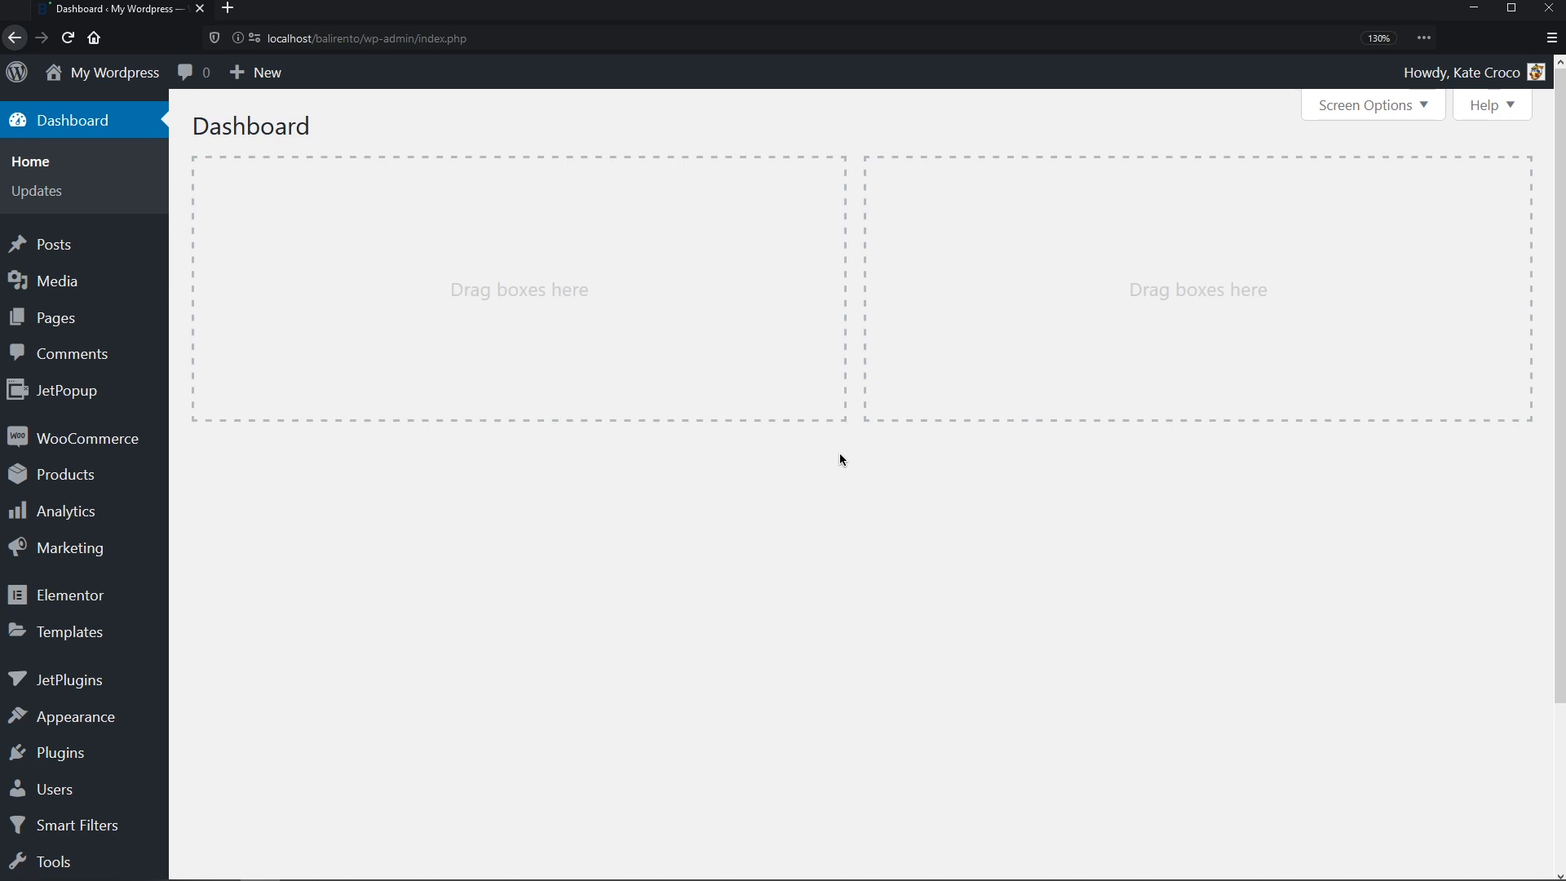
- Enable and save the Maps Listings module on the JetEngine dashboard, then go to Maps Settings
scroll(844, 490, "down", 3)
middle_click(845, 523)
mouse_move(124, 808)
left_click(229, 536)
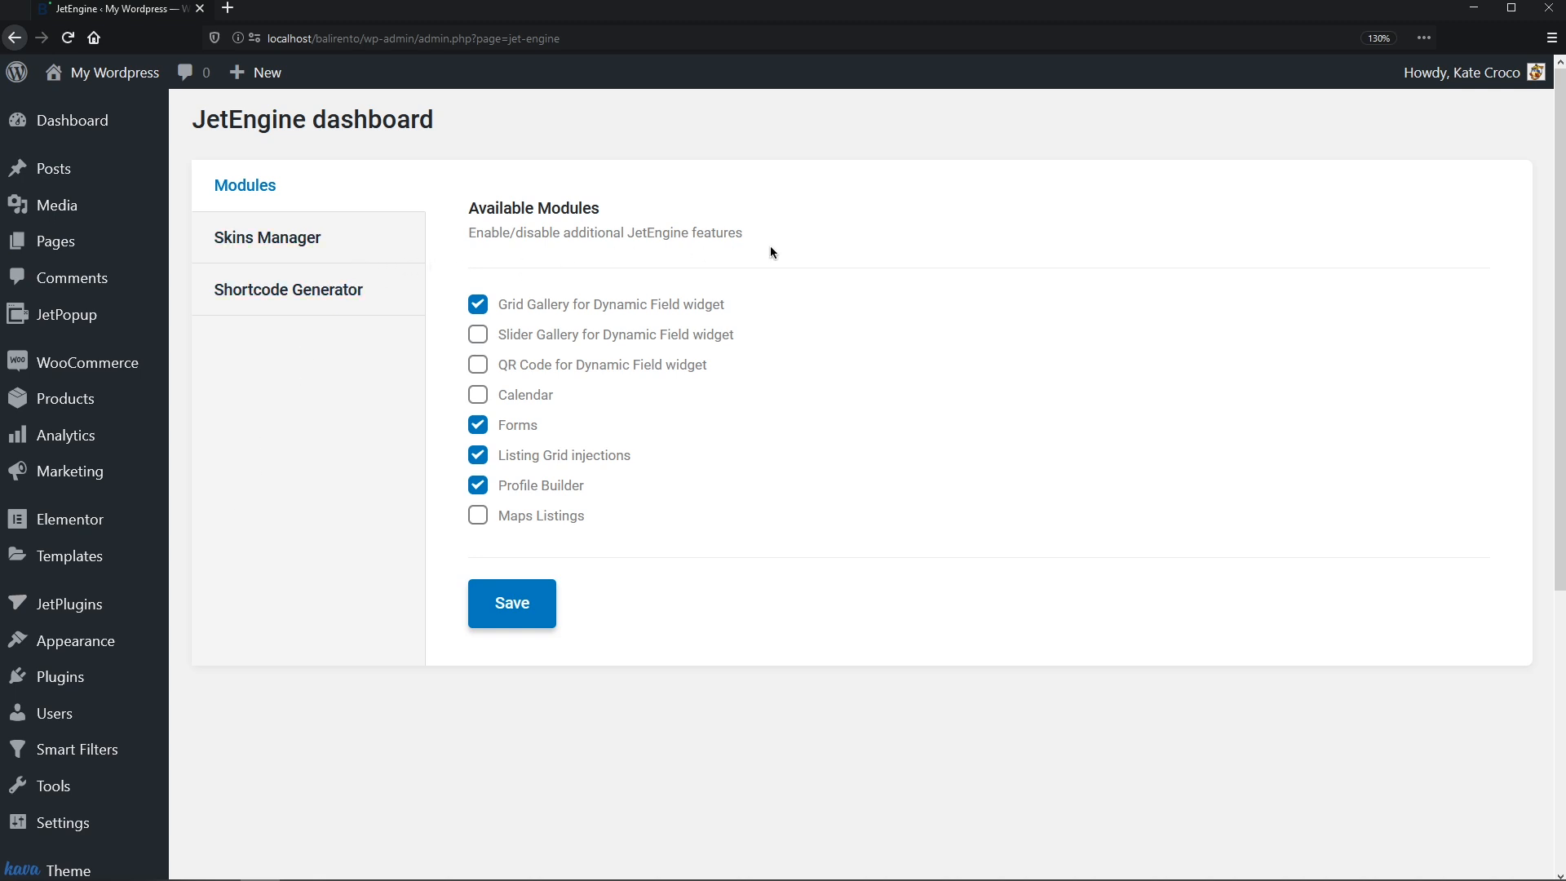
left_click(478, 516)
left_click(535, 620)
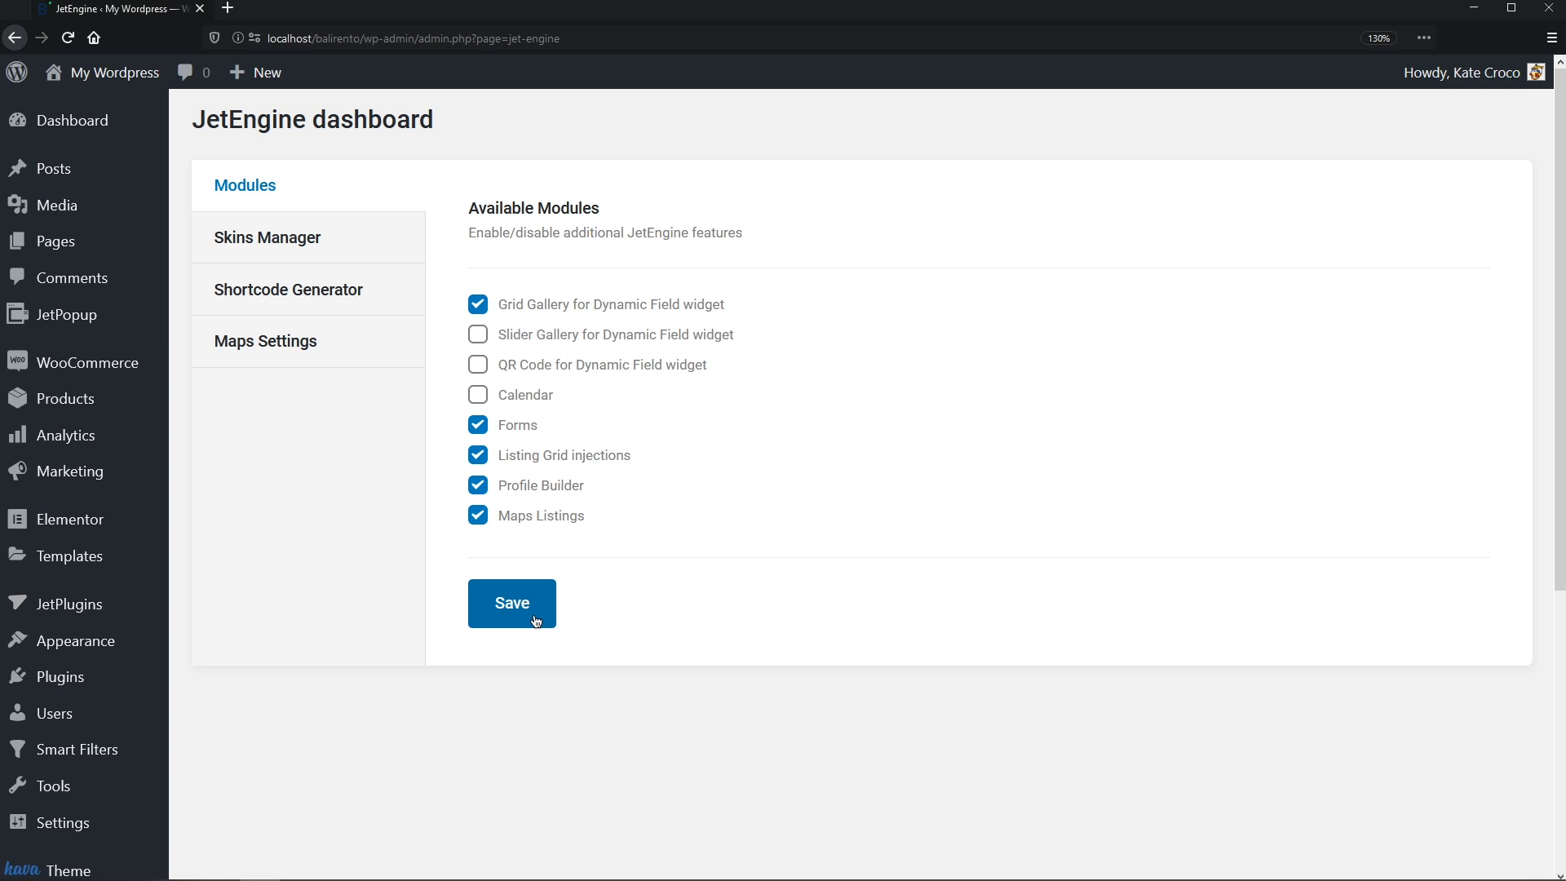
left_click(363, 356)
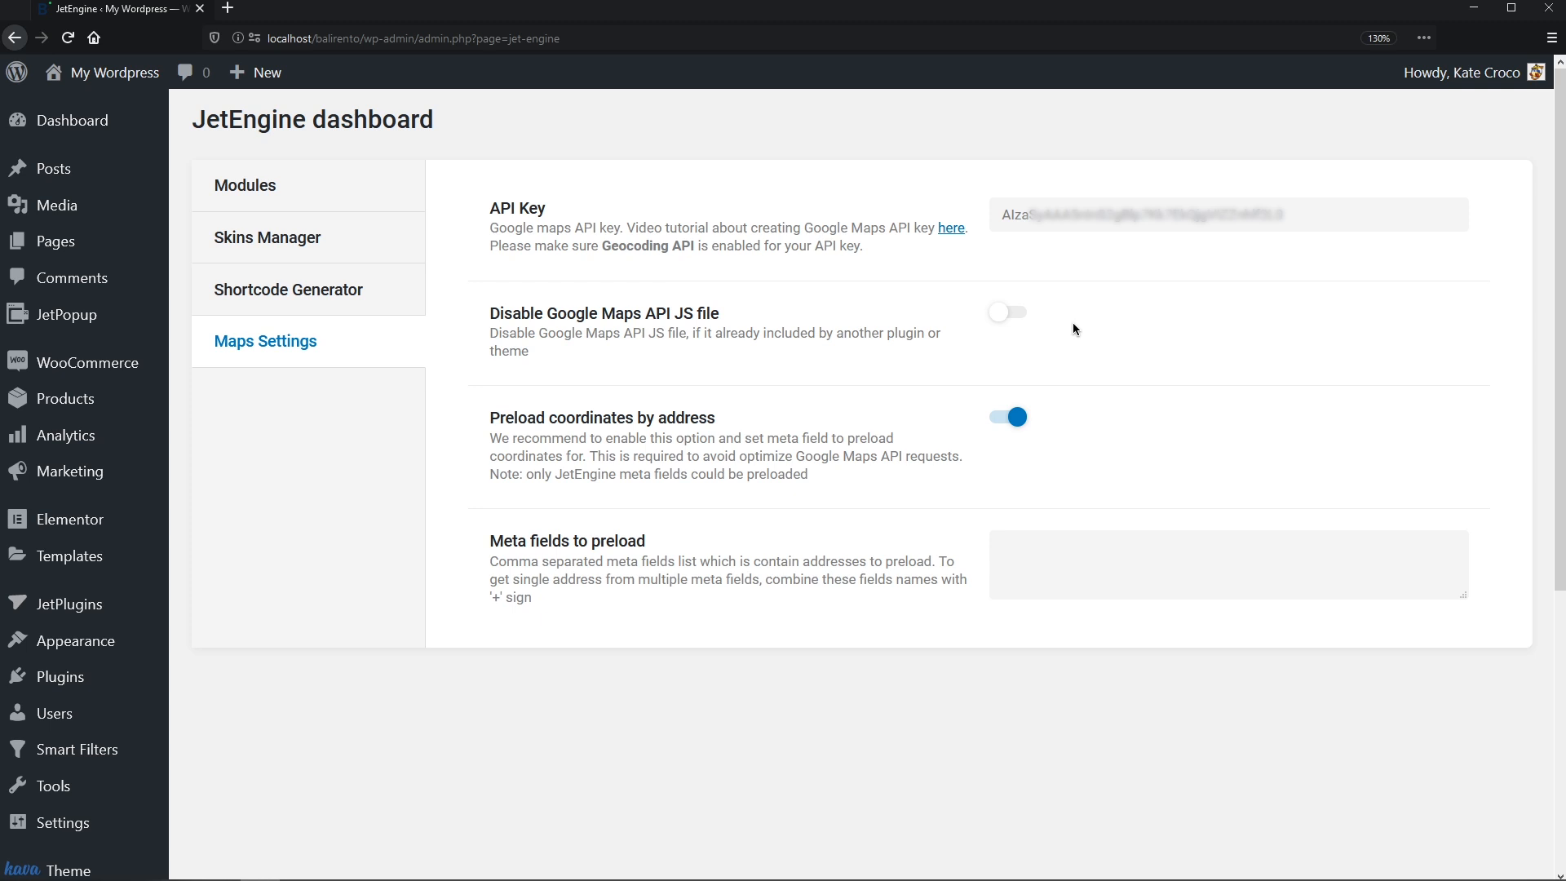
left_click(1015, 314)
left_click(1023, 318)
- Replace the typed city+_state with _address as the meta field to preload coordinates from
left_click(1024, 559)
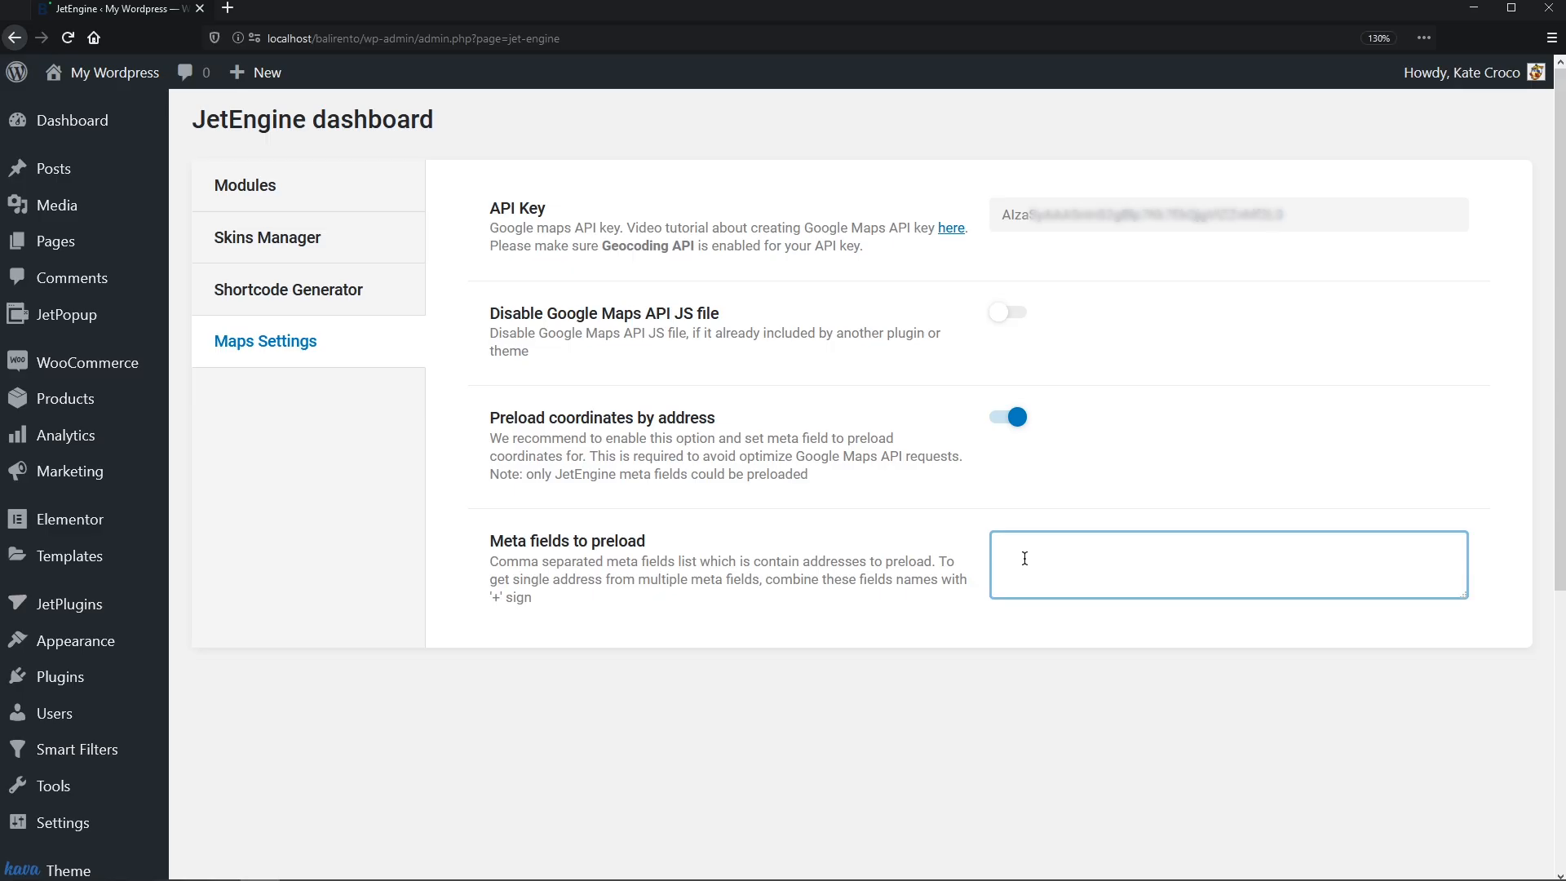
type("city+_state")
key("ctrl+a")
key("BackSpace")
type("_address")
left_click(1181, 623)
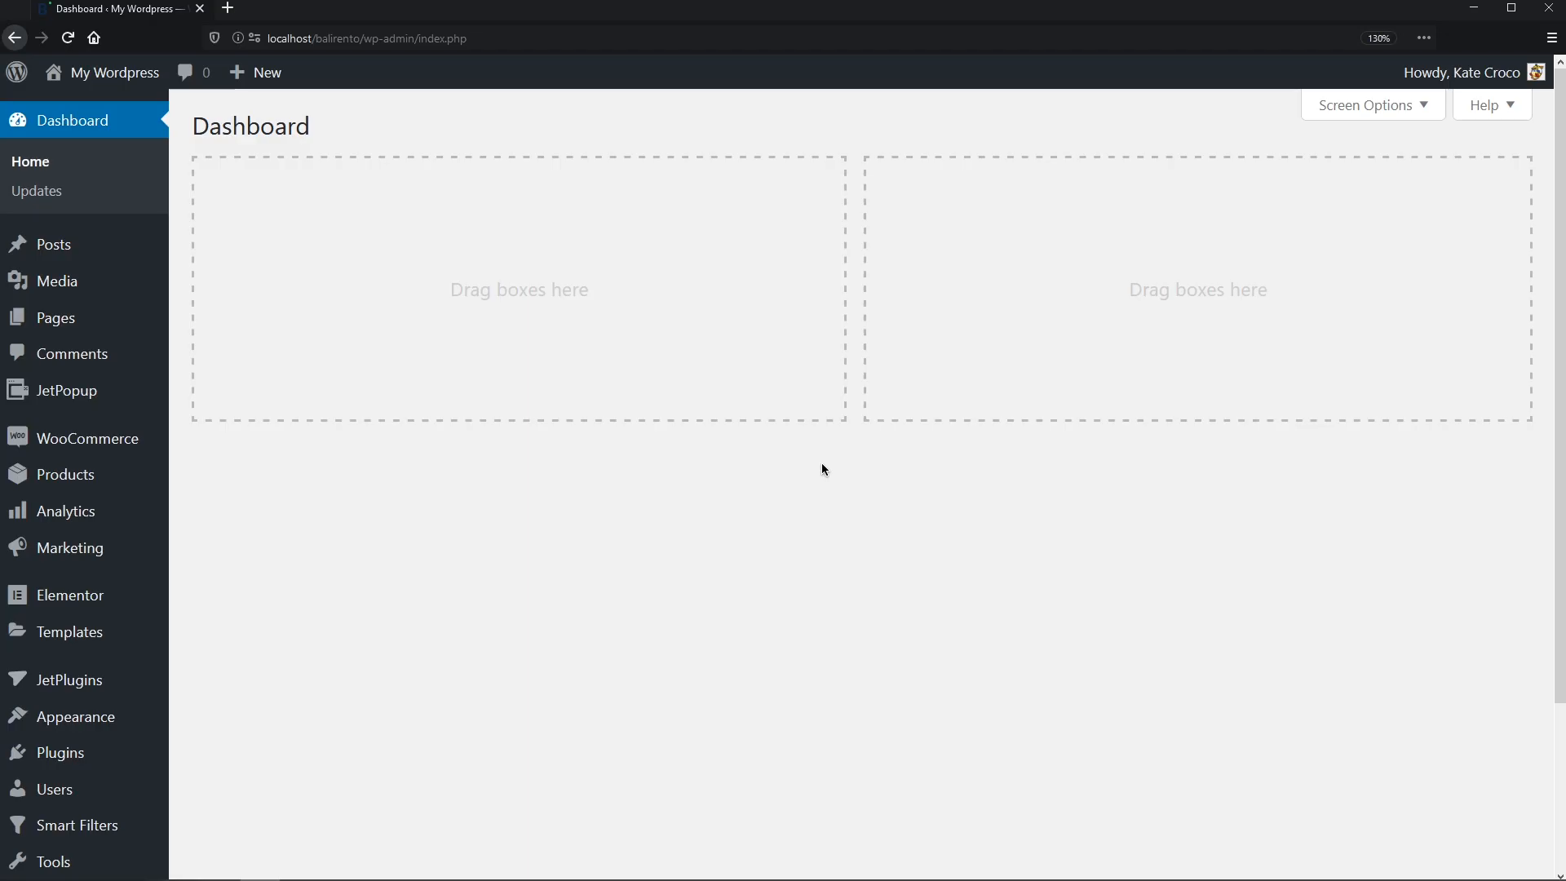
- Return to the WordPress admin Dashboard
middle_click(820, 463)
- Create a new JetEngine post type named Properties and let its slug fill in
mouse_move(82, 817)
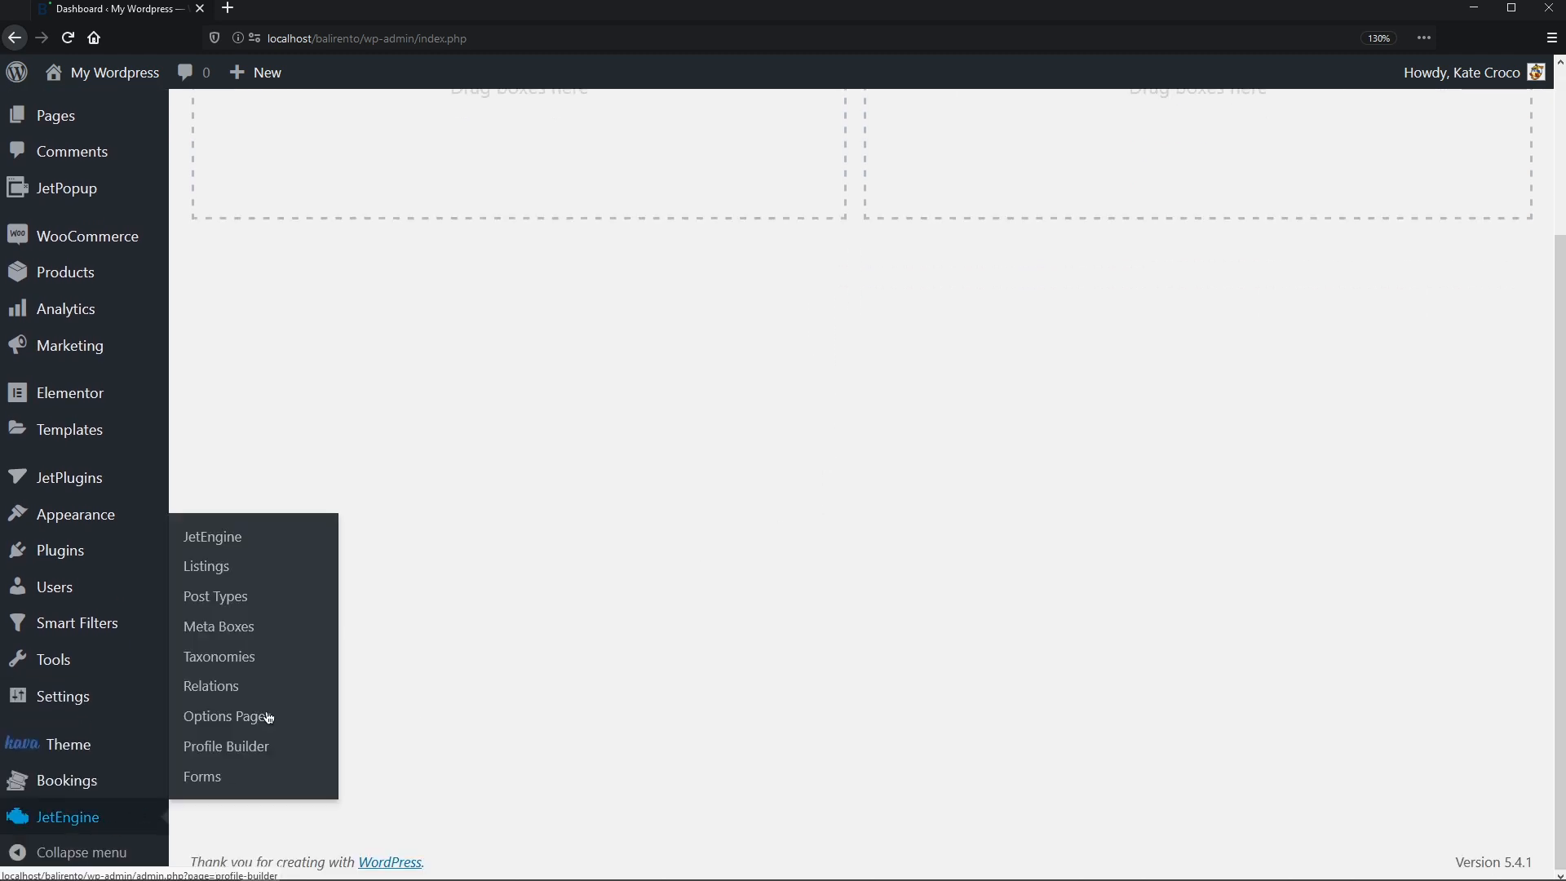
left_click(244, 598)
left_click(452, 131)
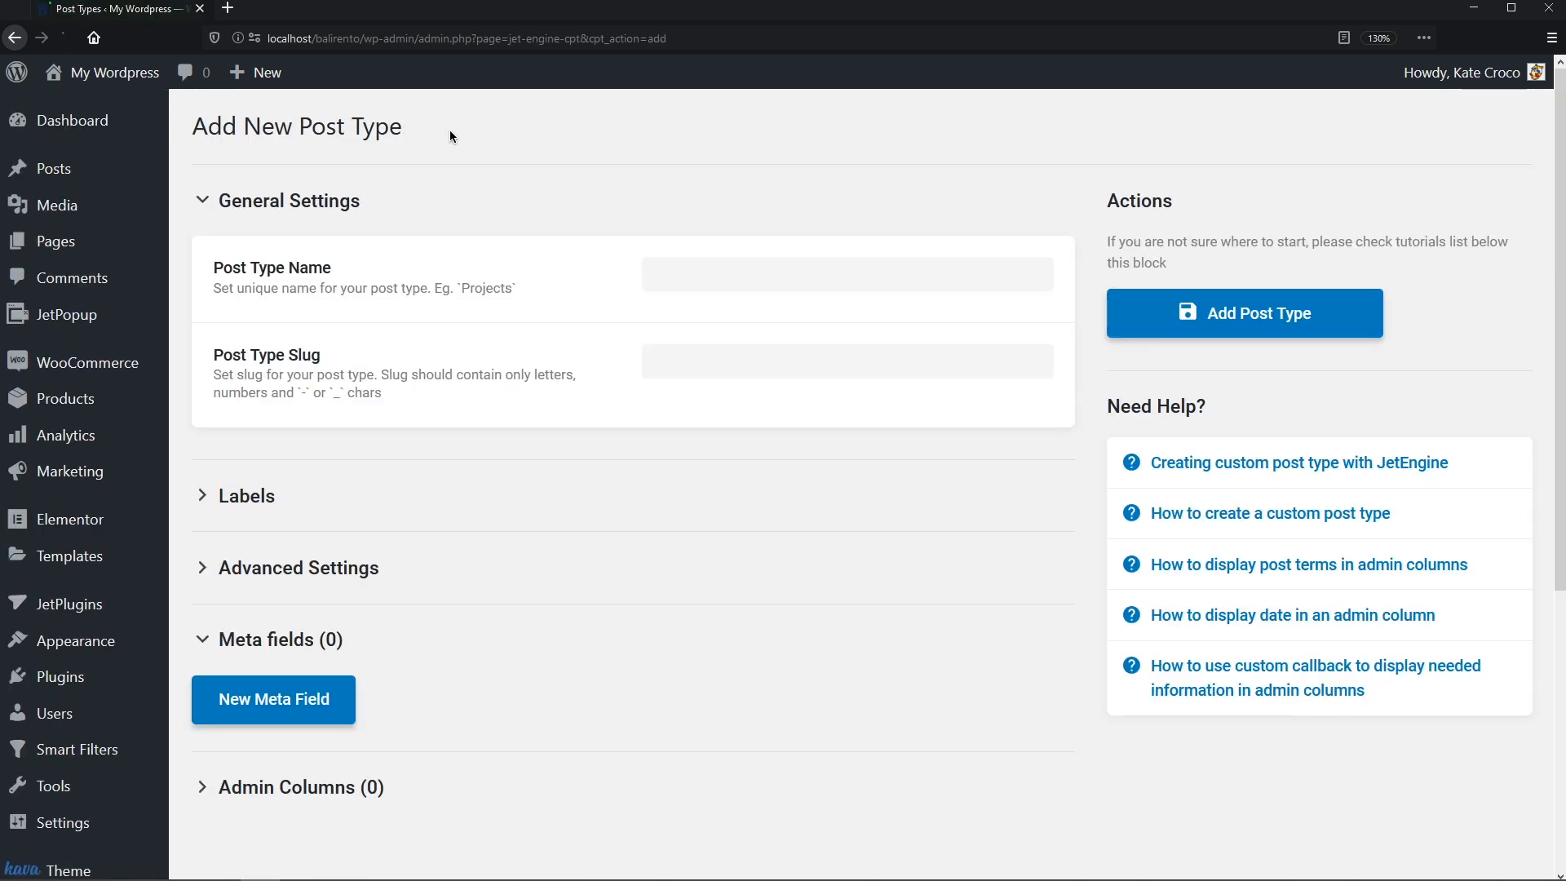
left_click(655, 269)
type("Properties")
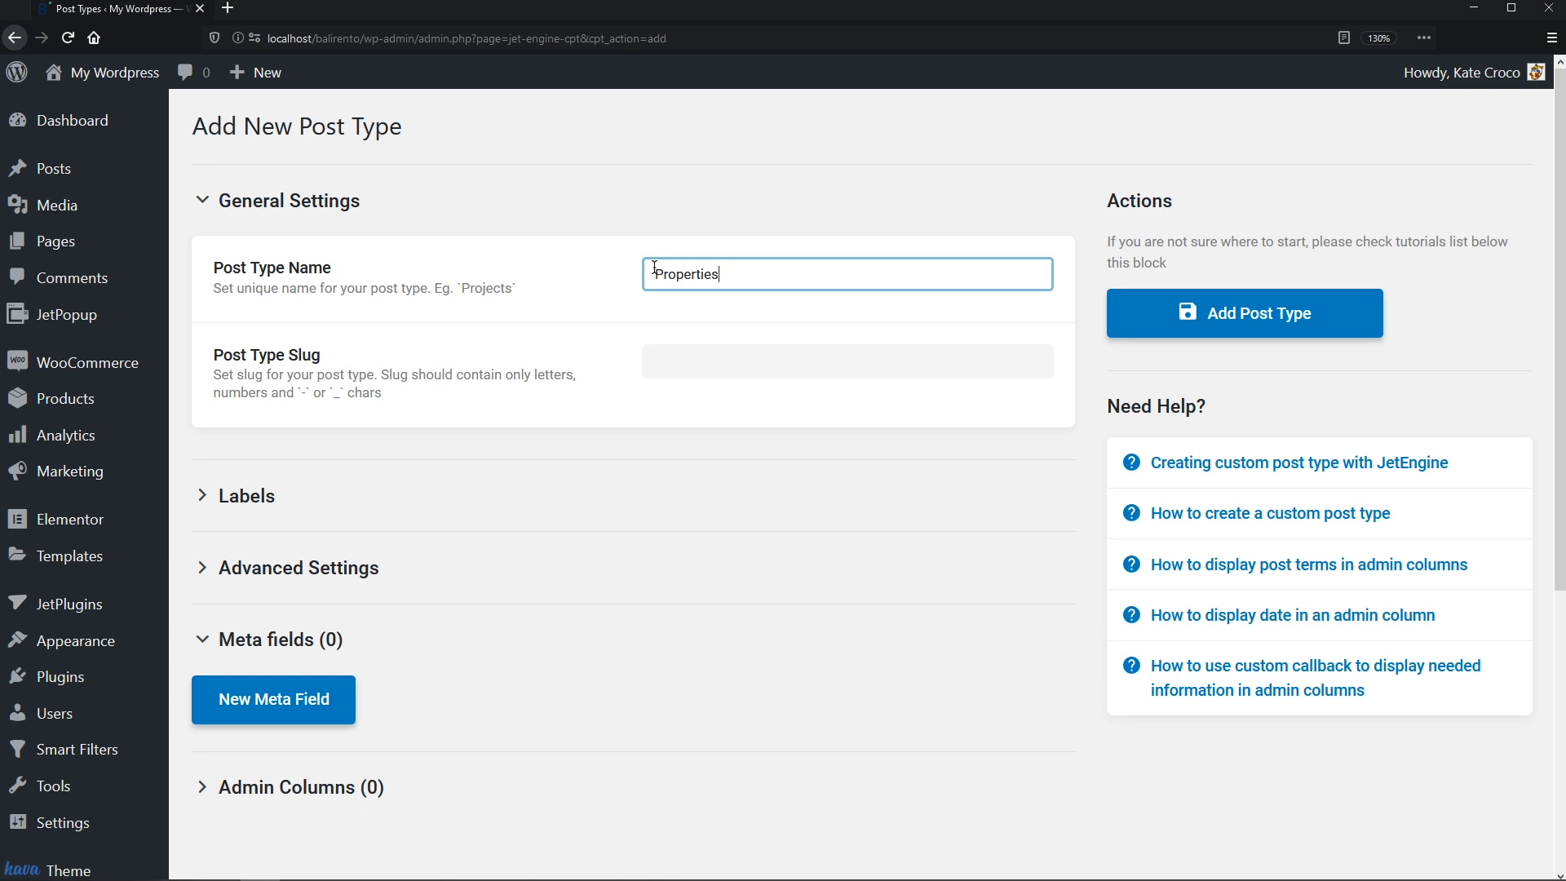
left_click(1083, 321)
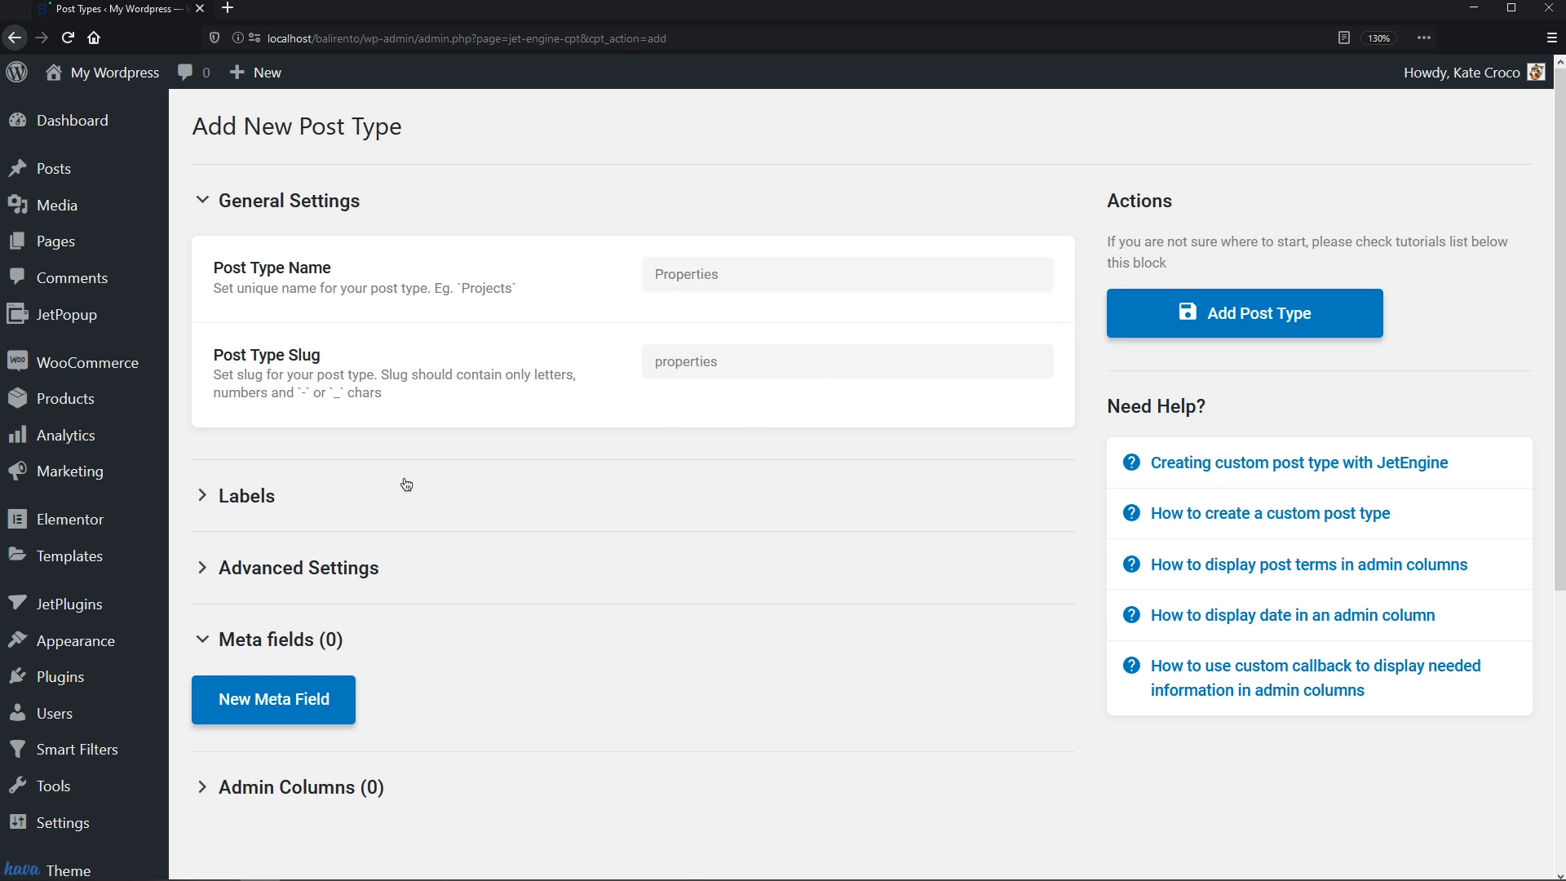
- Expand the Labels and Advanced Settings sections of the Properties post type
left_click(262, 496)
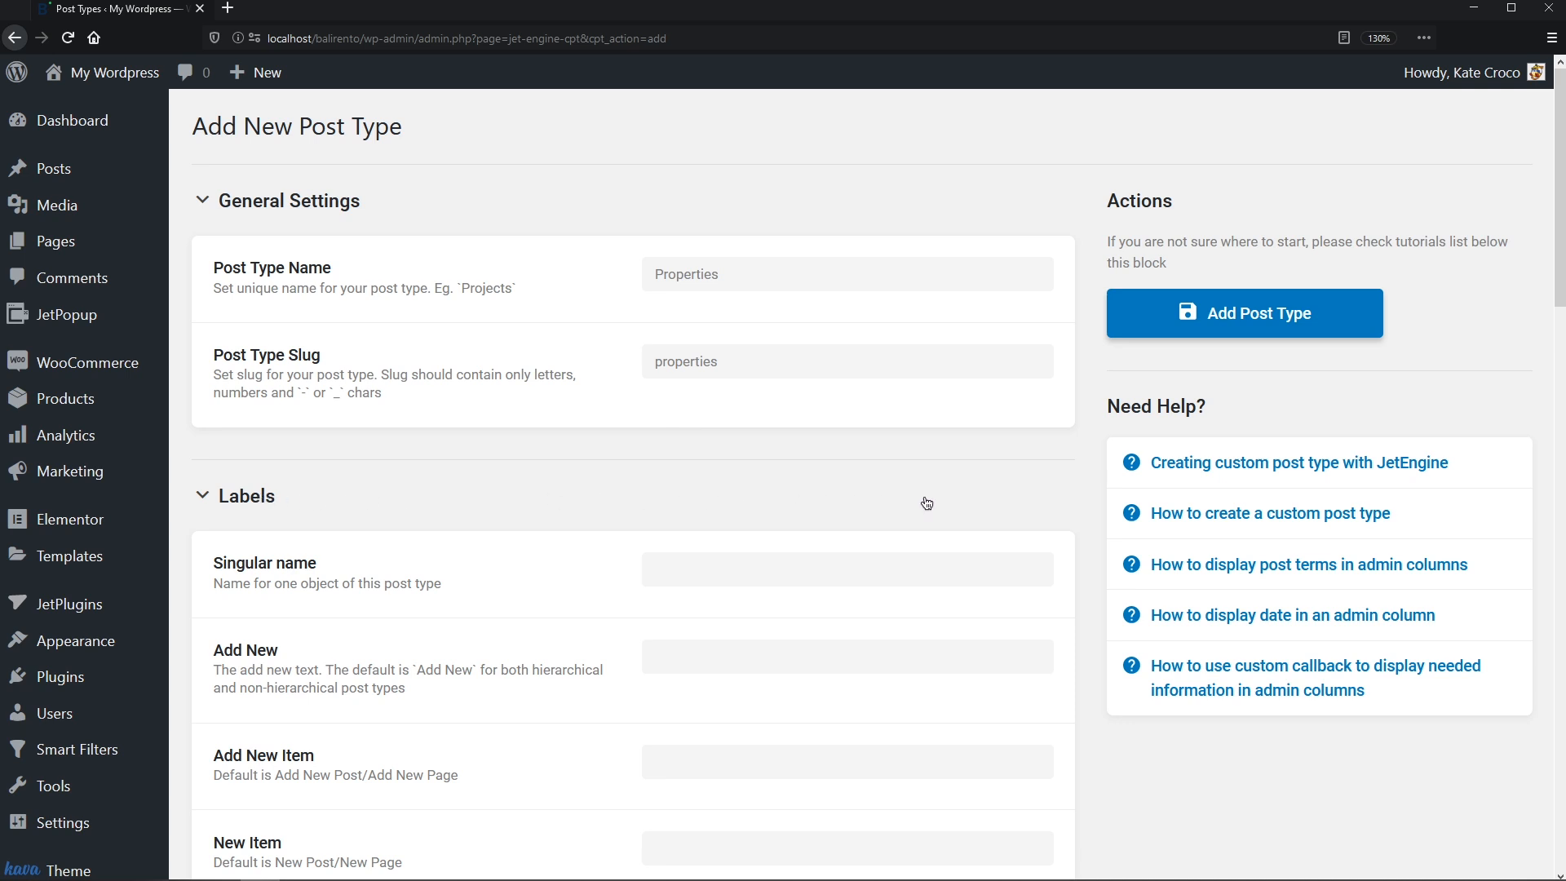
middle_click(1070, 496)
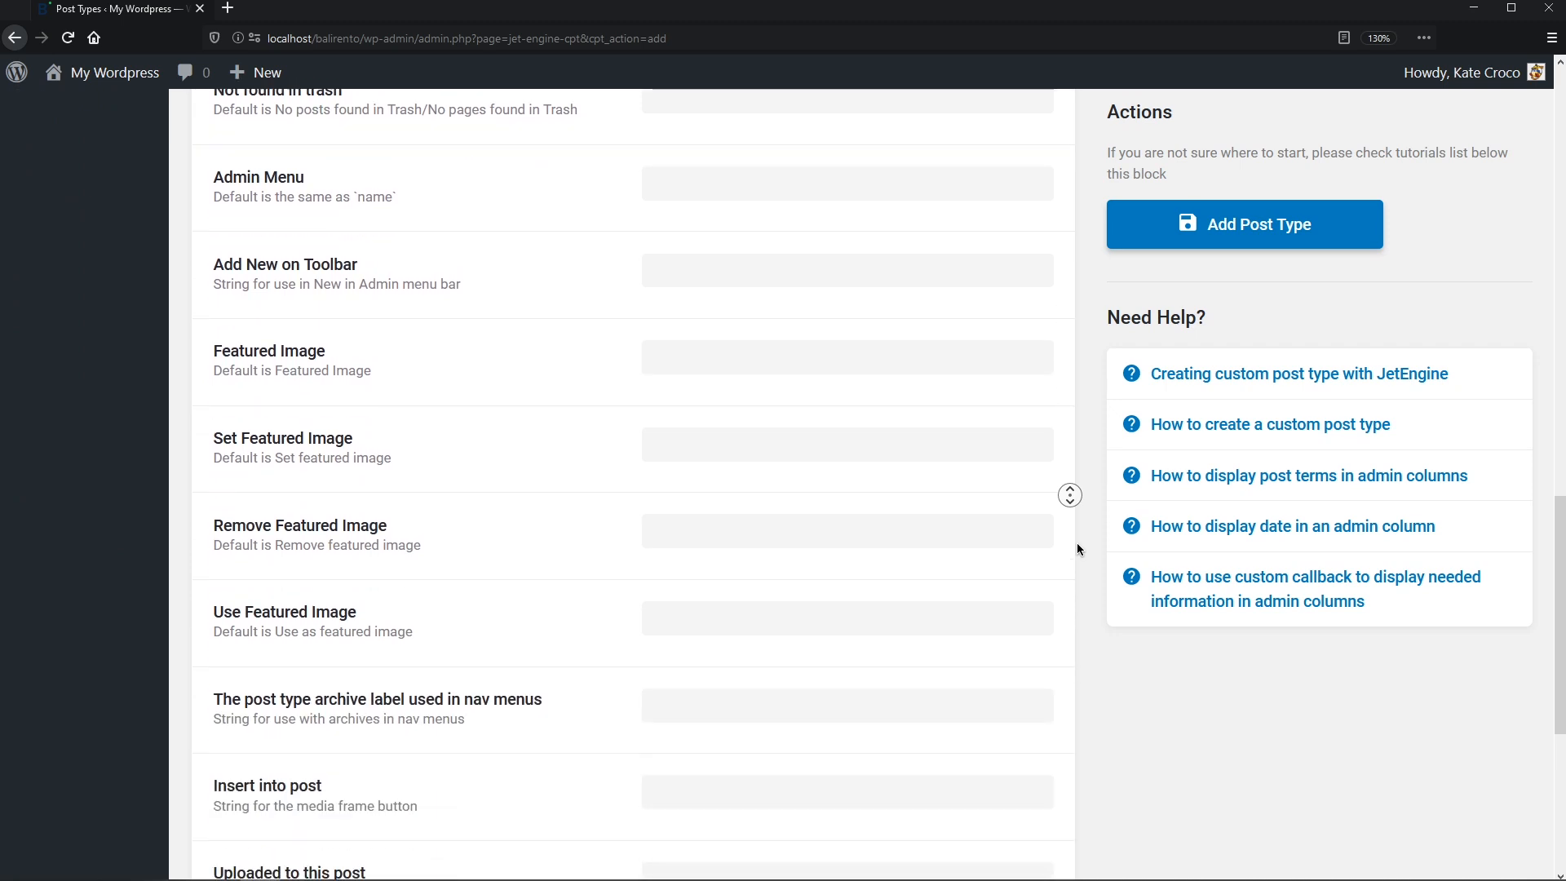
left_click(1077, 544)
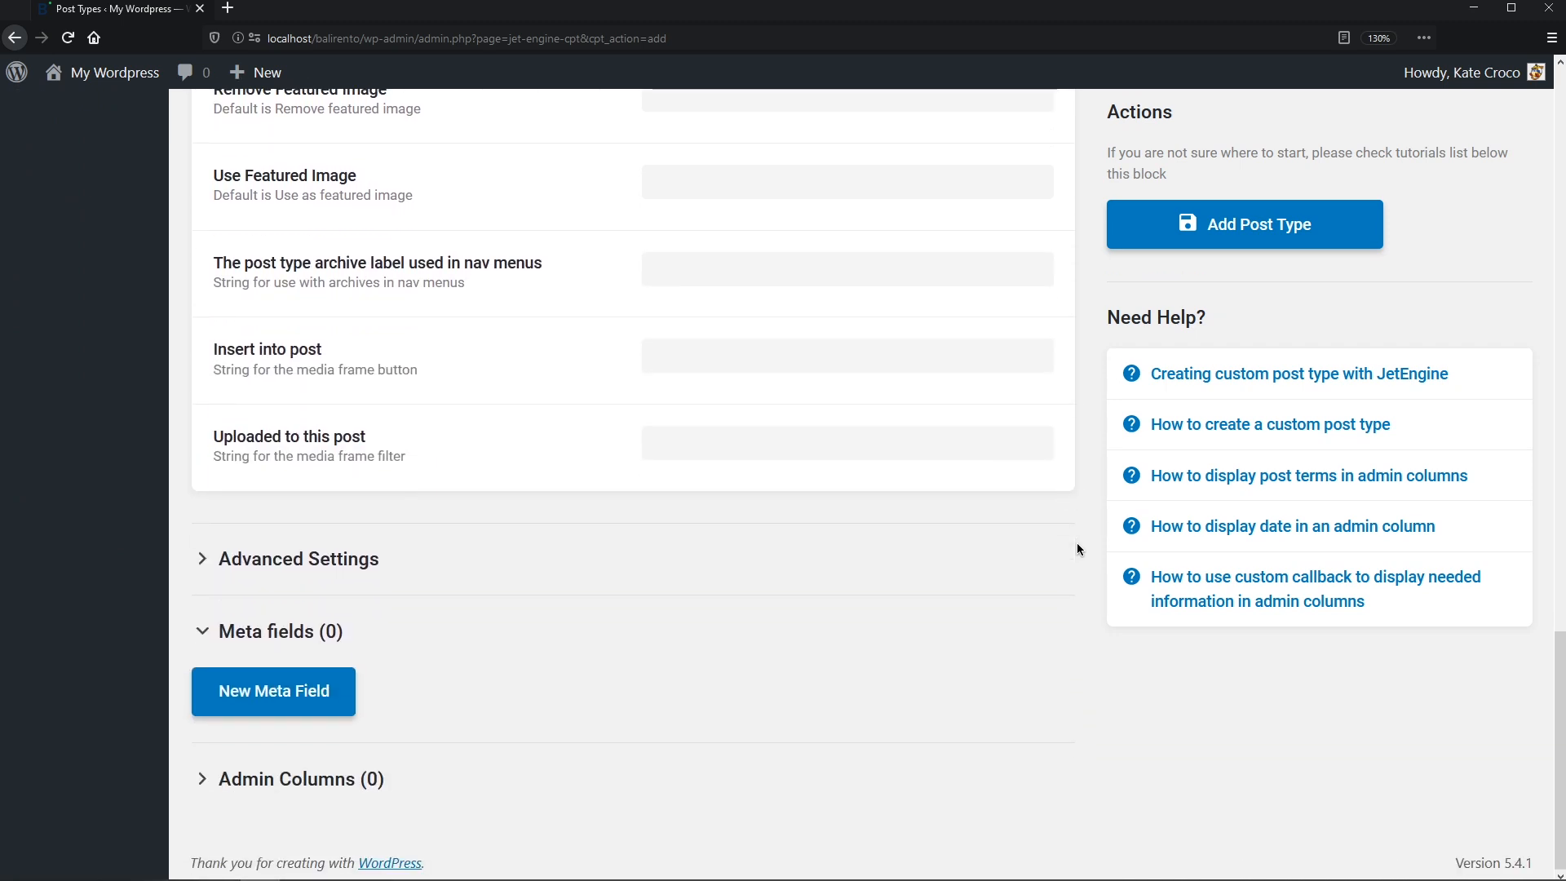
left_click(277, 557)
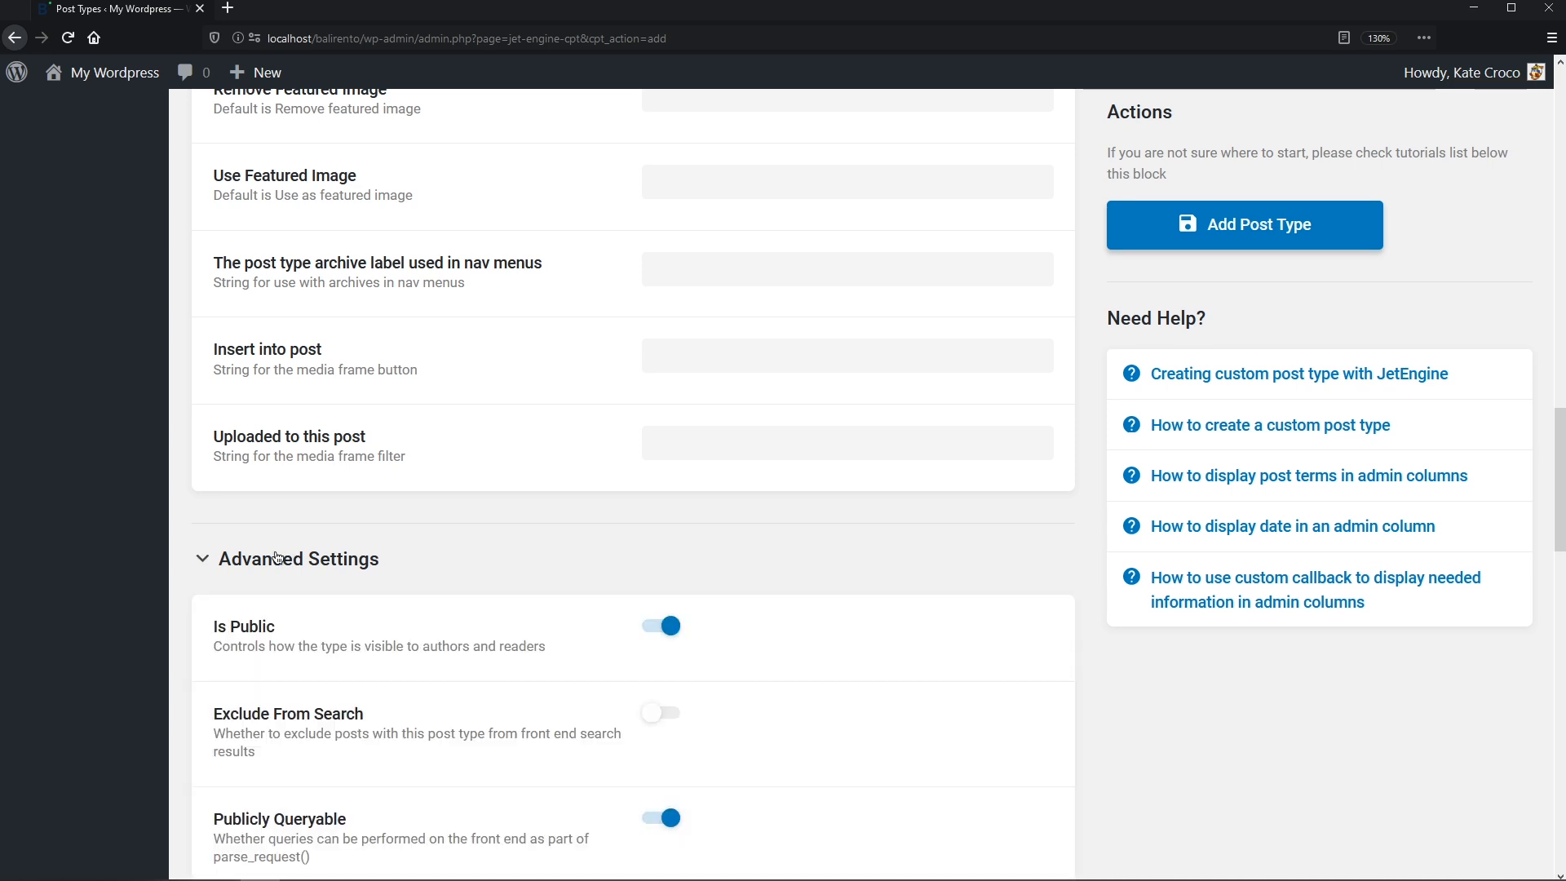
middle_click(1085, 563)
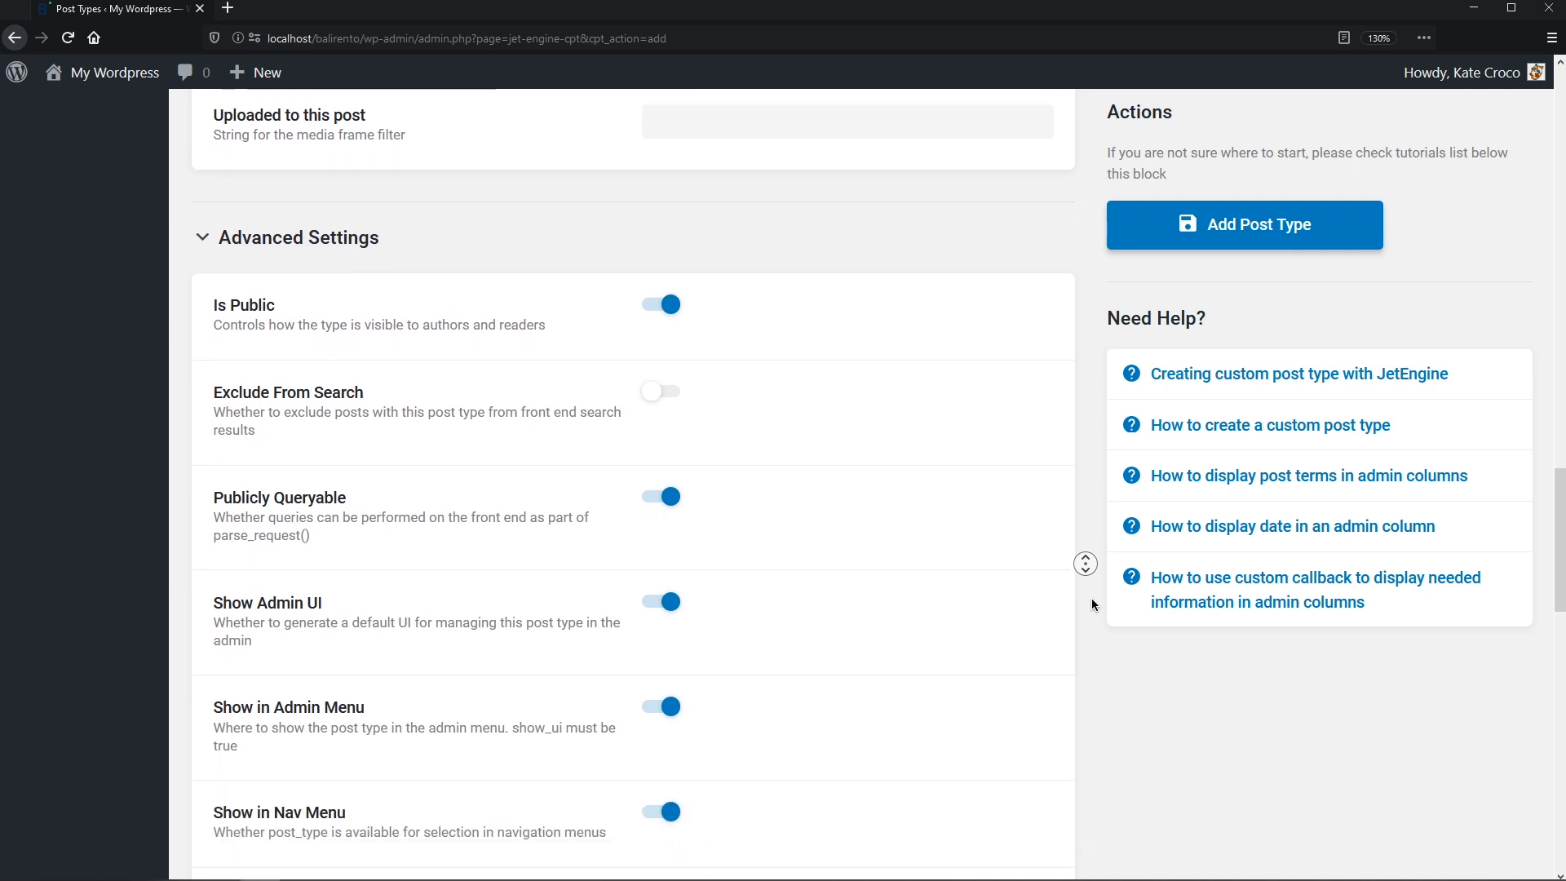
left_click(1093, 603)
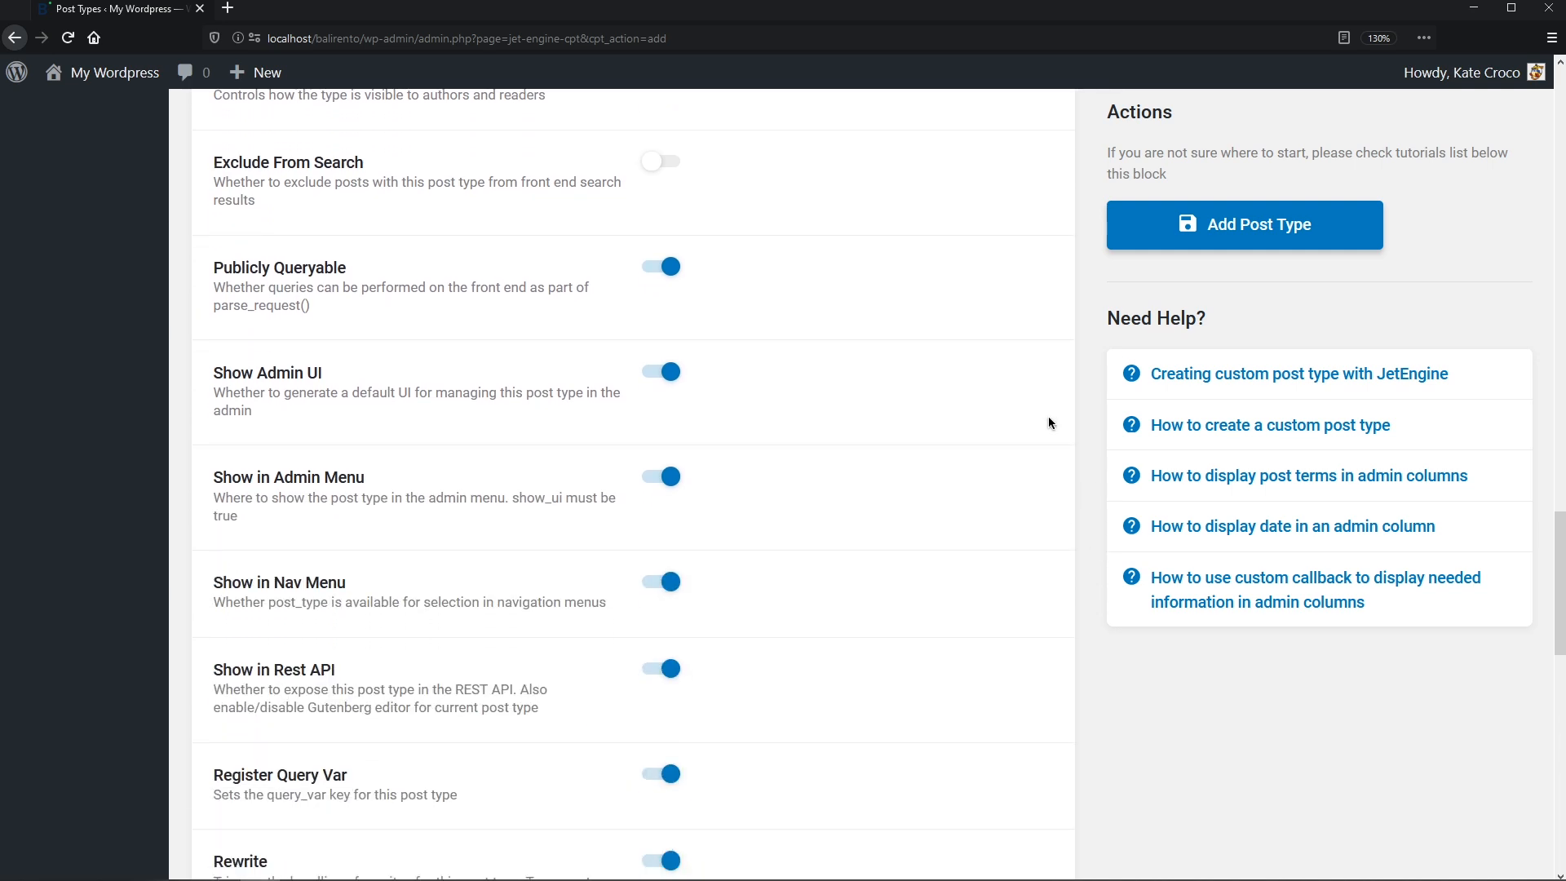
middle_click(1095, 597)
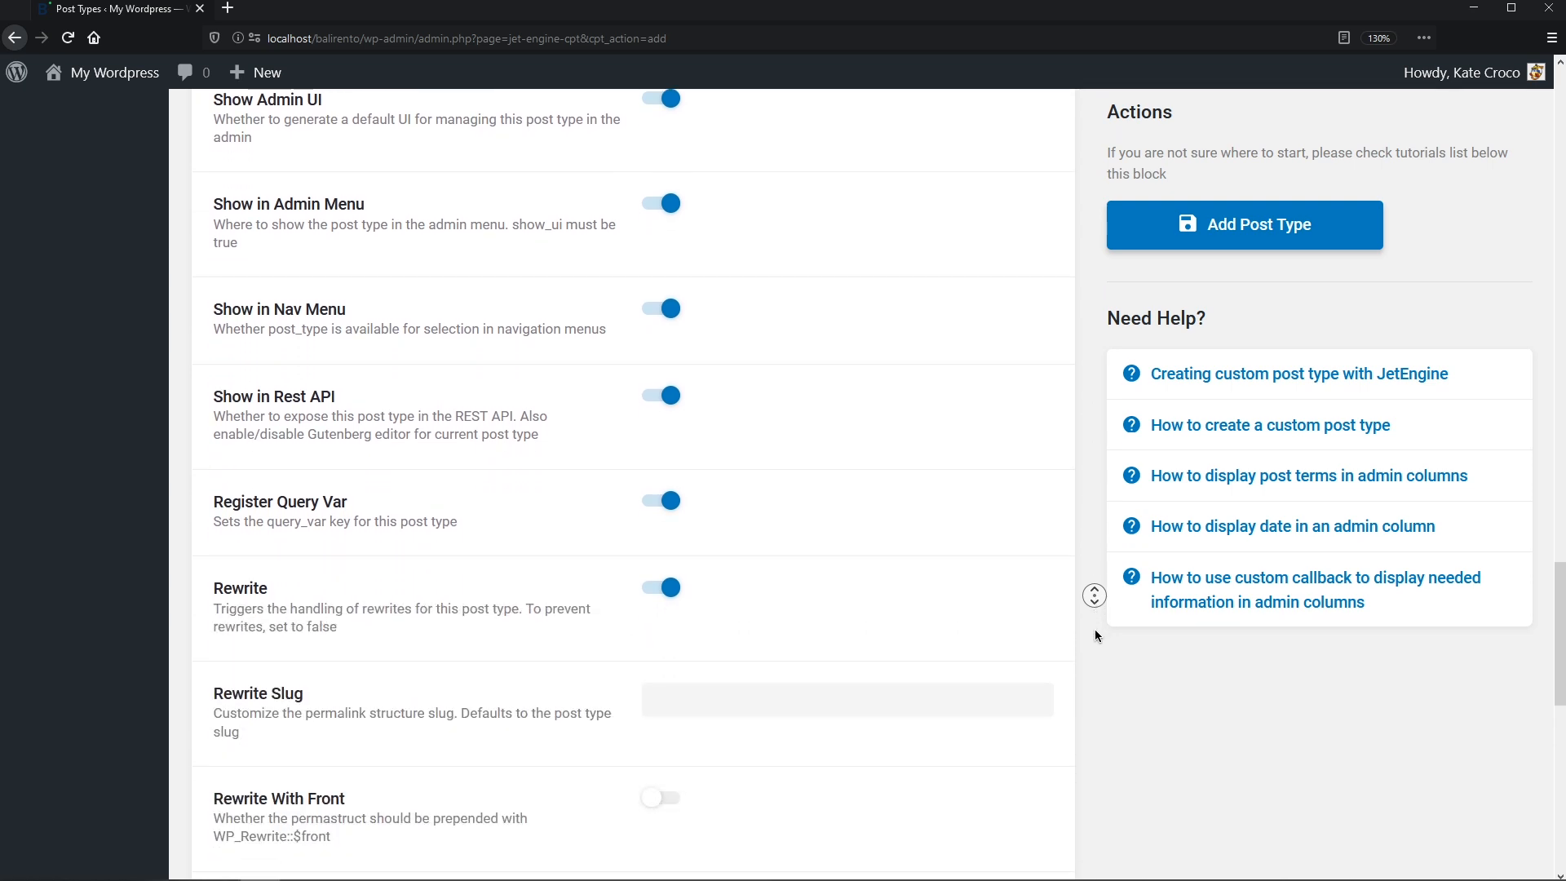
left_click(1095, 631)
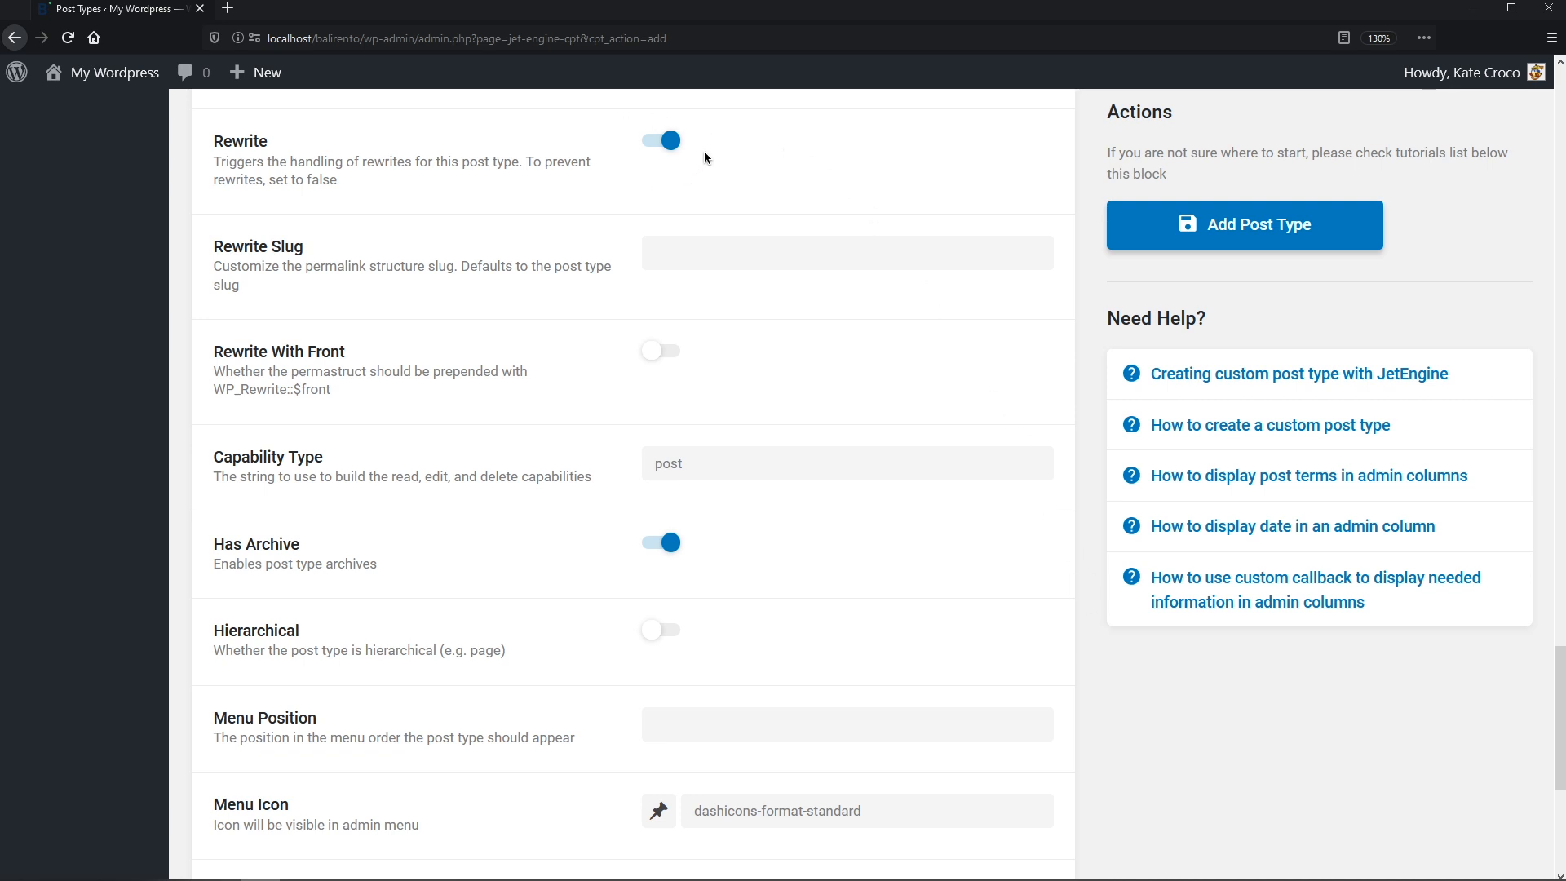
- Set the Properties rewrite slug to properties
left_click(671, 255)
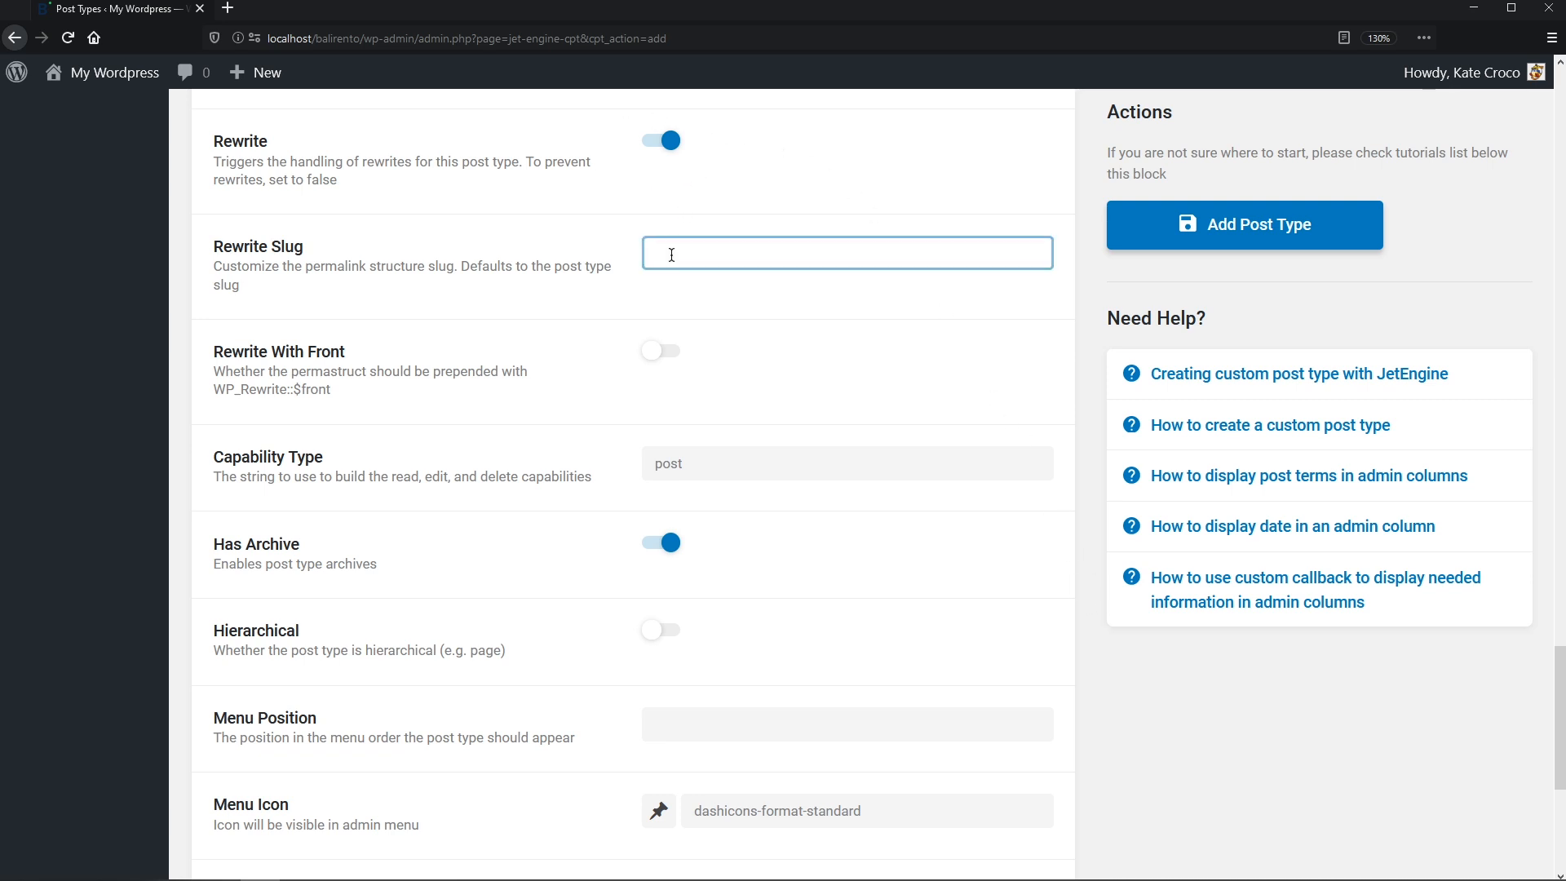
type("properties")
left_click(807, 304)
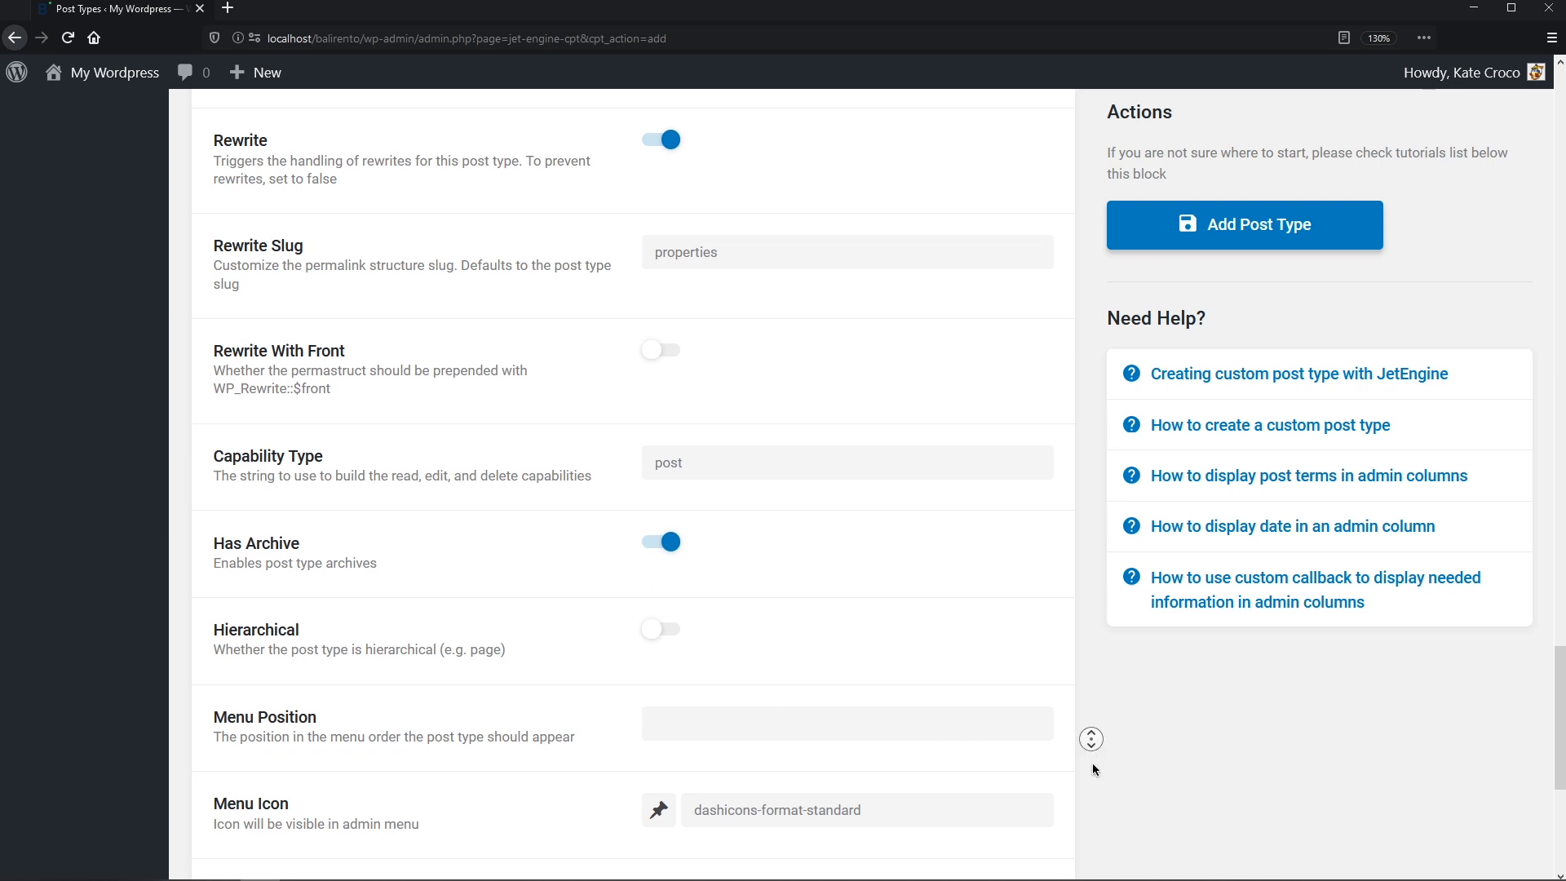
- Choose the building (dashicons-building) icon as the post type's menu icon
scroll(1091, 742, "down", 6)
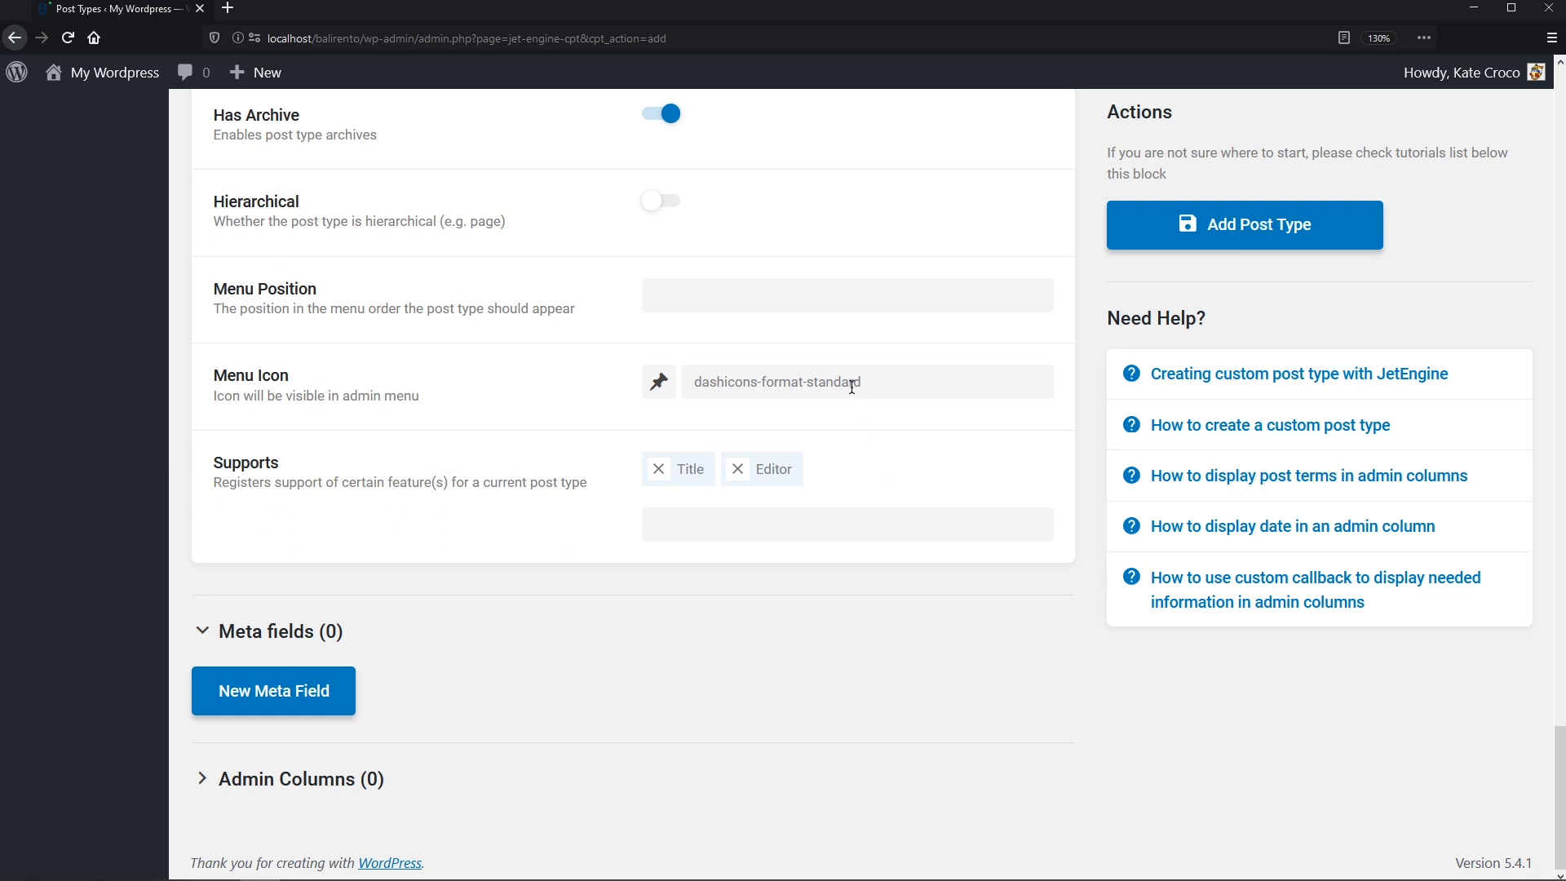
left_click(660, 383)
left_click(750, 442)
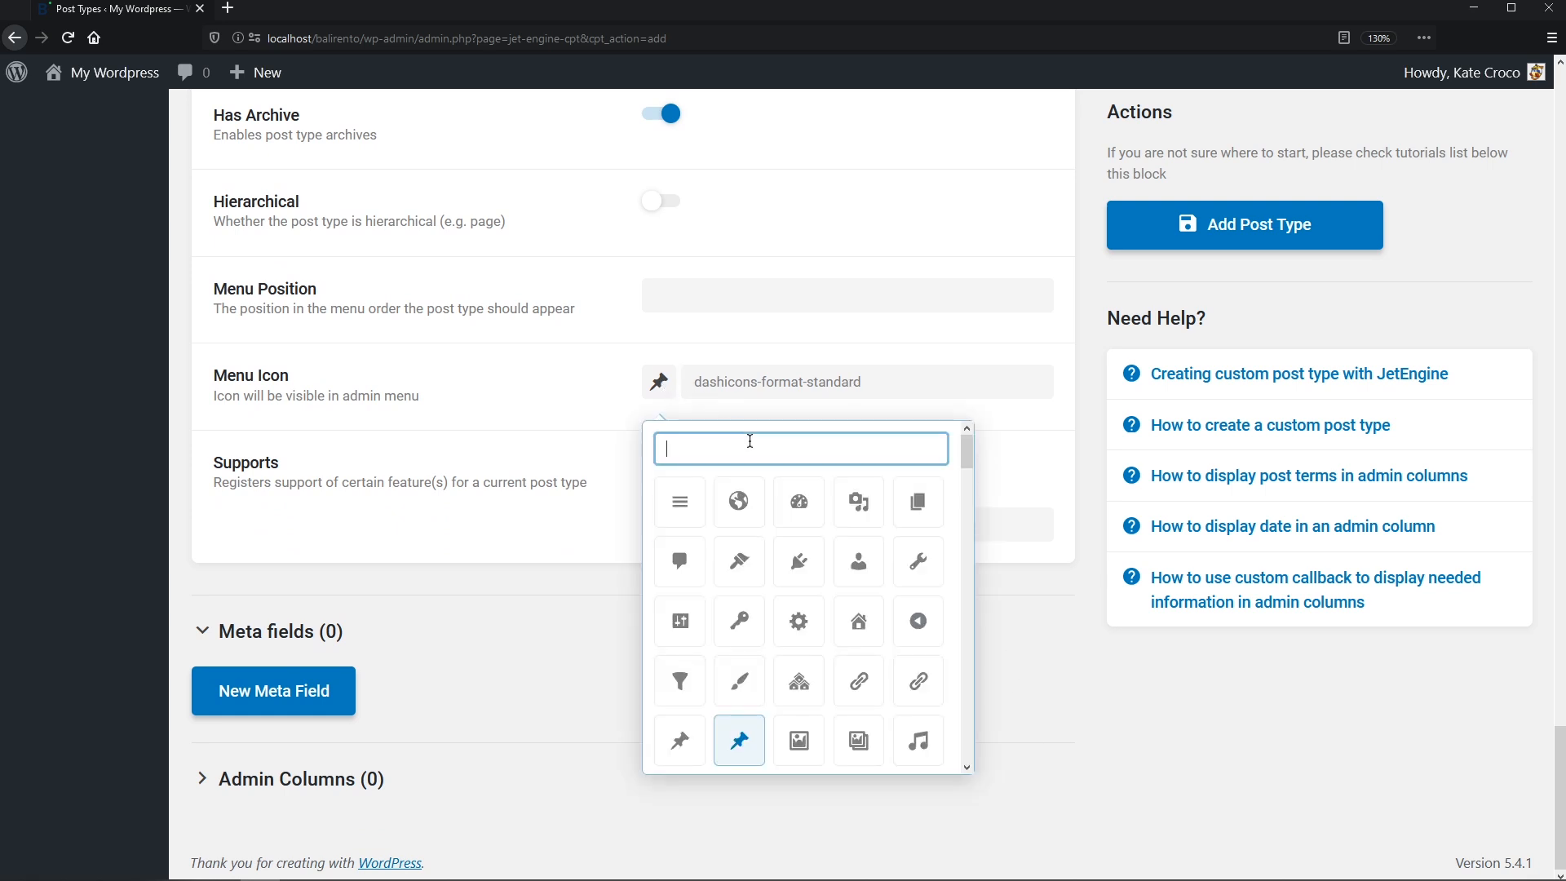
type("buil")
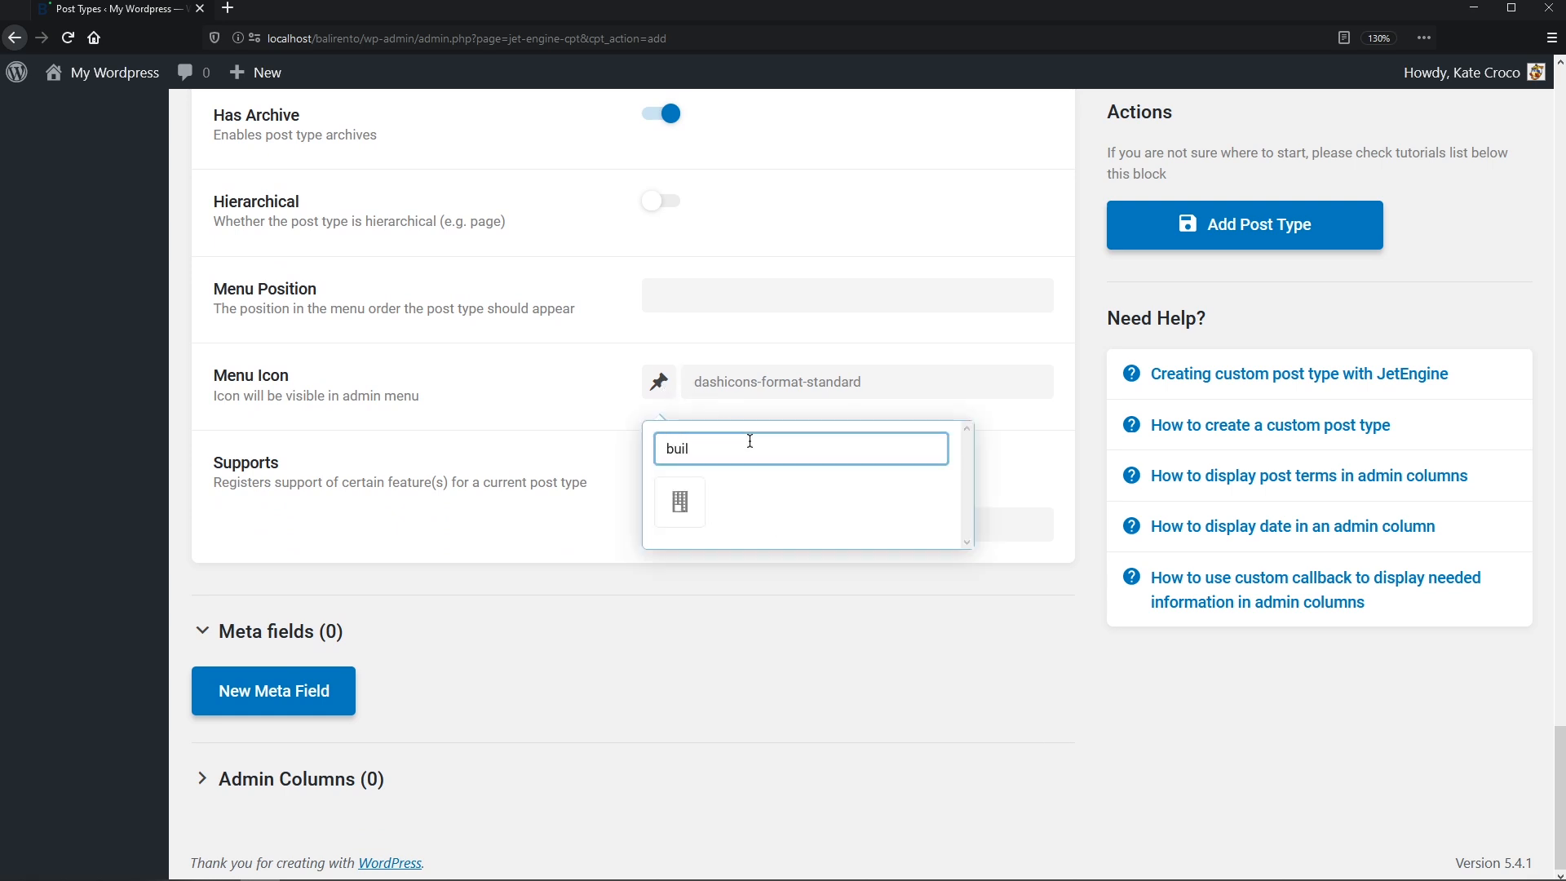
left_click(692, 499)
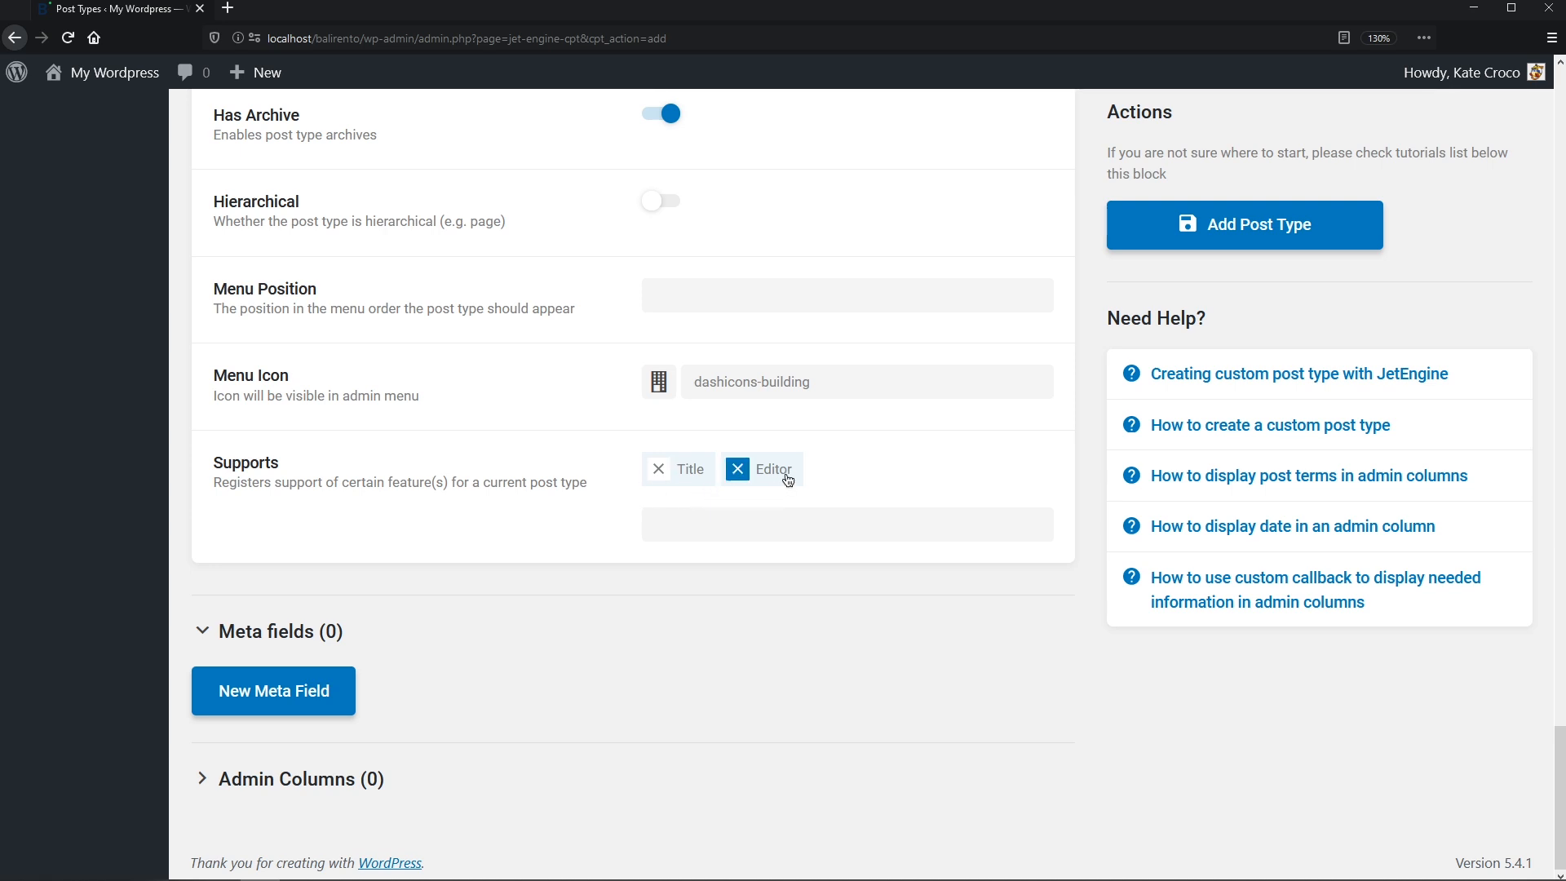
- Add Thumbnail (Featured Image) and Author to the supported features
left_click(801, 526)
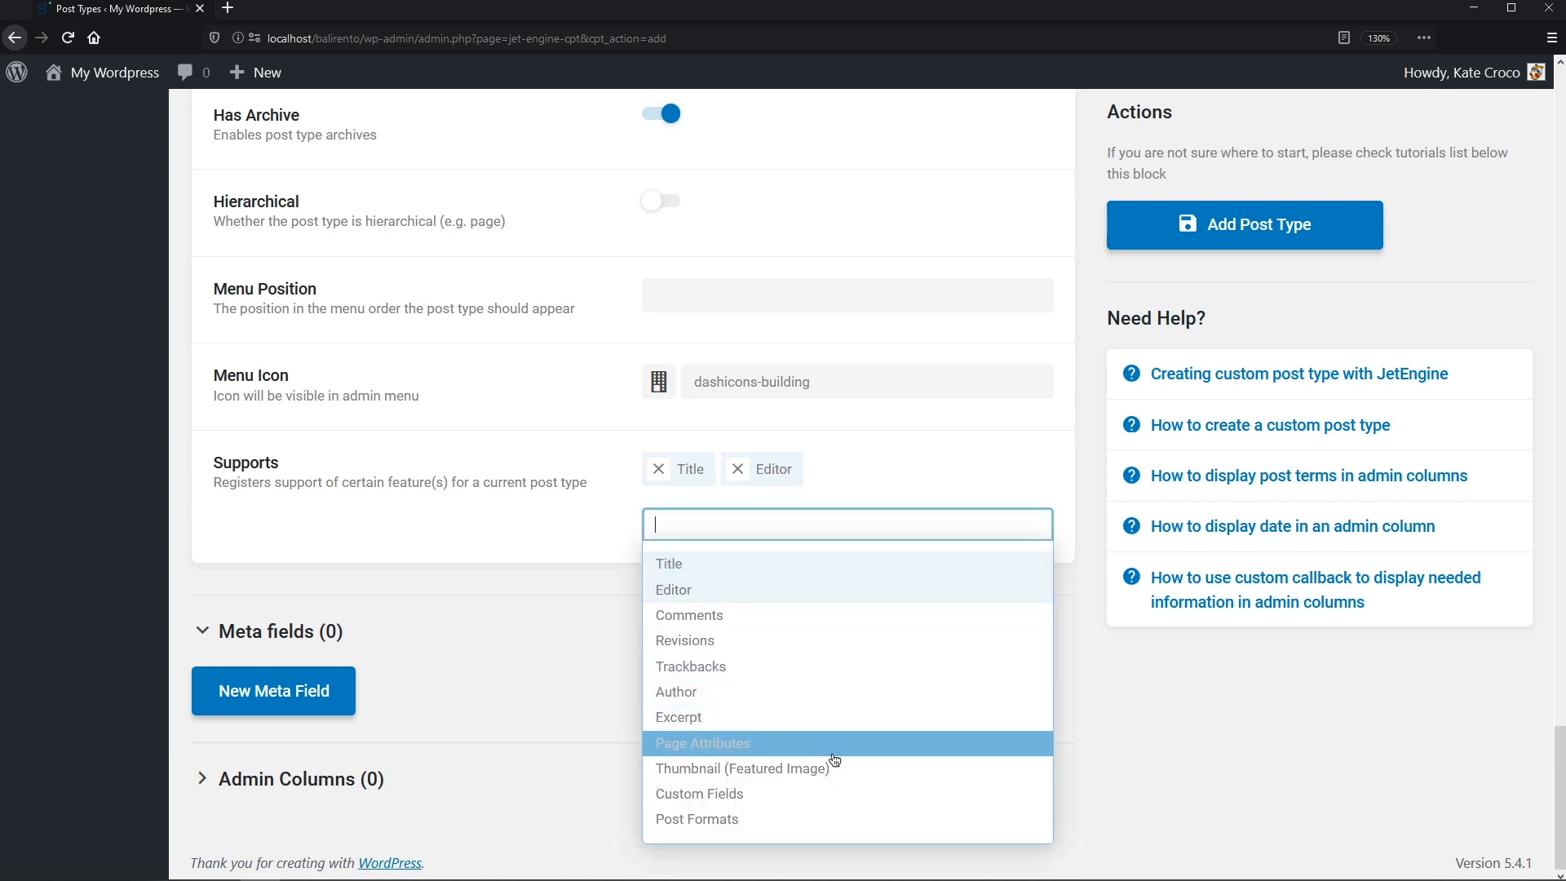
left_click(835, 768)
left_click(812, 527)
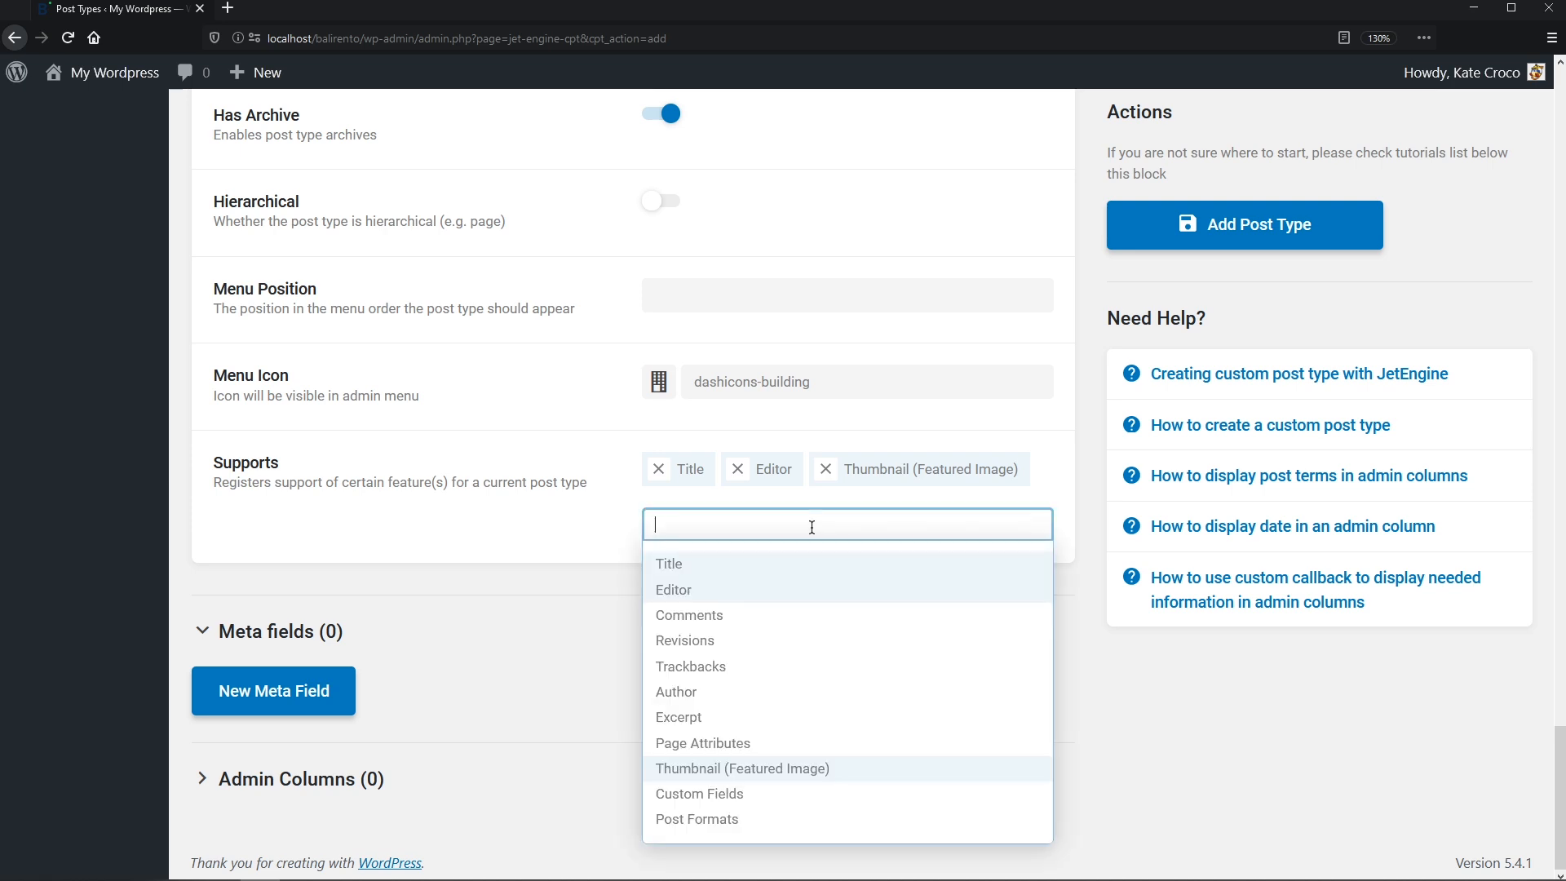
left_click(808, 692)
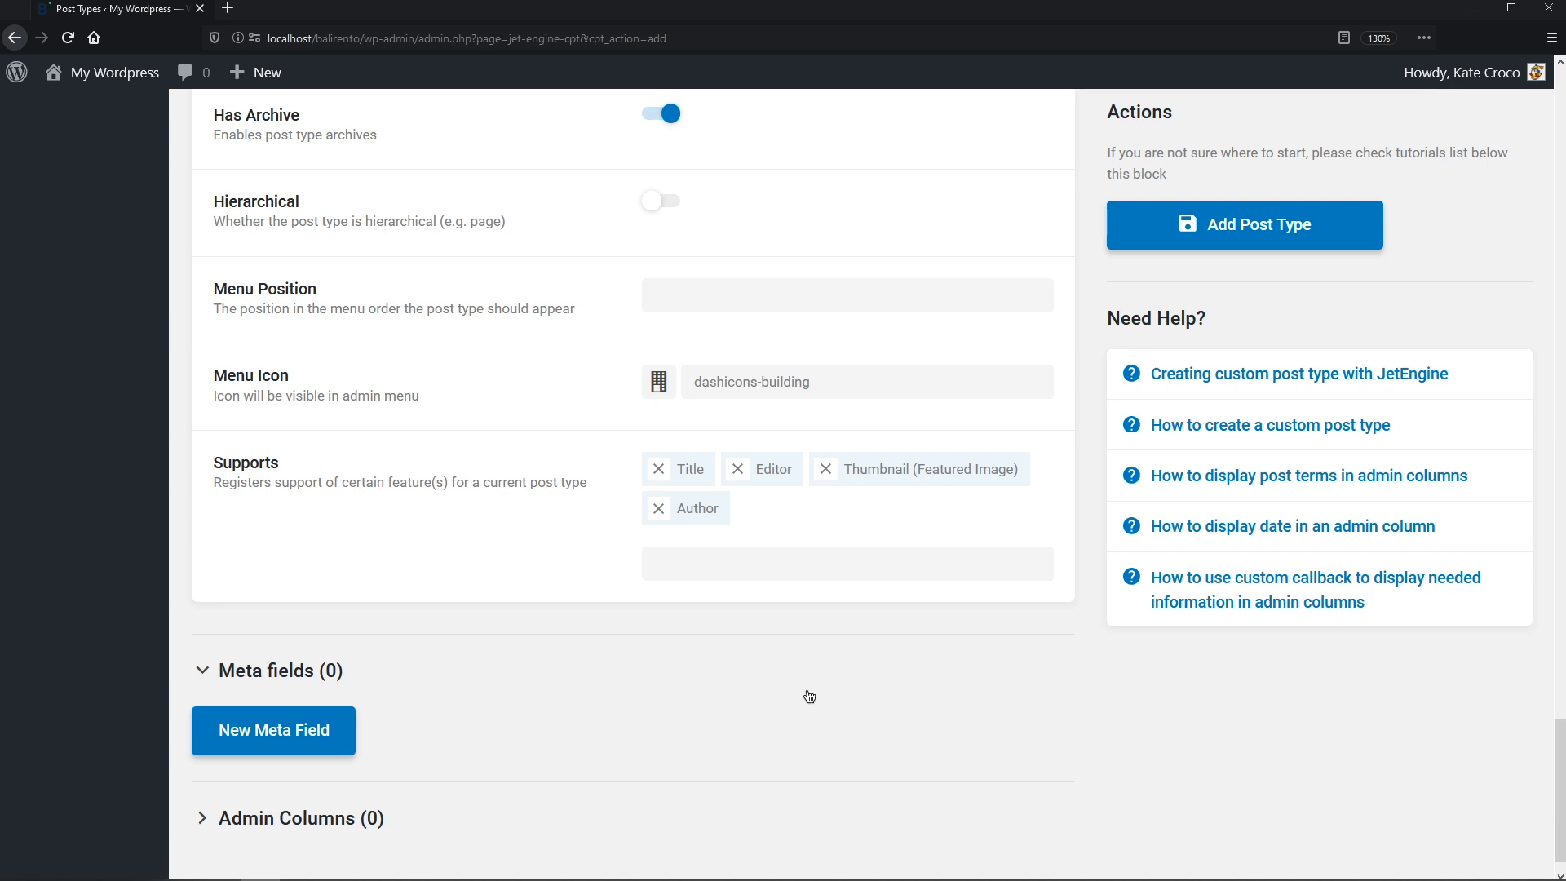
- Add a meta field labelled Address with the ID _address
left_click(344, 742)
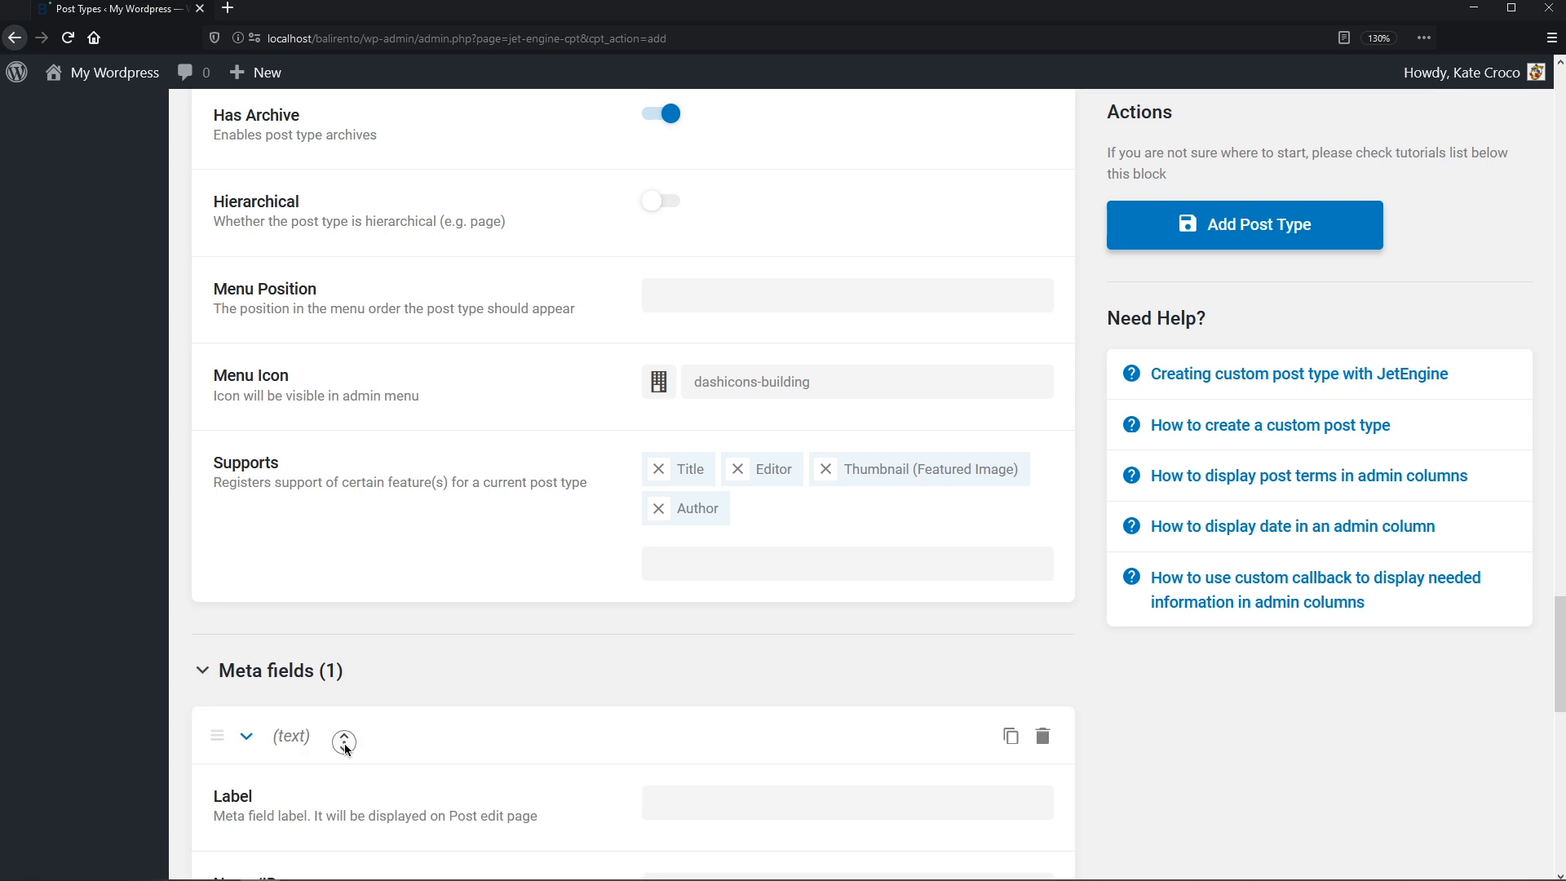
scroll(344, 744, "down", 6)
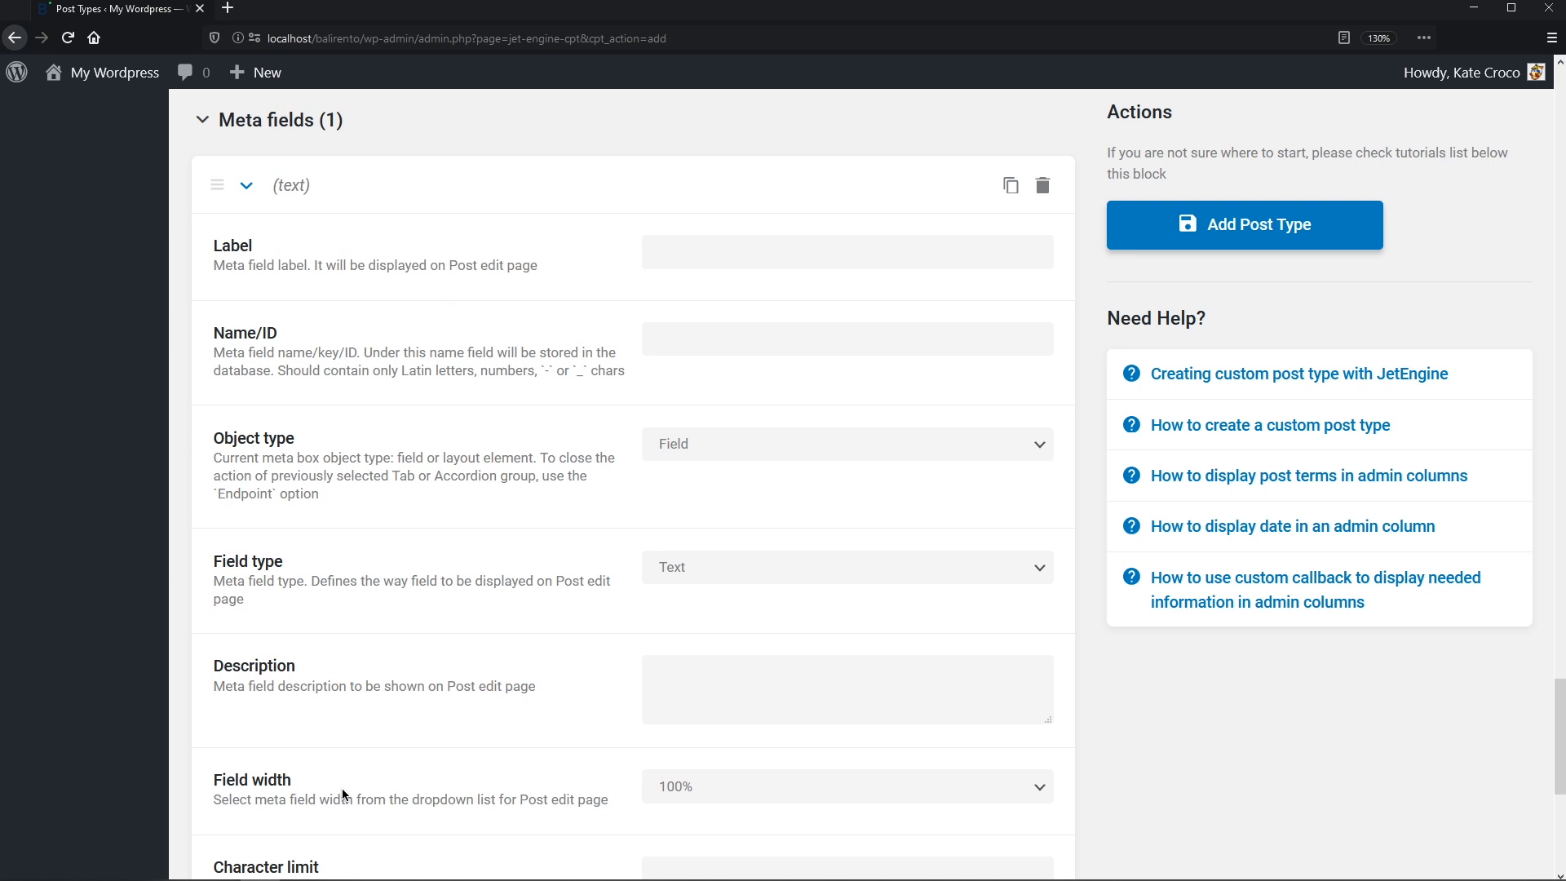
left_click(691, 259)
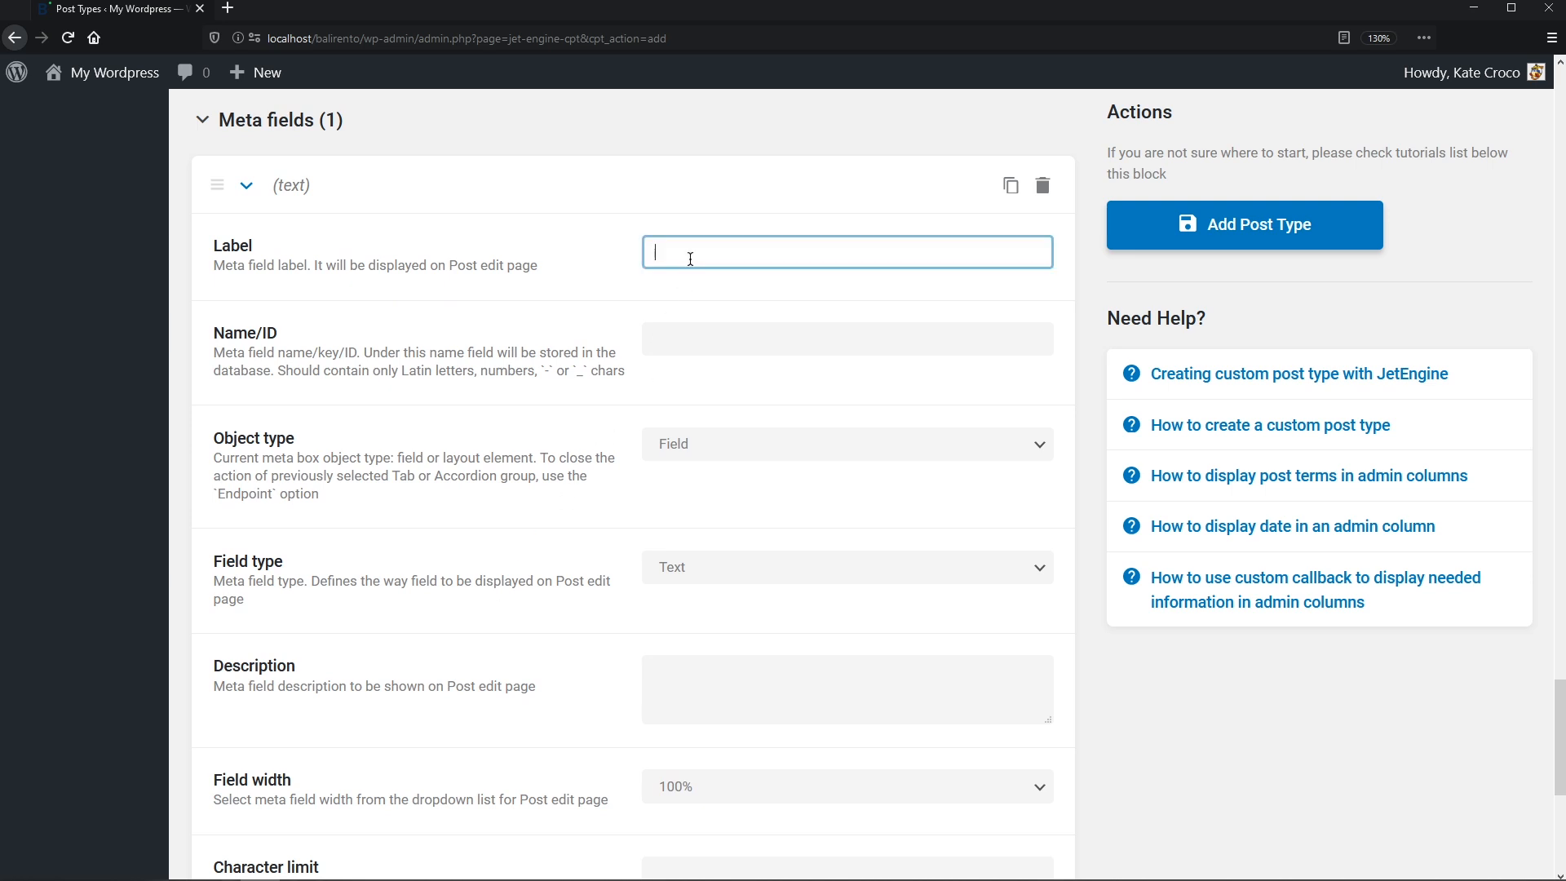
type("Address")
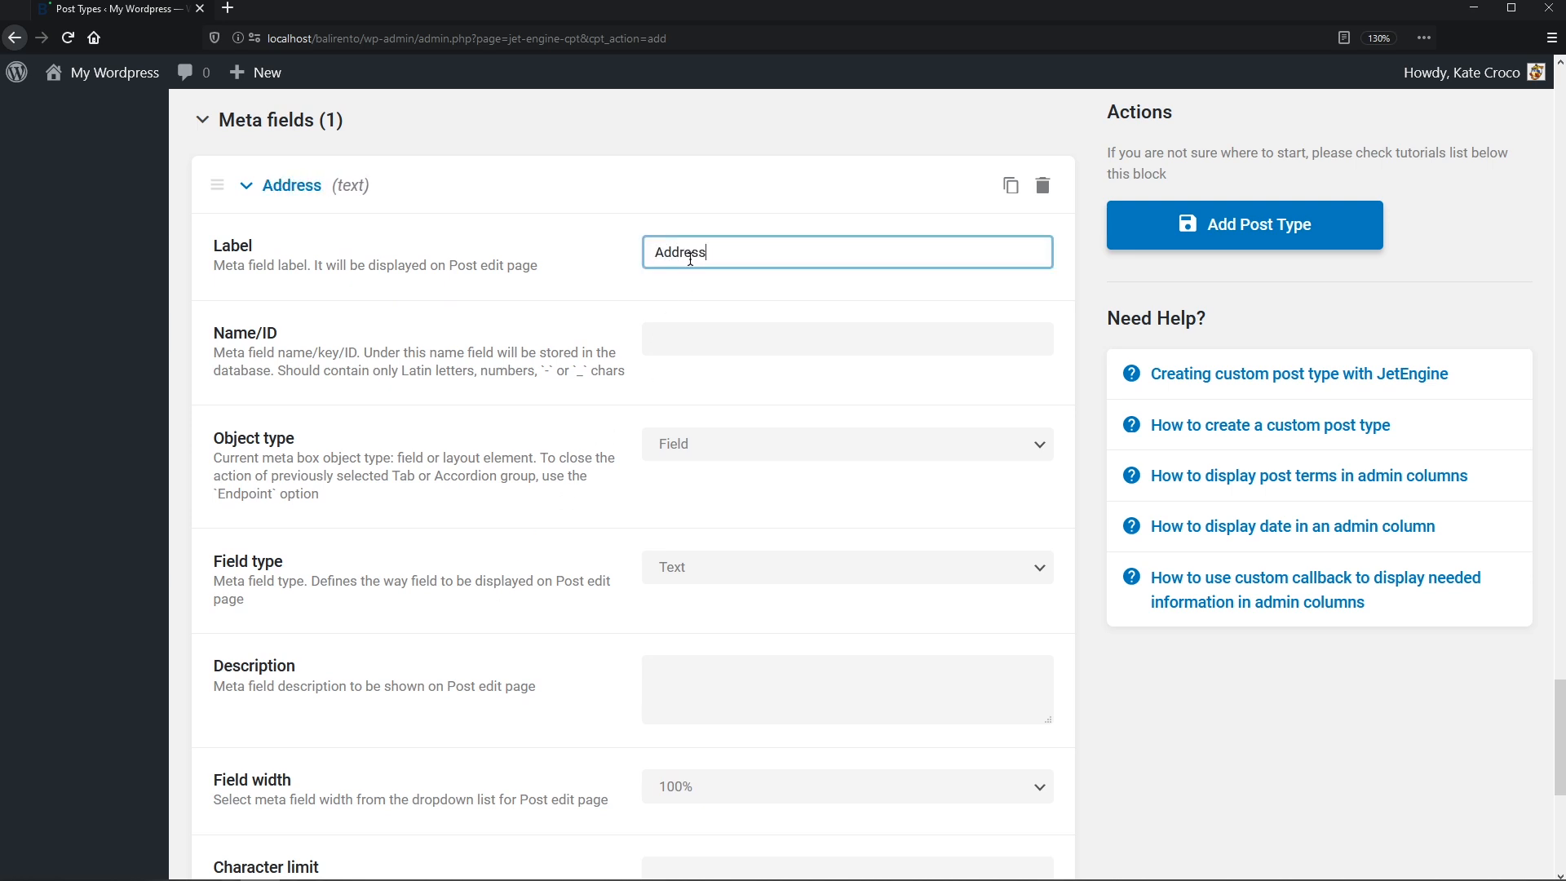
left_click(713, 330)
left_click(655, 339)
type("_address")
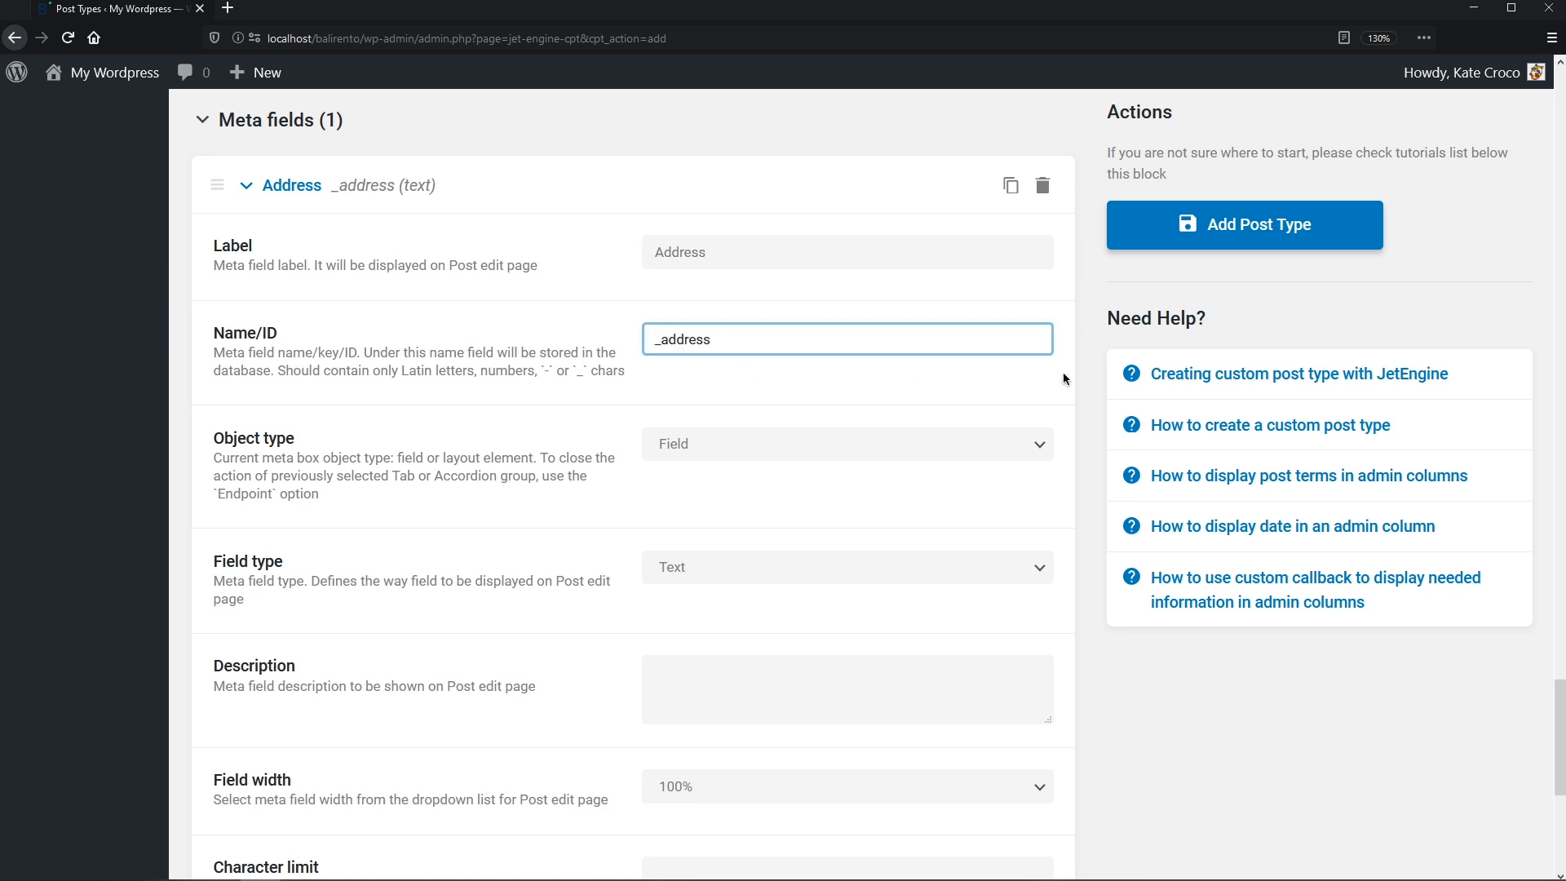
left_click(1091, 374)
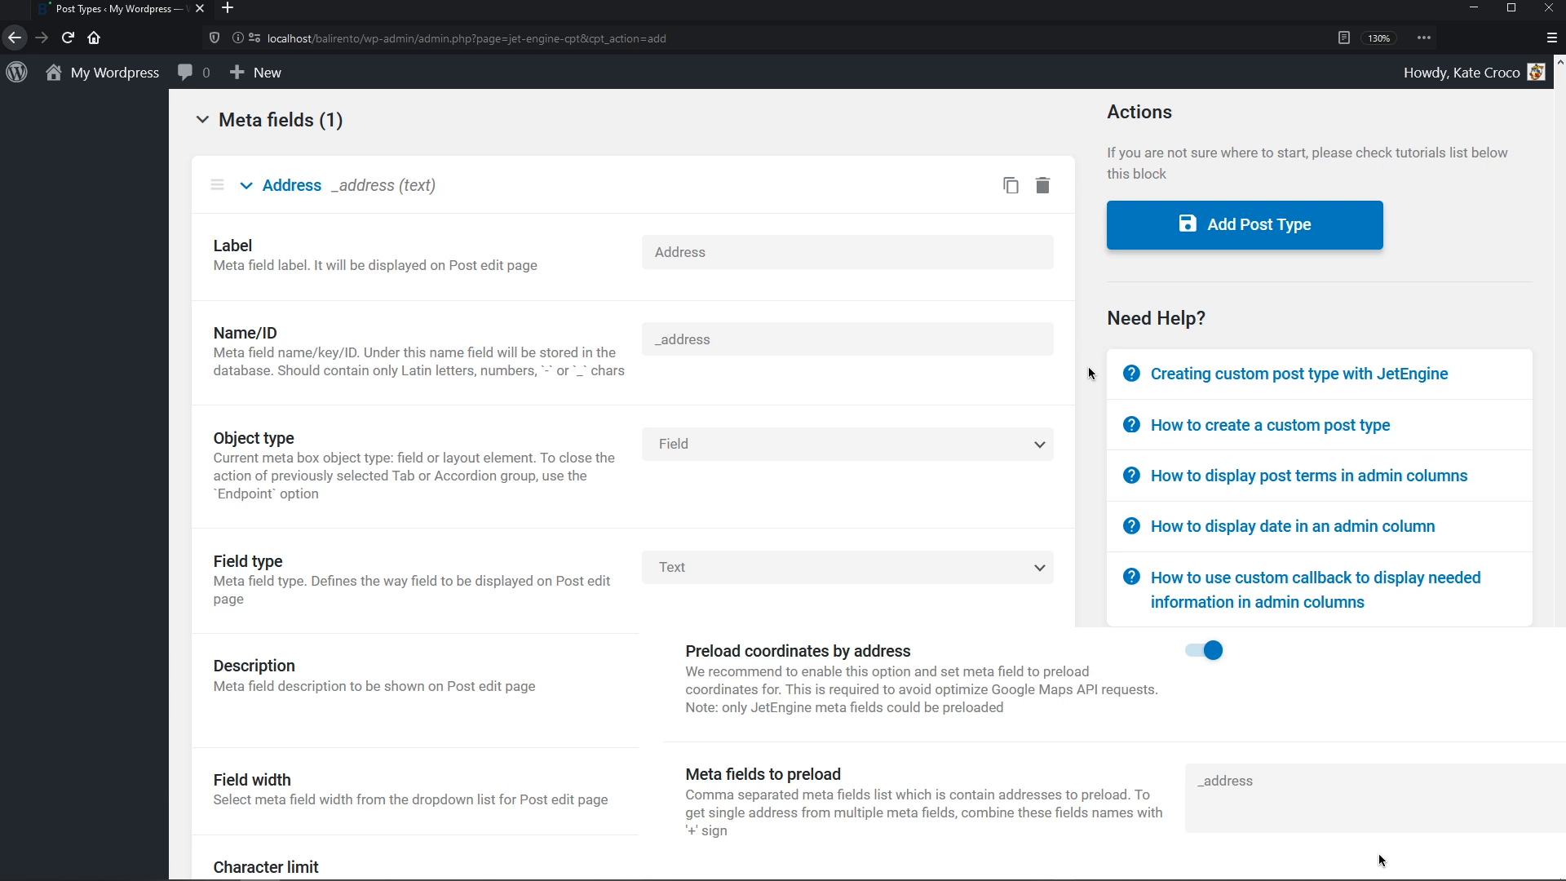
middle_click(1089, 368)
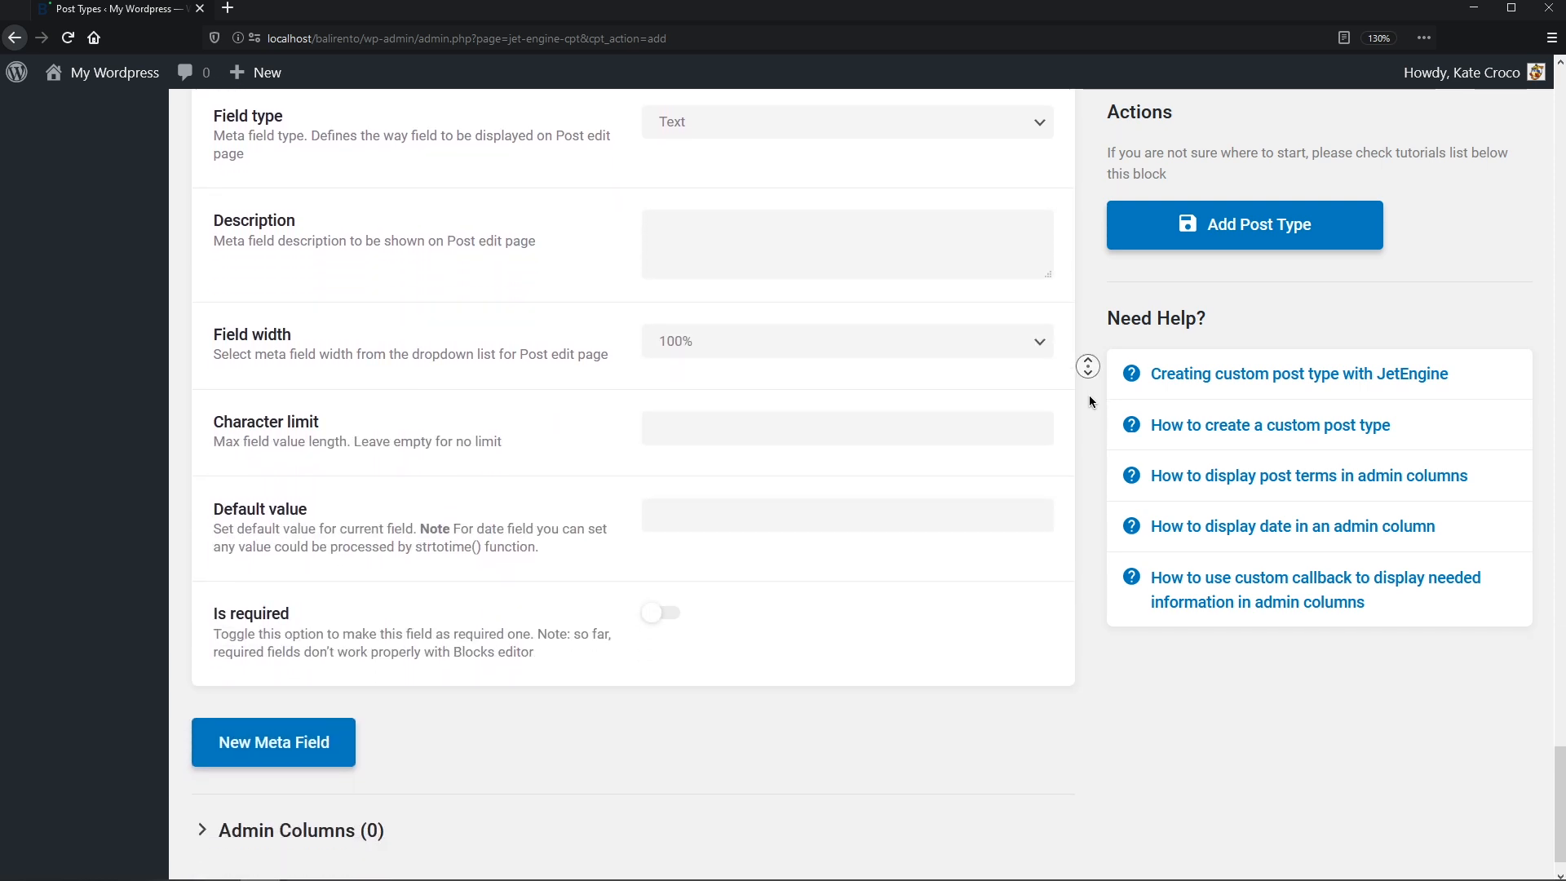
- Make the Address field required and add another blank meta field
left_click(680, 563)
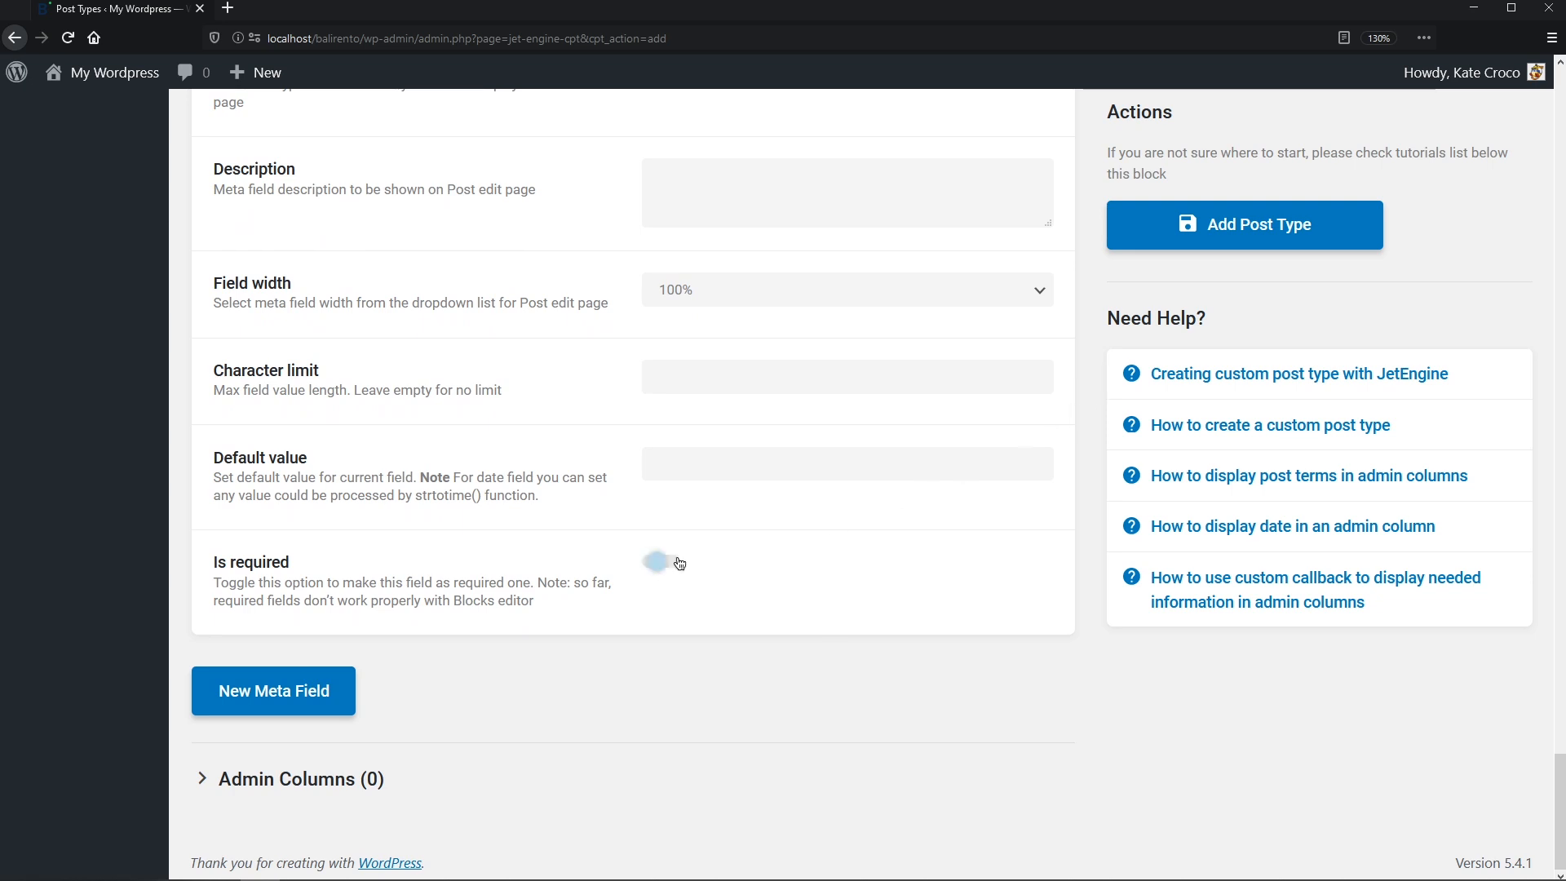
left_click(345, 689)
middle_click(345, 683)
middle_click(344, 731)
- Add text meta fields Rating, Rooms and Baths, each with an underscore-prefixed ID
left_click(691, 200)
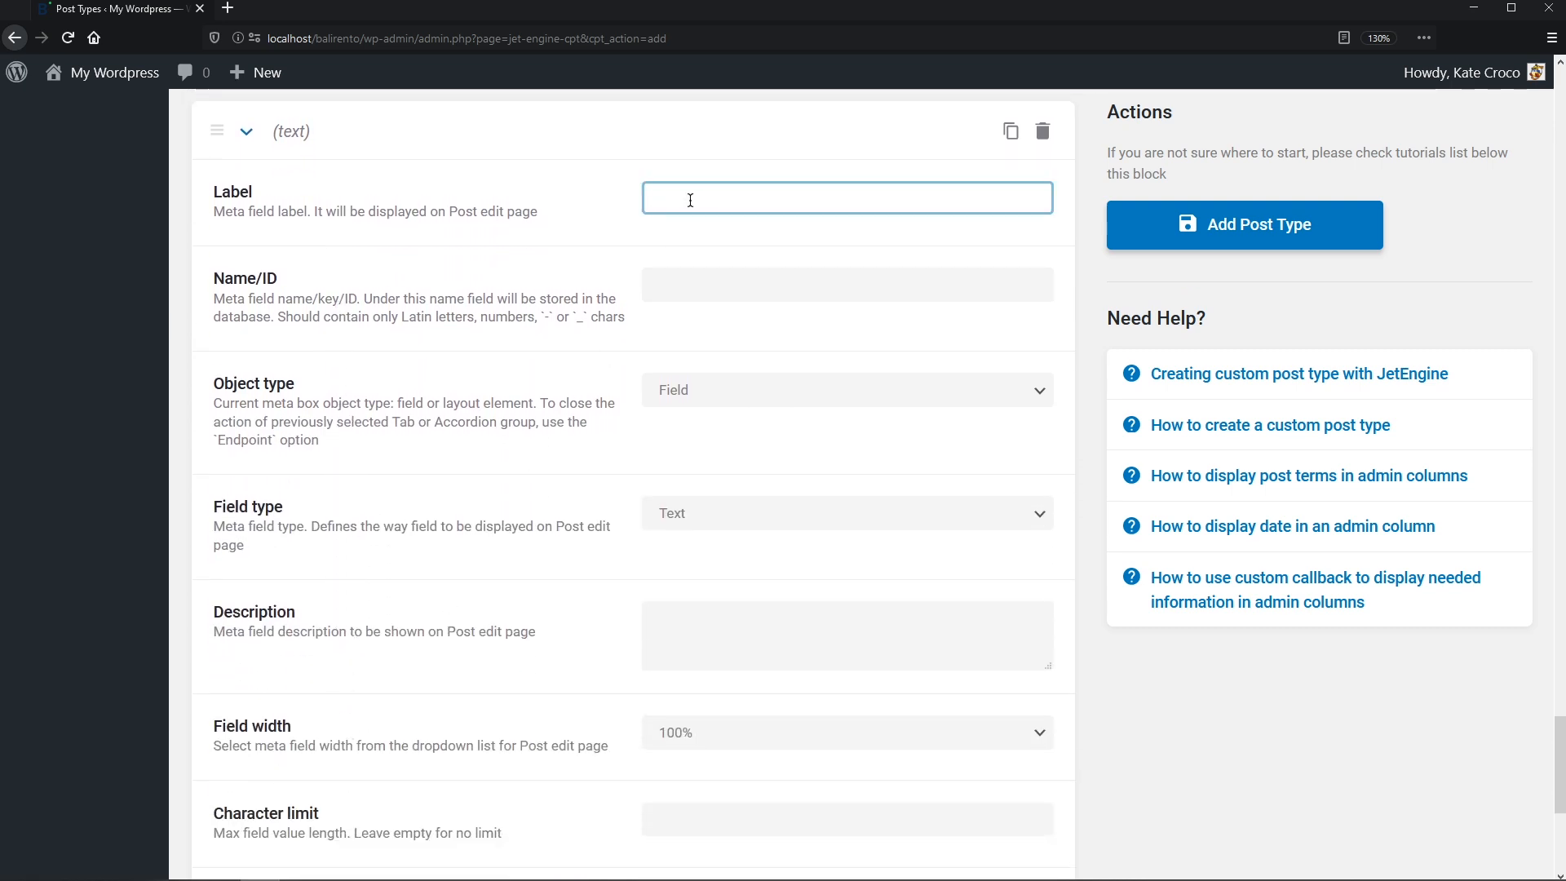
type("Rating")
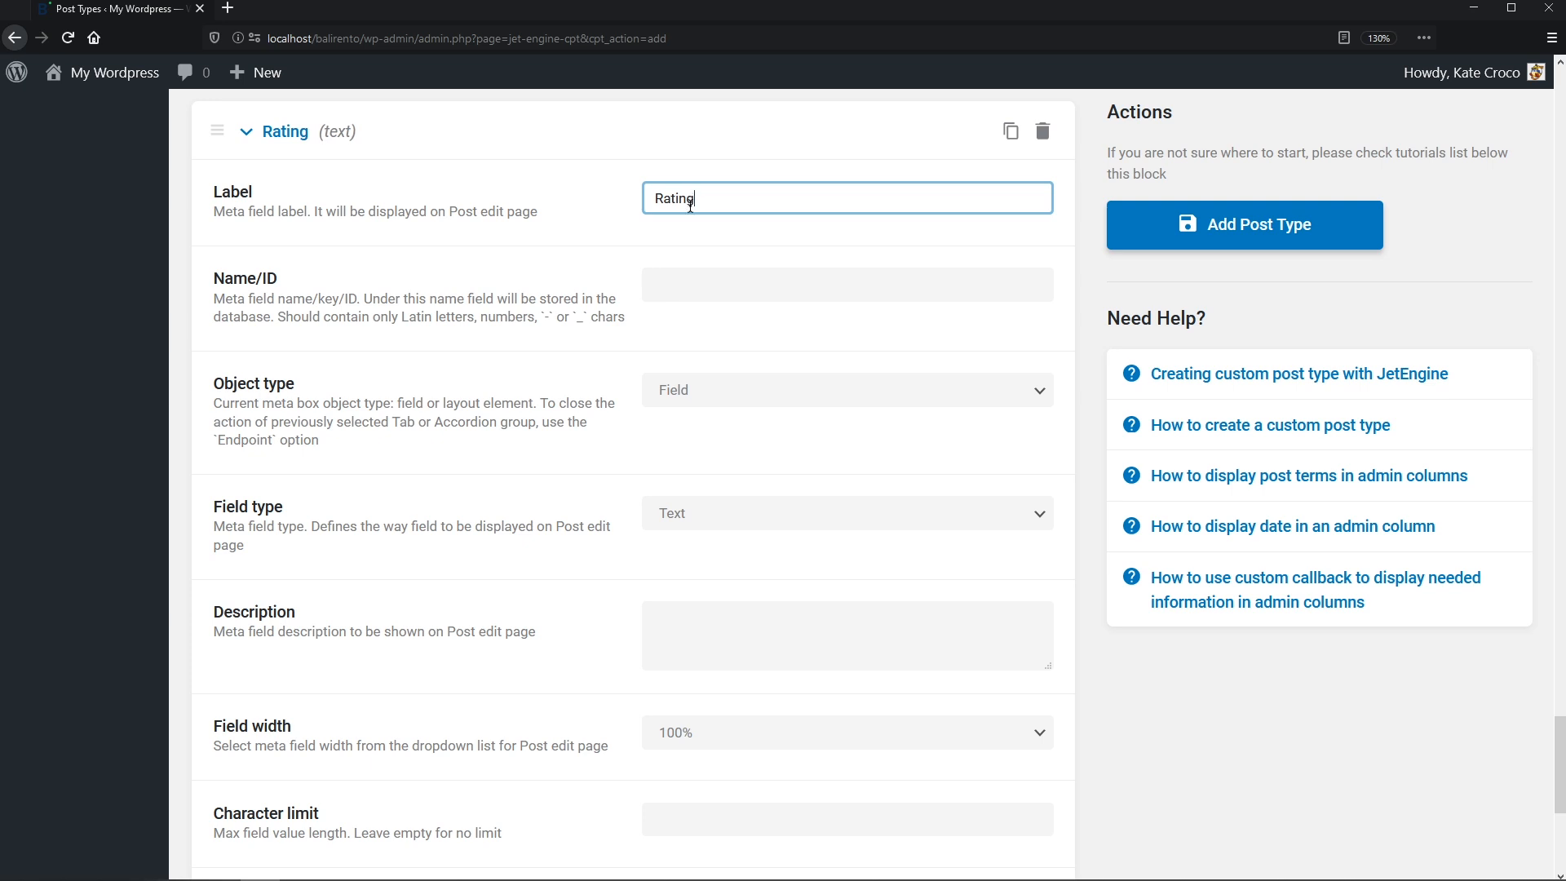
left_click(679, 277)
left_click(650, 284)
type("_rating")
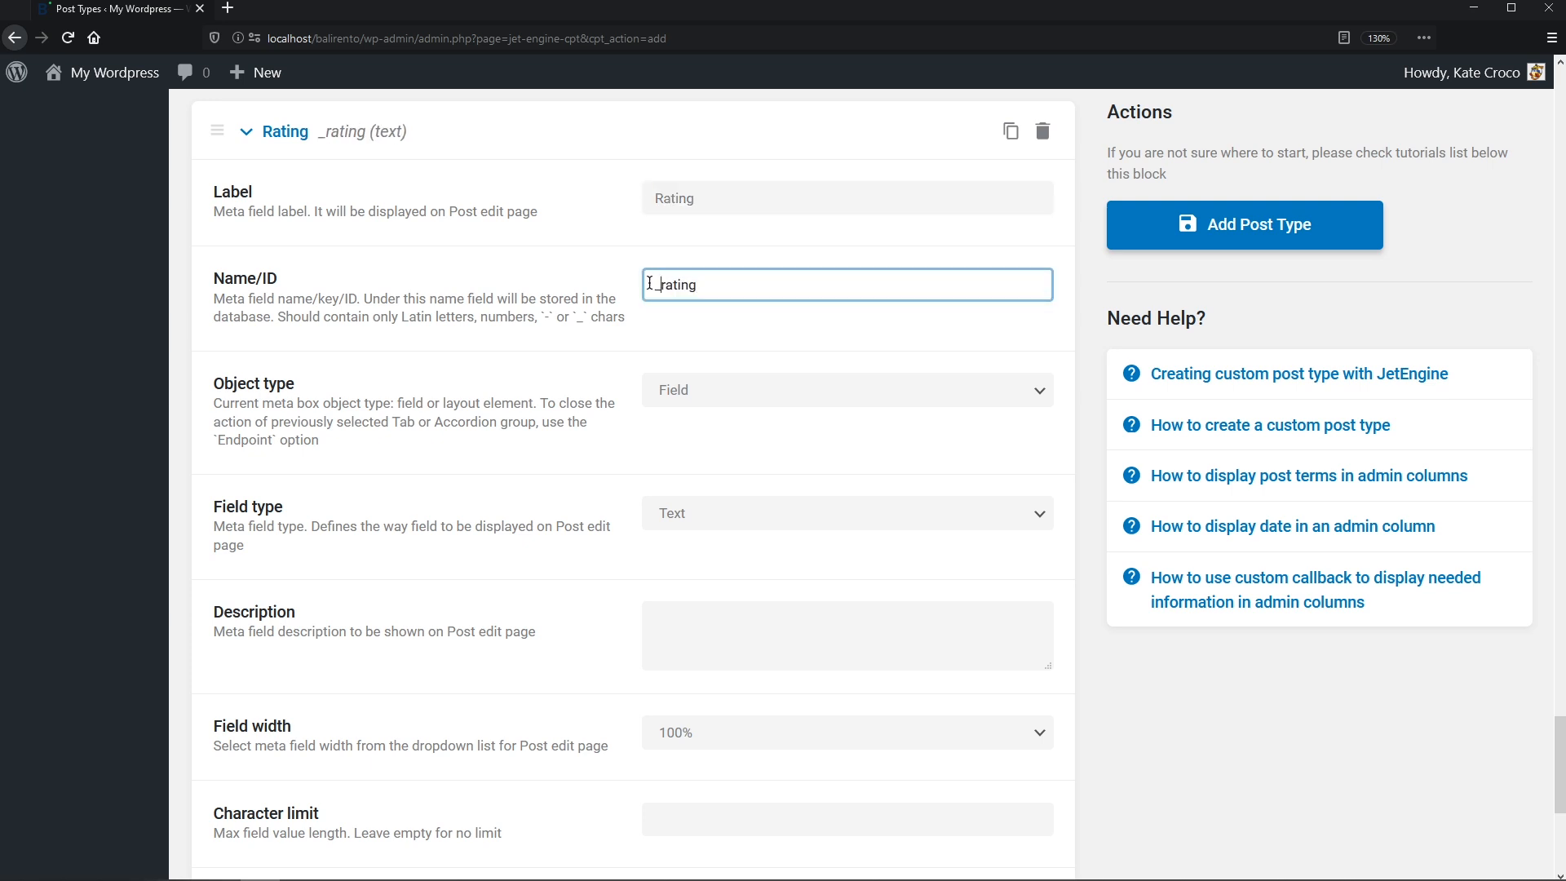
scroll(648, 311, "down", 5)
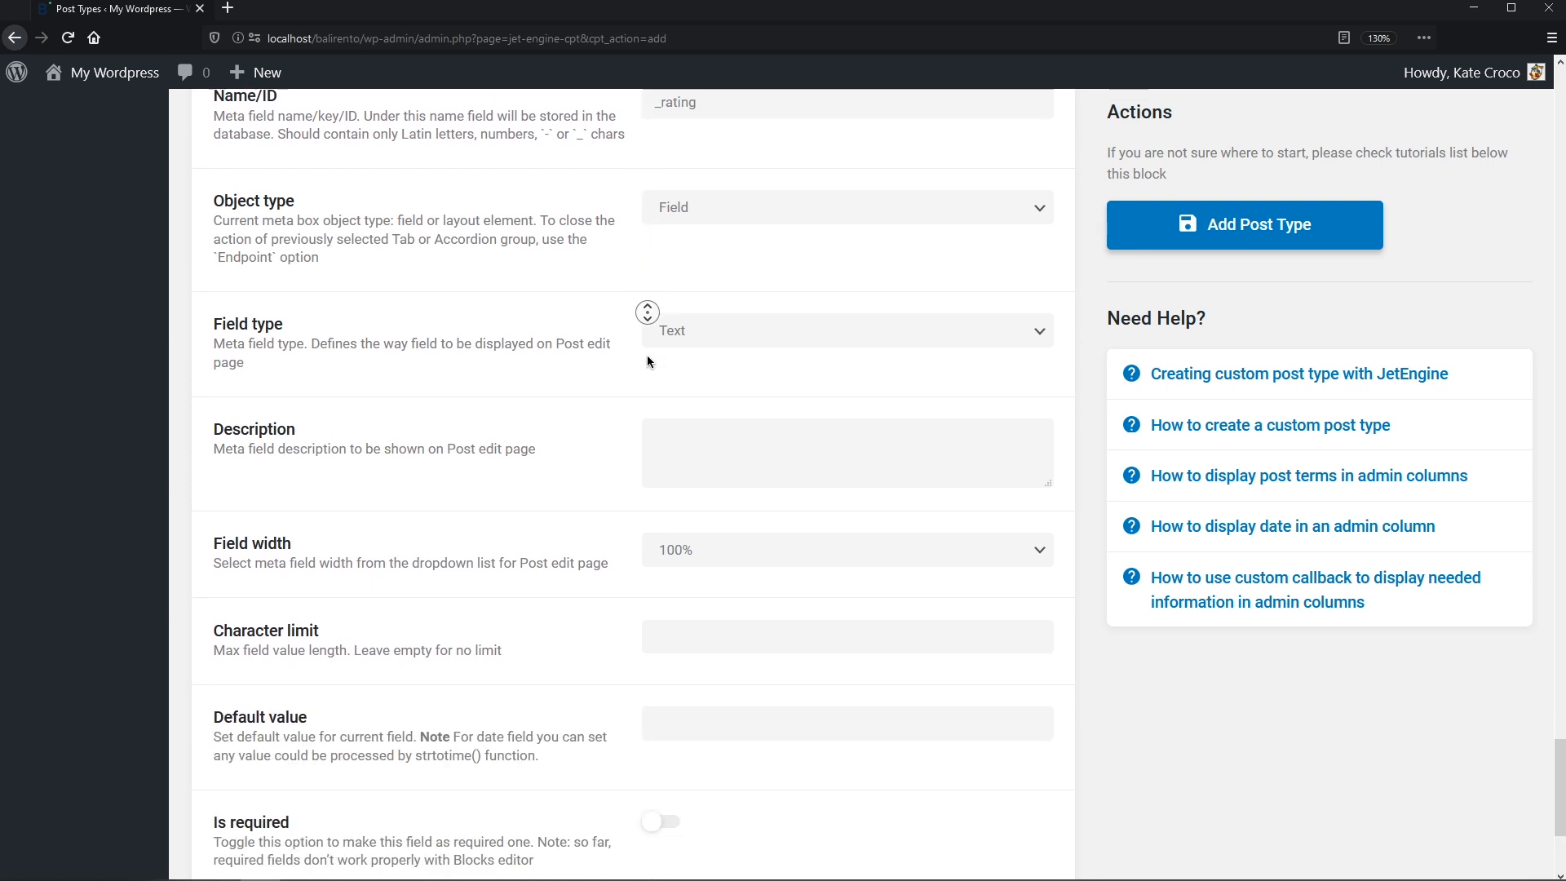
left_click(323, 685)
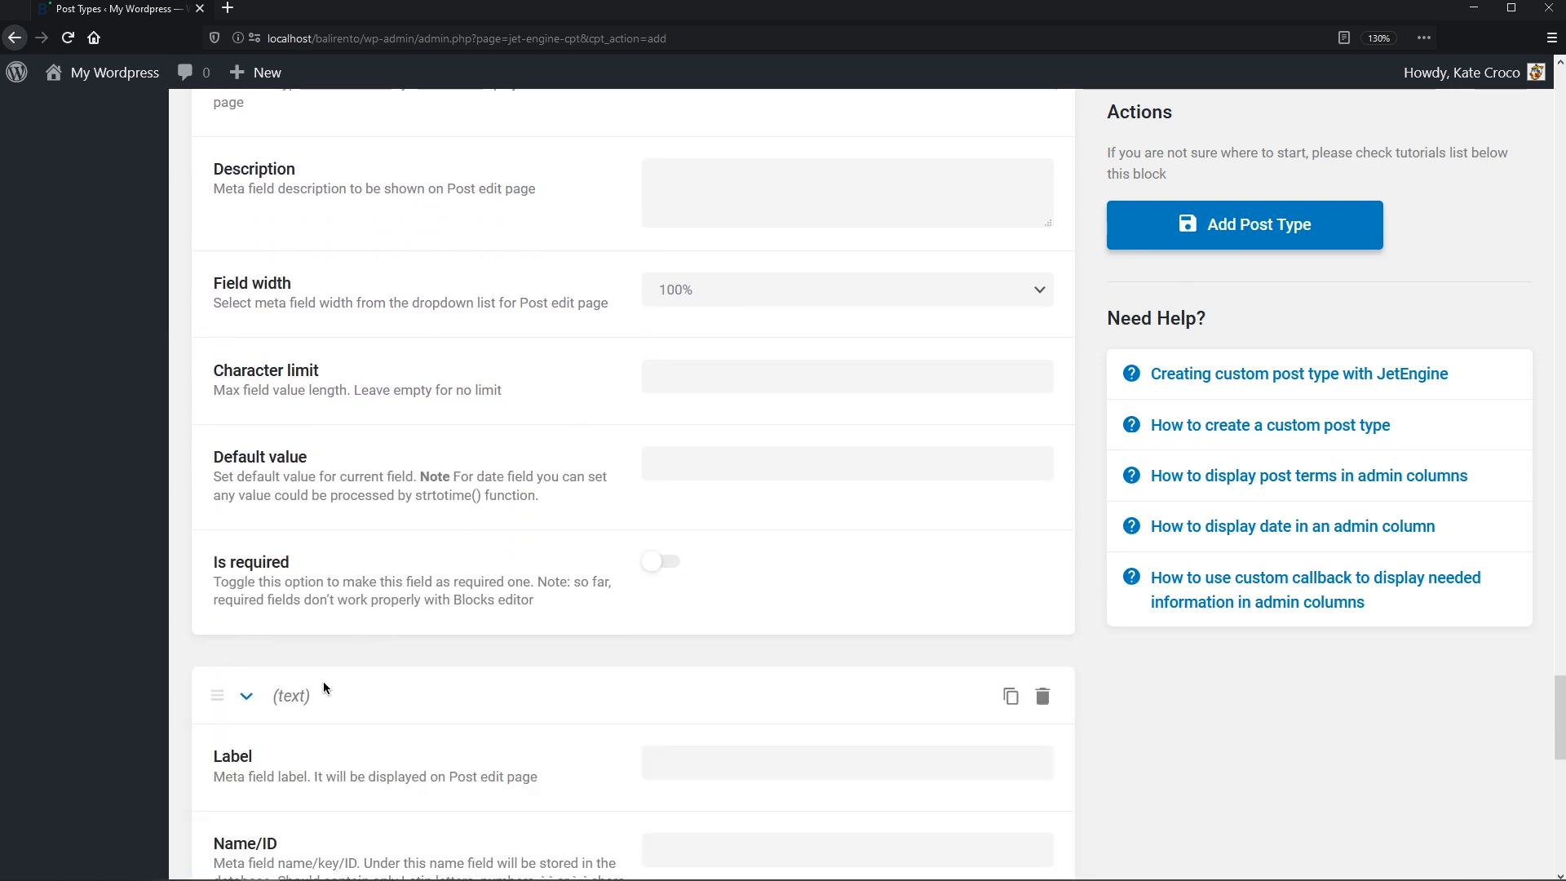
scroll(319, 718, "down", 6)
left_click(659, 208)
type("Rooms")
left_click(650, 297)
type("_")
scroll(650, 318, "down", 5)
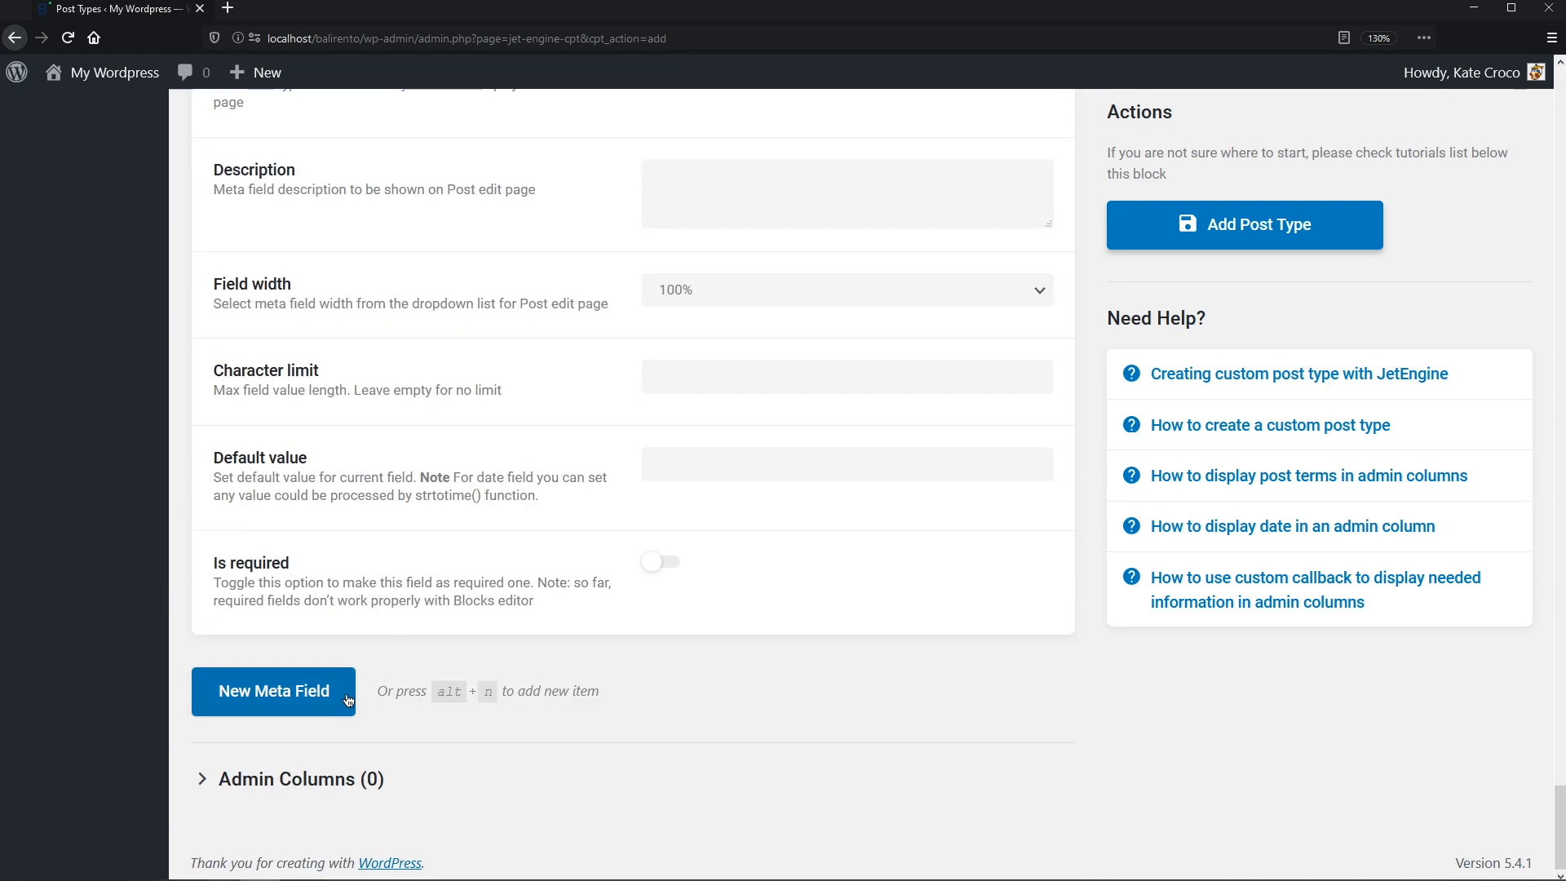
left_click(280, 786)
scroll(326, 571, "down", 7)
left_click(662, 226)
type("Baths")
left_click(655, 302)
type("_")
scroll(326, 571, "down", 6)
- Add text meta fields Beds, Guests and Size, each with an underscore-prefixed ID
left_click(325, 718)
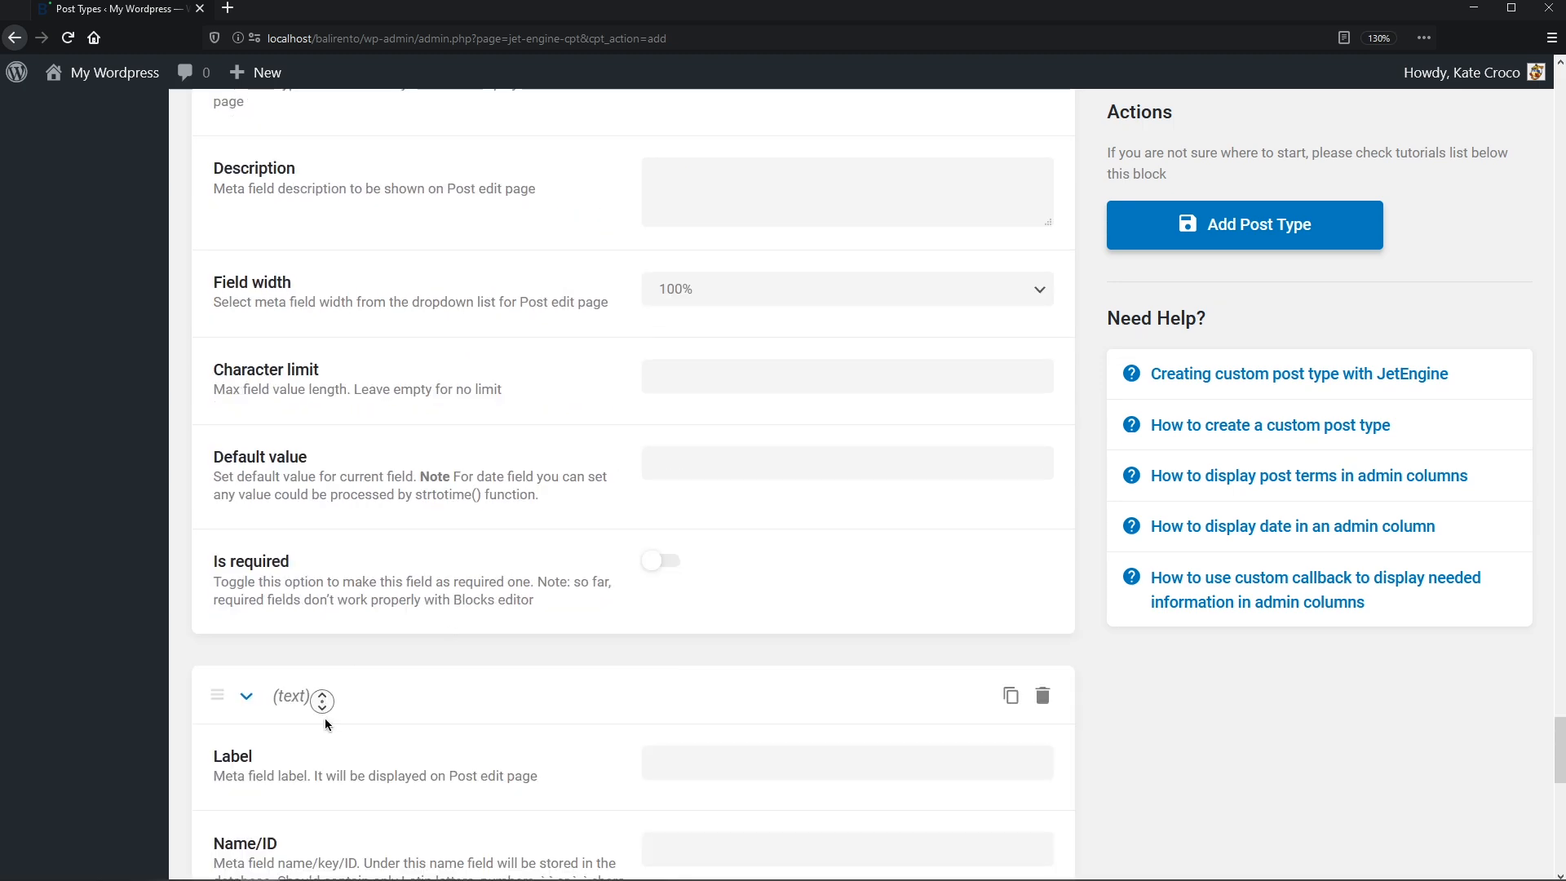
scroll(325, 723, "down", 6)
left_click(702, 168)
type("Beds")
left_click(706, 250)
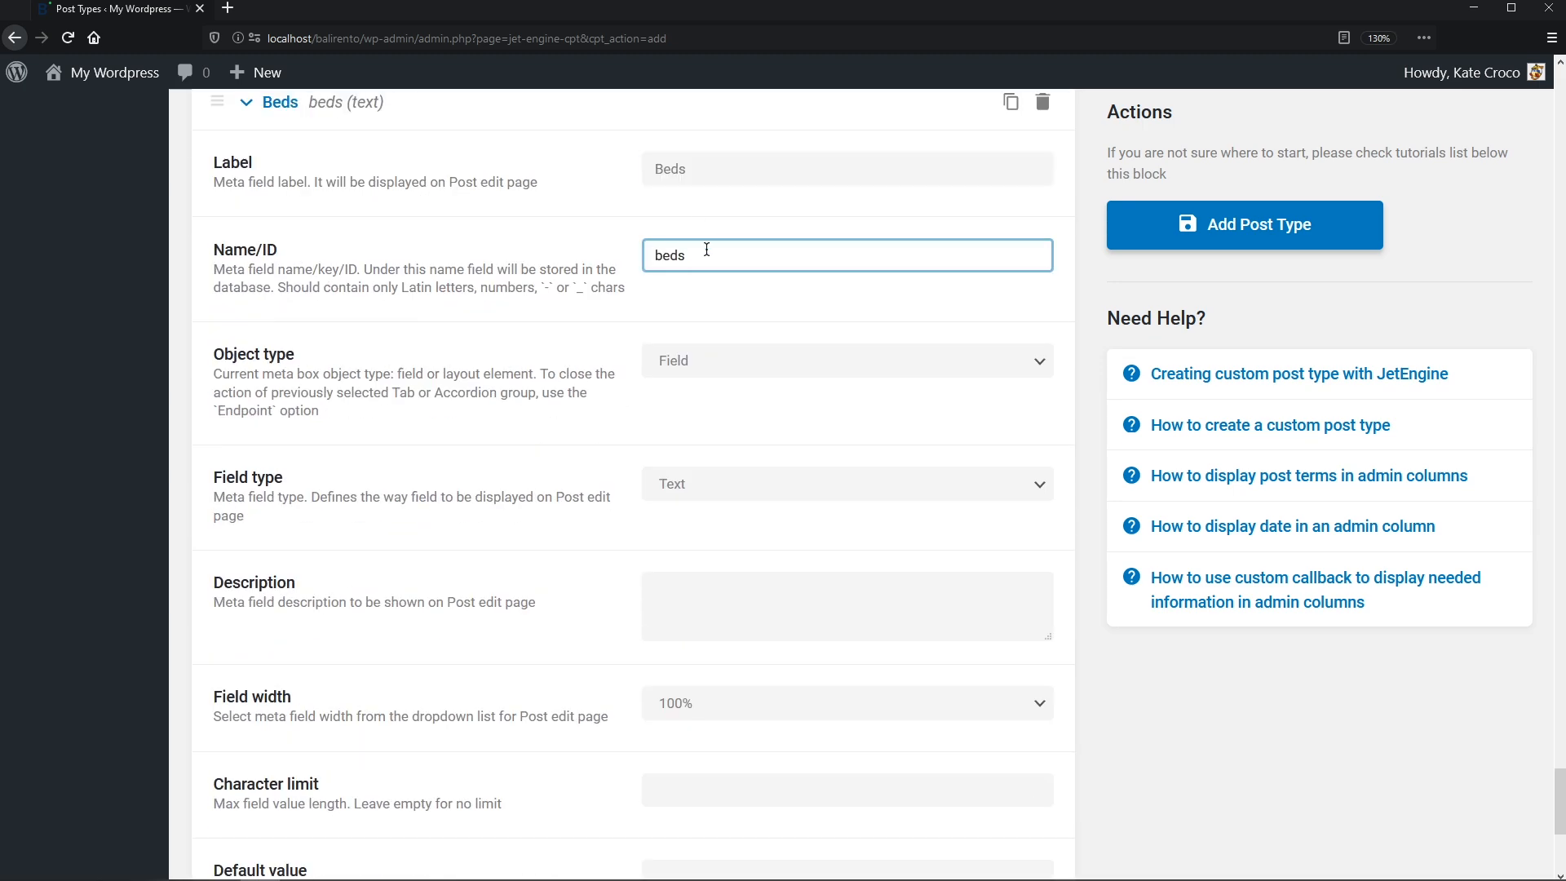
type("_")
scroll(571, 489, "down", 5)
left_click(269, 598)
scroll(320, 723, "down", 6)
left_click(672, 221)
type("Guests")
left_click(677, 298)
type("_")
scroll(324, 652, "down", 5)
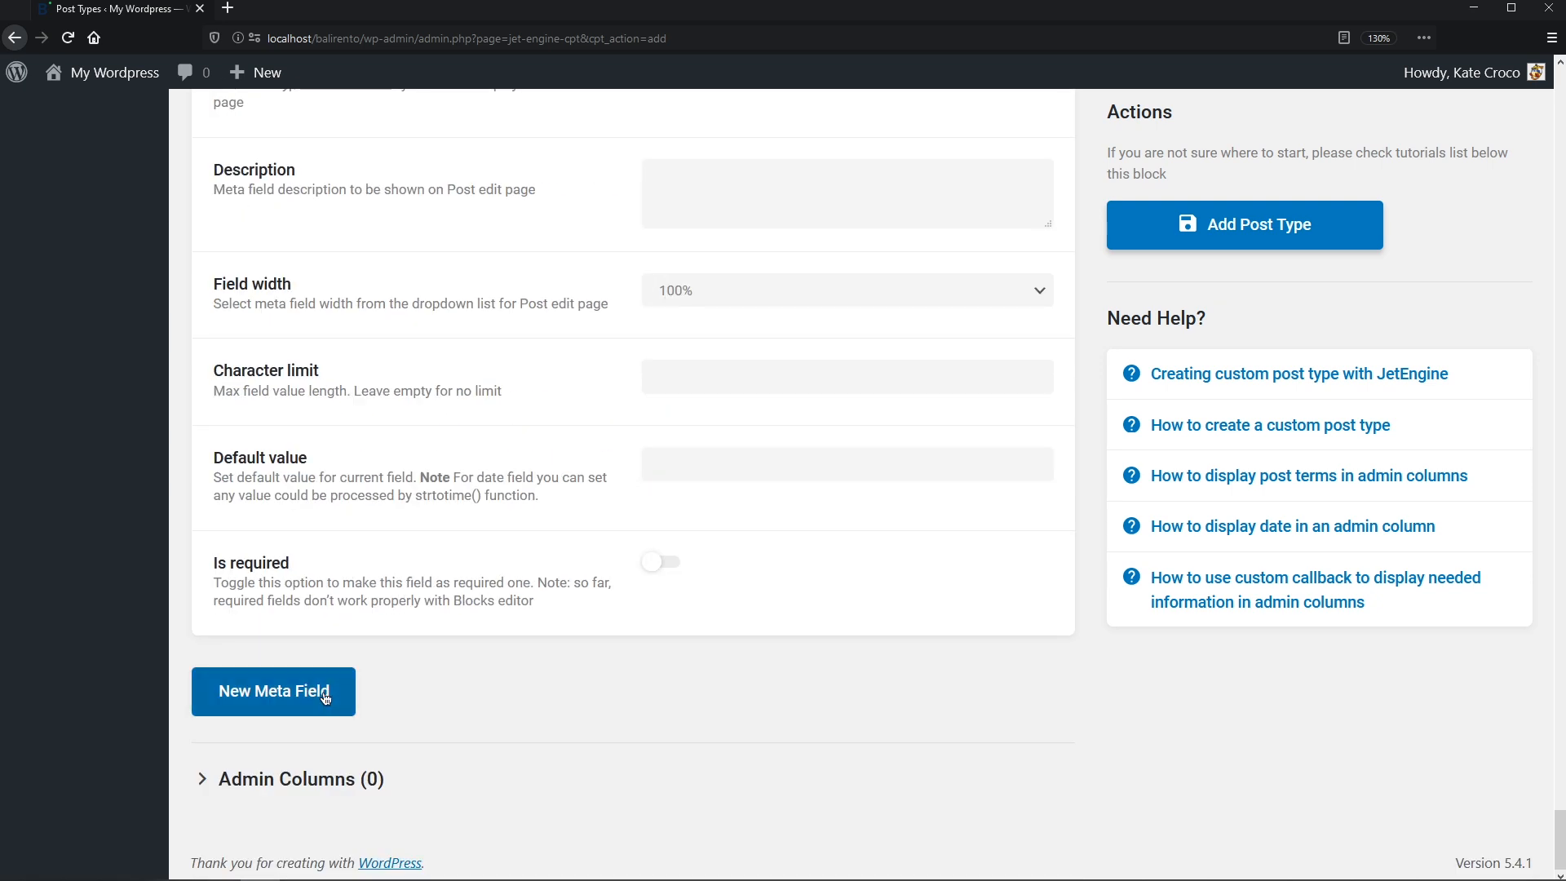
left_click(325, 699)
scroll(320, 731, "down", 6)
left_click(690, 191)
type("Size")
key("Tab")
key("Home")
type("_")
scroll(689, 267, "down", 5)
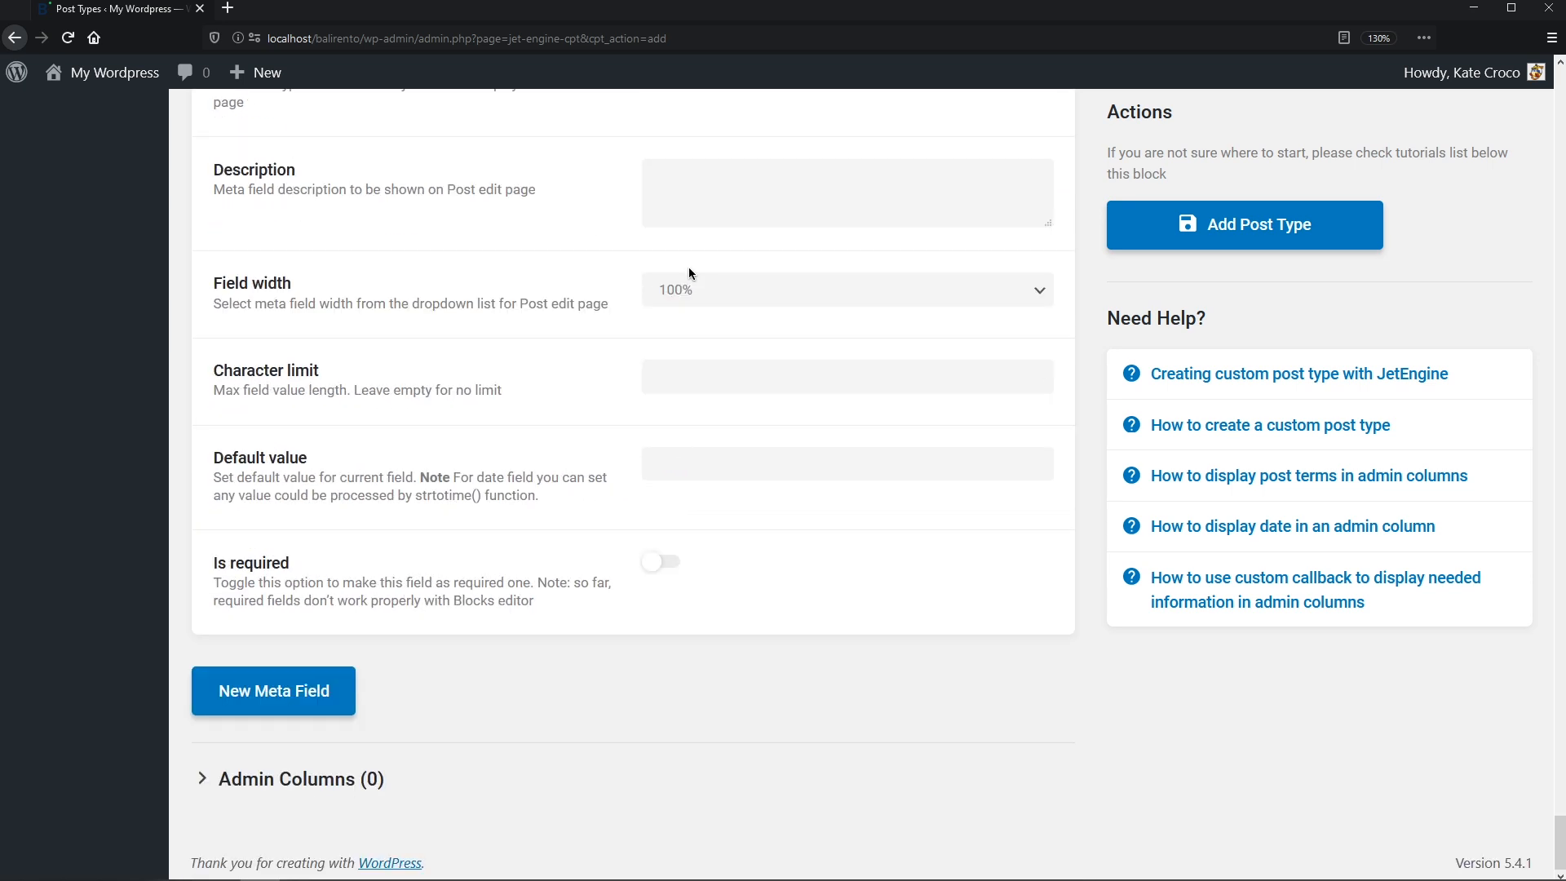
- Add a Time-type meta field Check in time with ID _check-in-time
left_click(335, 693)
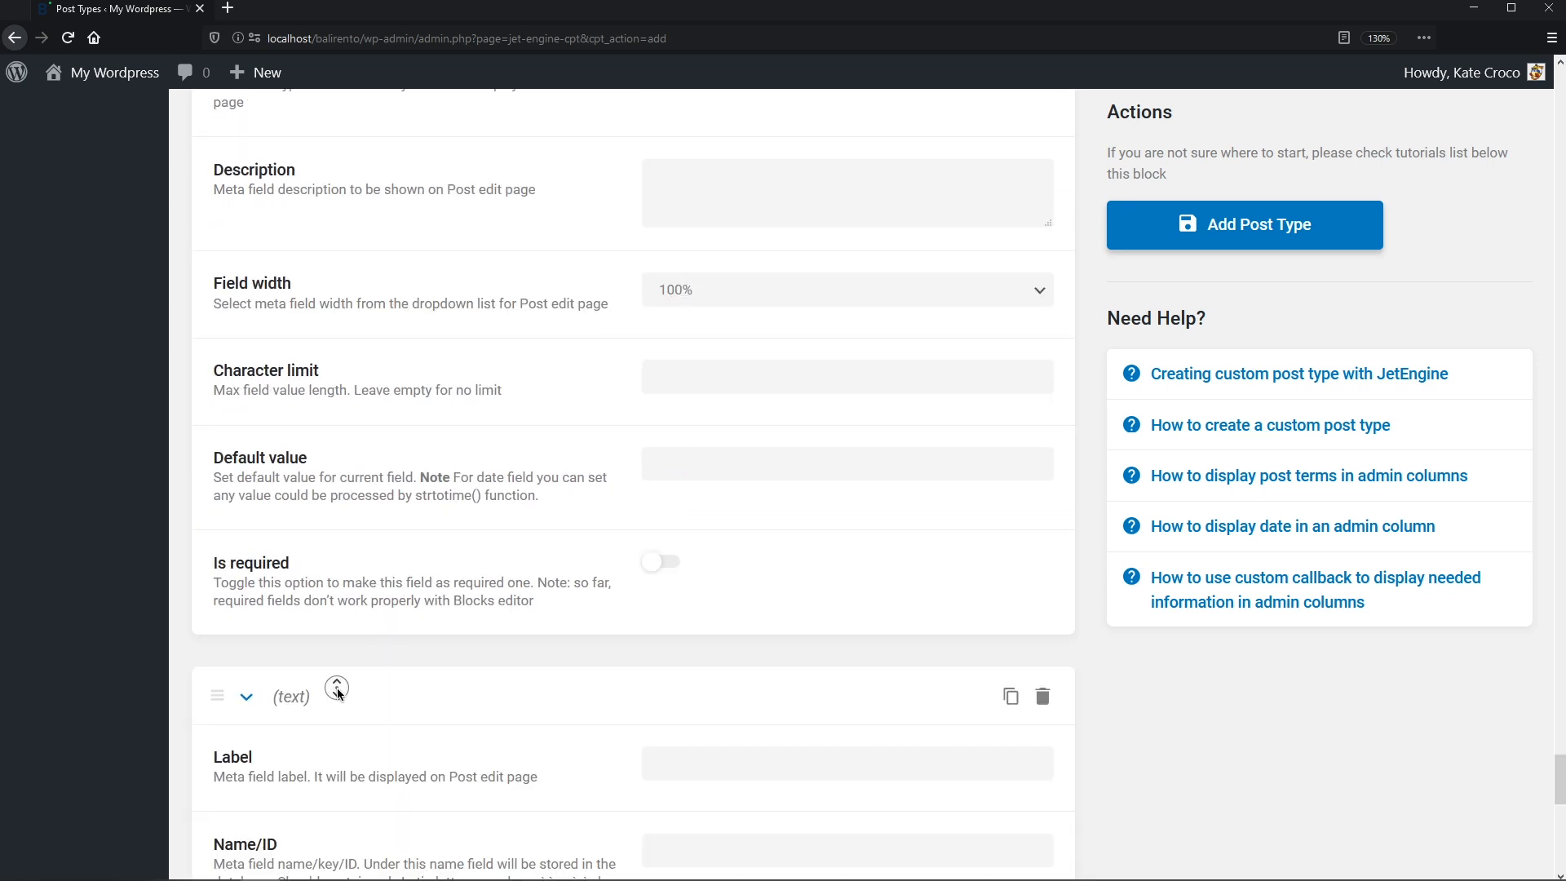
scroll(340, 713, "down", 6)
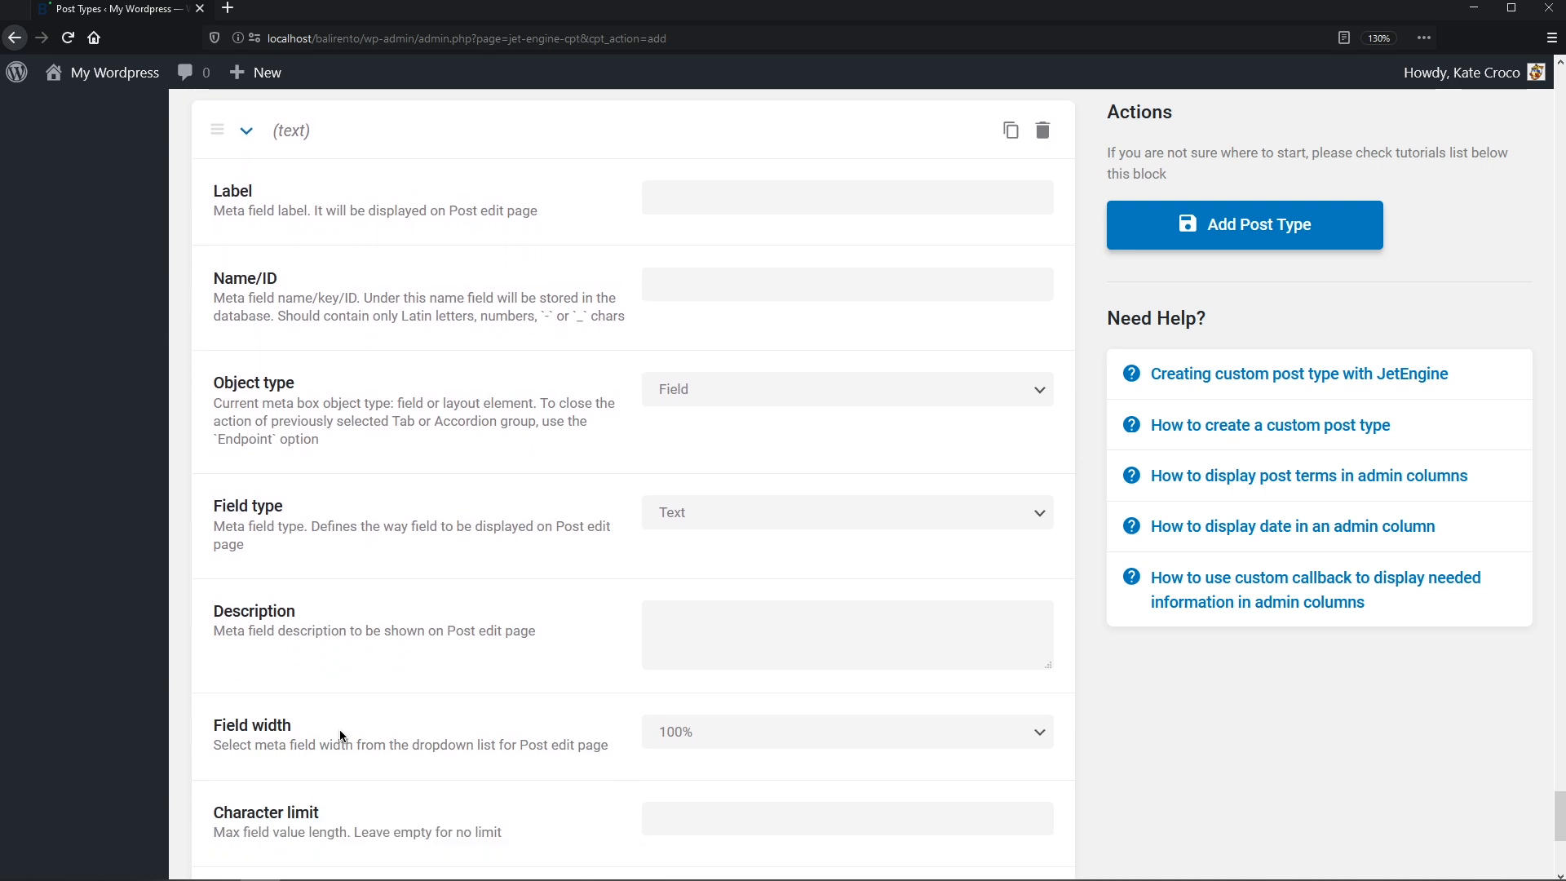
scroll(339, 730, "down", 1)
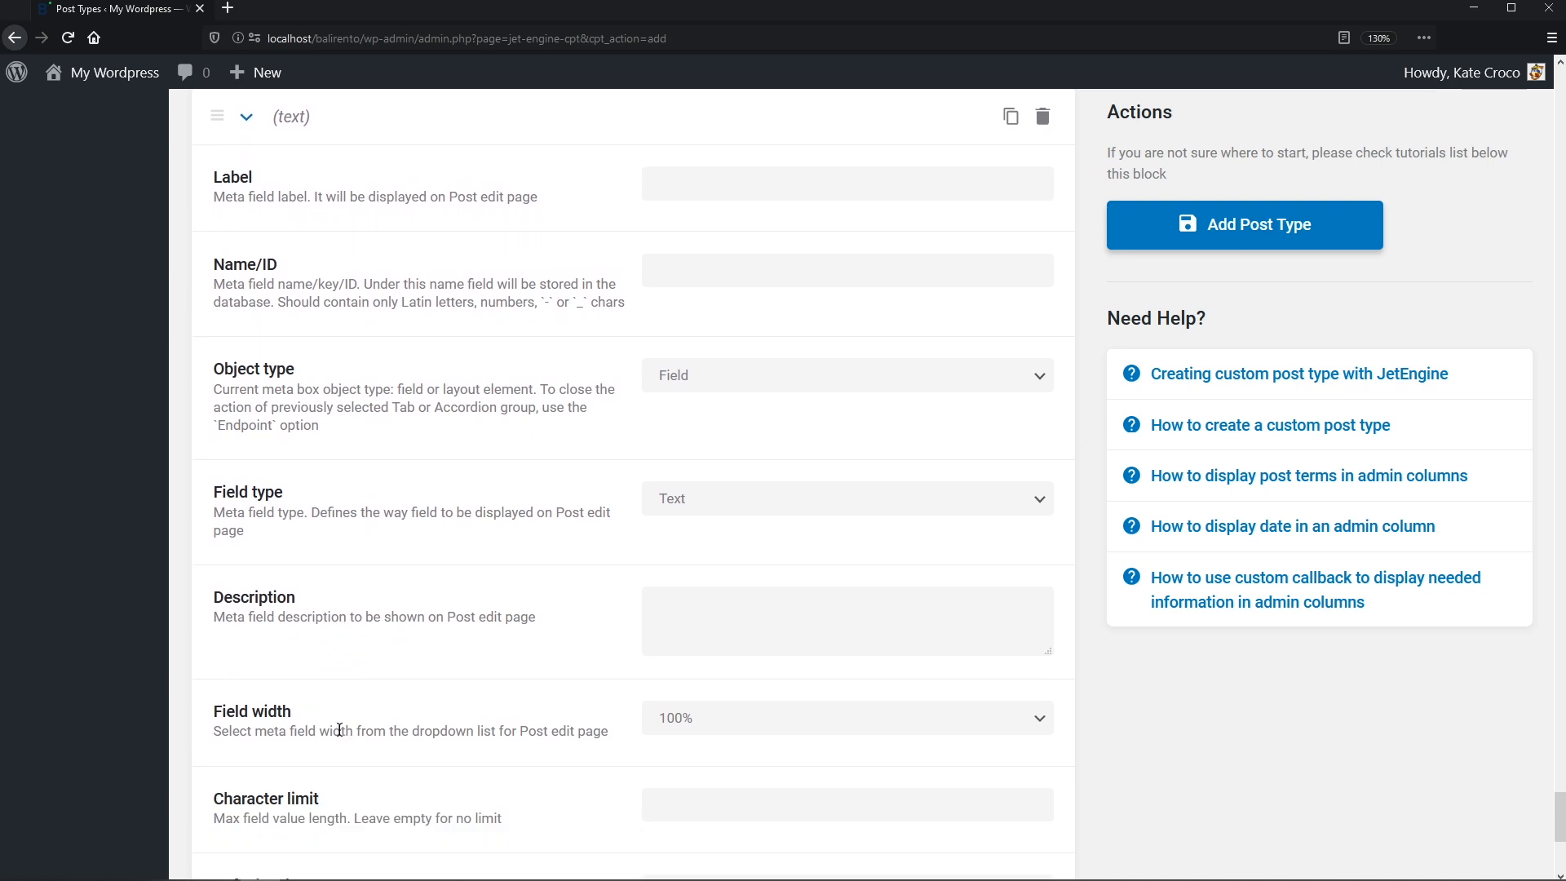
left_click(698, 185)
type("Che")
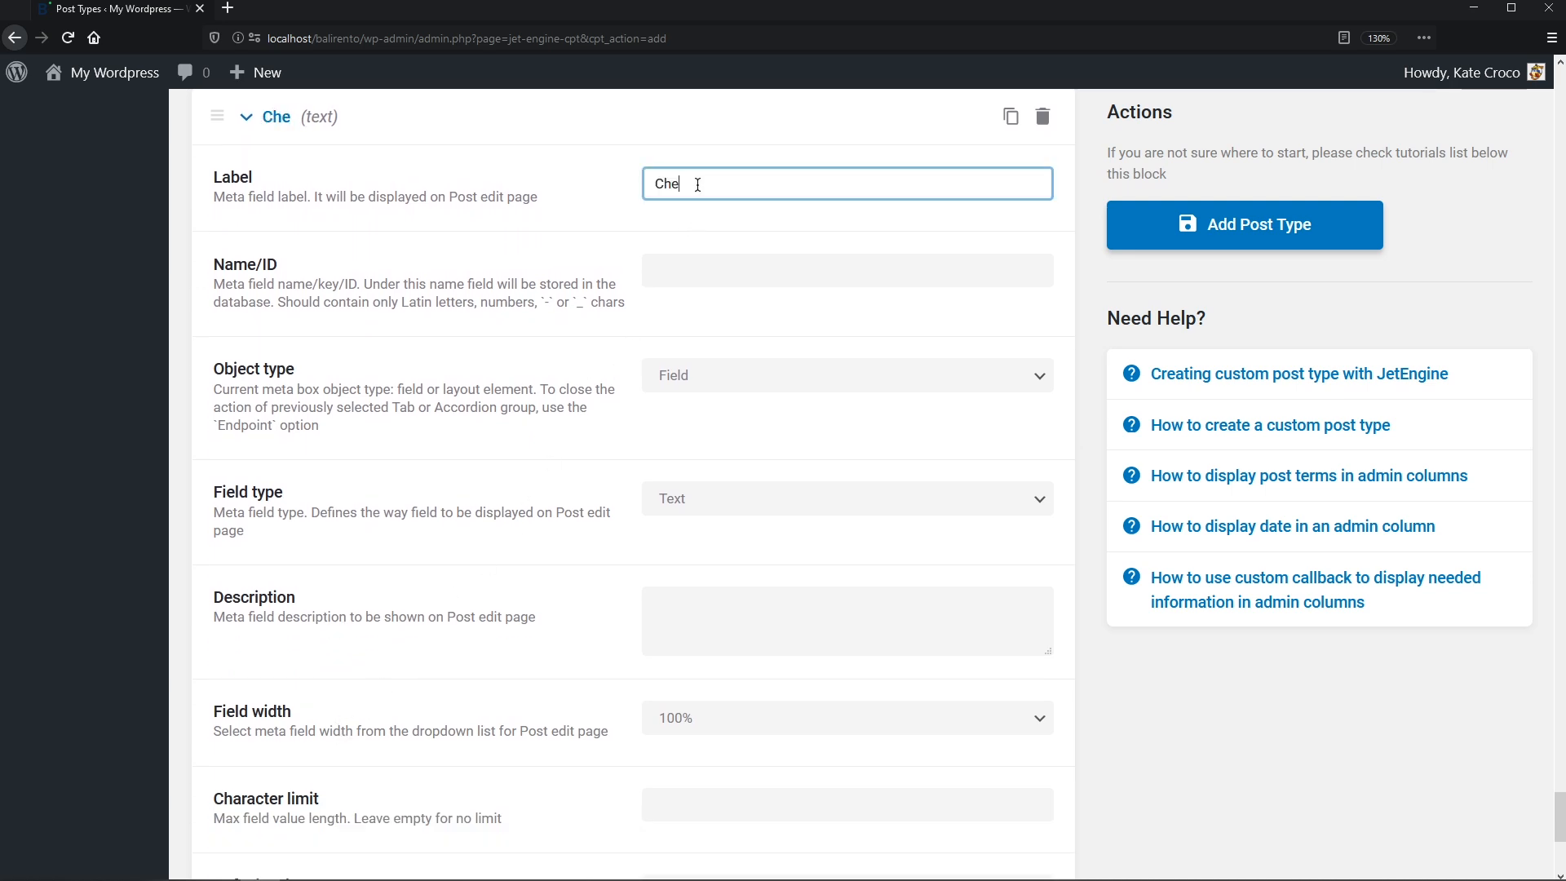
type("ck in time")
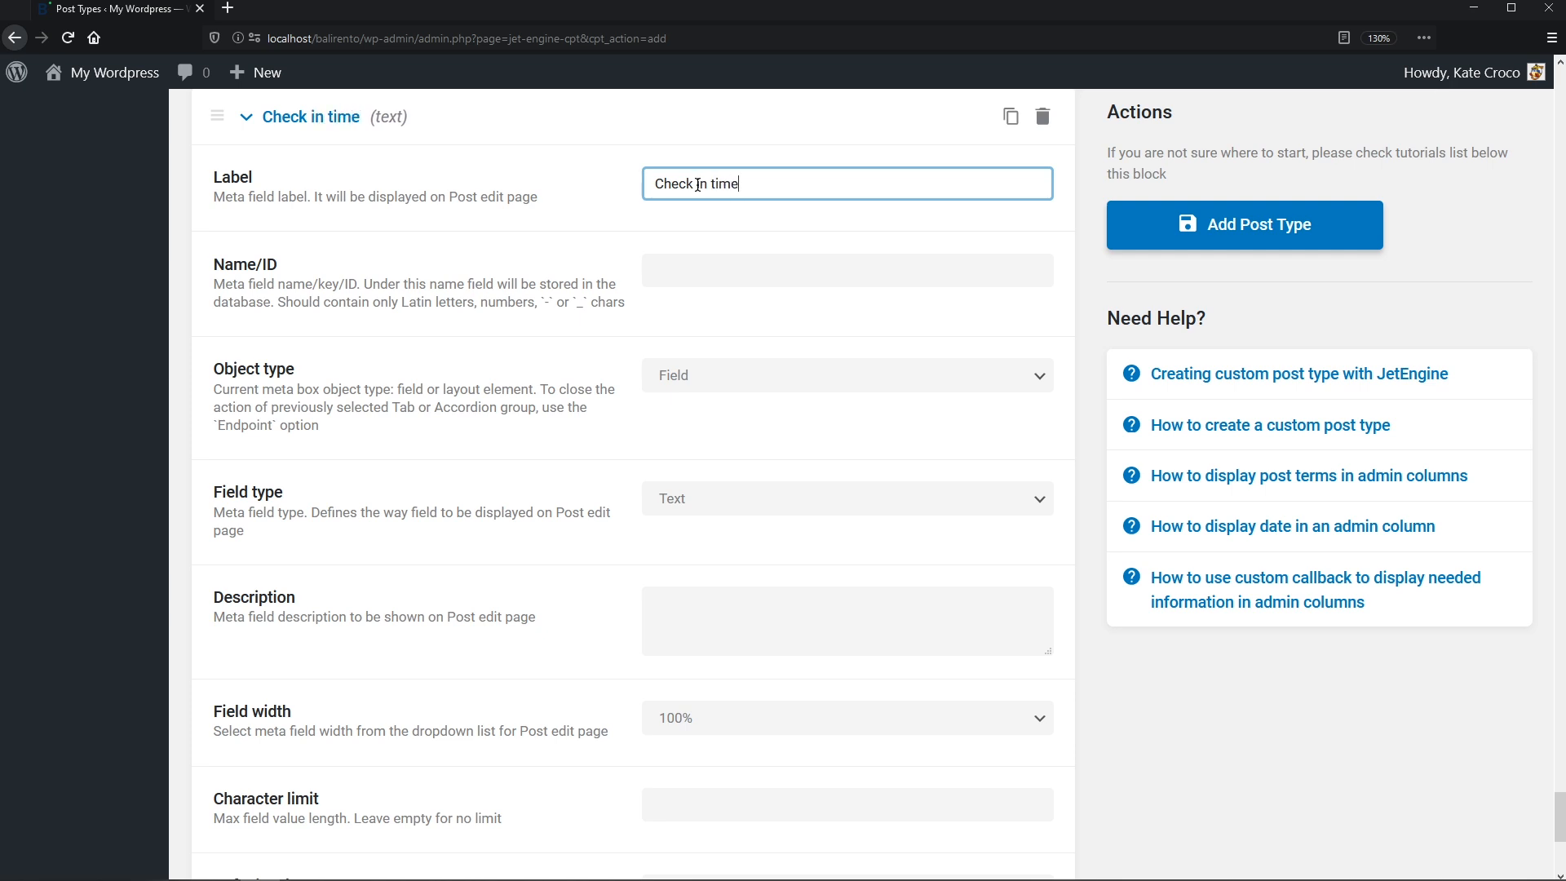
key("Tab")
type("_")
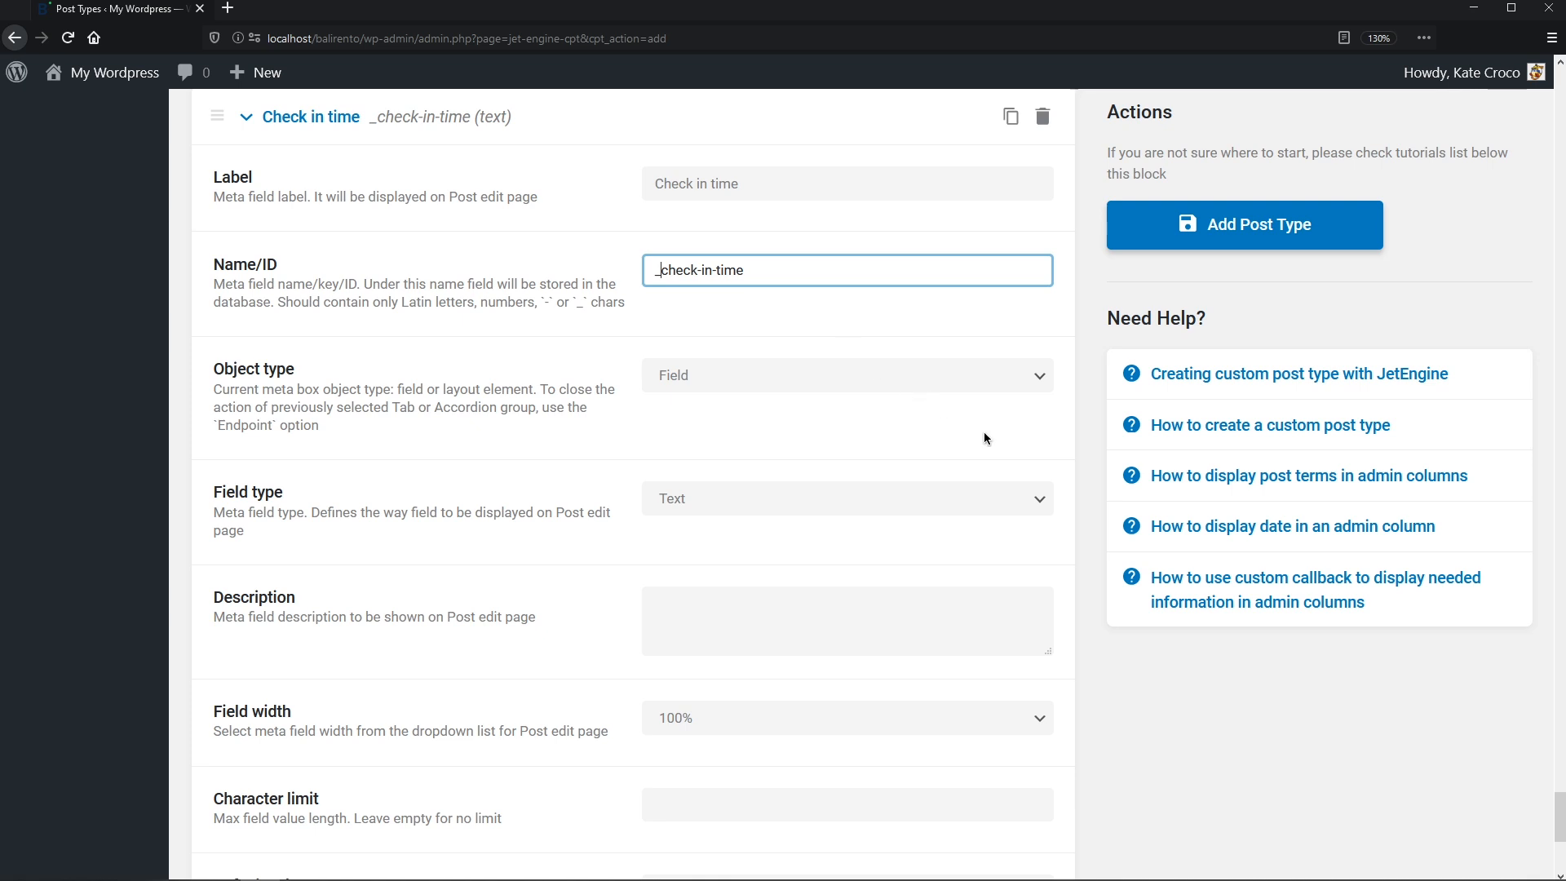
left_click(1041, 498)
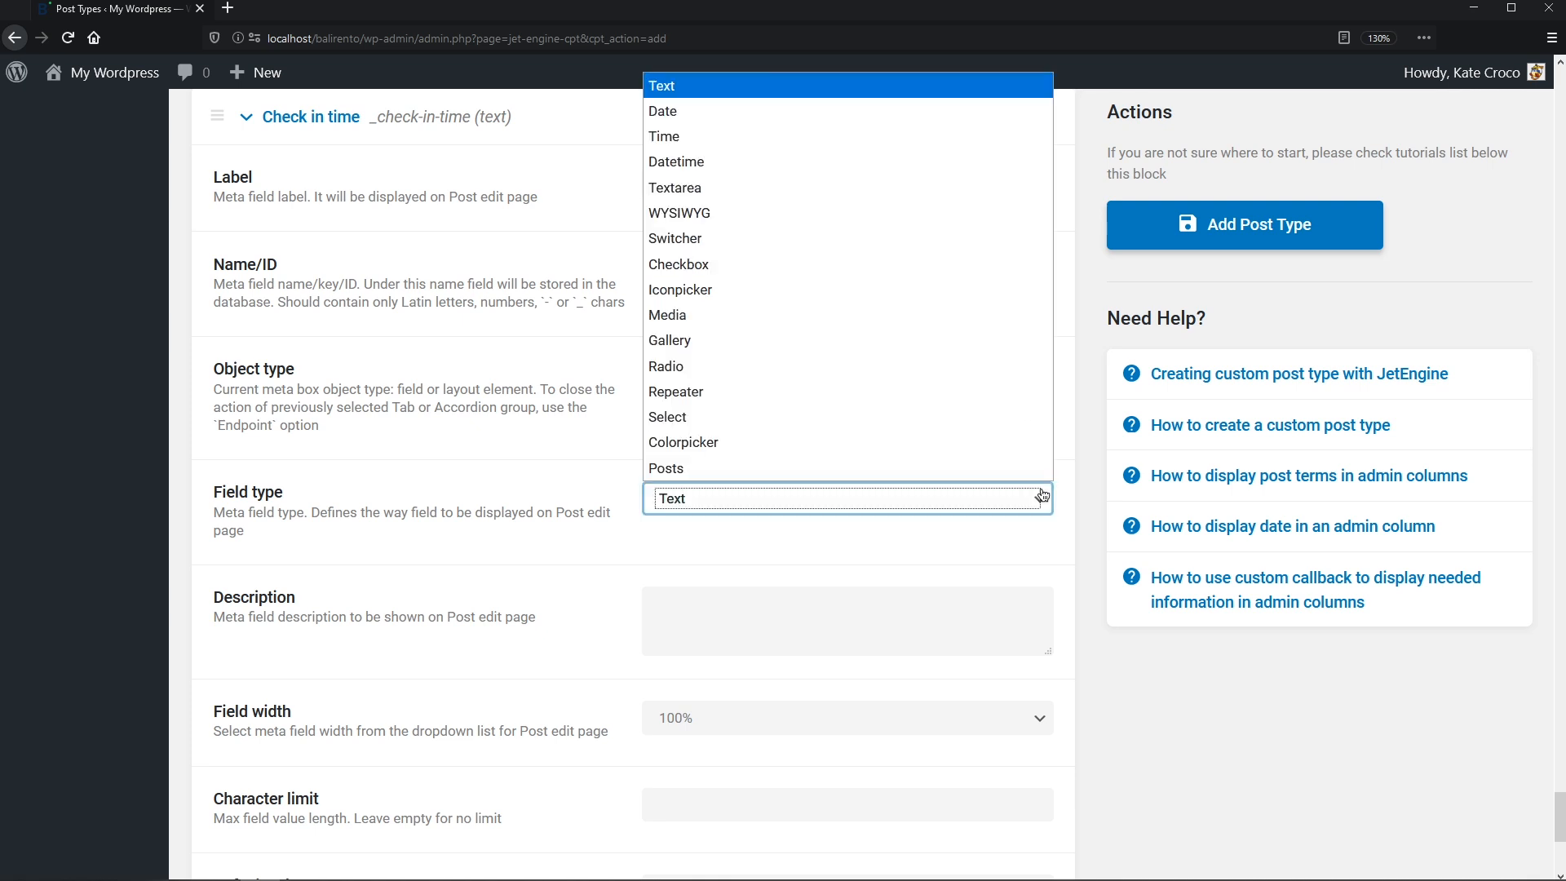
left_click(933, 140)
scroll(933, 179, "down", 3)
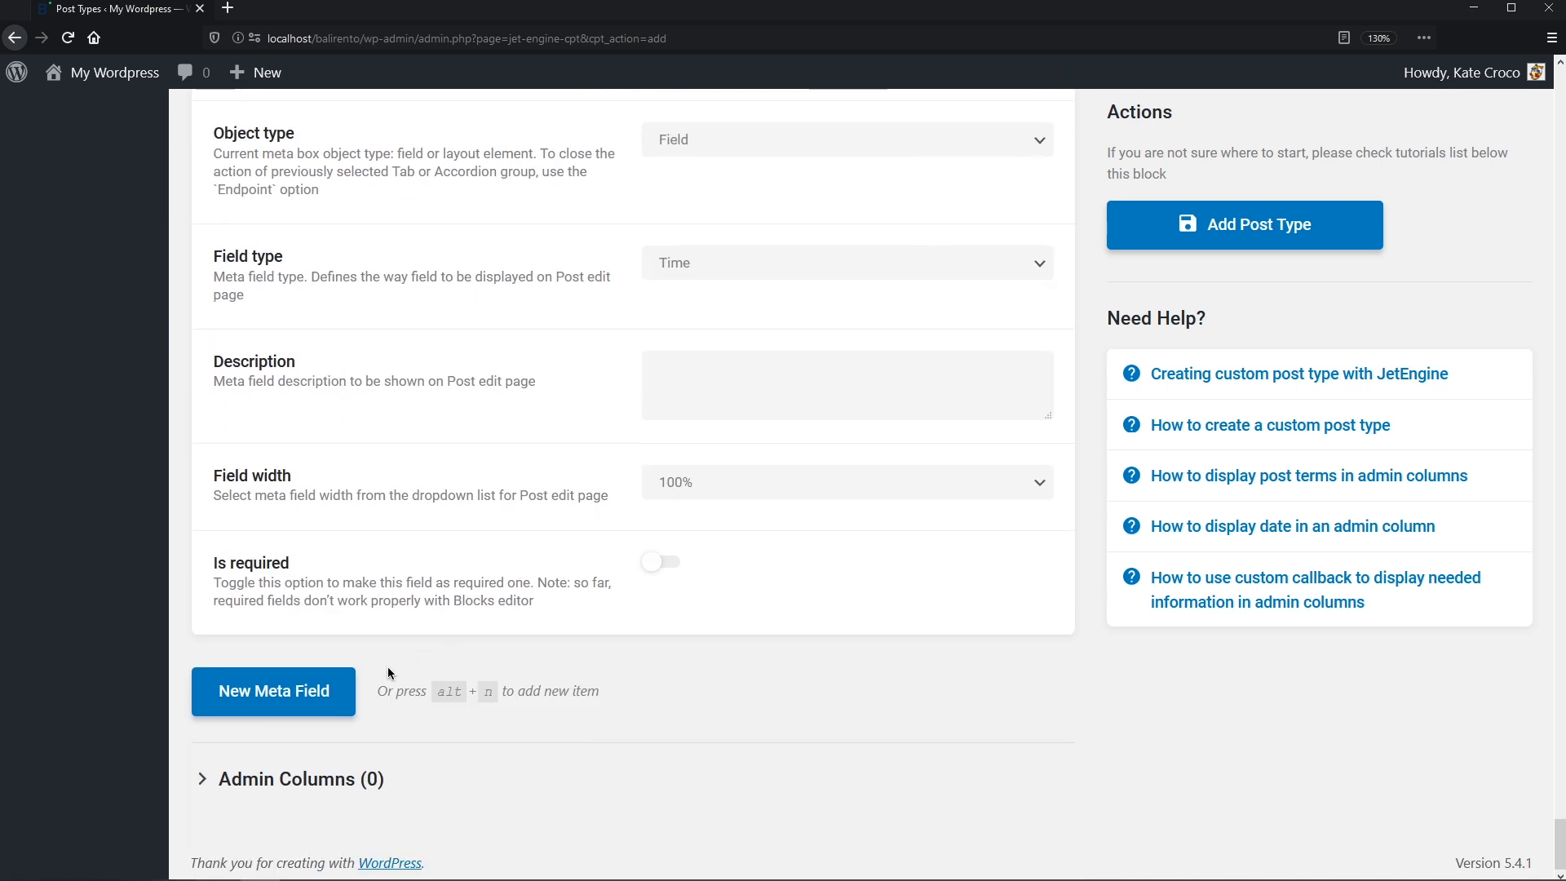
- Add a Time-type meta field Check out time with ID _check-out-time
left_click(354, 674)
middle_click(354, 672)
scroll(349, 717, "down", 5)
left_click(715, 186)
type("Check out time")
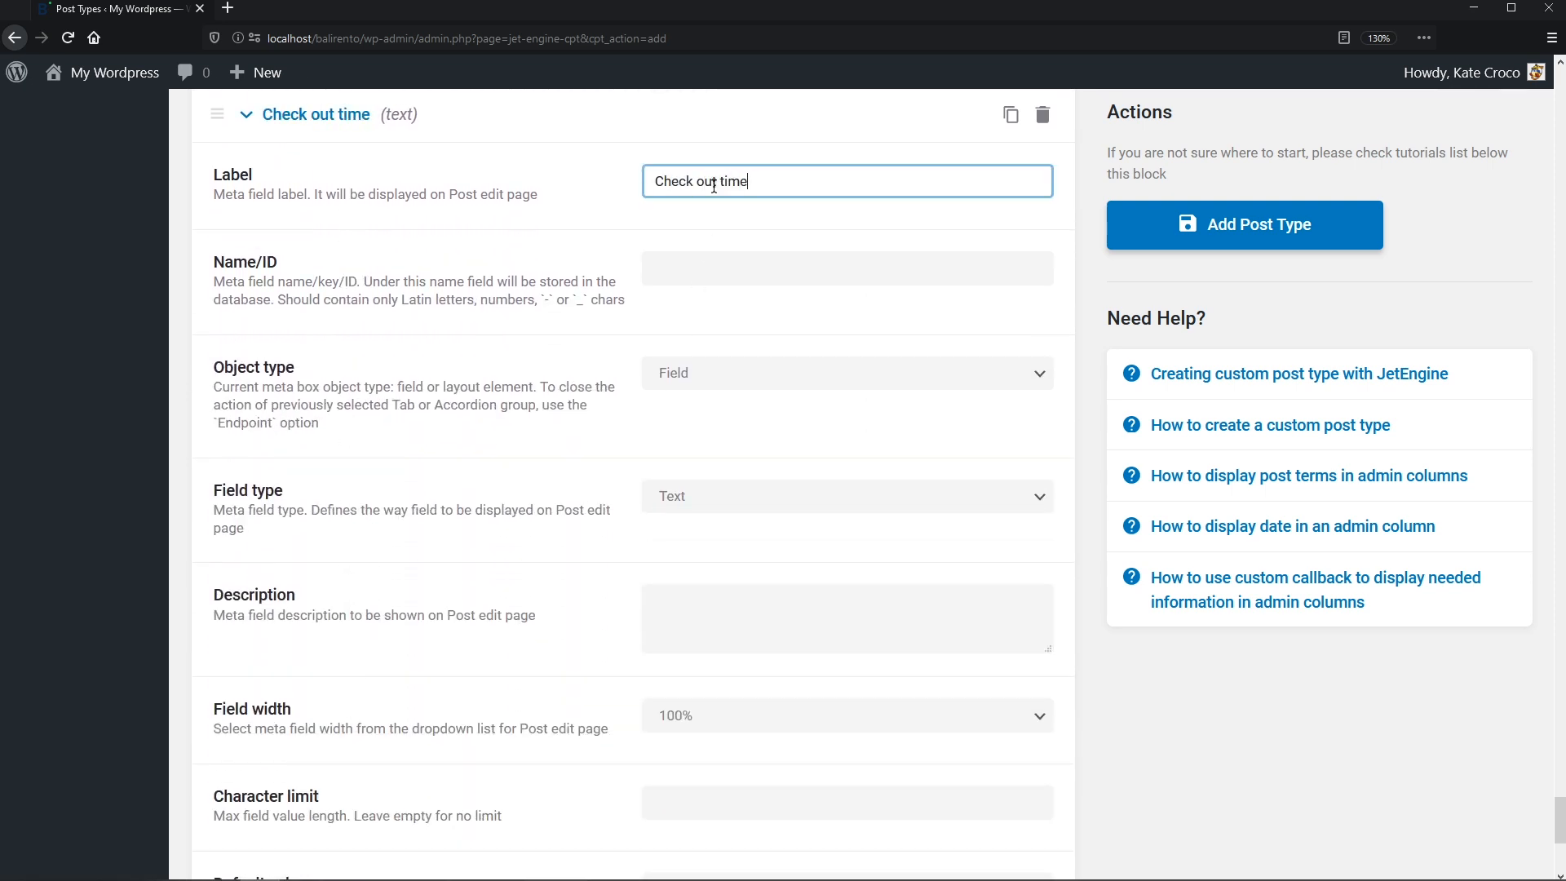
key("Tab")
key("Home")
type("_")
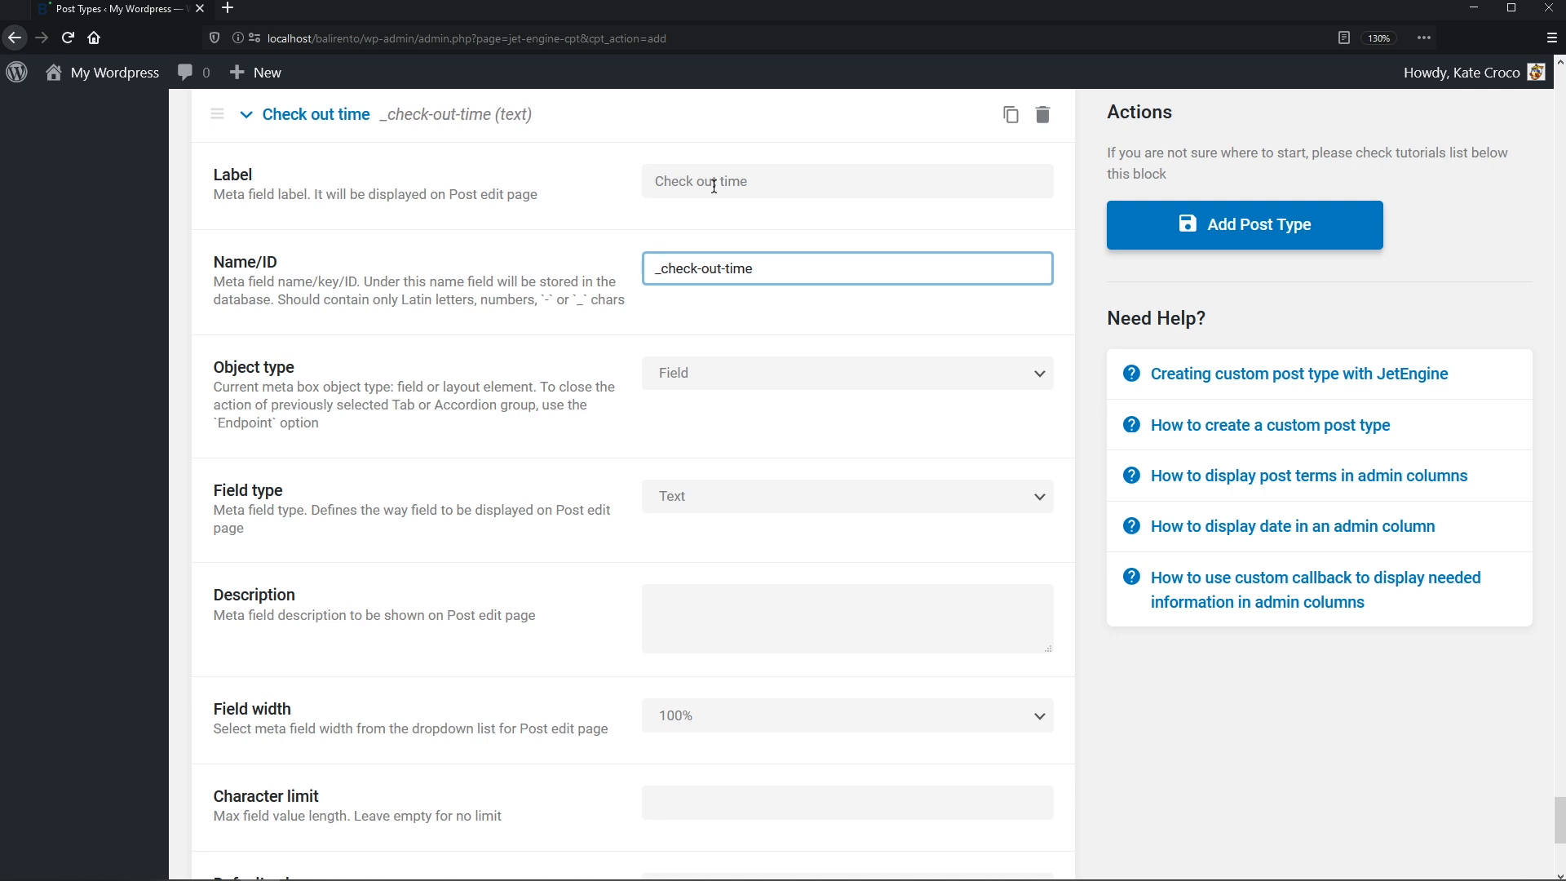
left_click(962, 495)
left_click(948, 137)
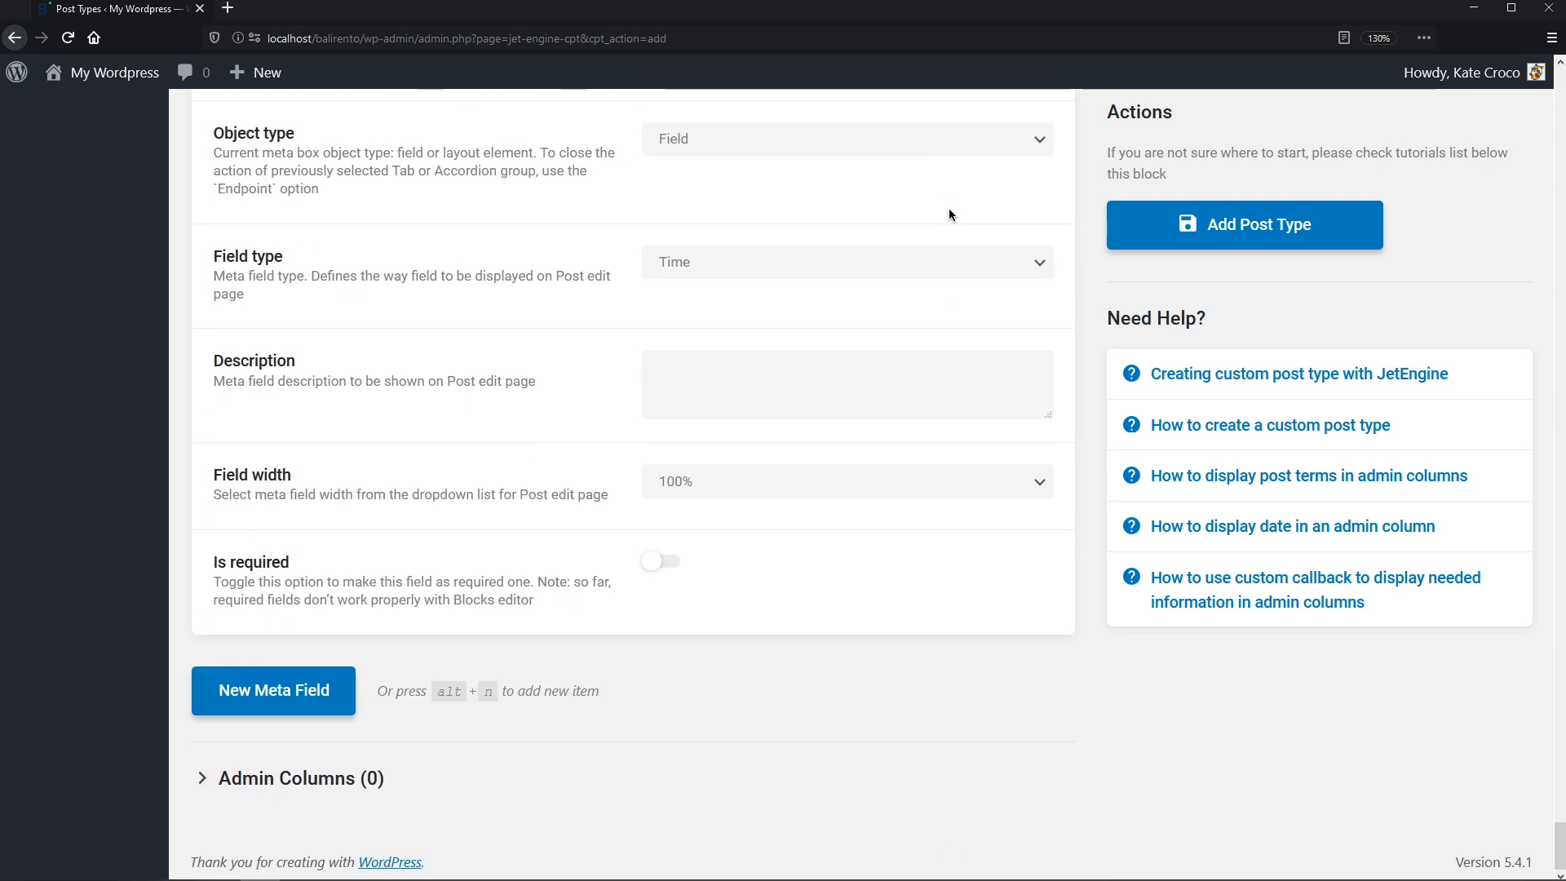
left_click(333, 700)
- Add a meta field labelled Video tour URL with an underscore-prefixed ID
middle_click(331, 700)
scroll(328, 761, "down", 7)
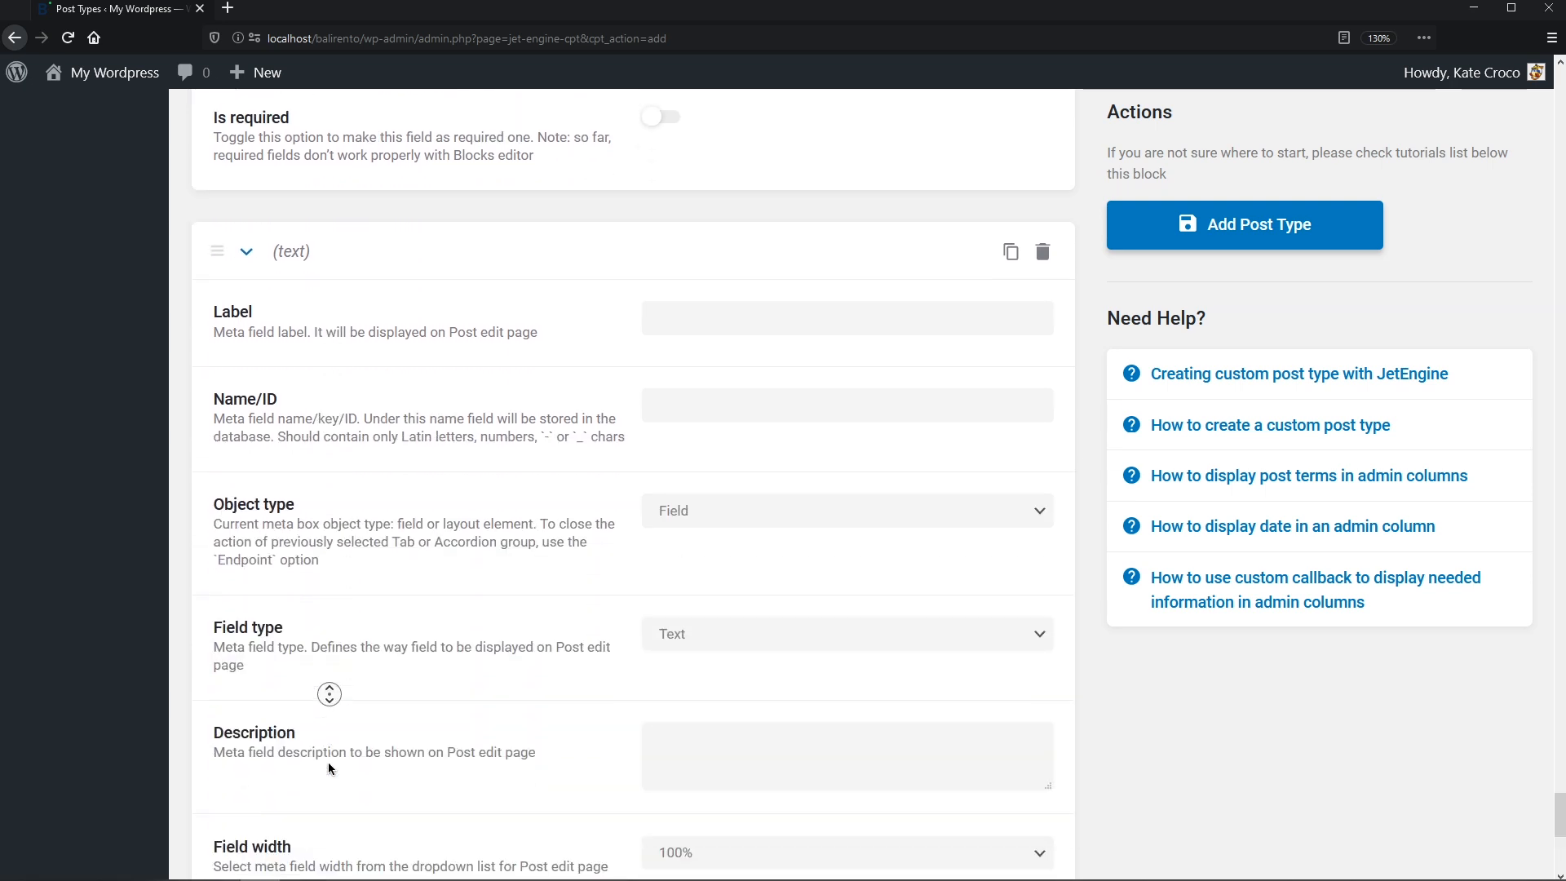
middle_click(327, 761)
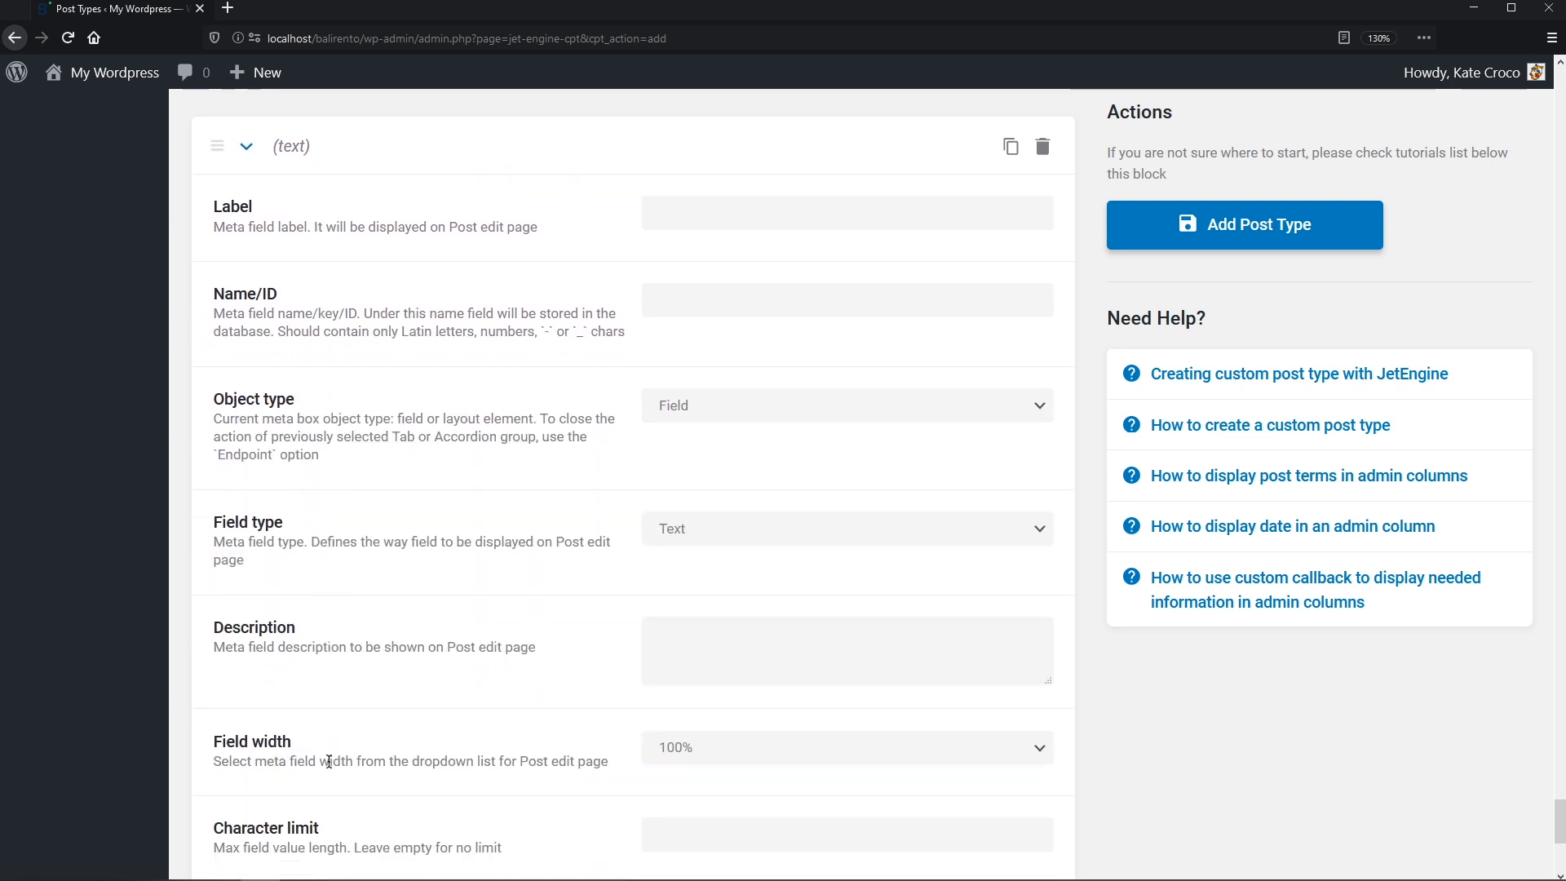
left_click(686, 216)
type("Video")
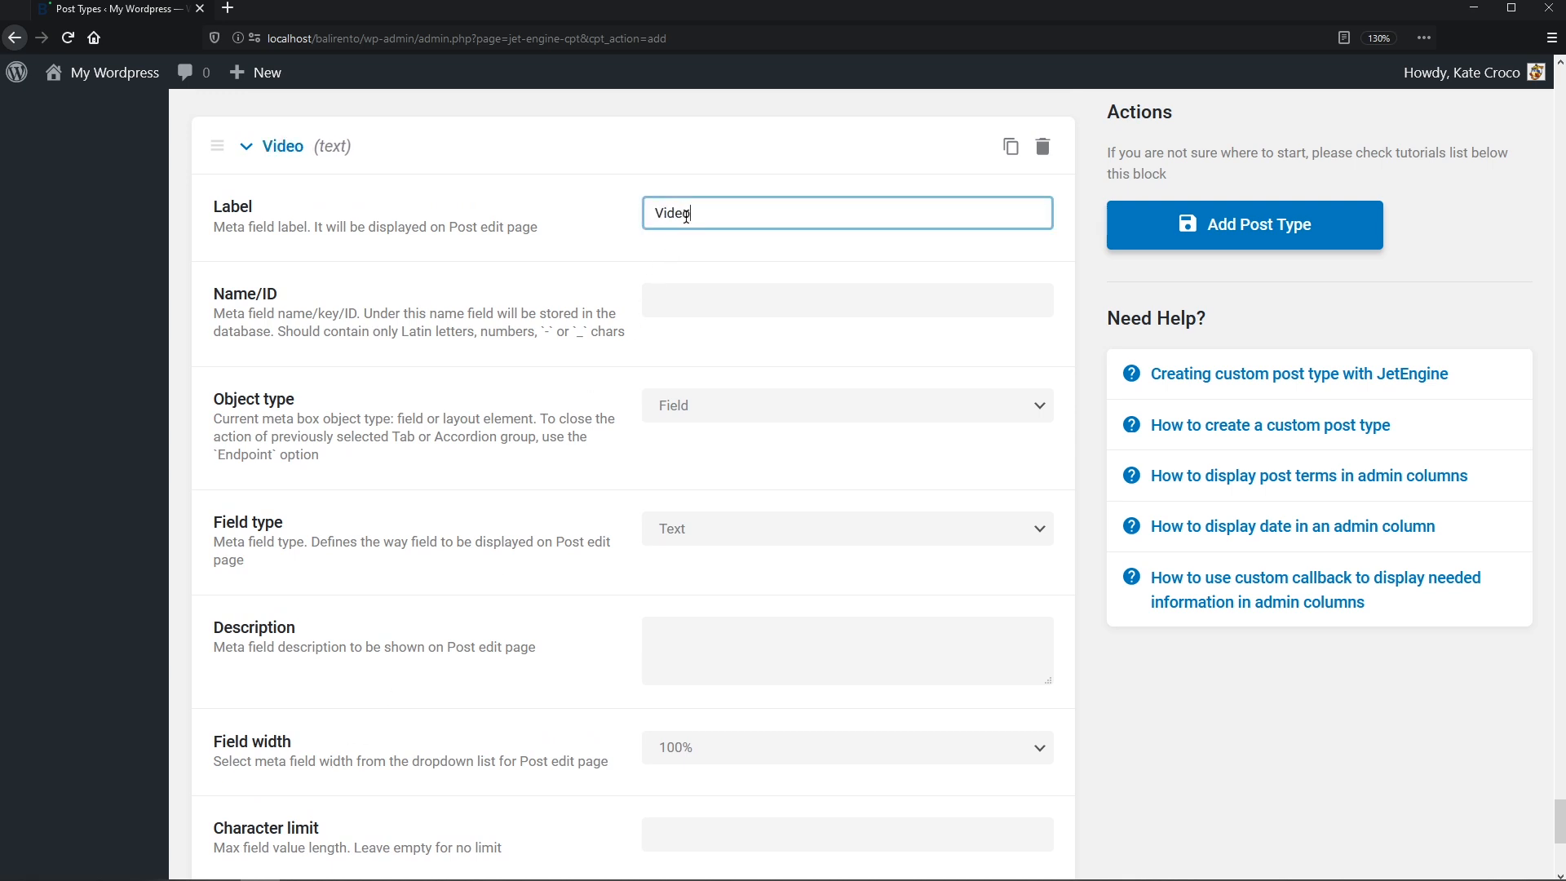
type(" tour URL")
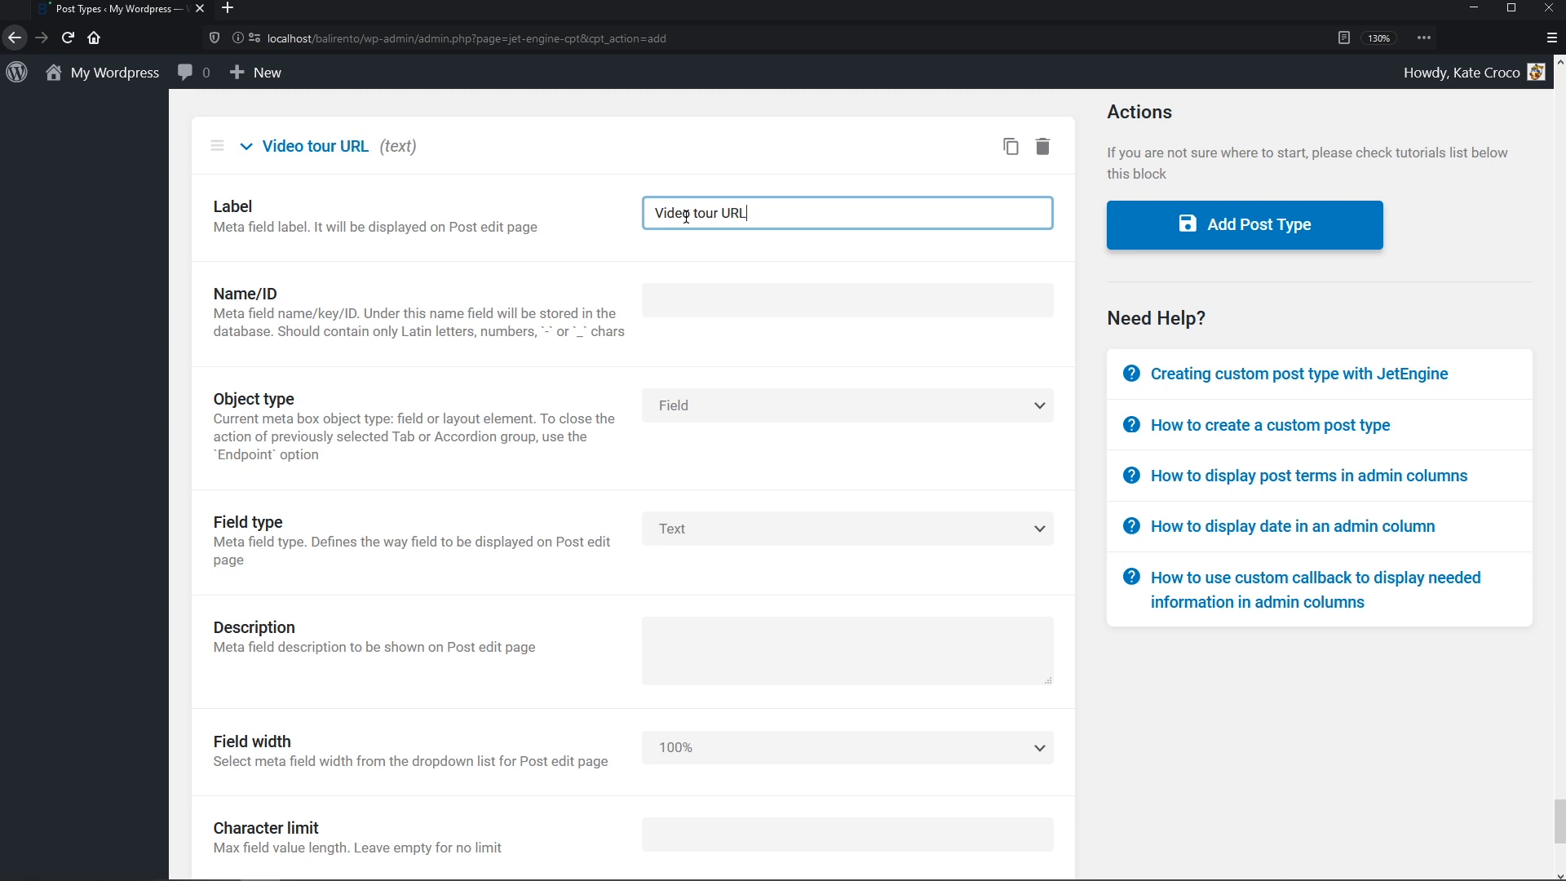
key("Tab")
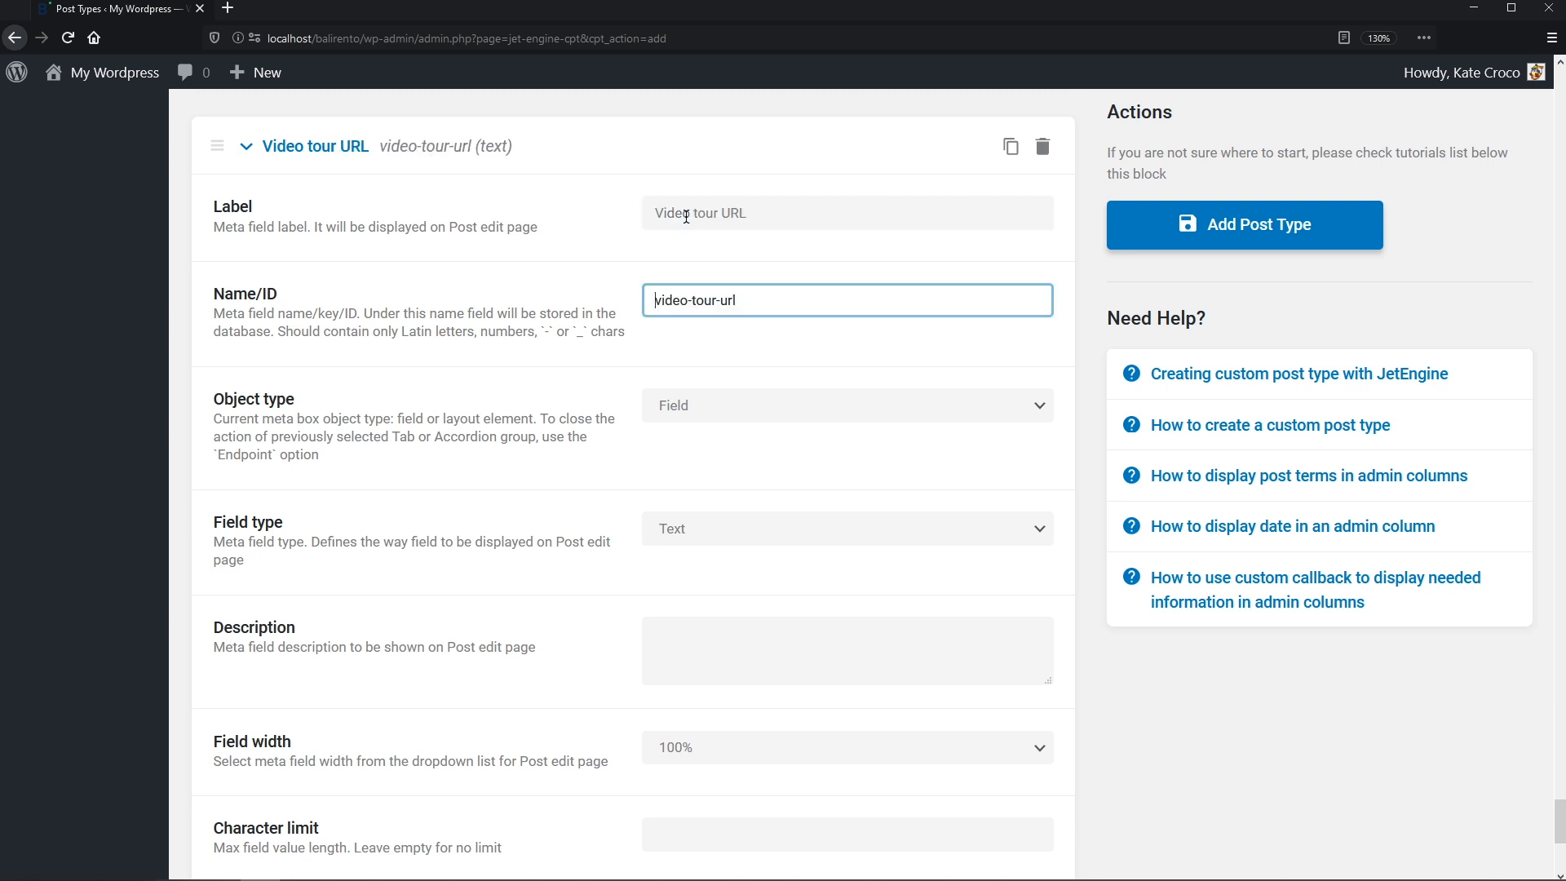
type("_")
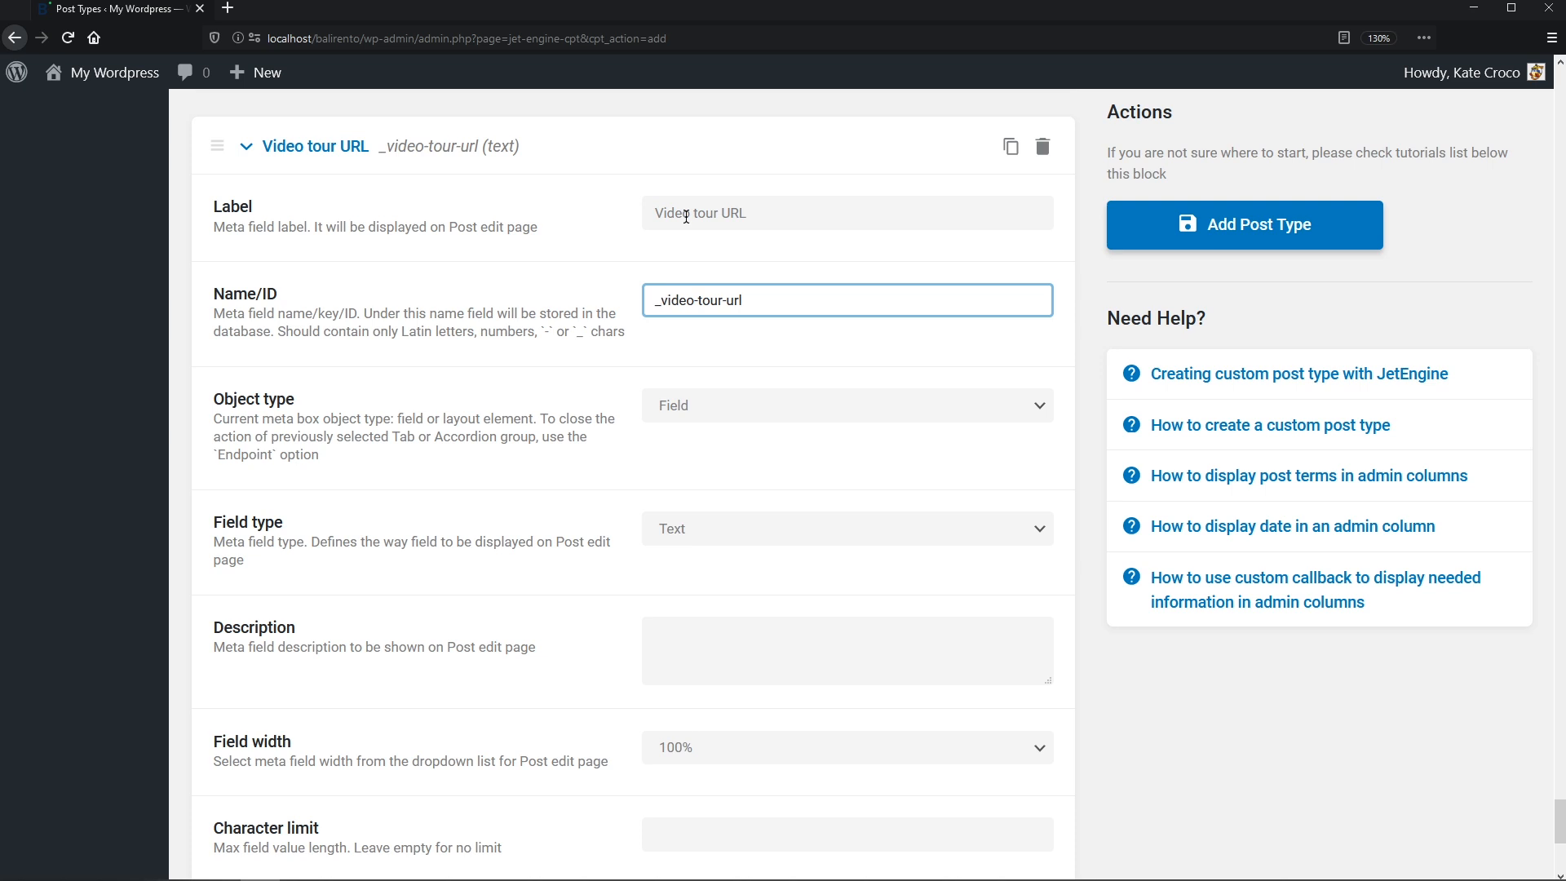
left_click(982, 343)
scroll(983, 245, "down", 2)
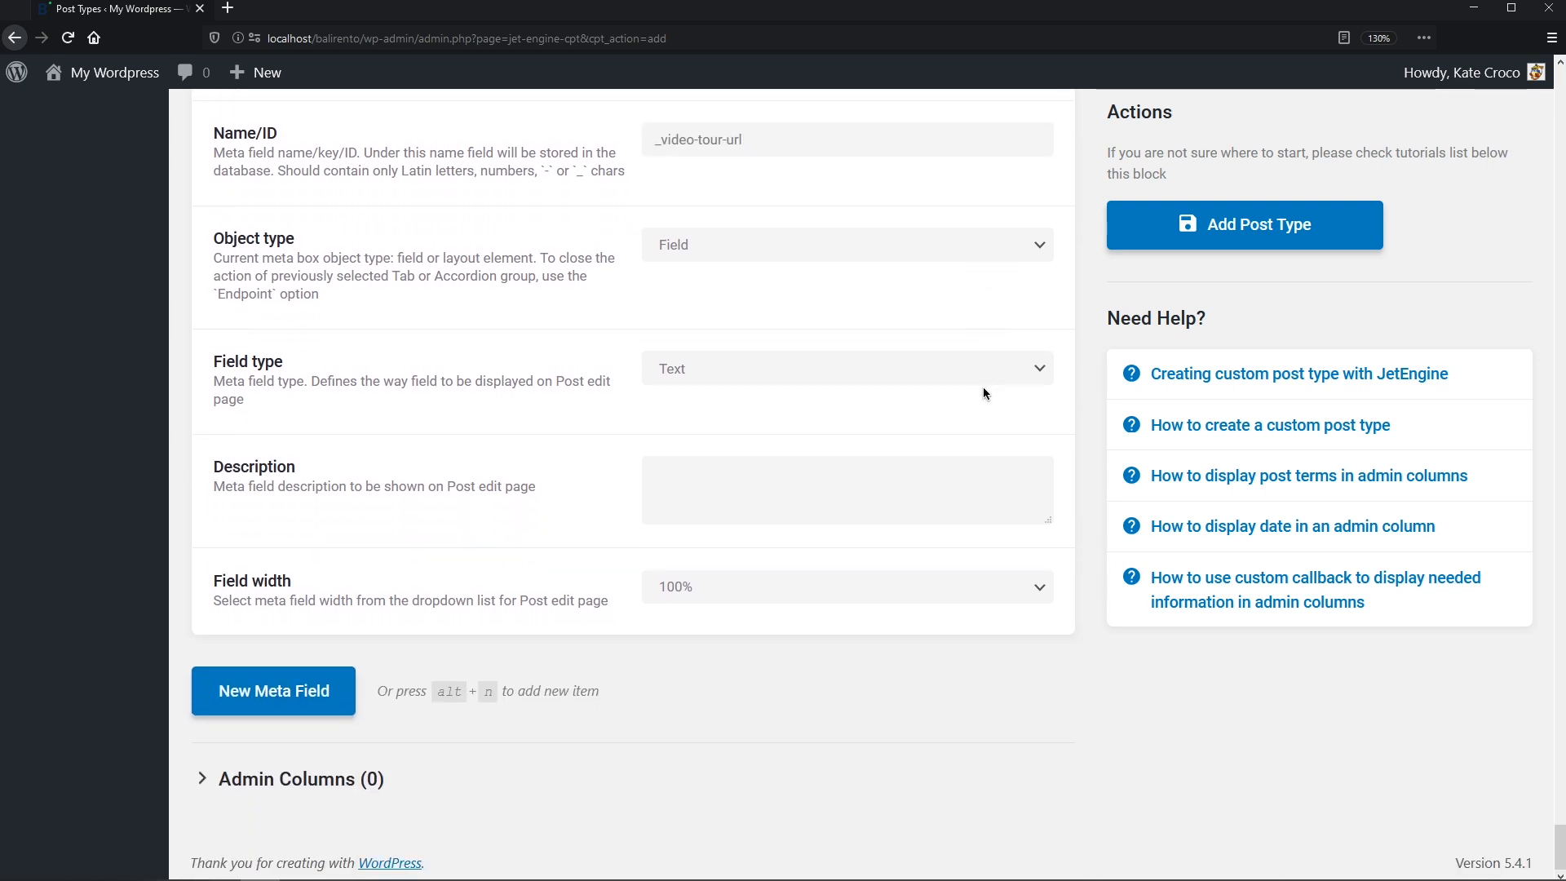
- Add a Gallery-type meta field Gallery with ID _gallery, then another blank field
left_click(342, 693)
middle_click(344, 693)
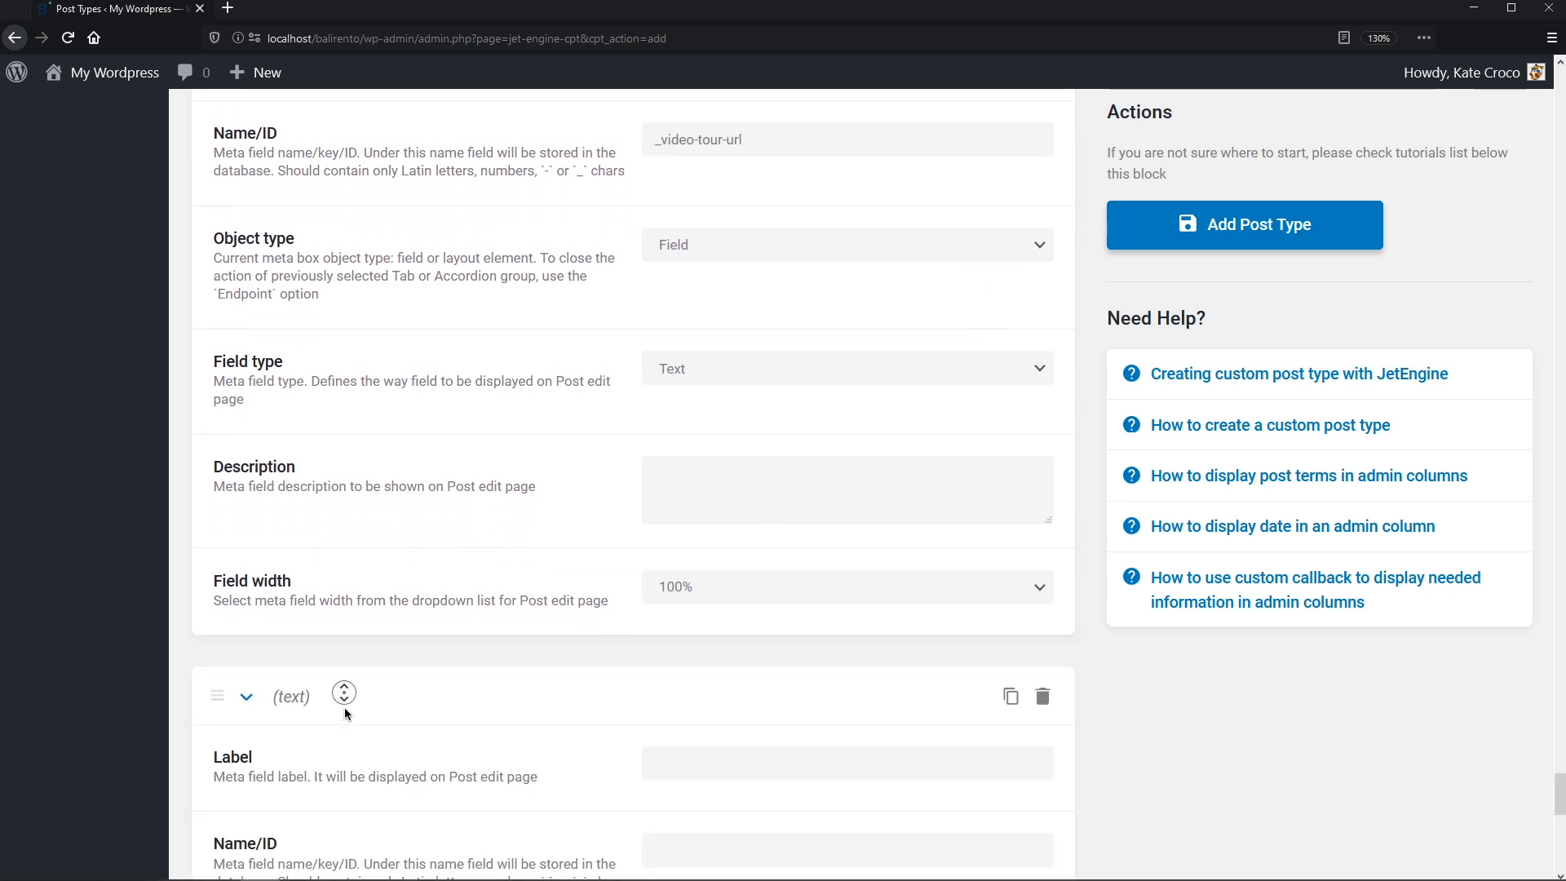
middle_click(340, 732)
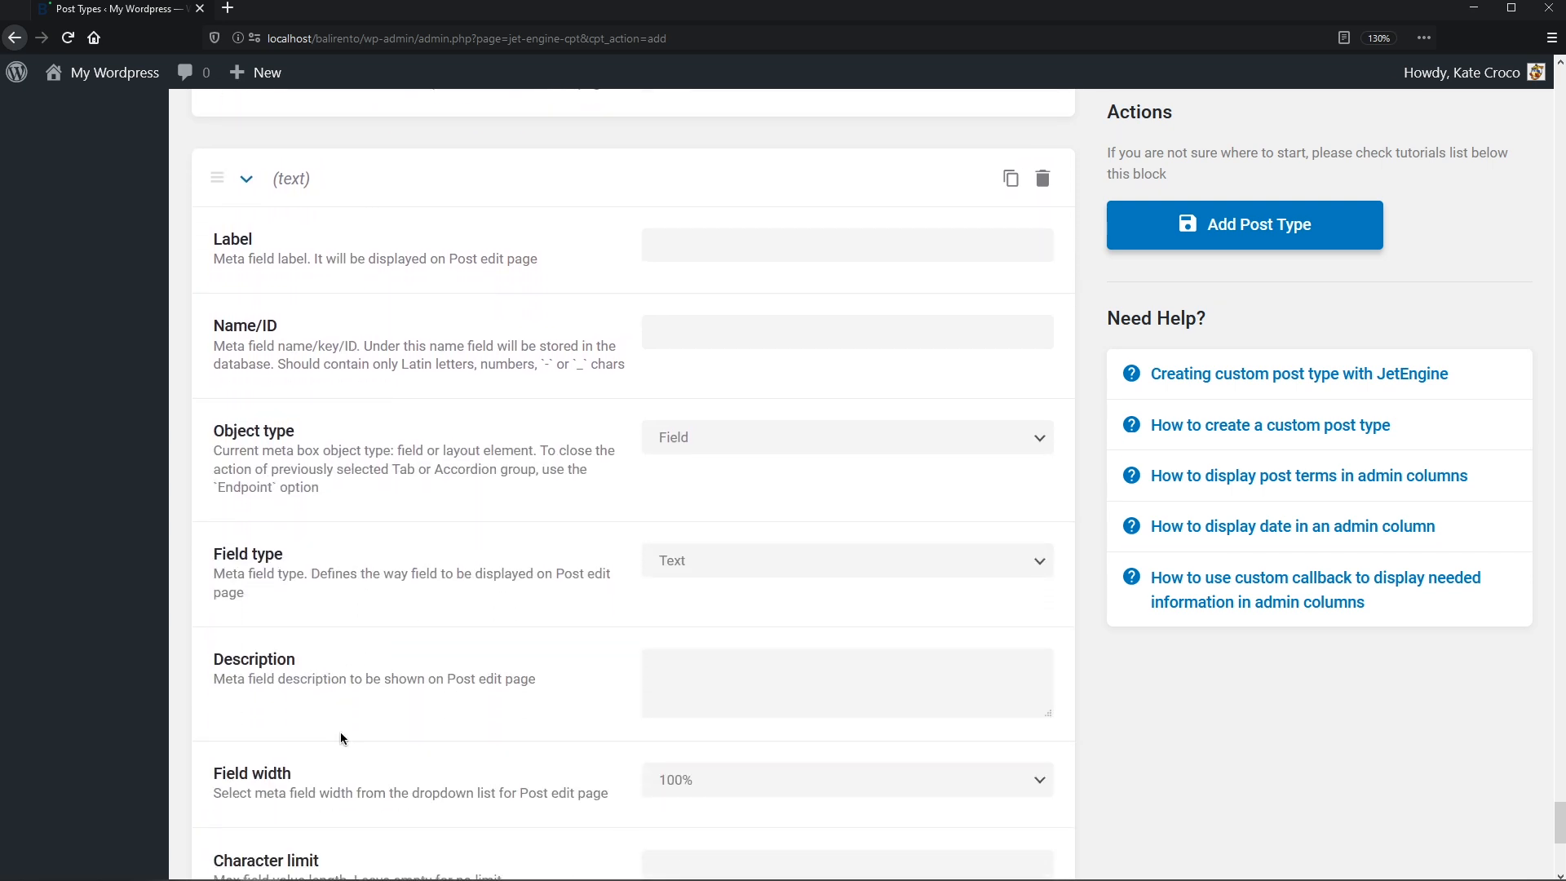
left_click(722, 239)
type("Gallery")
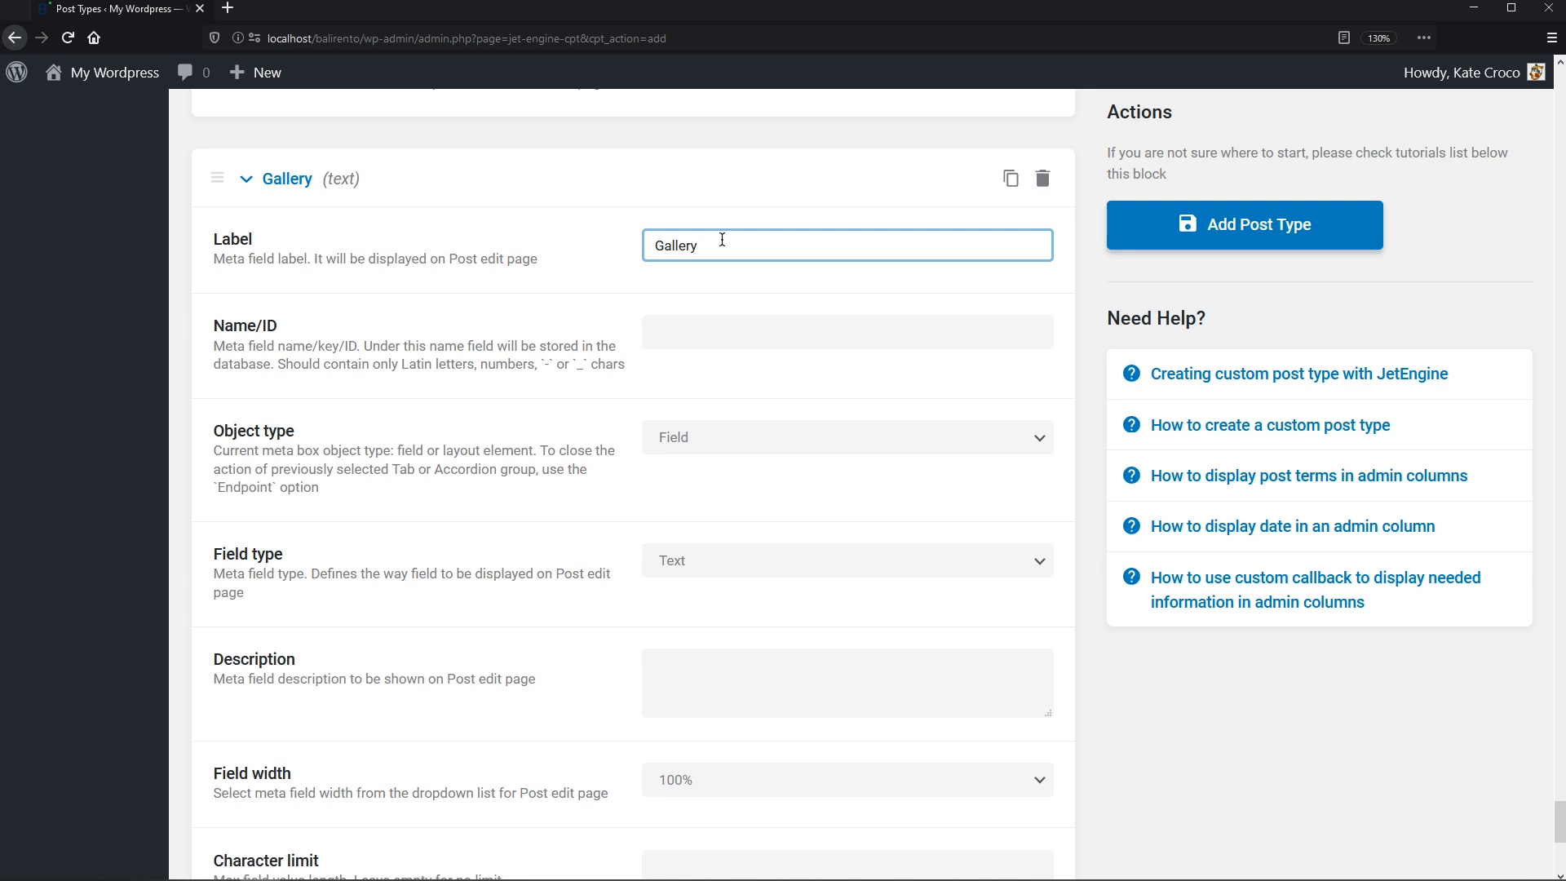
key("Tab")
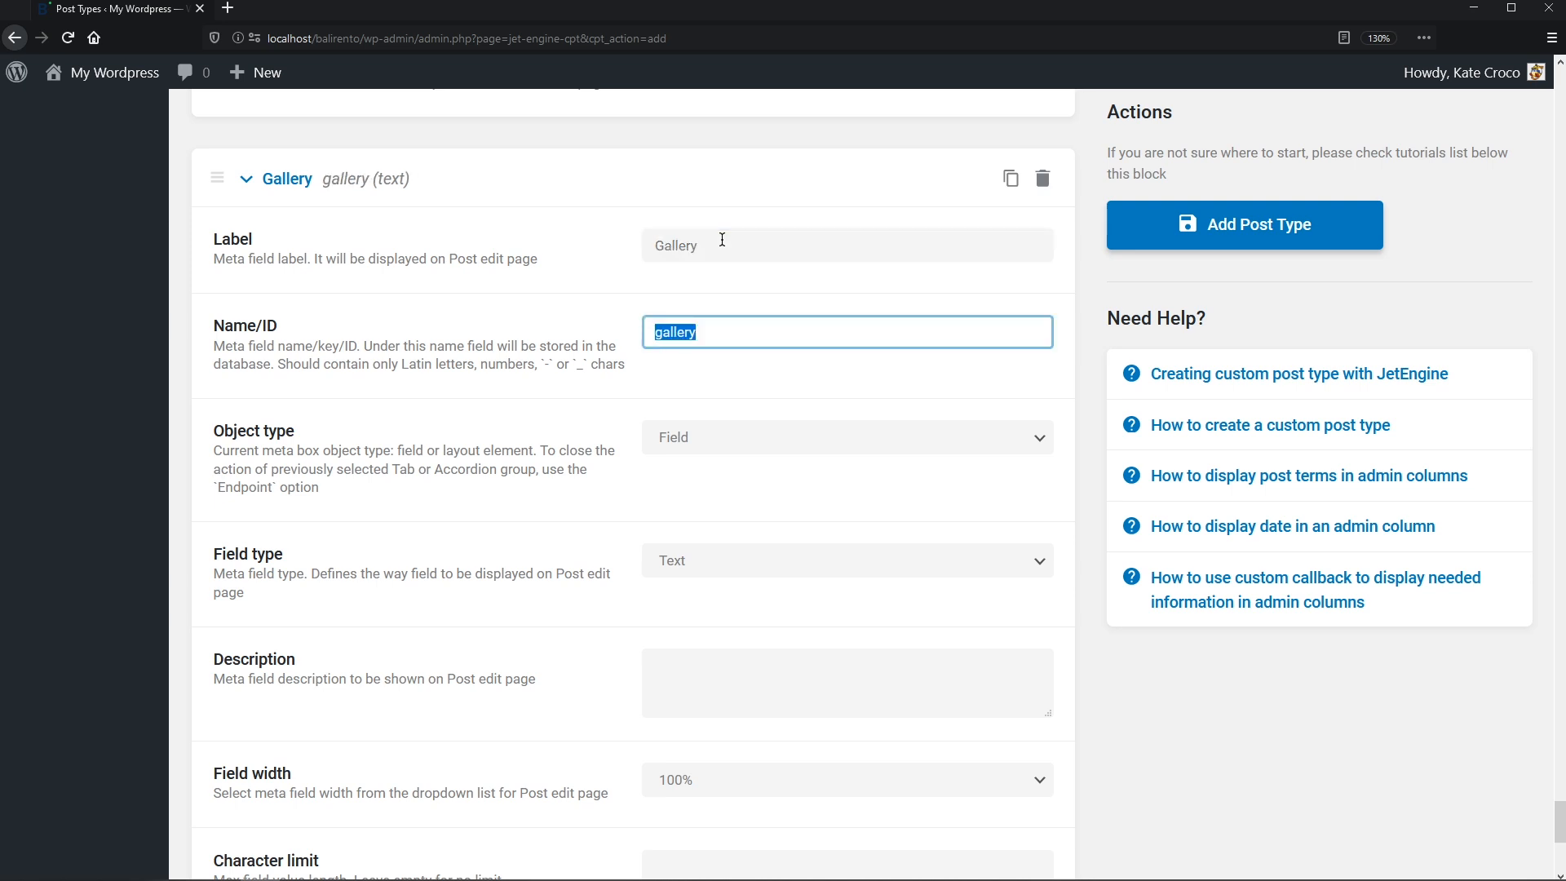
key("Home")
type("_")
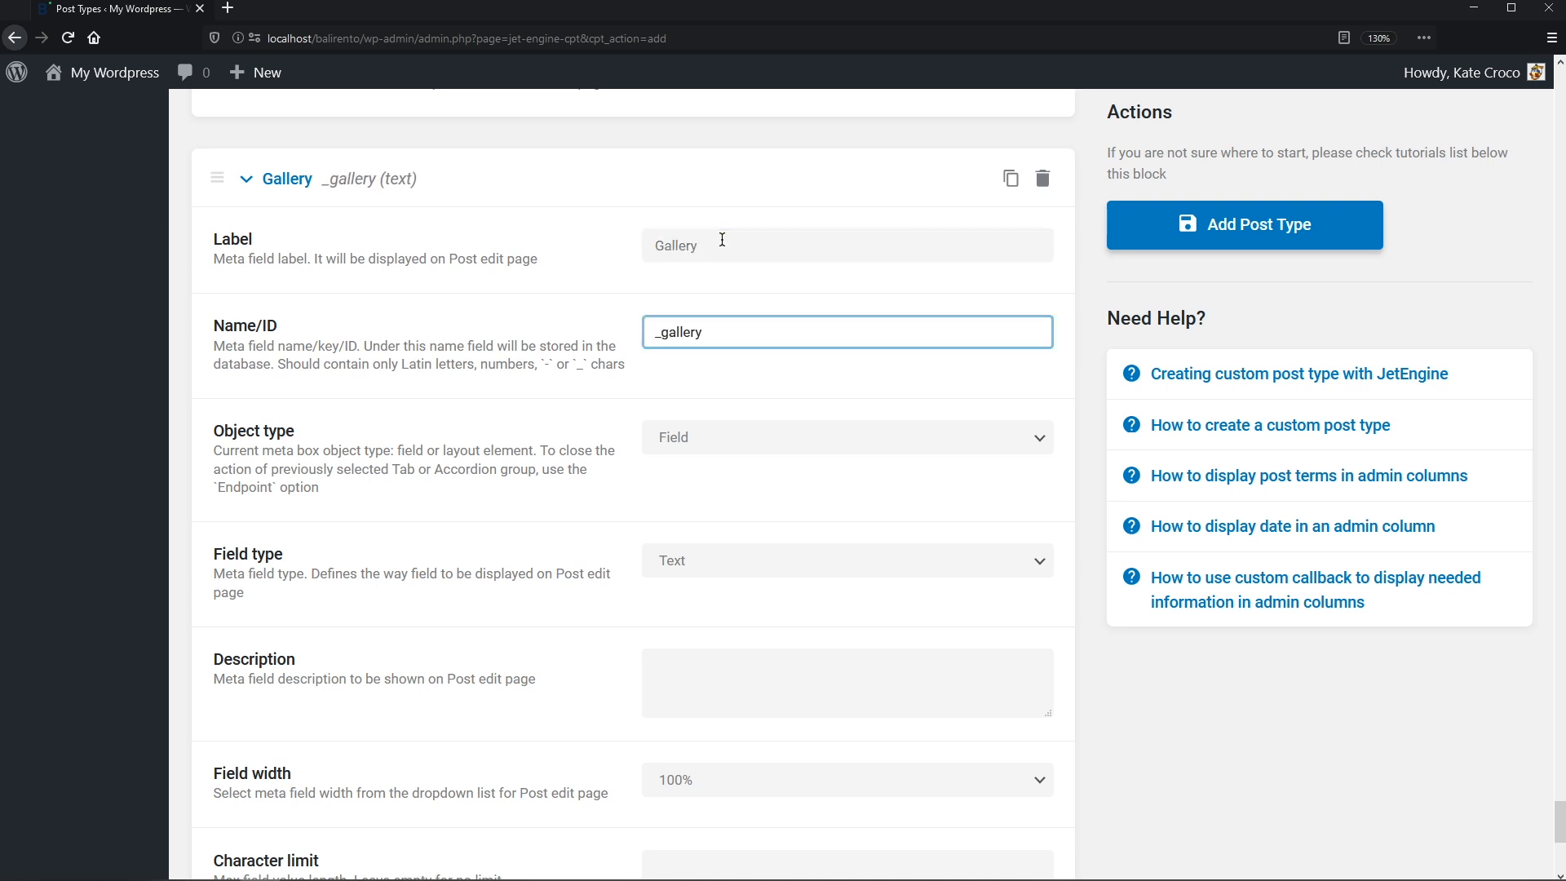
left_click(1041, 569)
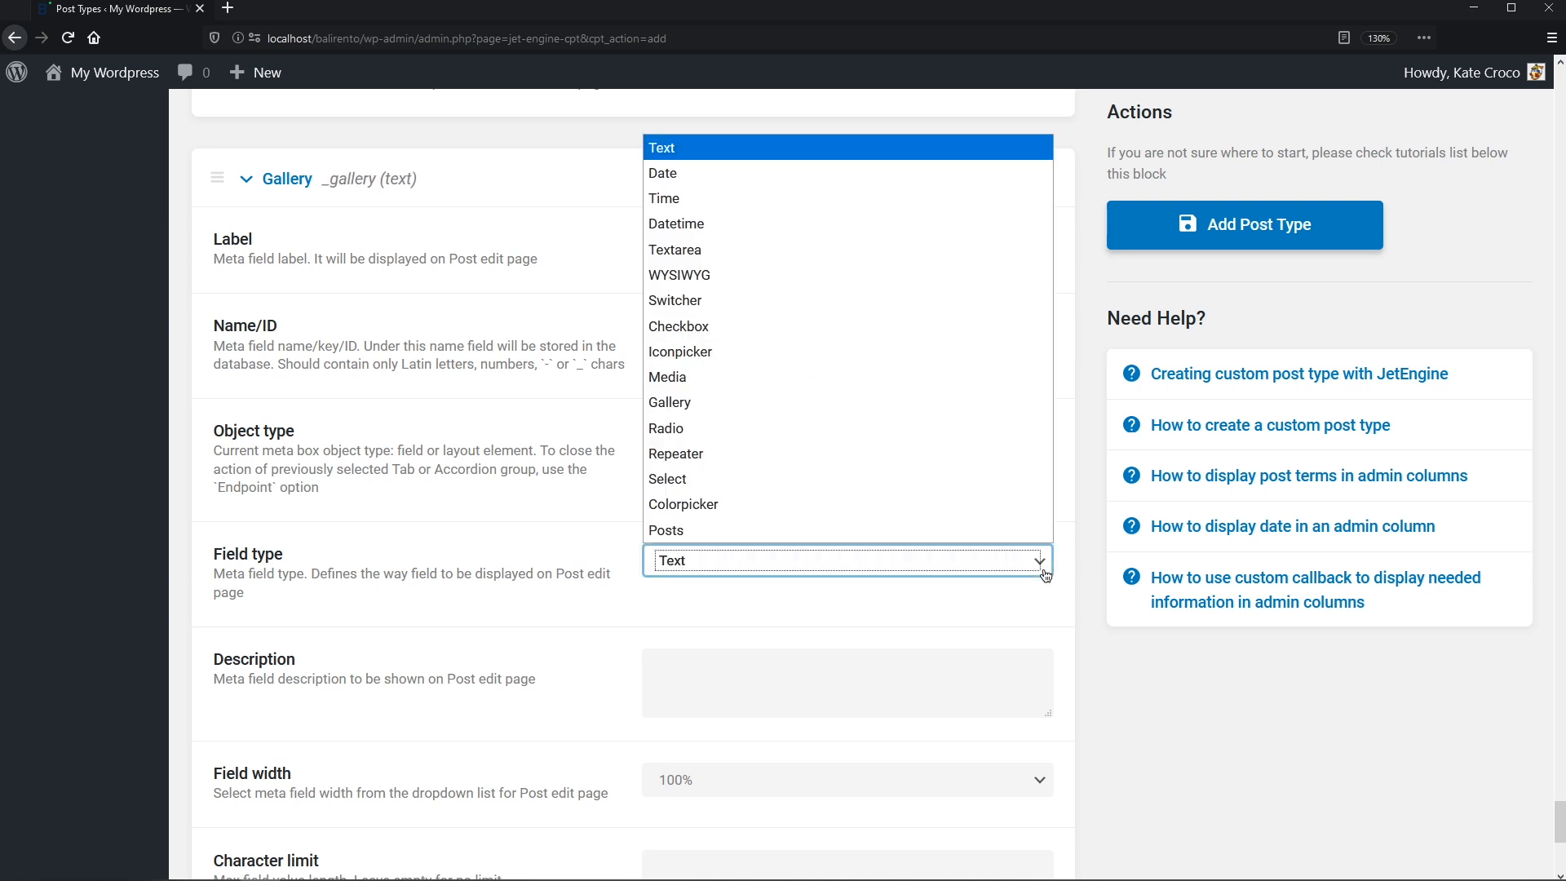
left_click(1000, 402)
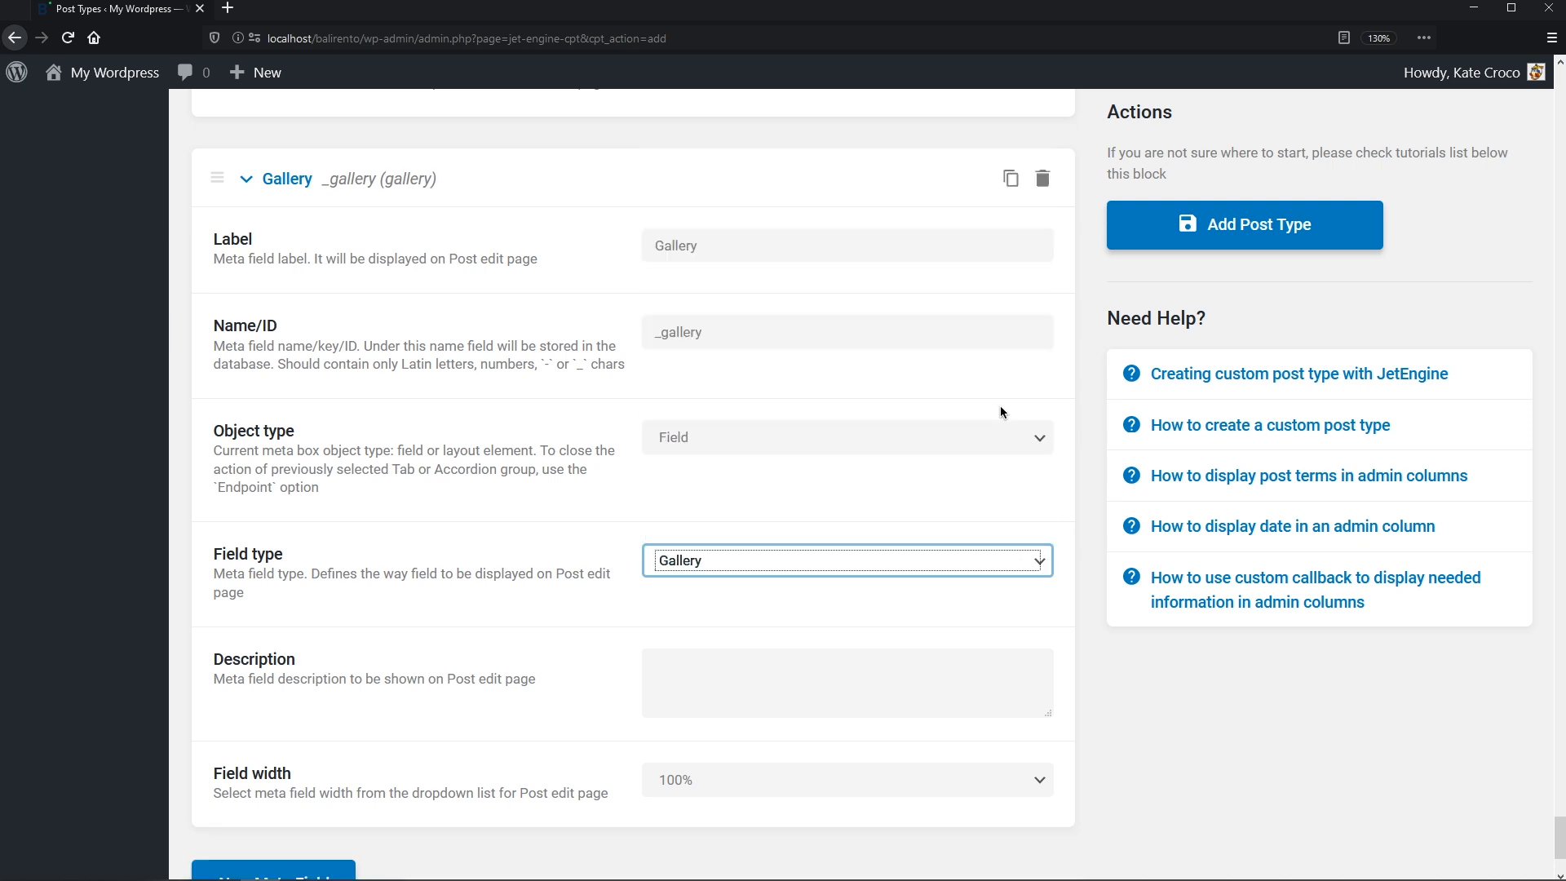
middle_click(1000, 405)
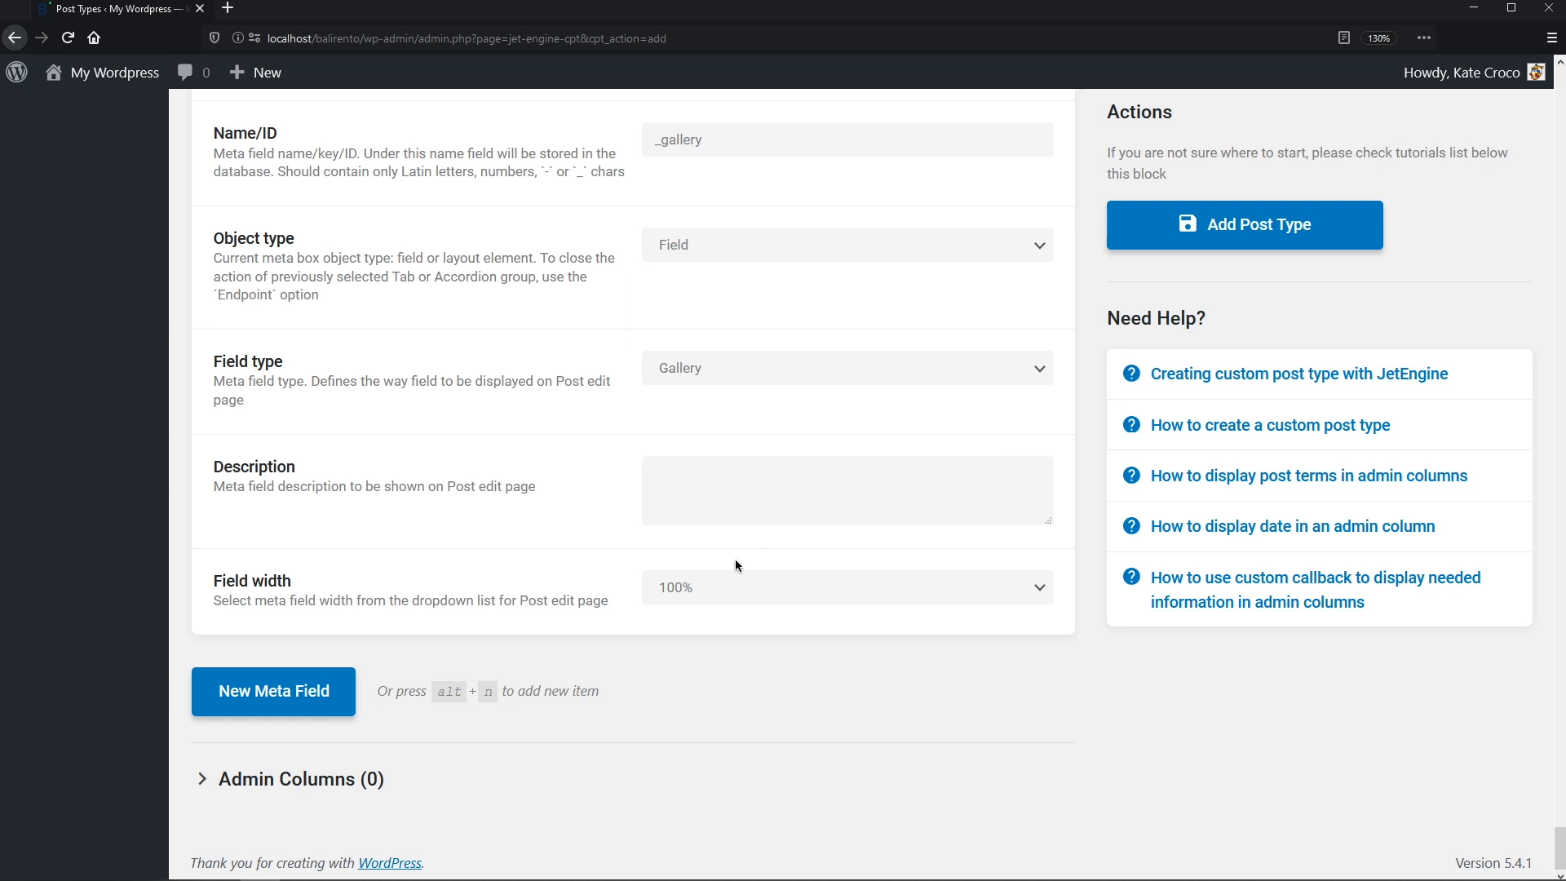
left_click(349, 695)
middle_click(349, 696)
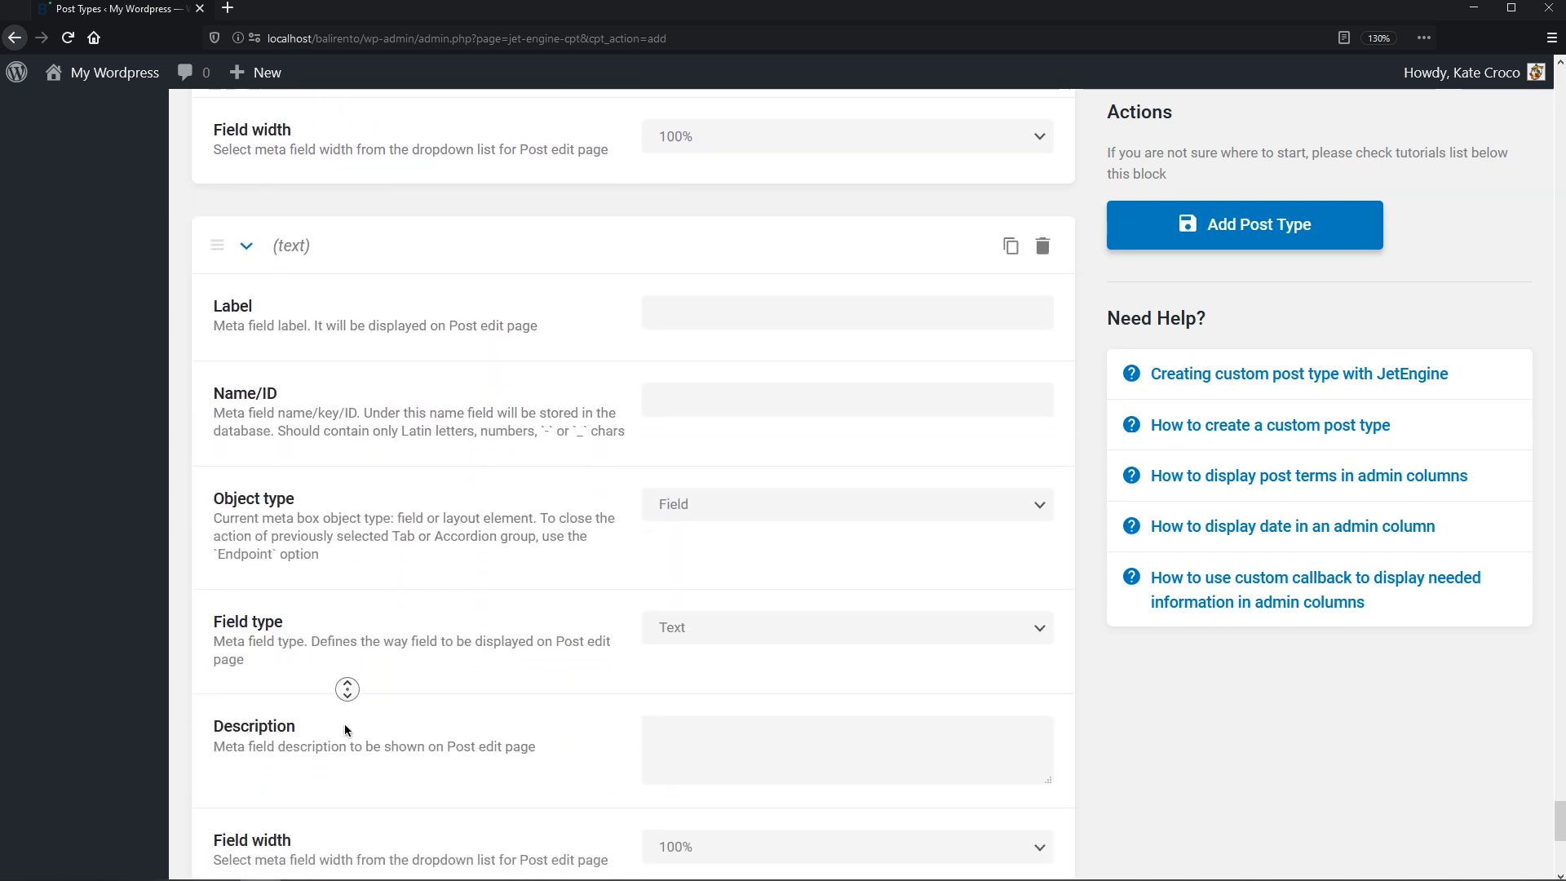
- Label the new meta field Amenities with the Name/ID _amenities
left_click(669, 194)
type("Amen")
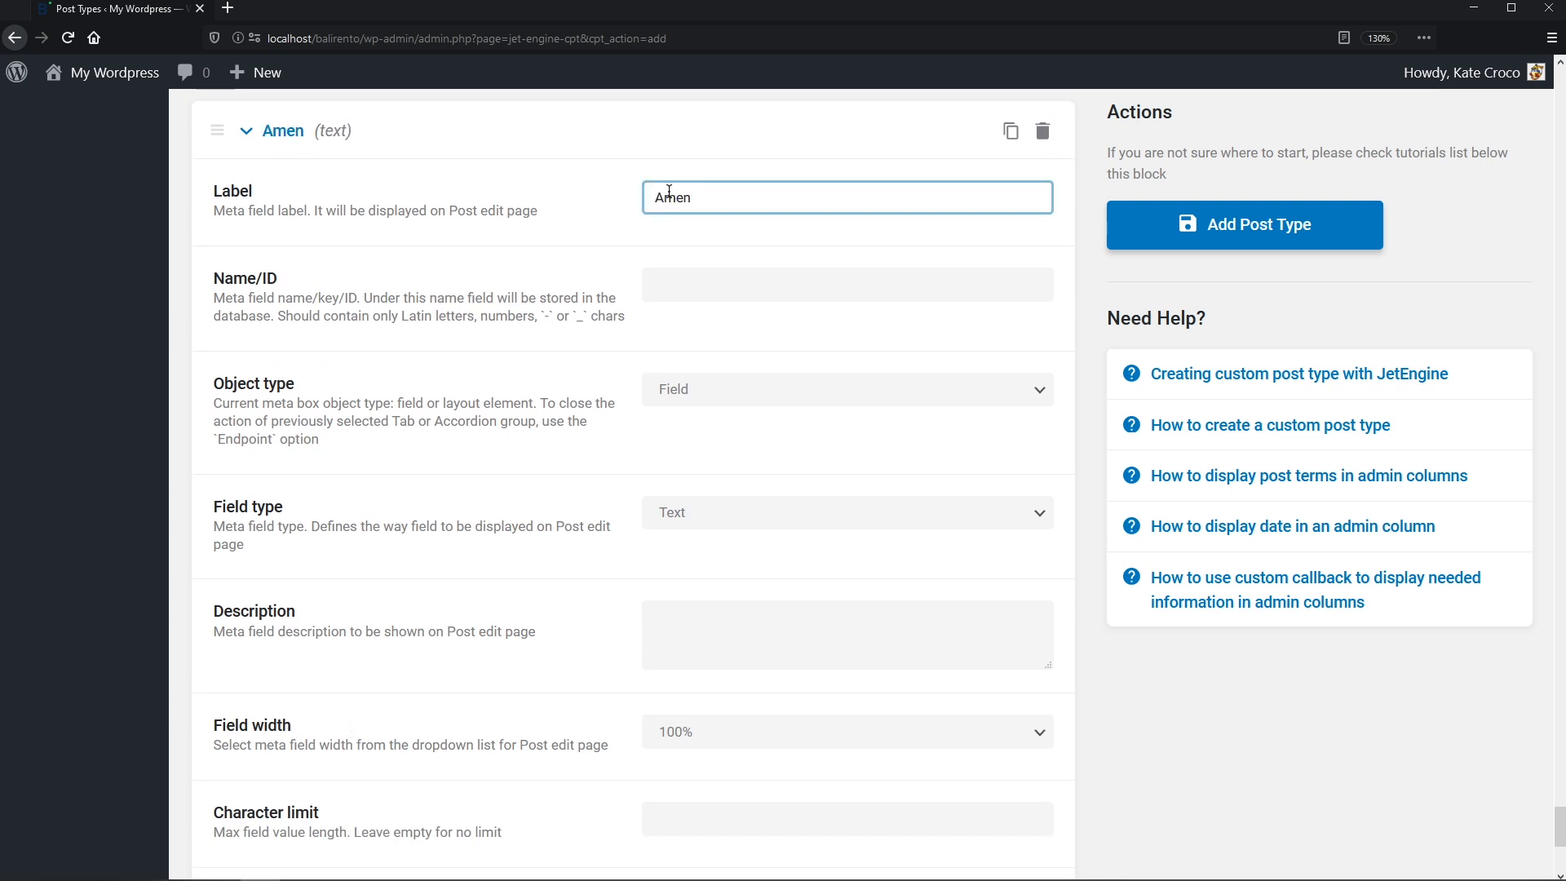
type("ities")
key("Tab")
key("Home")
type("_")
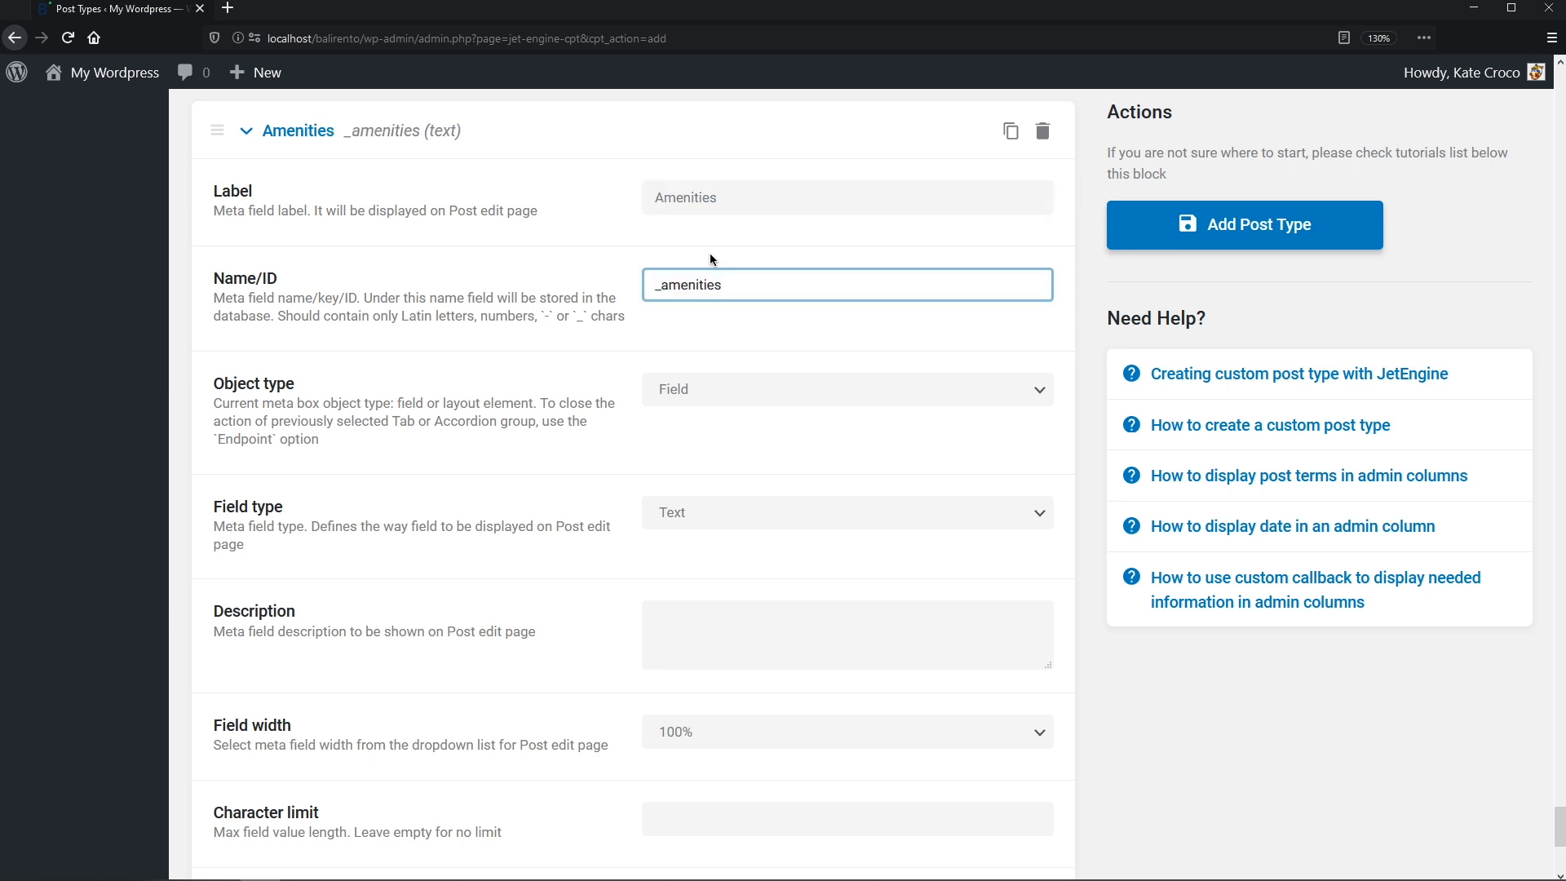
- Make Amenities a Checkbox field with Allow Custom and Save Custom on, plus one blank option
left_click(1042, 513)
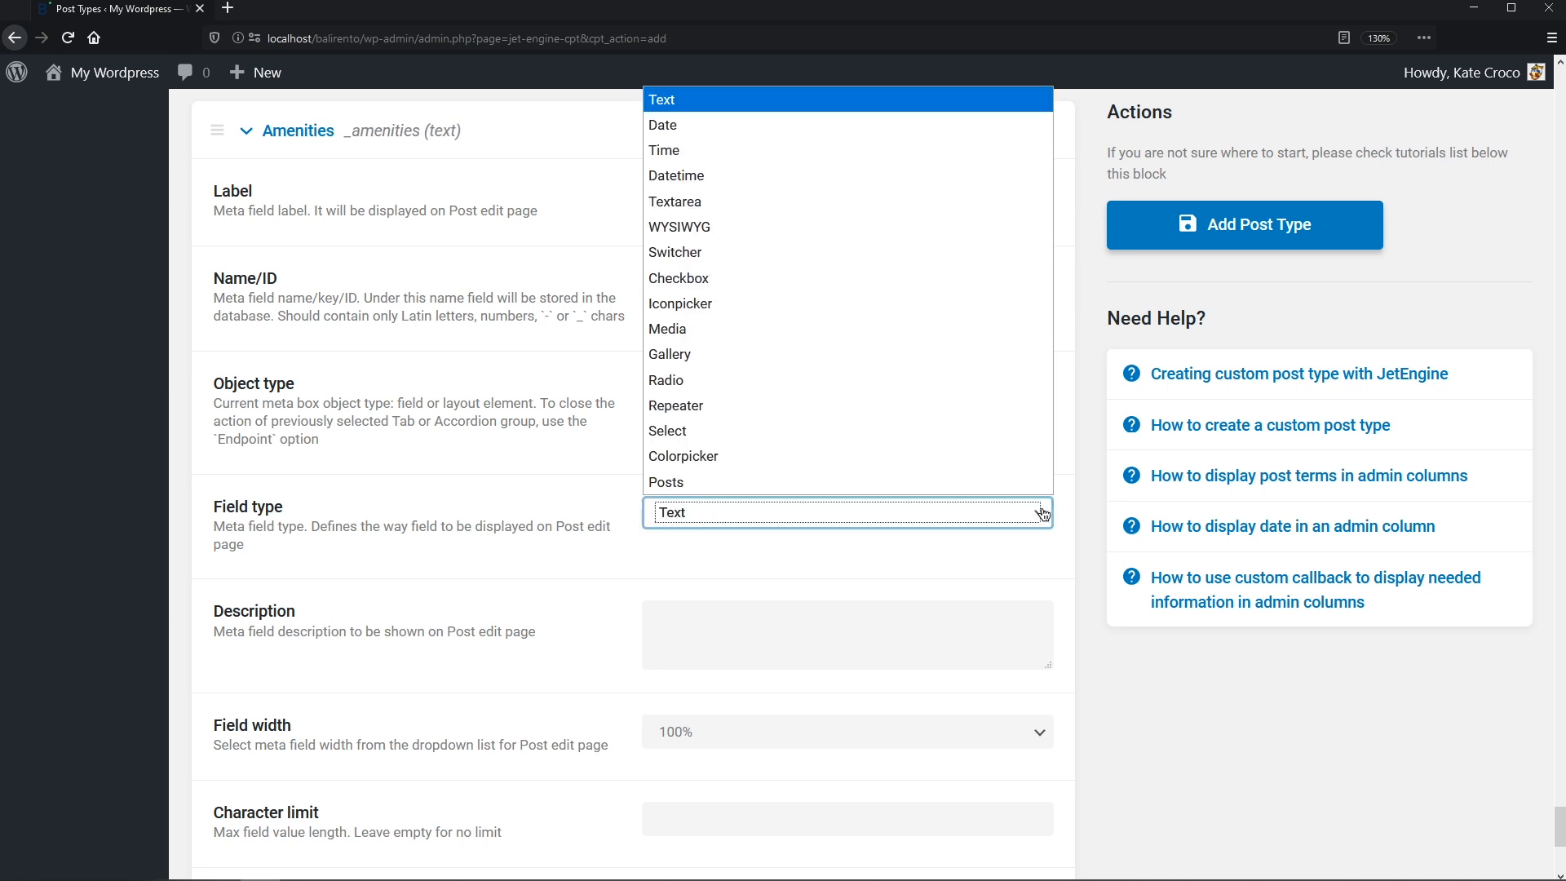
left_click(978, 281)
left_click(978, 282)
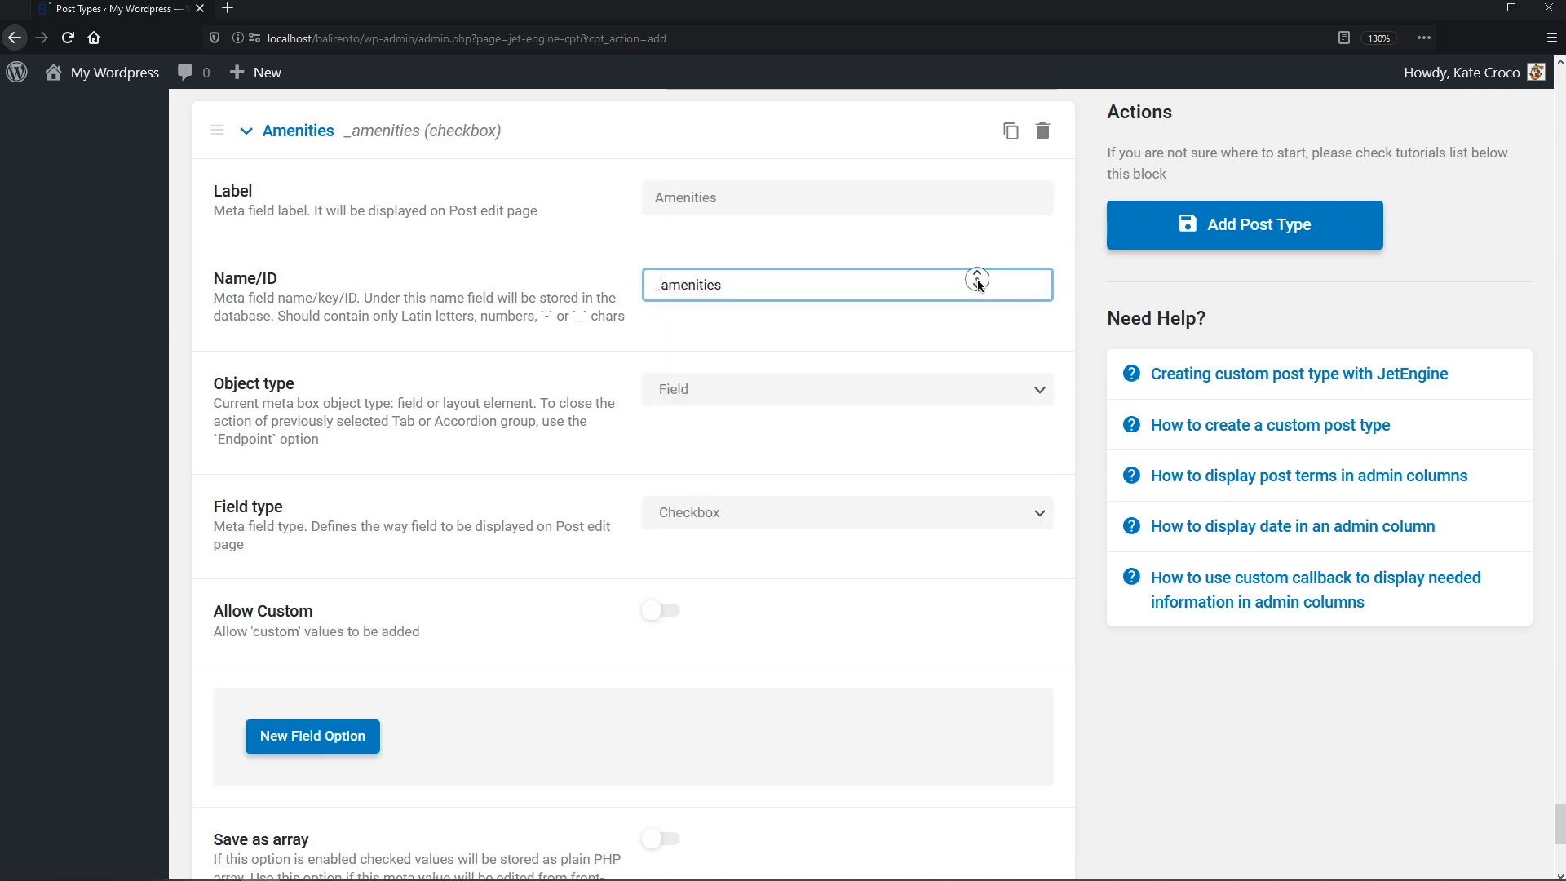
middle_click(977, 282)
middle_click(975, 318)
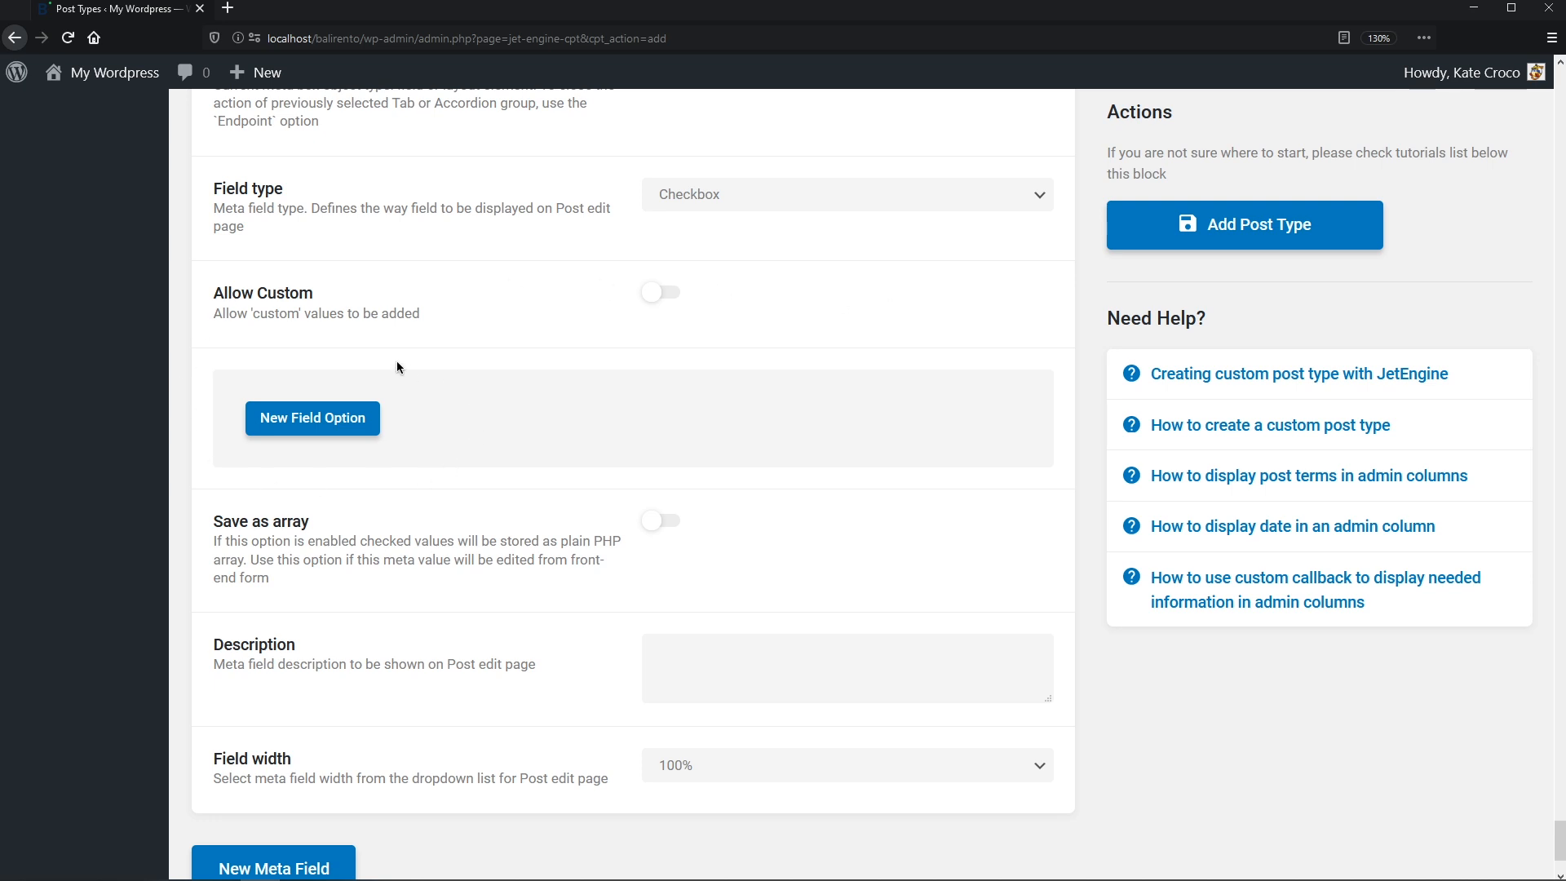
left_click(667, 296)
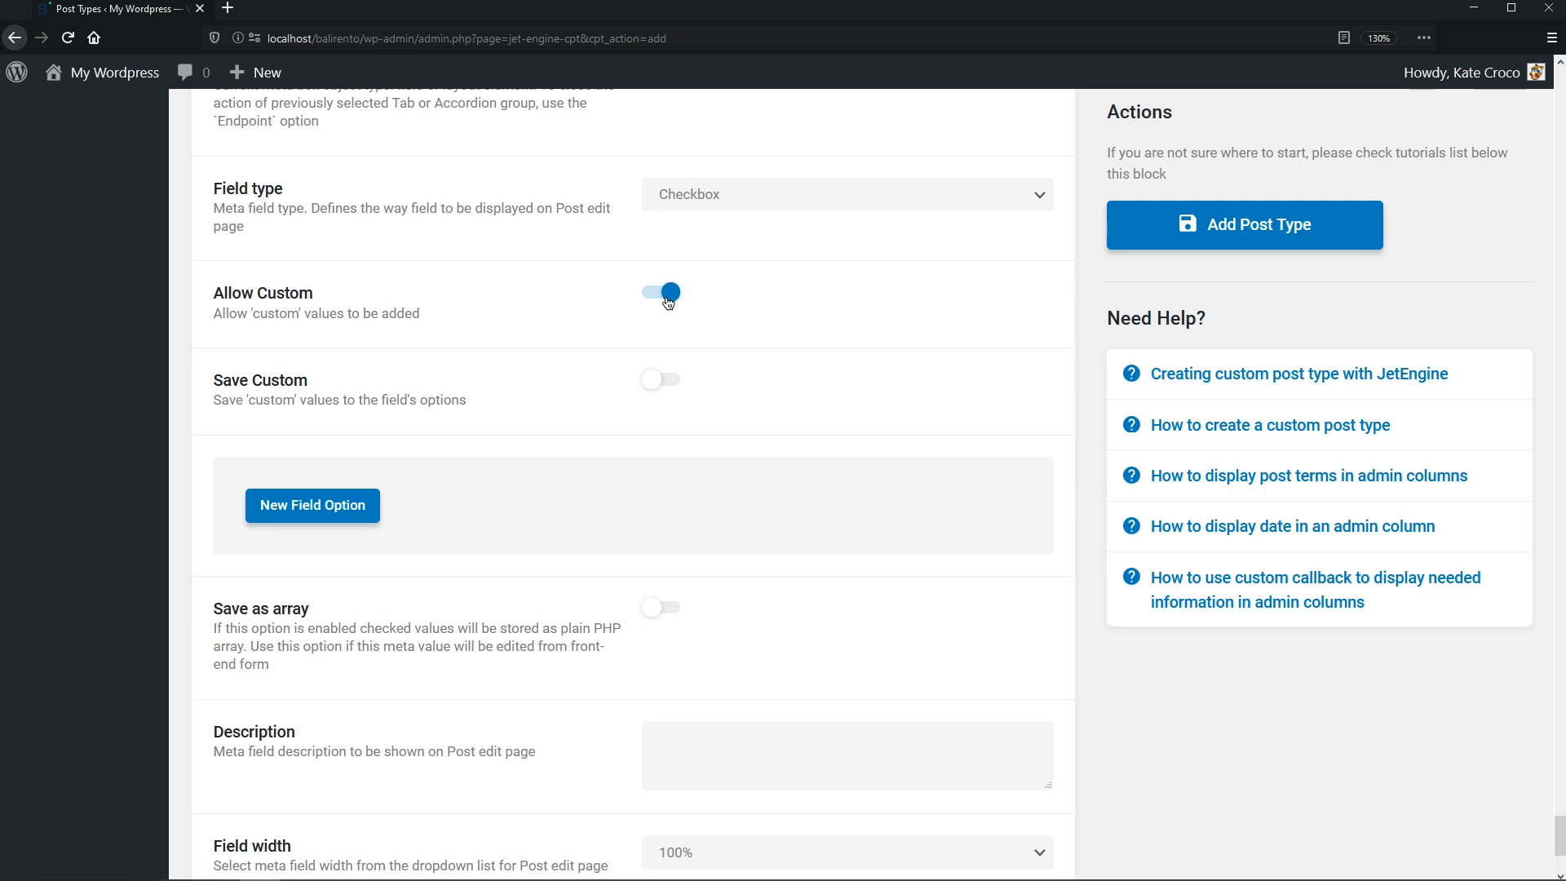
left_click(673, 382)
left_click(359, 518)
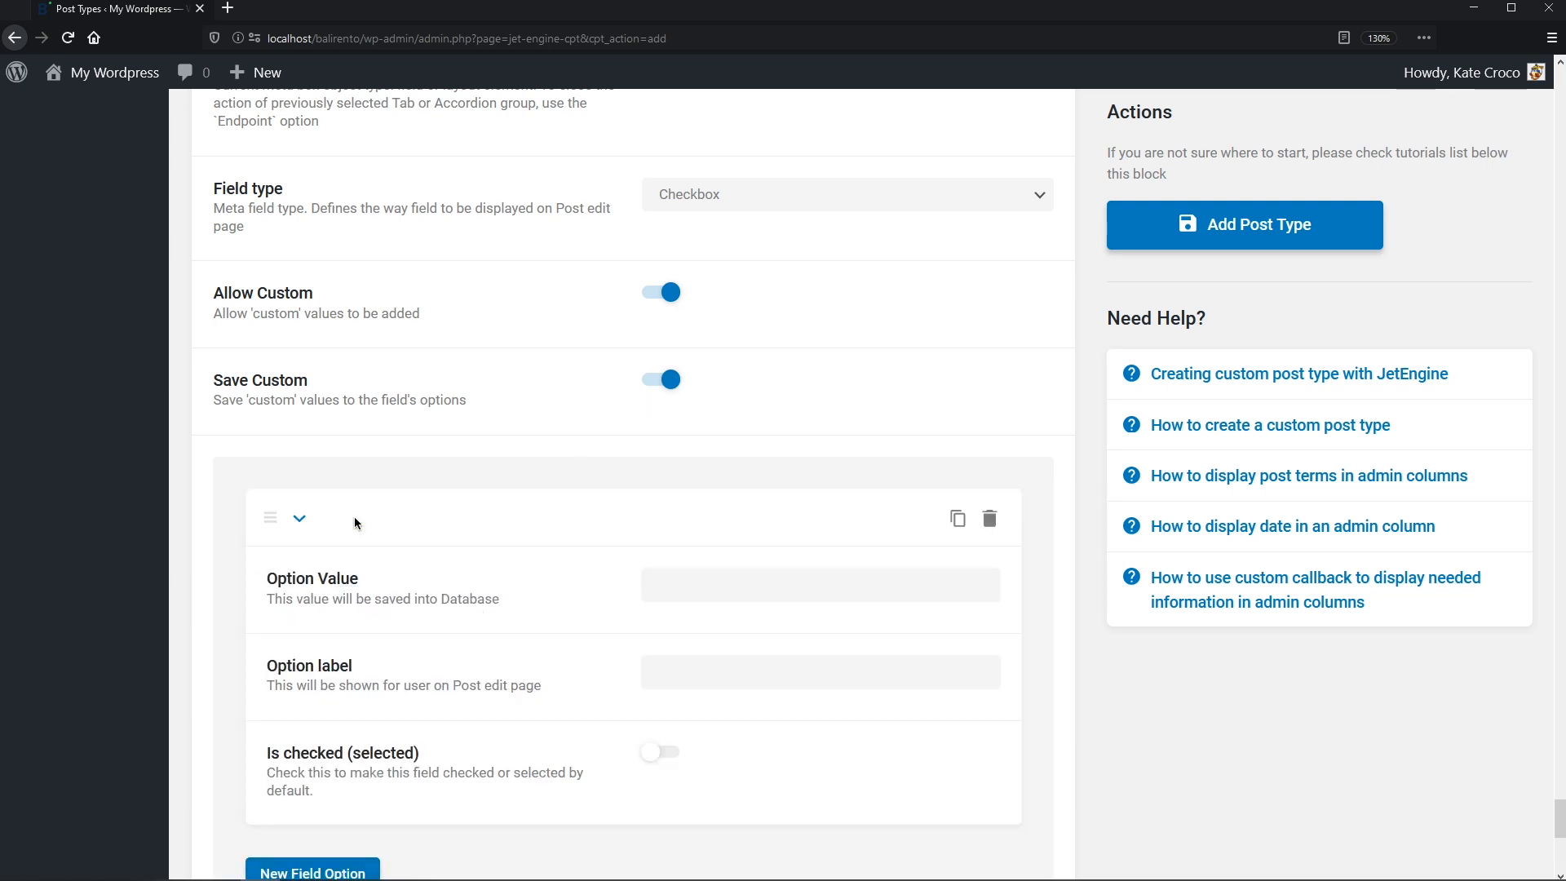
- Fill the first option with value and label Wi-Fi, checked by default
left_click(671, 591)
type("Wi-Fi")
key("Tab")
type("Wi-Fi")
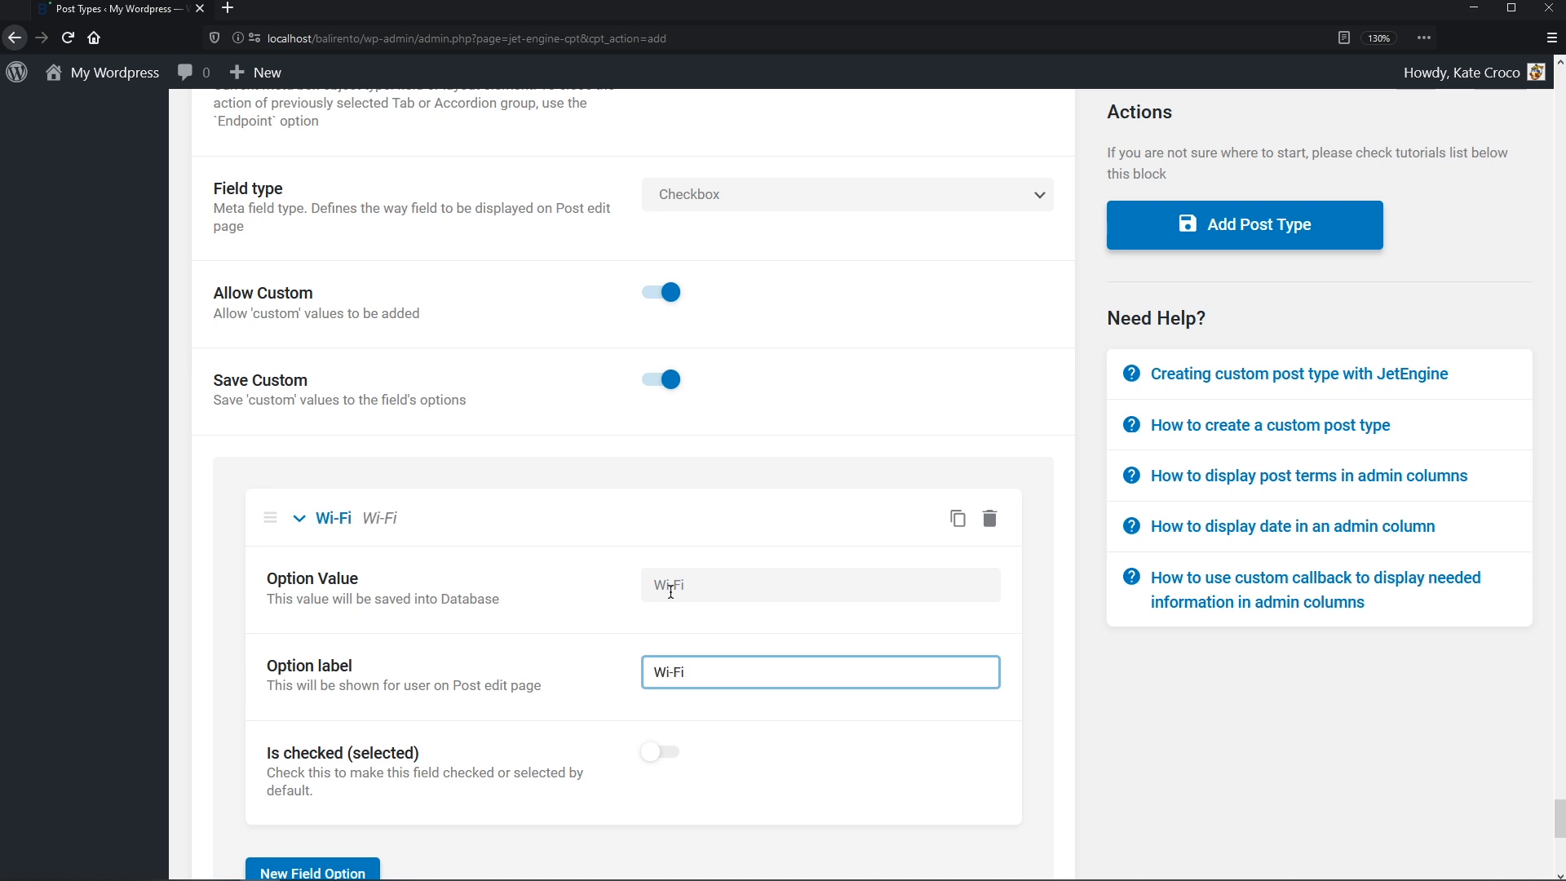
left_click(664, 752)
middle_click(670, 752)
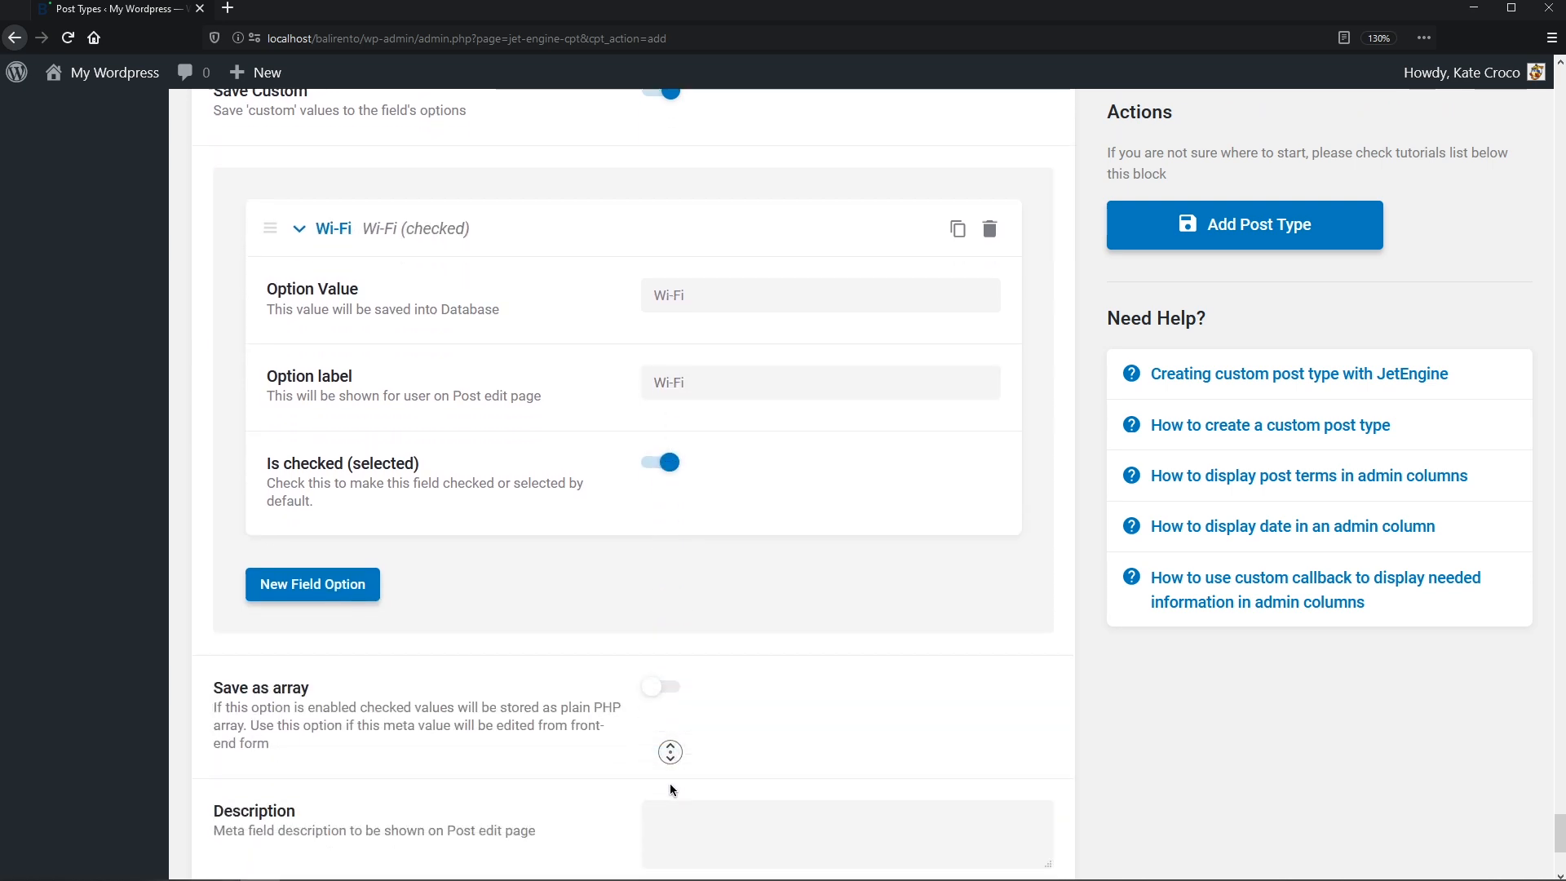
- Add amenity options Air Conditioner, Pool and Gym with matching values and labels
left_click(367, 512)
middle_click(367, 517)
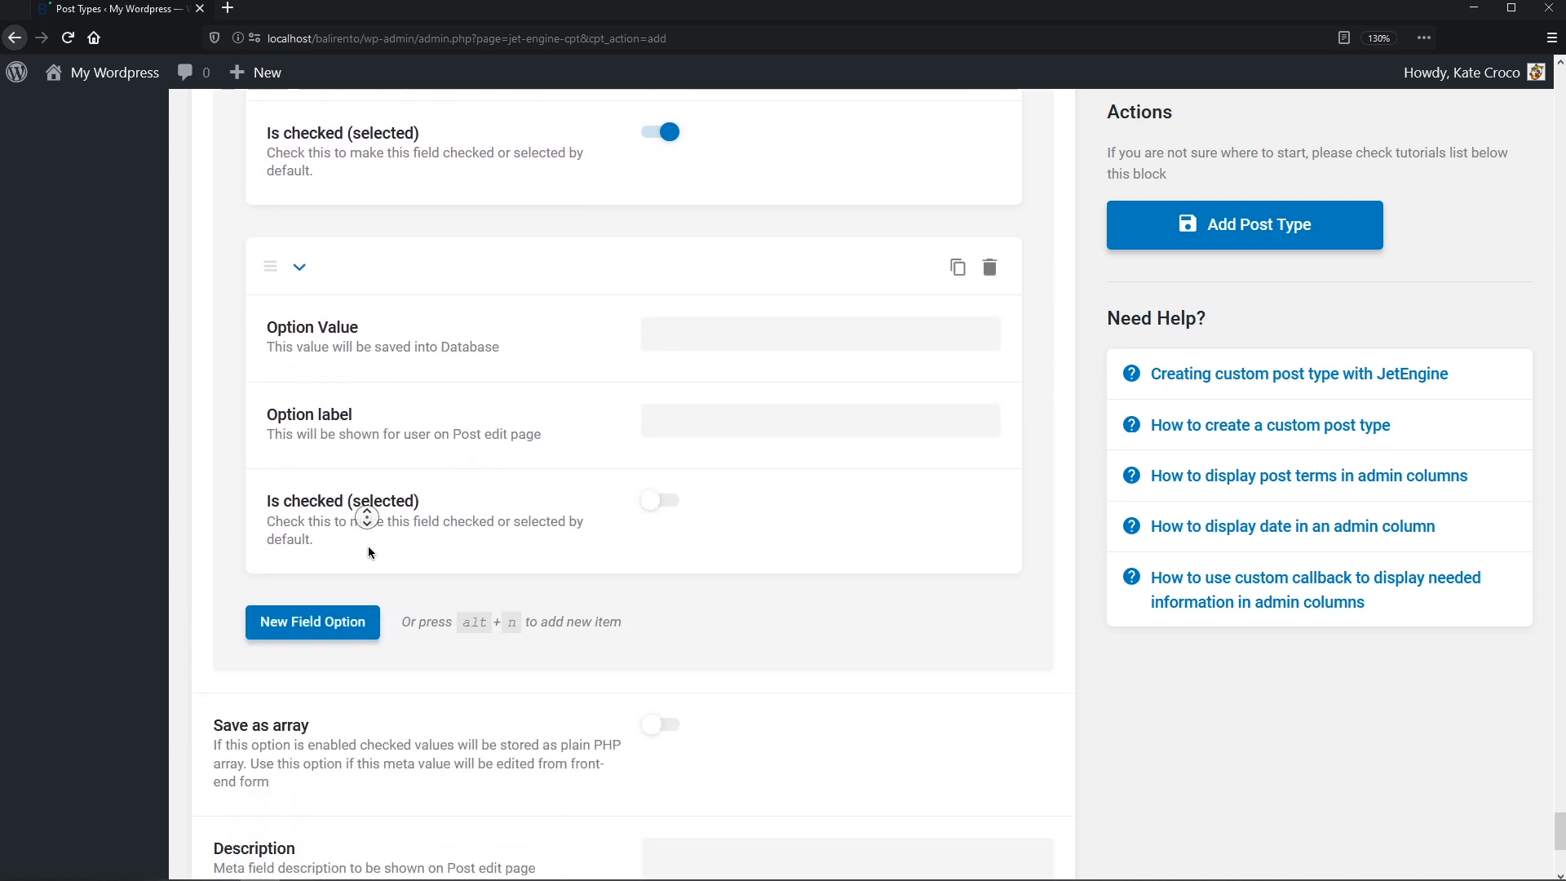
middle_click(369, 553)
left_click(701, 224)
type("Air Conditioner")
key("Tab")
type("Air Conditioner")
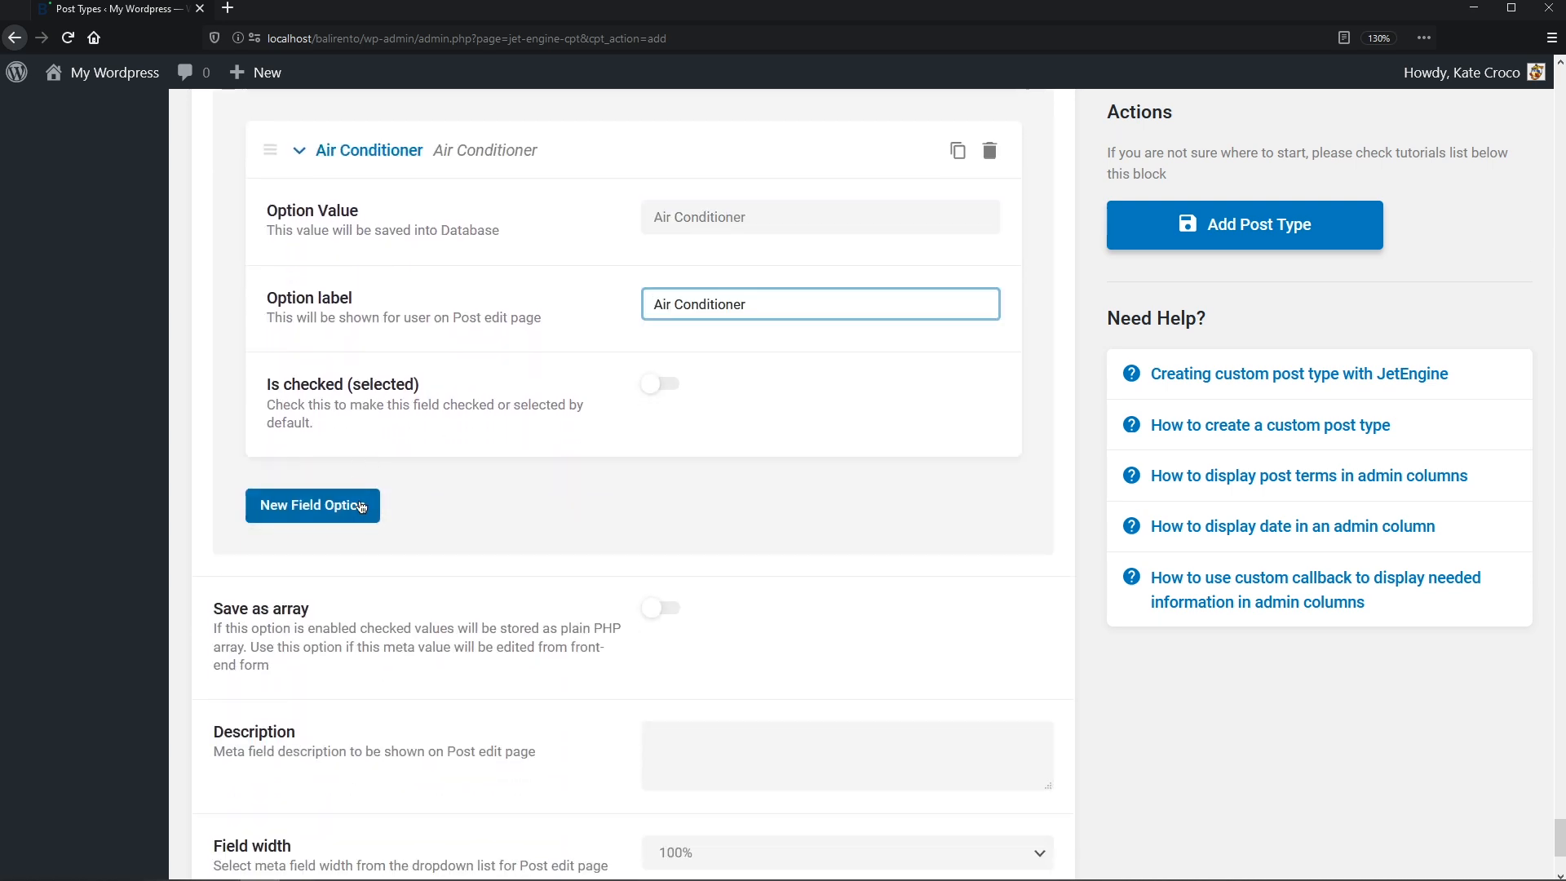
left_click(362, 506)
middle_click(358, 500)
left_click(706, 175)
type("Pool")
key("Tab")
type("Pool")
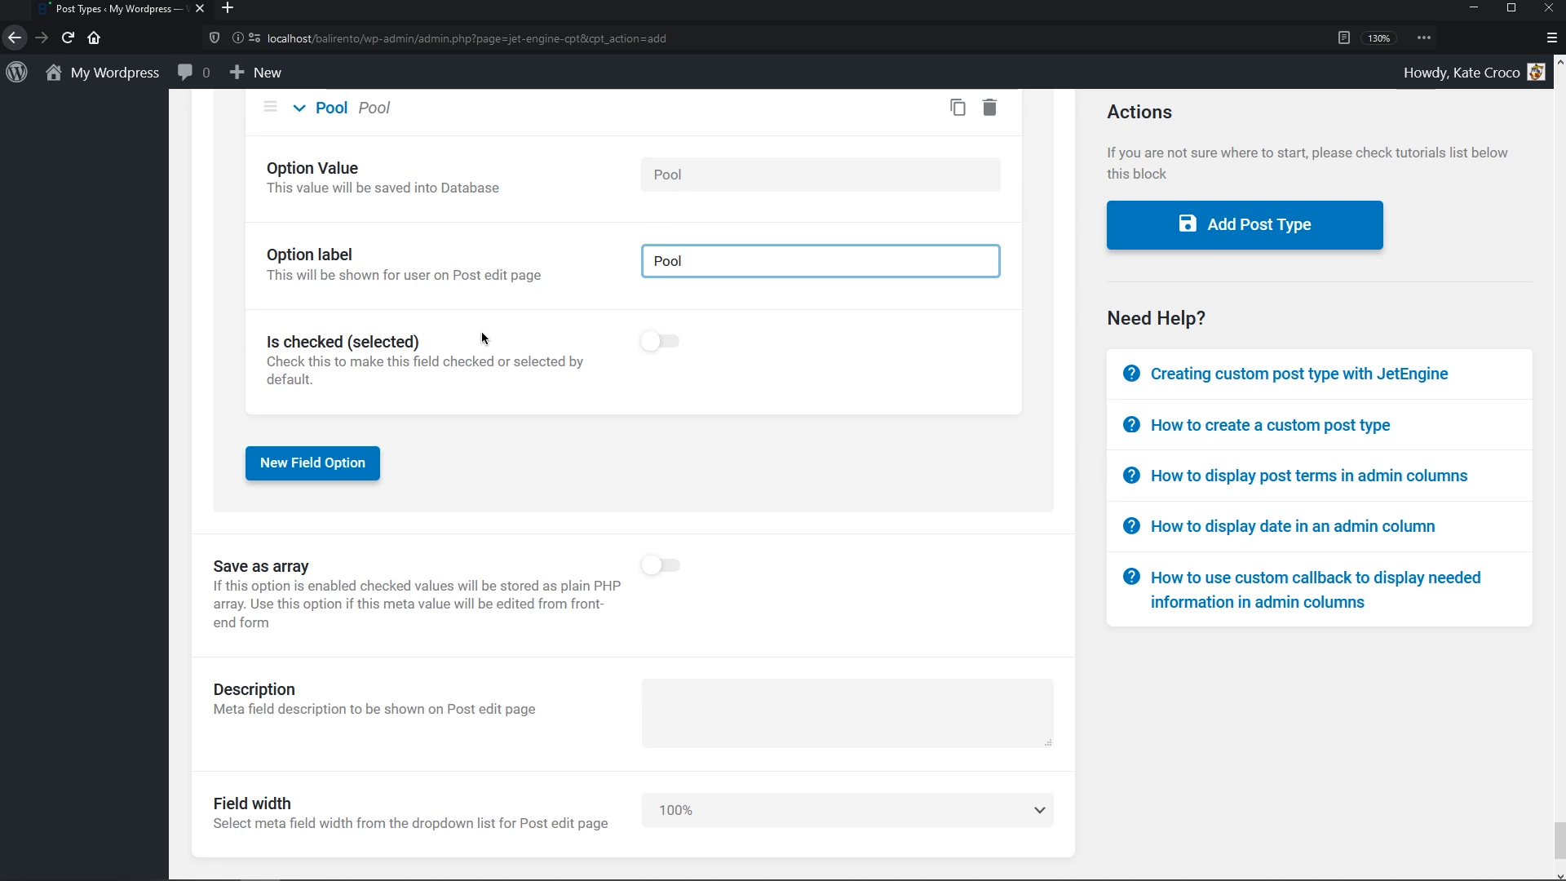
left_click(355, 458)
middle_click(354, 453)
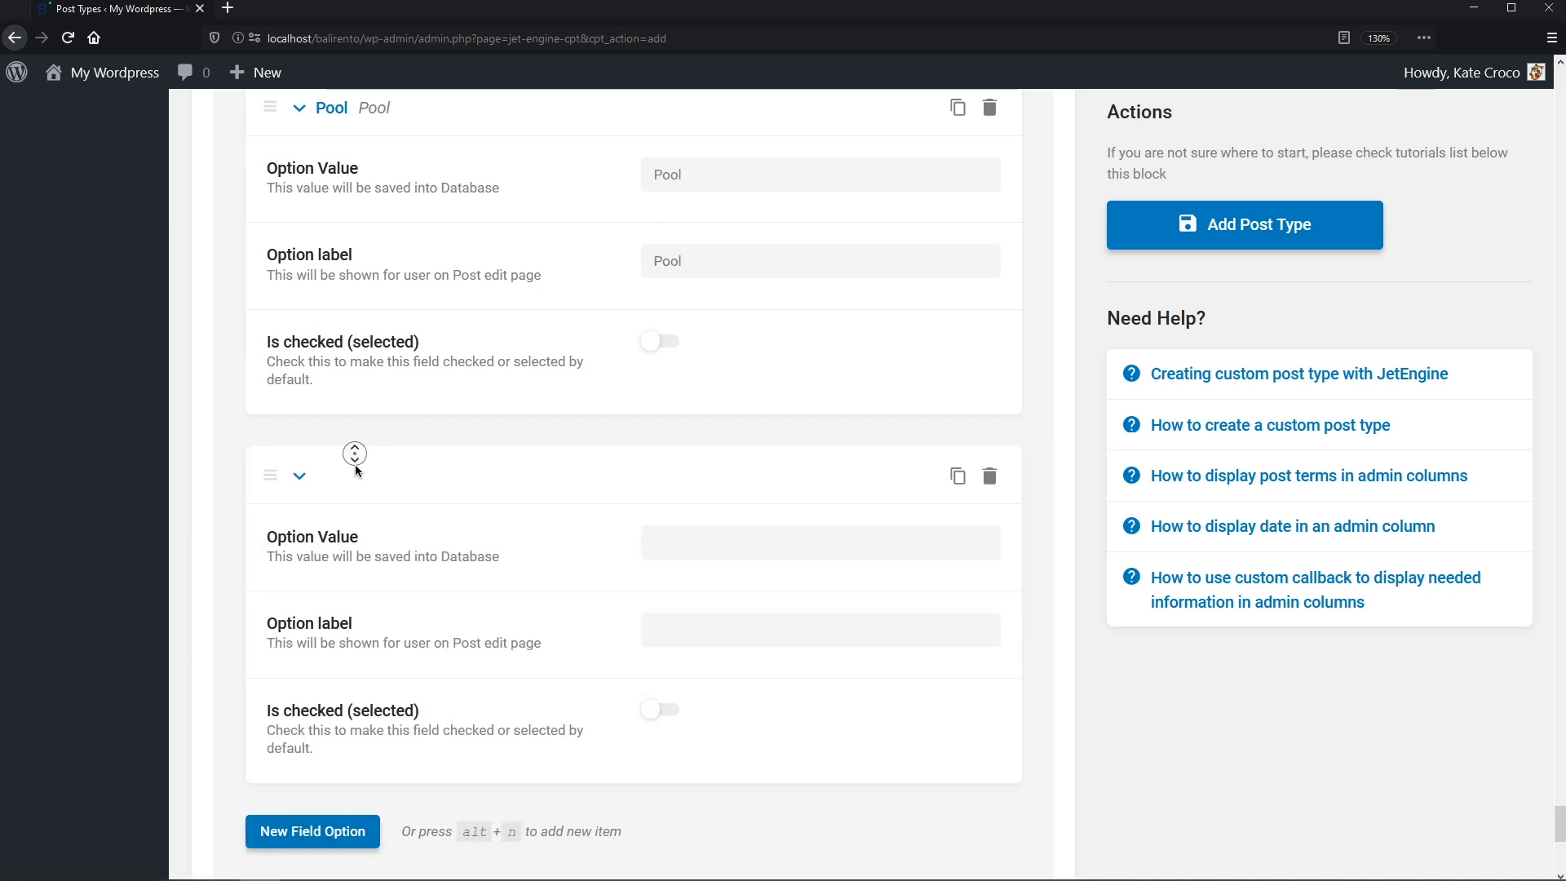
left_click(707, 220)
type("Gym")
key("Tab")
type("Gym")
- Add amenity options Hot Tub, Laundry, Security and Storage with matching values and labels
left_click(346, 510)
middle_click(345, 507)
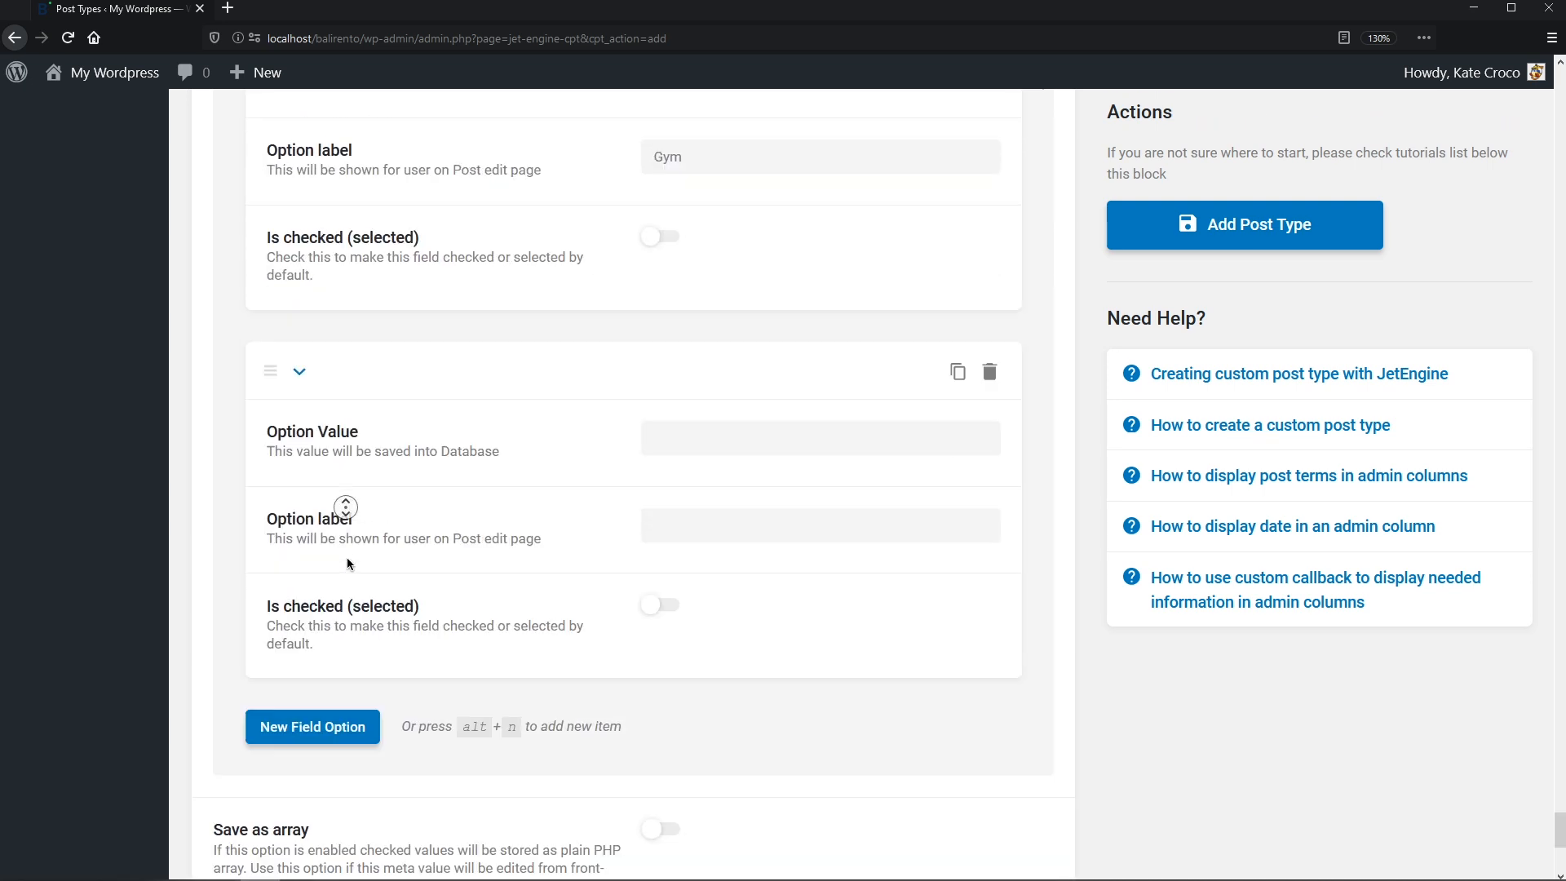
left_click(693, 203)
type("Hot Tub")
key("Tab")
type("Hot Tub")
left_click(352, 496)
middle_click(352, 488)
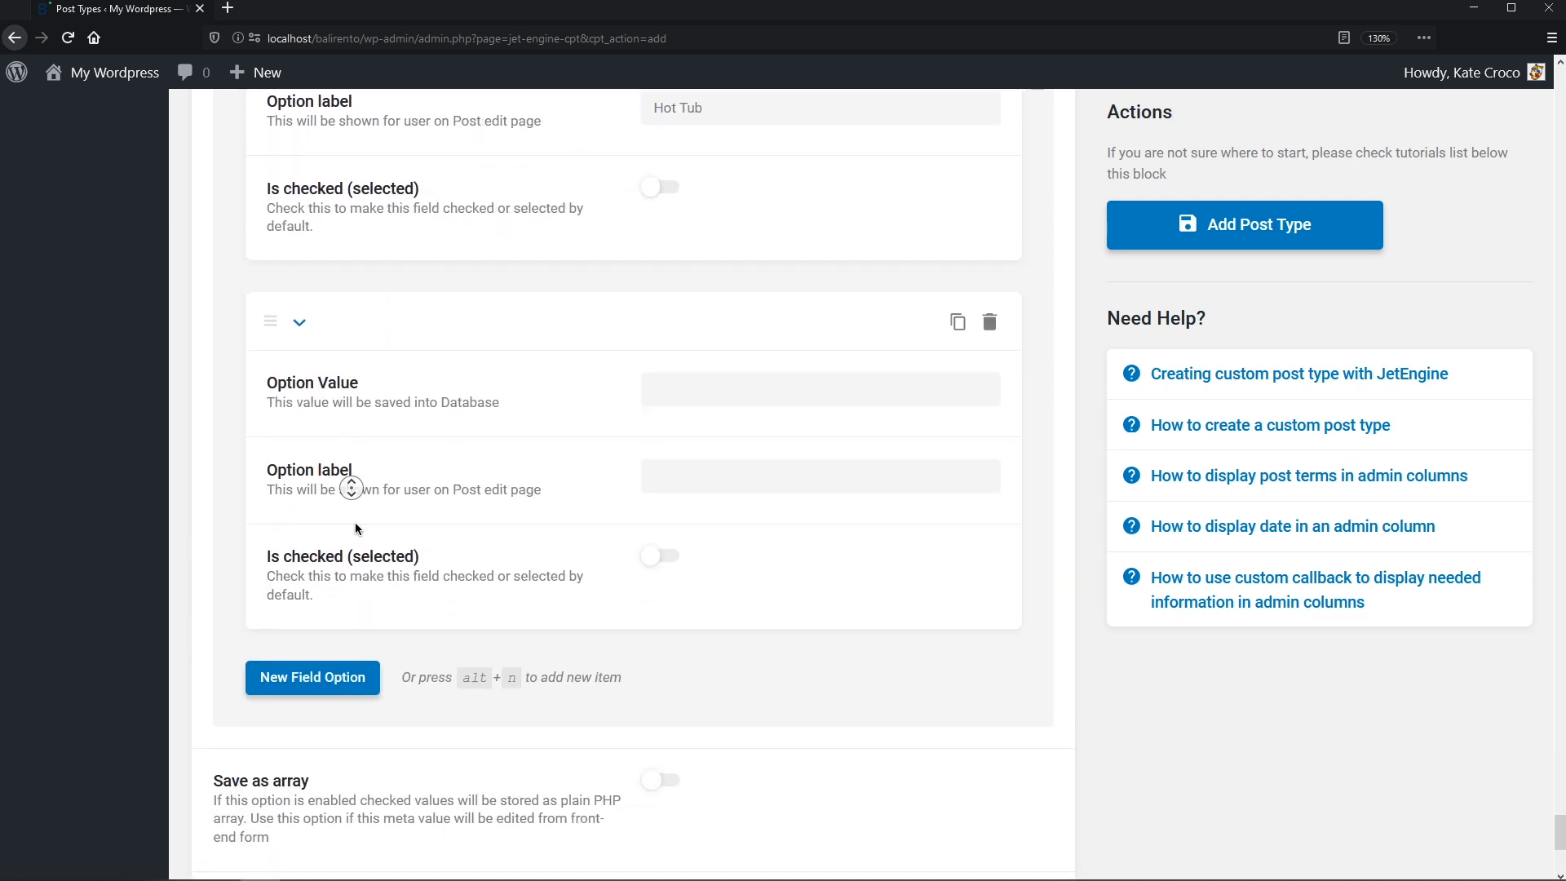
left_click(702, 230)
type("Laundry")
key("Tab")
type("Laundry")
left_click(357, 517)
middle_click(355, 518)
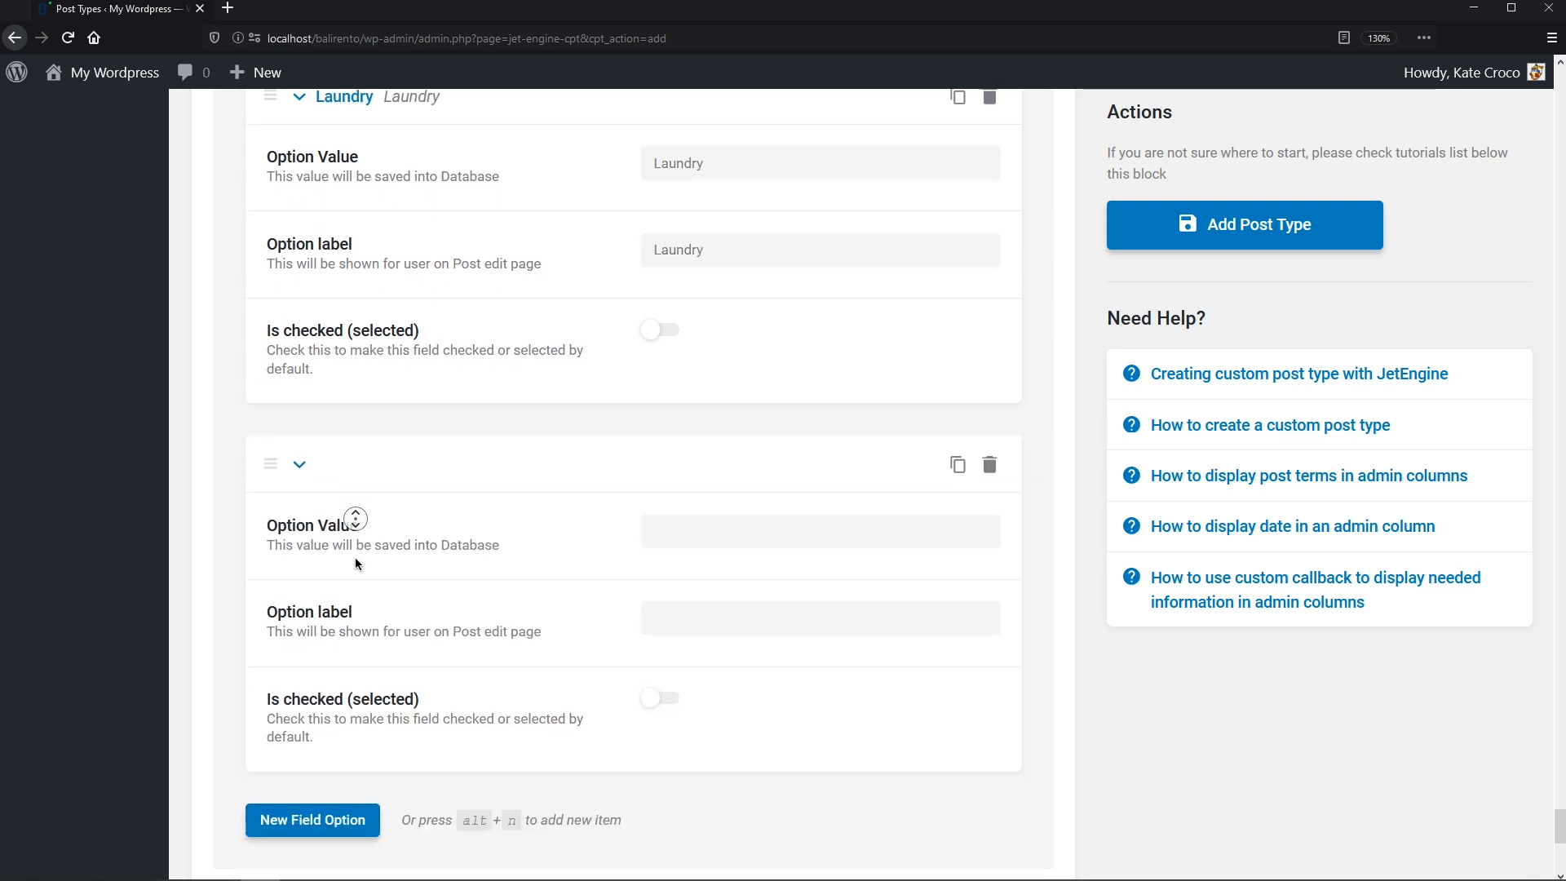
left_click(716, 237)
type("Security")
key("Tab")
type("Security")
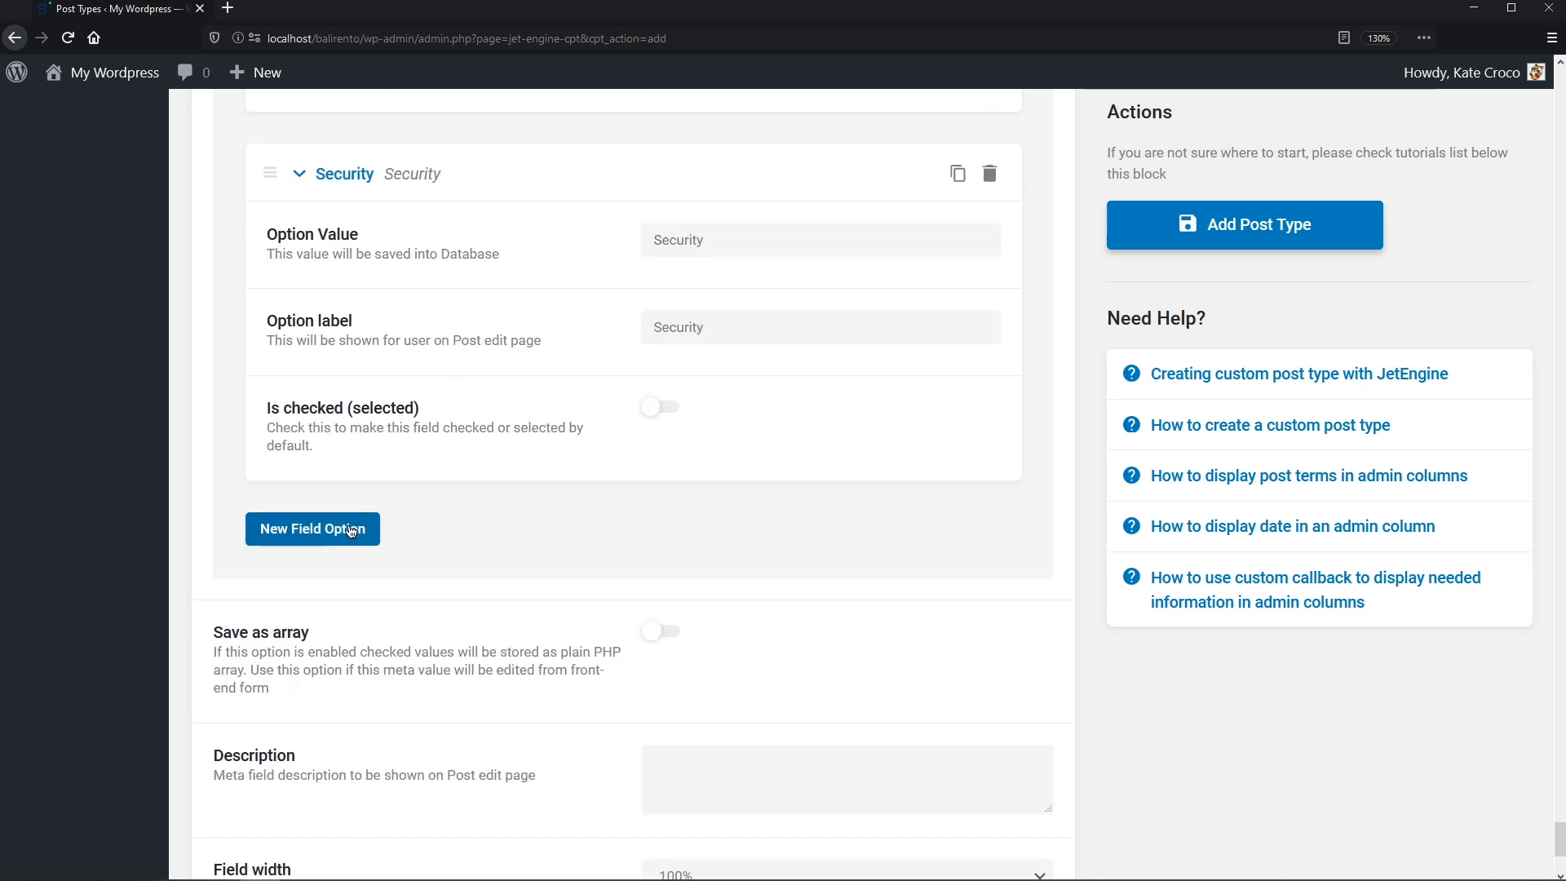
left_click(351, 530)
left_click(685, 602)
type("Storage")
key("Tab")
type("Storage")
middle_click(685, 602)
left_click(686, 644)
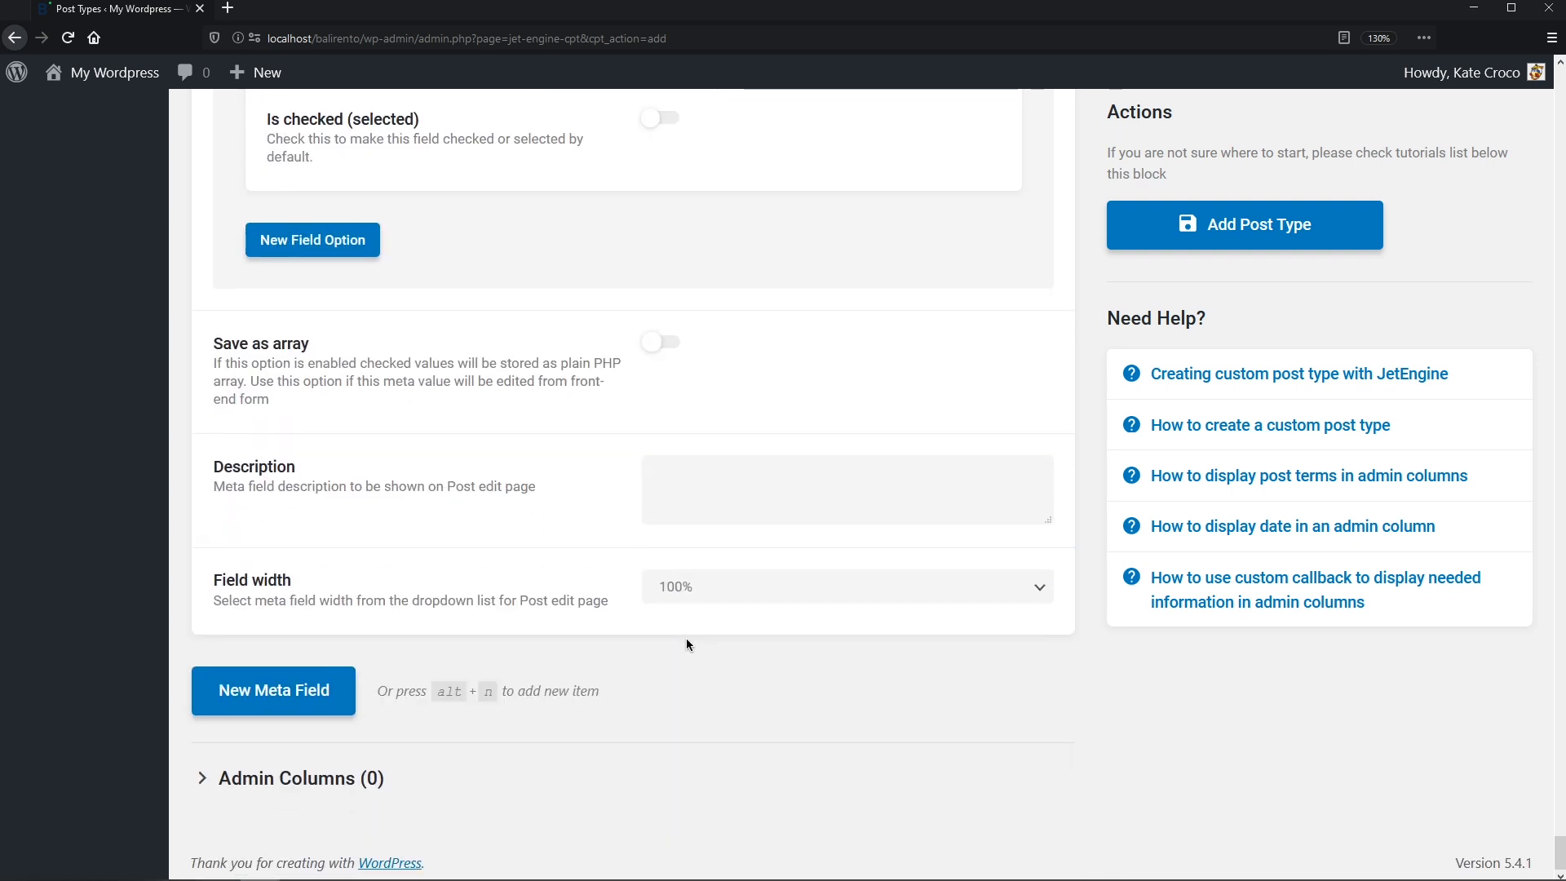
- Turn on Save as array for Amenities and add a new empty meta field
left_click(673, 350)
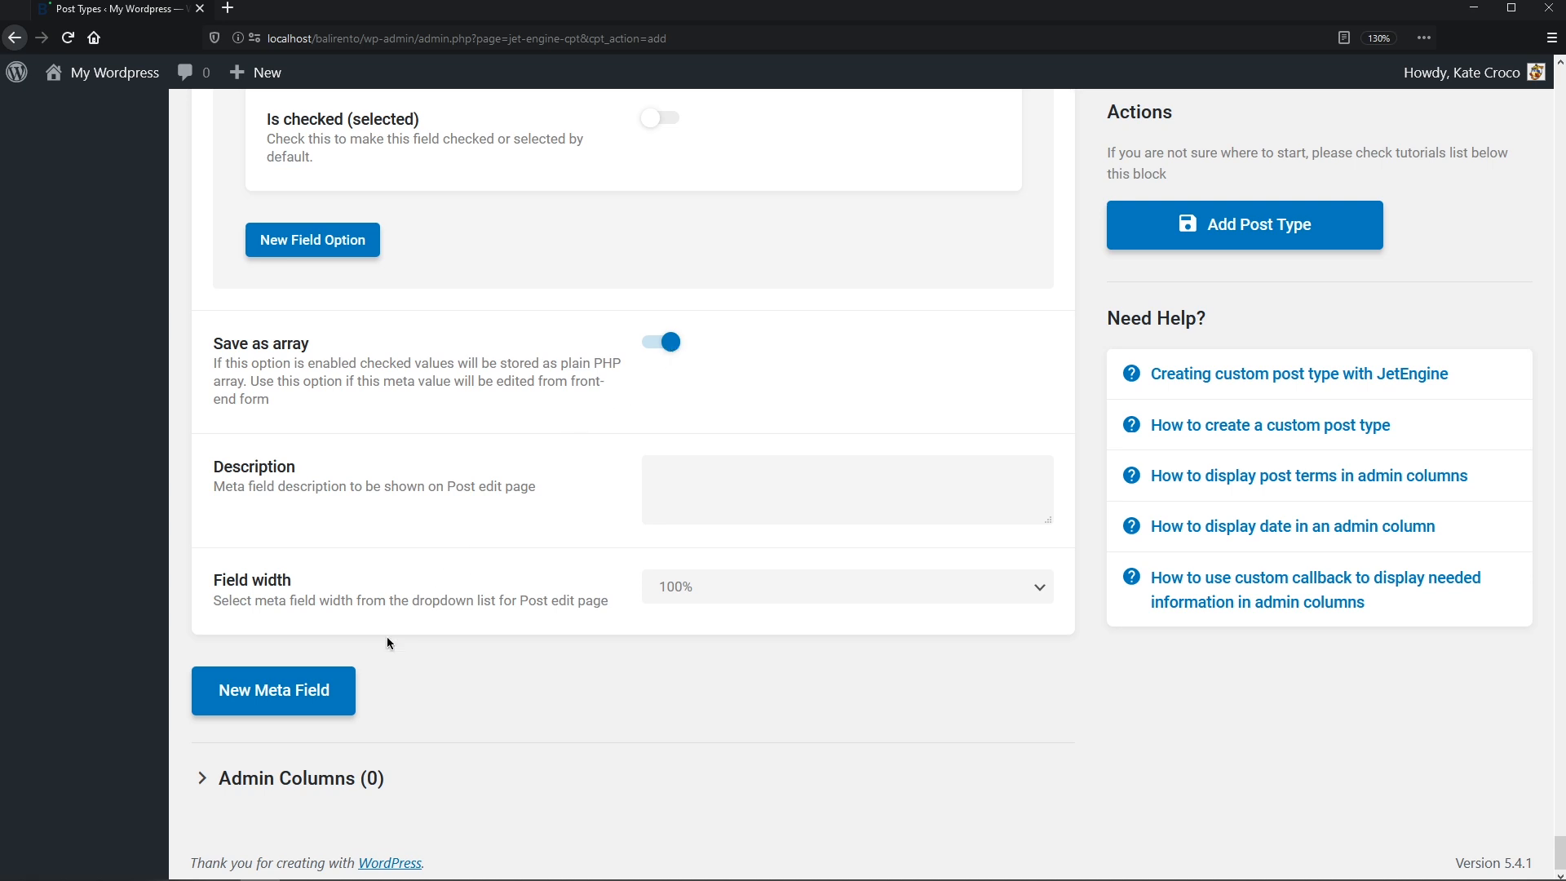
left_click(335, 691)
scroll(334, 690, "down", 6)
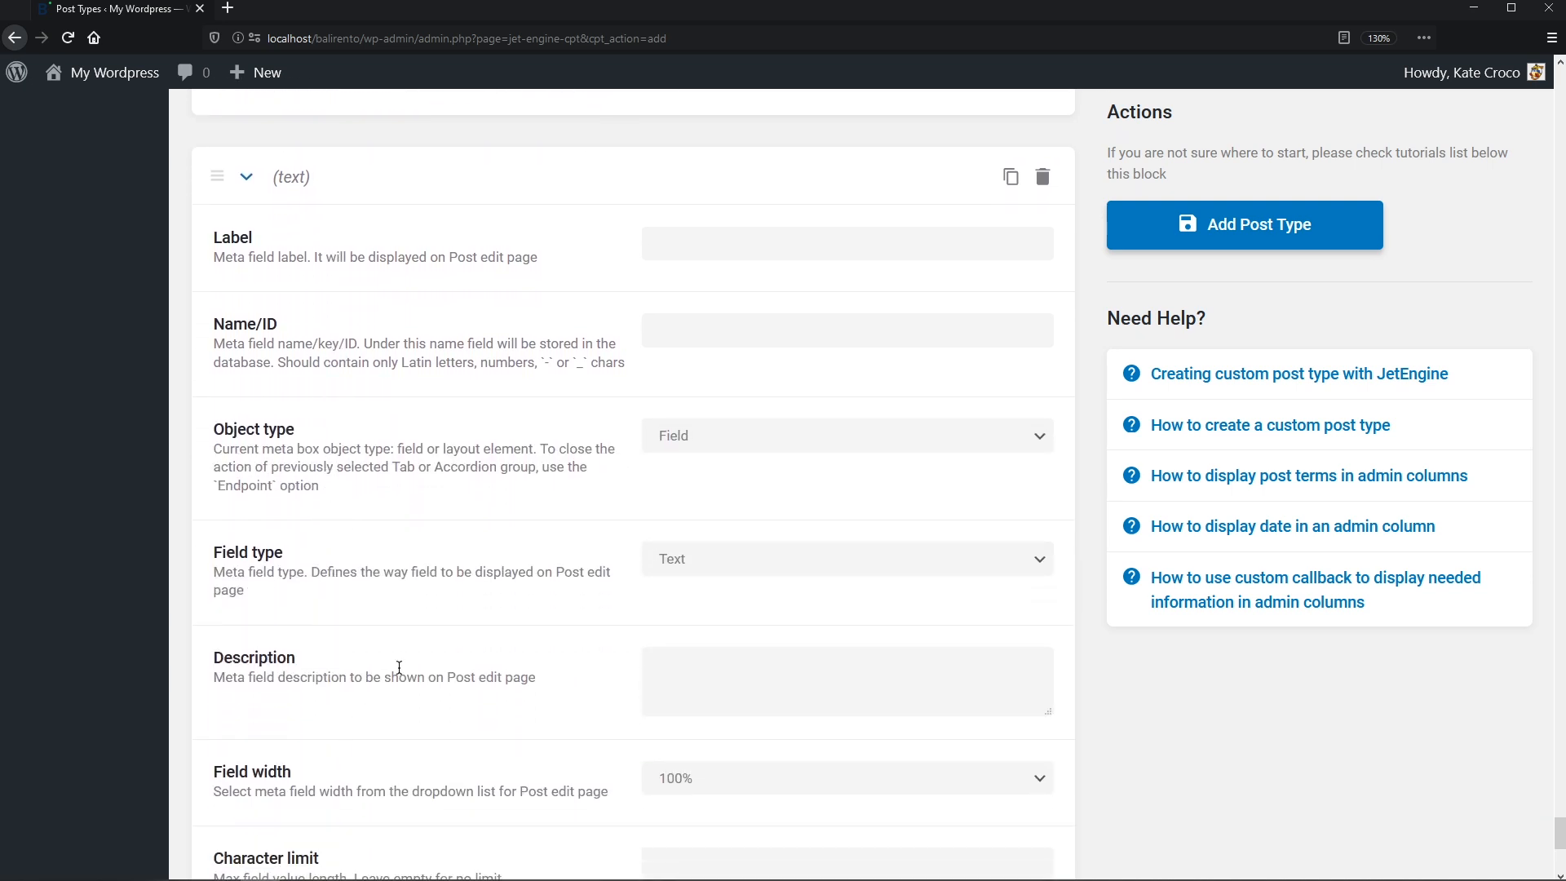
- Label the new meta field Excerpt, with ID Excerpt, and set its type to Textarea
left_click(690, 253)
type("Excerpt")
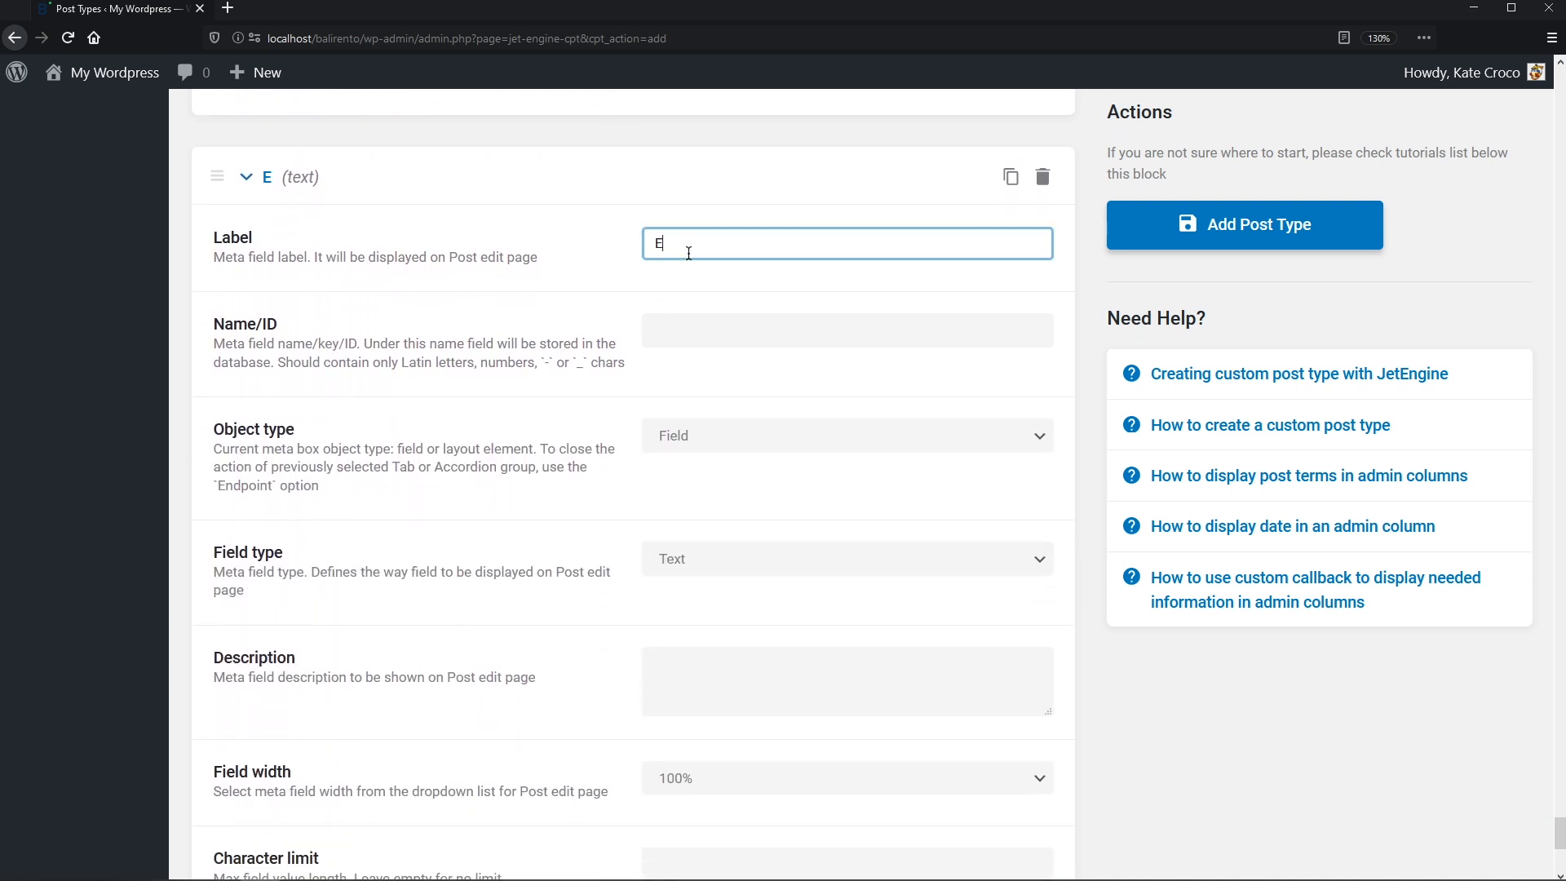
key("Tab")
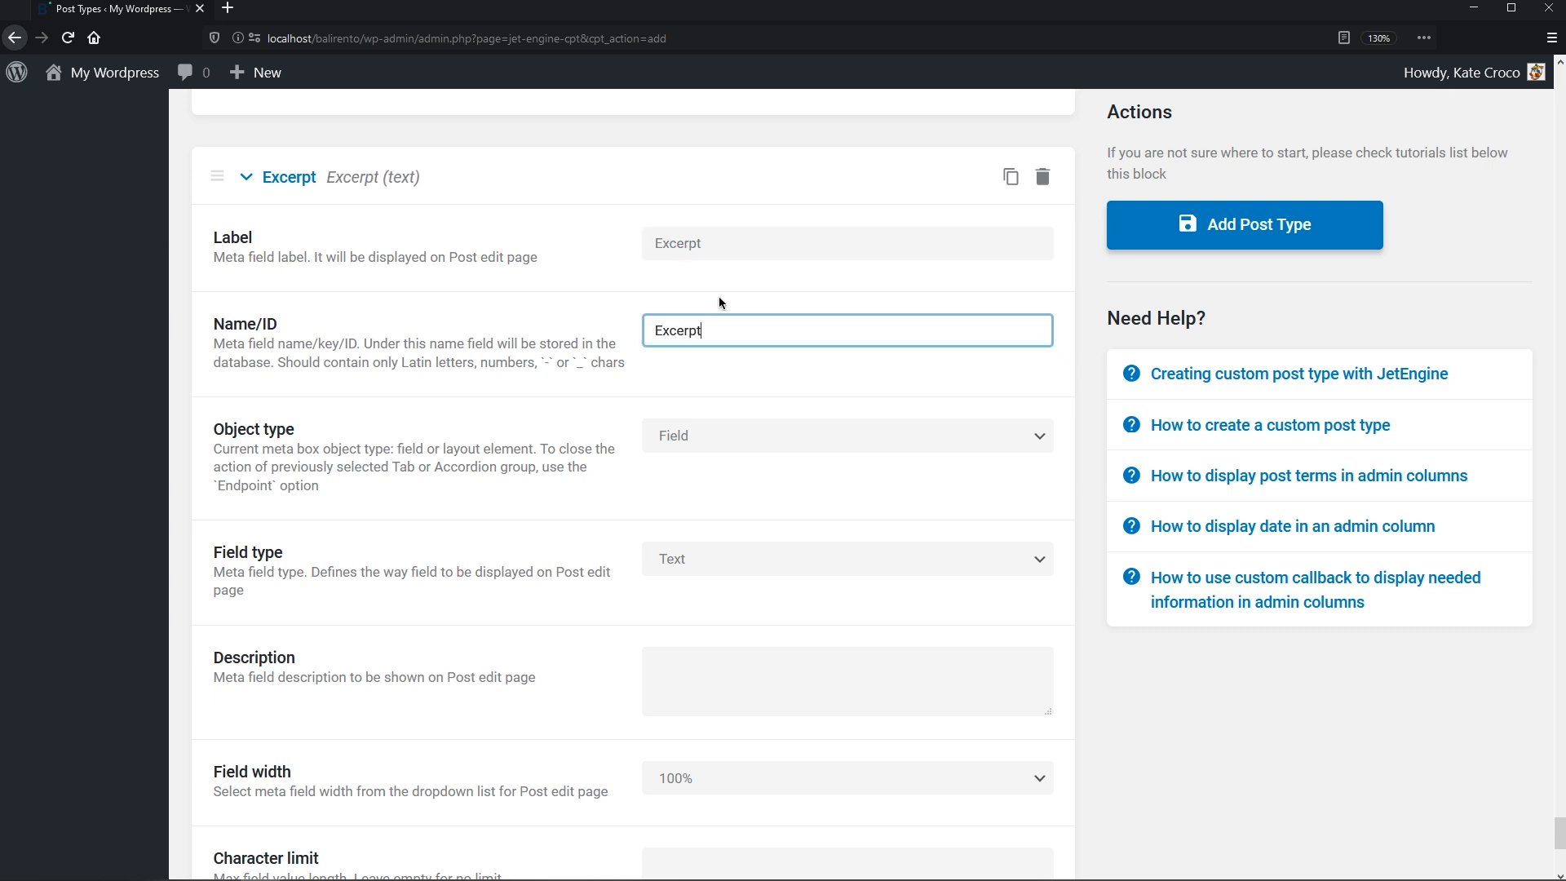
left_click(1020, 559)
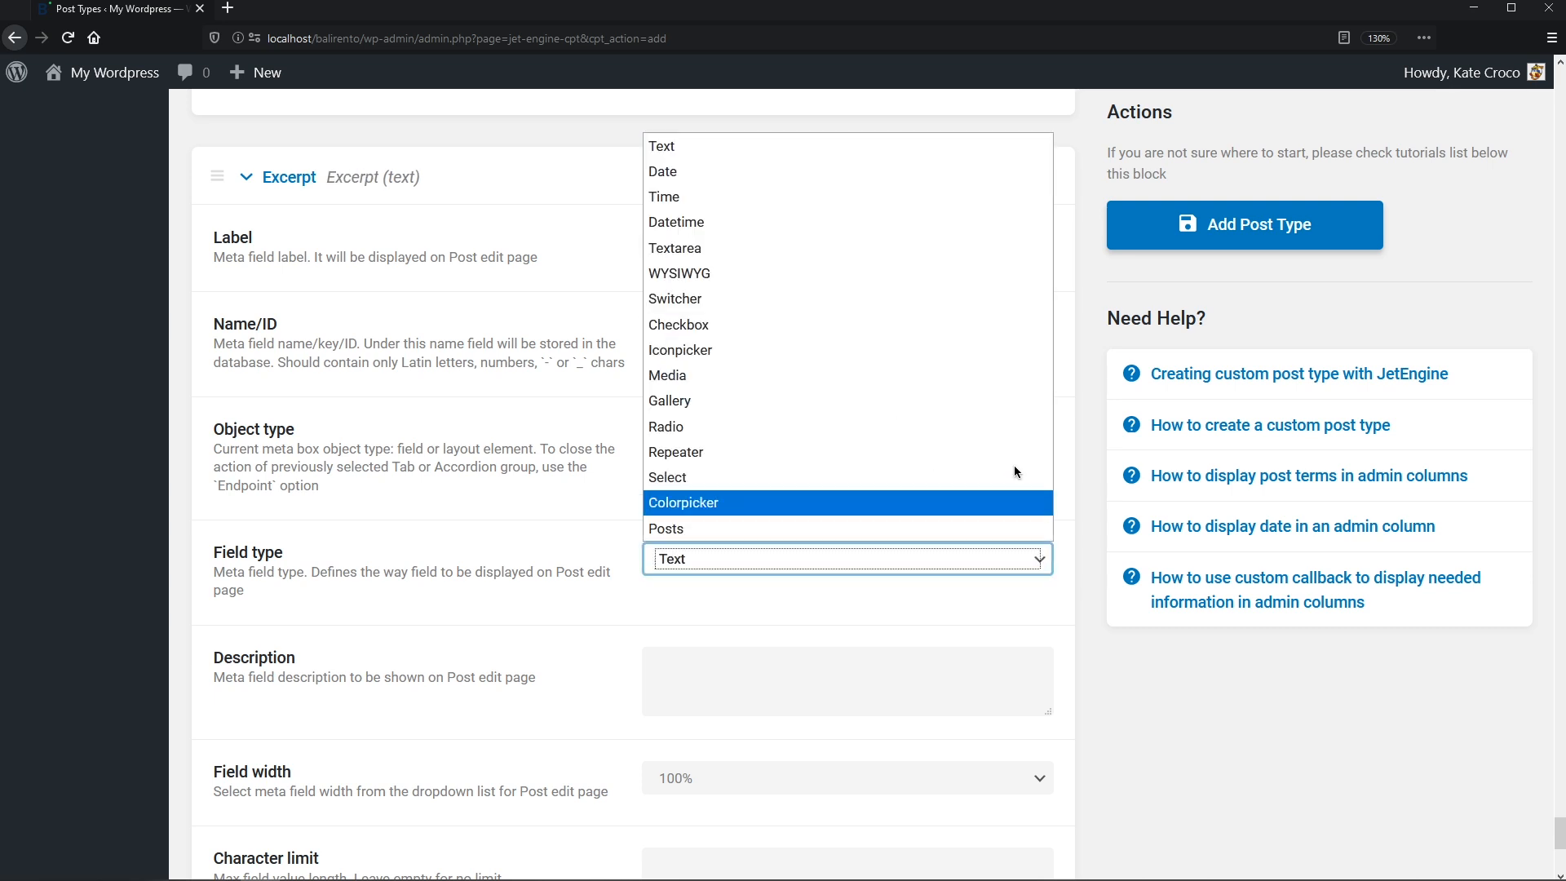
left_click(964, 256)
left_click(964, 254)
scroll(954, 293, "down", 5)
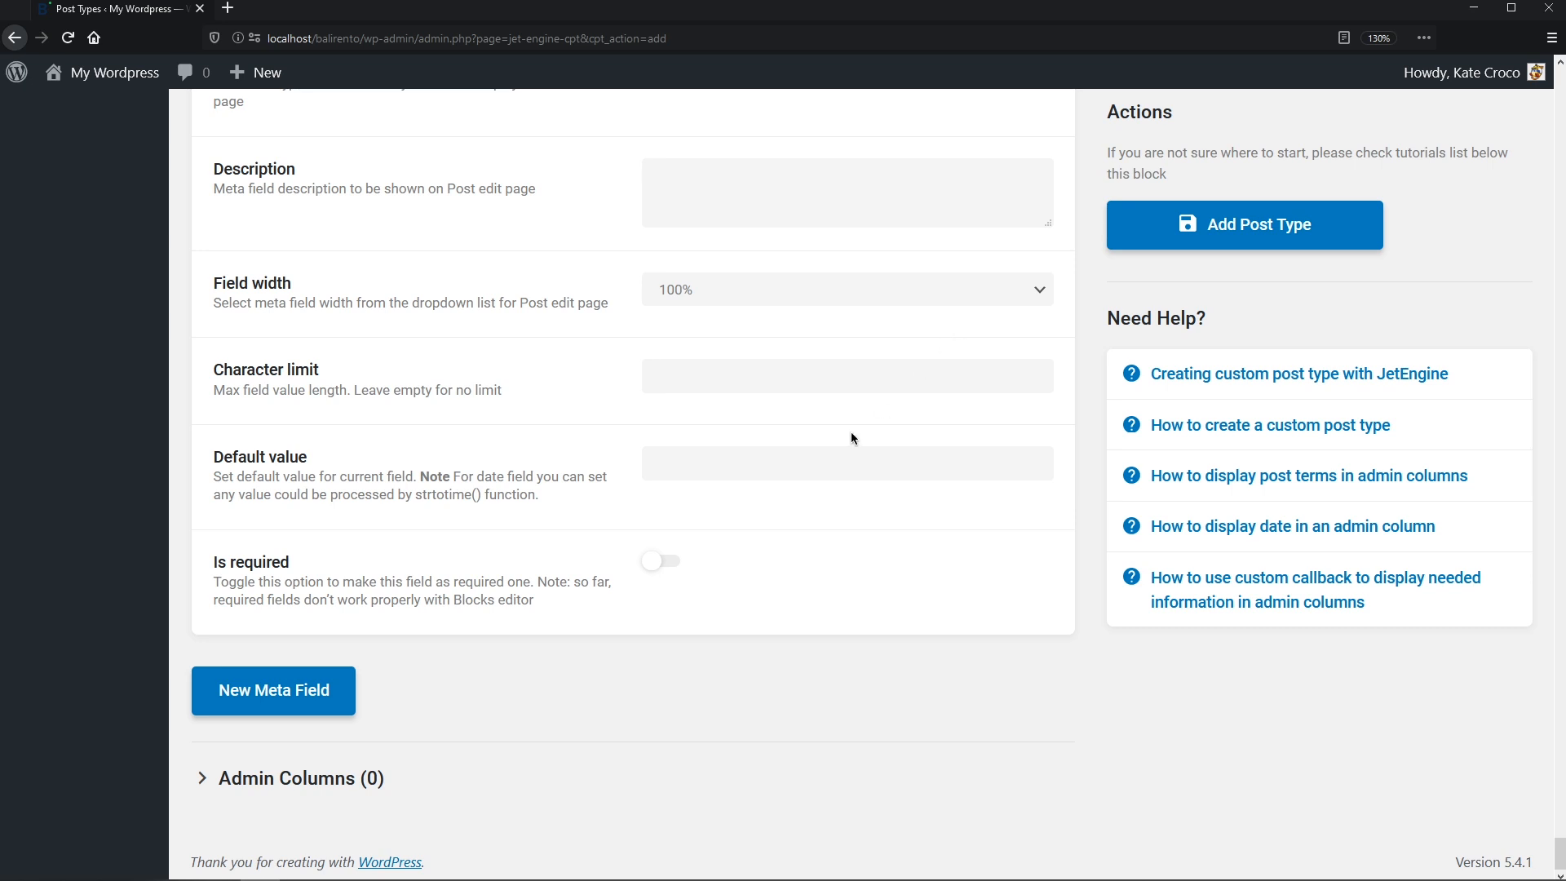
- Add a Rooms admin column showing the Meta Value of the _rooms field
left_click(354, 782)
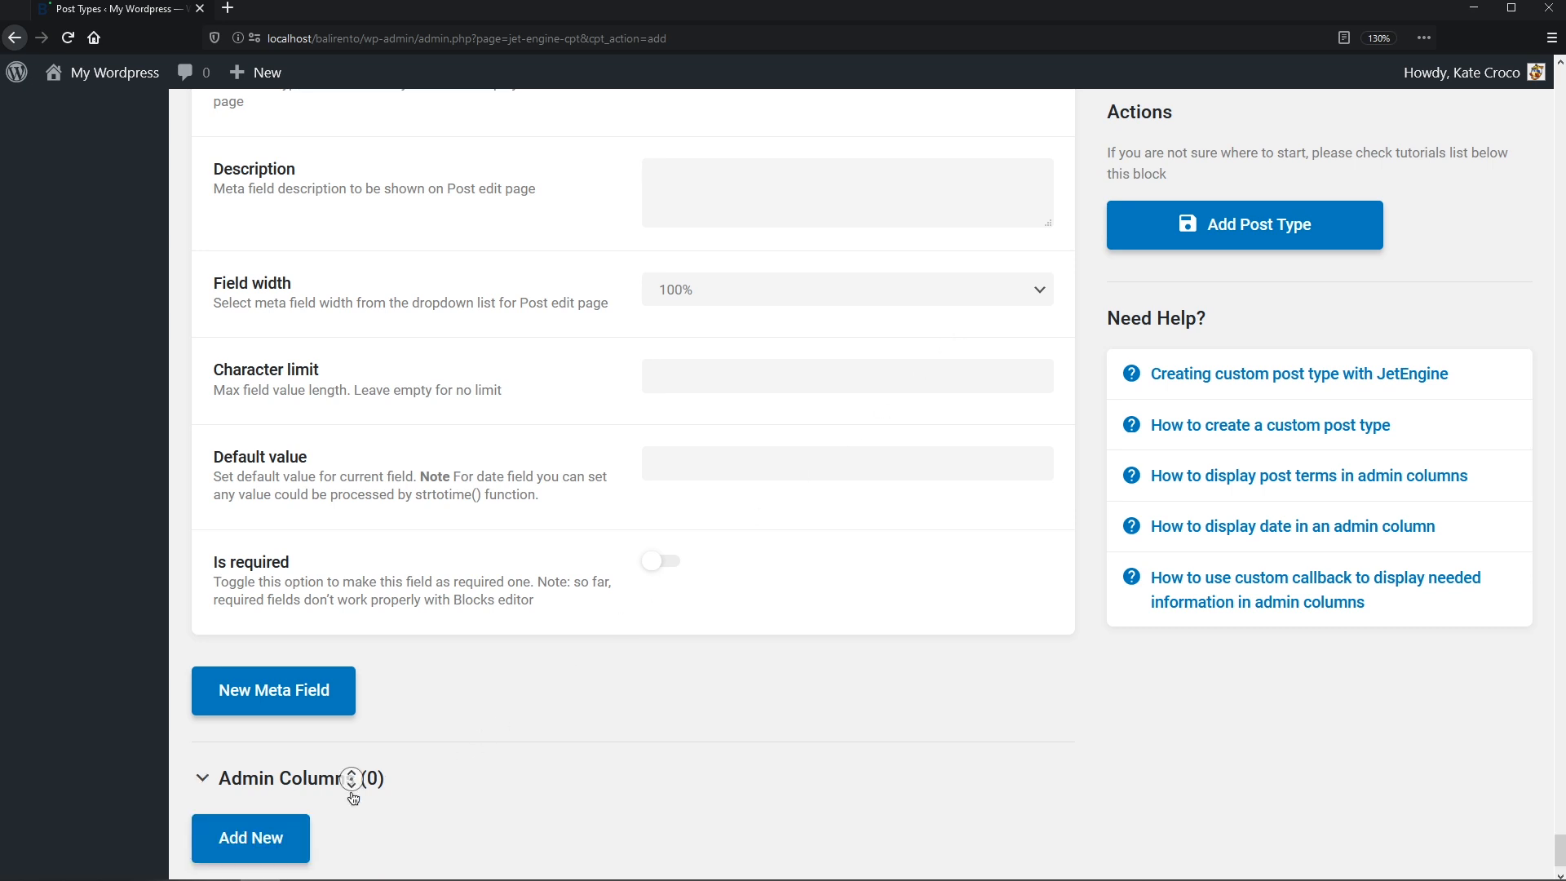
scroll(350, 780, "down", 2)
left_click(283, 784)
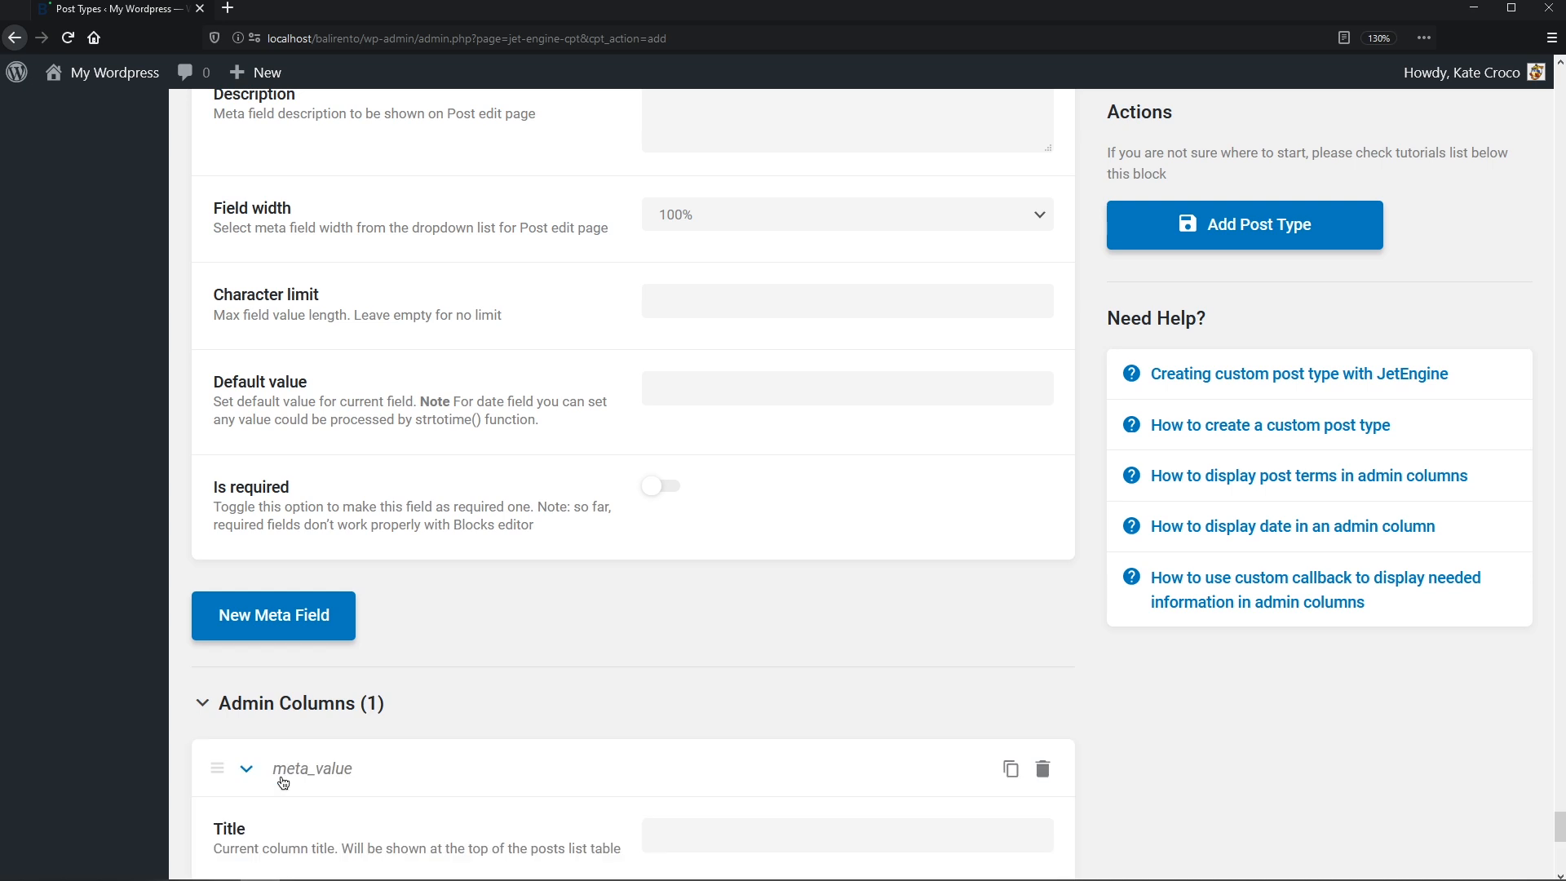
scroll(271, 819, "down", 8)
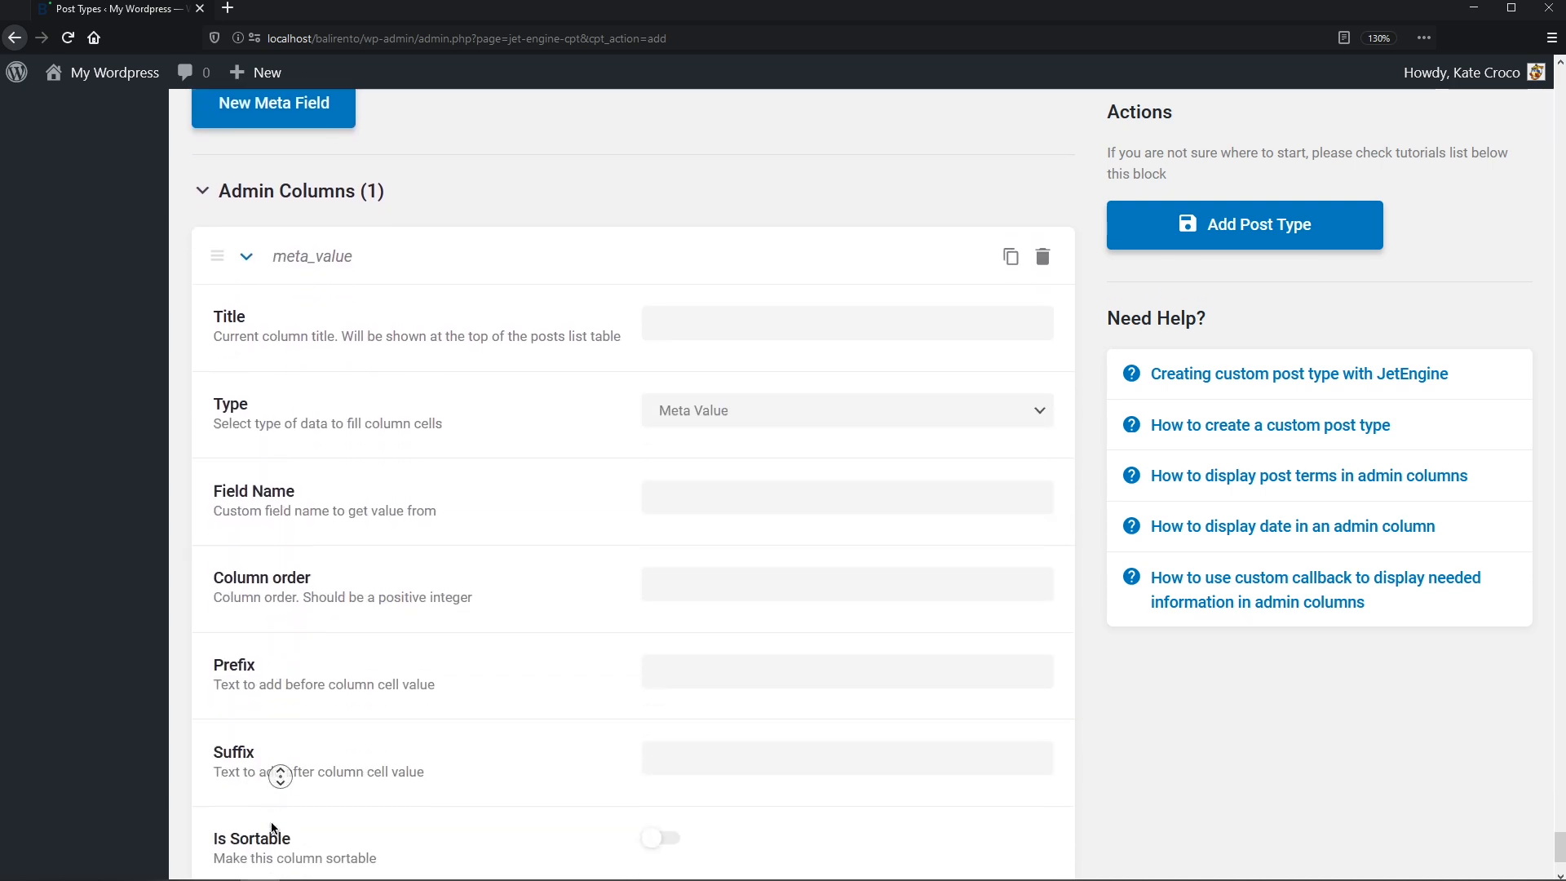
left_click(651, 199)
type("Rooms")
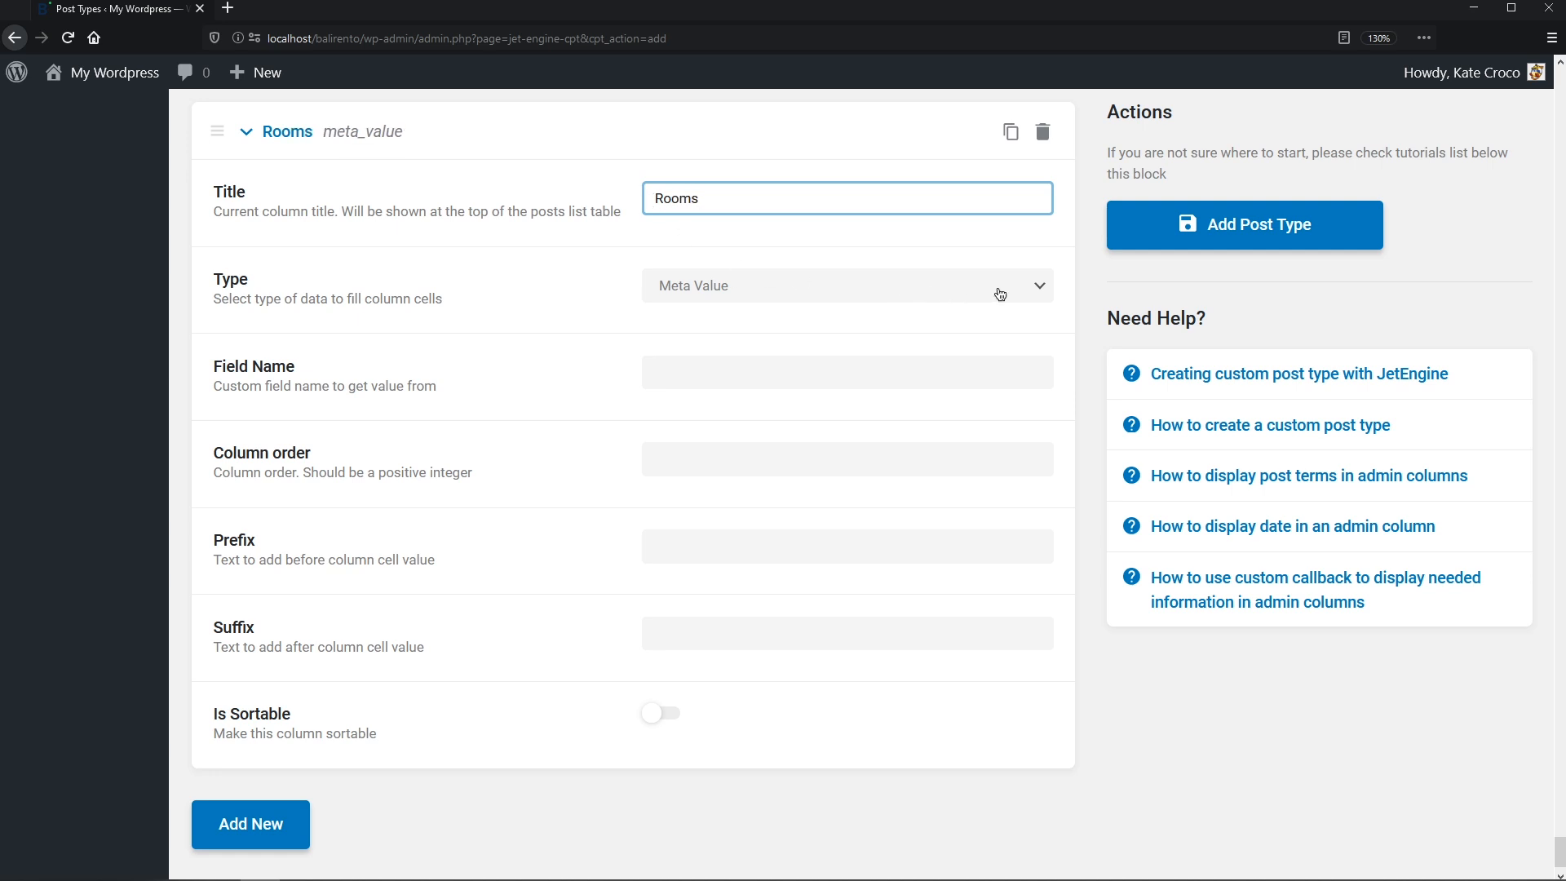
left_click(1030, 291)
left_click(1018, 320)
left_click(961, 376)
type("_rooms")
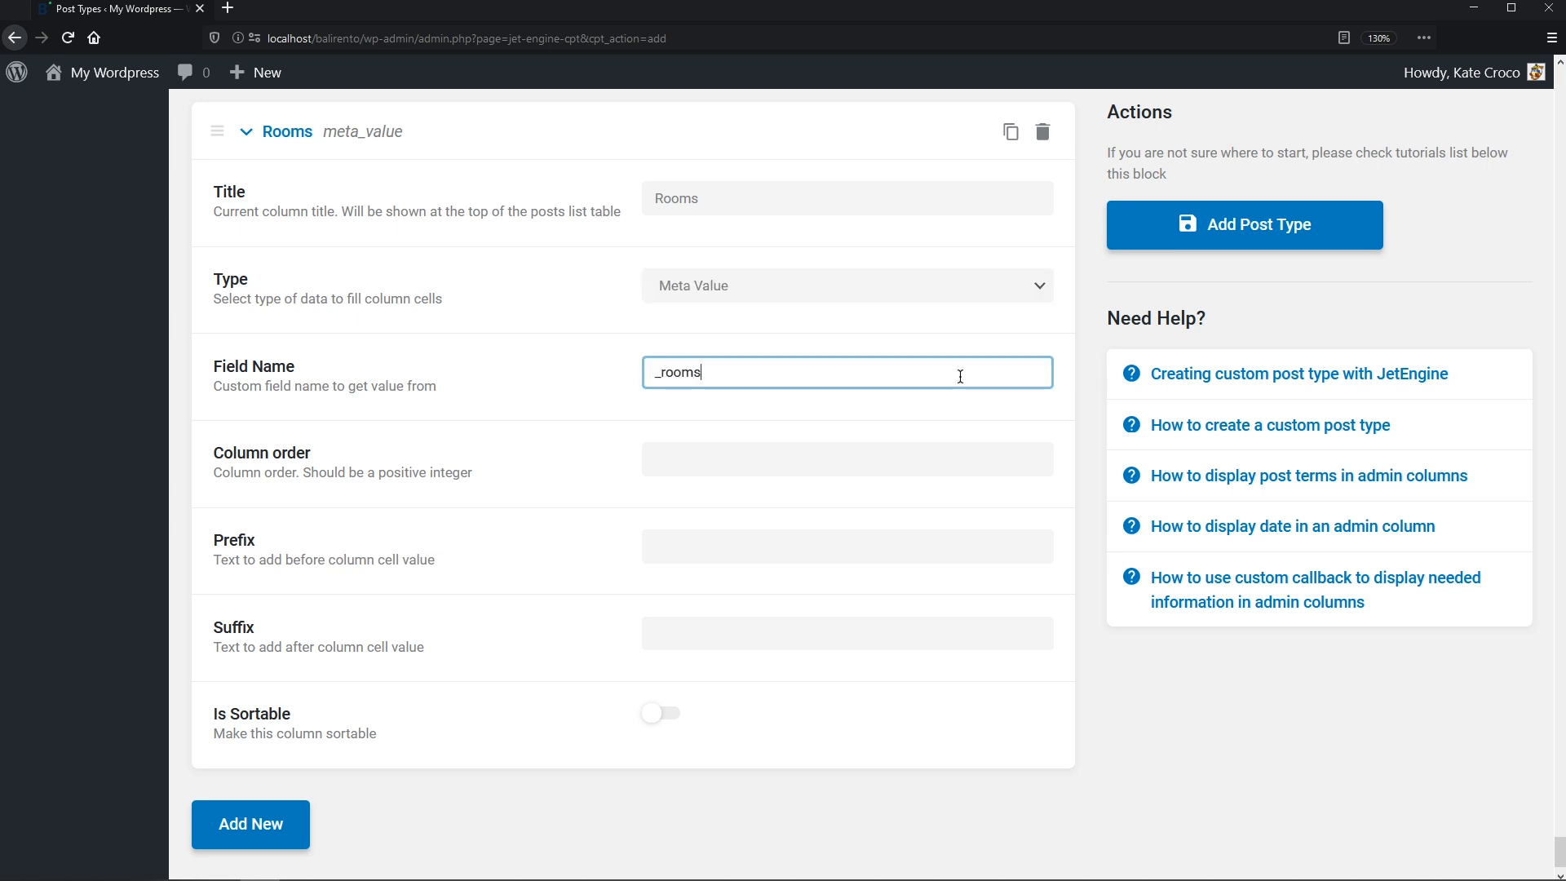
- Place the Rooms column at order 2, make it sortable, and save the Properties post type
left_click(932, 457)
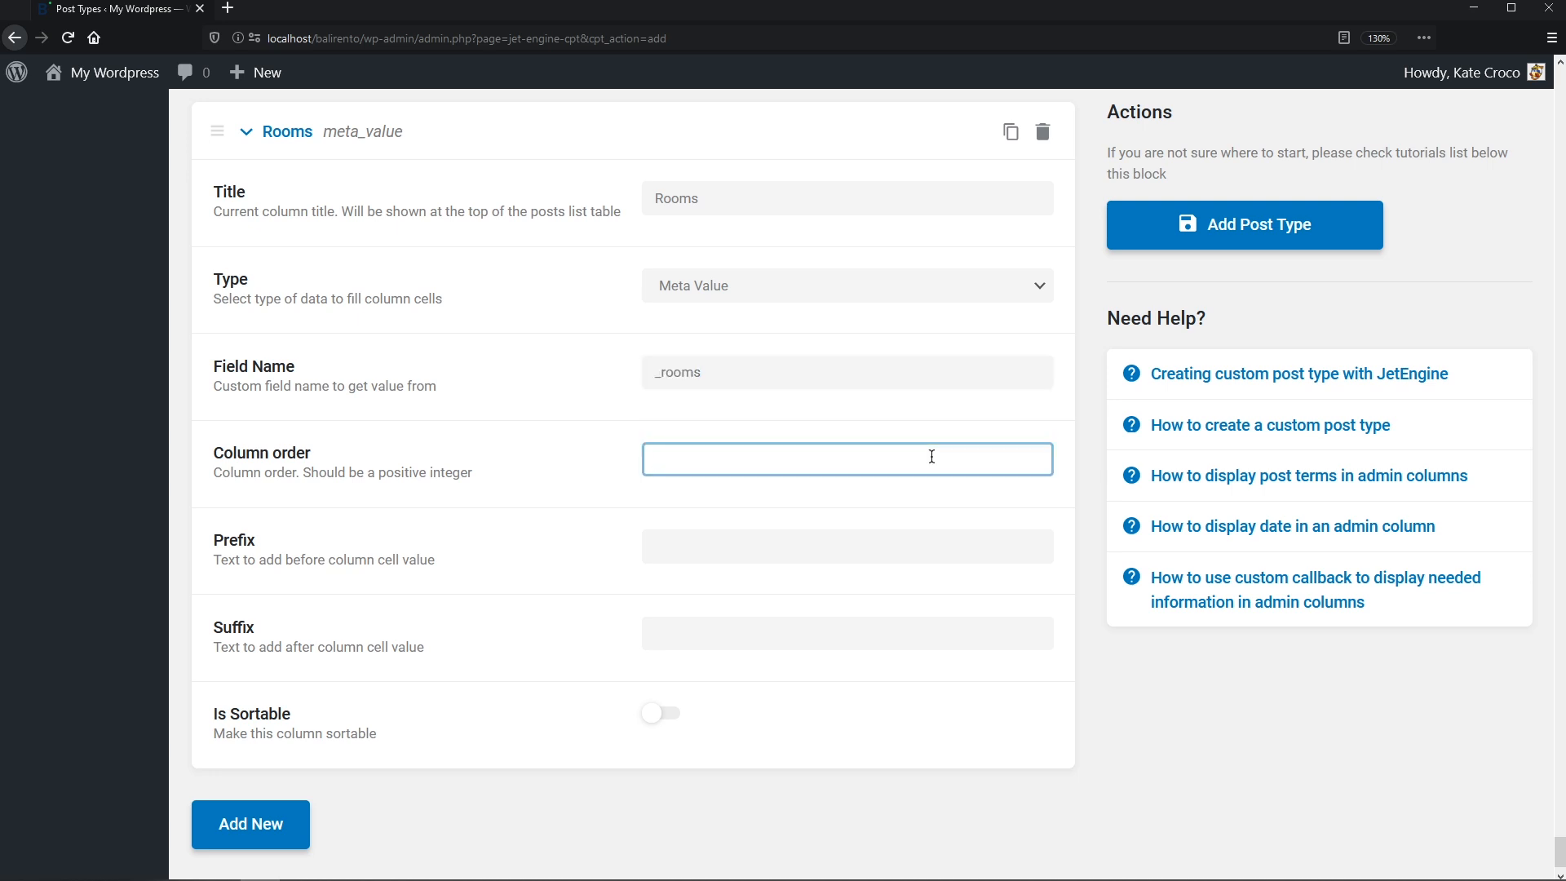
type("2")
left_click(676, 715)
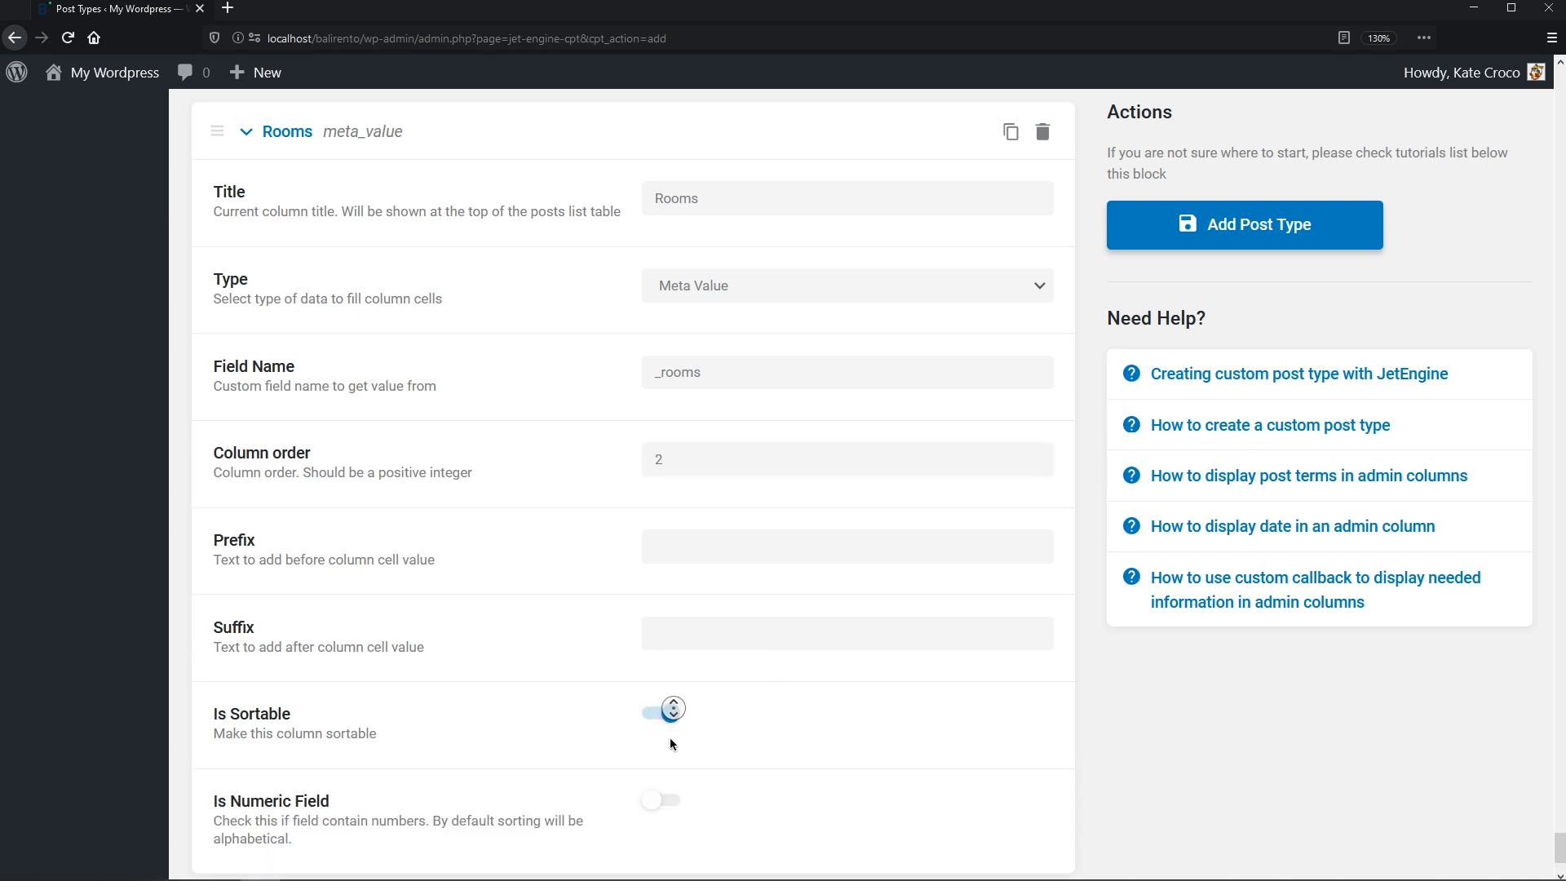
scroll(669, 737, "down", 2)
left_click(1221, 242)
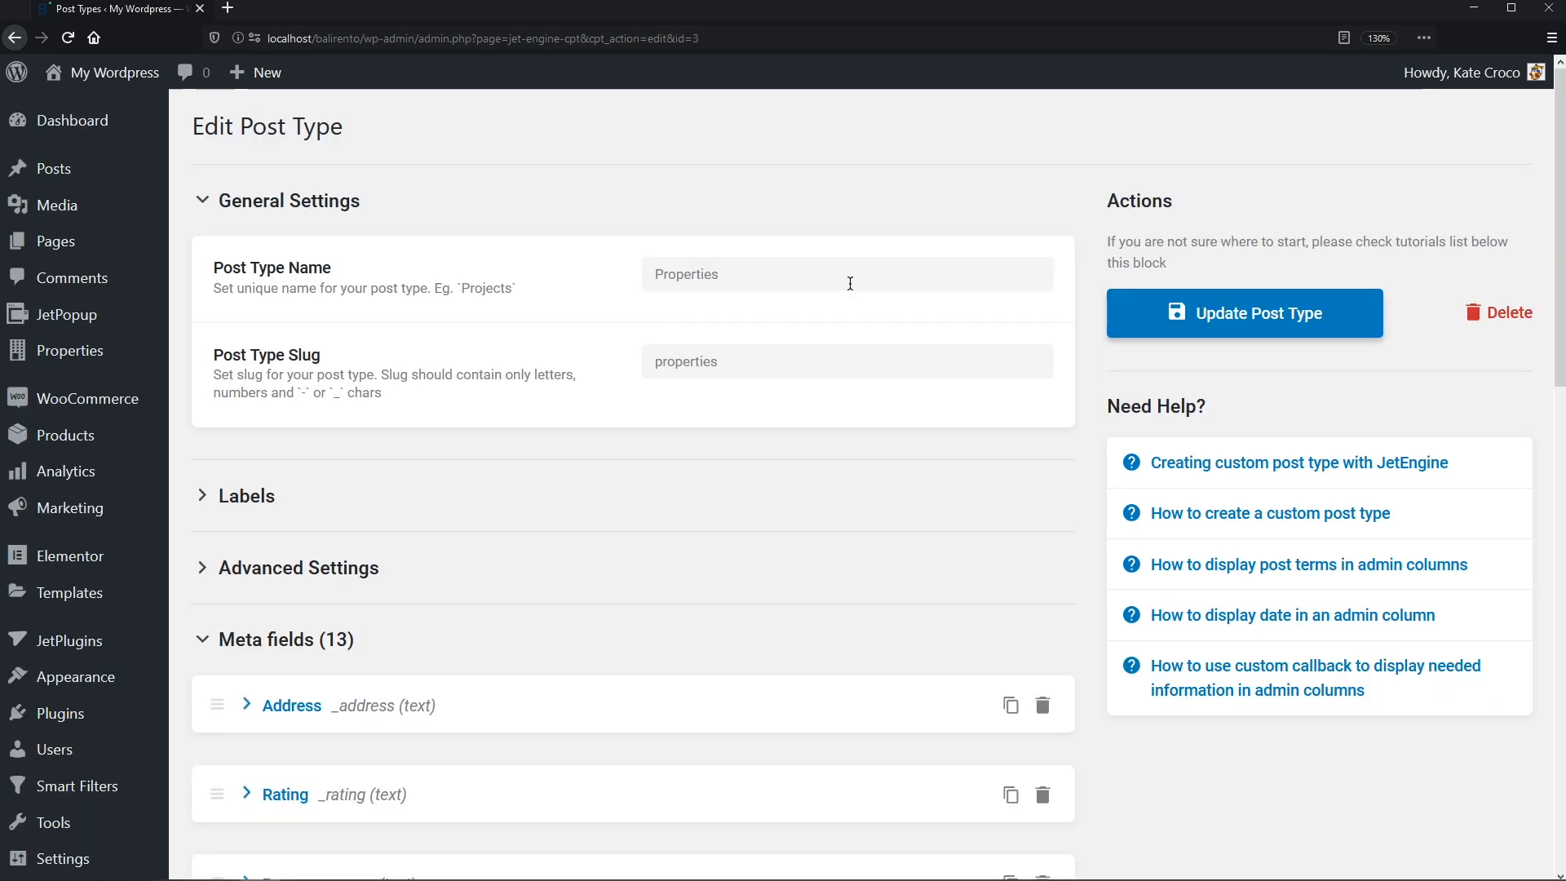
mouse_move(131, 353)
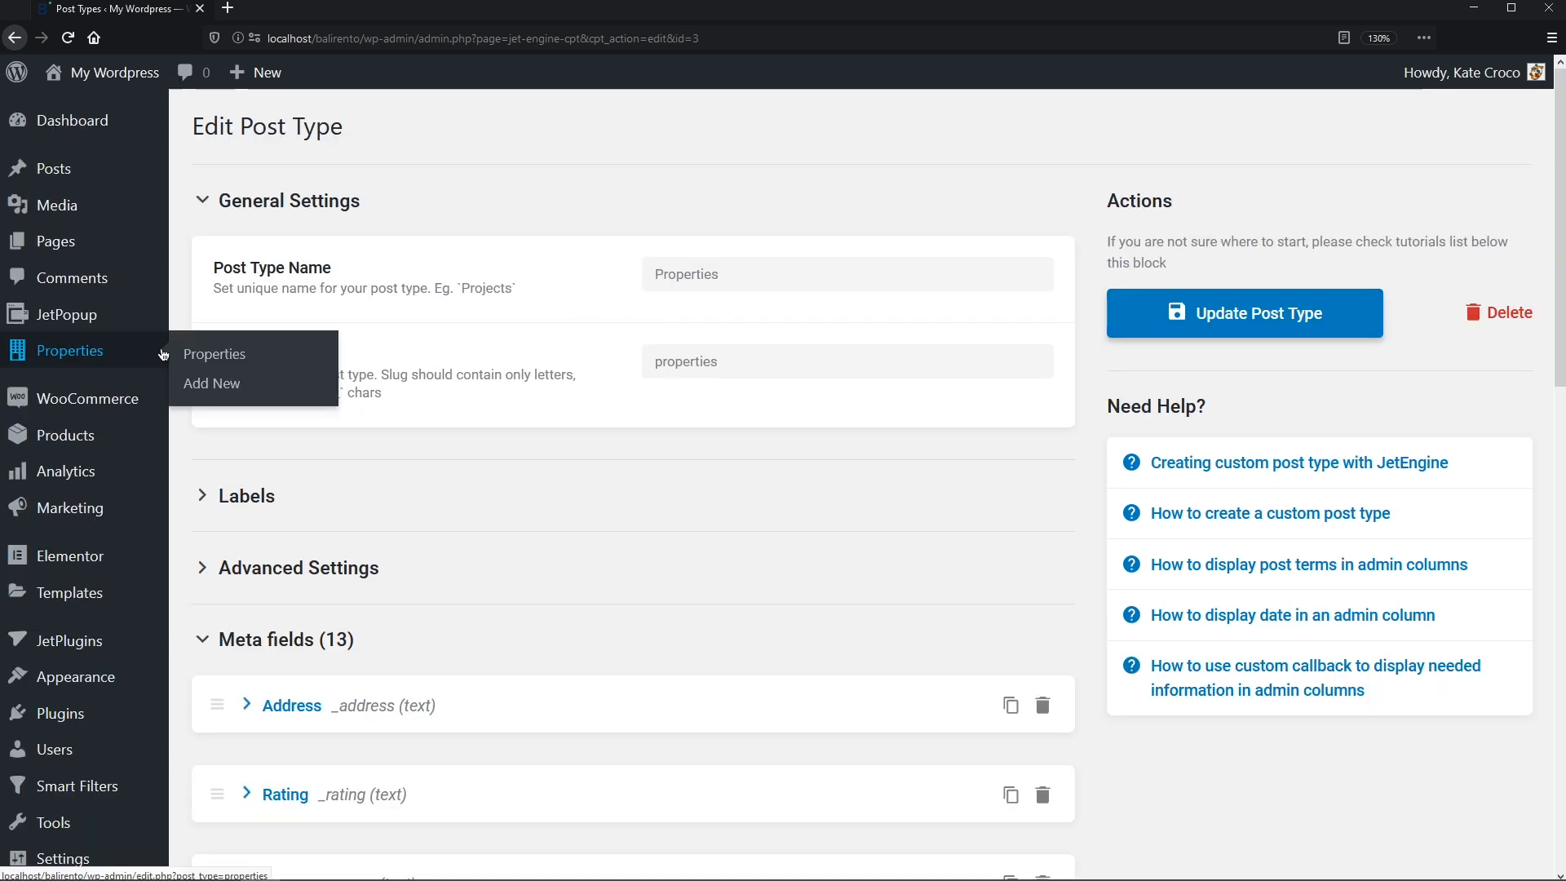
left_click(194, 355)
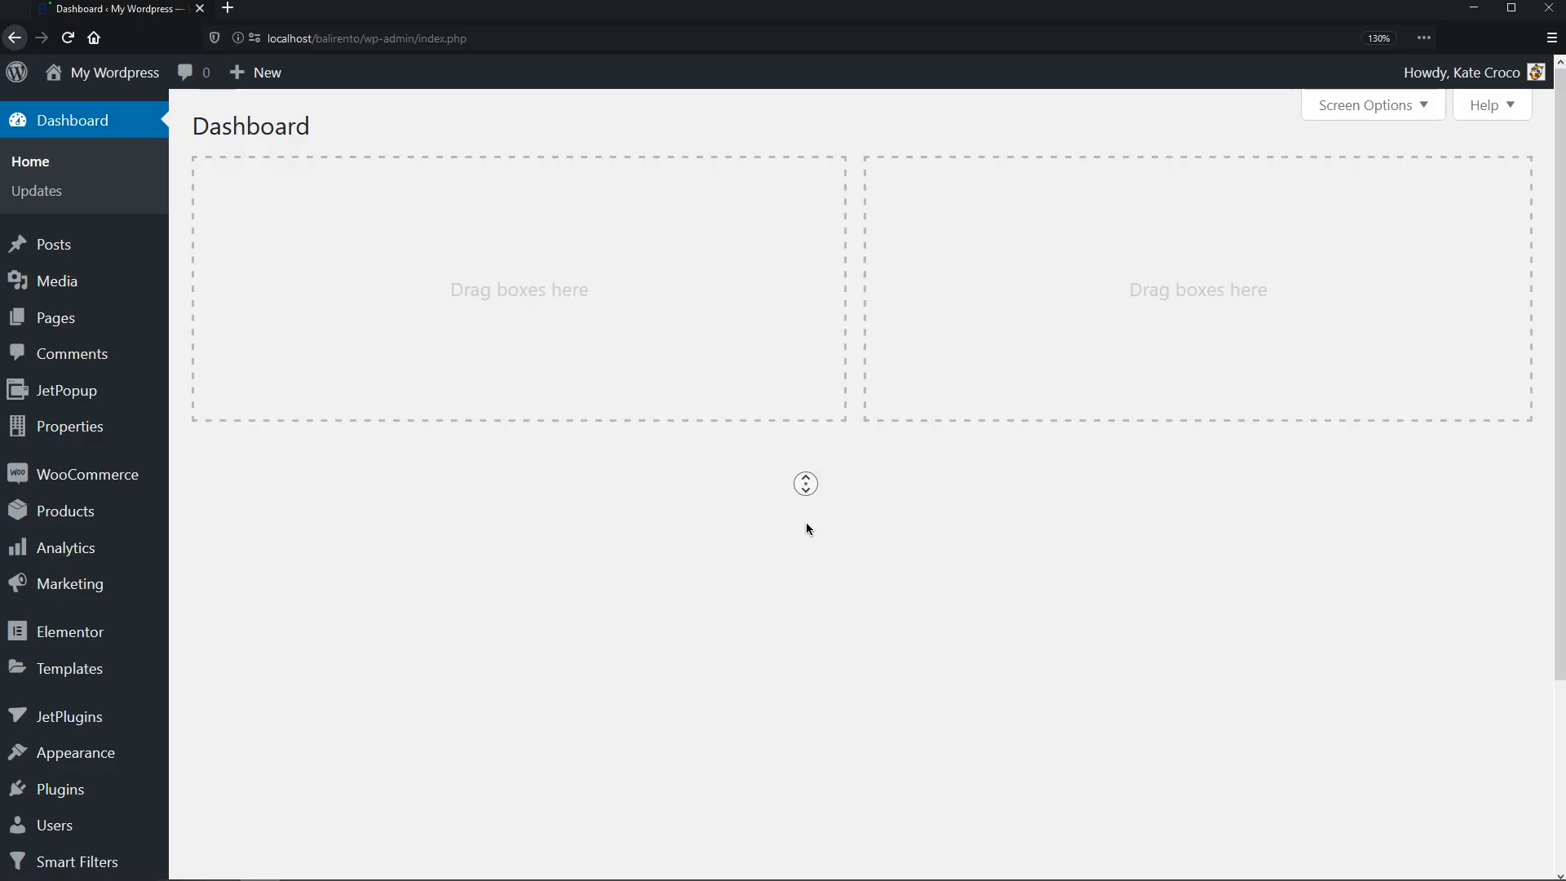
- Create a new JetEngine taxonomy named Property type attached to the Properties post type
scroll(804, 538, "down", 3)
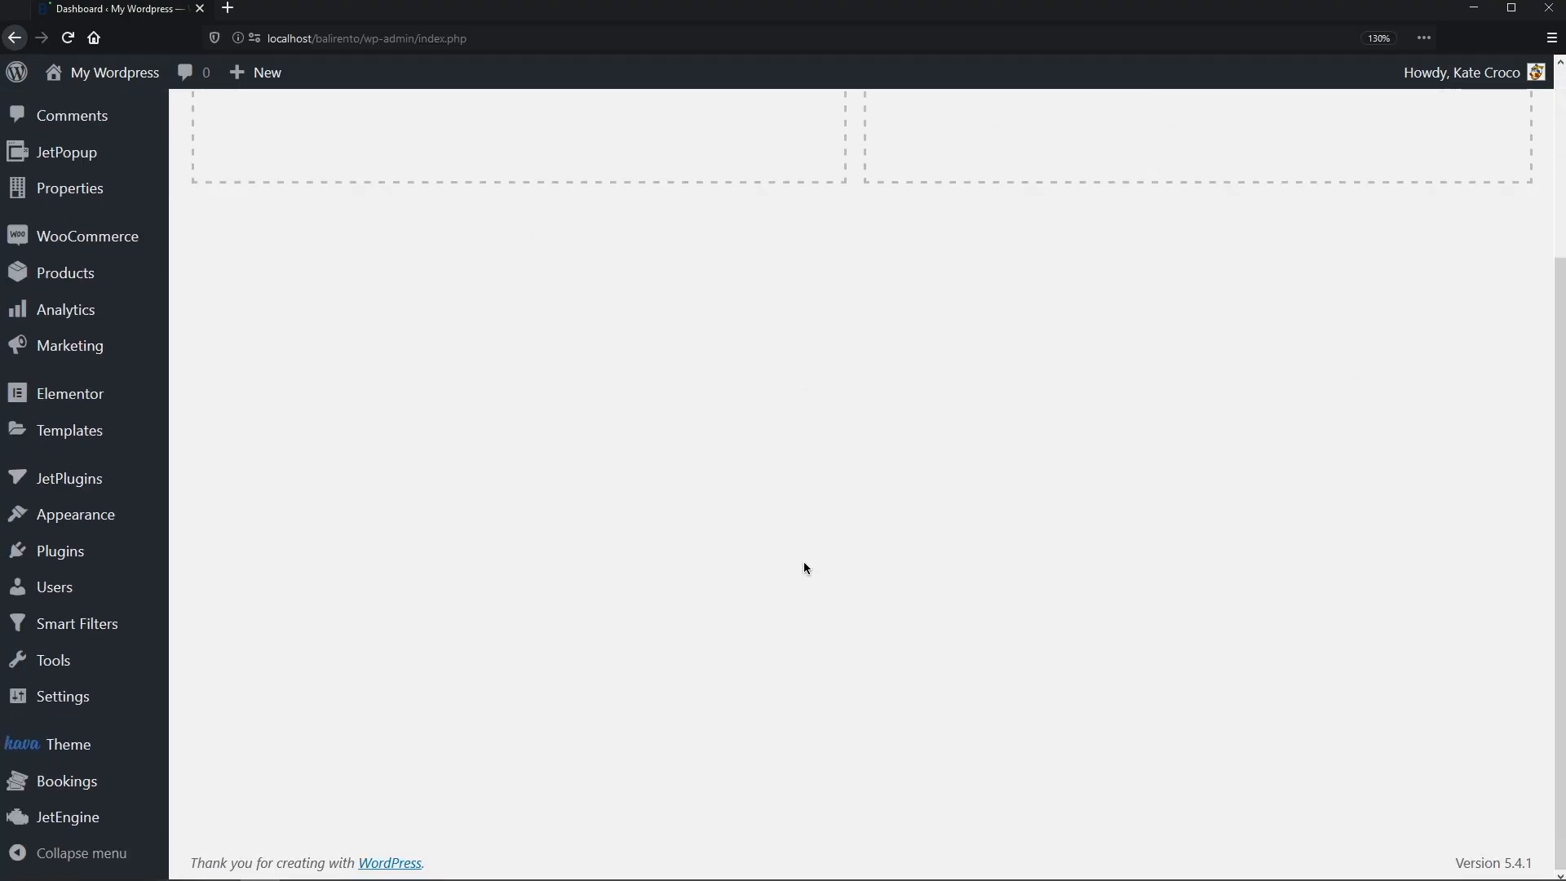
mouse_move(145, 816)
left_click(250, 655)
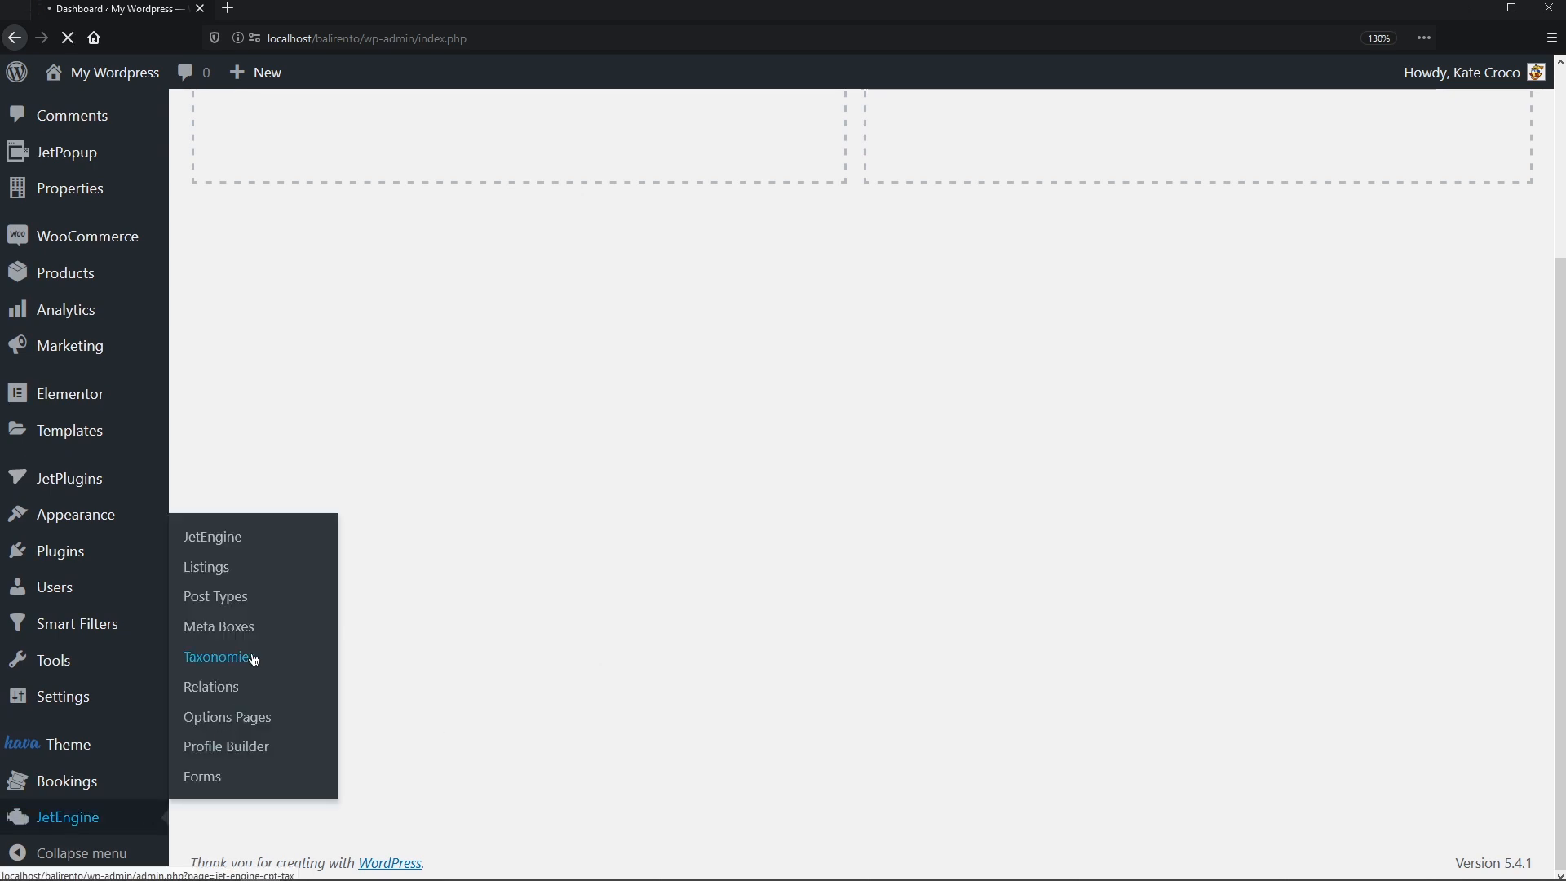
left_click(496, 130)
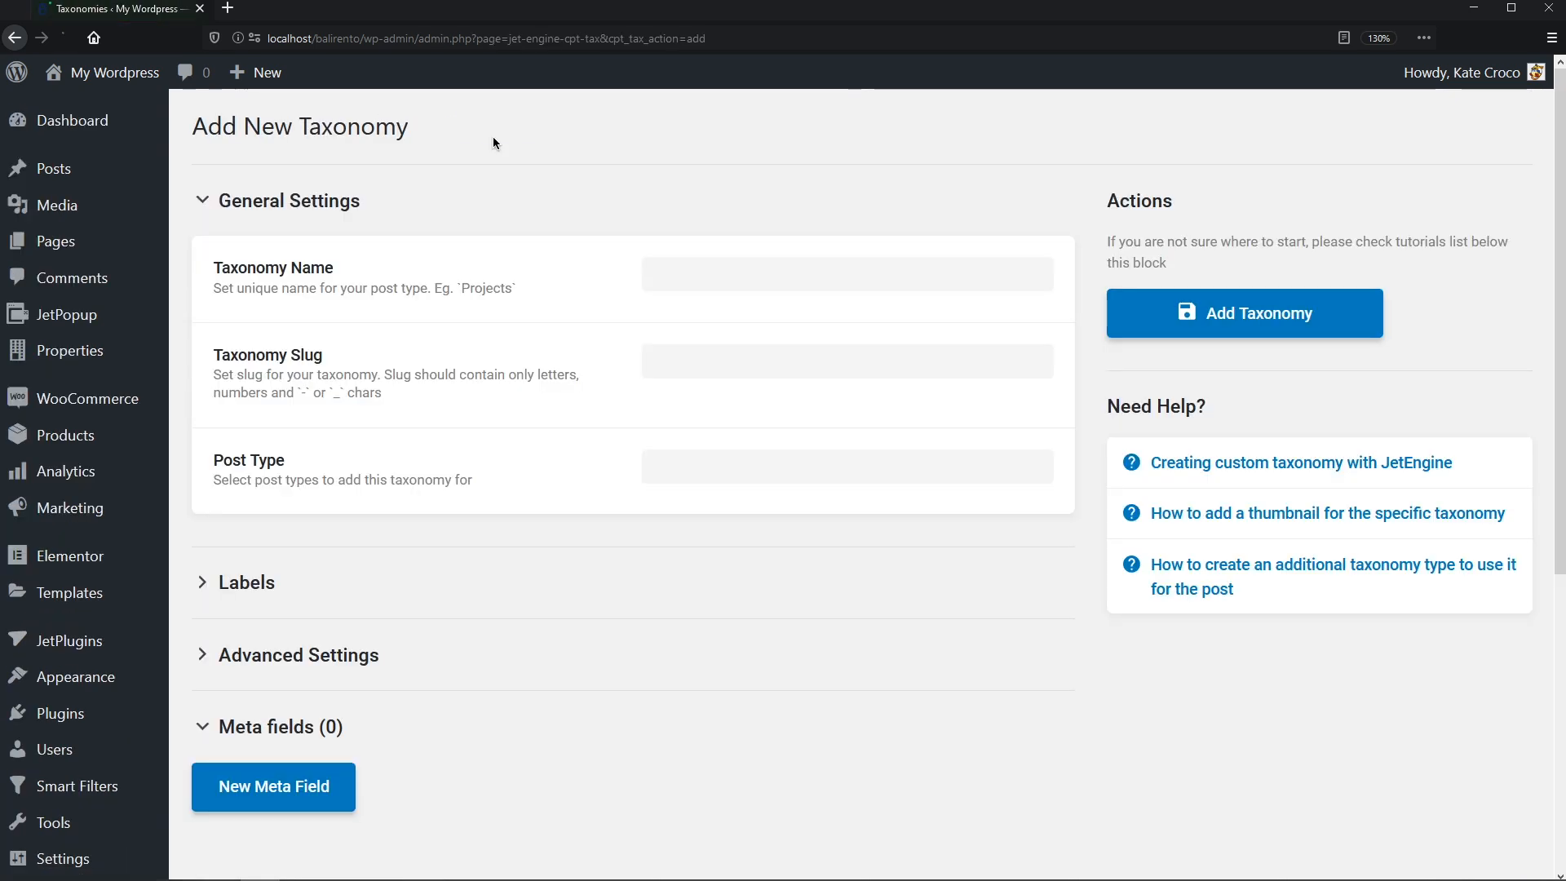
left_click(673, 274)
type("Property type")
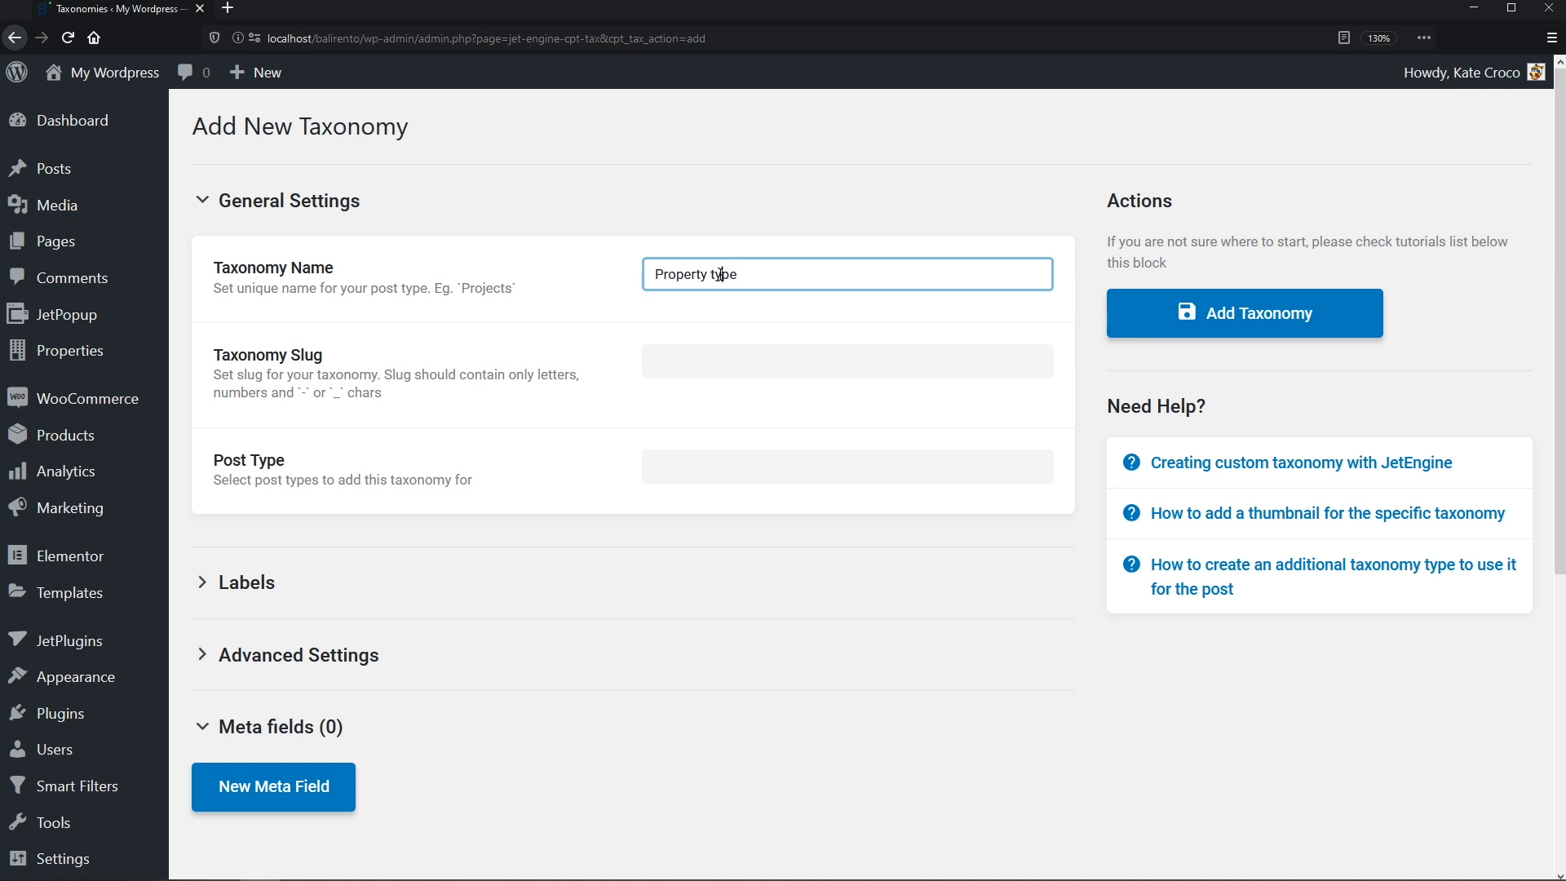
left_click(798, 454)
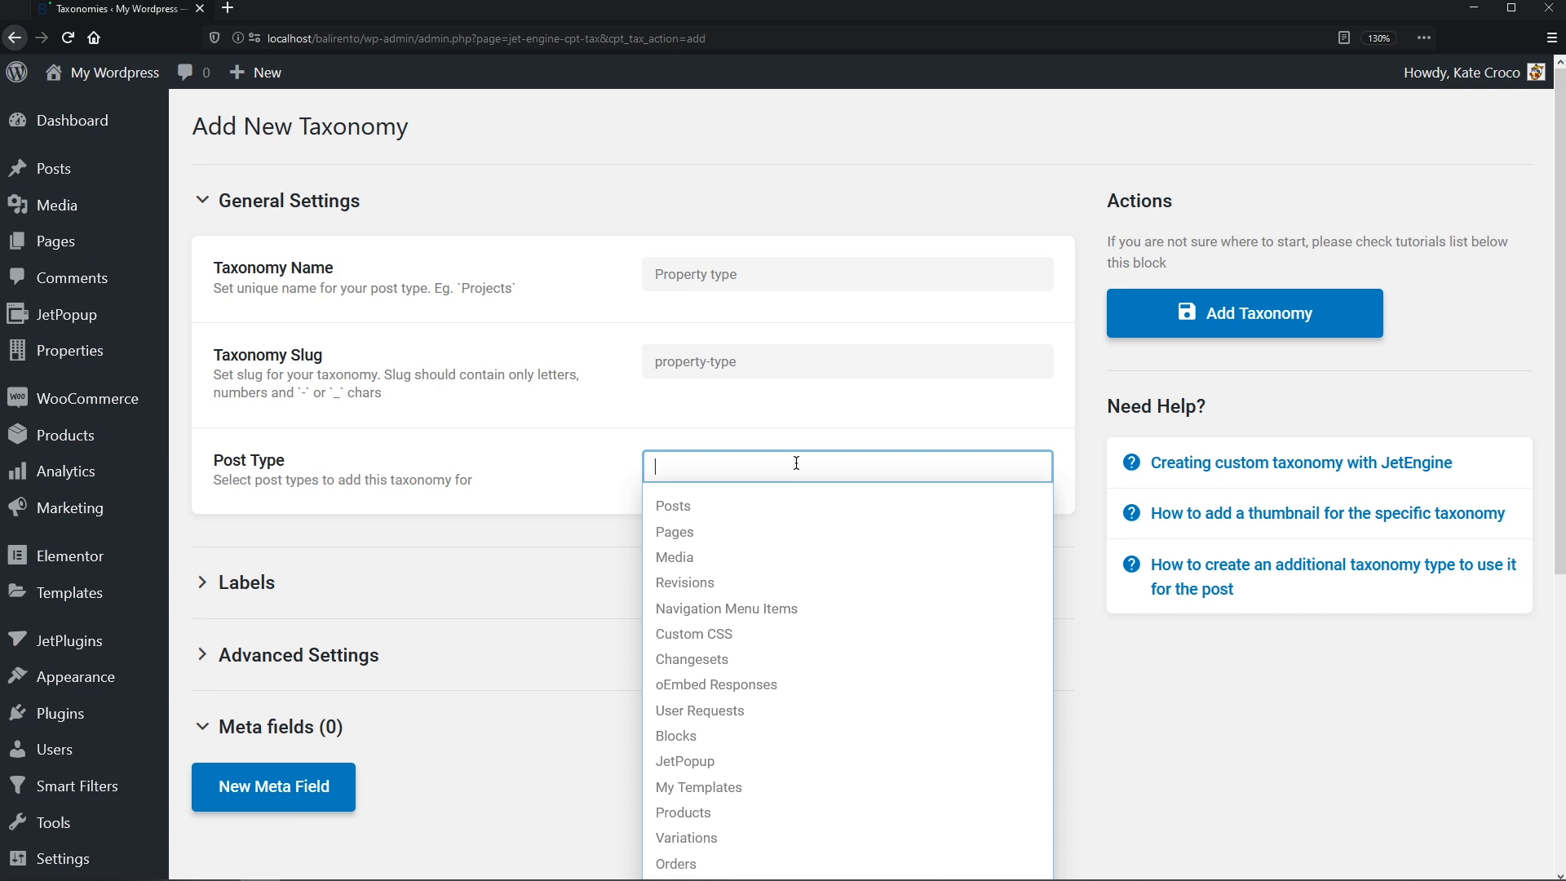
middle_click(796, 462)
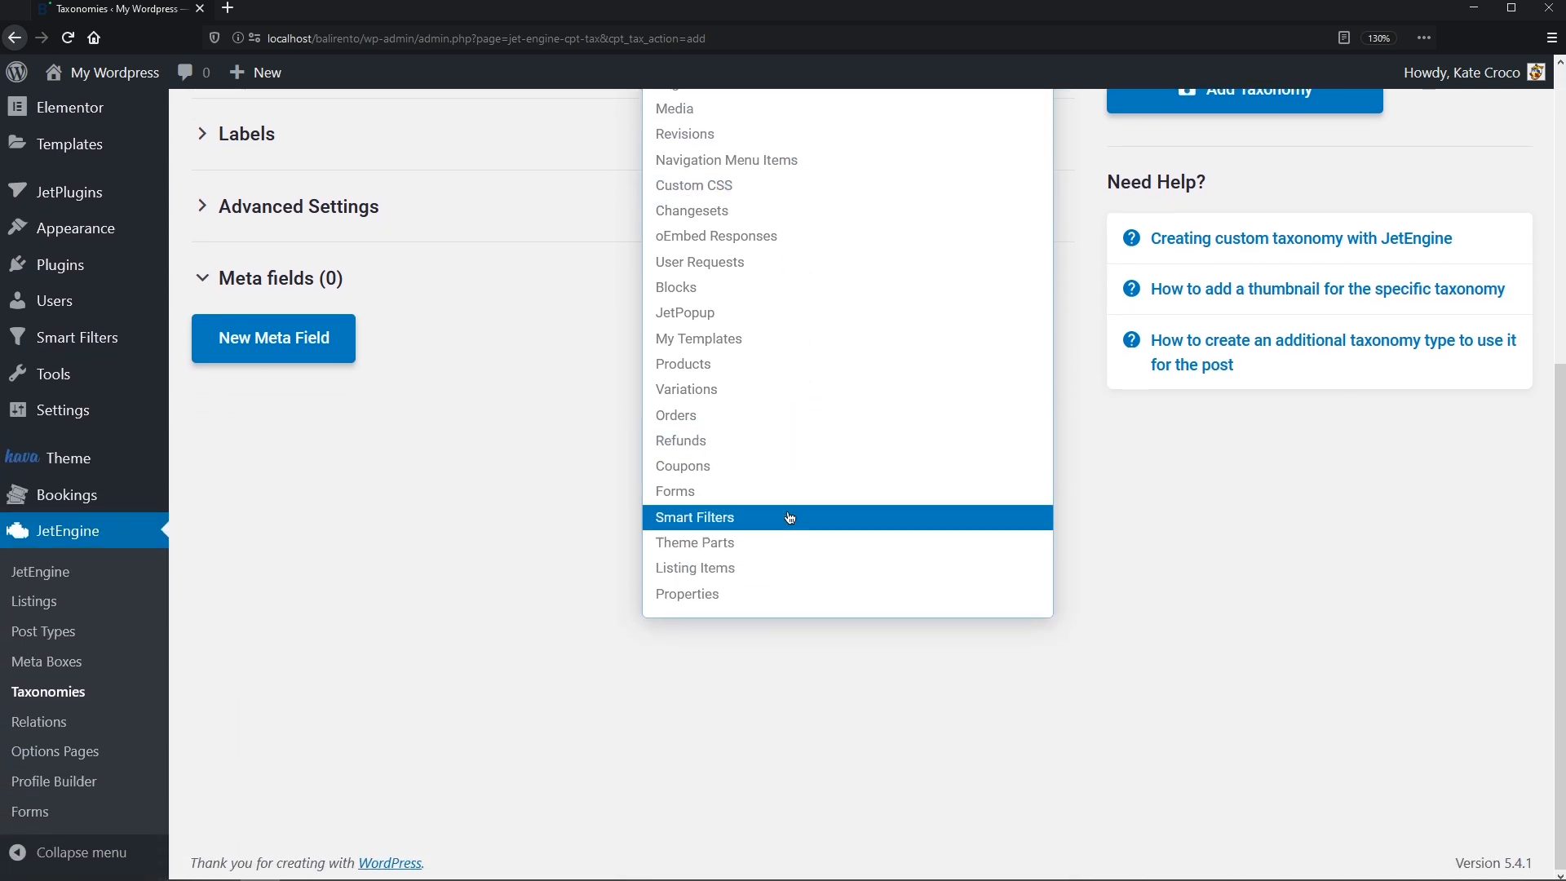
left_click(761, 594)
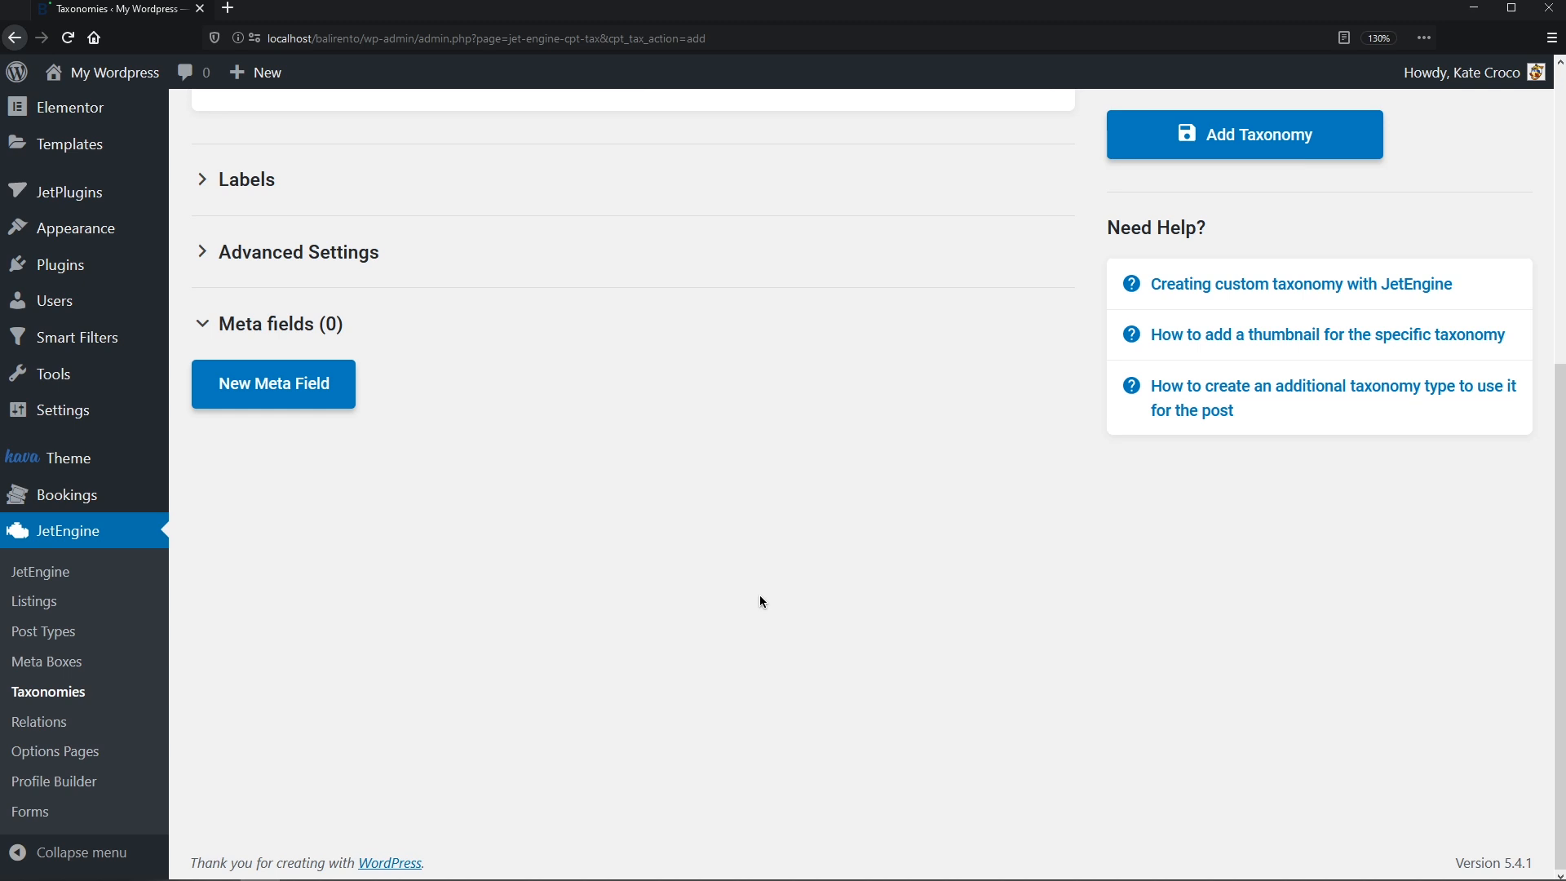
- Give the taxonomy a Thumbnail Media meta field with ID _thumbnail and save it
left_click(349, 393)
left_click(672, 455)
type("Thumbnail")
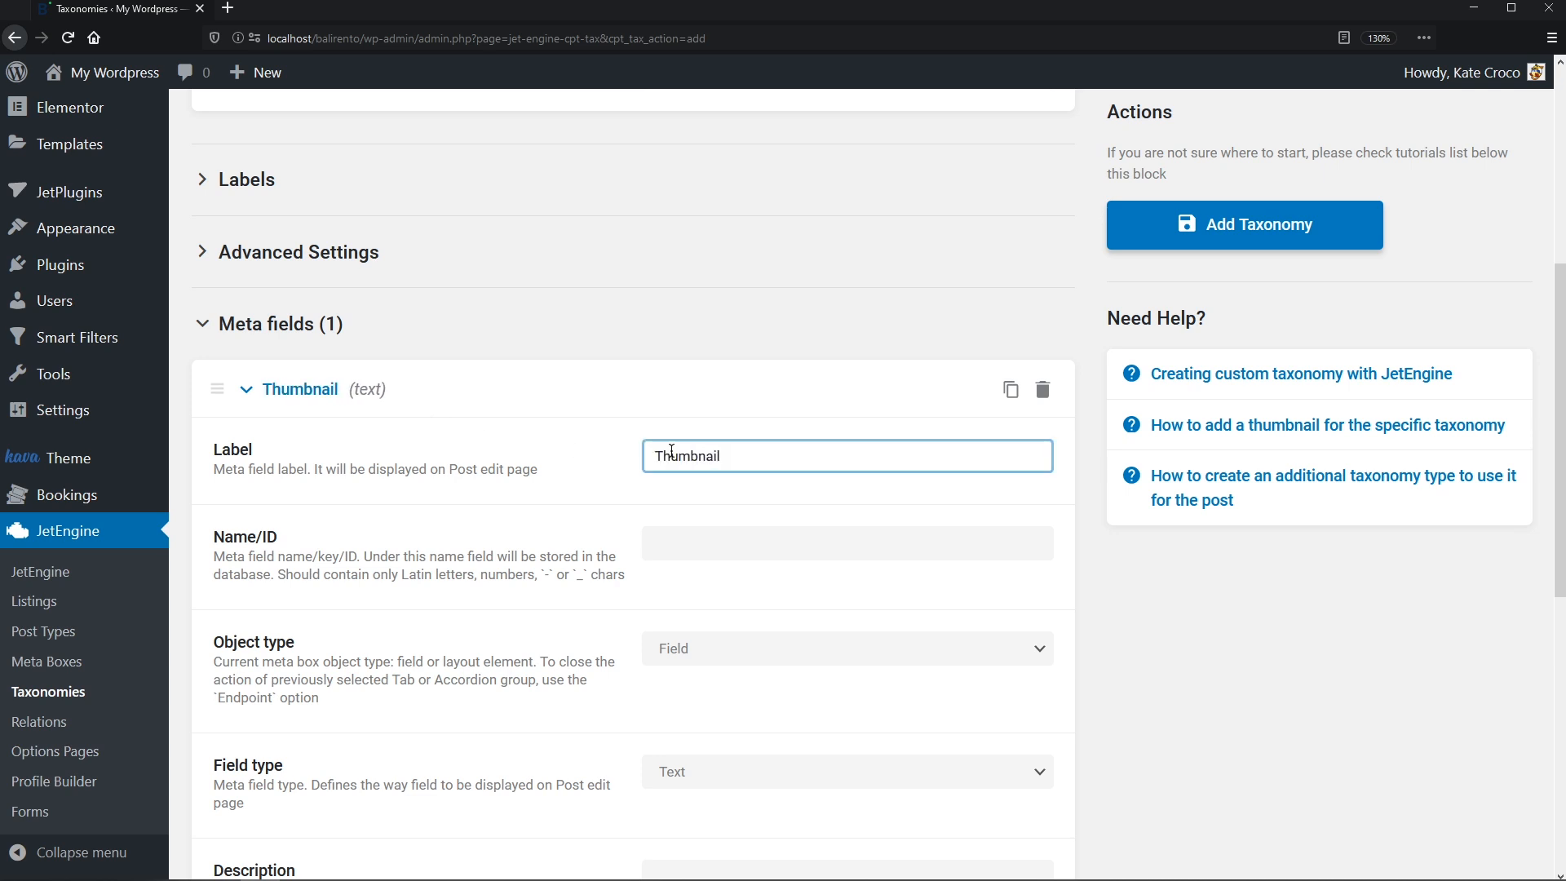
left_click(688, 542)
type("_thumbnail")
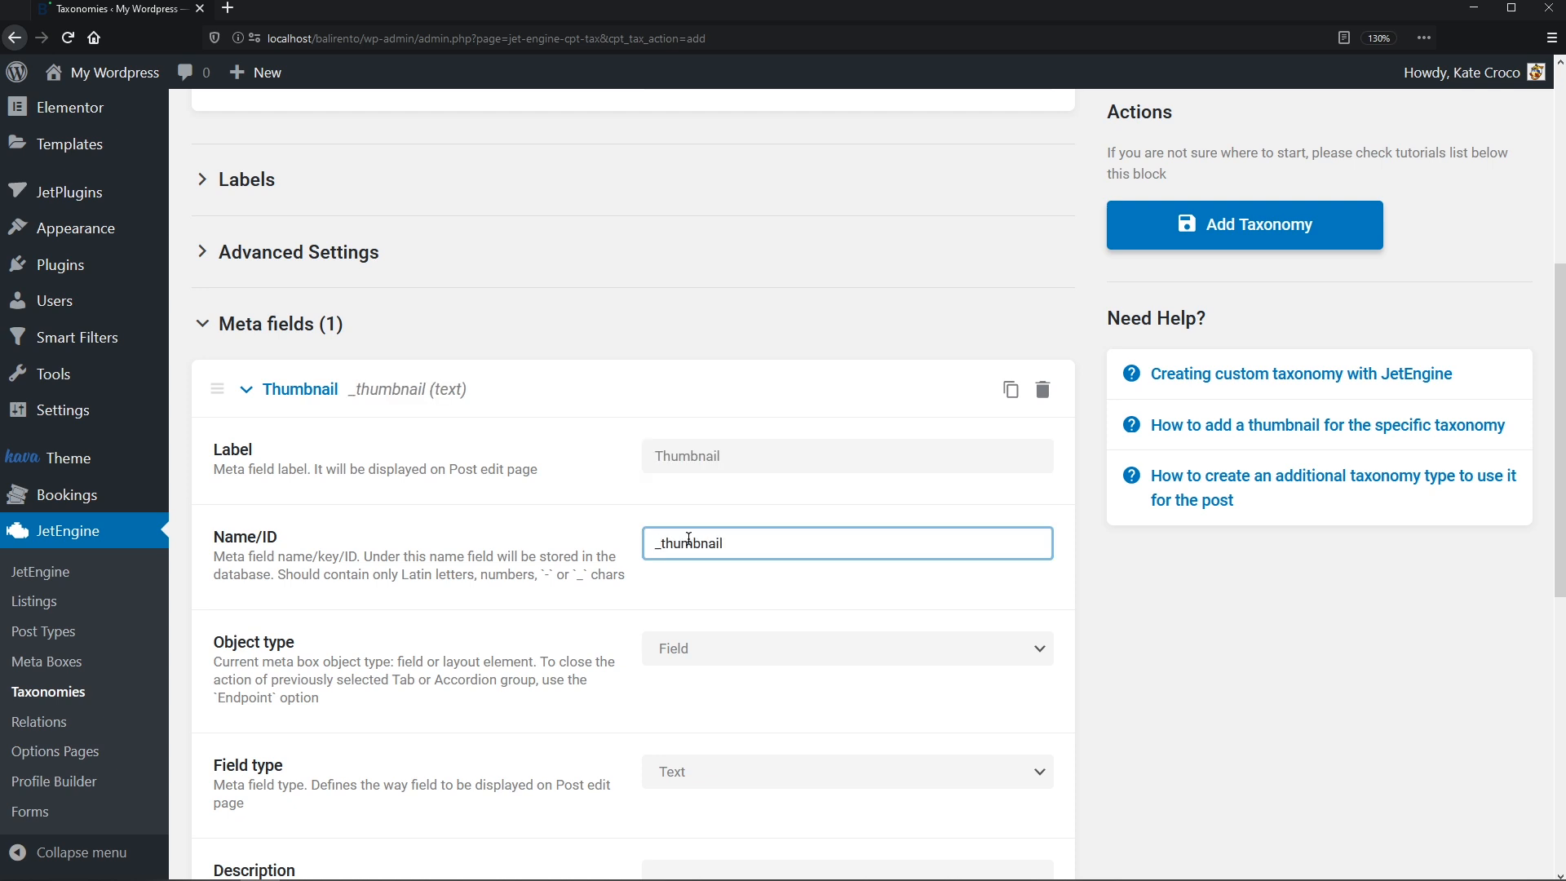
scroll(688, 574, "down", 4)
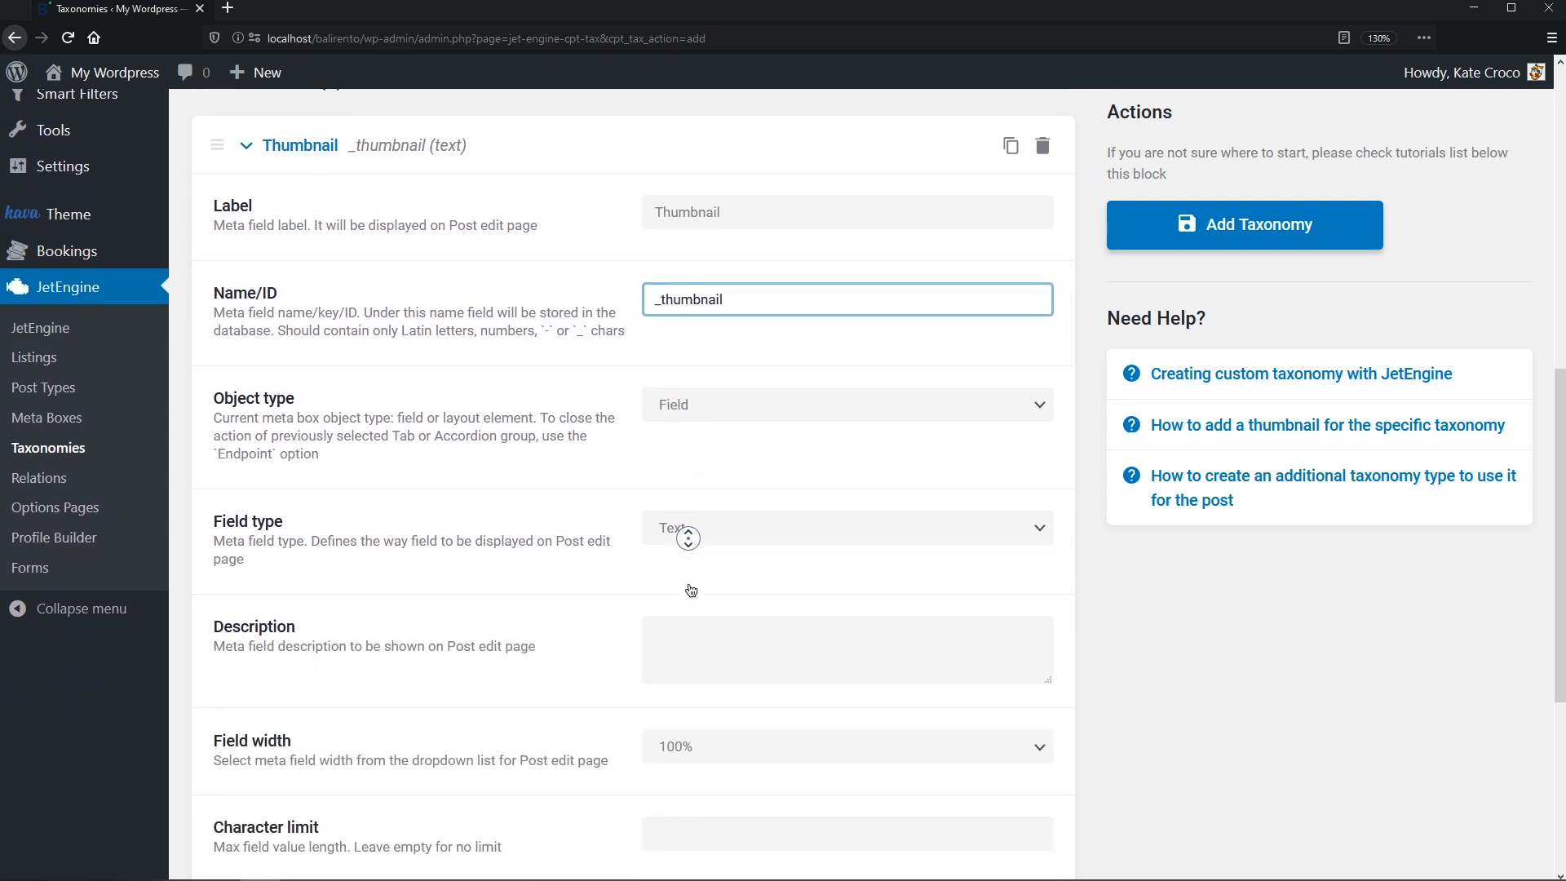
left_click(1034, 433)
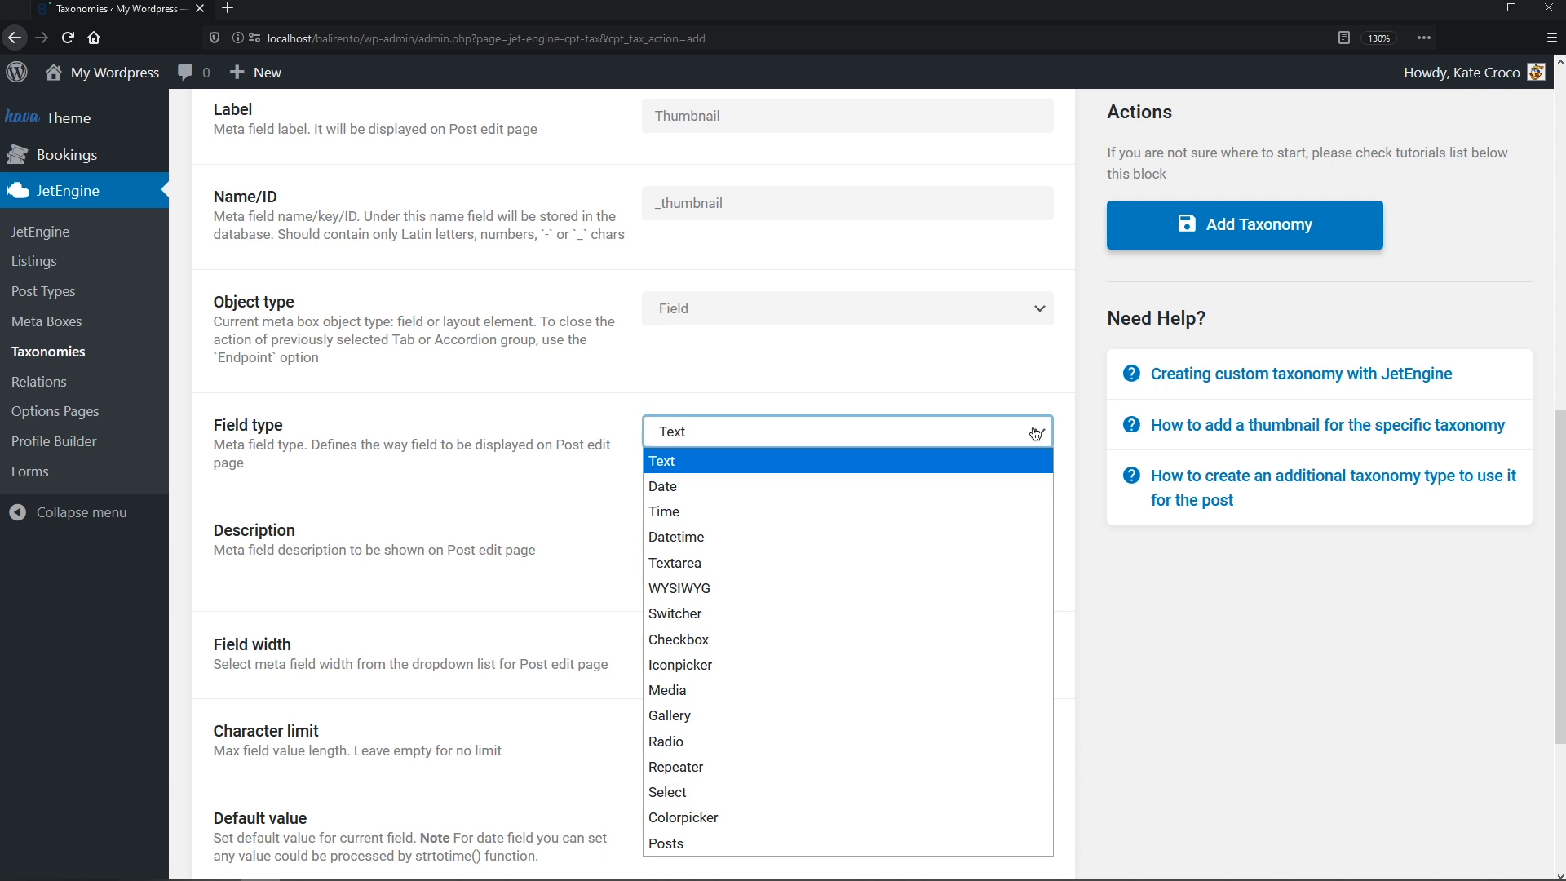
left_click(957, 690)
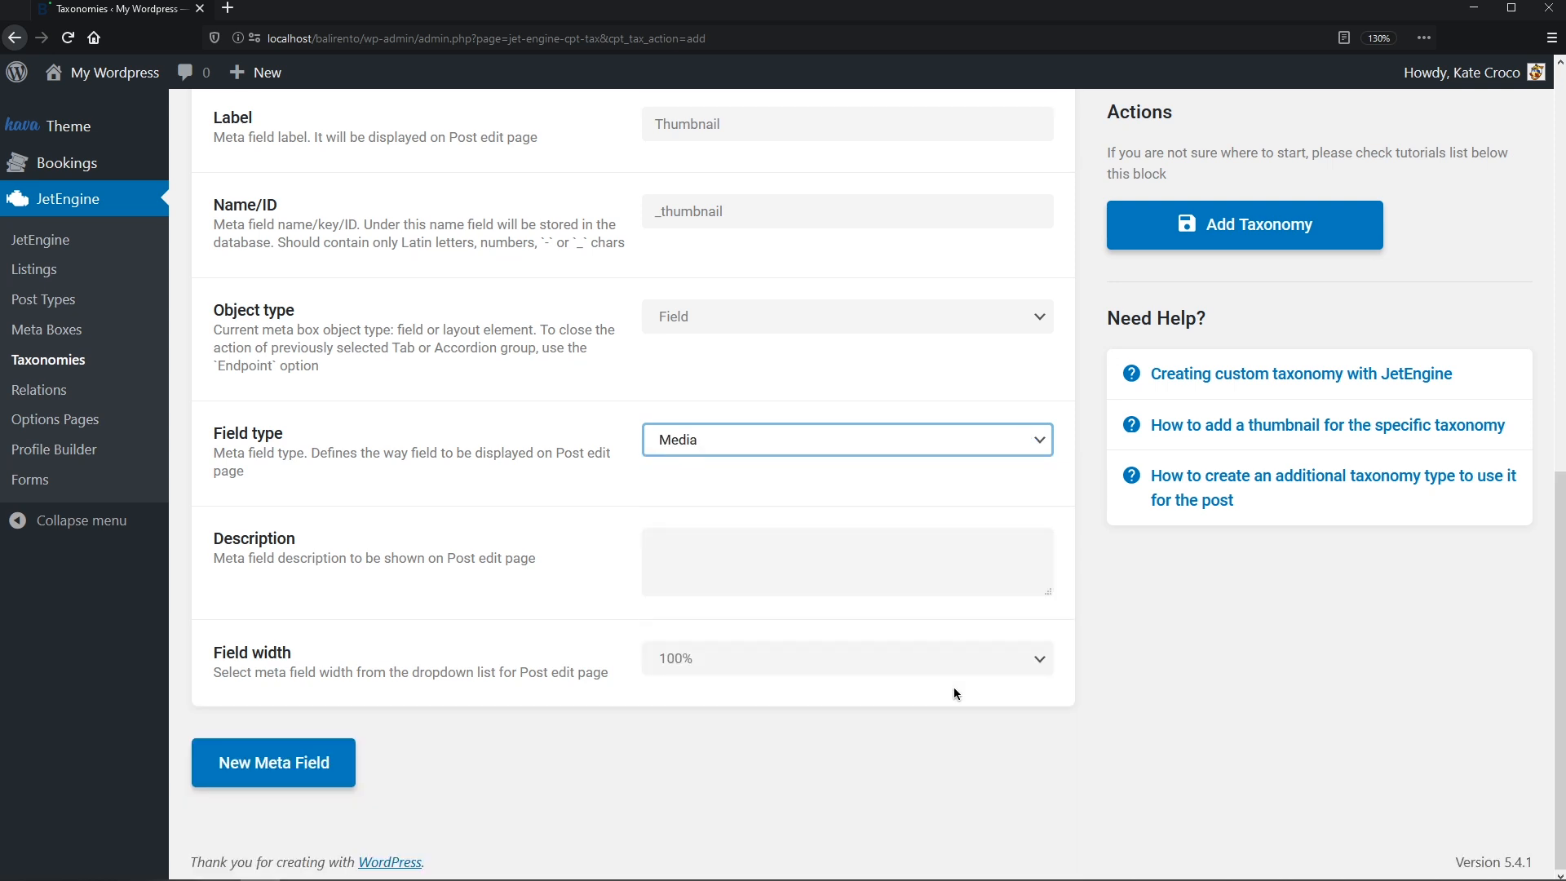
left_click(1261, 223)
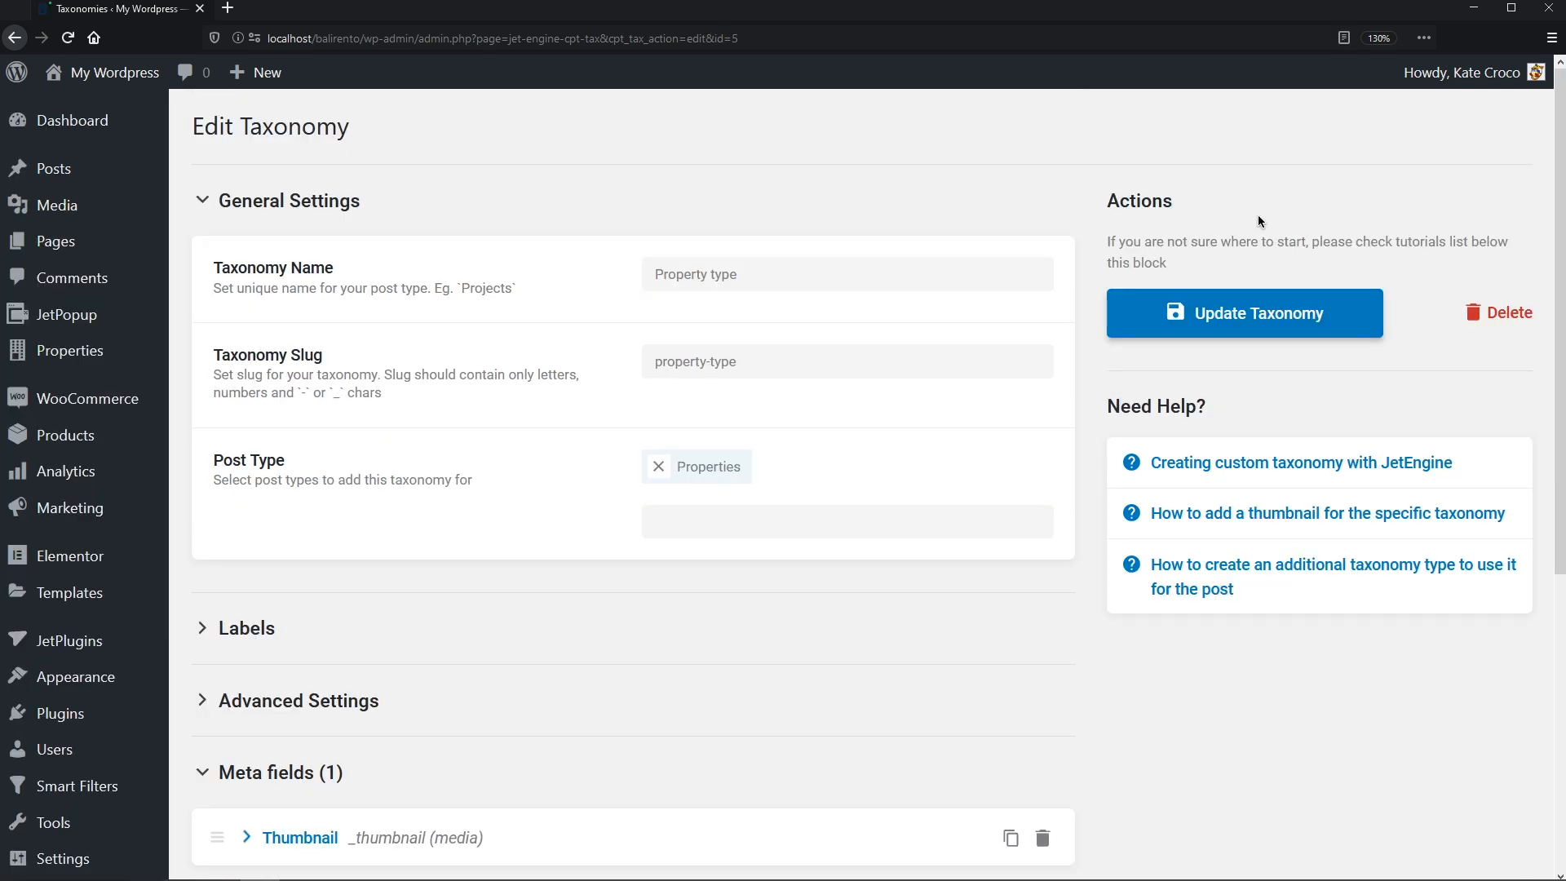
- Add the Villas property type term (slug villas) with the house-with-pool image as thumbnail
mouse_move(135, 349)
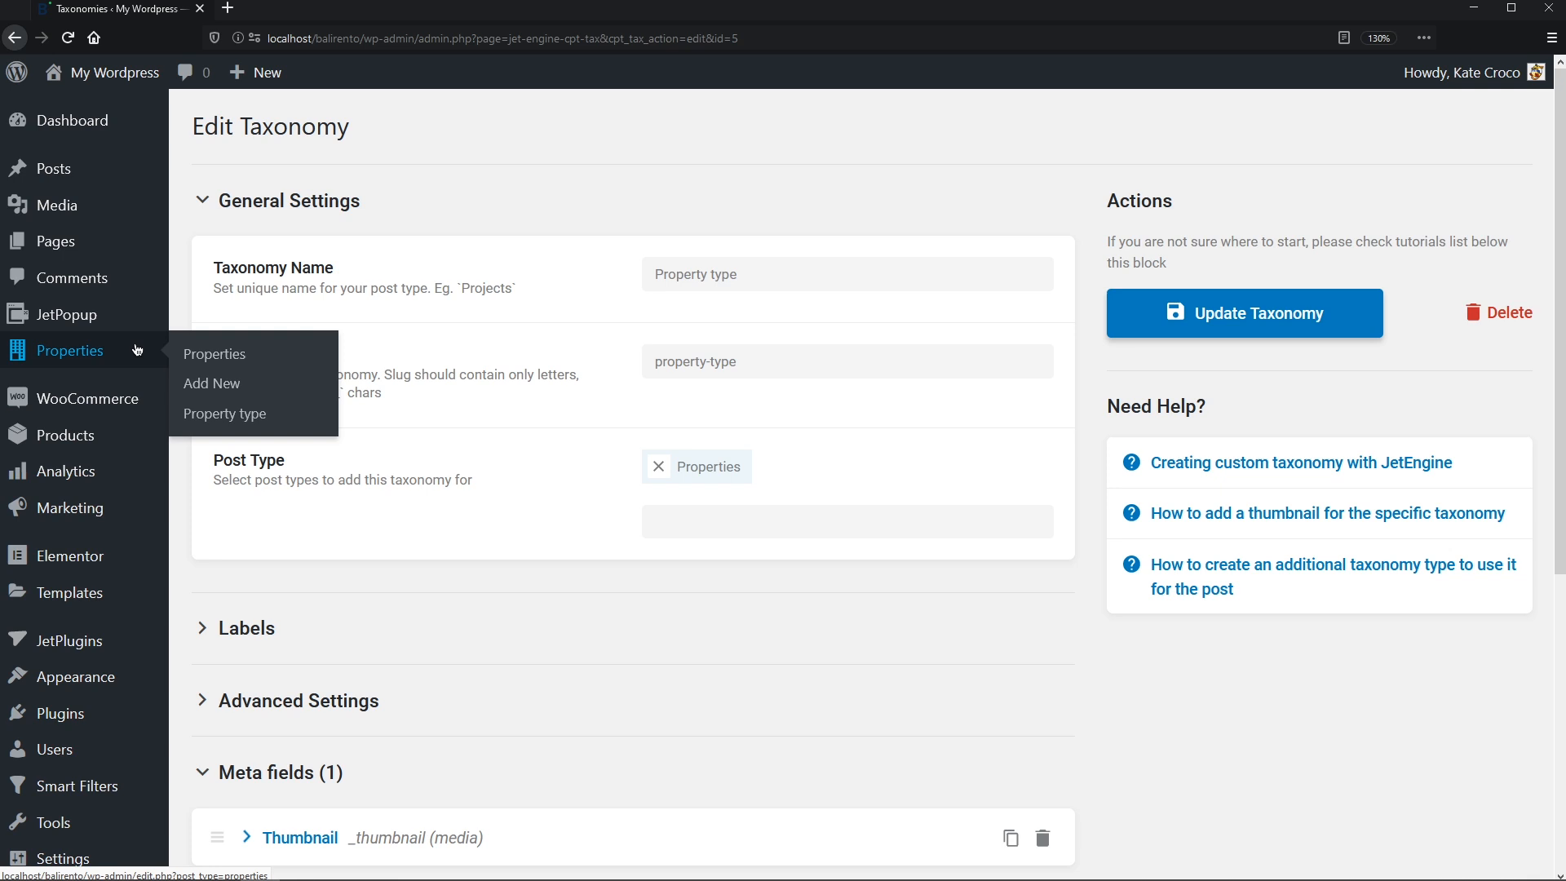
left_click(239, 413)
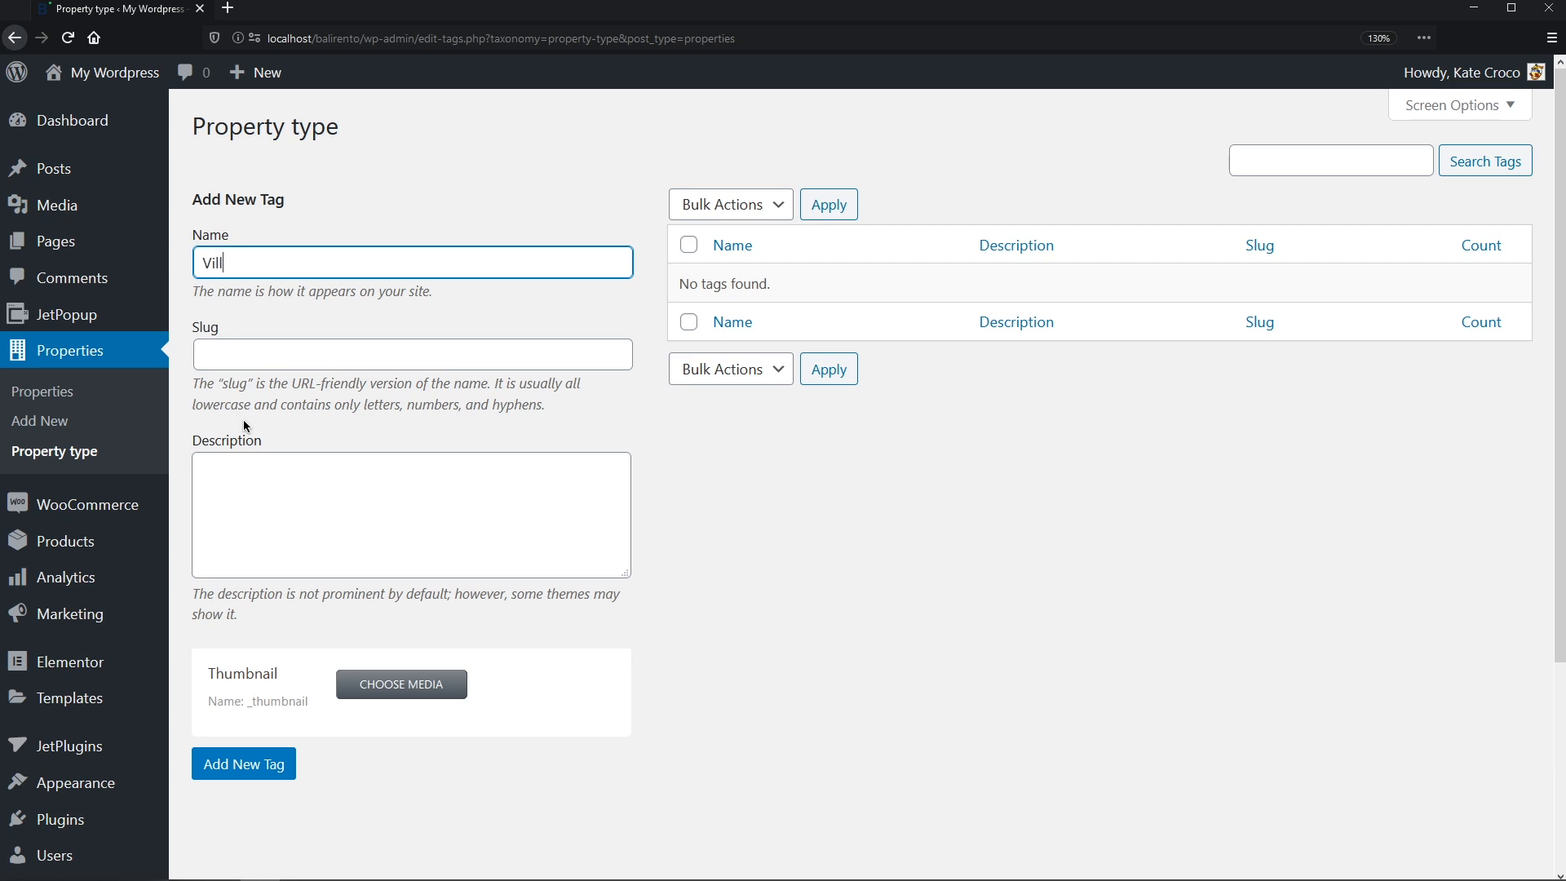
key("Tab")
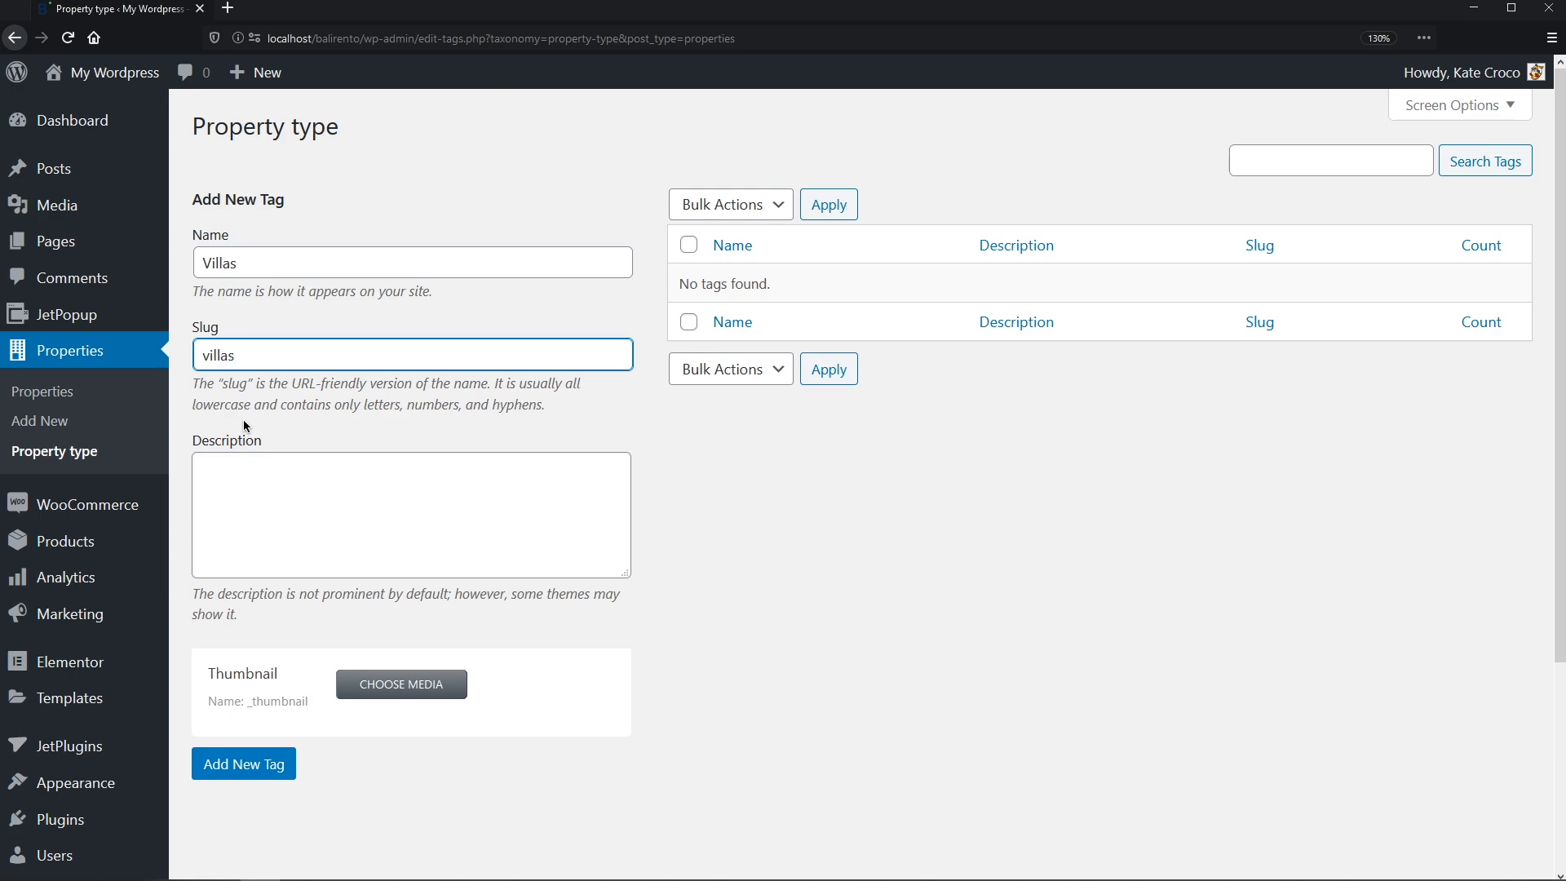
left_click(424, 672)
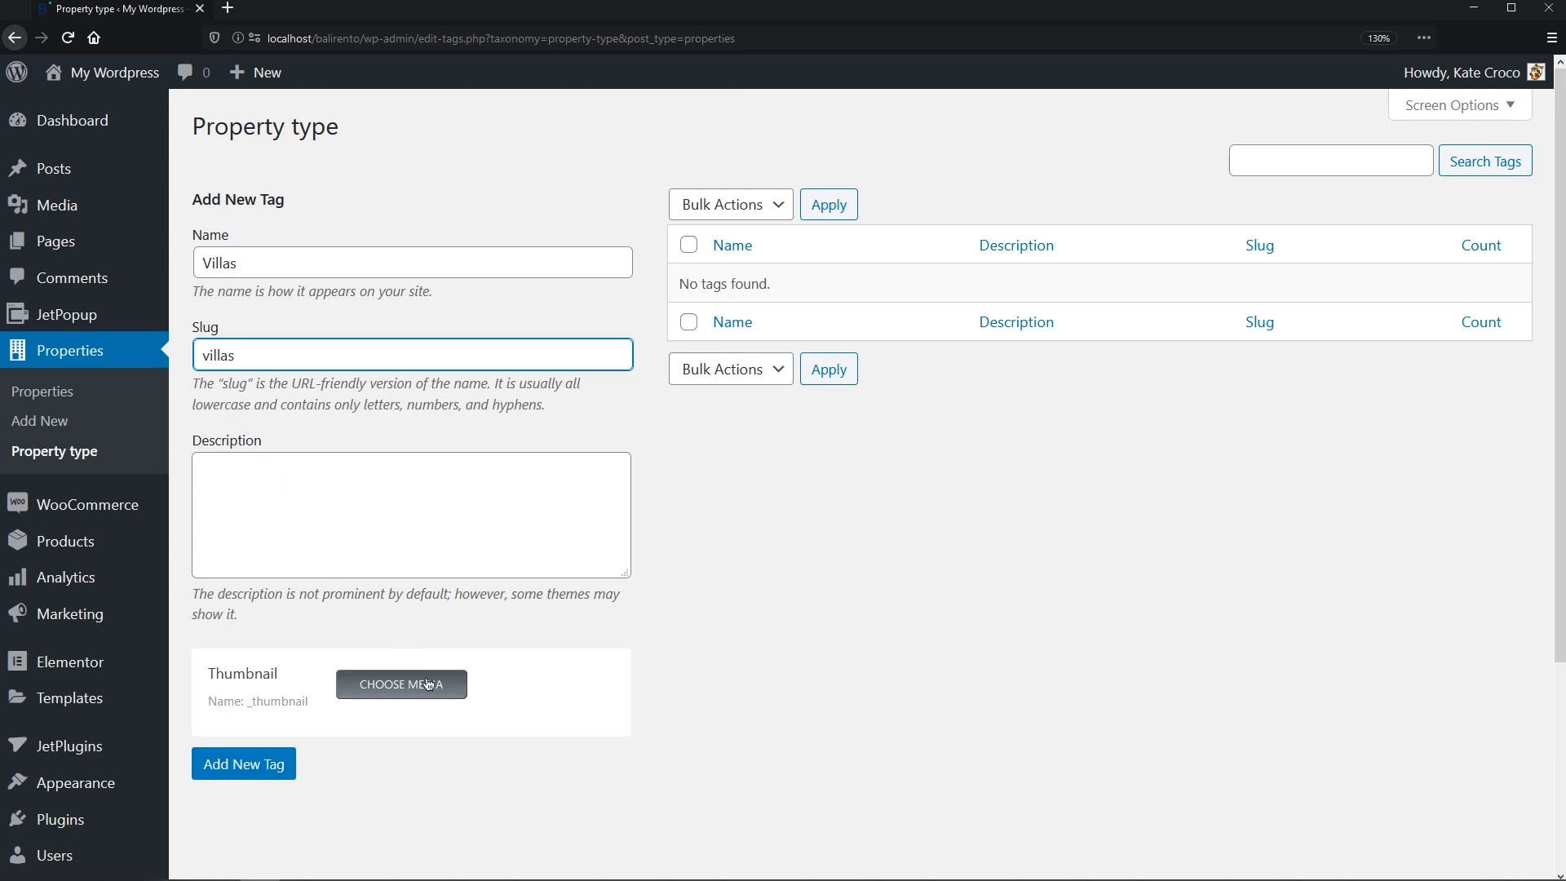
scroll(1190, 638, "down", 10)
scroll(1188, 639, "down", 10)
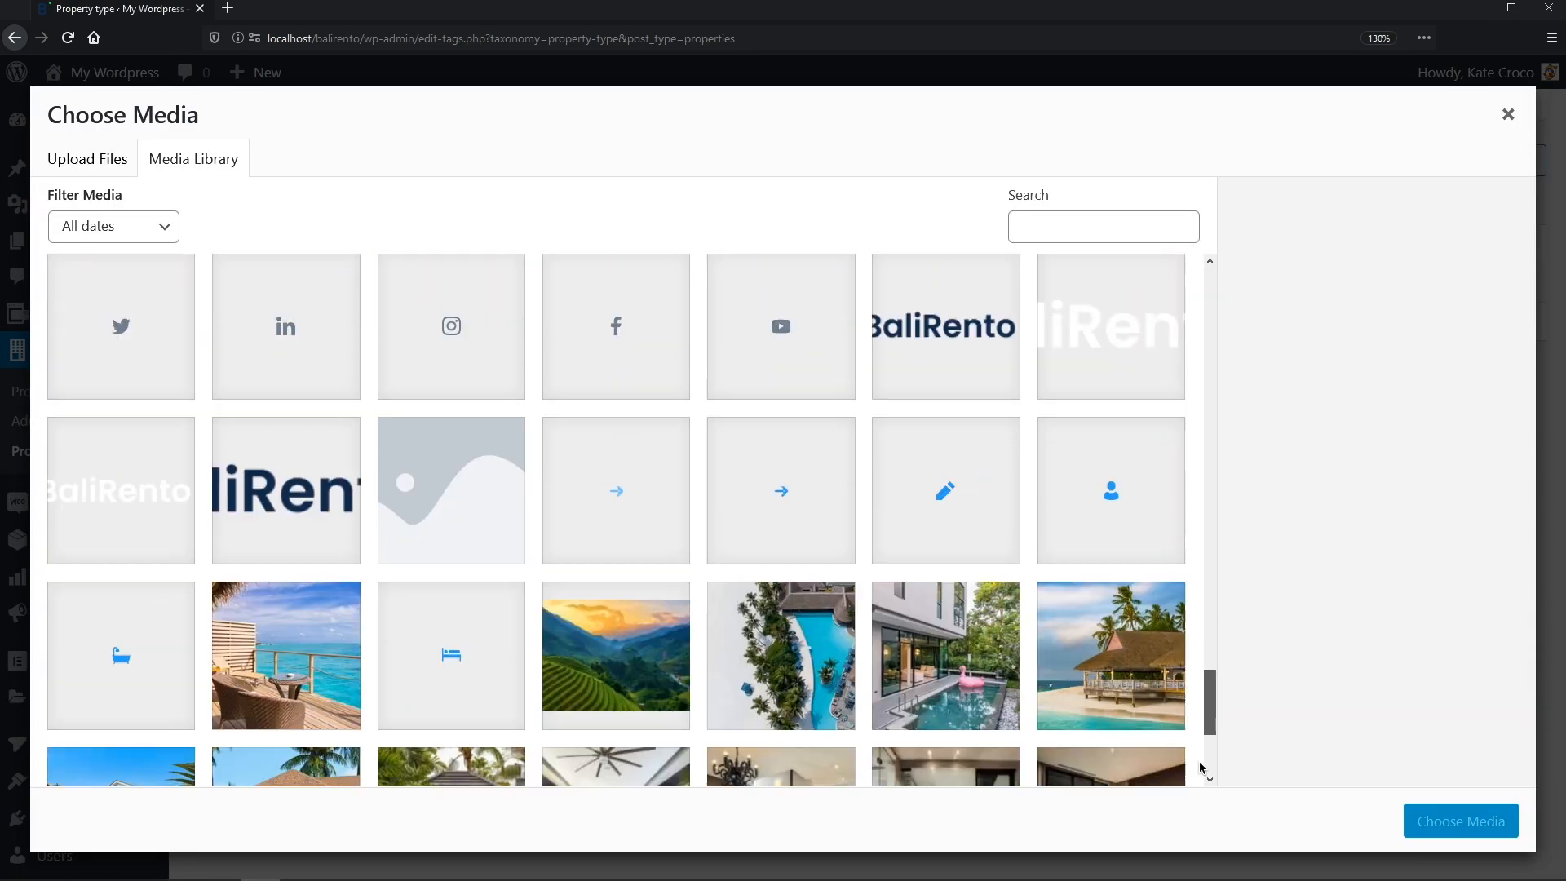
left_click(149, 607)
left_click(1425, 824)
scroll(1425, 831, "down", 1)
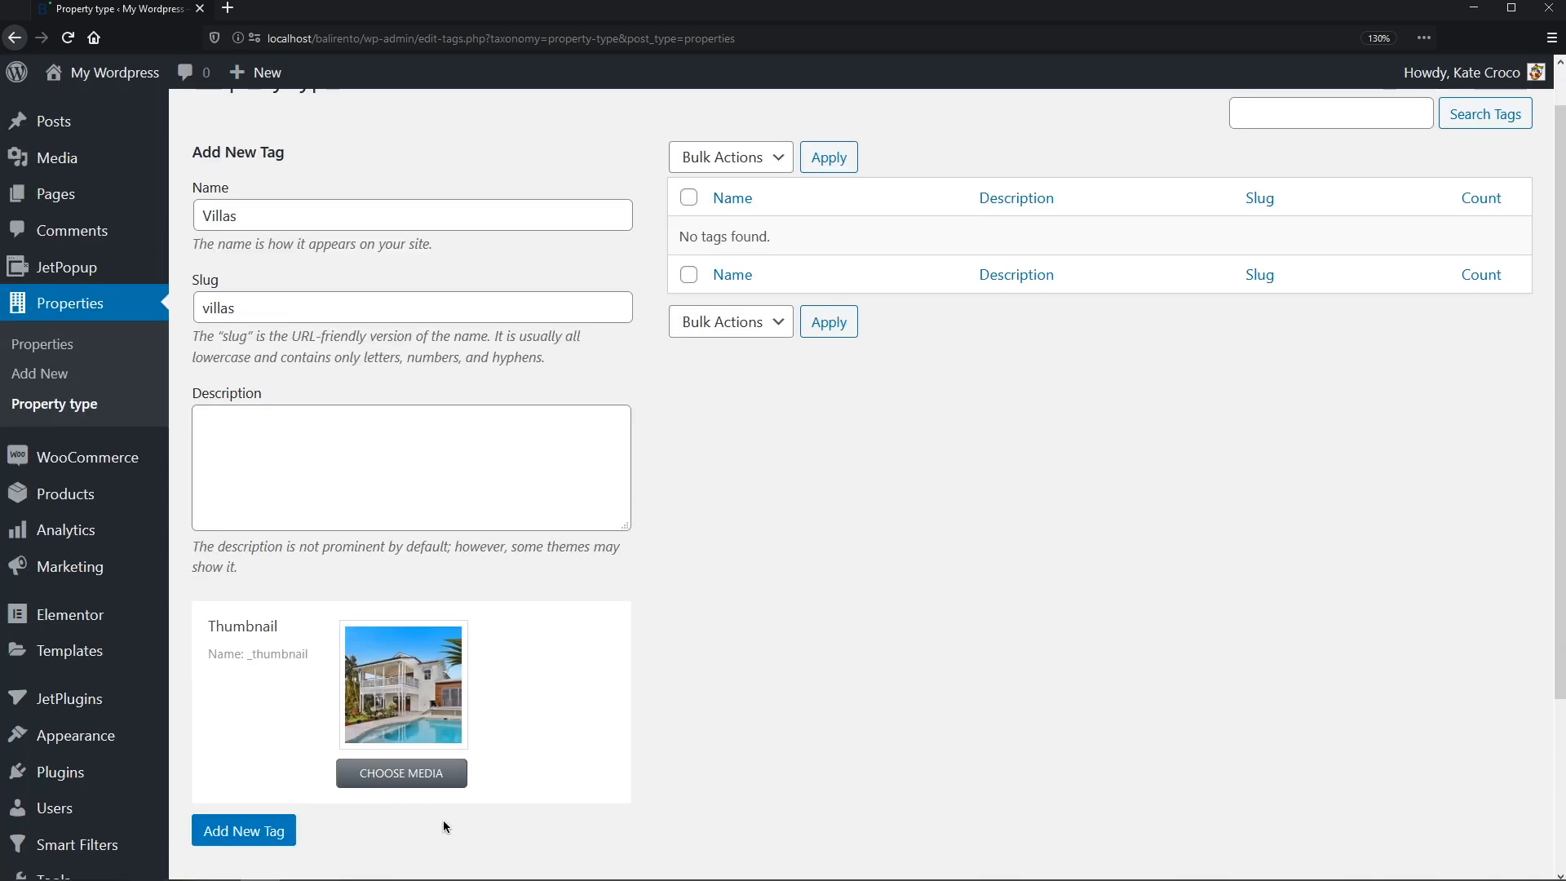
left_click(271, 829)
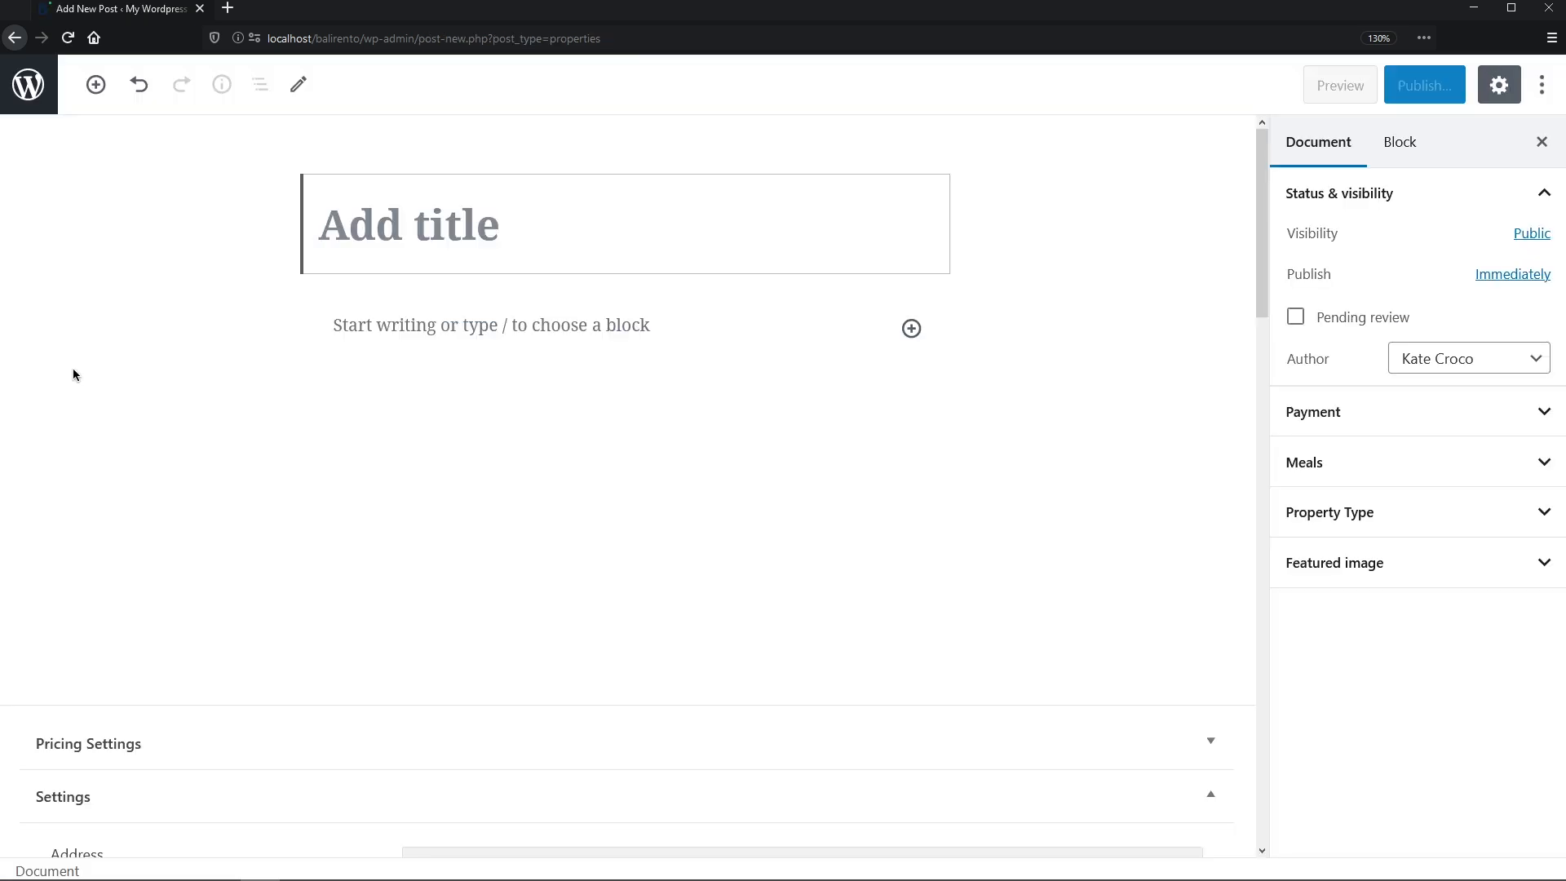
- Paste the villa's title and the Lorem ipsum description into the editor
type("Blue Paradise Luxe Pool Villa")
key("Return")
type("Lorem ipsum dolor sit amet, consectetur adipiscing elit, sed do eiusmod tempor incididunt ut labore et dolore magna aliqua. Ut enim ad minim veniam, quis nostrud exercitation ullamco laboris nisi ut aliquip ex ea commodo consequat.")
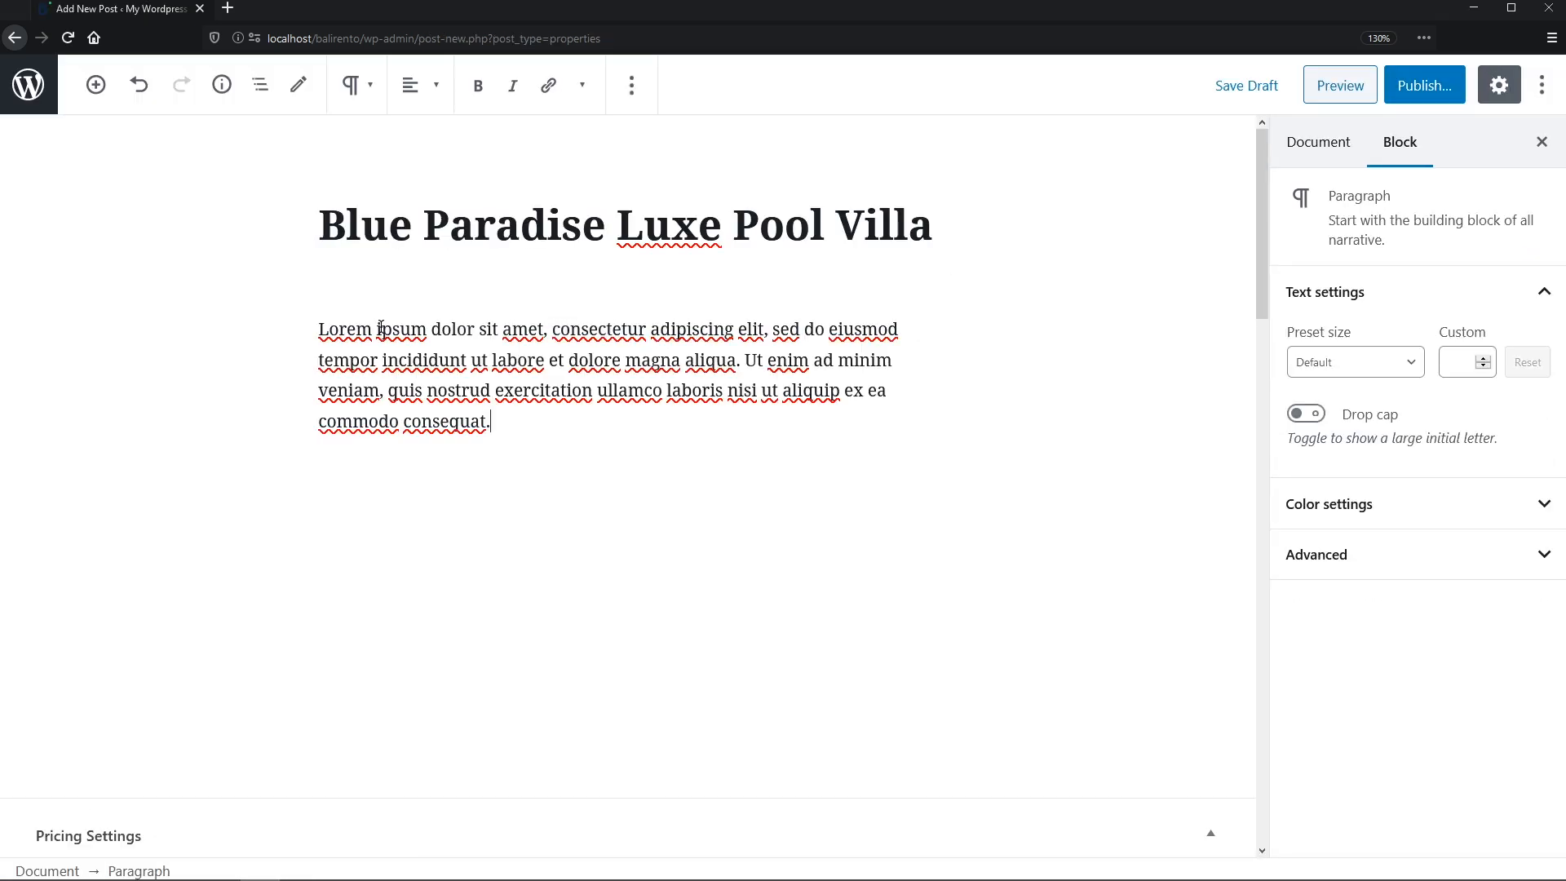
scroll(1254, 352, "down", 2)
scroll(1254, 352, "down", 5)
- Enter a nightly price of 24, the address, and the rating and rooms numbers
left_click(1163, 219)
type("24")
left_click(1138, 412)
key("Tab")
type("4")
key("Tab")
type("8")
- Fill in the guests and following number field with 300
key("Tab")
type("4\t8")
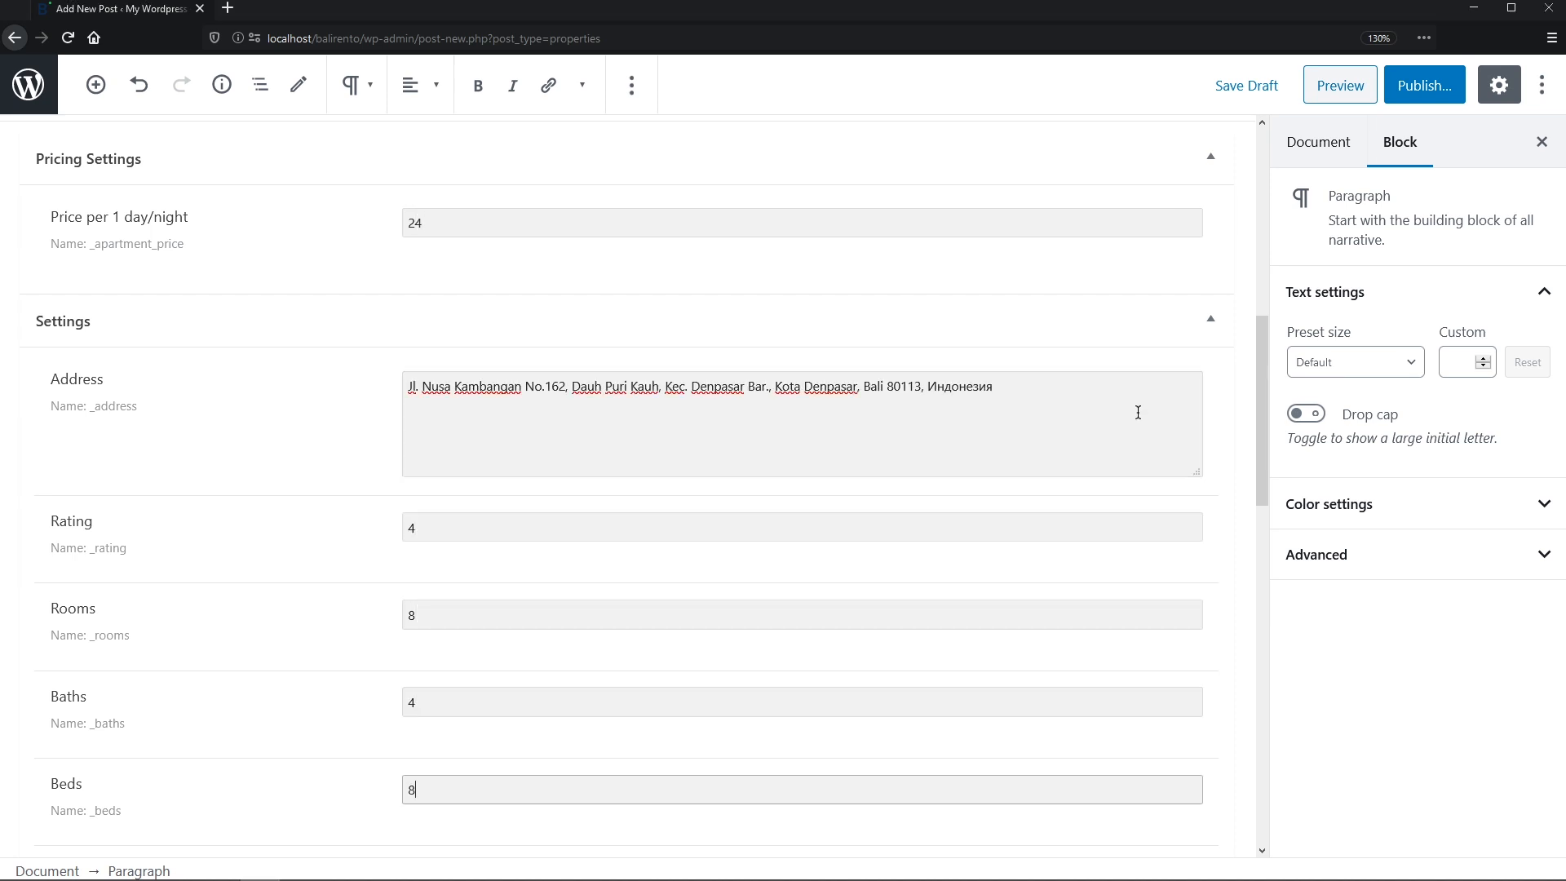
middle_click(1138, 412)
left_click(1071, 139)
key("Tab")
type("300")
key("Tab")
- Set check-in time to 14:00 and check-out time to 12:00
left_click_drag(512, 423, 637, 423)
left_click(539, 489)
left_click(514, 398)
left_click_drag(515, 510, 623, 511)
left_click(518, 582)
- Paste the YouTube video tour URL into the video field
left_click(523, 487)
type("https://www.youtube.com/watch?v=9WyZWvpZiB4")
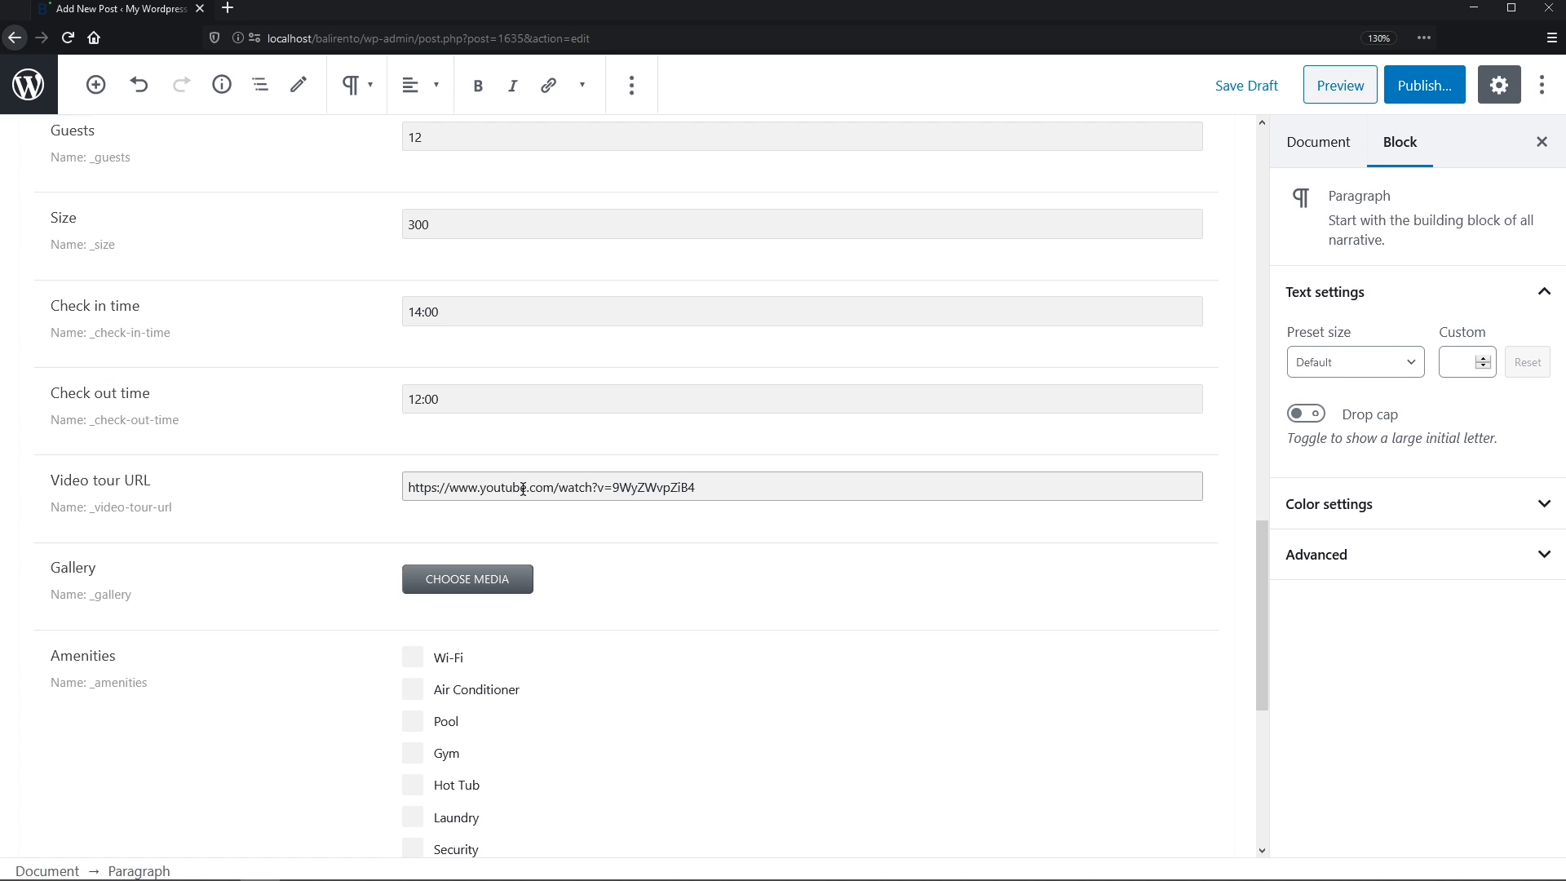
scroll(522, 506, "down", 5)
- Add six gallery photos, from the bath photo through the orange bedroom photo
left_click(466, 137)
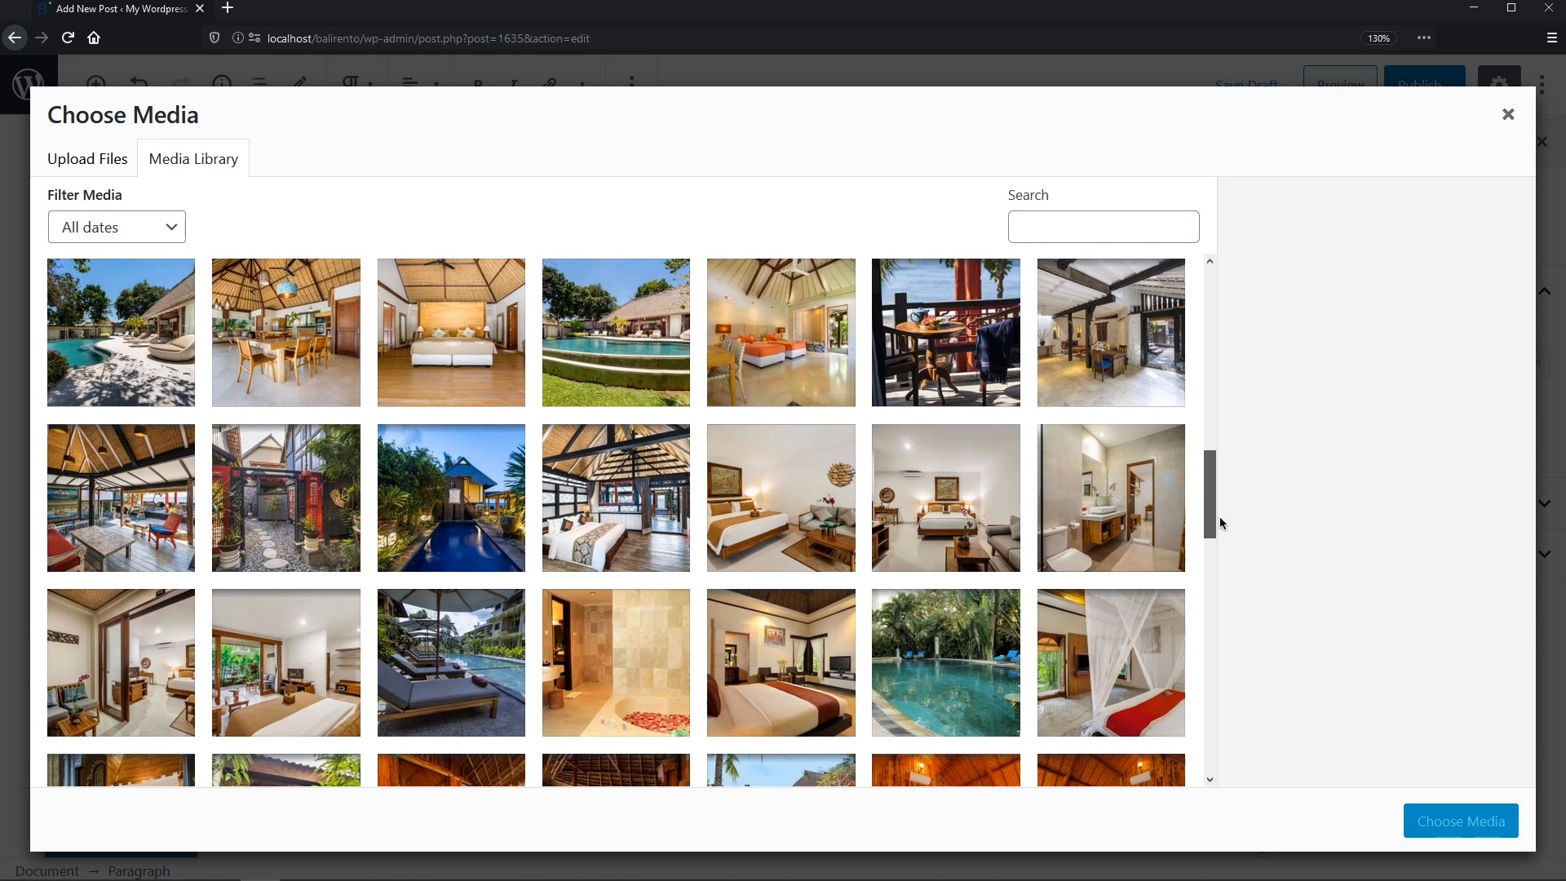
left_click_drag(1220, 523, 1220, 493)
left_click(1111, 318)
left_click(782, 461, "shift")
left_click(1458, 816)
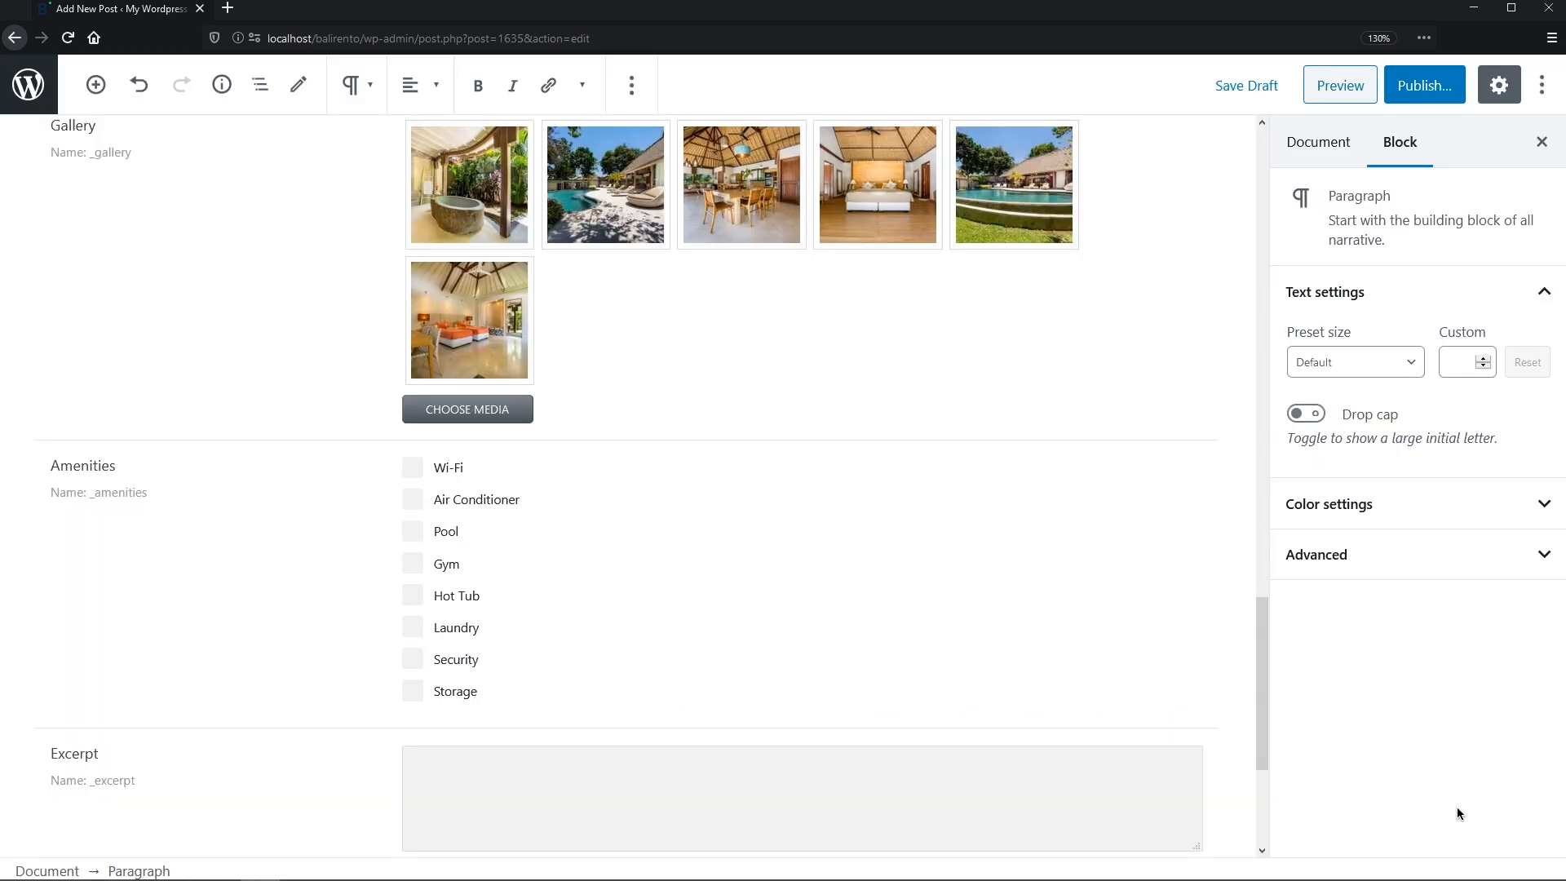
- Tick Wi-Fi, Air Conditioner, Pool, Laundry and Security amenities and paste the excerpt
left_click(413, 468)
left_click(413, 499)
left_click(413, 531)
left_click(413, 627)
left_click(413, 659)
left_click(430, 755)
type("Located within the prestigious gated community of the Mauna Lani Resort on the Big Island, villa Lau'lea is the perfect home base for an incredible")
- Add Visa and Mastercard as Payment tags
left_click(1538, 501)
left_click(1501, 574)
type("visa")
left_click(1473, 621)
type("maste")
left_click(1474, 618)
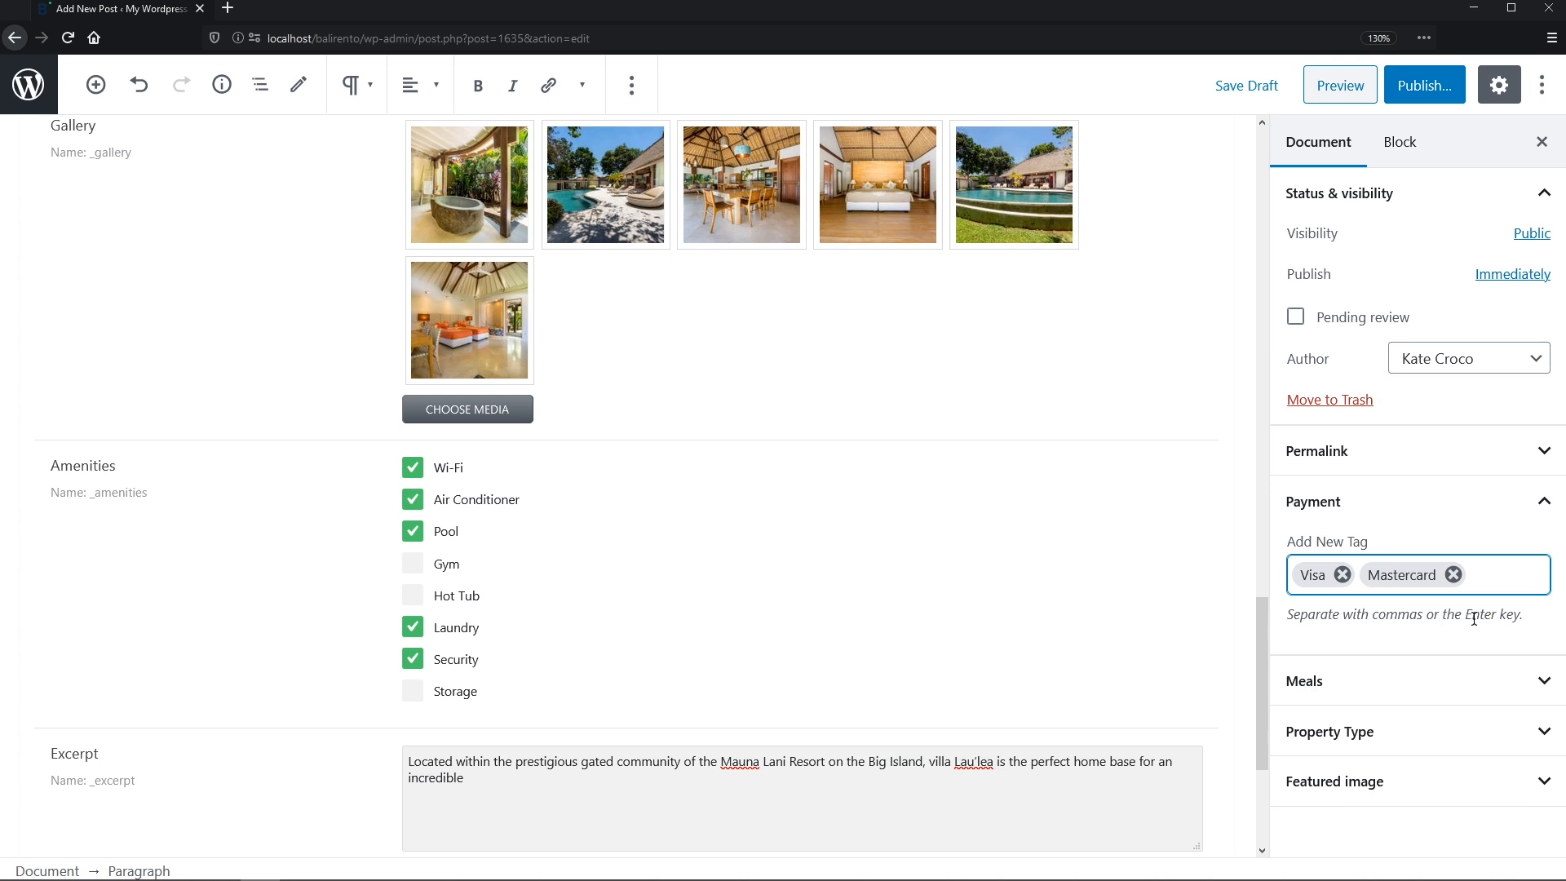
- Tag the meal as Breakfast and Dinner and the property type as Villas
left_click(1539, 682)
left_click(1419, 776)
type("brea")
left_click(1468, 691)
left_click(1499, 795)
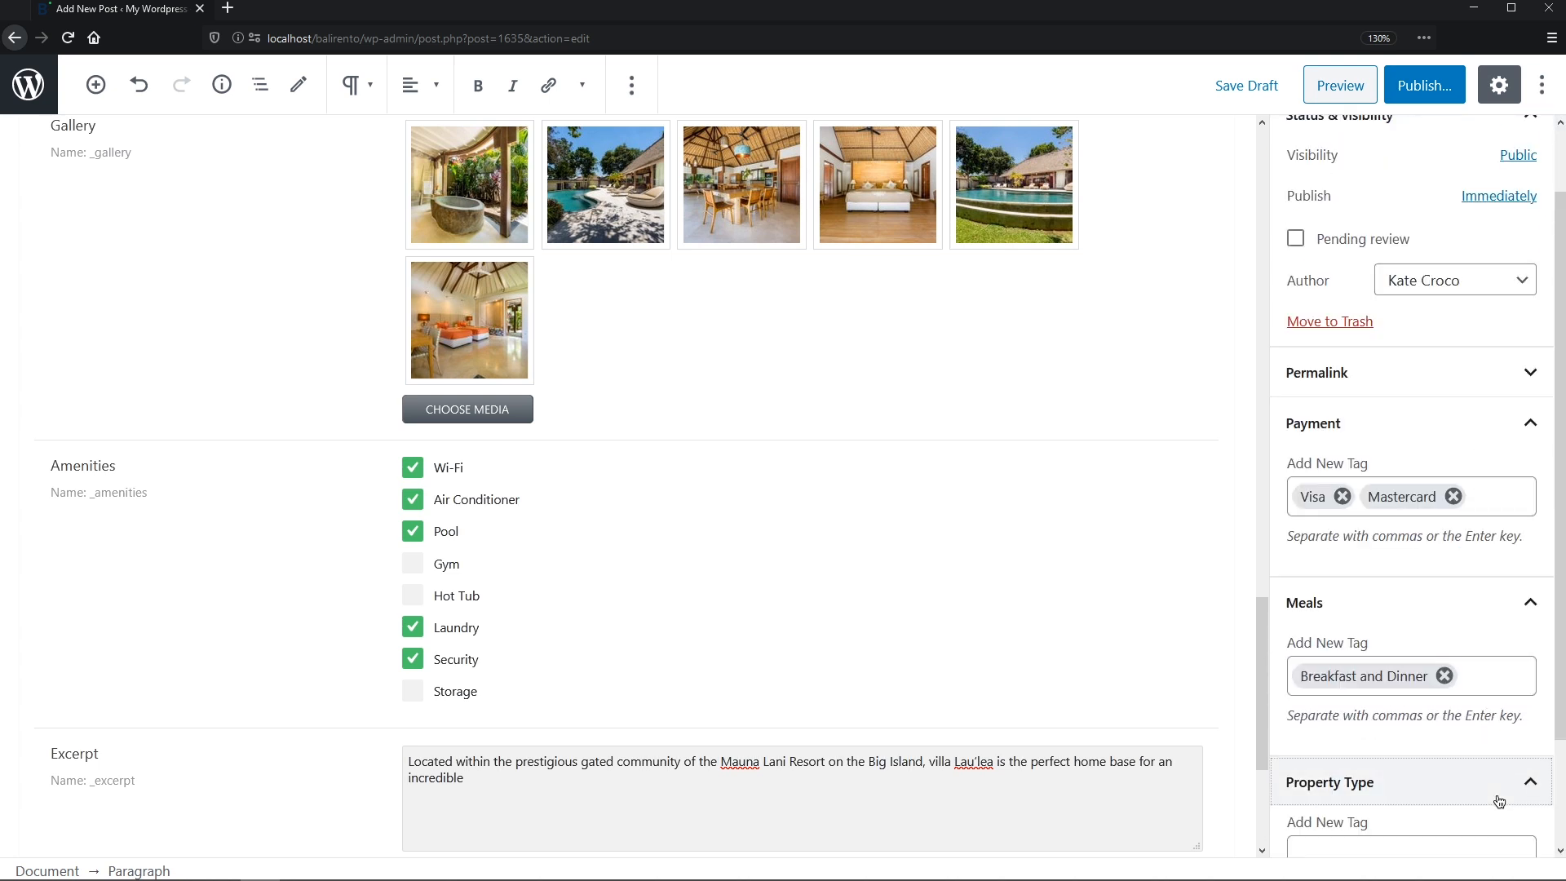
scroll(1499, 801, "down", 2)
left_click(1435, 724)
type("vil")
left_click(1387, 758)
- Set the bedroom photo as featured image and publish the villa
scroll(1469, 815, "down", 2)
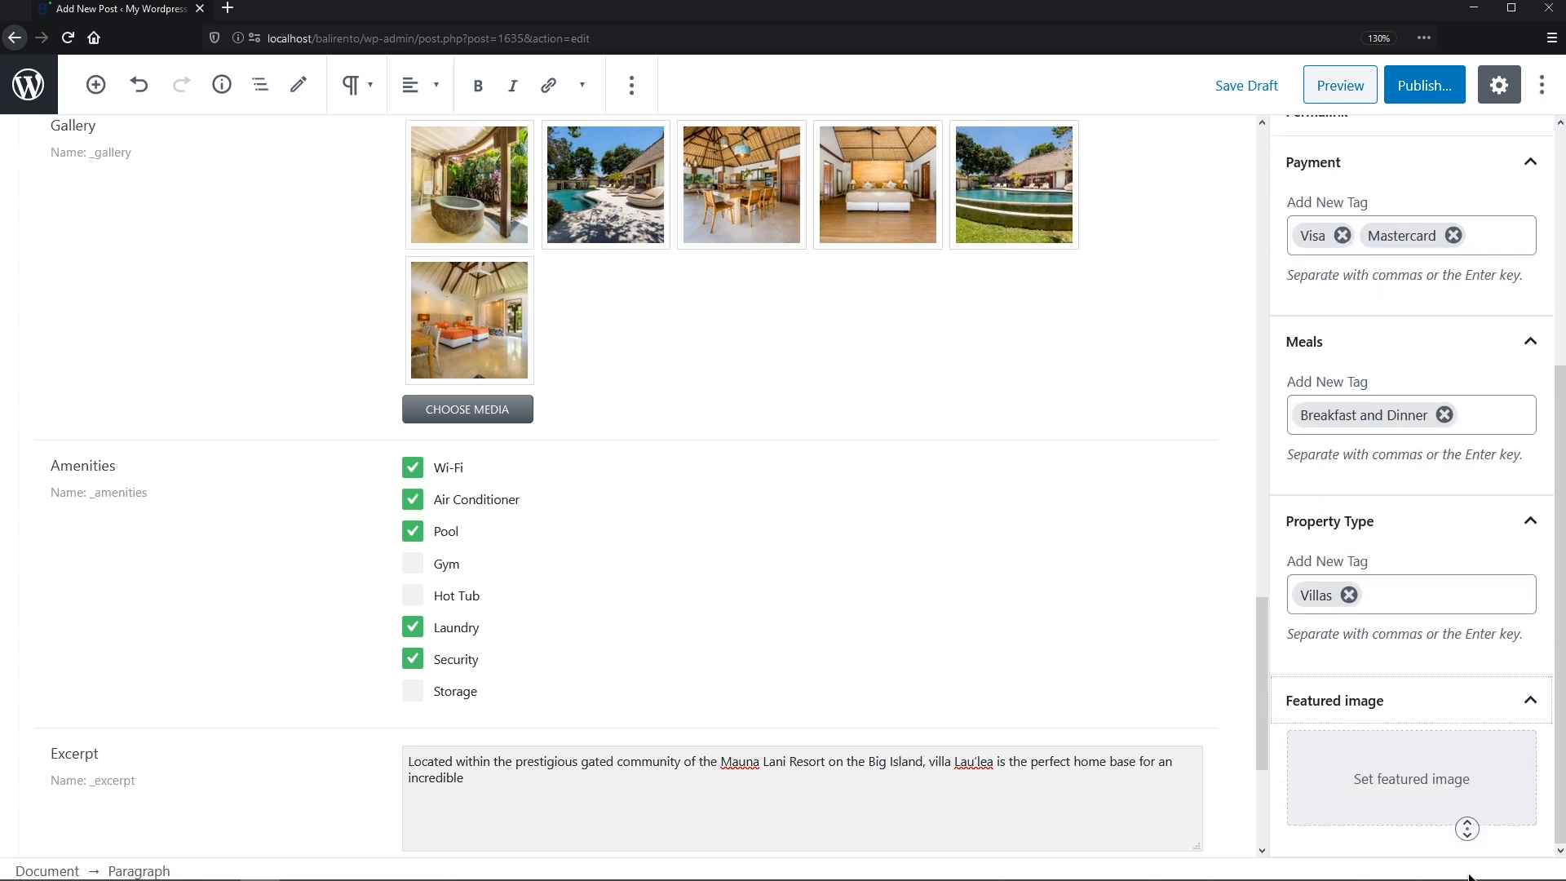
left_click(1461, 812)
left_click(115, 334)
left_click(1456, 815)
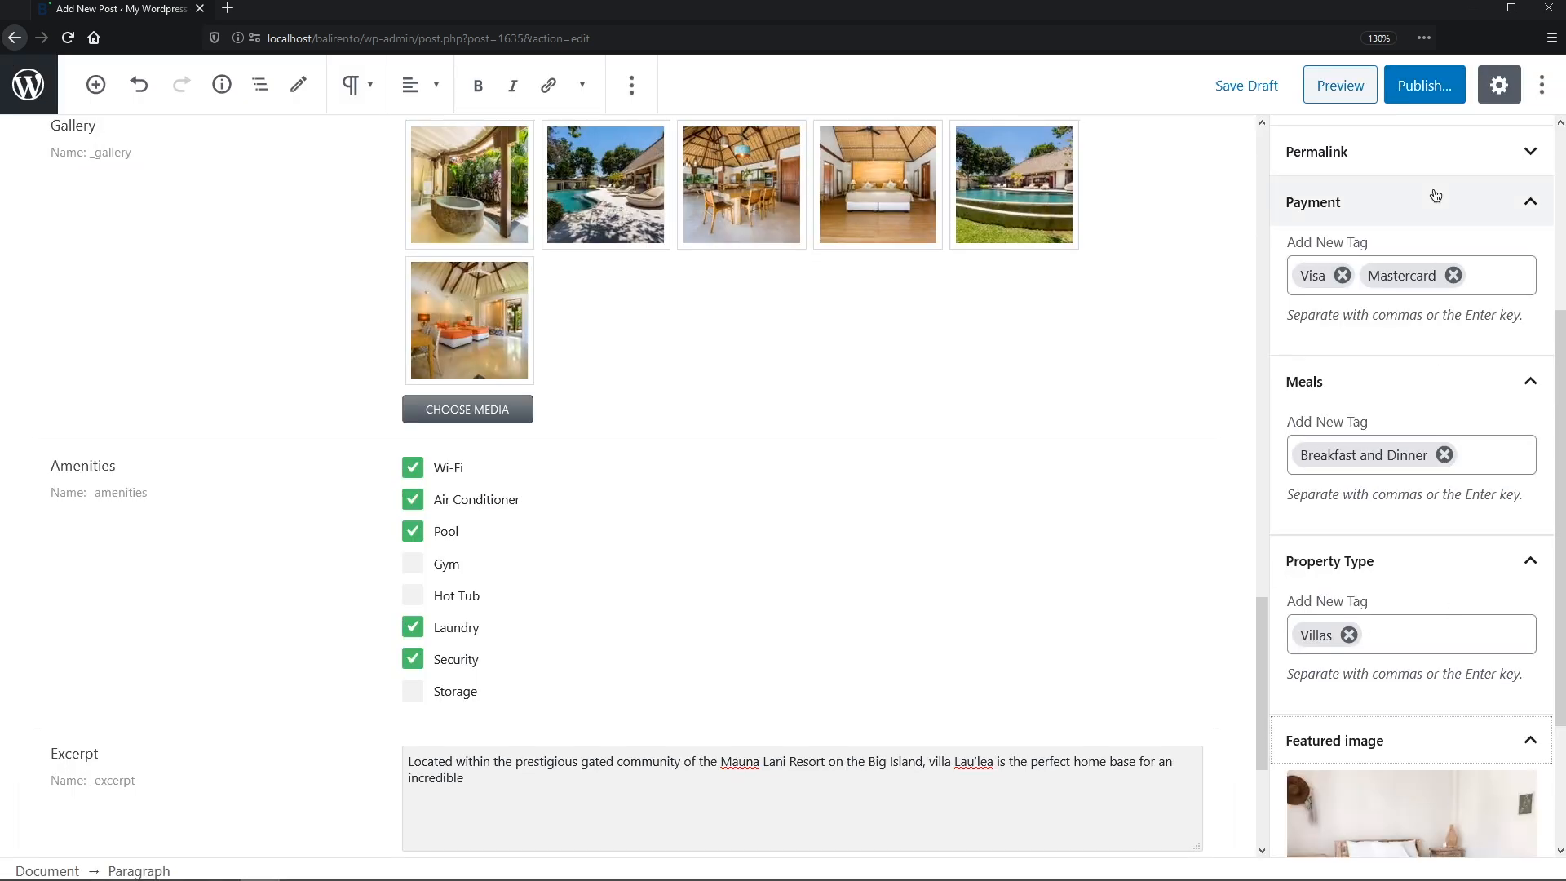
left_click(1424, 85)
left_click(1417, 78)
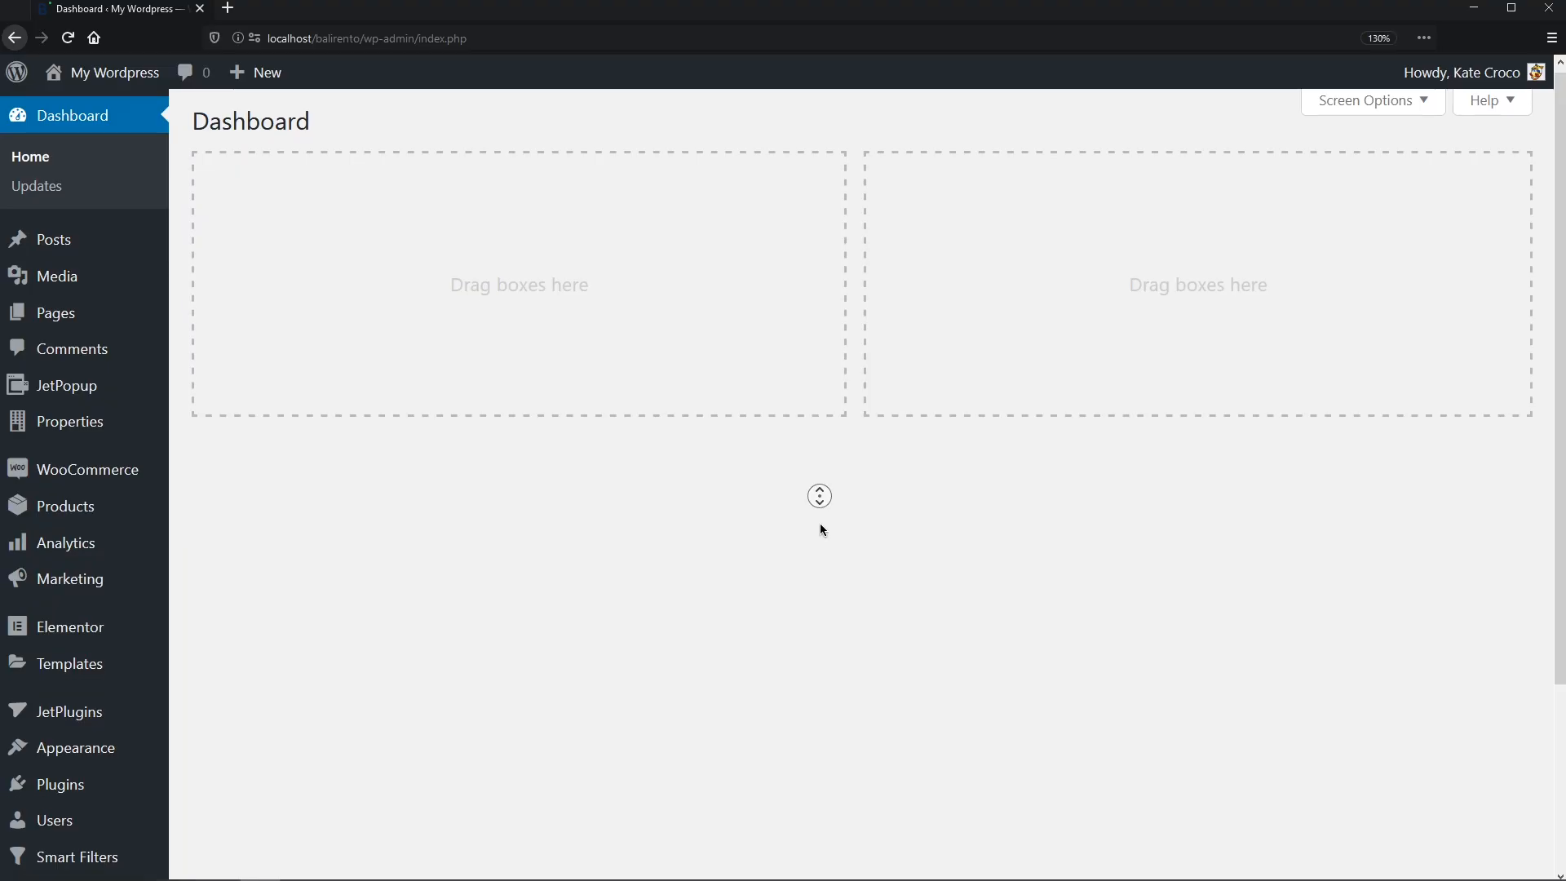
- Scroll down the WordPress admin page
scroll(819, 530, "down", 5)
- Create a Posts listing item for Properties named 'Map Listing Item' with the Elementor view
mouse_move(122, 816)
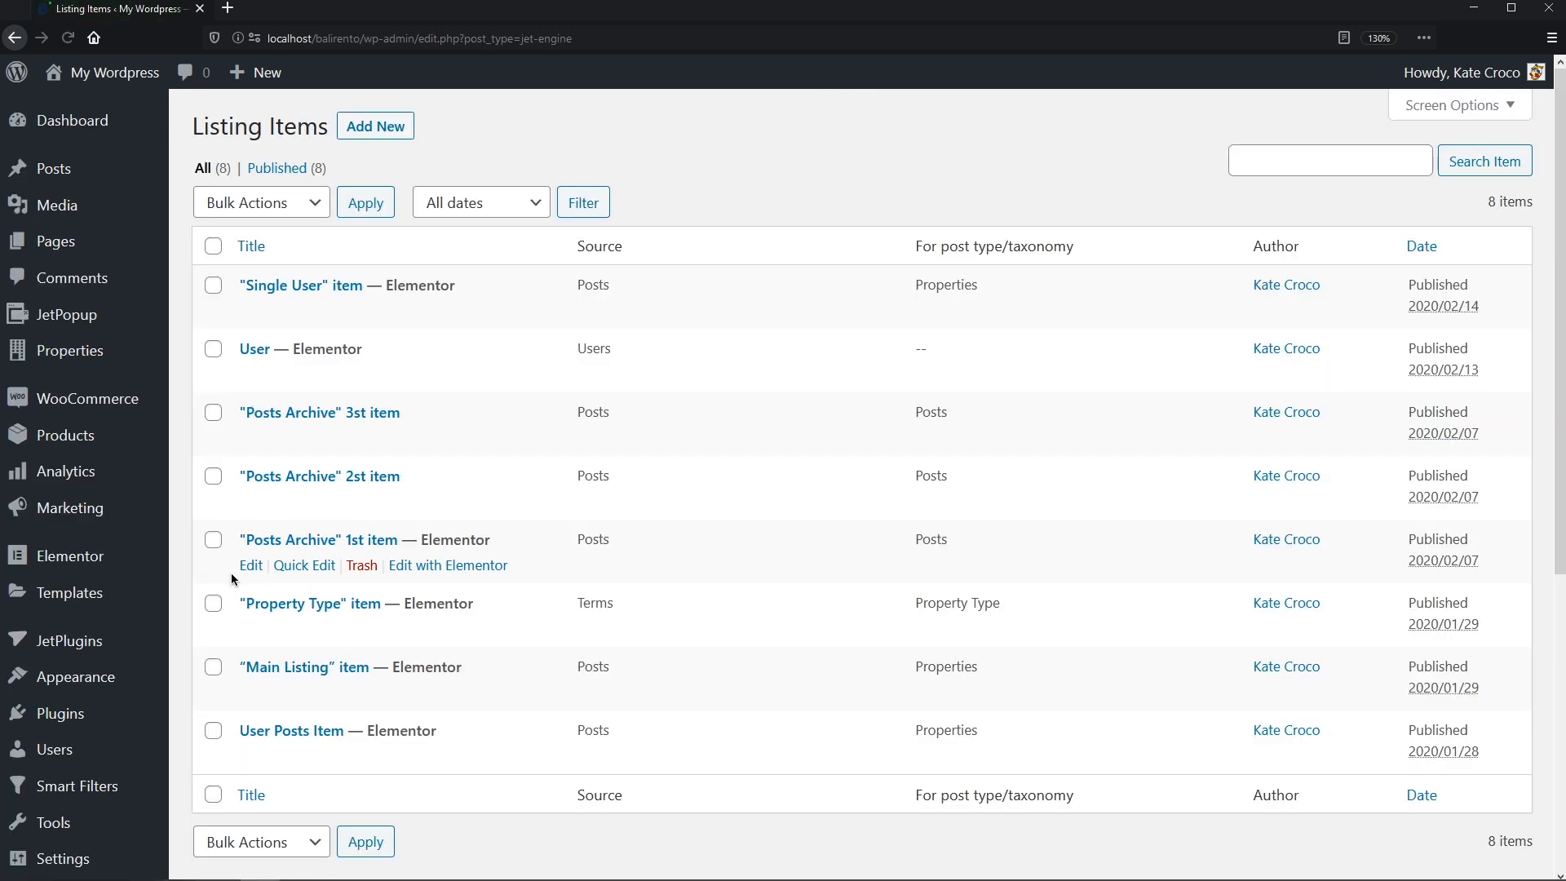
left_click(375, 129)
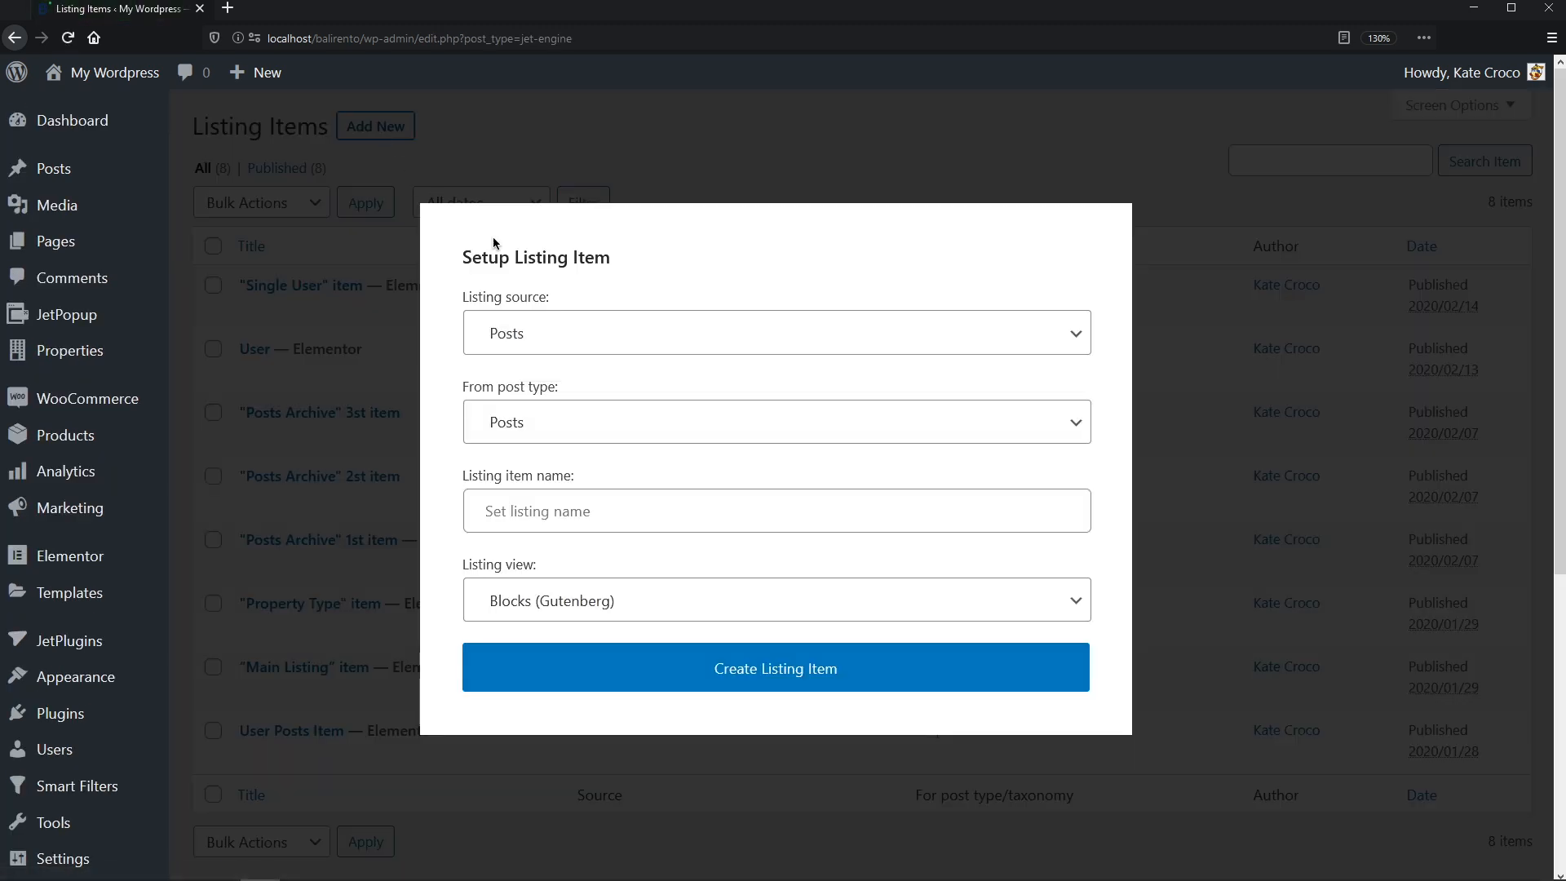
left_click(1065, 333)
left_click(1062, 372)
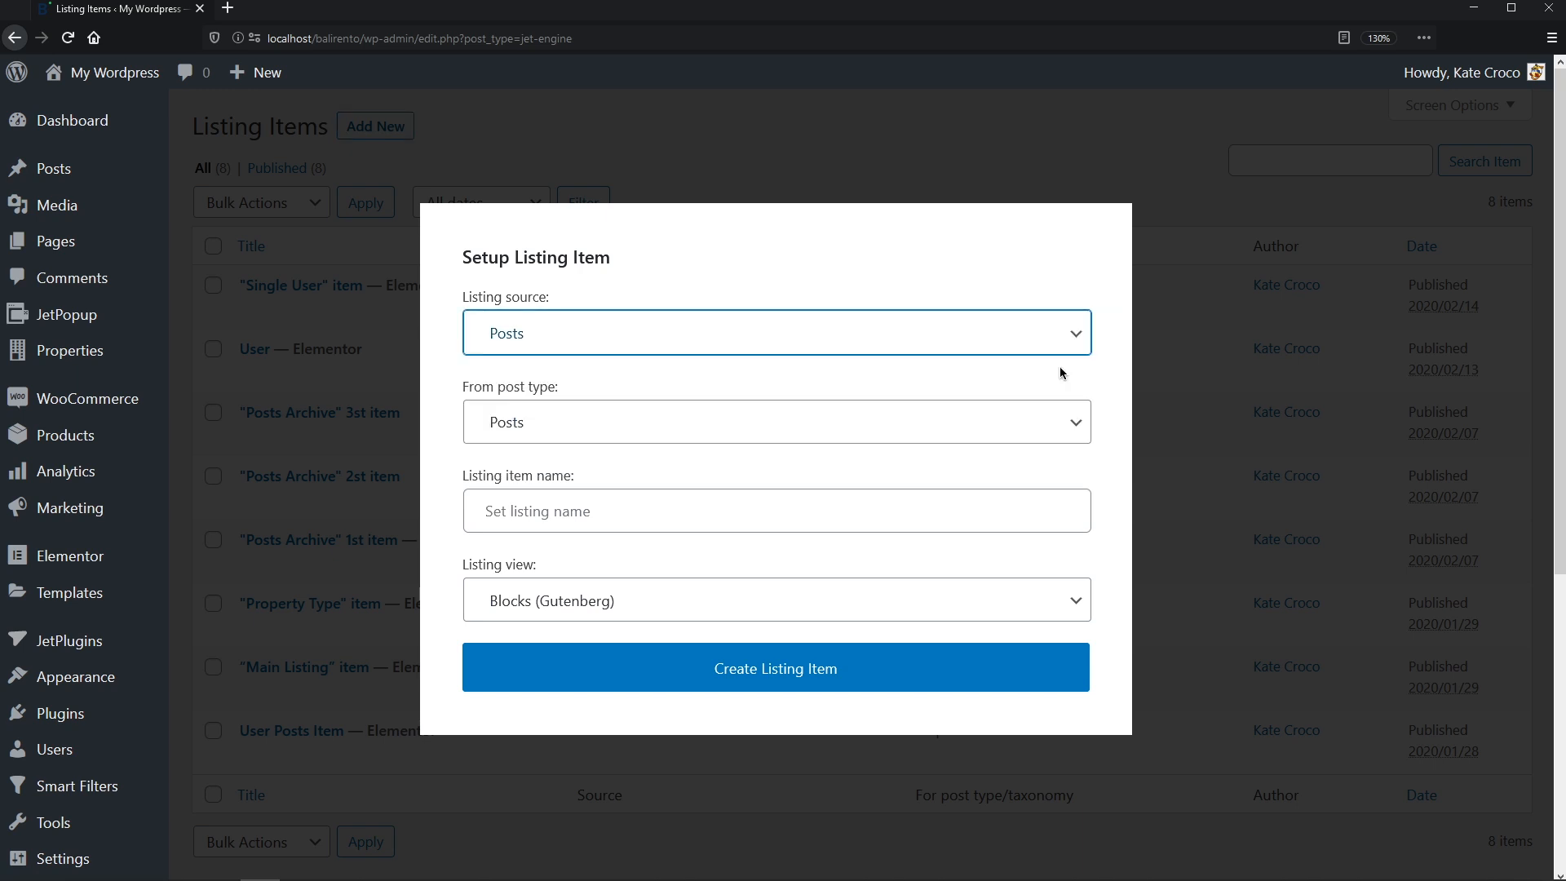
left_click(1082, 433)
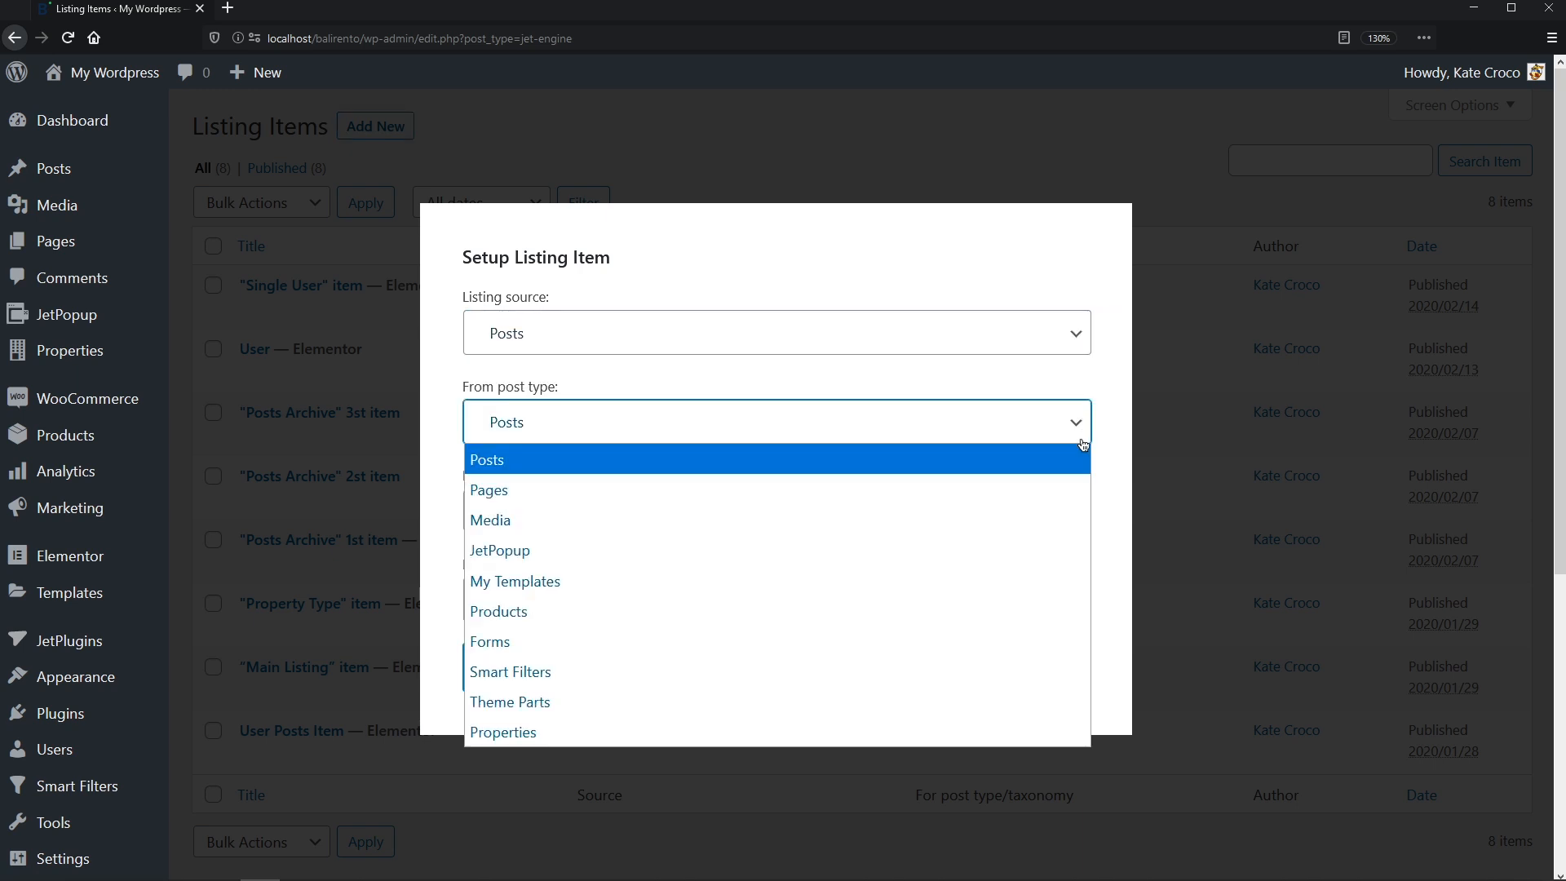
left_click(1074, 733)
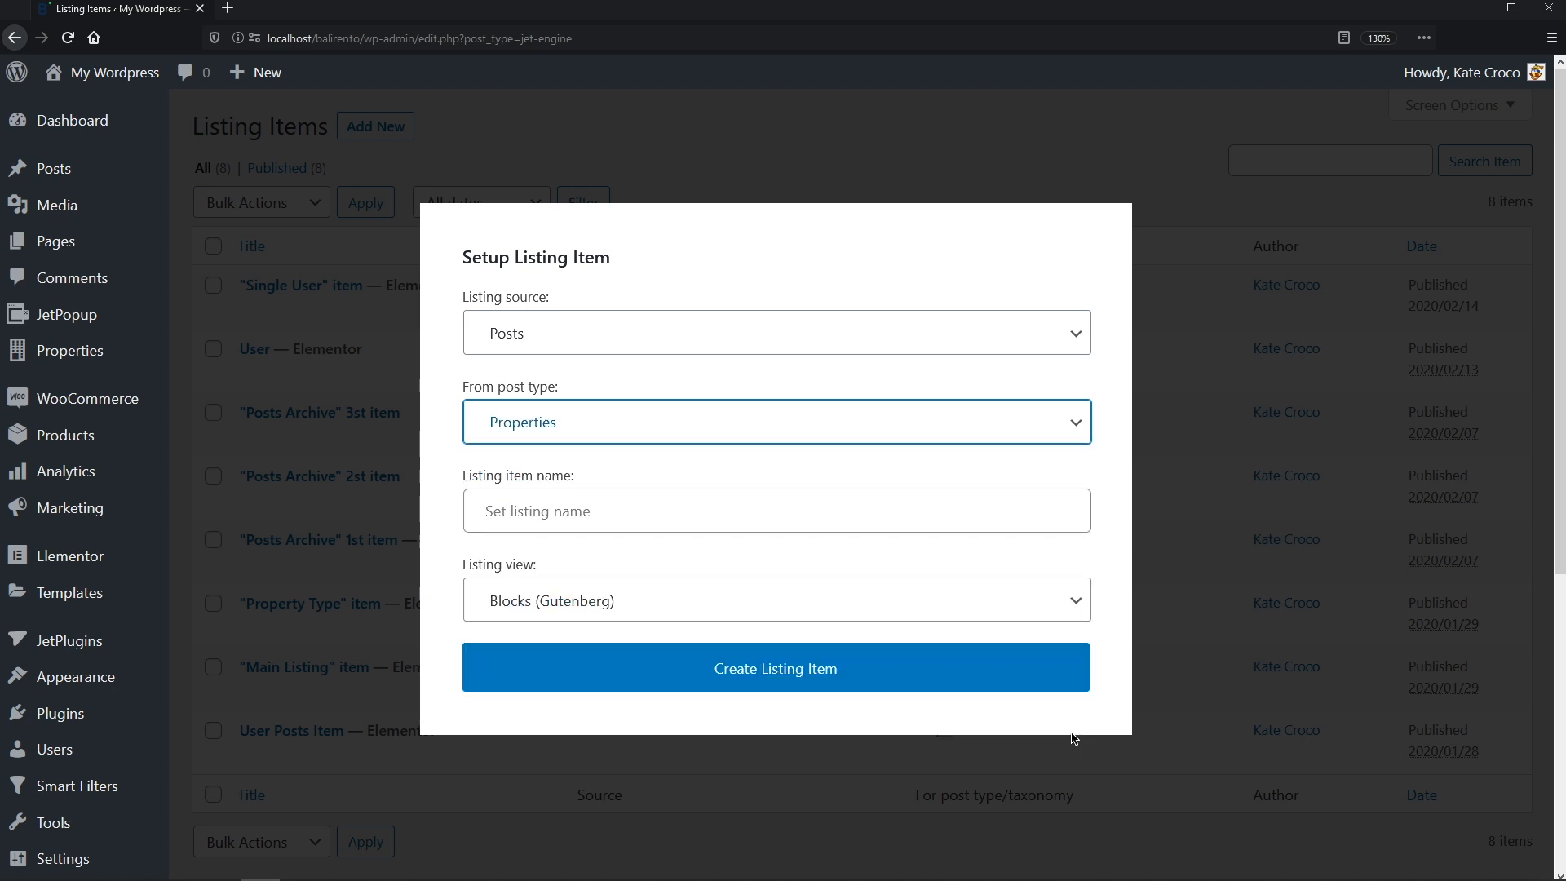
left_click(1046, 514)
type("Map")
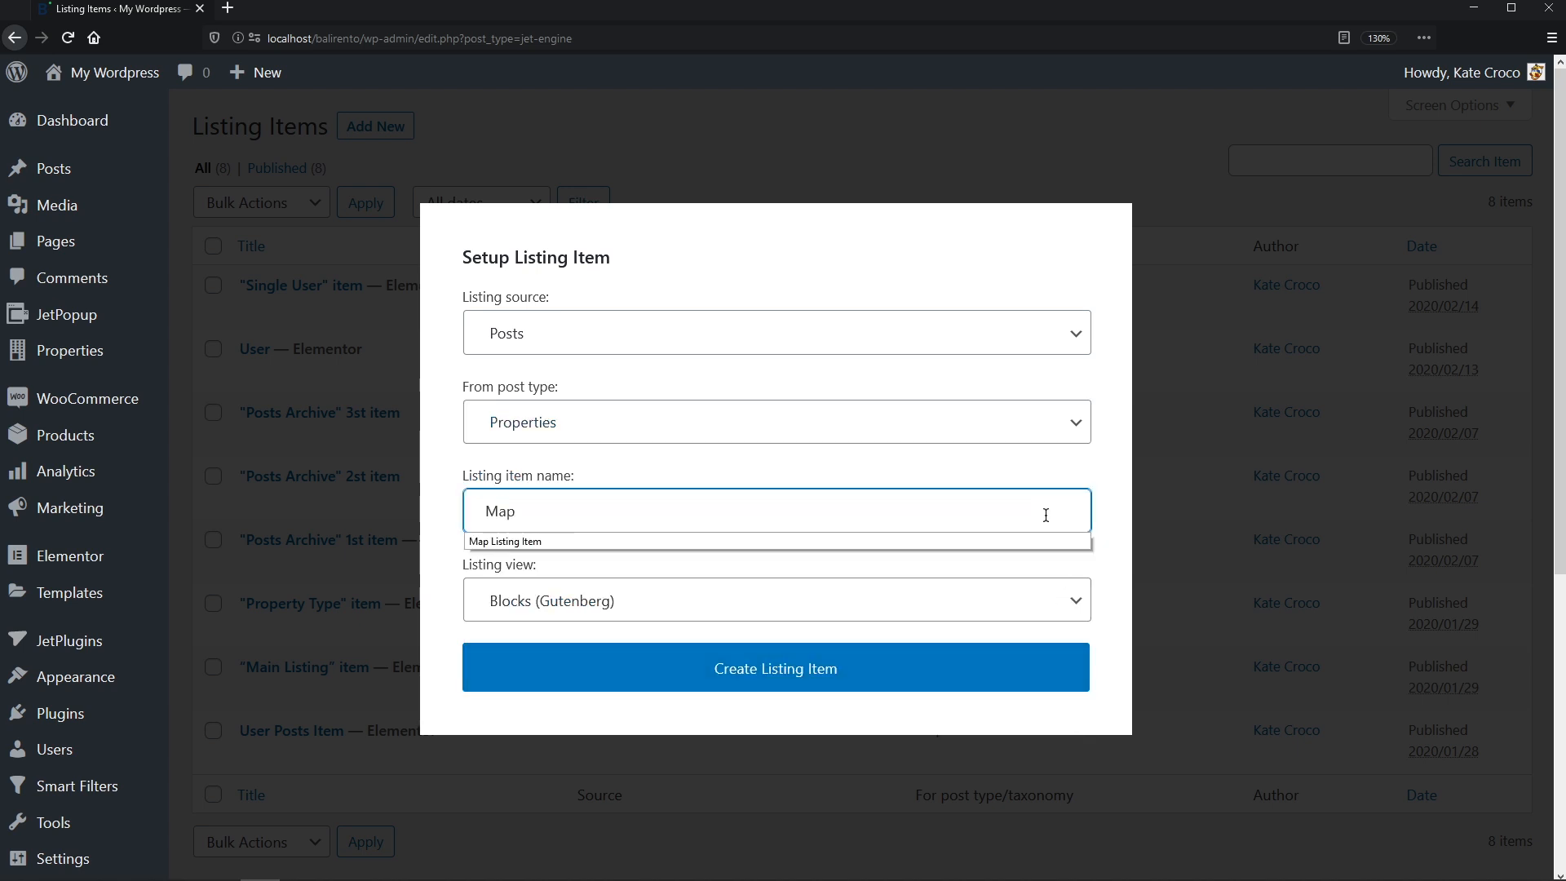
type(" Listing Item")
left_click(1075, 597)
left_click(1072, 667)
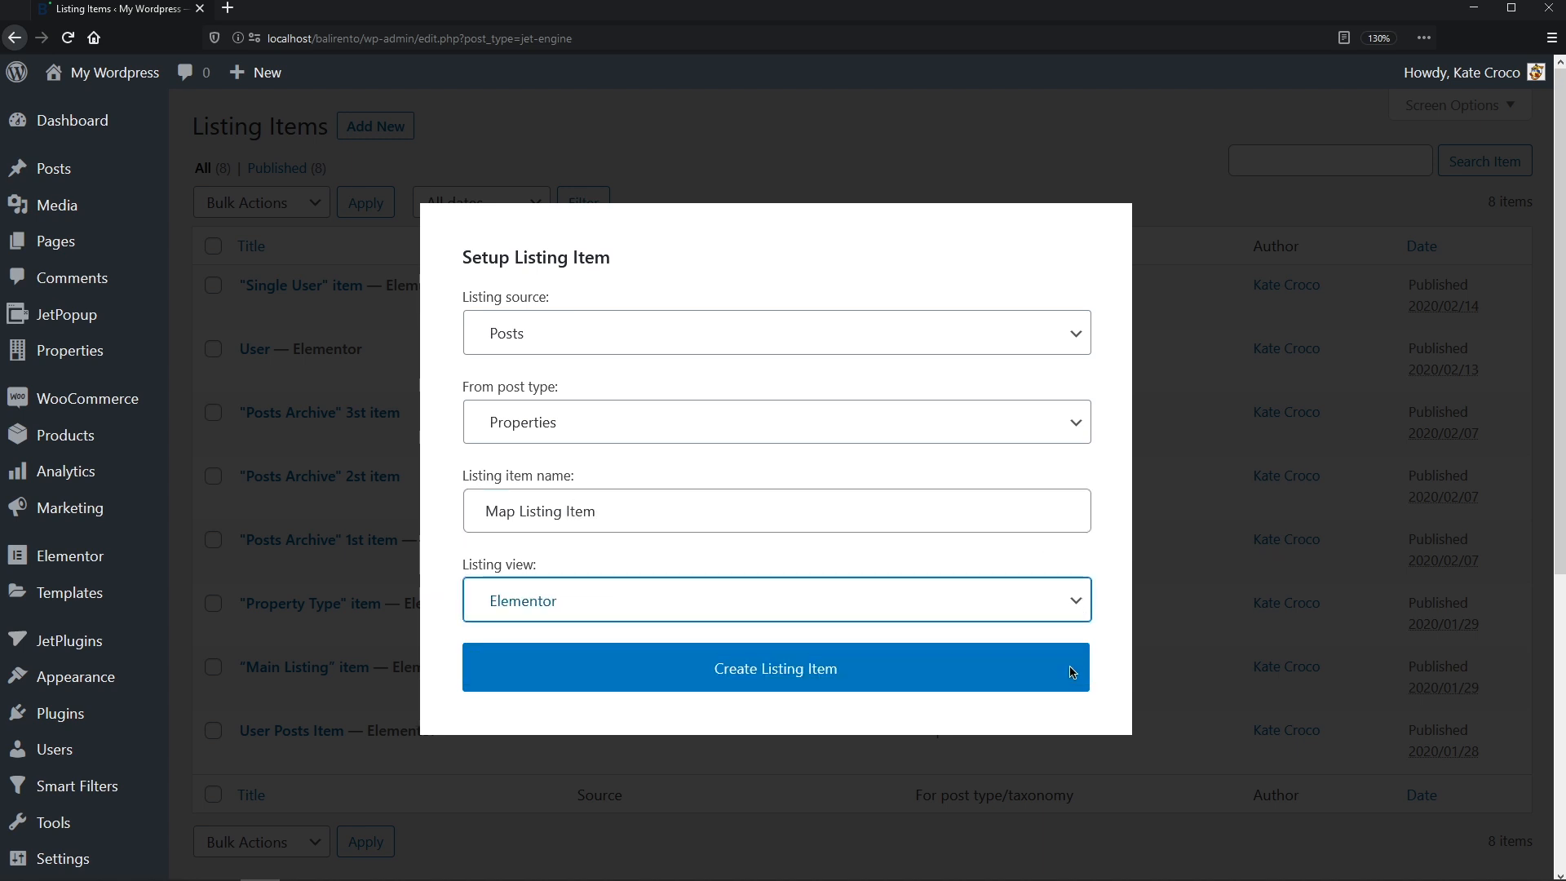
left_click(899, 679)
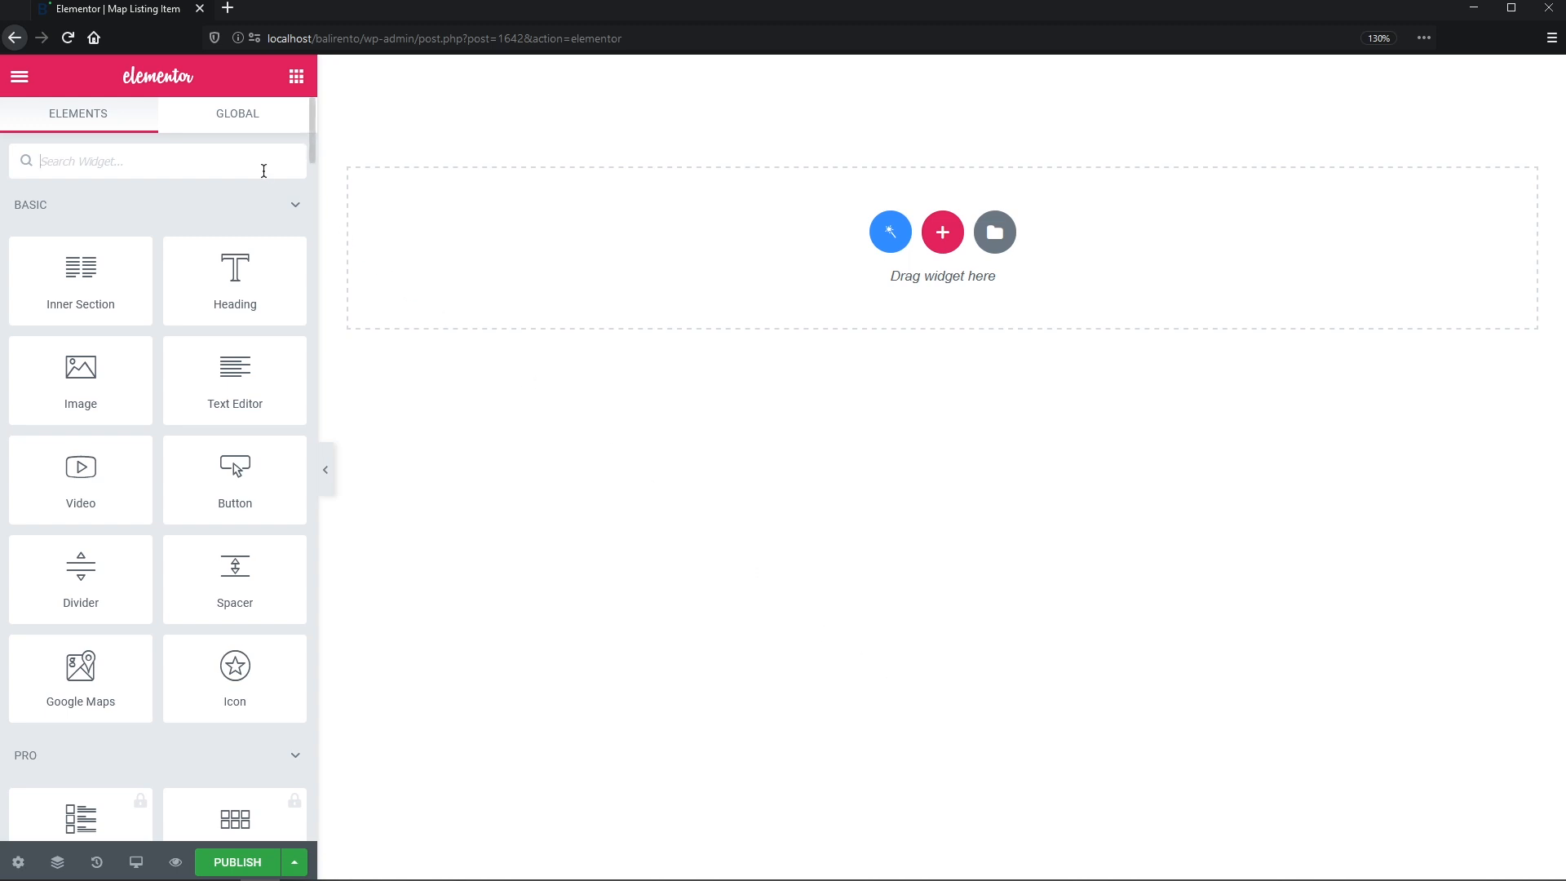
- Try a Dynamic Image widget with Post Thumbnail (370x265) size and post link, then delete it
type("dynam")
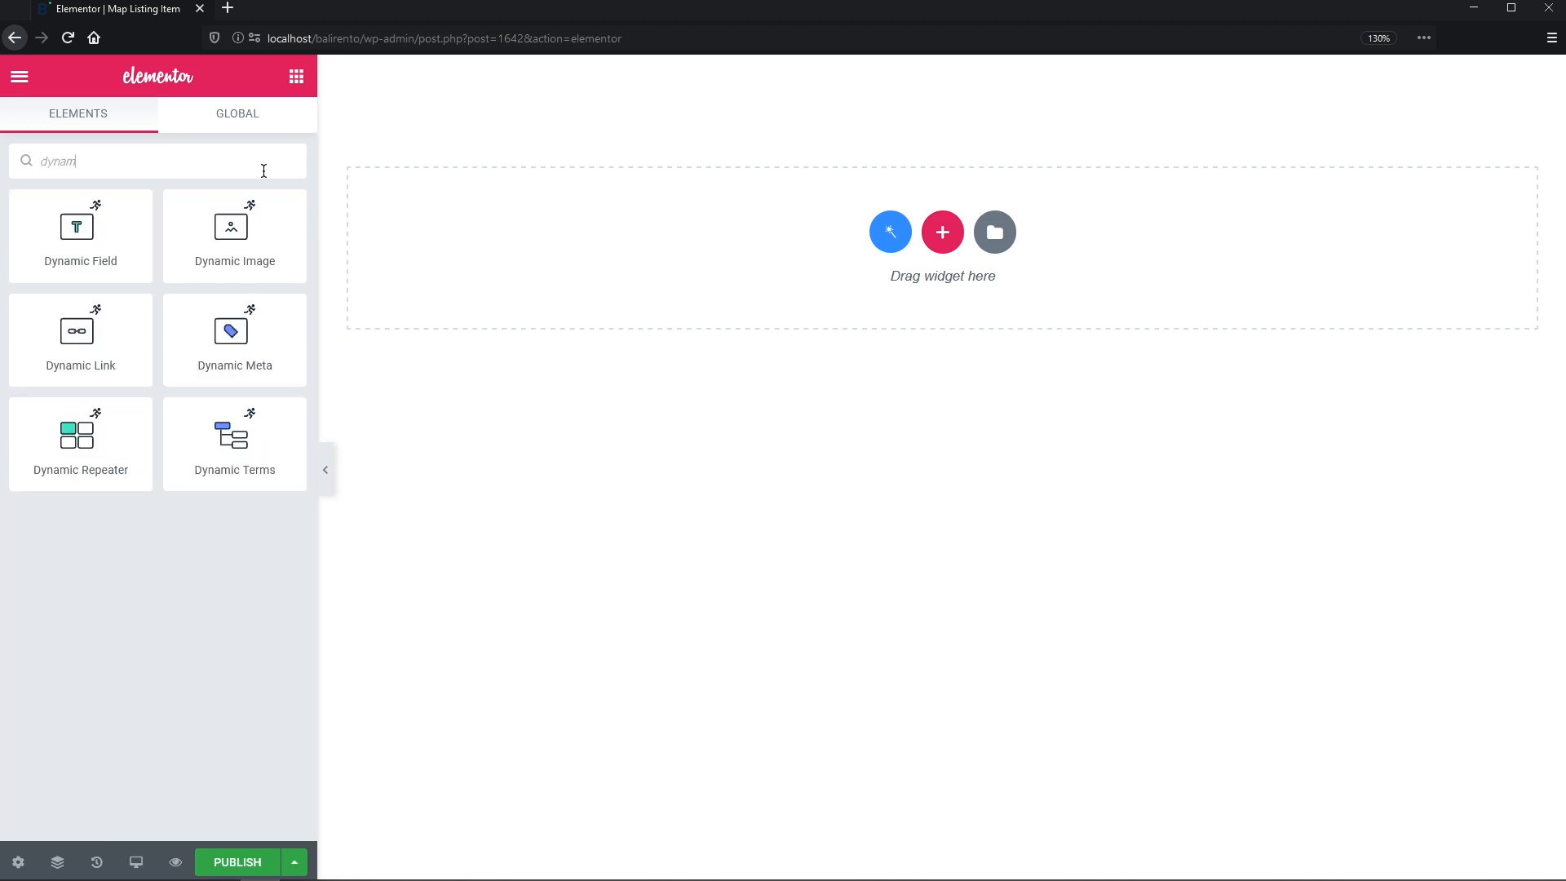
left_click_drag(235, 236, 806, 238)
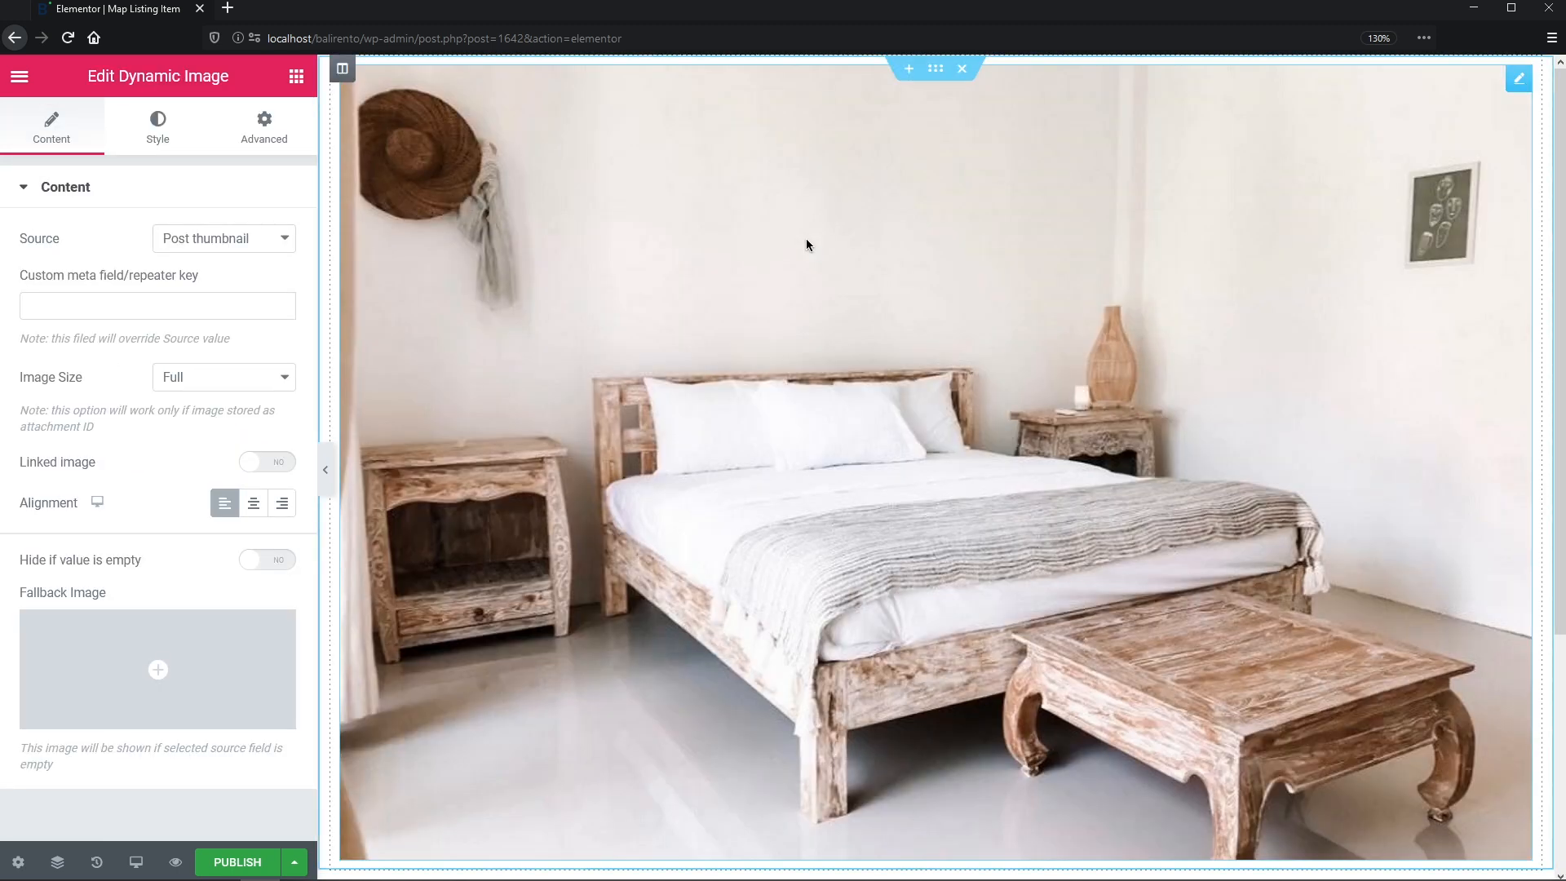
left_click(293, 378)
left_click(282, 571)
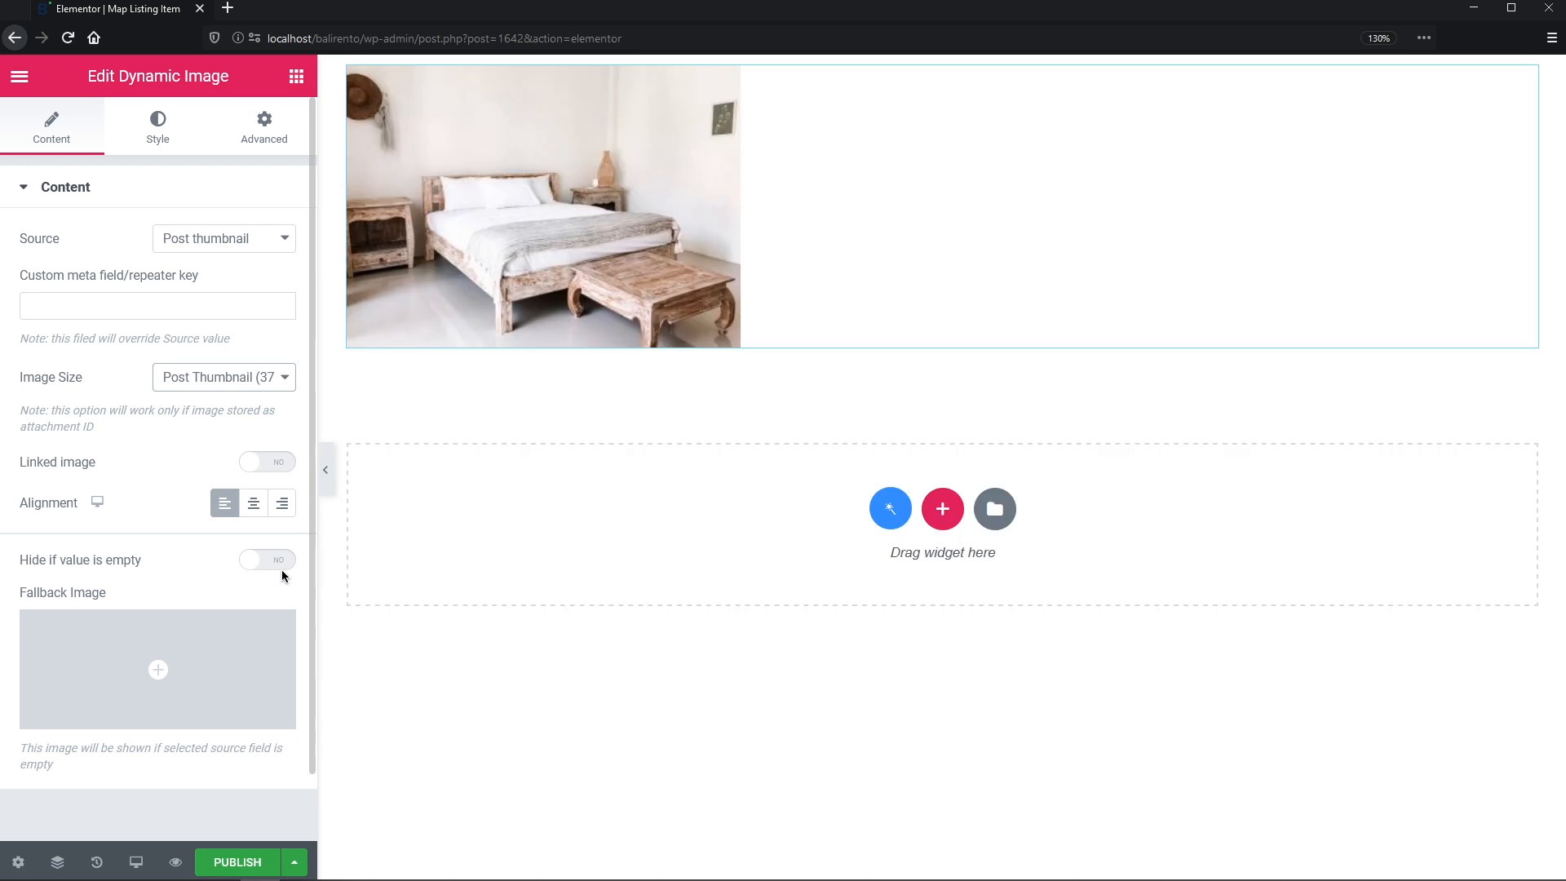
left_click(282, 562)
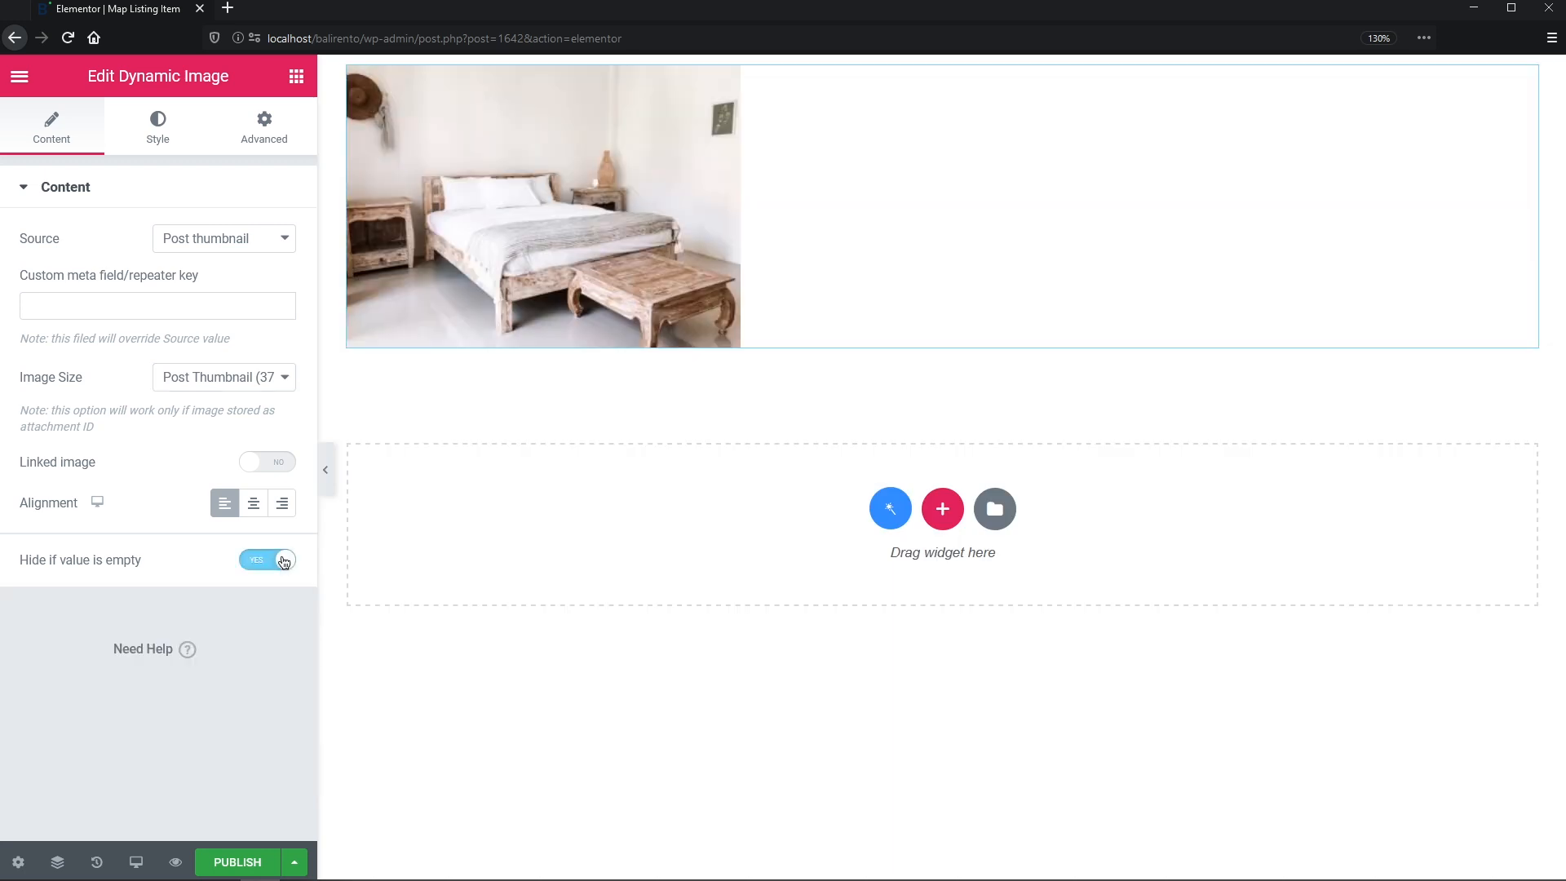
left_click(285, 465)
right_click(642, 180)
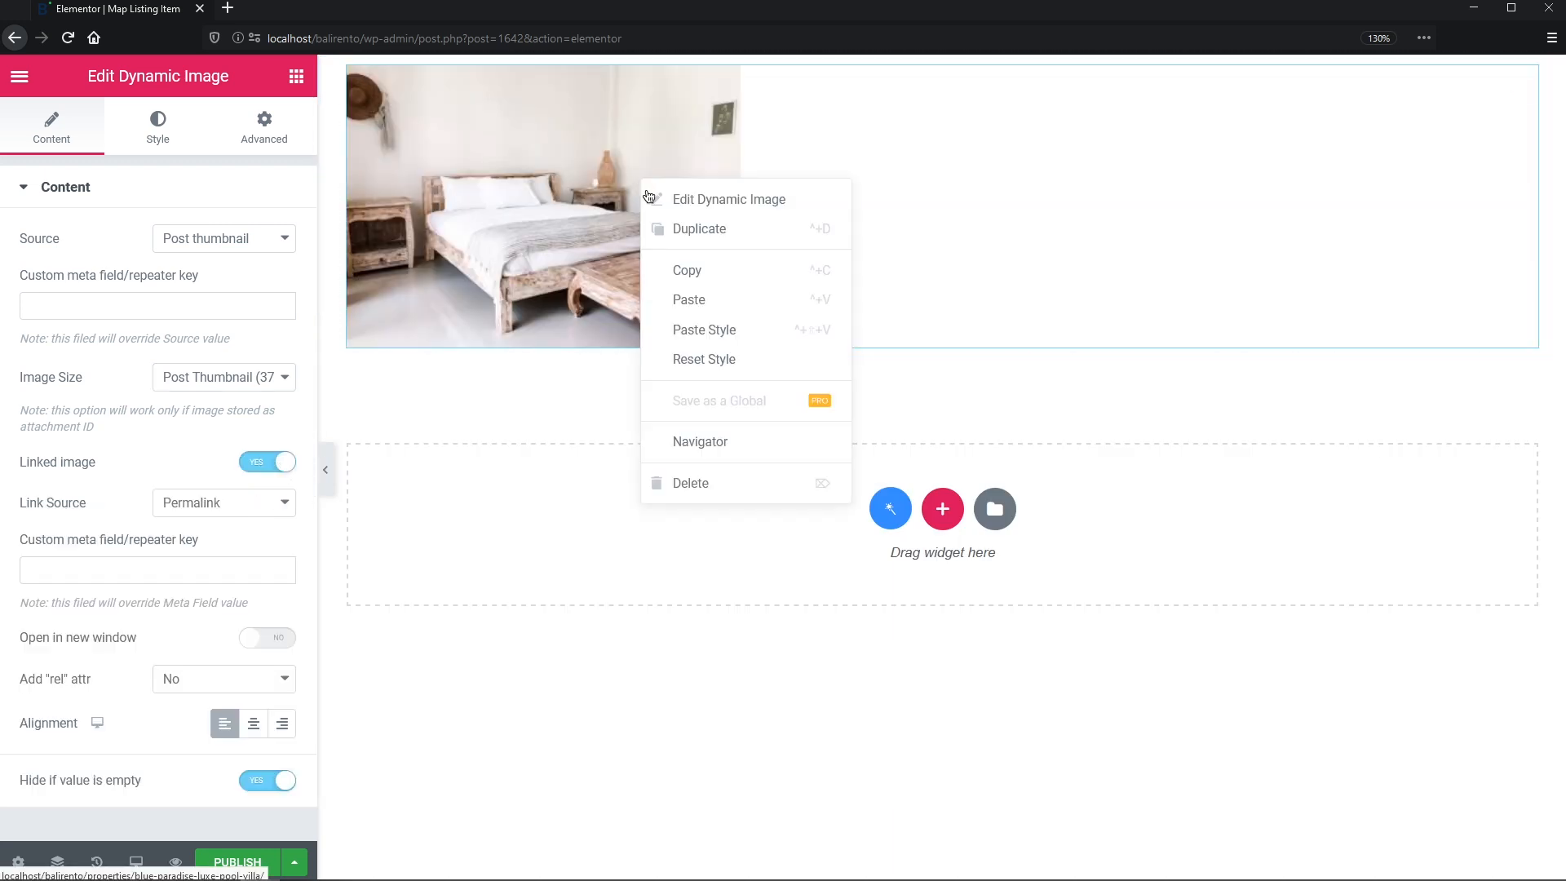
left_click(681, 484)
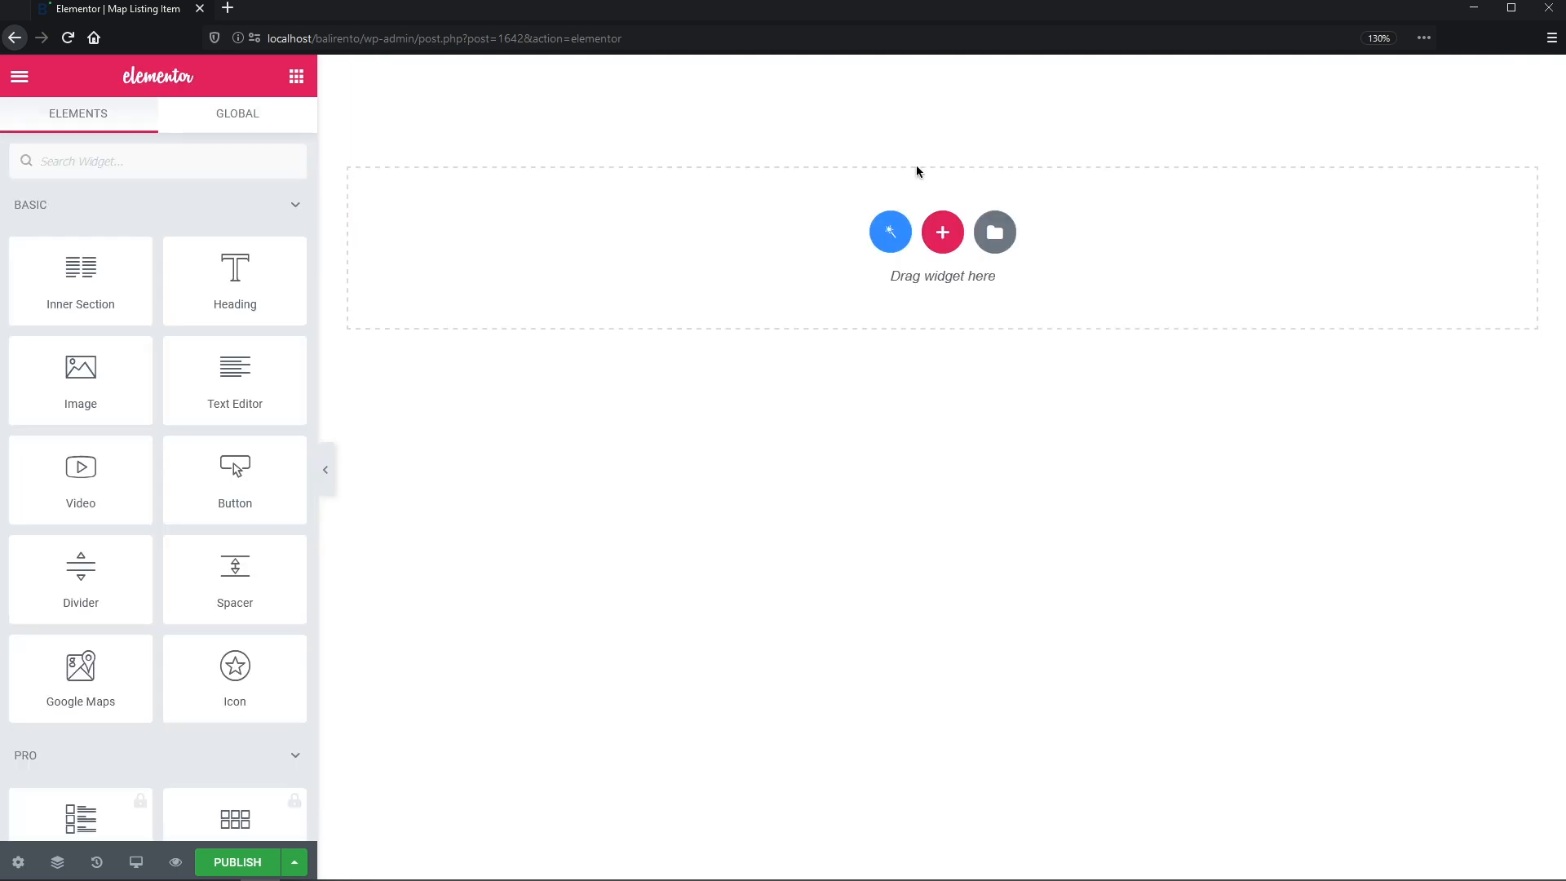
- Add a single-column section with a minimum height of 150
left_click(942, 232)
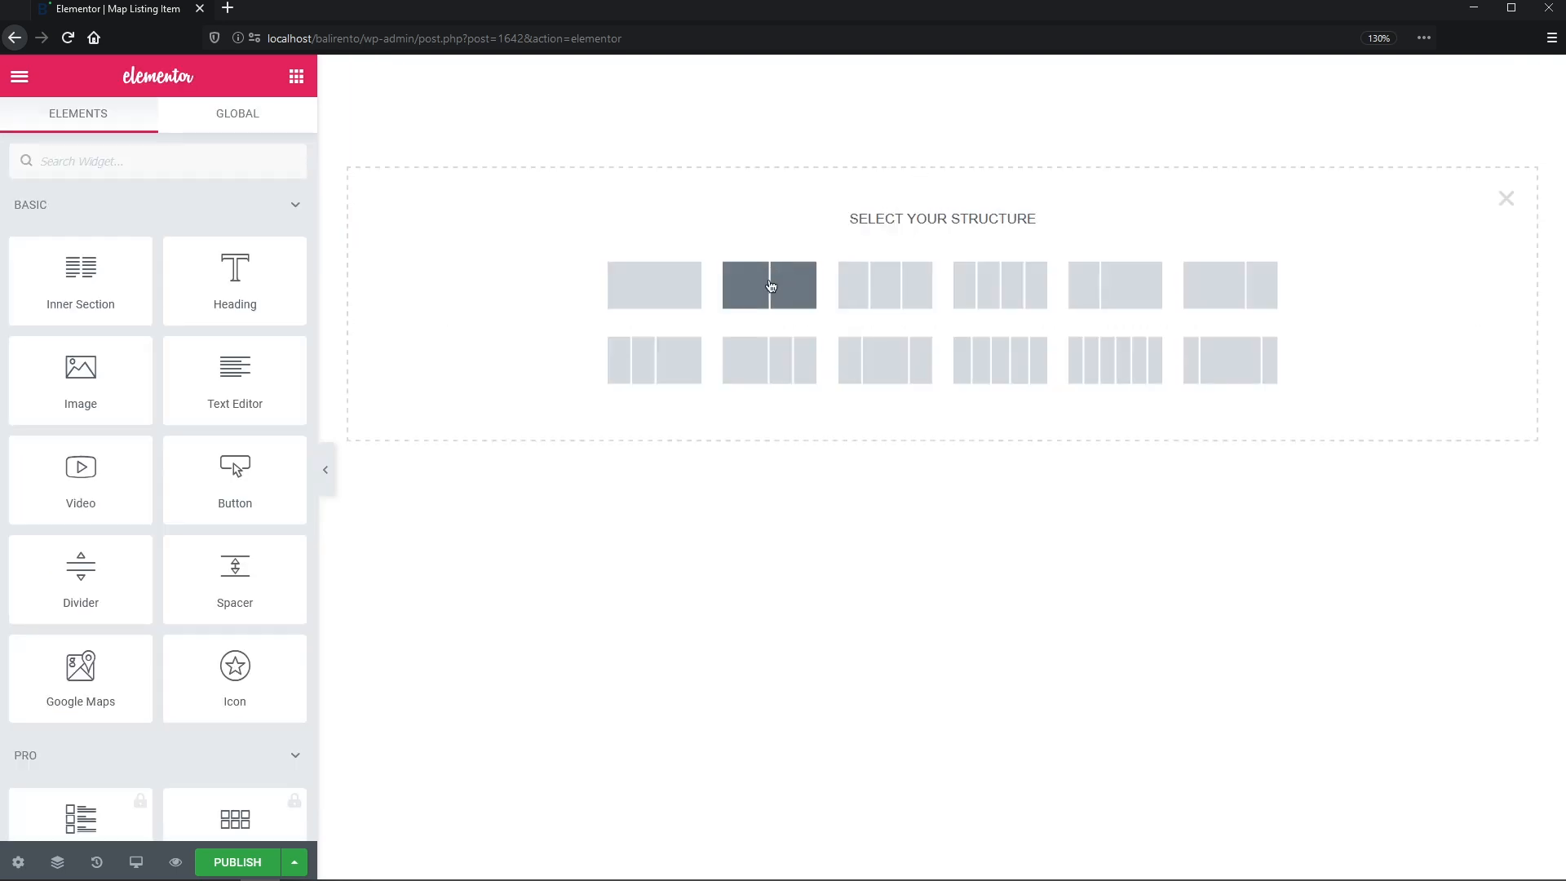
left_click(696, 294)
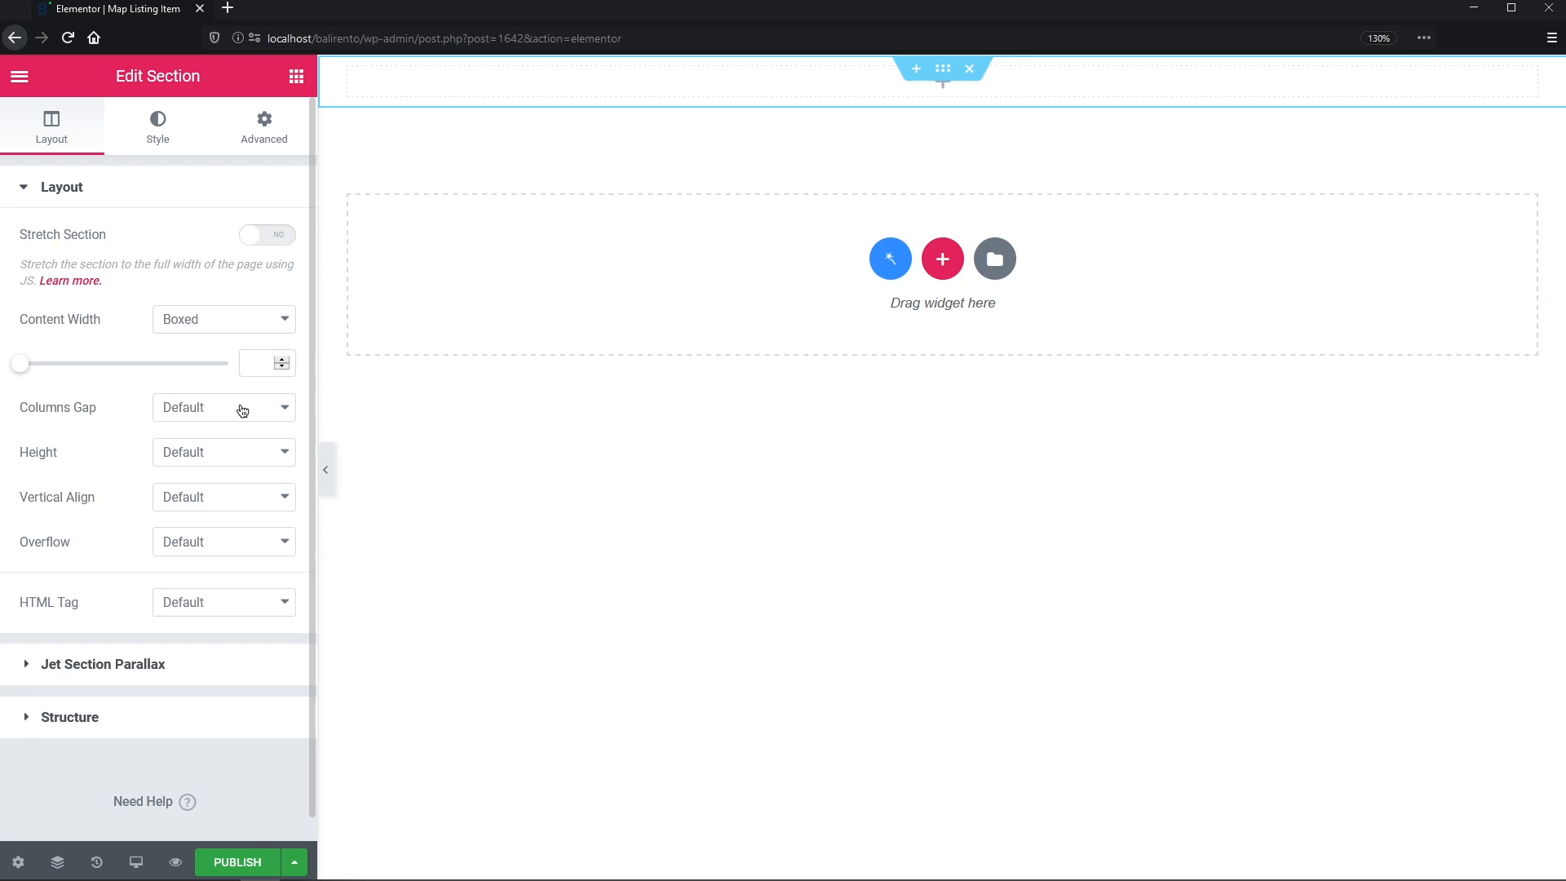
left_click(232, 452)
left_click(227, 530)
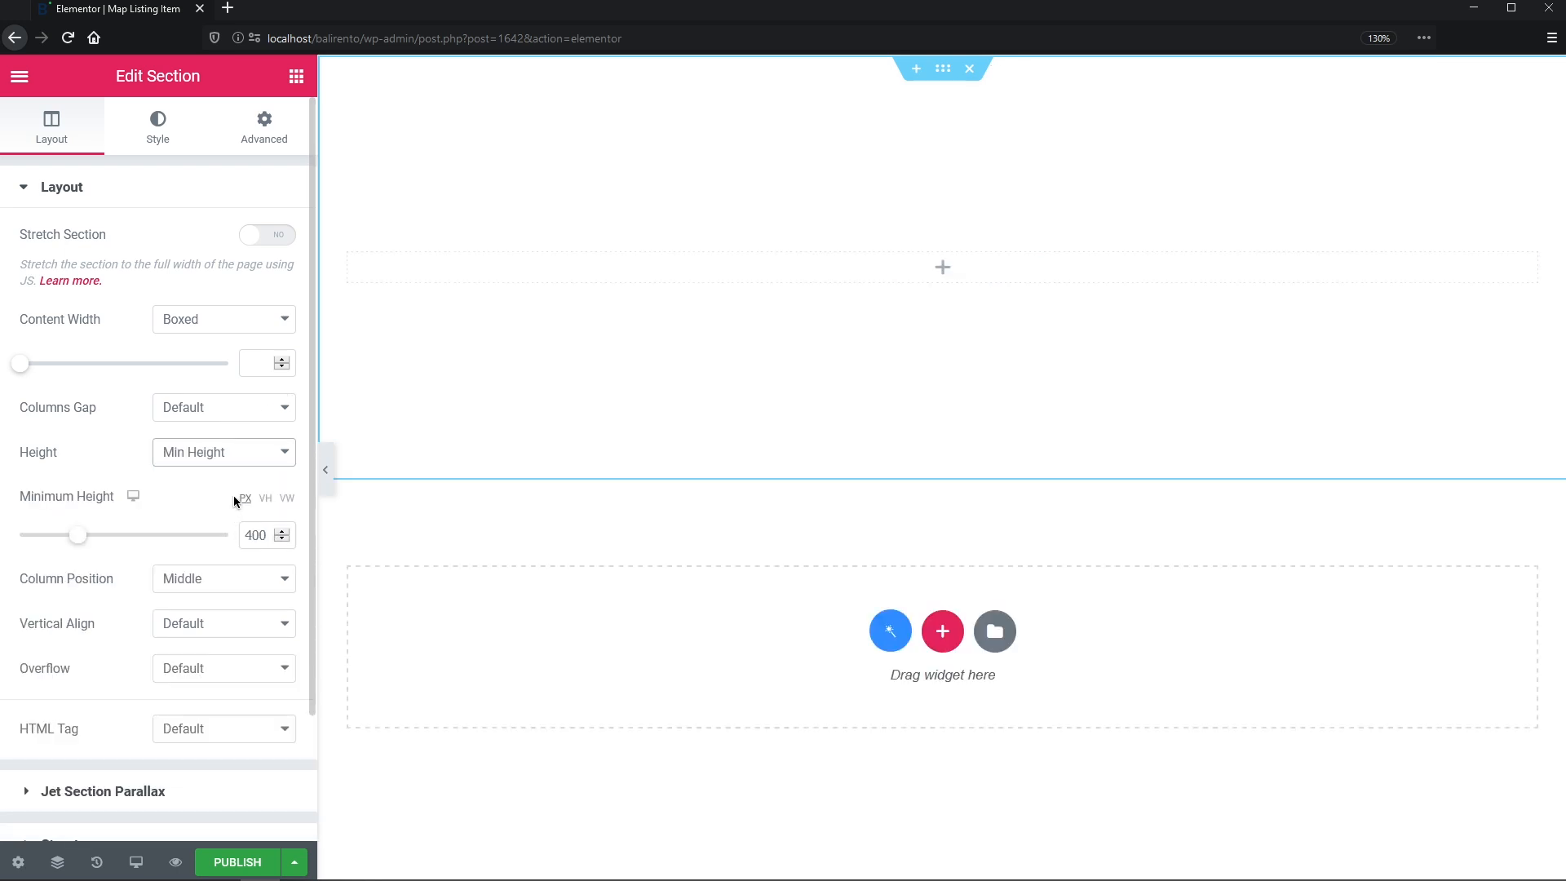
left_click_drag(265, 532, 225, 527)
type("150")
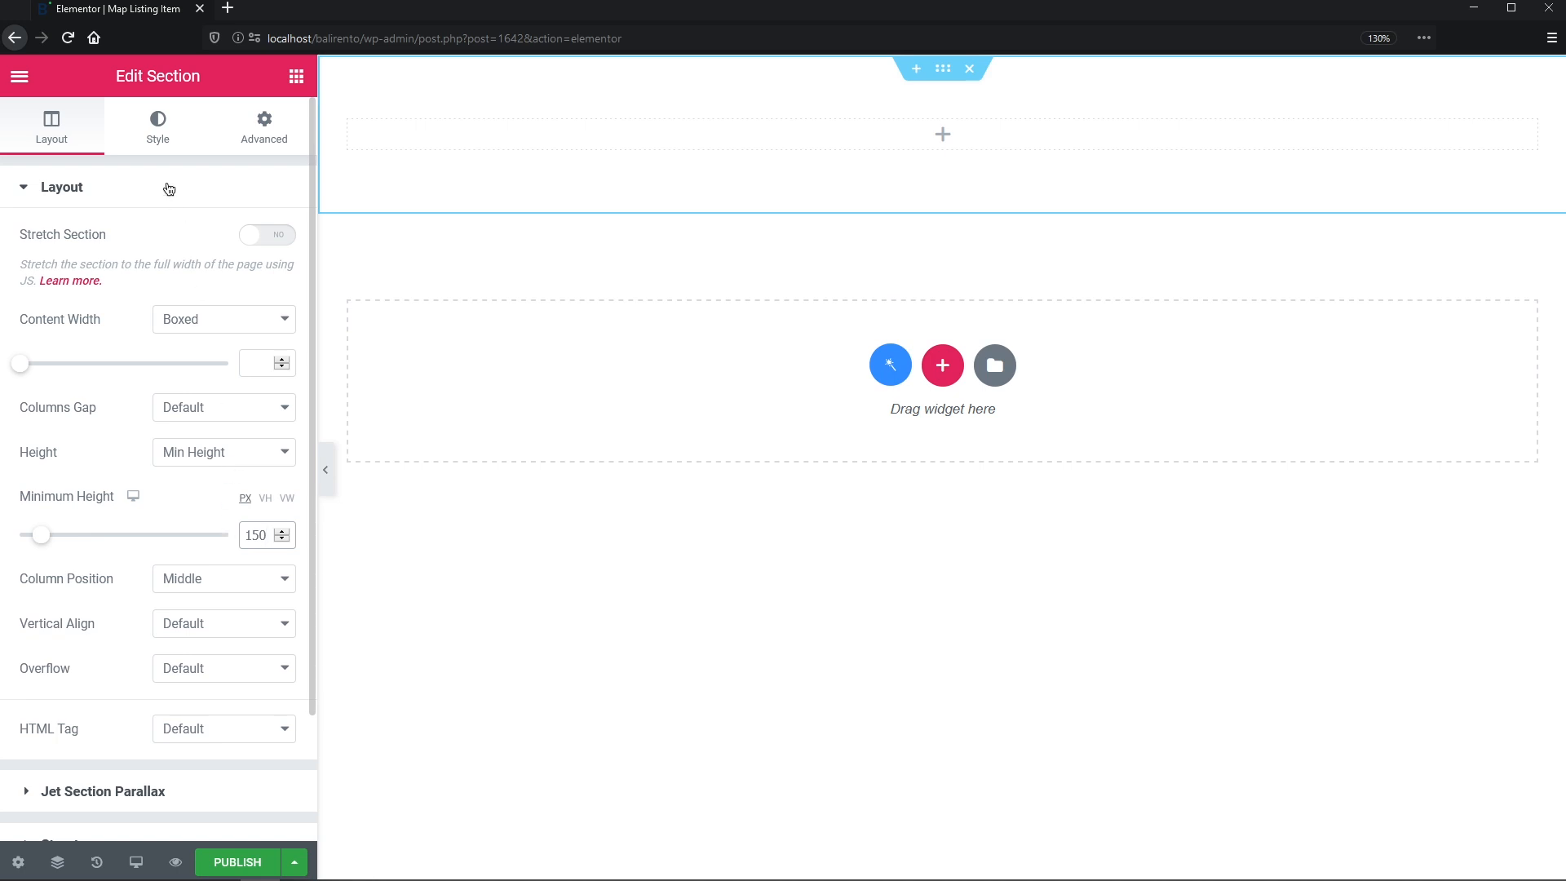
left_click(161, 135)
- Give the section a dynamic Custom Image background taken from the post thumbnail
left_click(194, 292)
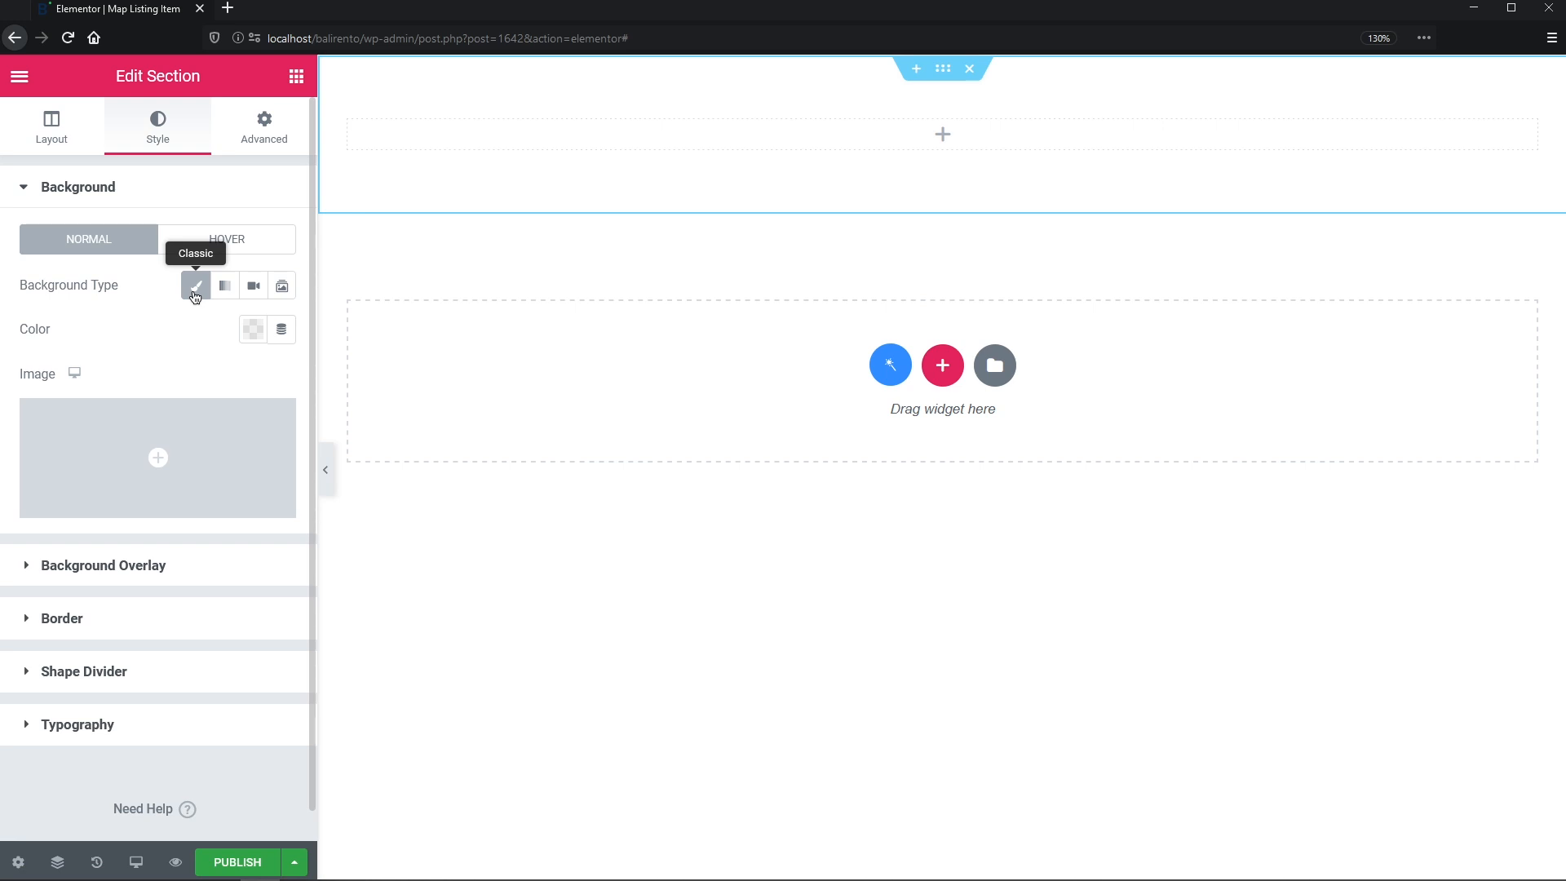
mouse_move(255, 457)
left_click(277, 505)
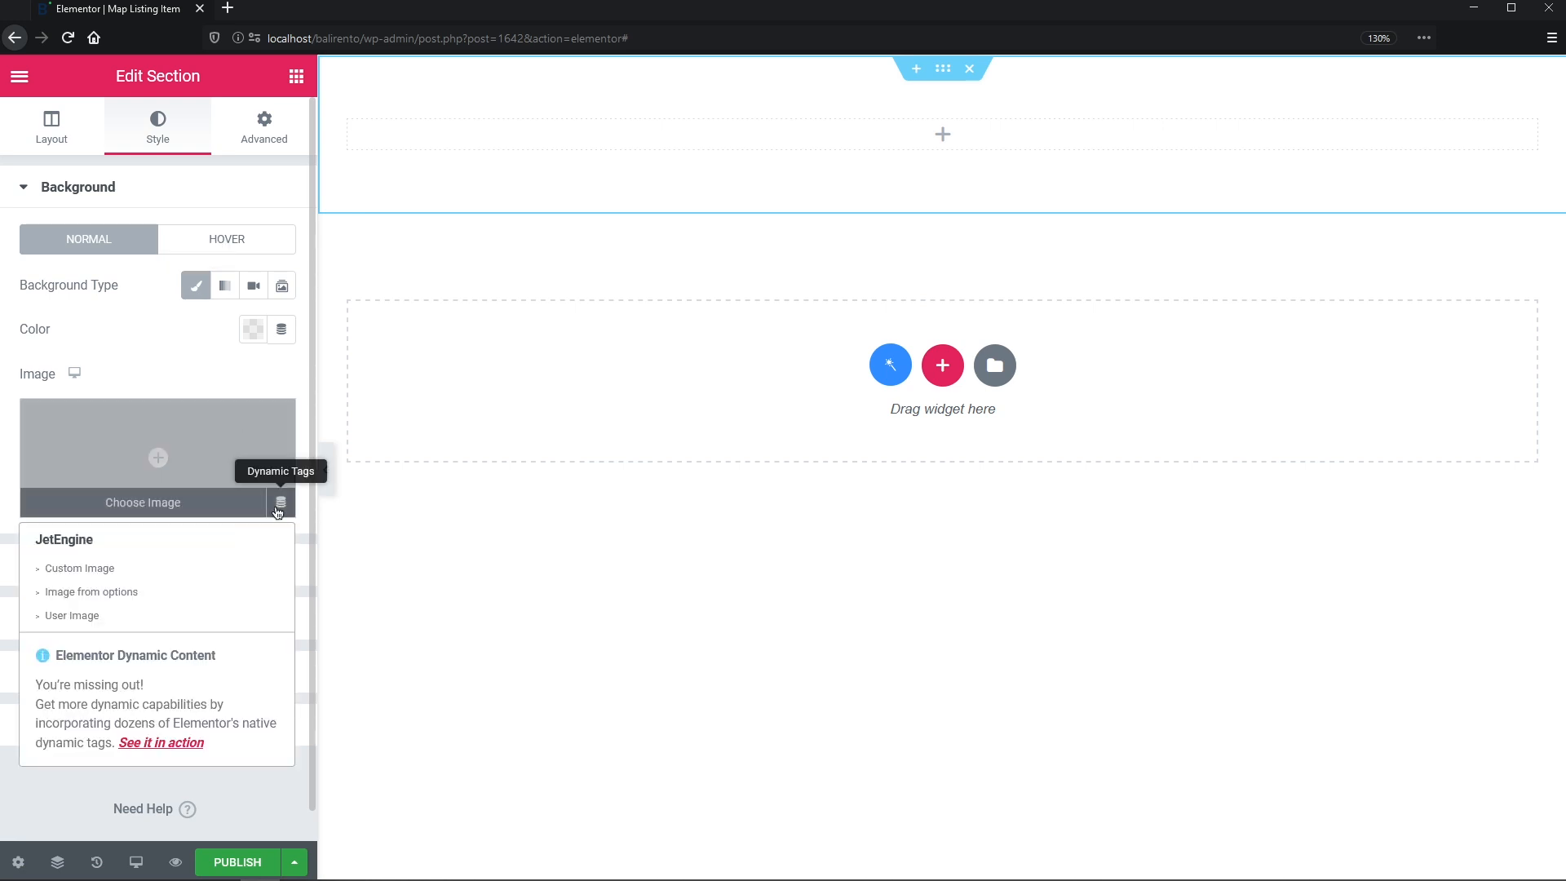
left_click(145, 569)
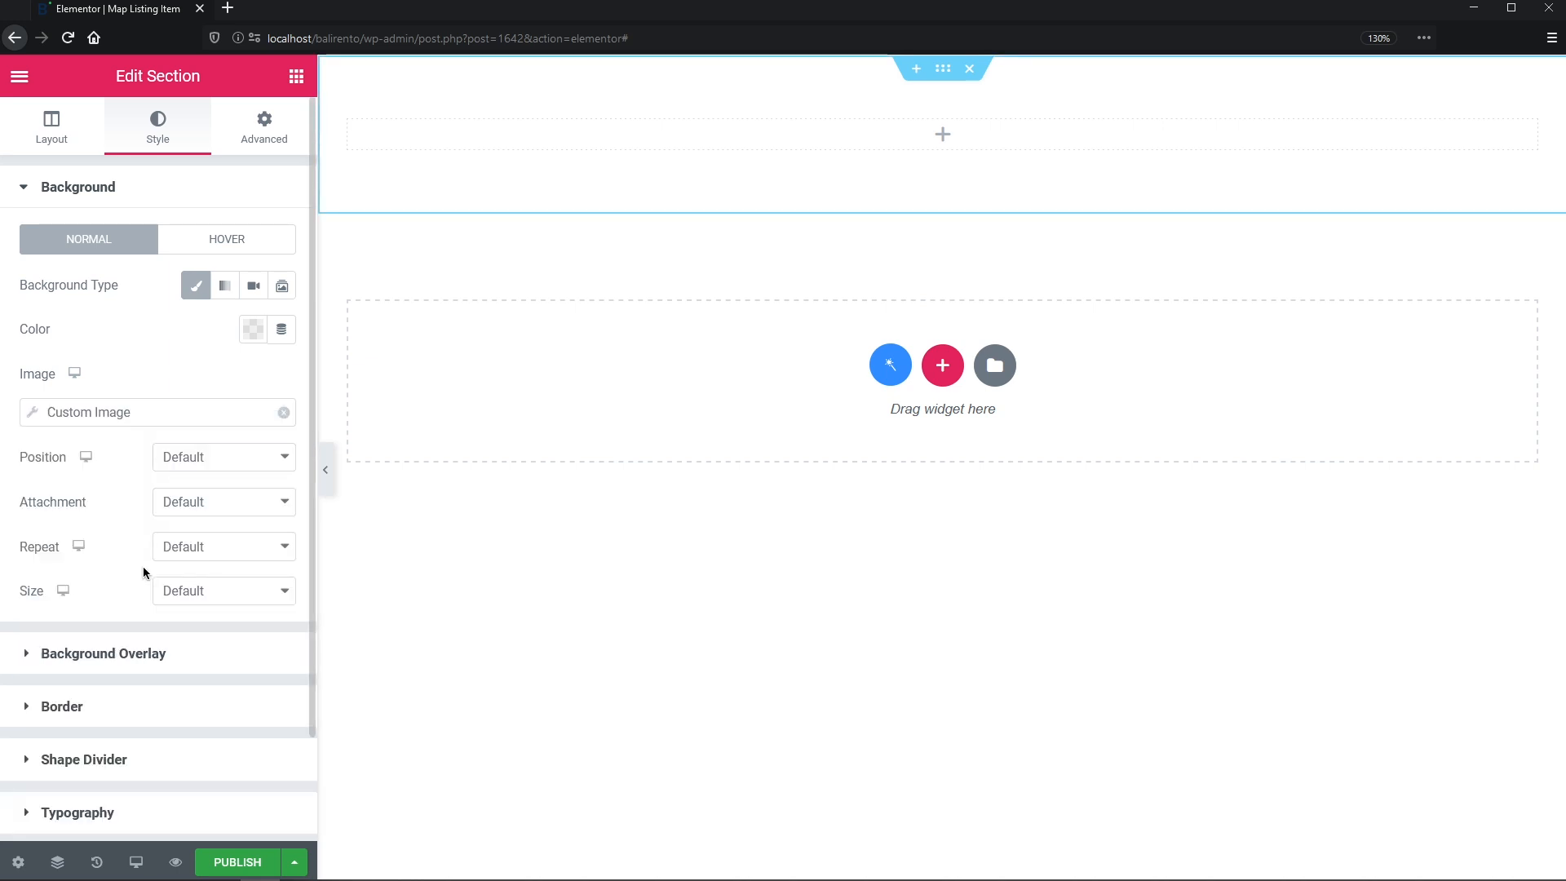
left_click(32, 412)
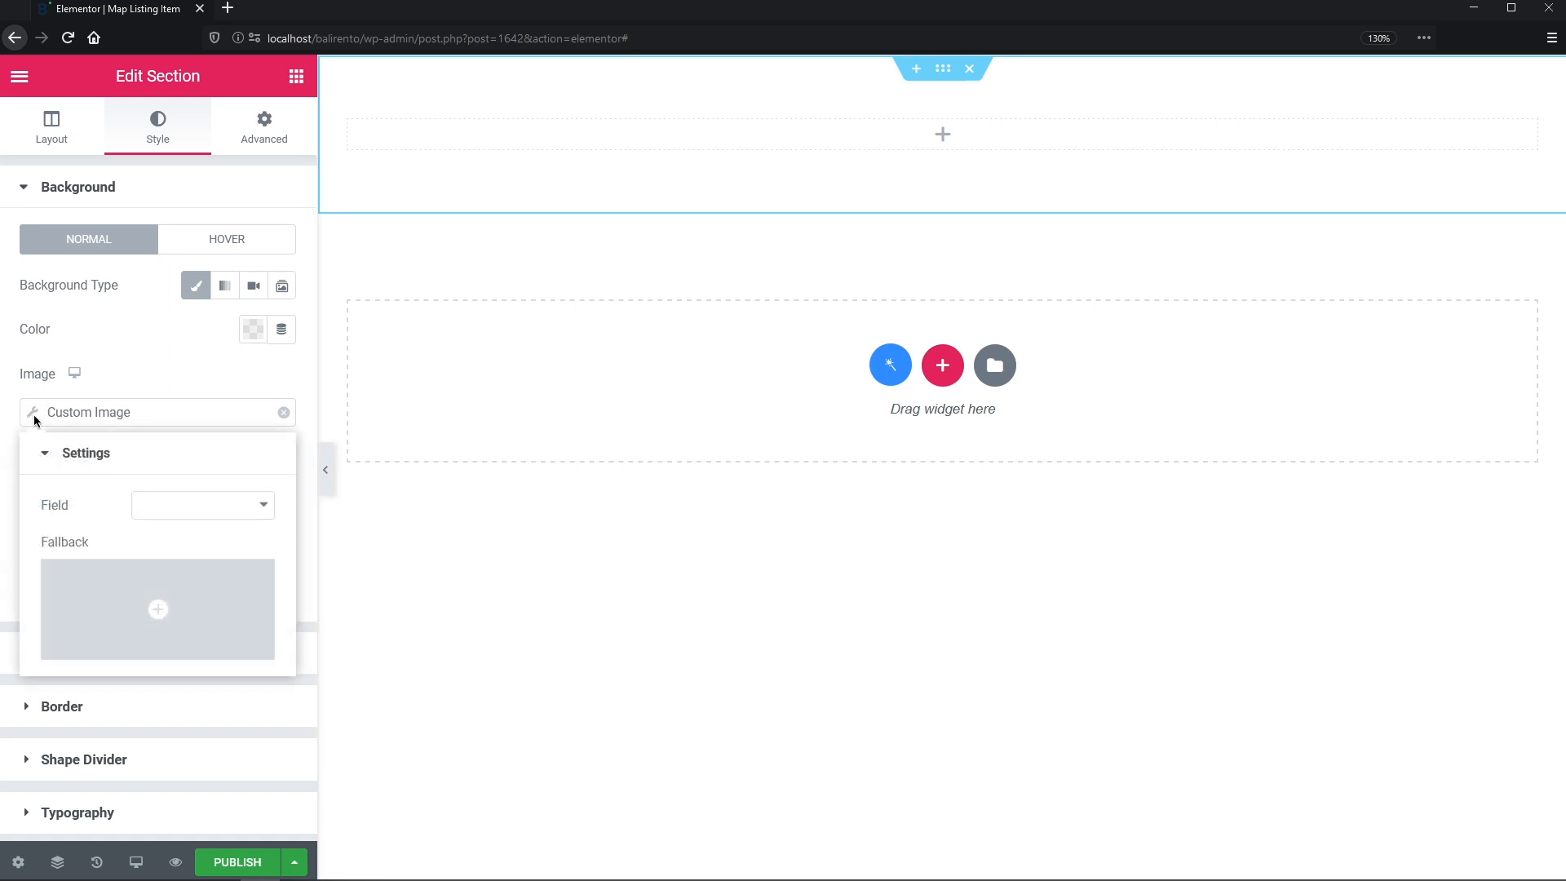
left_click(263, 513)
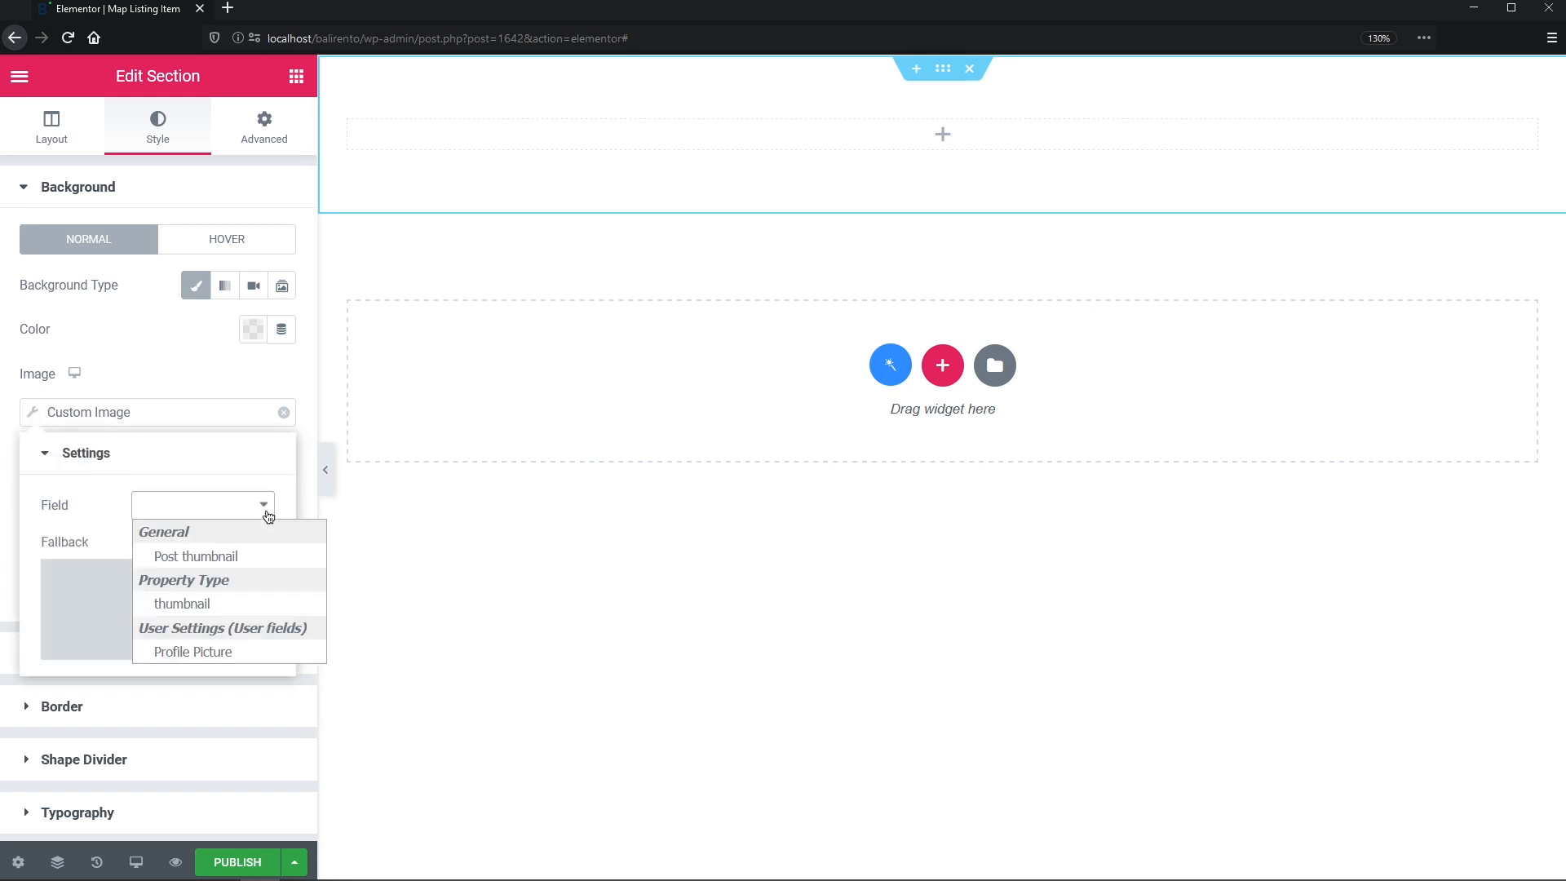
left_click(258, 554)
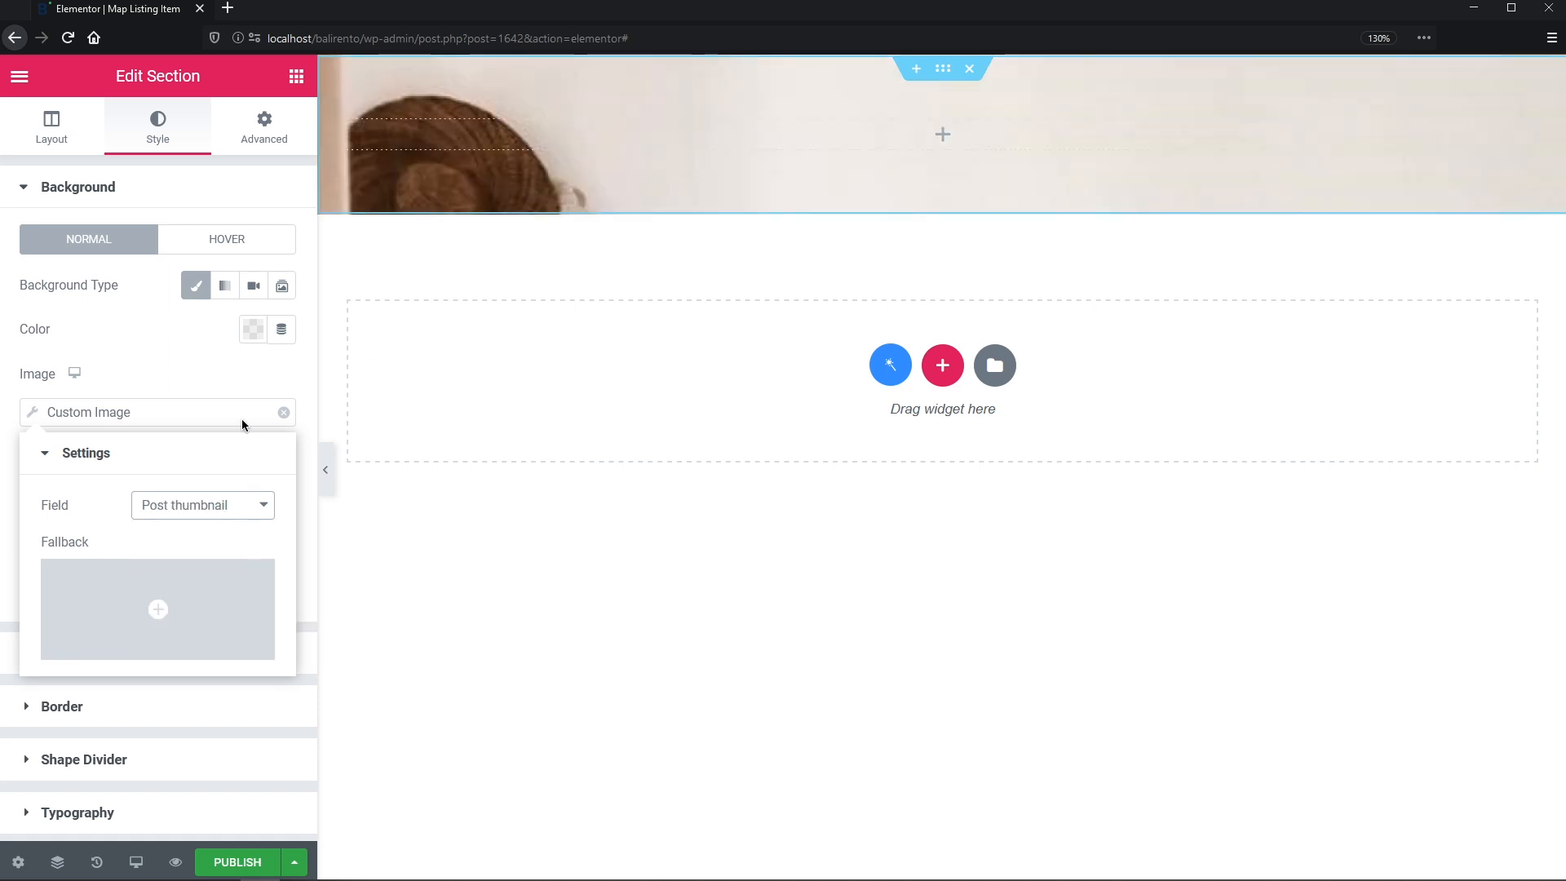
left_click(236, 378)
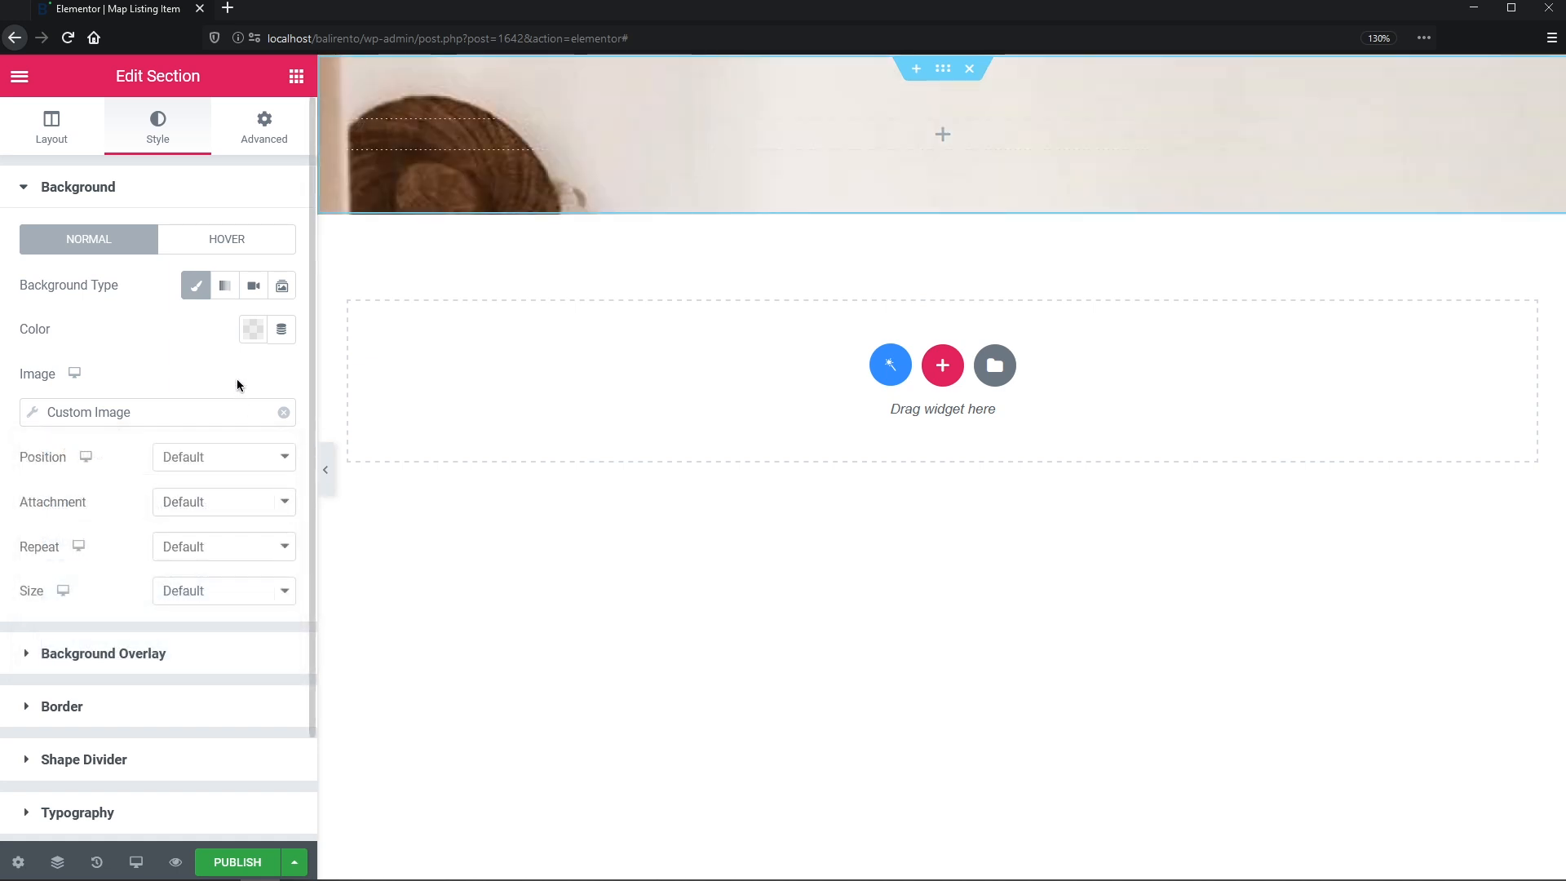
- Set the background image to Center Center, No-repeat and Cover
left_click(245, 459)
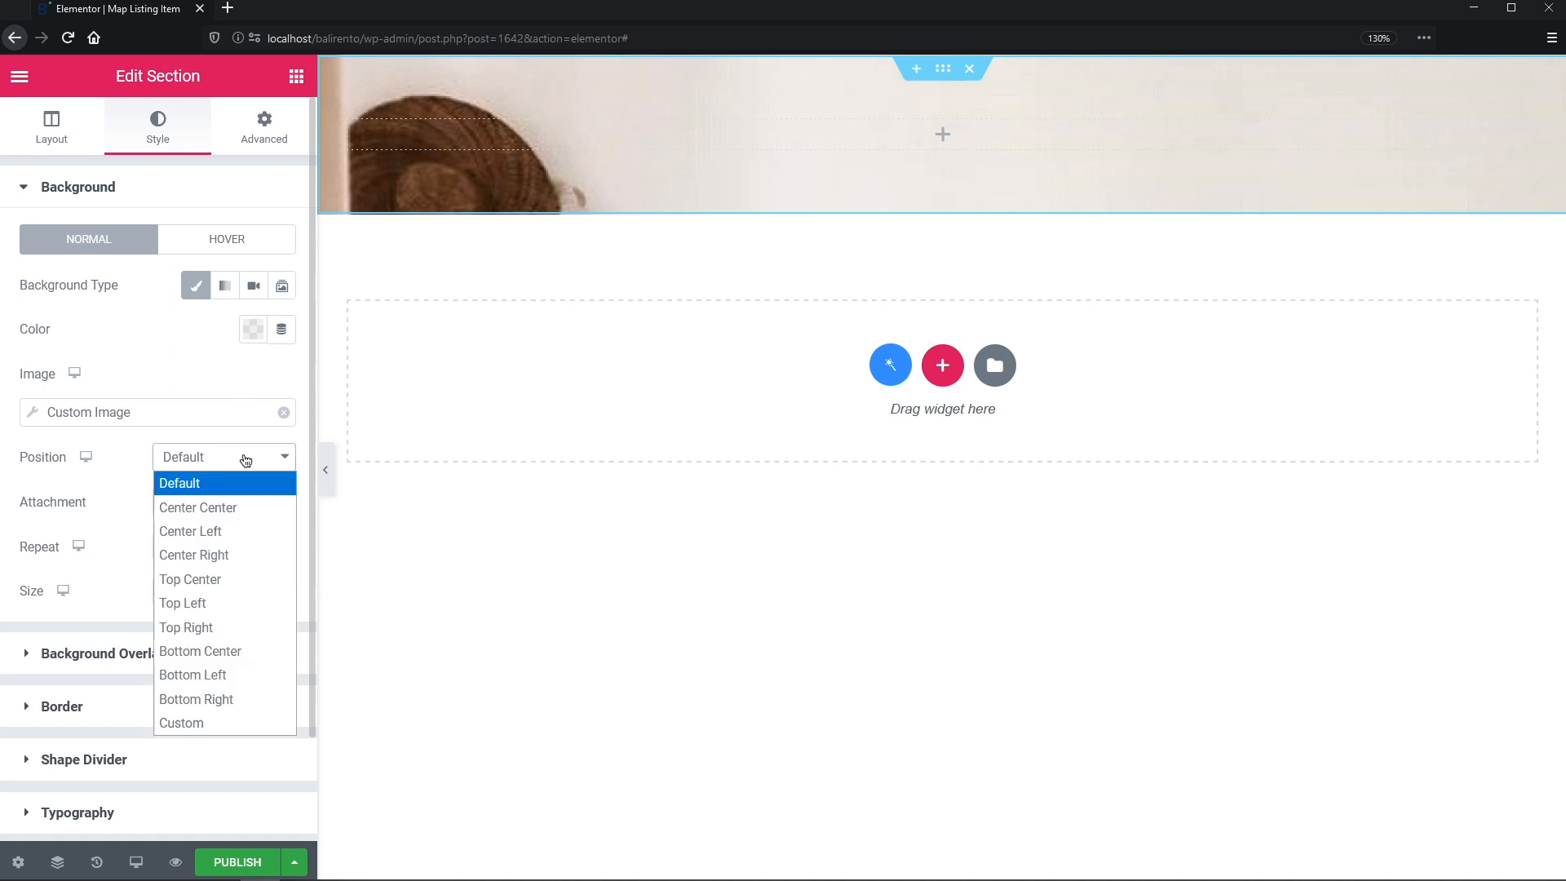
left_click(243, 510)
left_click(230, 546)
left_click(233, 603)
left_click(234, 598)
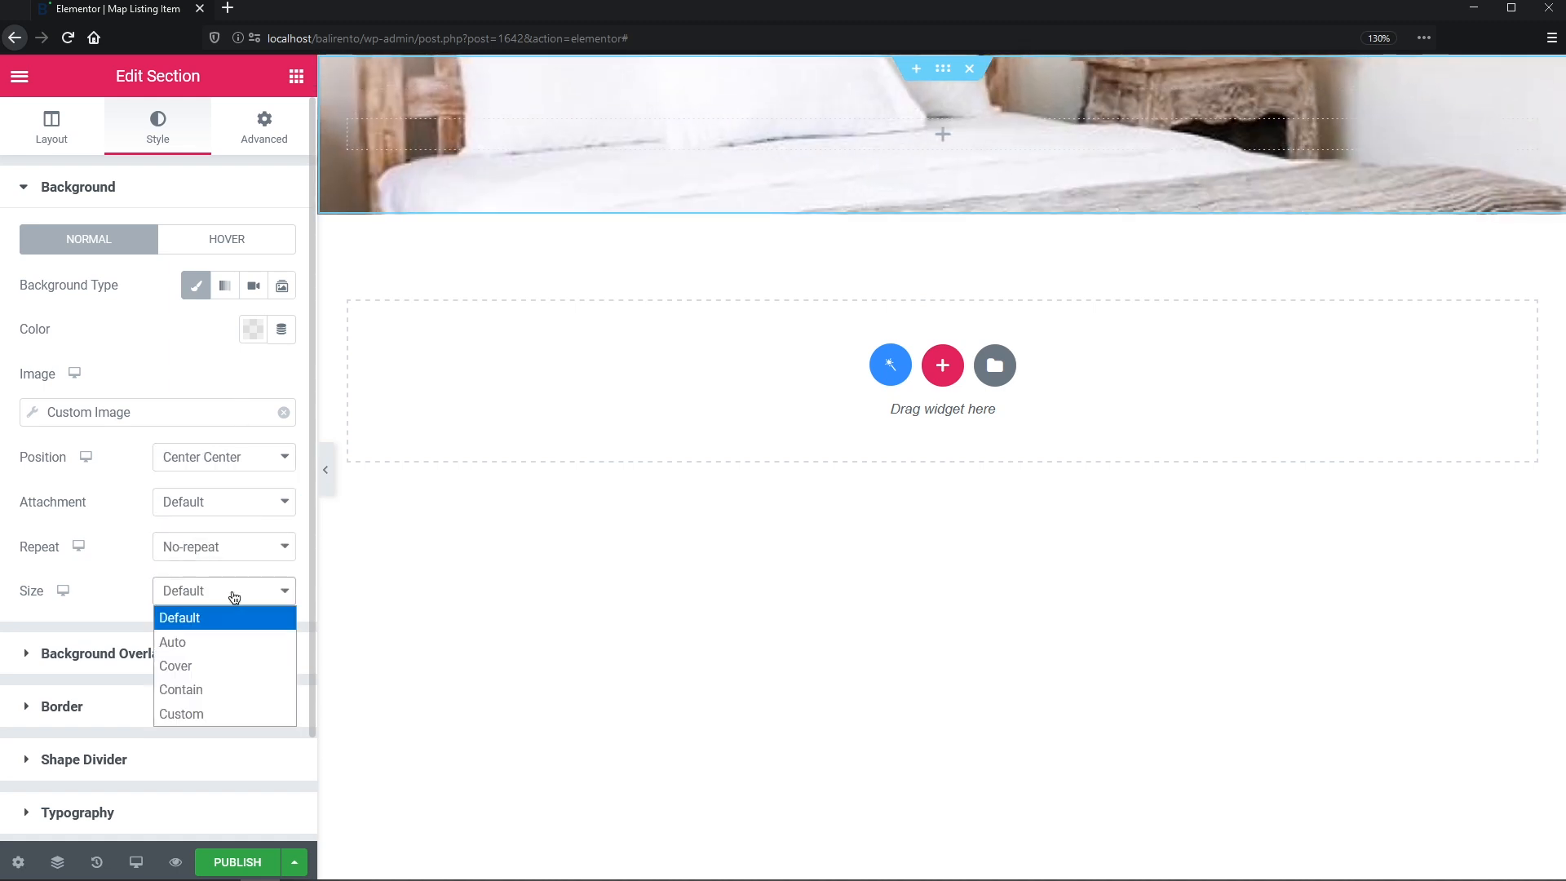
left_click(220, 666)
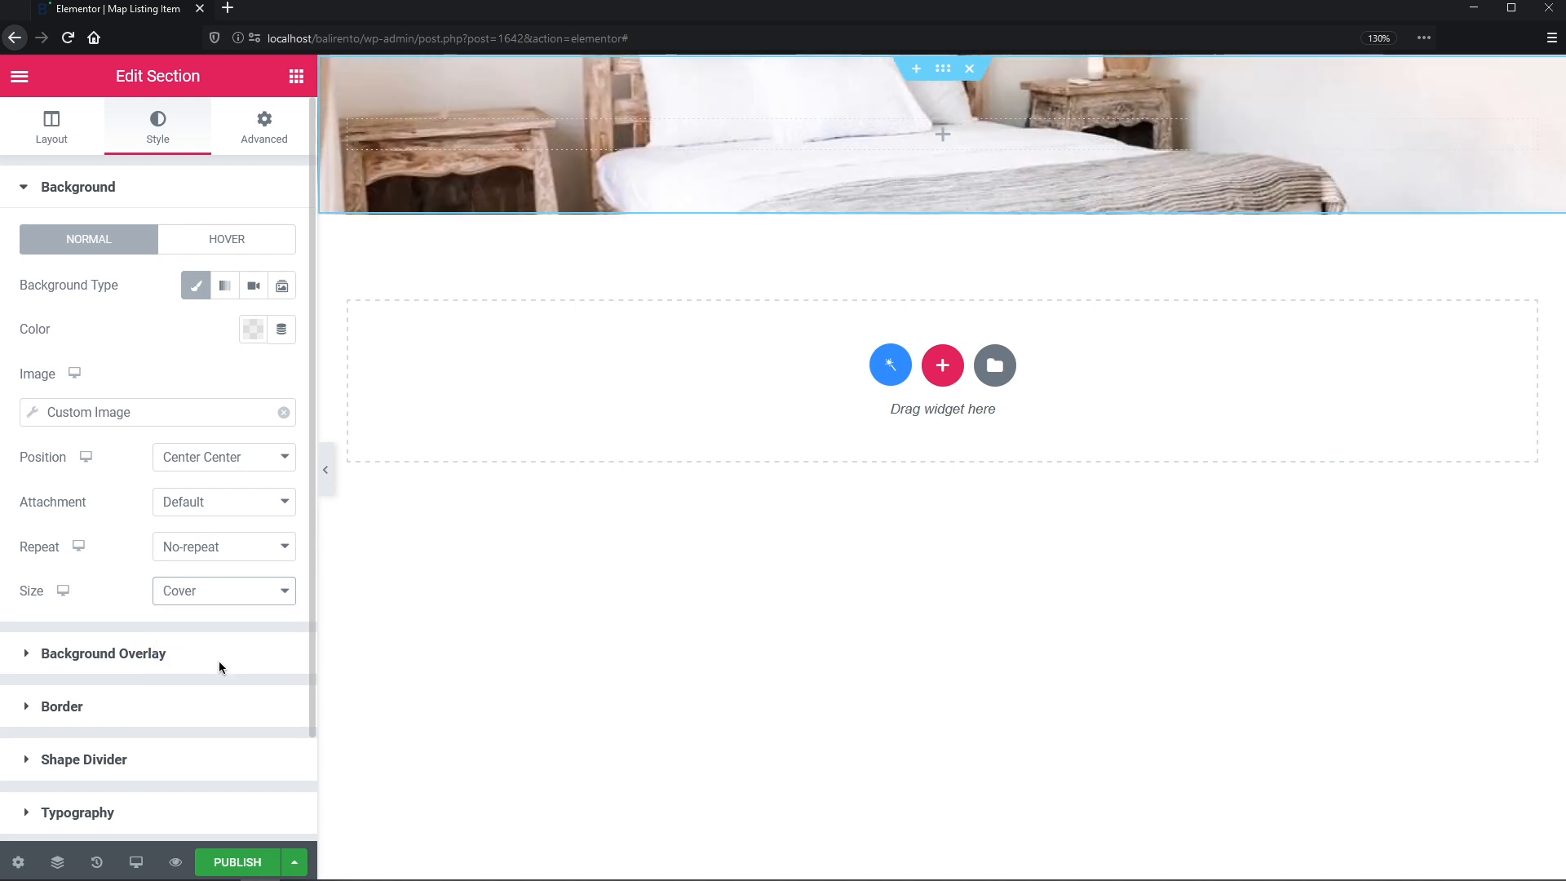
left_click(305, 87)
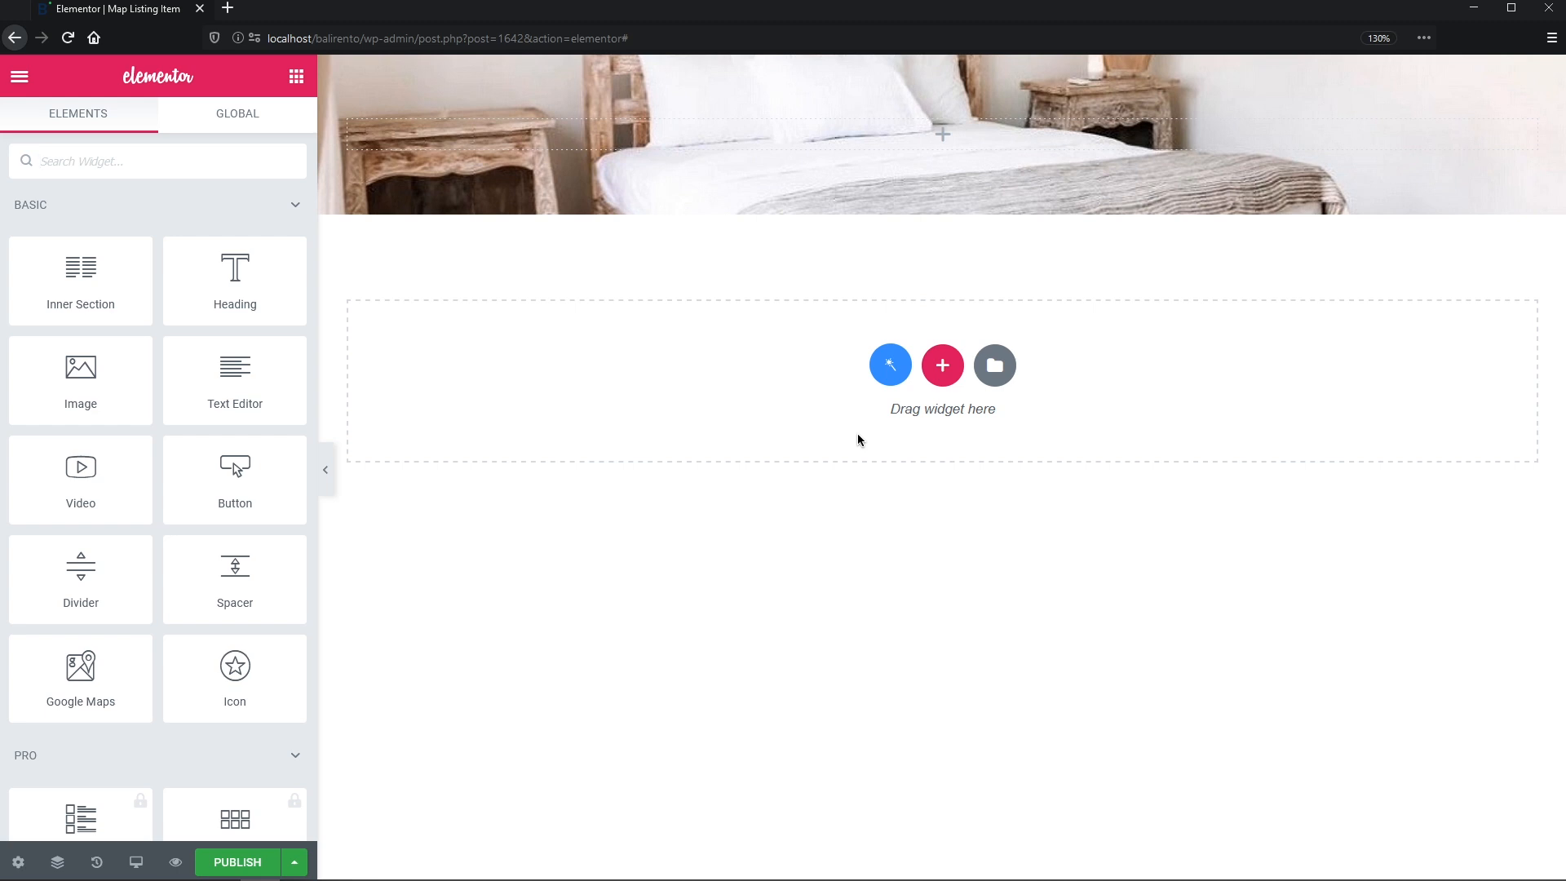
- Add a single-column section below with a white classic background
left_click(942, 365)
left_click(699, 420)
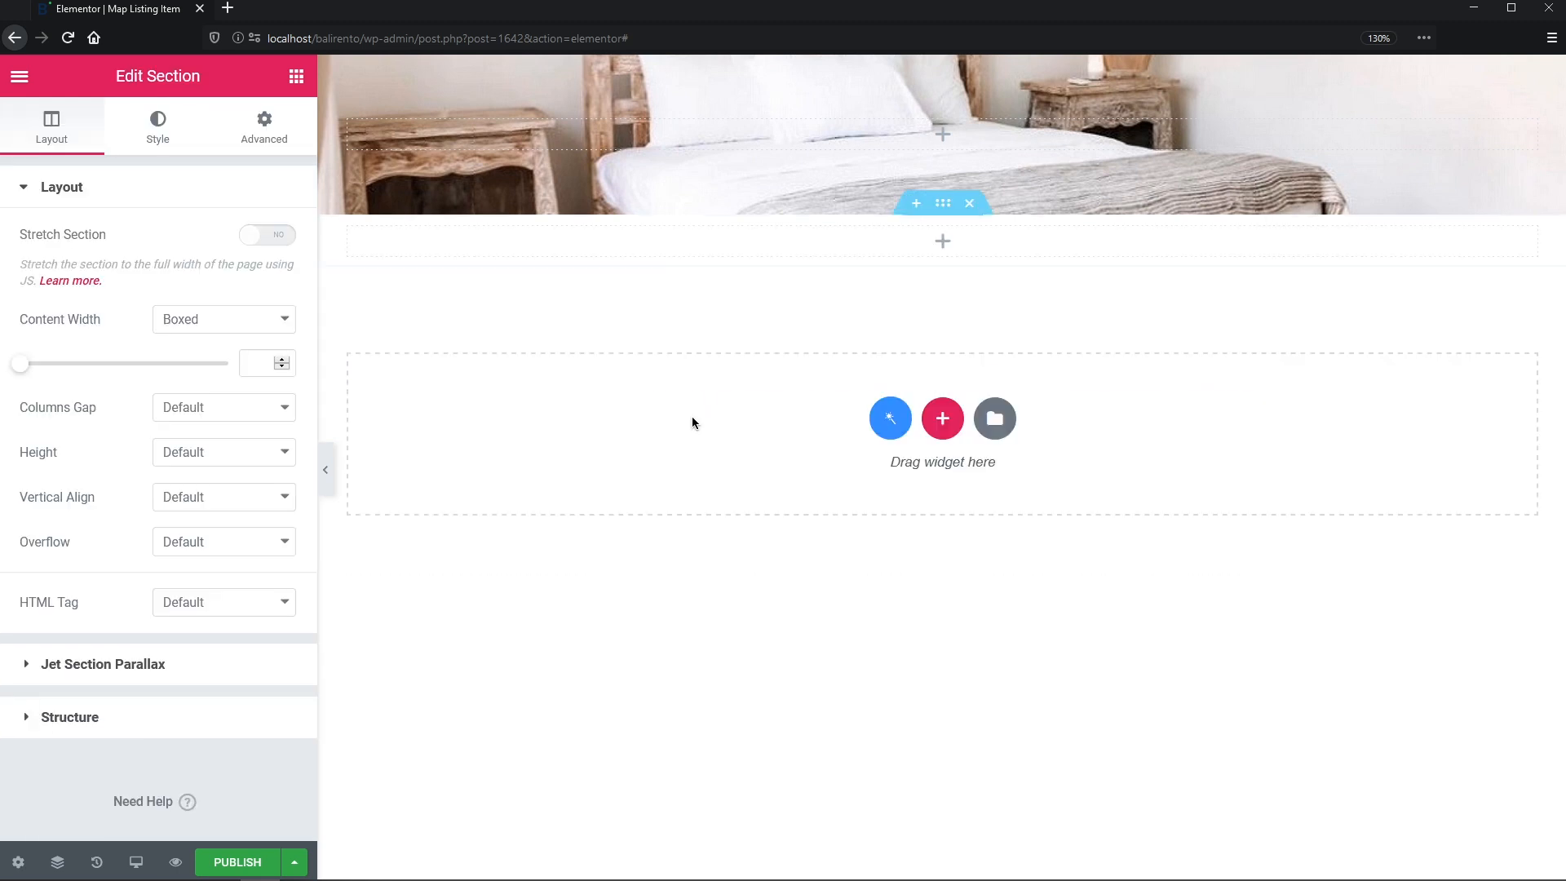
left_click(159, 122)
left_click(200, 287)
left_click(253, 329)
left_click(235, 380)
- Drop a Dynamic Field showing the Price per 1 day/night meta value
left_click(297, 78)
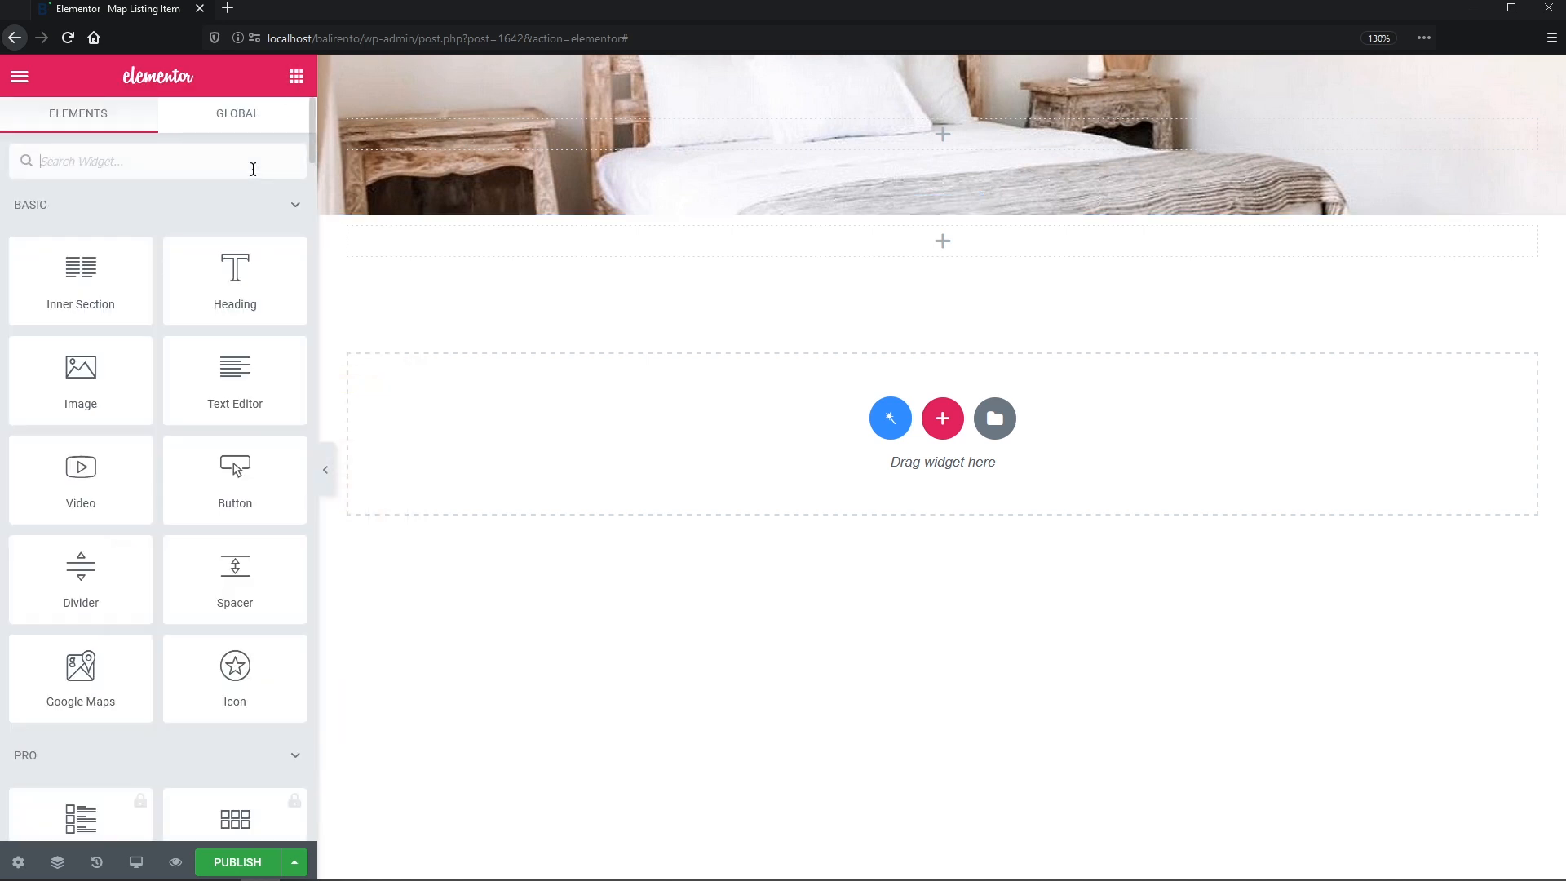
type("dynamic")
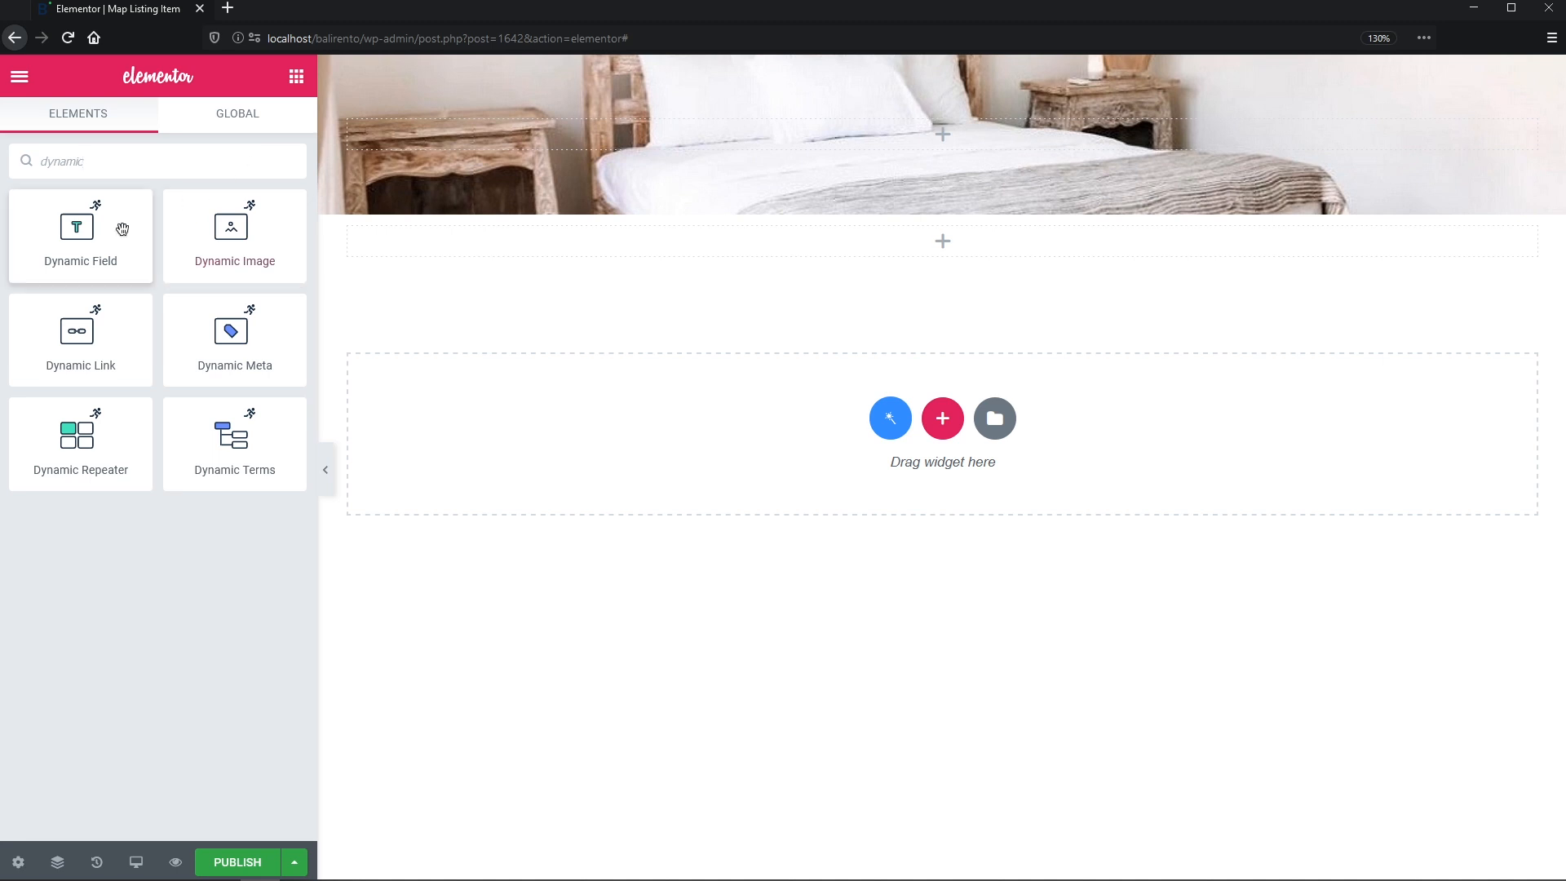
left_click_drag(101, 237, 442, 247)
left_click(270, 238)
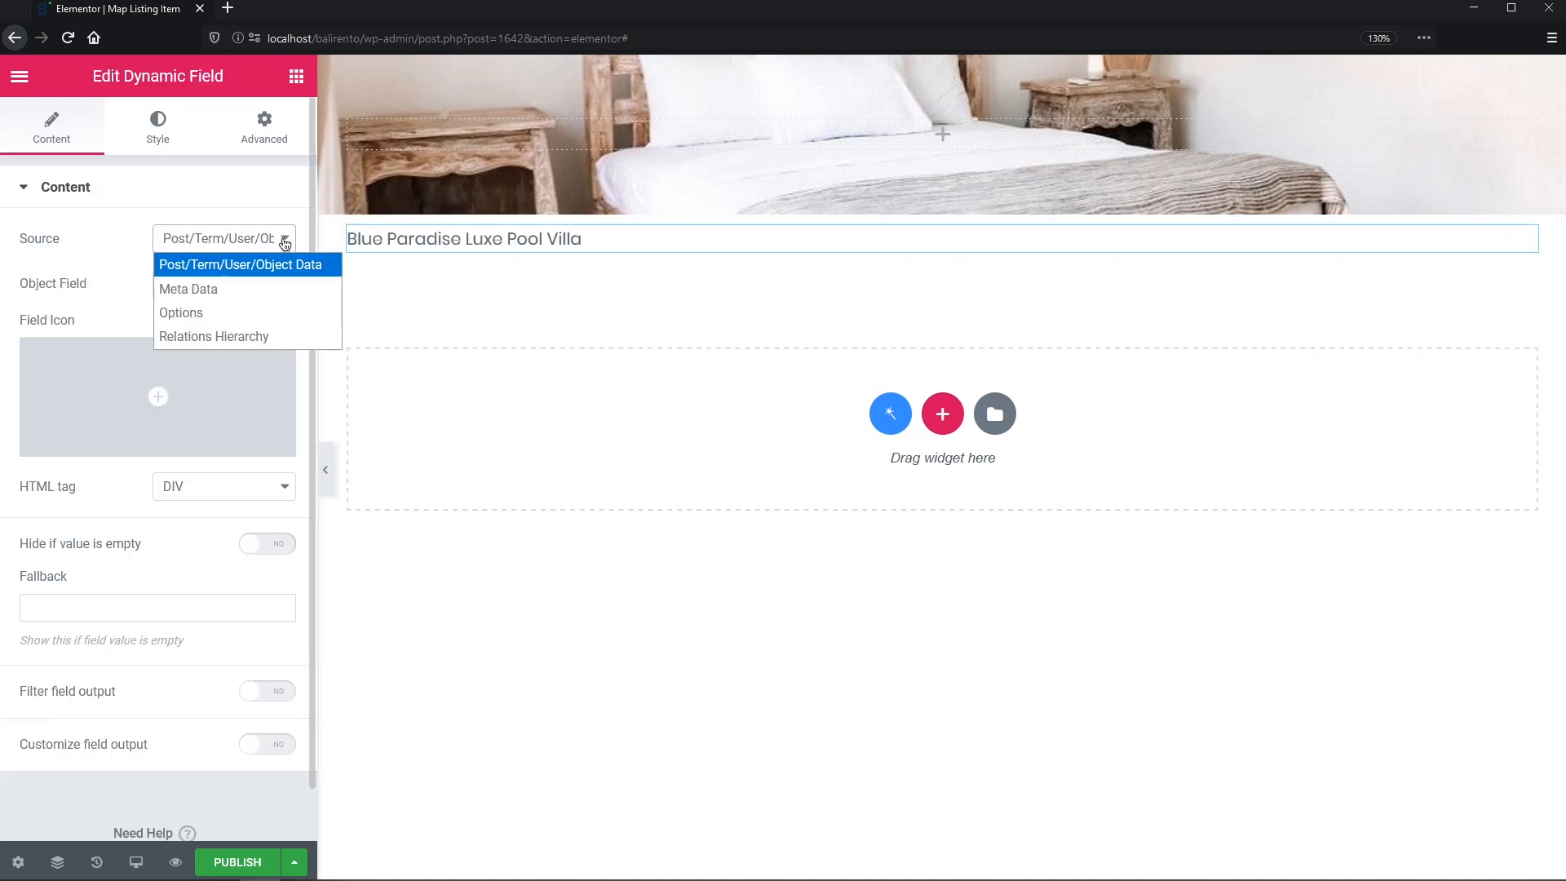
left_click(269, 291)
left_click(271, 292)
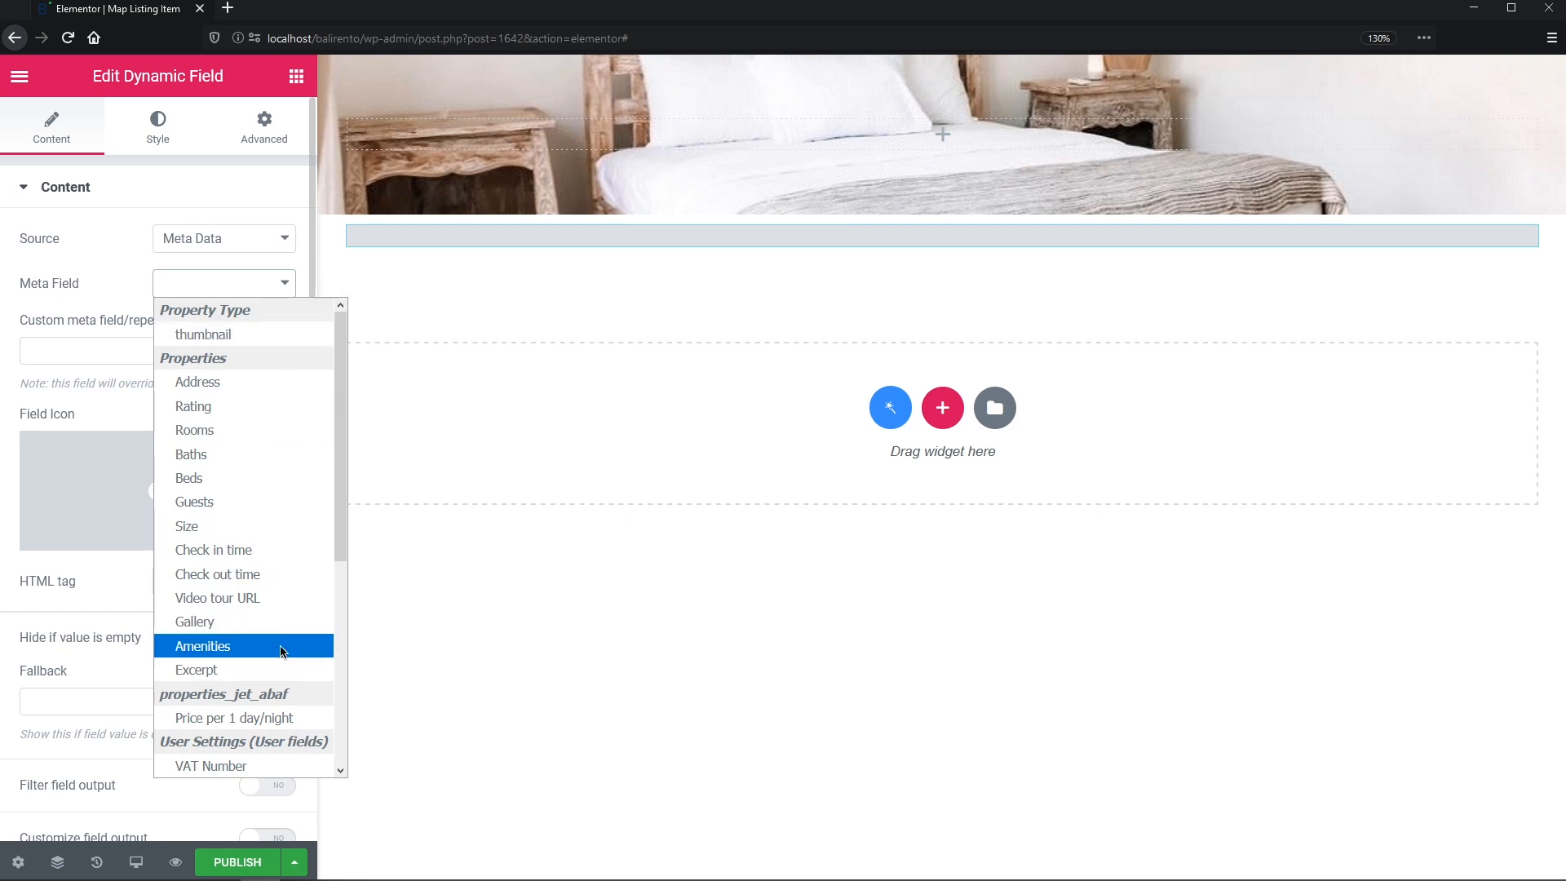
left_click(283, 715)
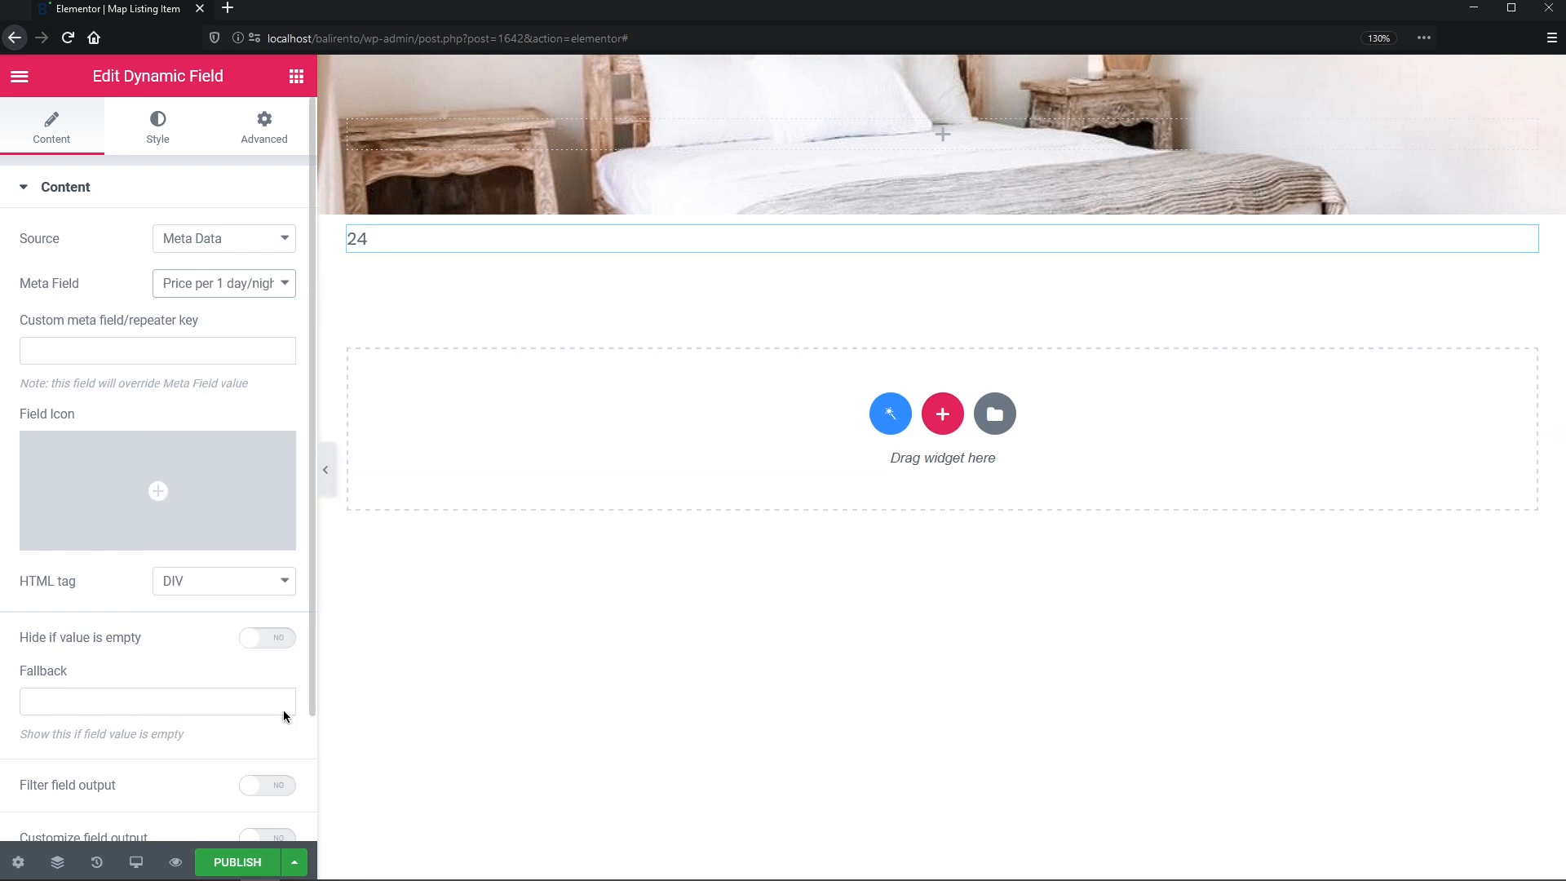
- Filter the price with the Format number callback and field format '$%s / night'
left_click_drag(311, 625, 307, 744)
left_click(276, 645)
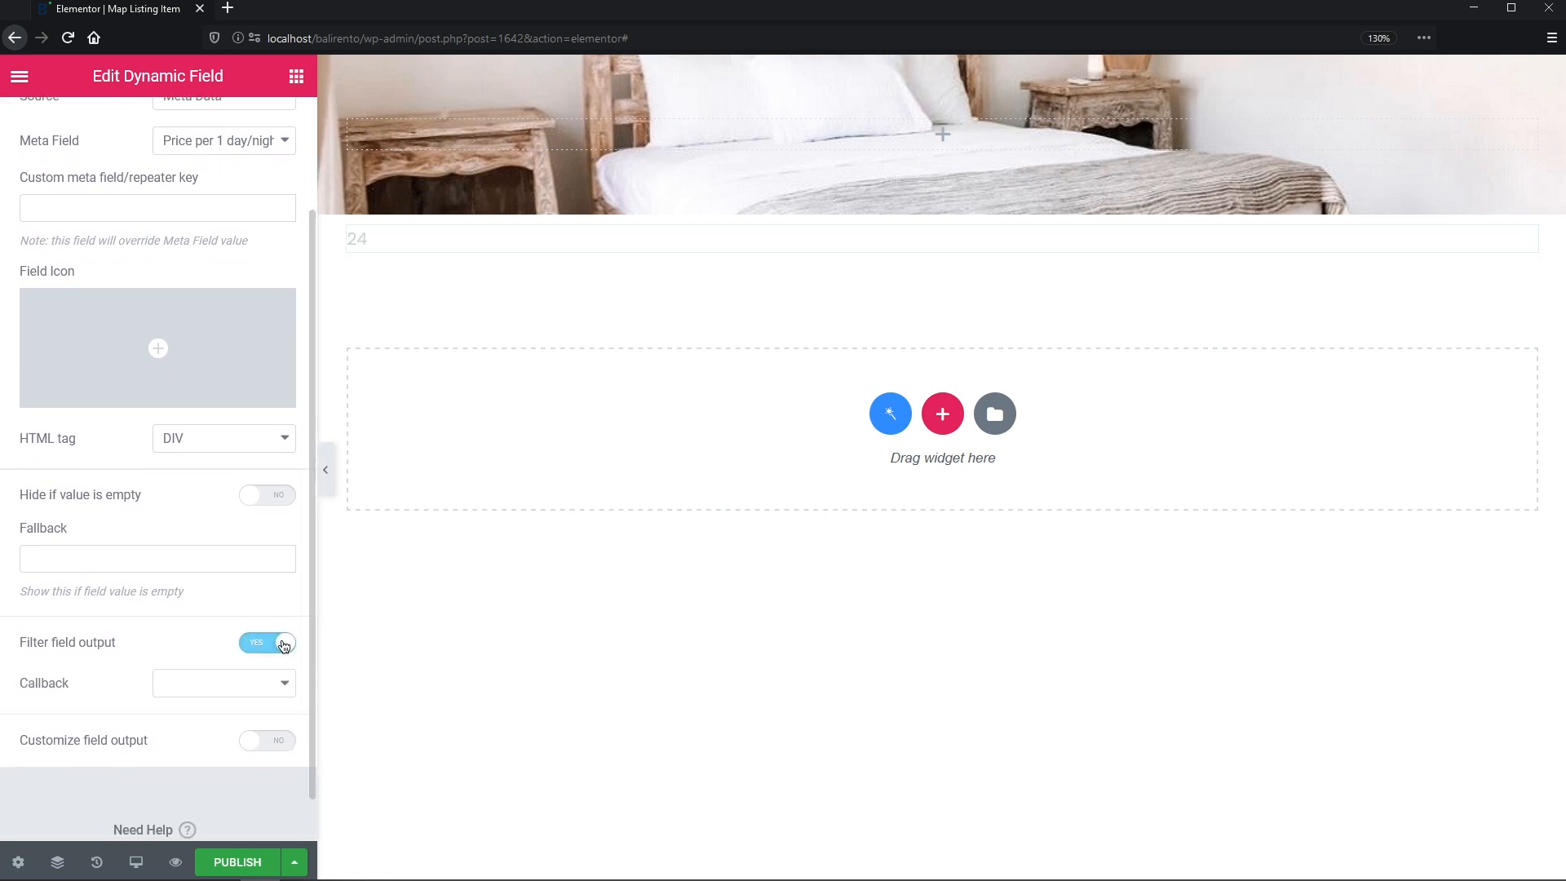
left_click(286, 685)
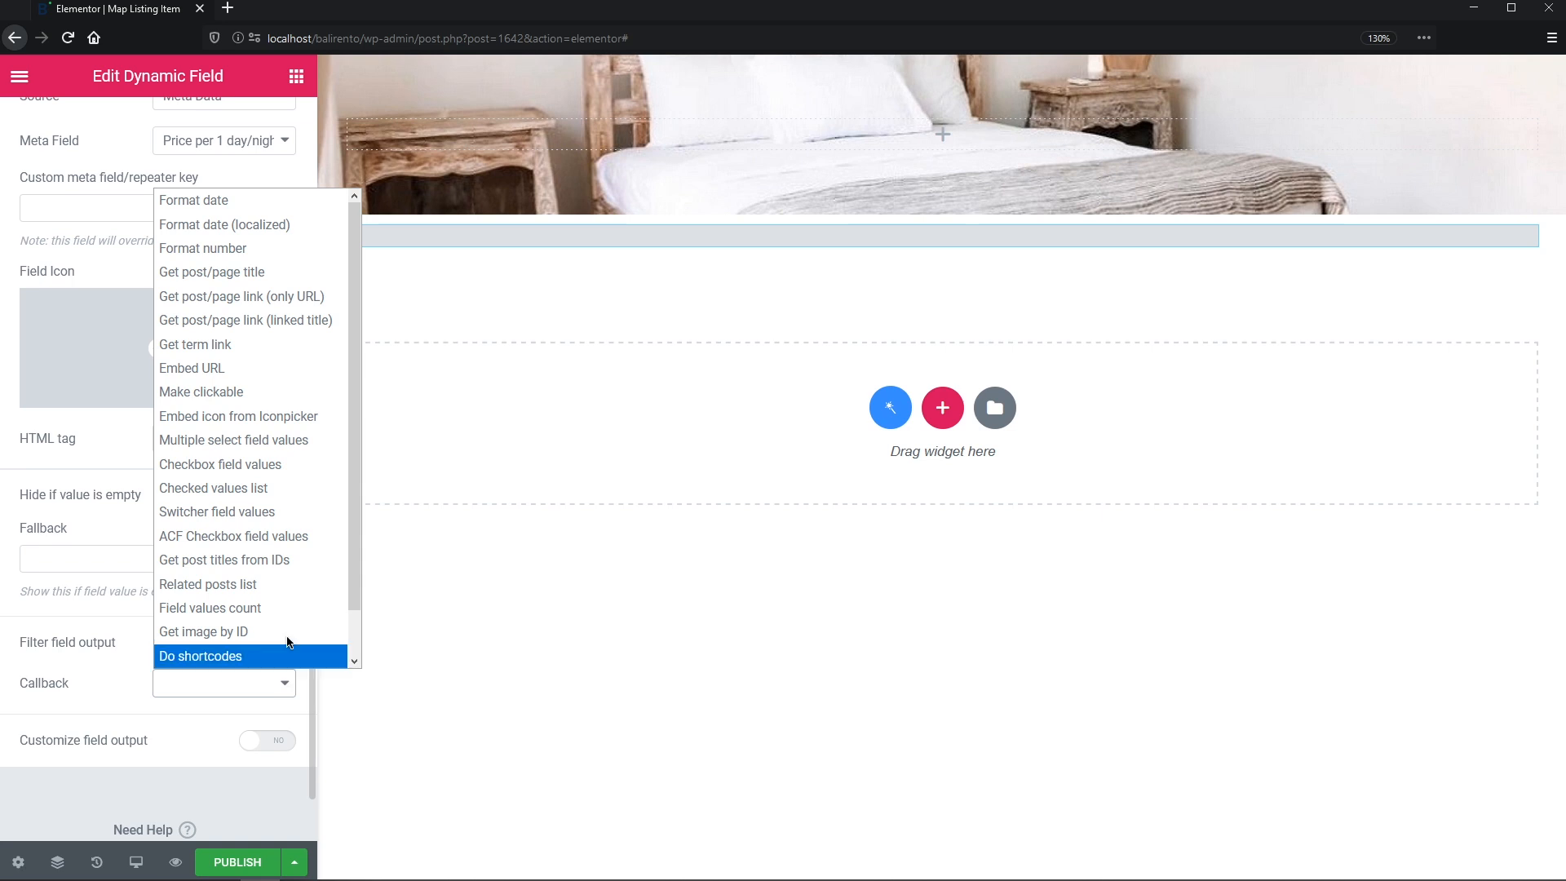
left_click(268, 256)
left_click_drag(311, 342, 315, 542)
left_click(277, 690)
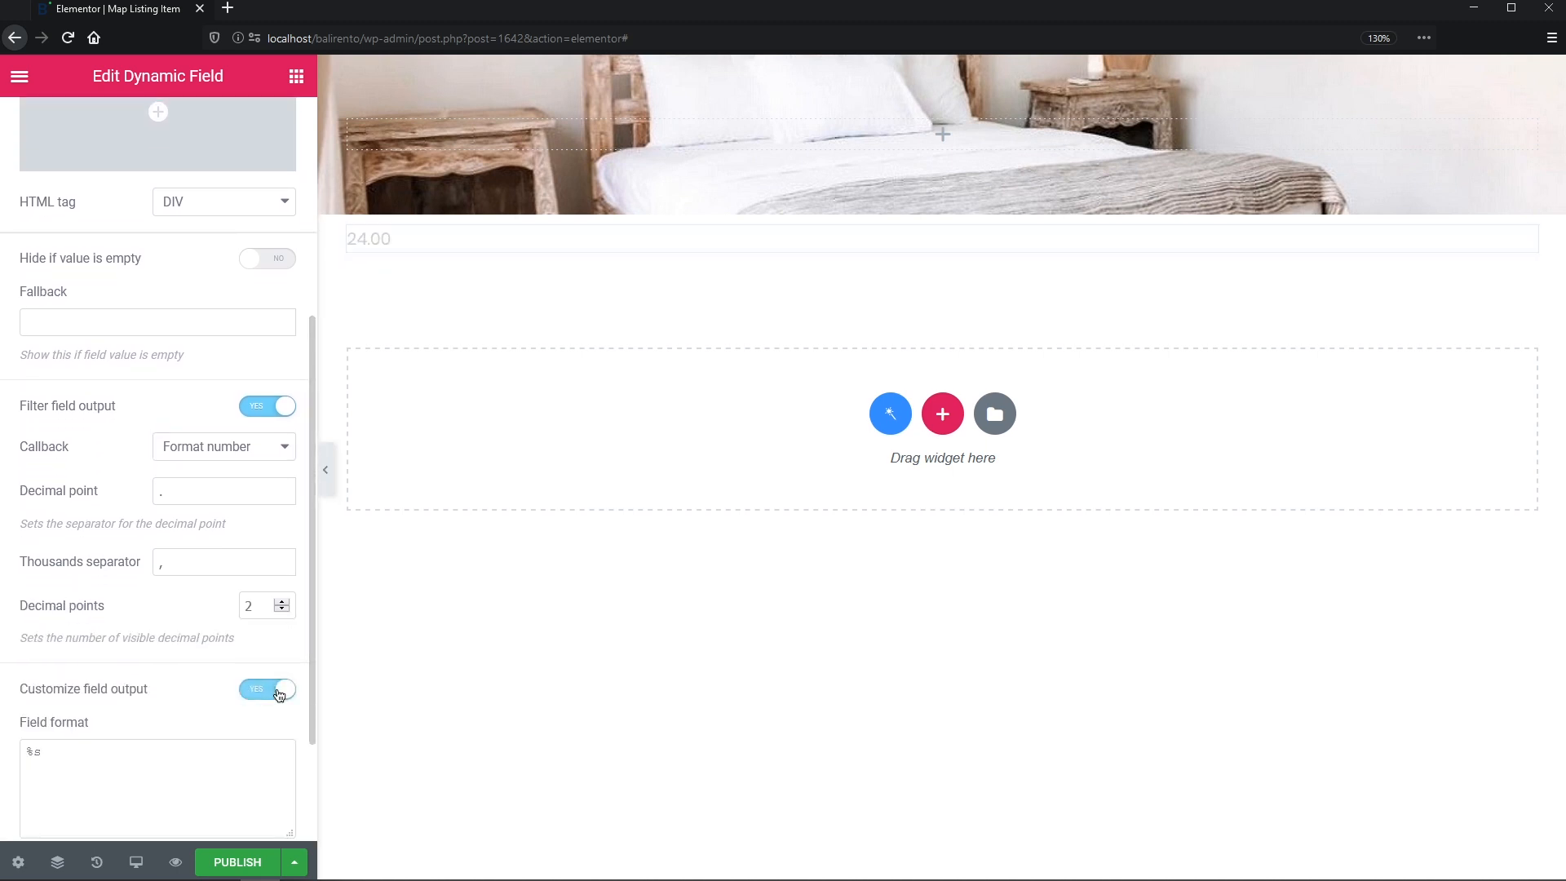
left_click(27, 751)
type("$%s")
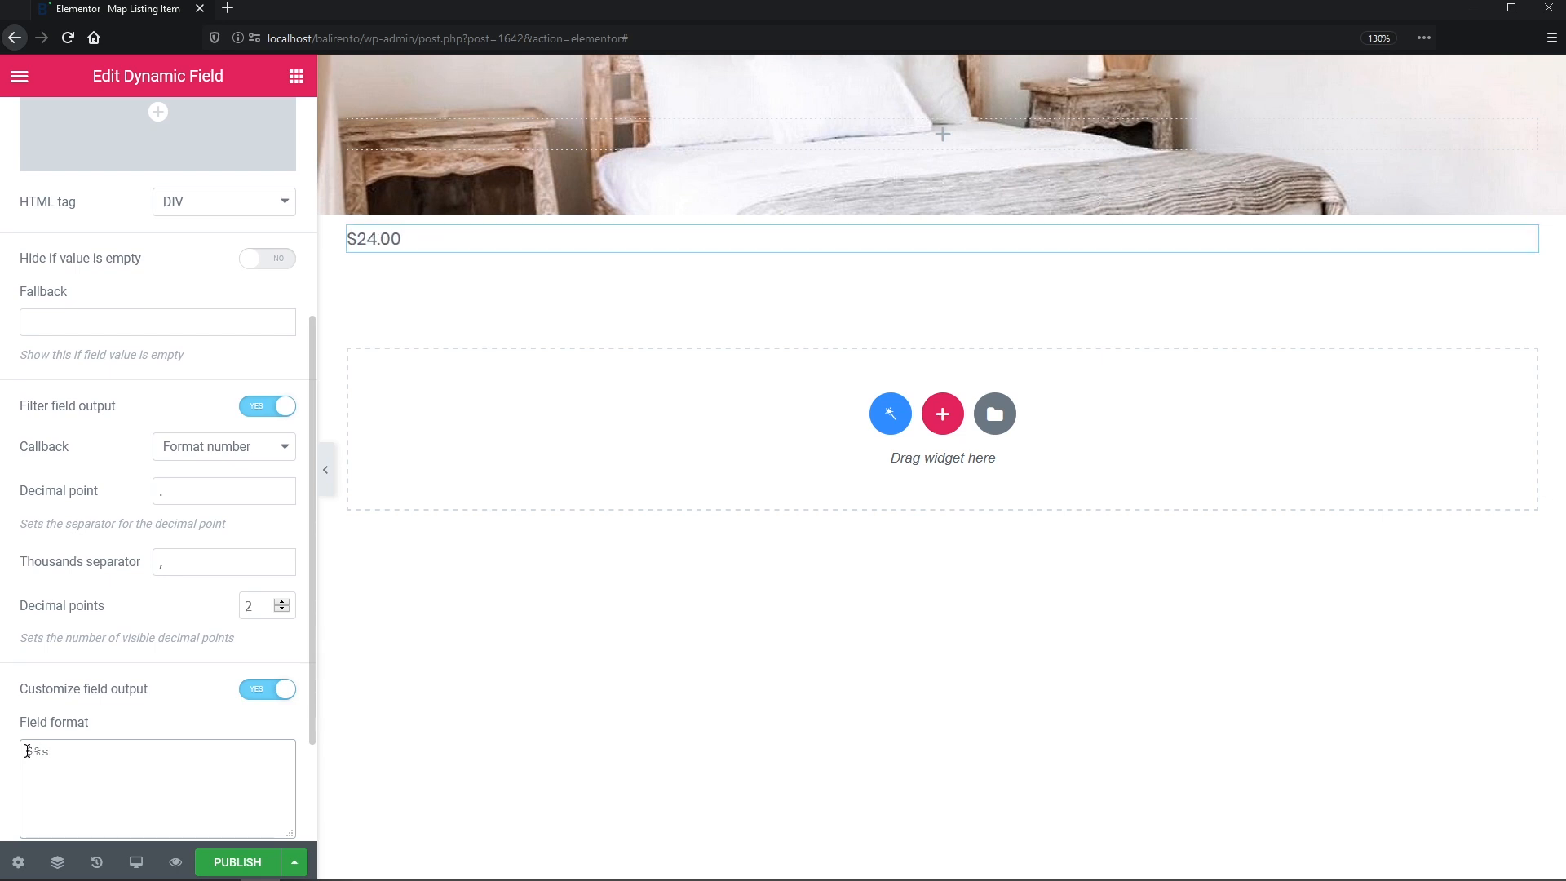
type(" / night")
scroll(26, 751, "up", 5)
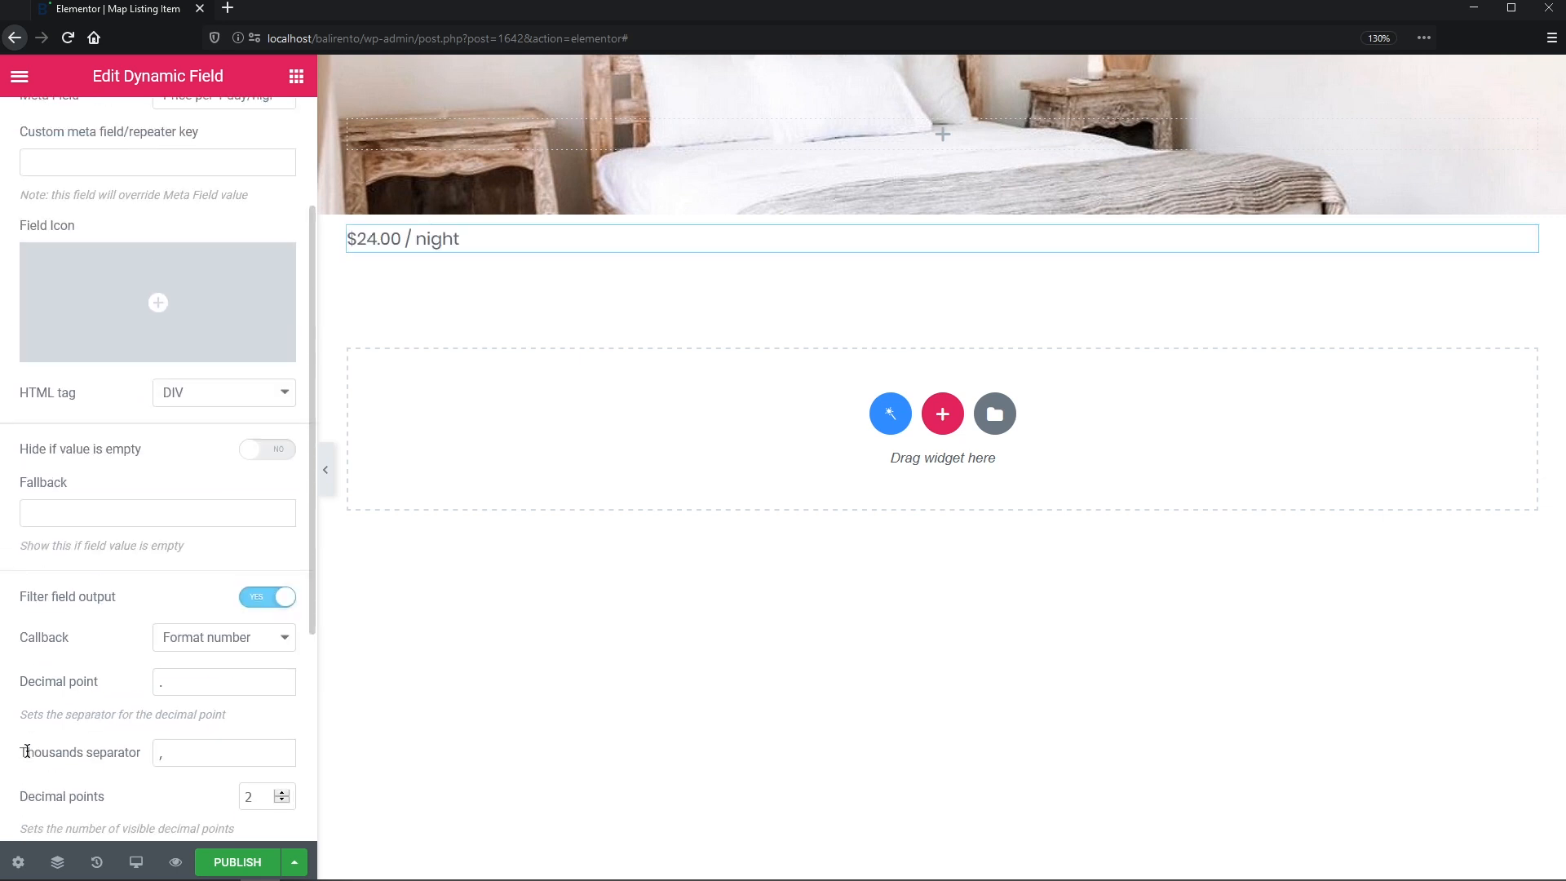
- Make the price text colour dark navy
left_click(155, 142)
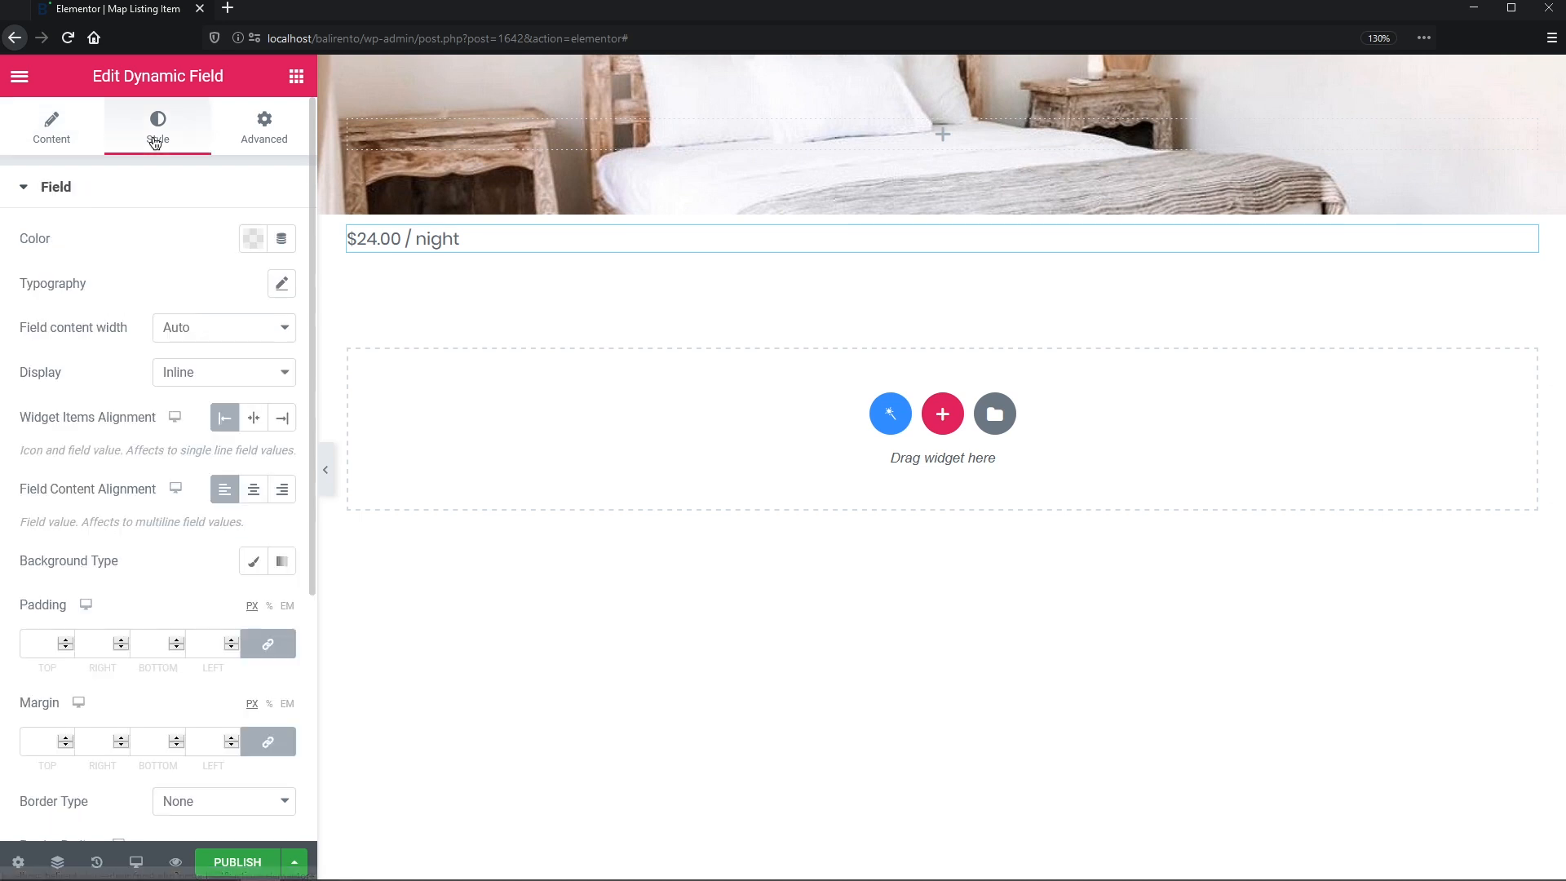
left_click(259, 243)
left_click(267, 294)
left_click(241, 270)
- Set the price typography to Poppins, 14 px, Bold, with 18 px line height
left_click(283, 285)
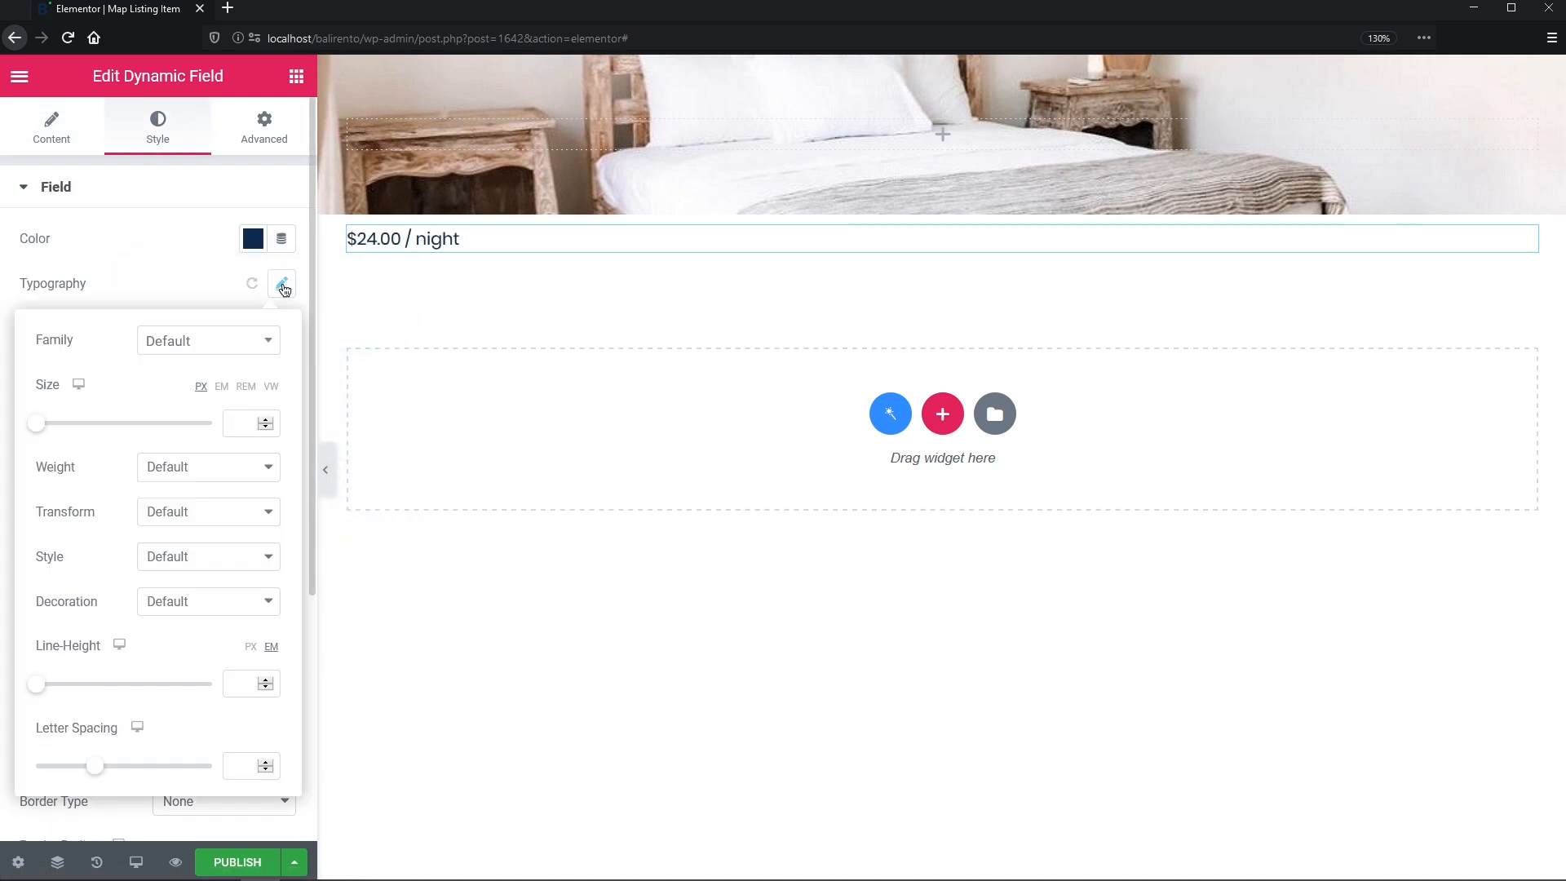
left_click(274, 340)
type("popp")
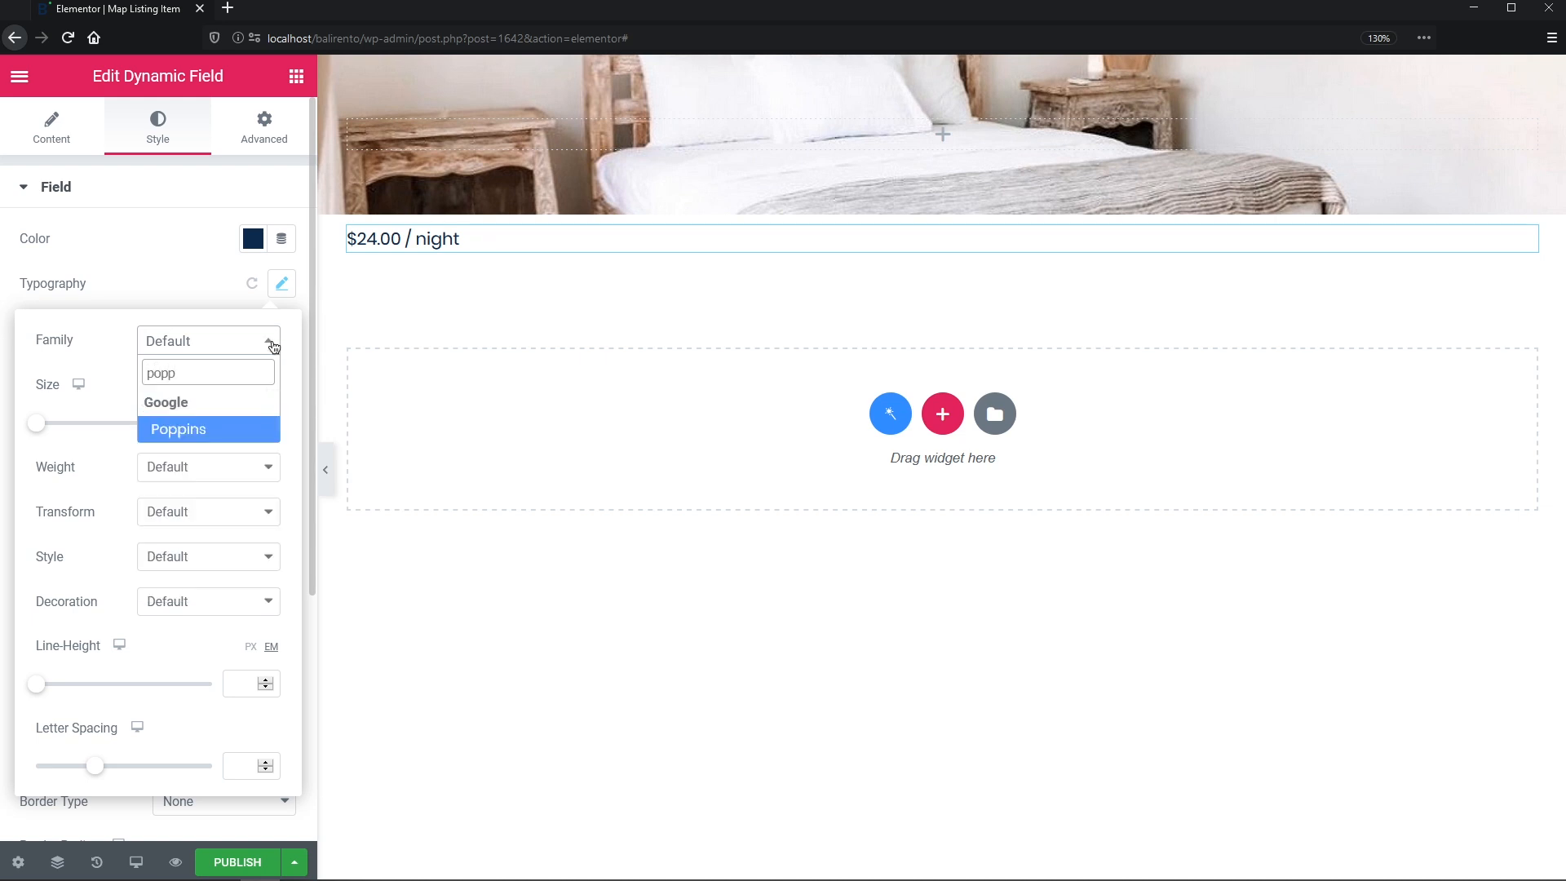
left_click(268, 431)
left_click(235, 429)
type("14")
left_click(237, 465)
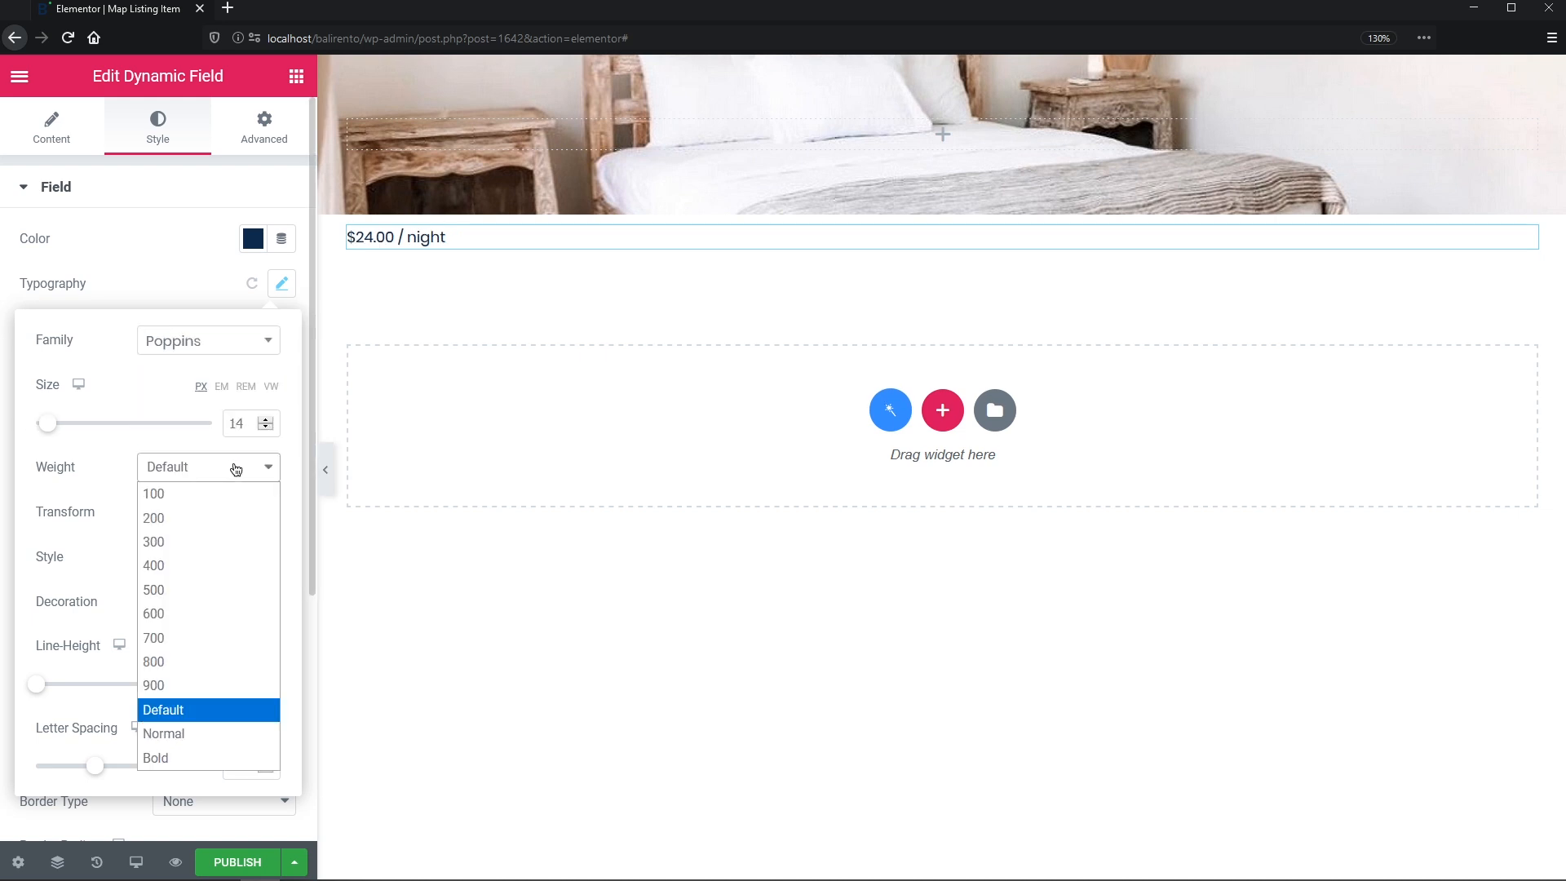
left_click(212, 758)
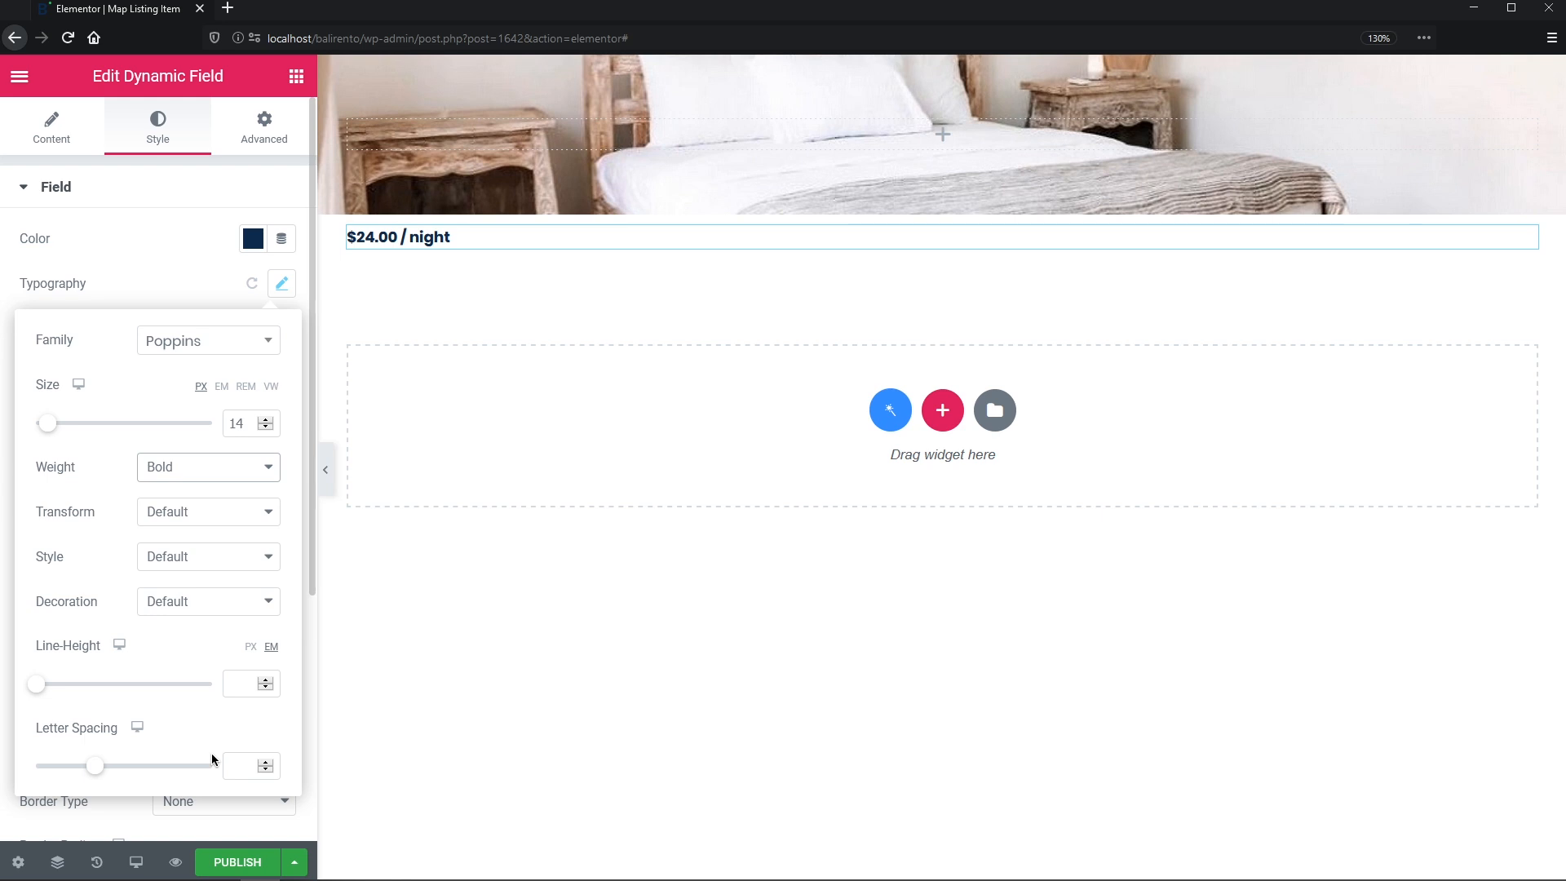
left_click(248, 685)
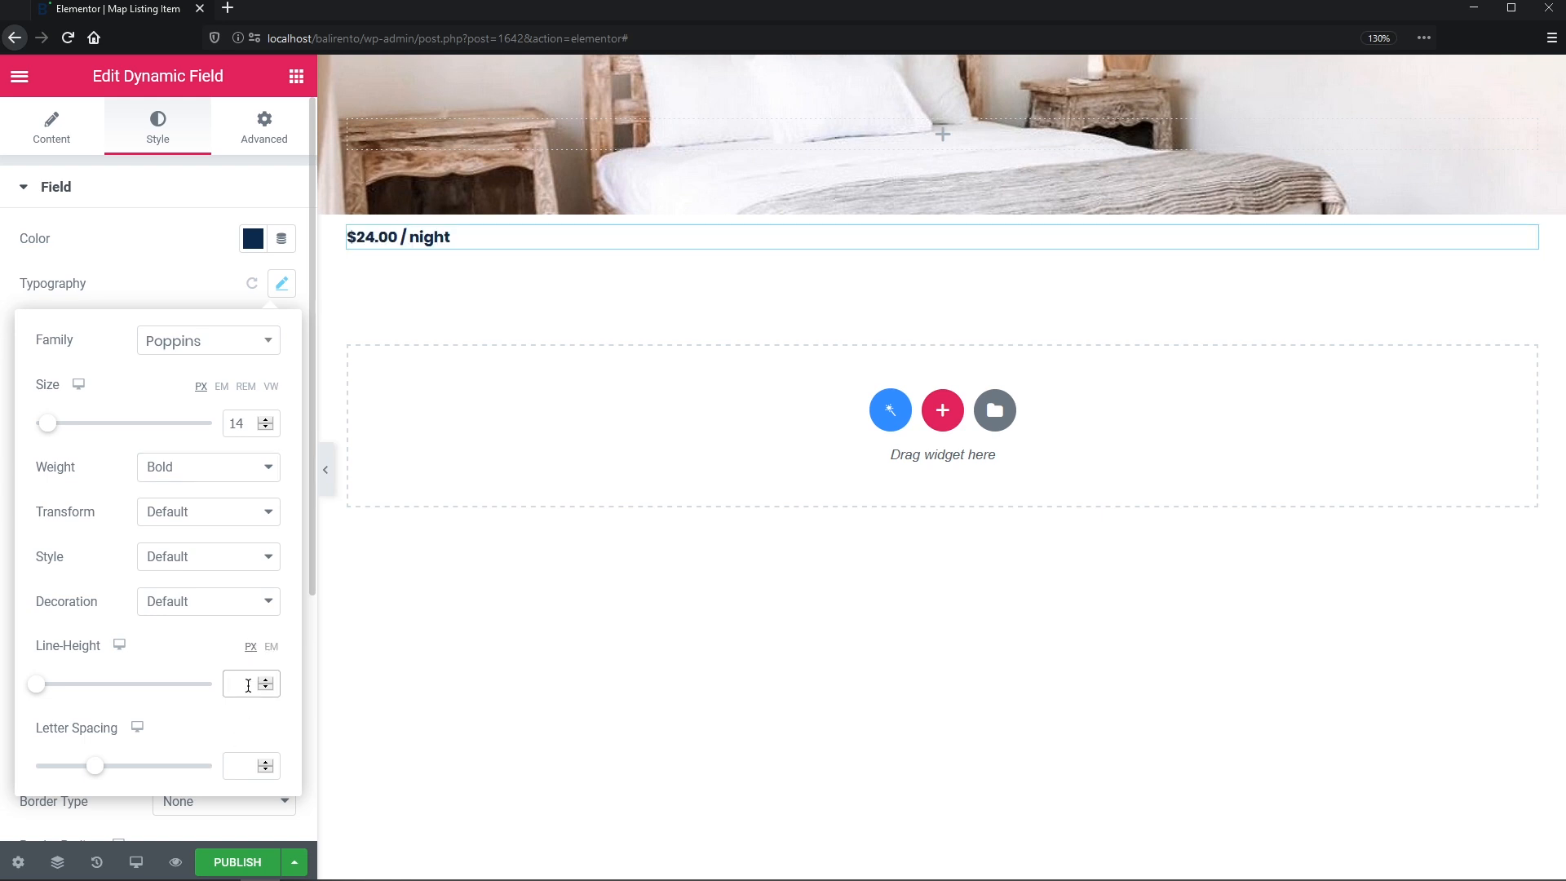
type("18")
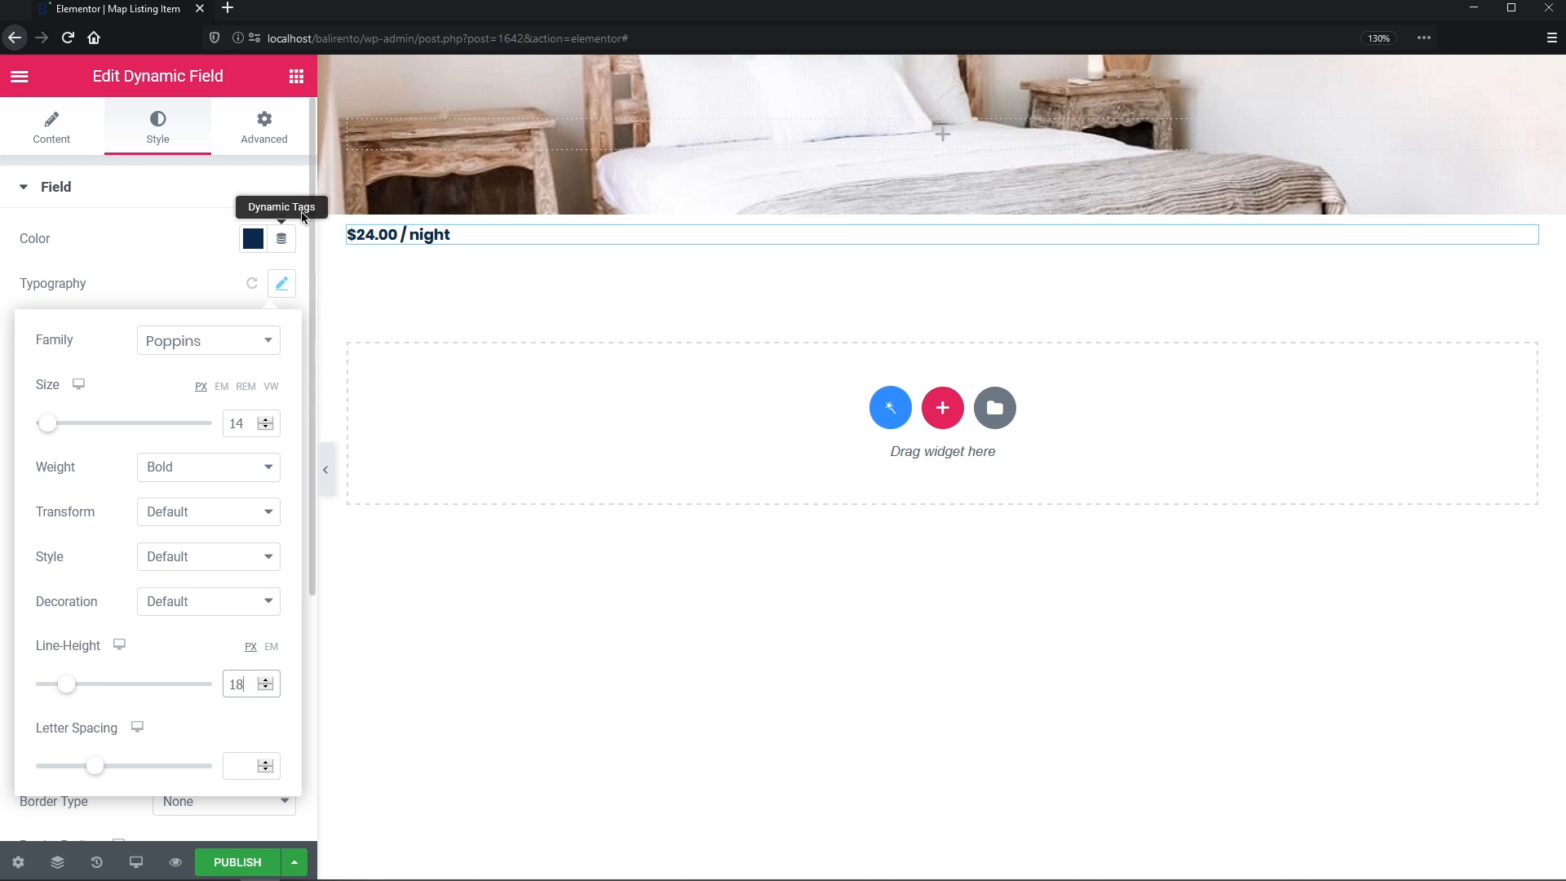
left_click(297, 77)
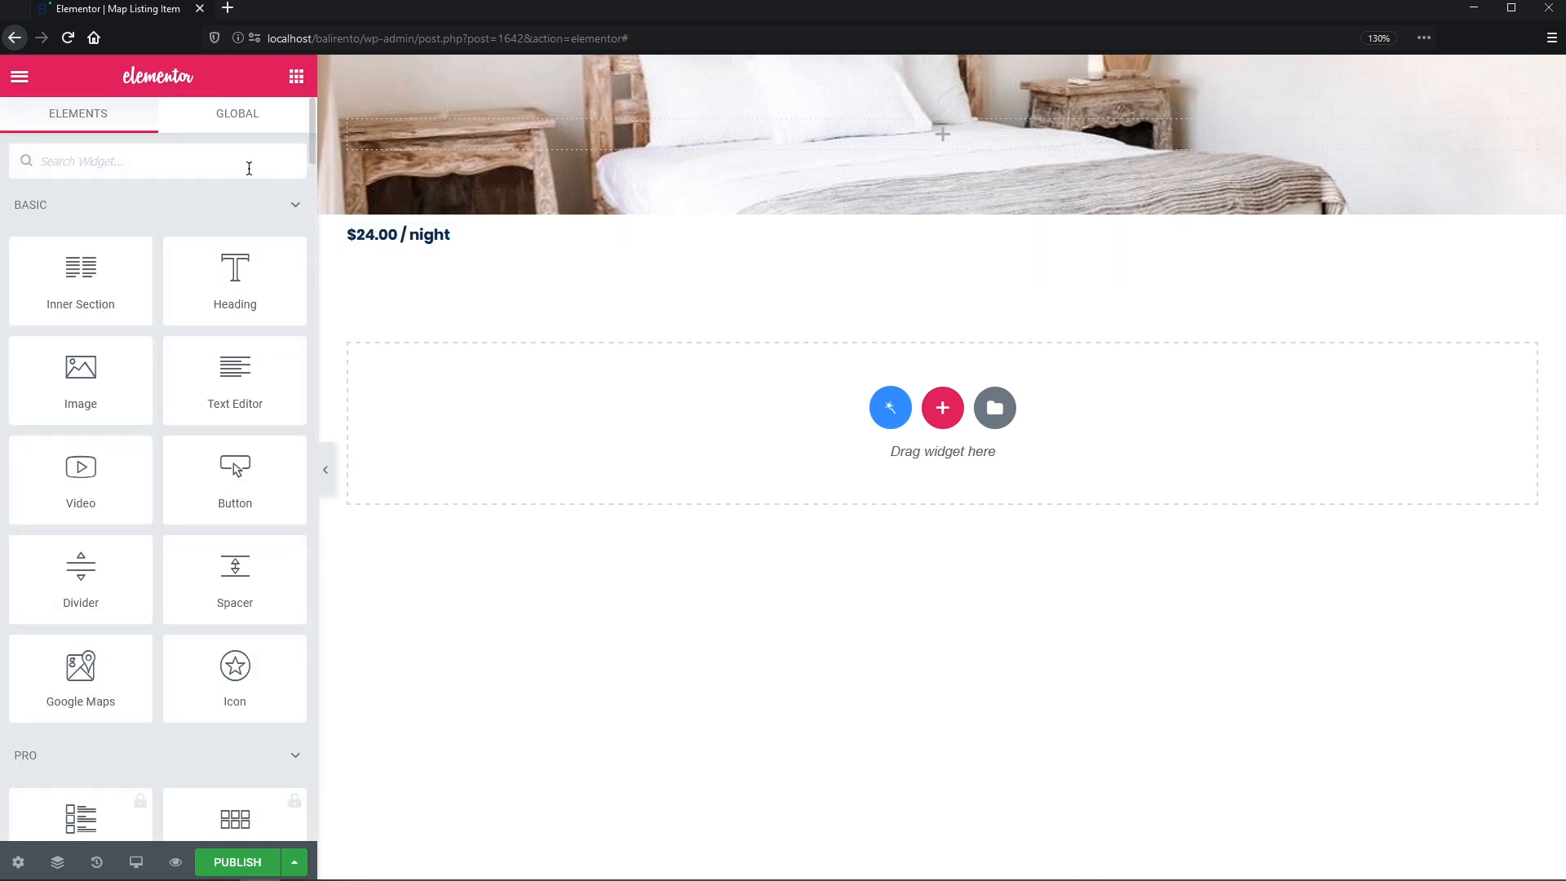
type("dynamic")
- Add a Dynamic Field below the price that shows the Address meta field
left_click_drag(79, 233, 431, 239)
left_click(285, 238)
left_click(282, 287)
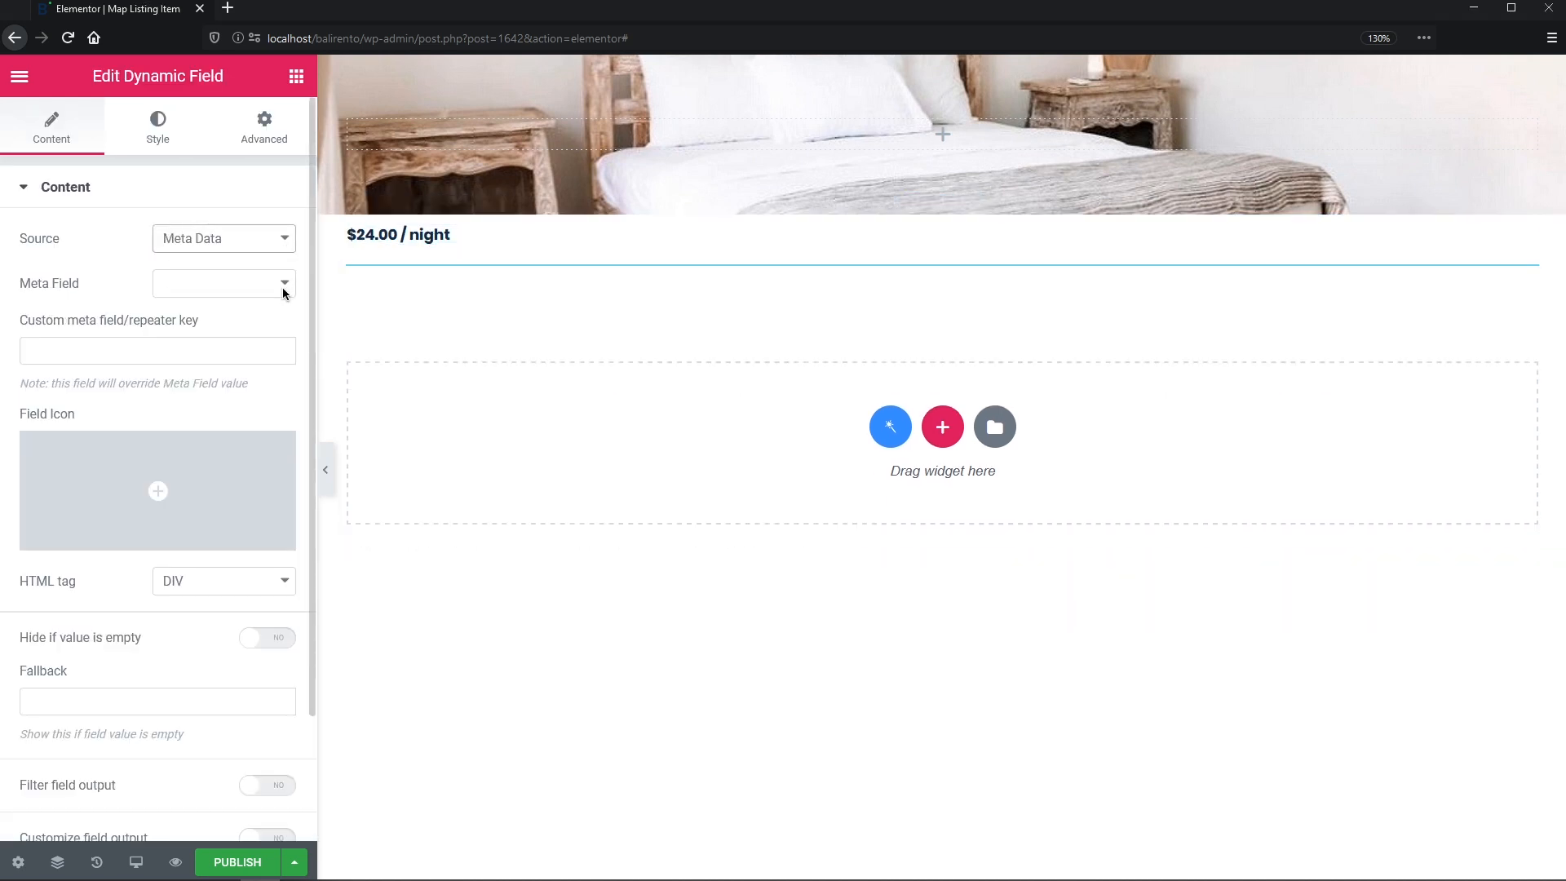
left_click(283, 289)
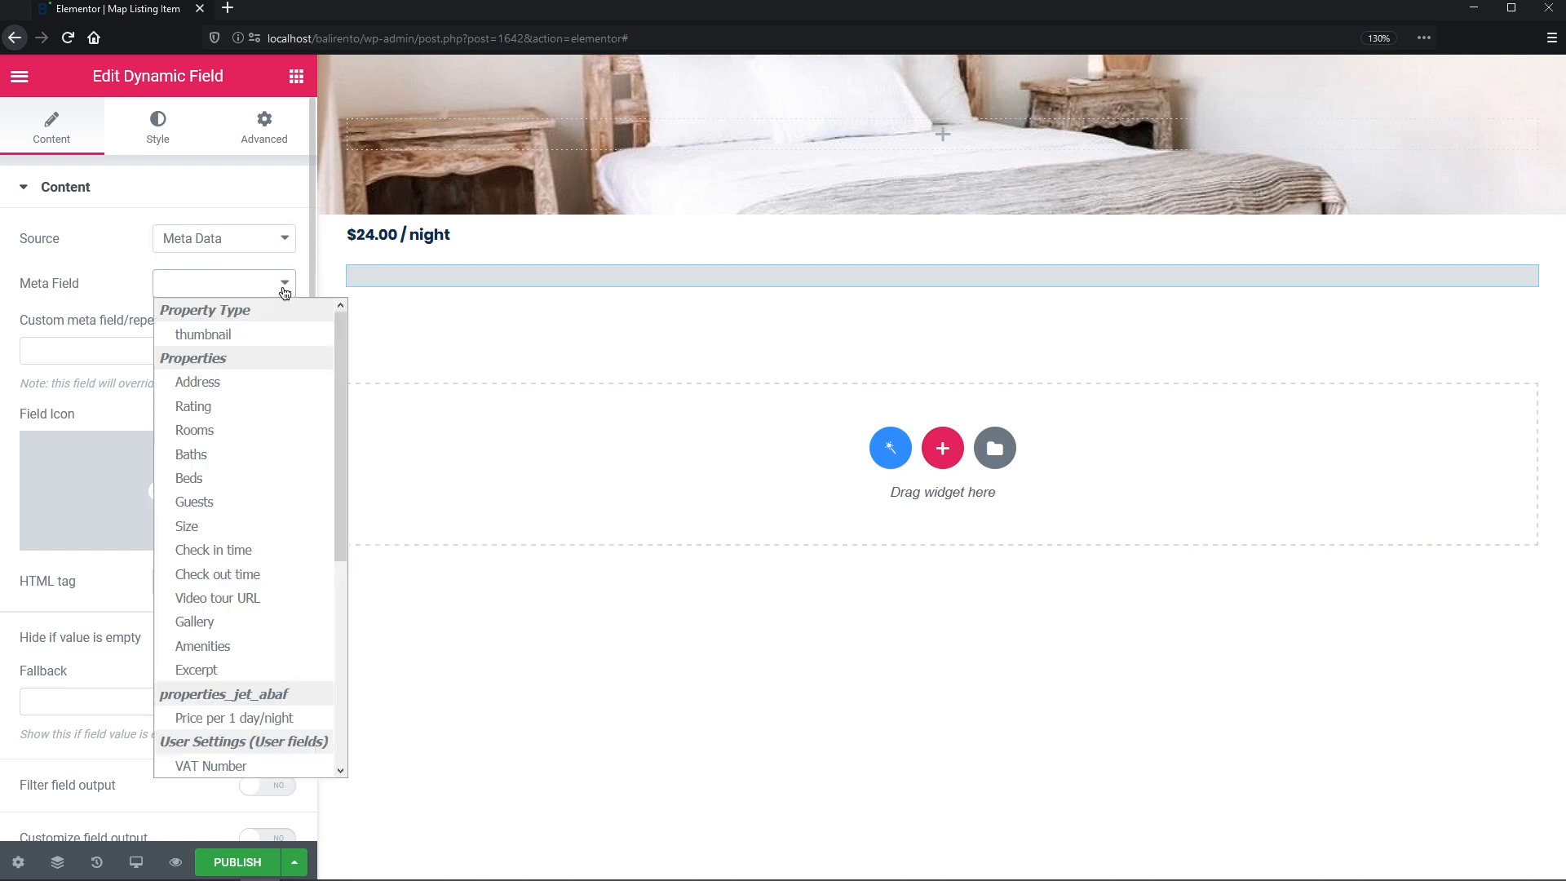
left_click(264, 392)
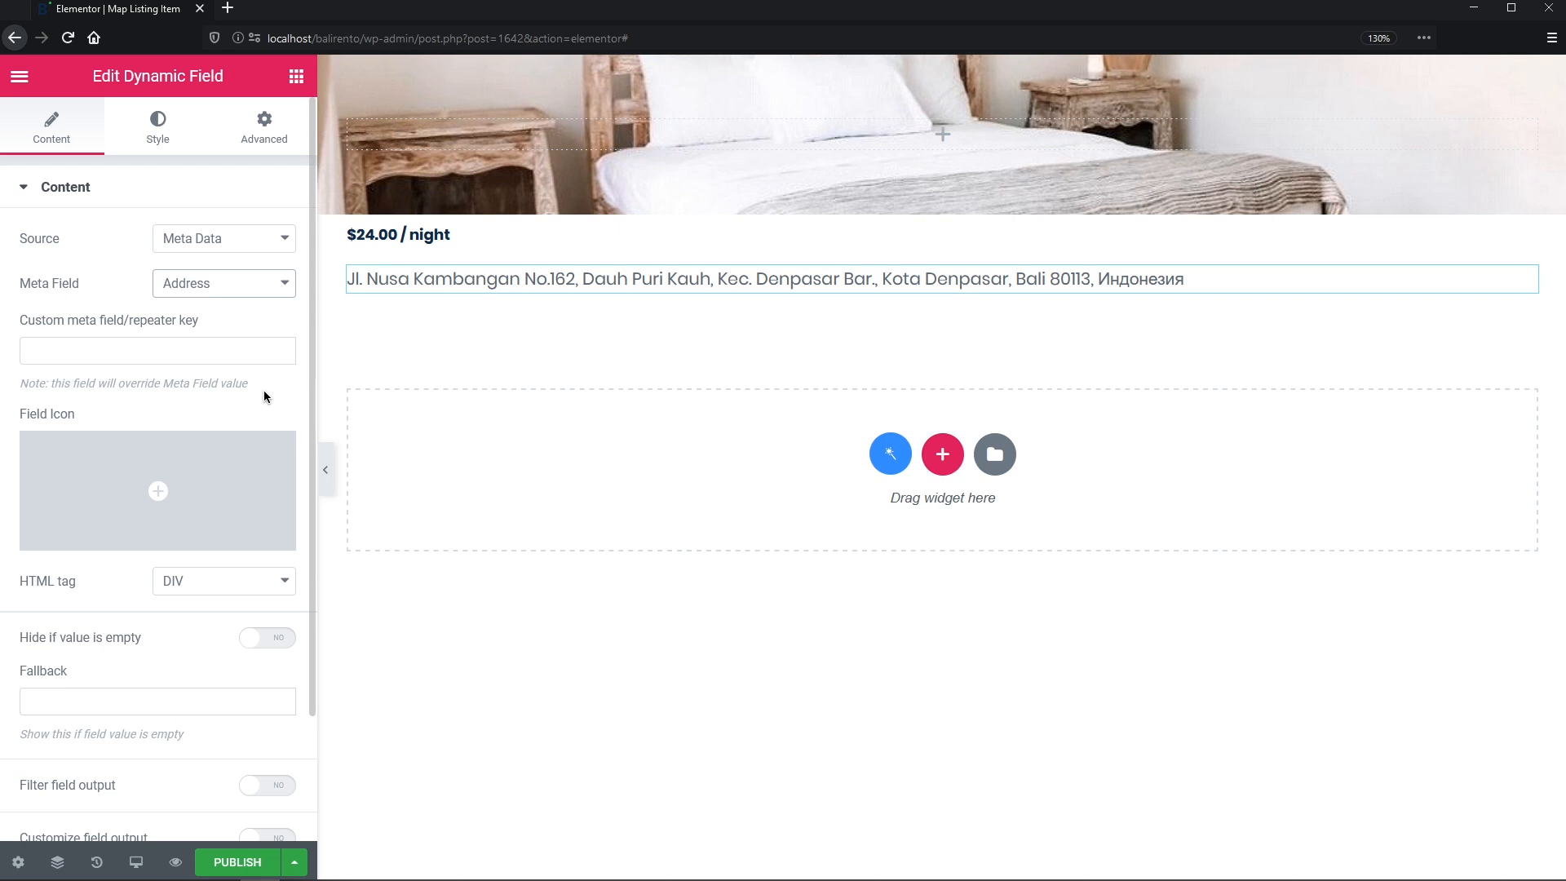
- Colour the address text grey
left_click(174, 129)
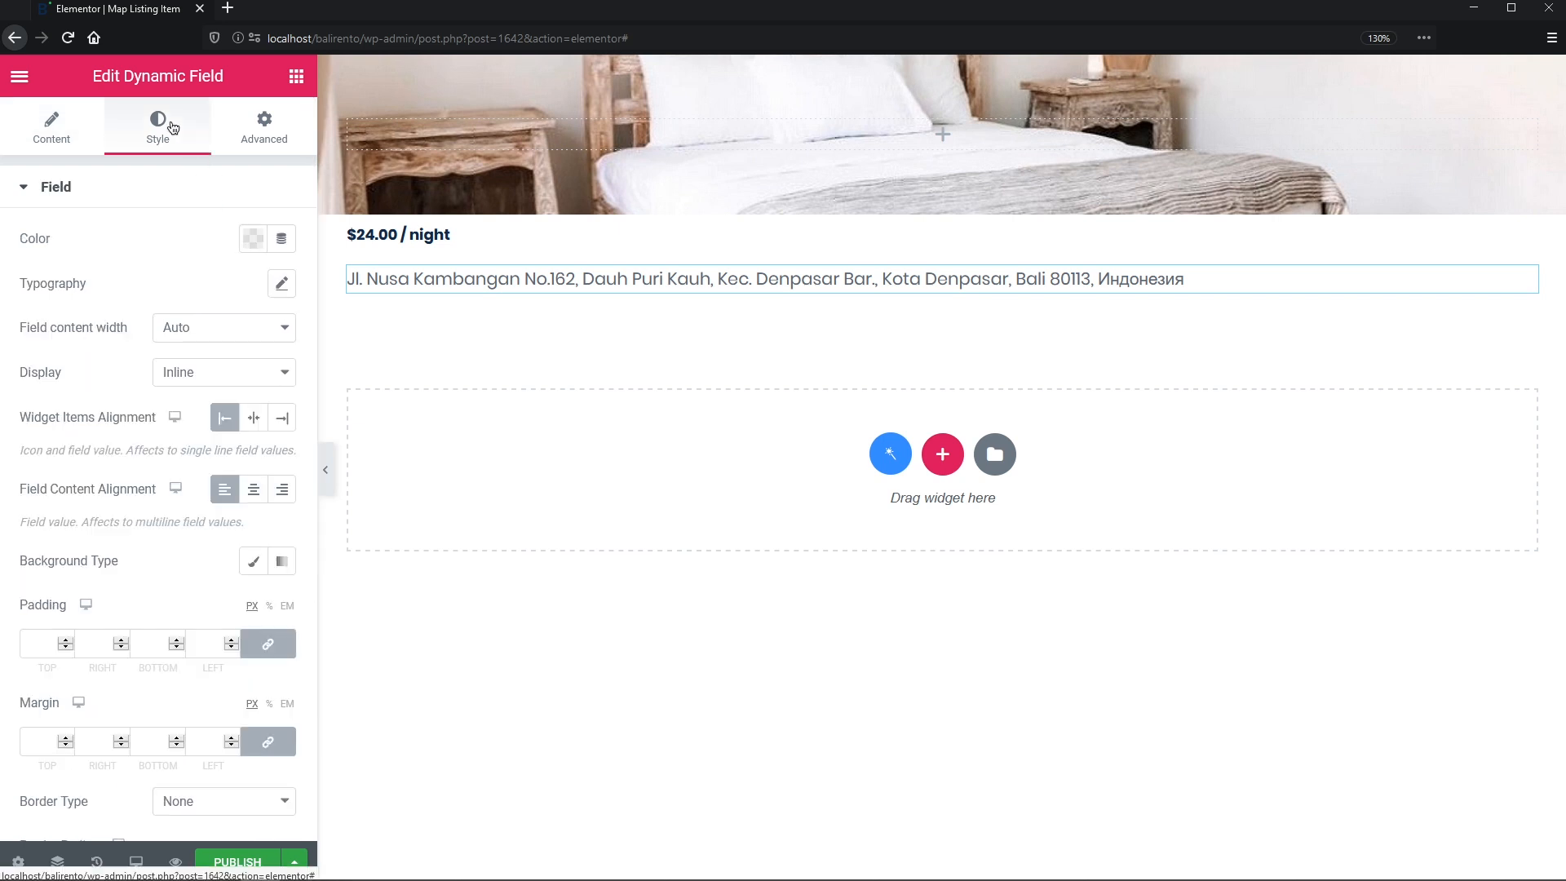
left_click(253, 239)
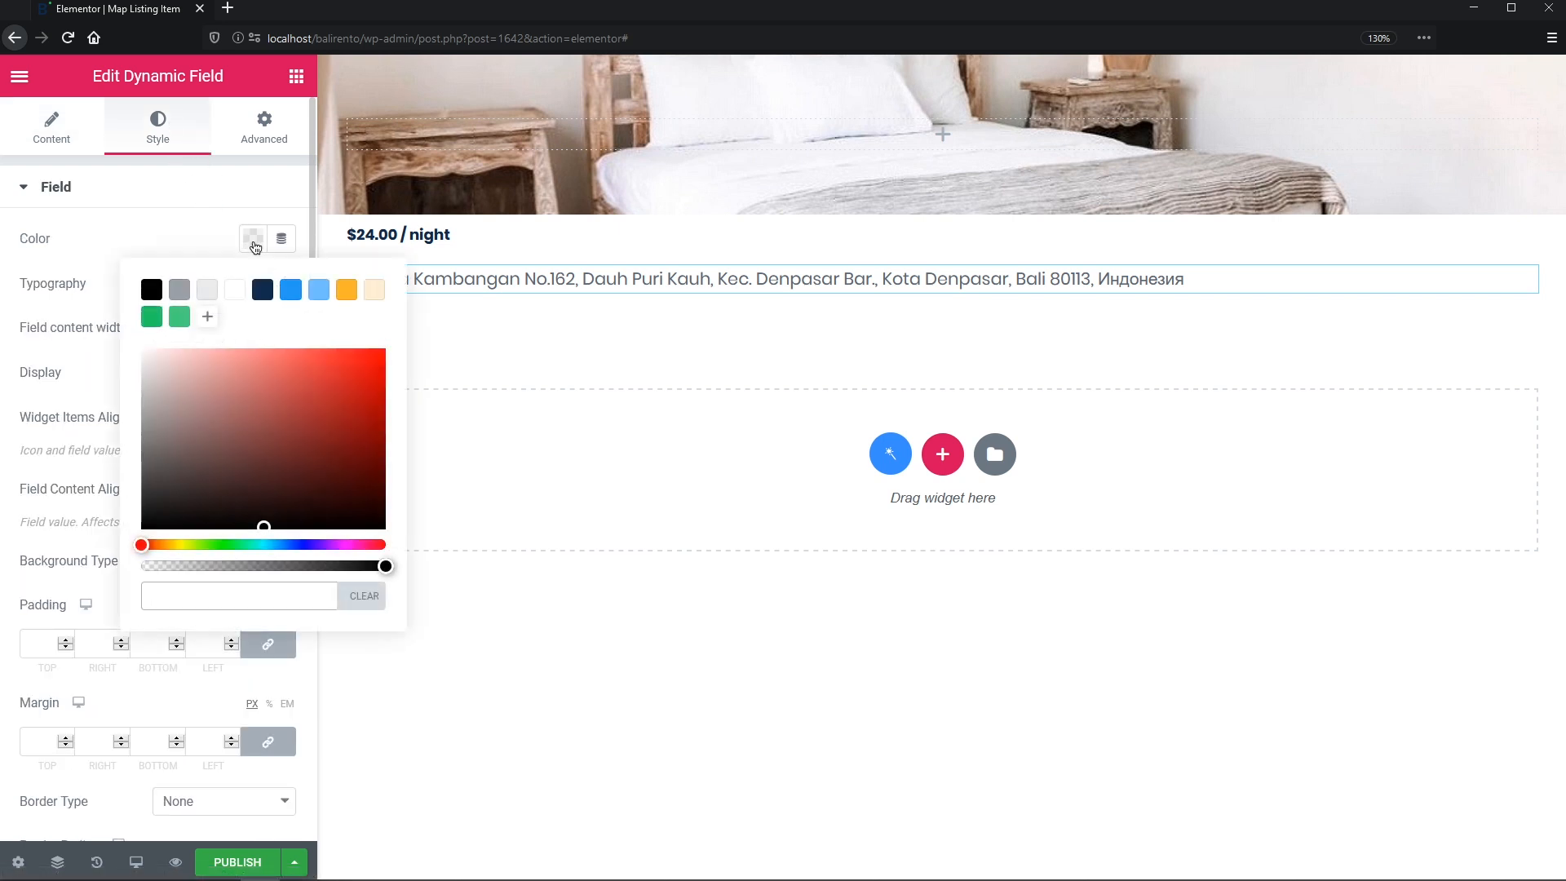
left_click(180, 289)
left_click(188, 246)
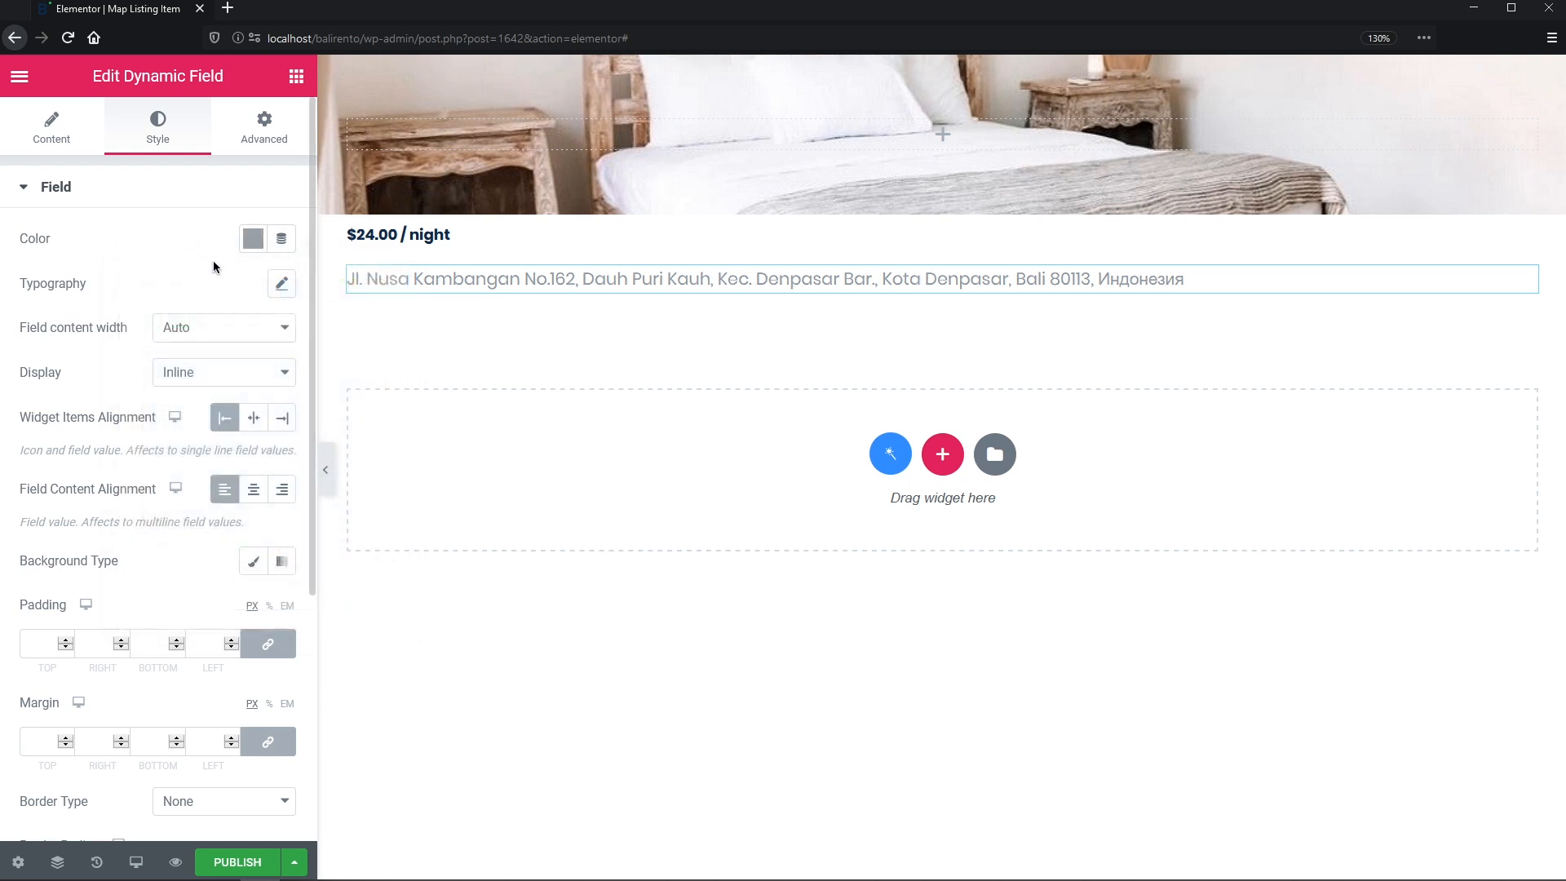
- Set the address typography to Poppins, 10 px, weight 300, 14 px line height
left_click(281, 283)
left_click(242, 347)
type("popp")
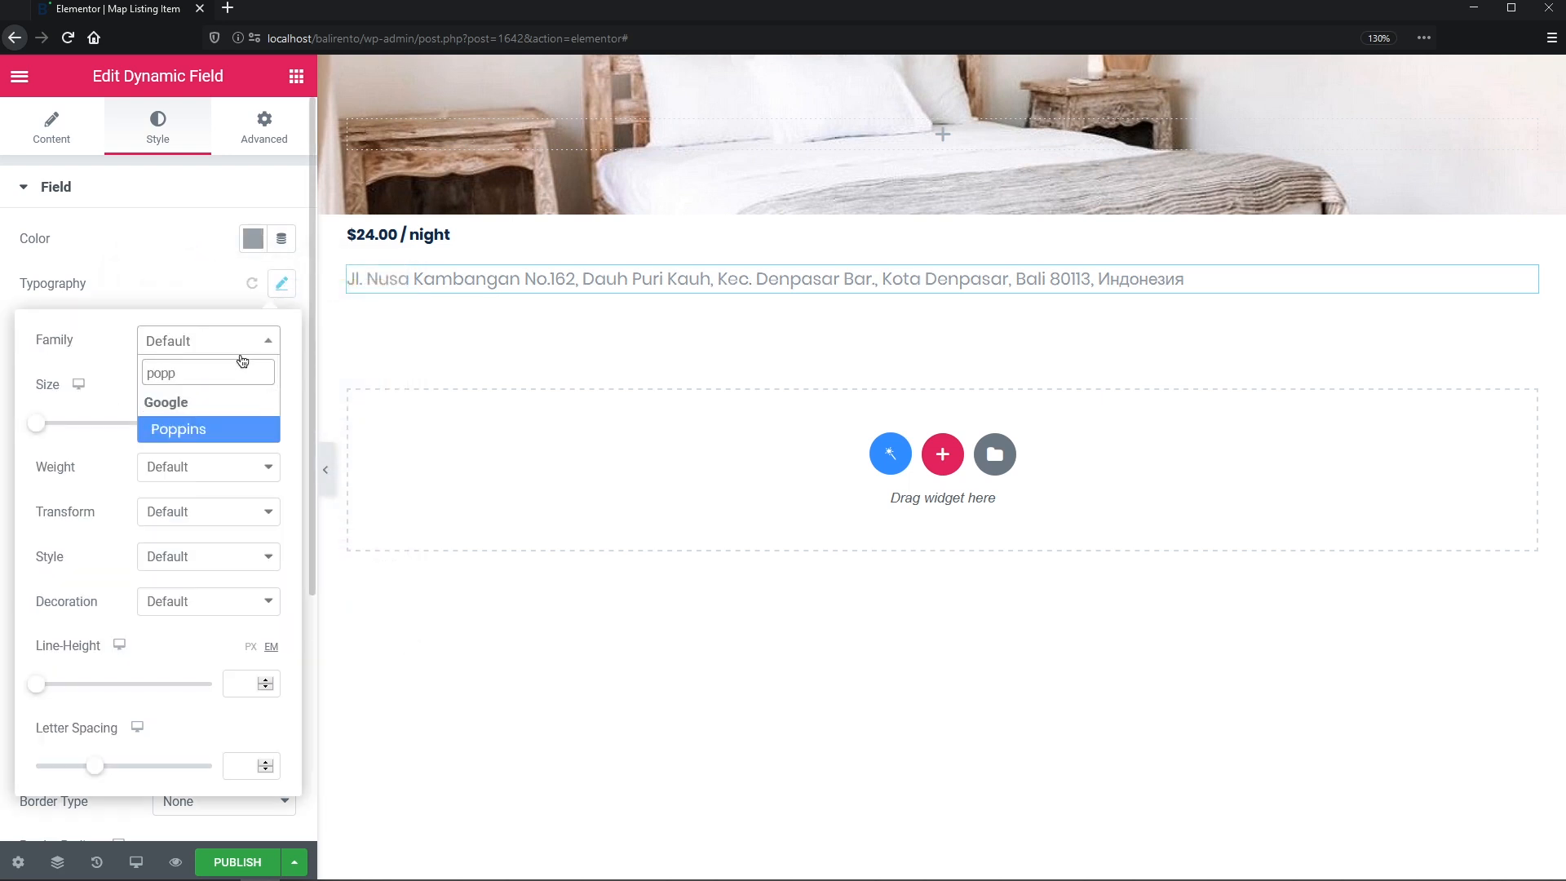
left_click(232, 430)
left_click(242, 466)
left_click(238, 538)
left_click(249, 646)
left_click(240, 682)
type("14")
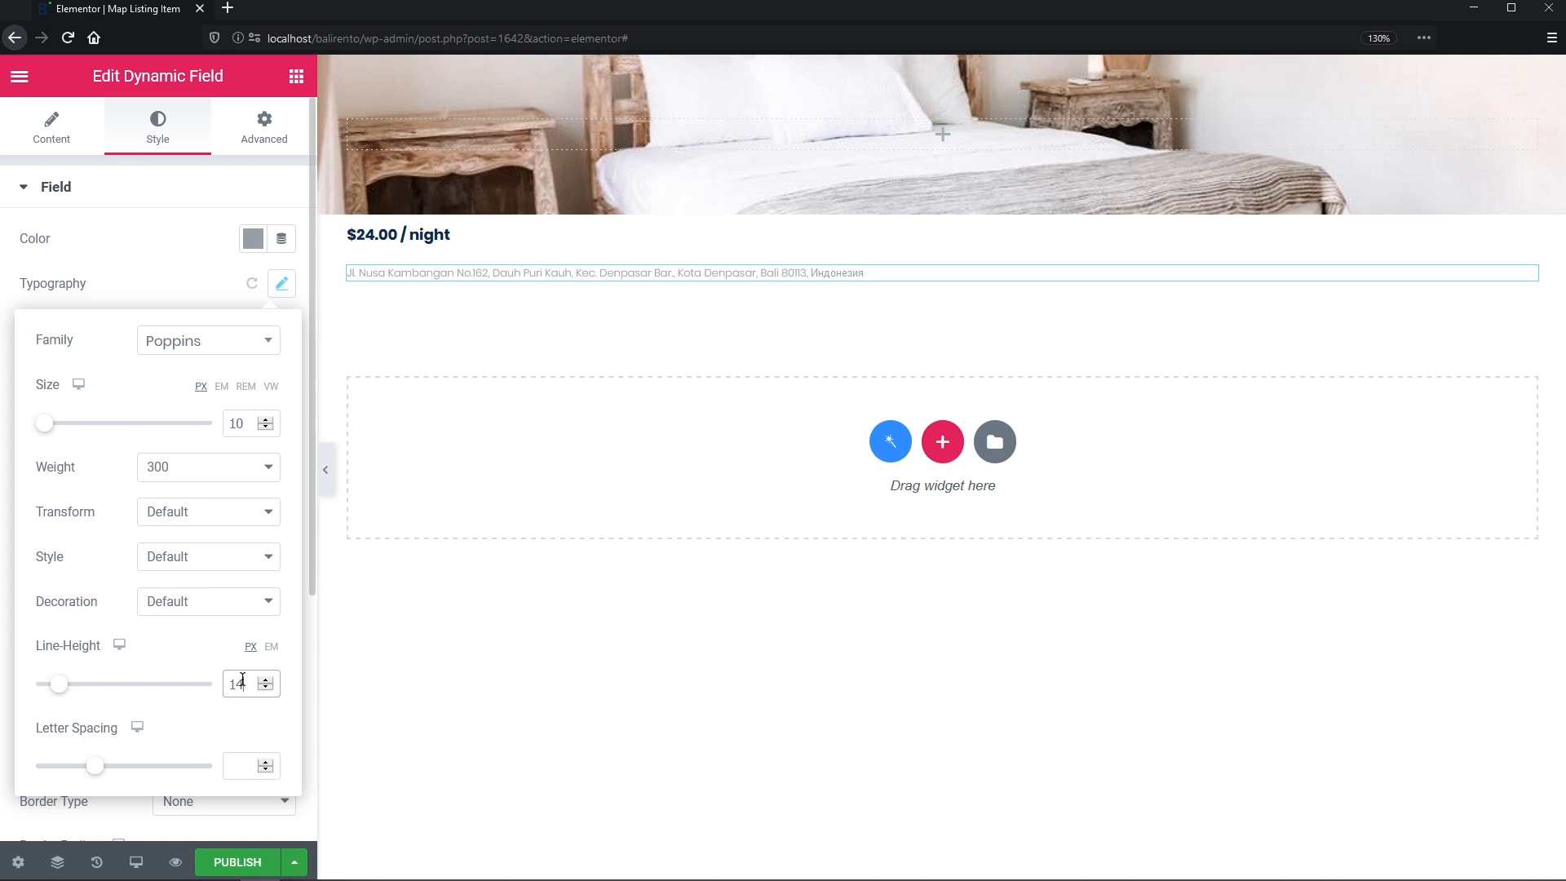
left_click(297, 78)
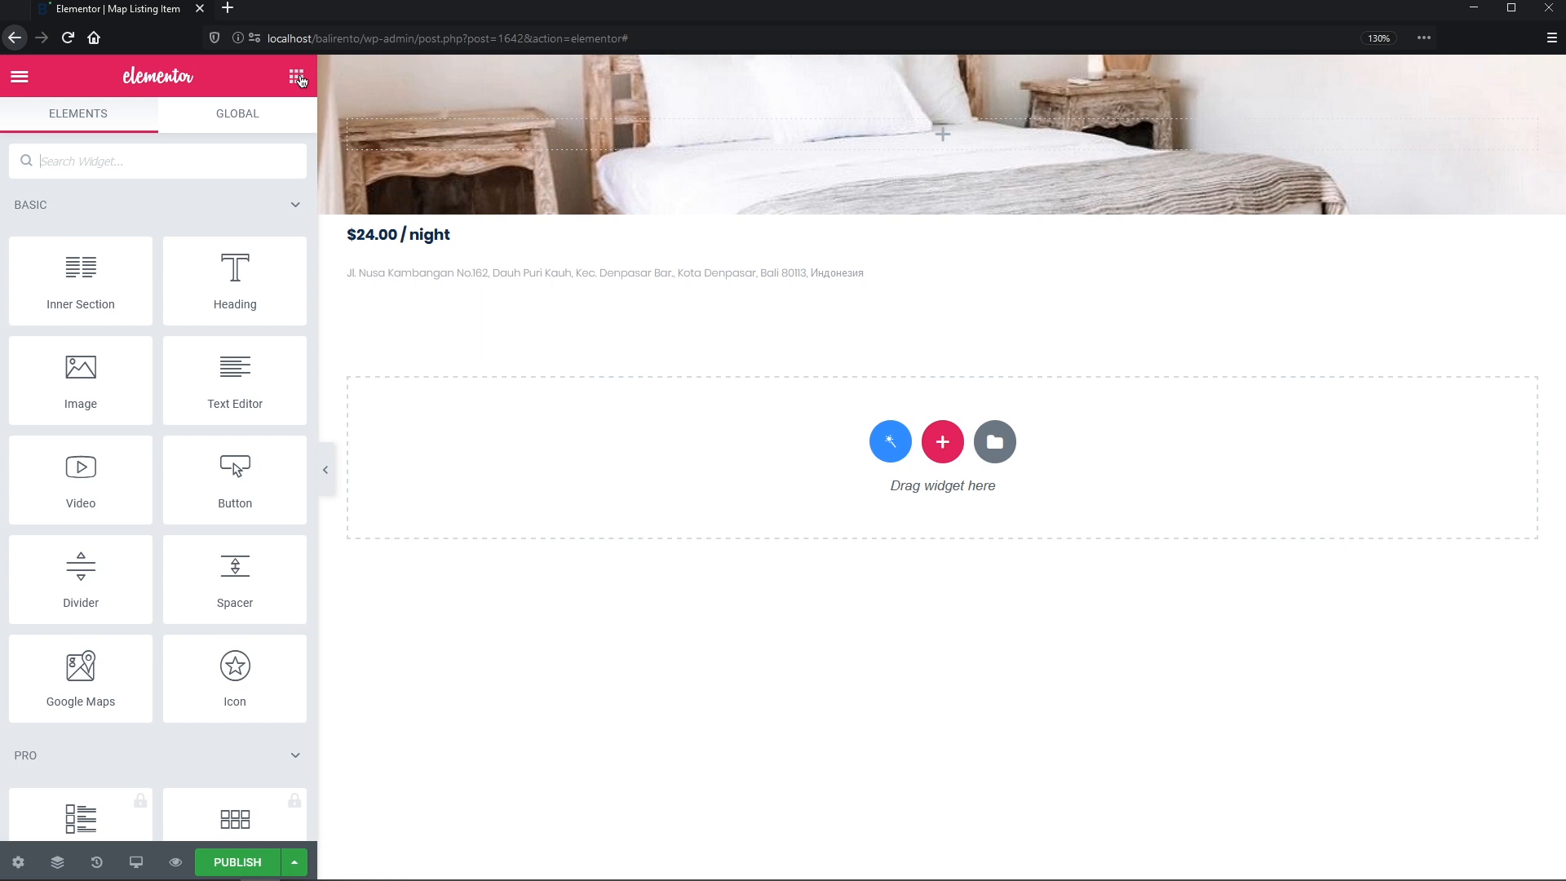
- Place an inner section under the address and give it a third column
left_click_drag(109, 298, 446, 285)
right_click(359, 315)
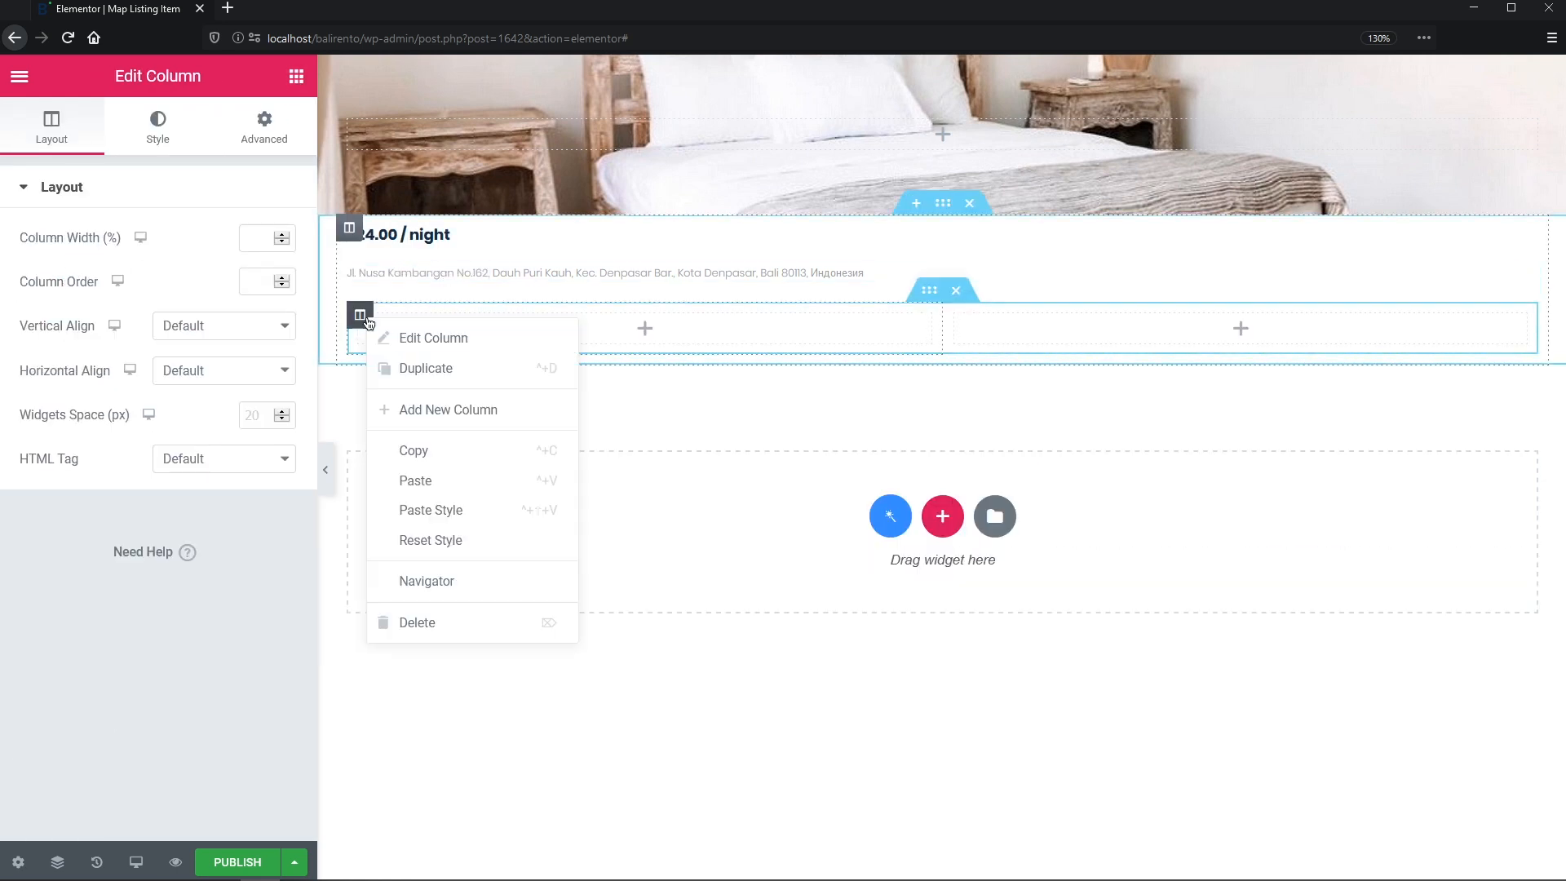
left_click(414, 416)
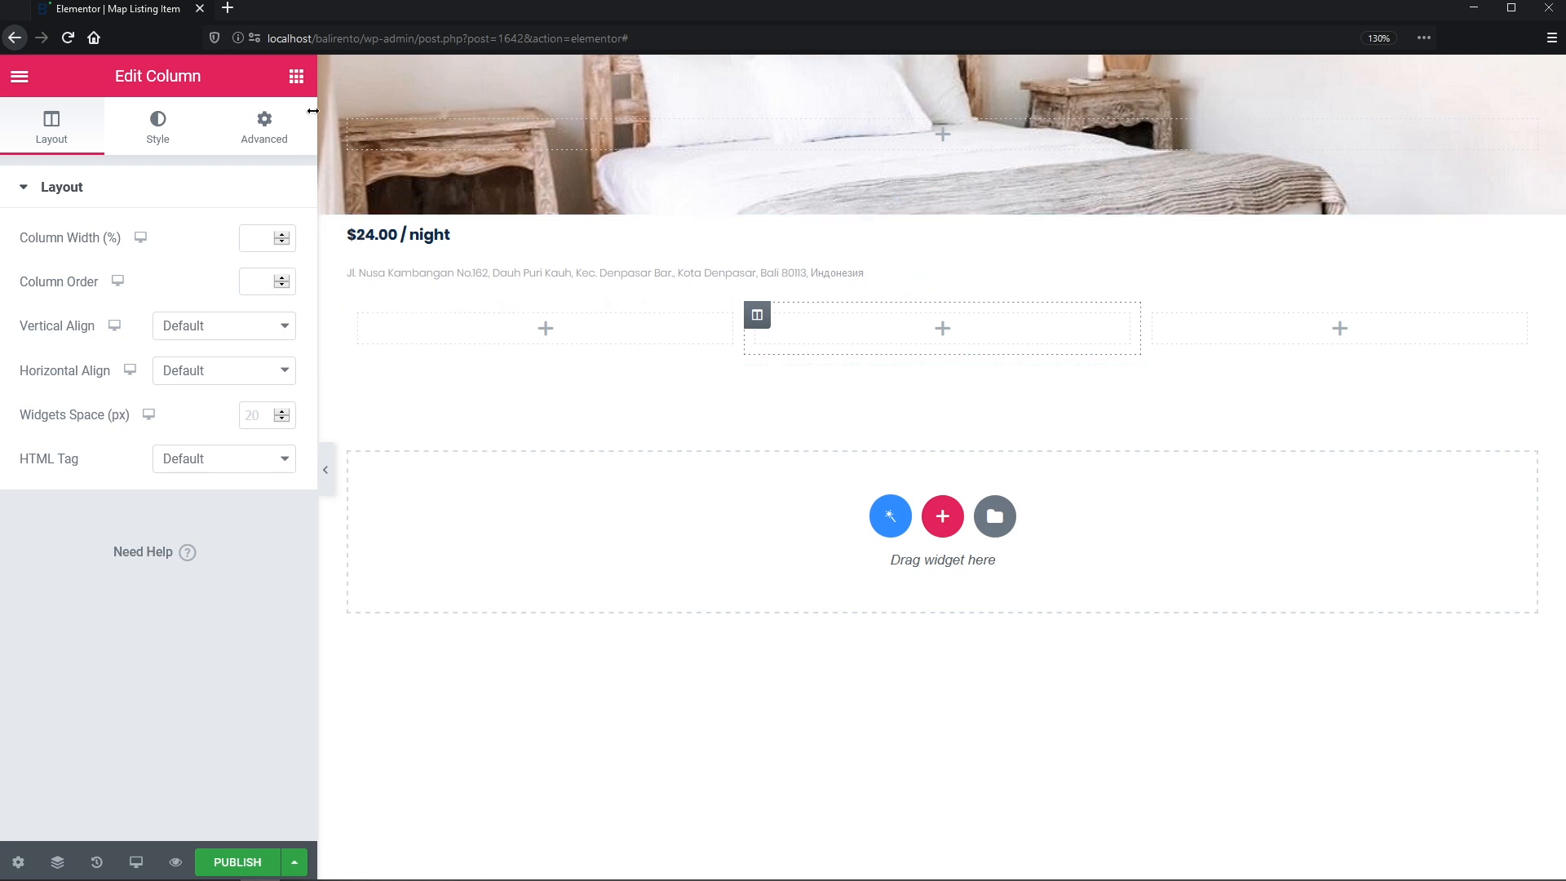
- Put a Dynamic Field in the first column, duplicate it twice, and move a copy into column two
left_click(296, 77)
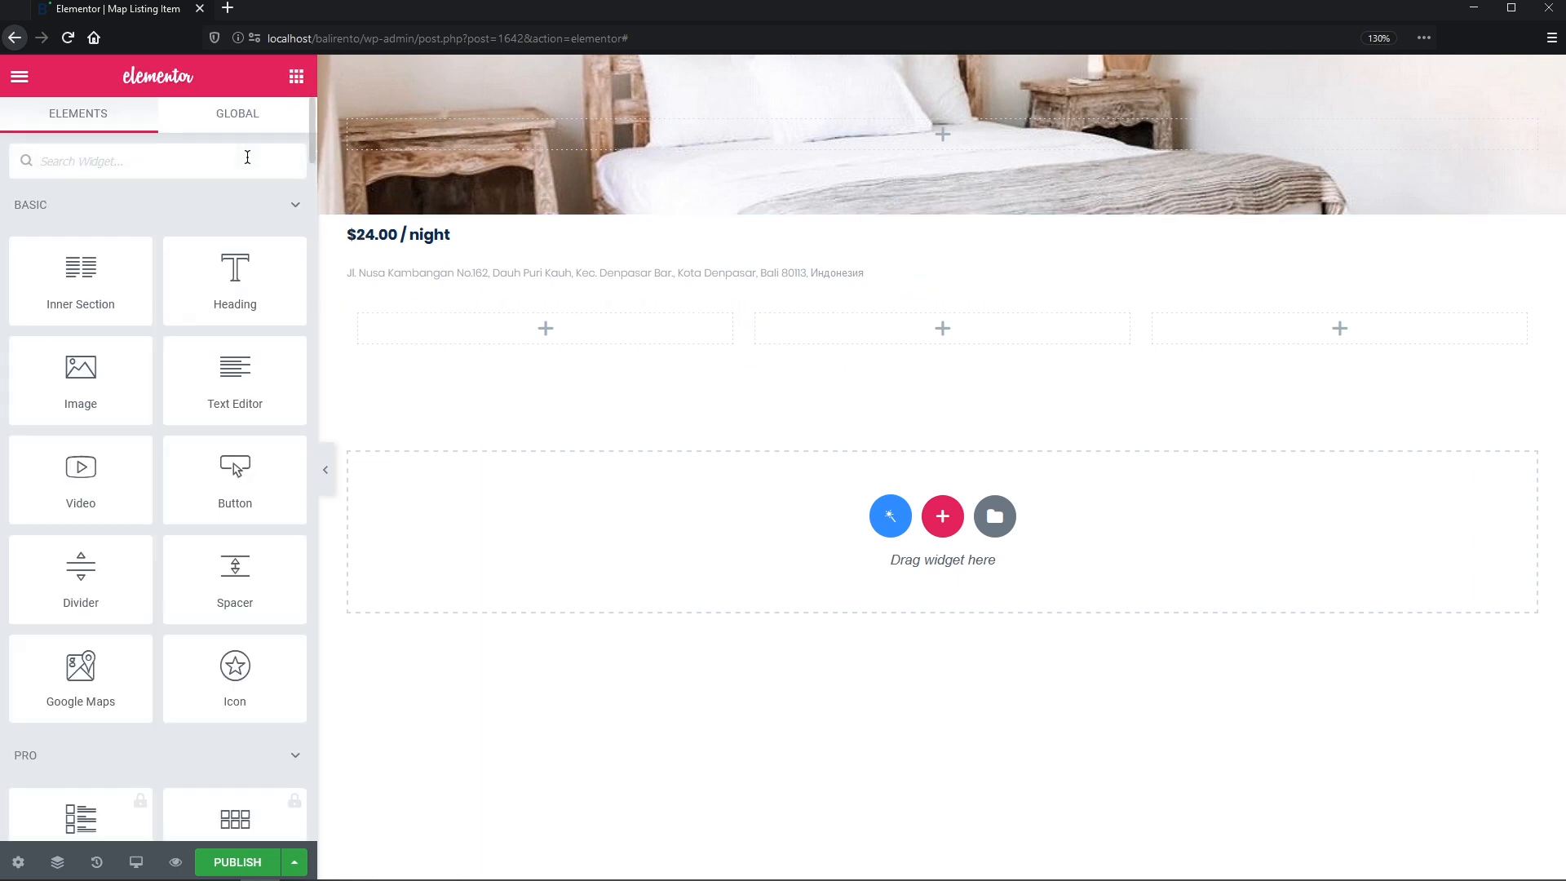
type("dynamic")
left_click_drag(80, 237, 549, 329)
right_click(549, 330)
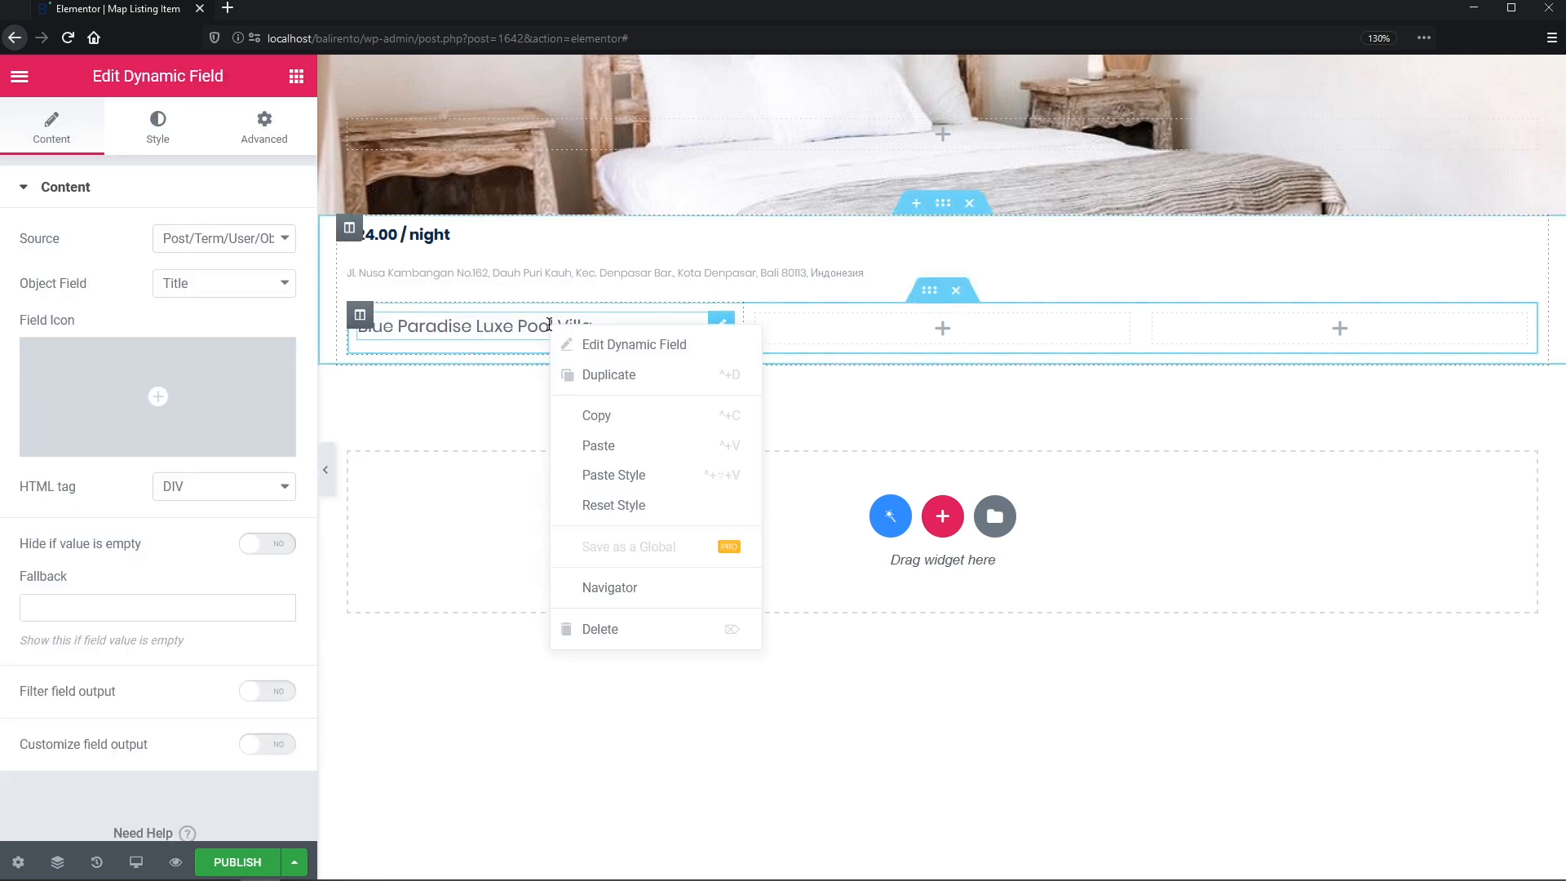
left_click(576, 368)
right_click(578, 371)
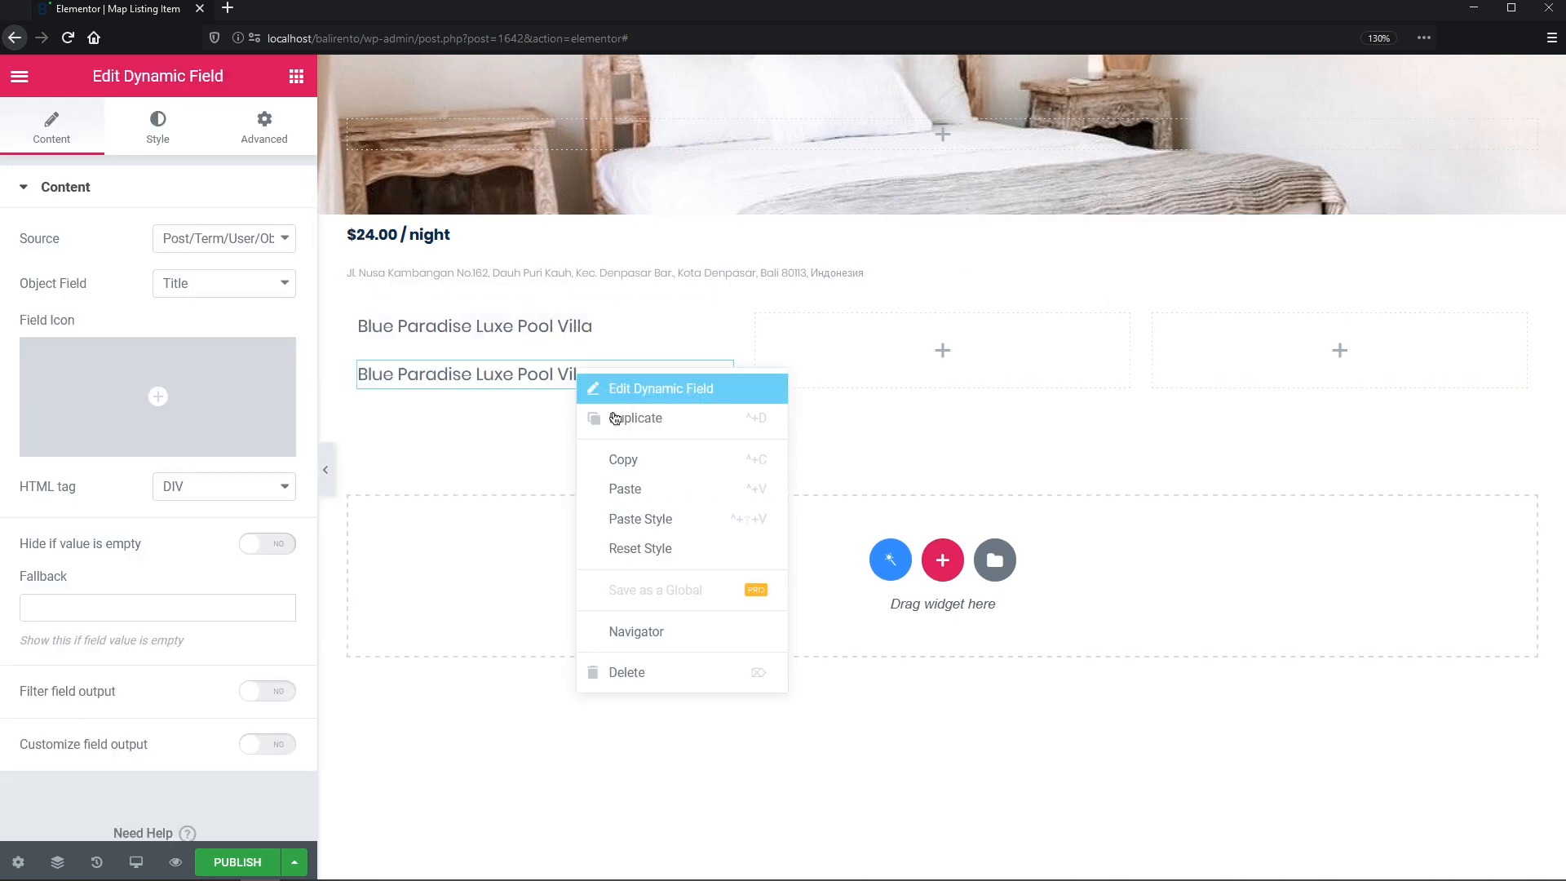
left_click(604, 416)
left_click_drag(604, 423, 1286, 326)
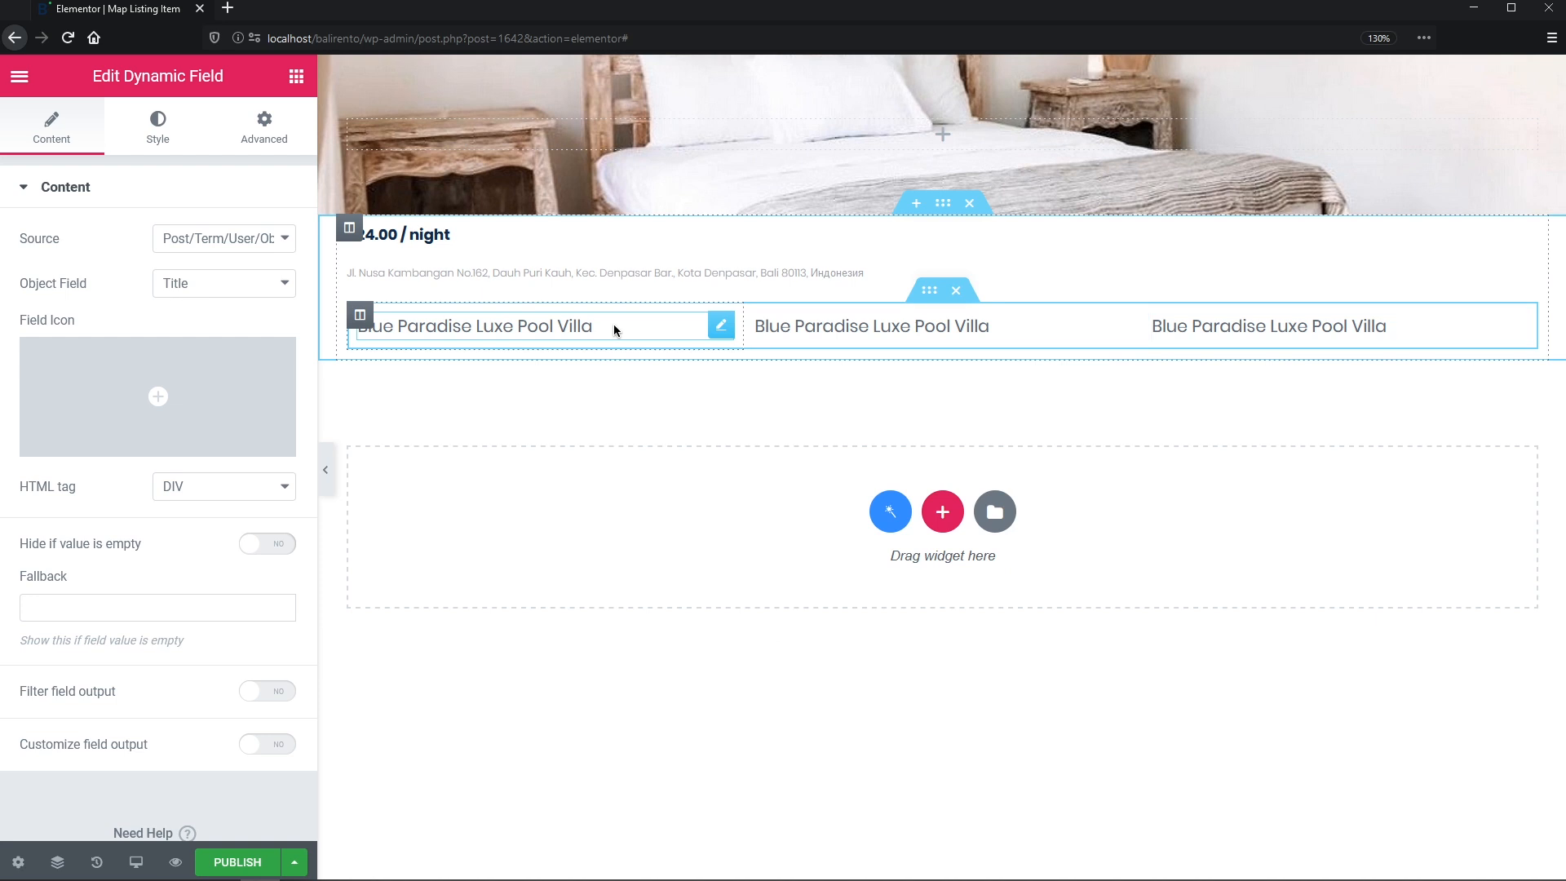
- Set the three fields to show the Rooms, Baths and Guests meta values
left_click(283, 238)
left_click(267, 298)
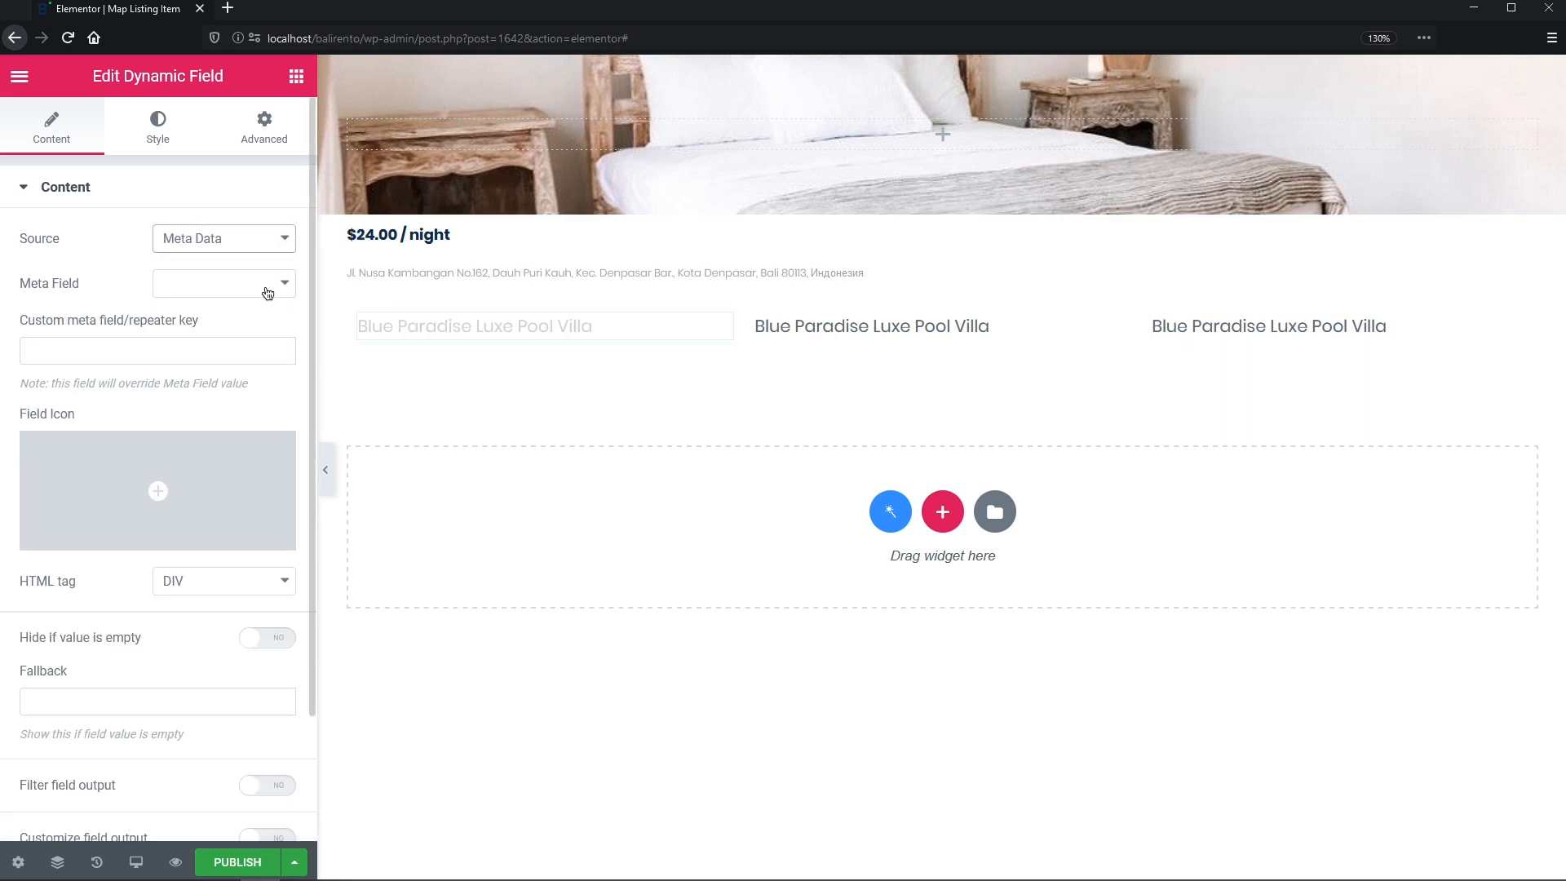
left_click(269, 286)
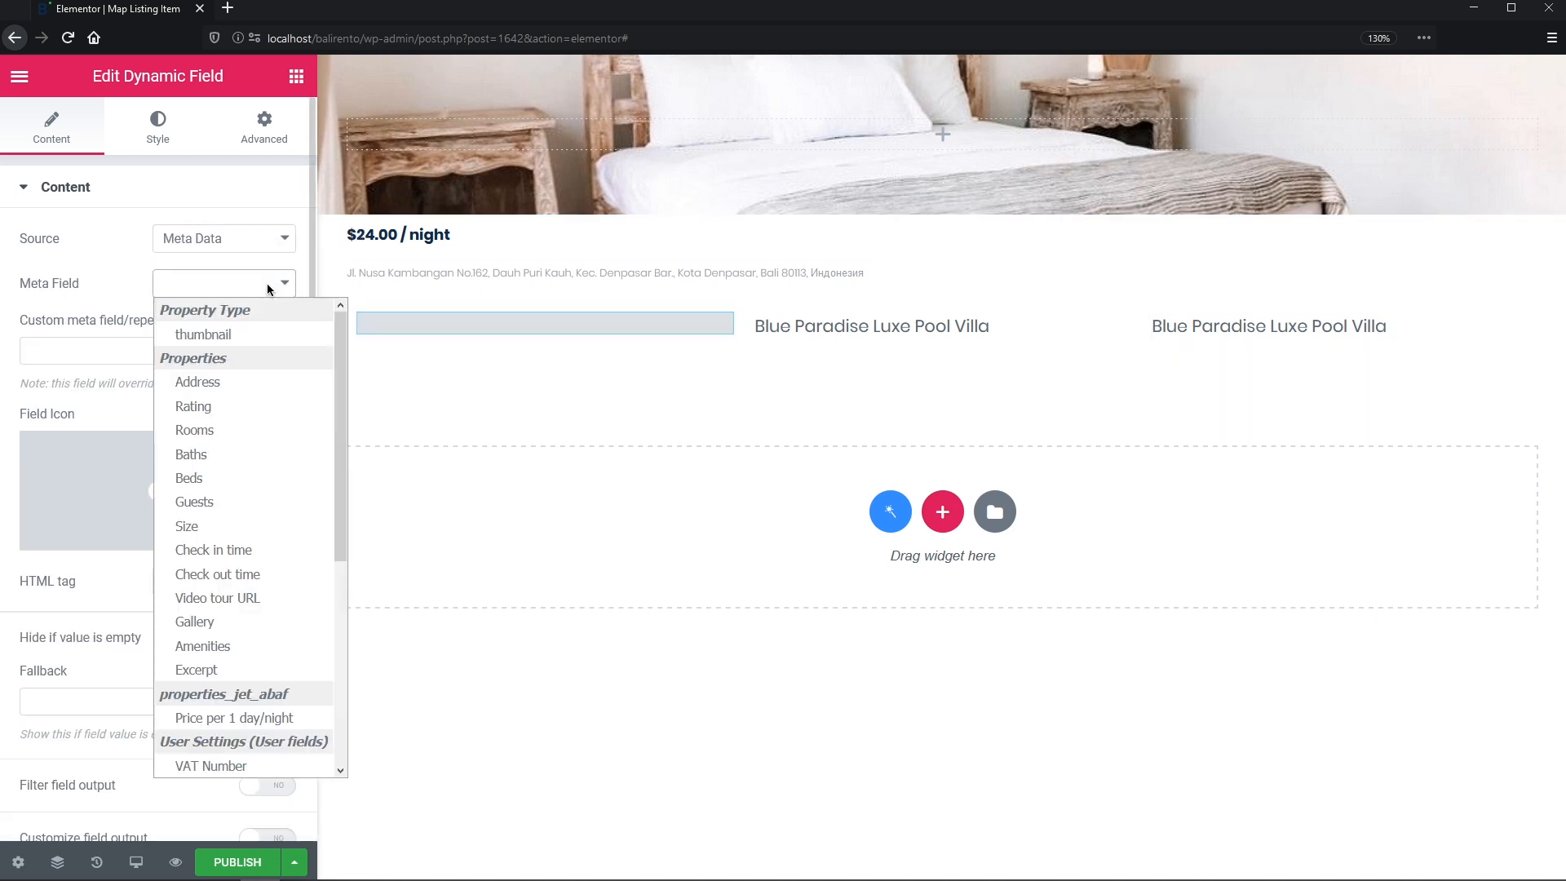
left_click(266, 431)
left_click(763, 326)
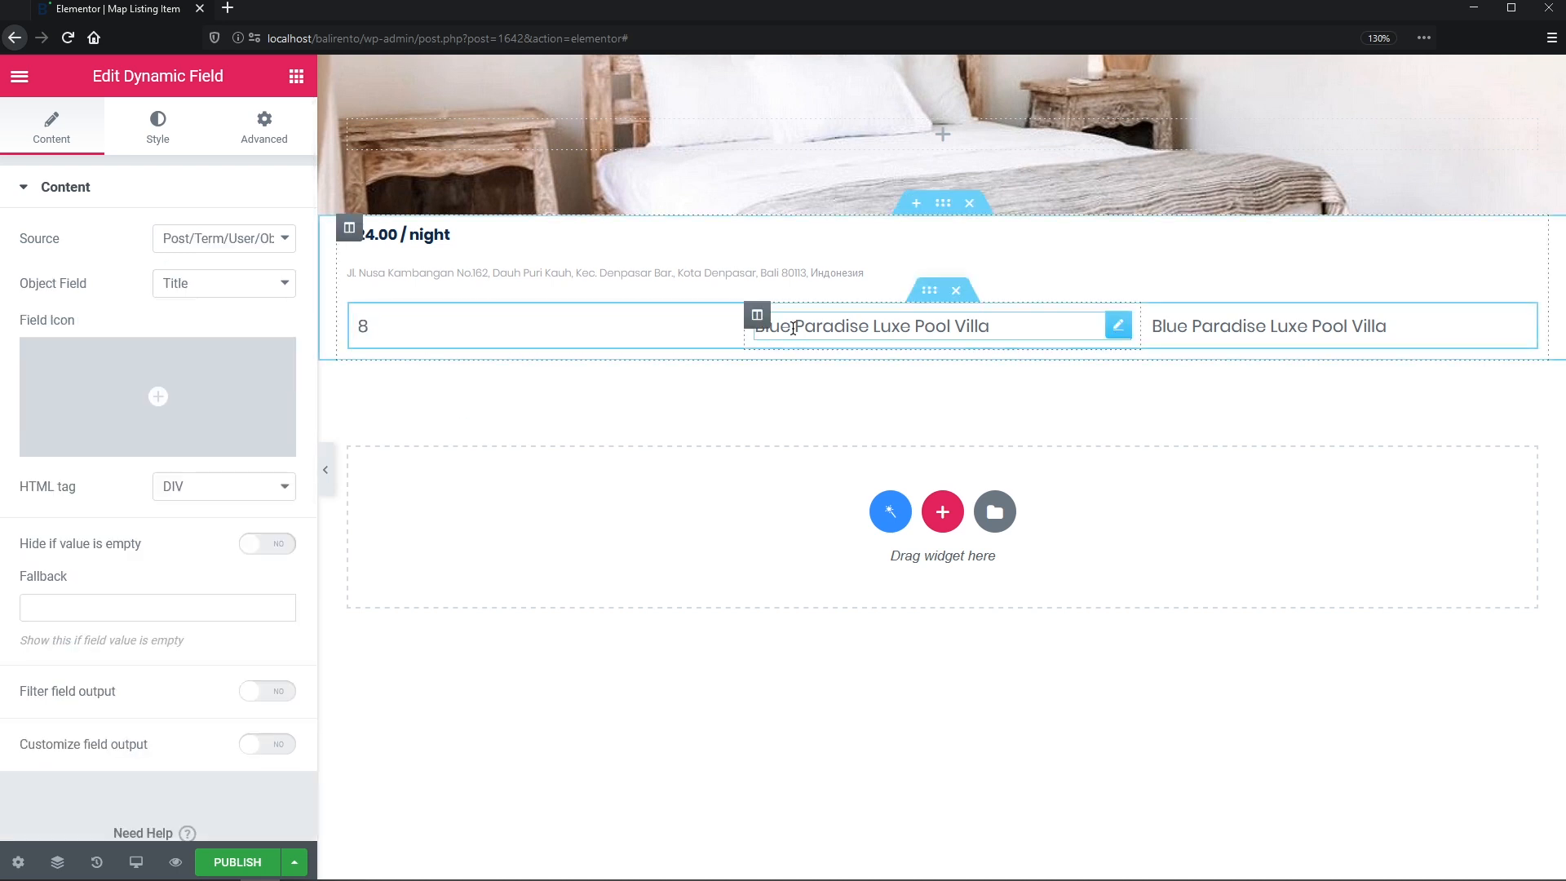
left_click(271, 238)
left_click(271, 288)
left_click(273, 285)
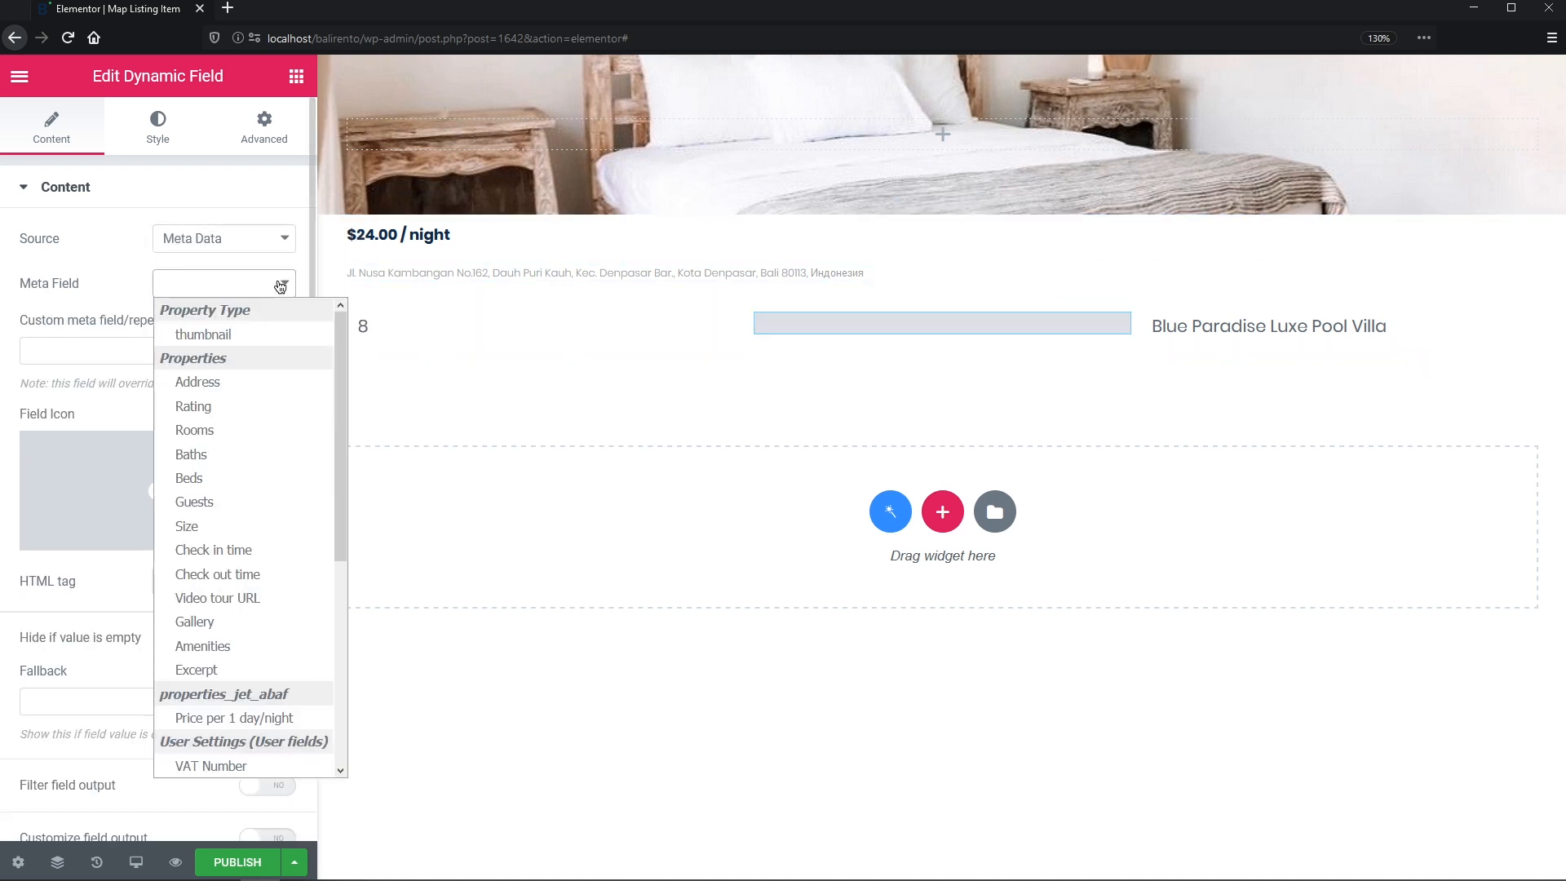
left_click(268, 453)
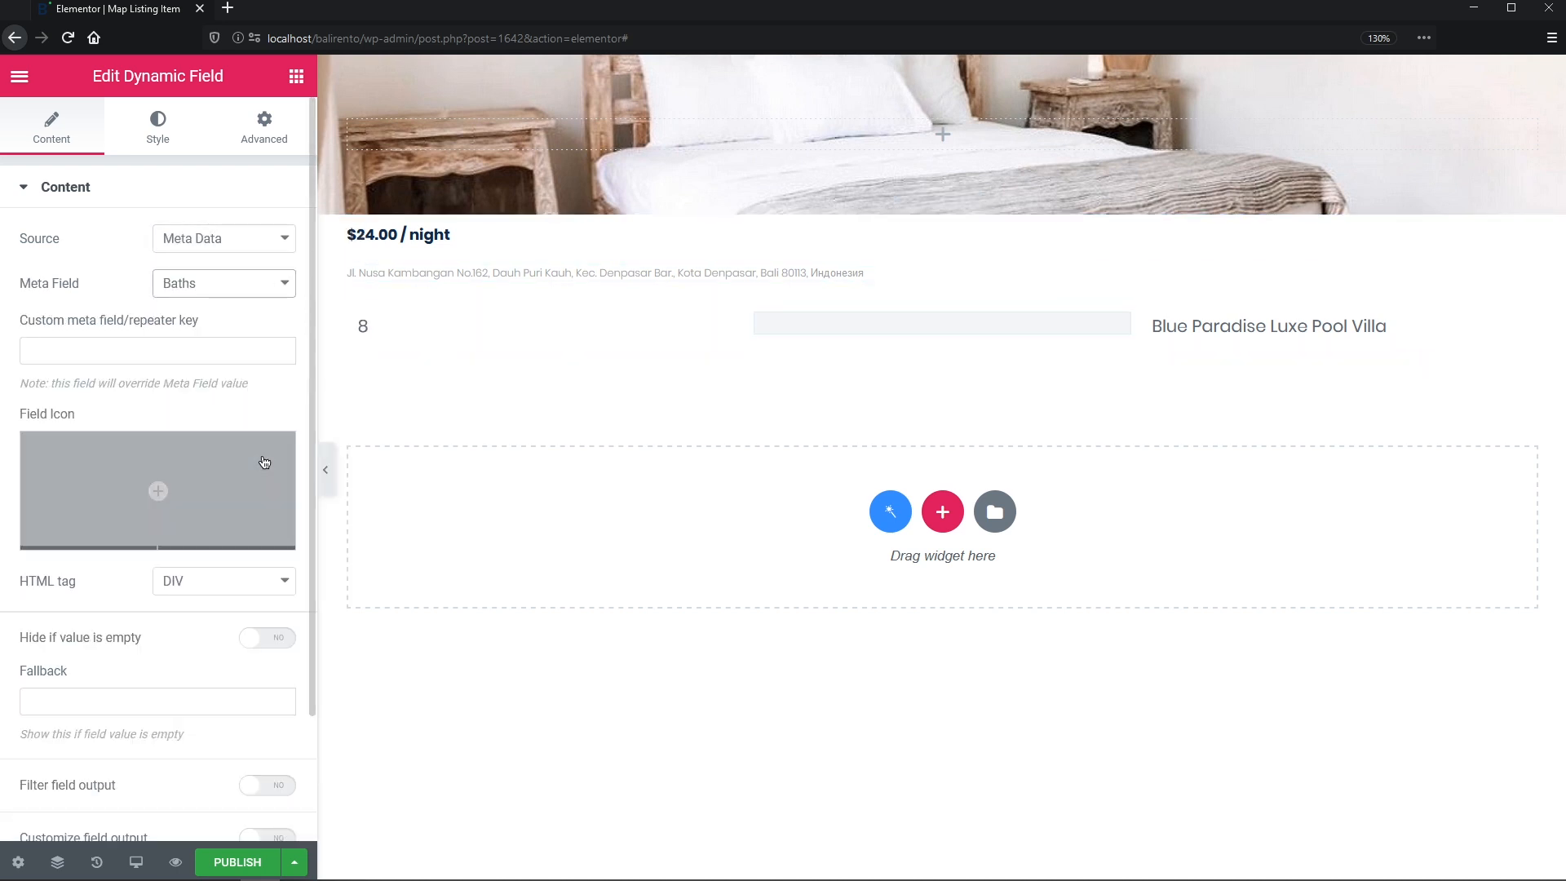
left_click(1167, 325)
left_click(230, 237)
left_click(226, 292)
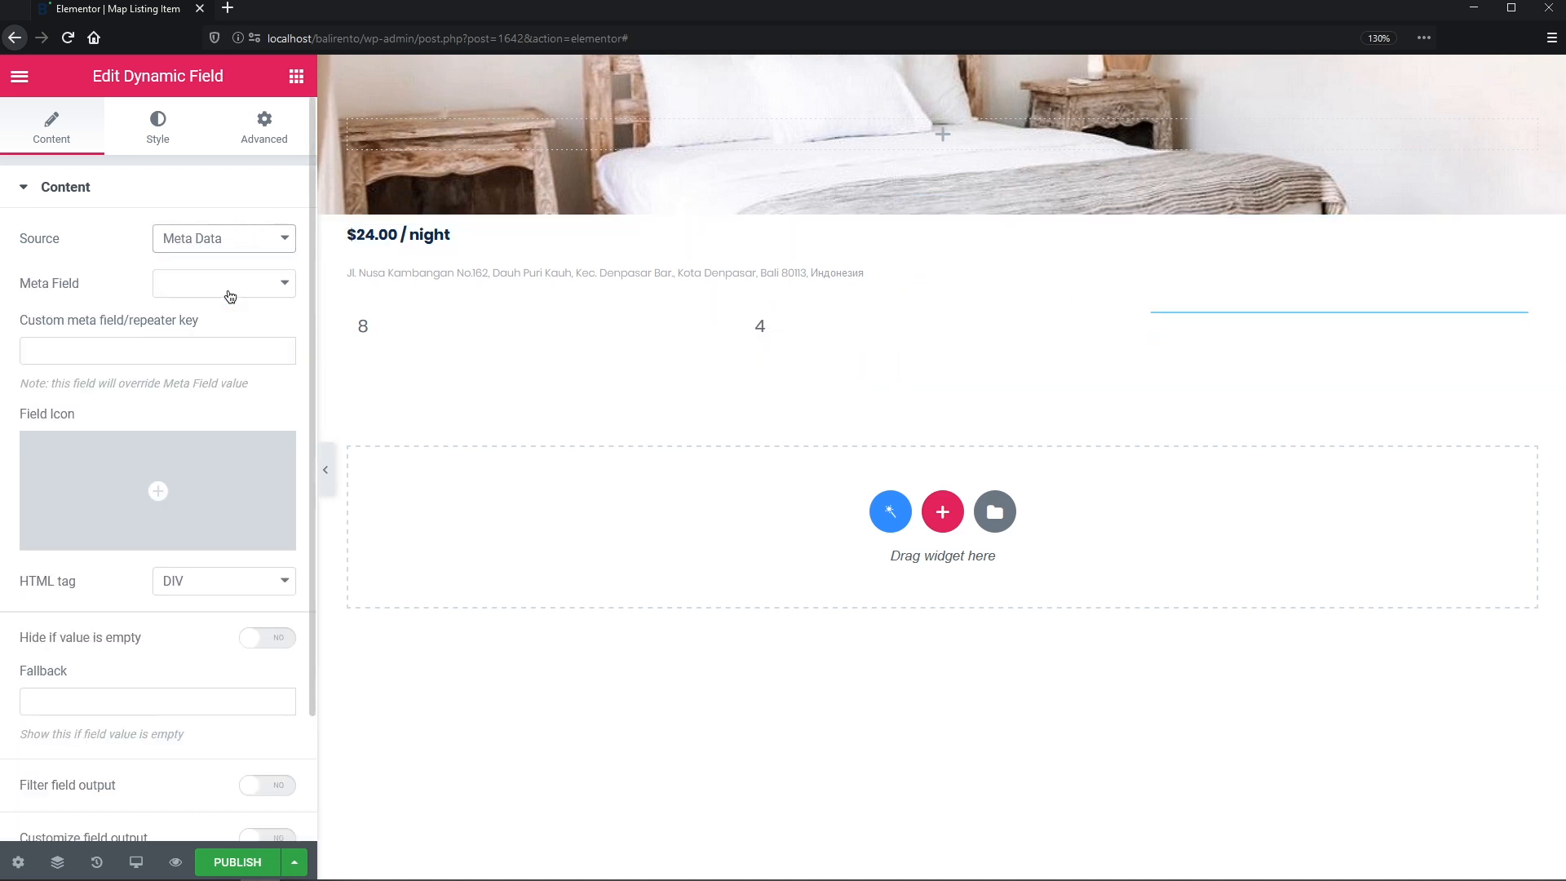
left_click(227, 290)
left_click(221, 501)
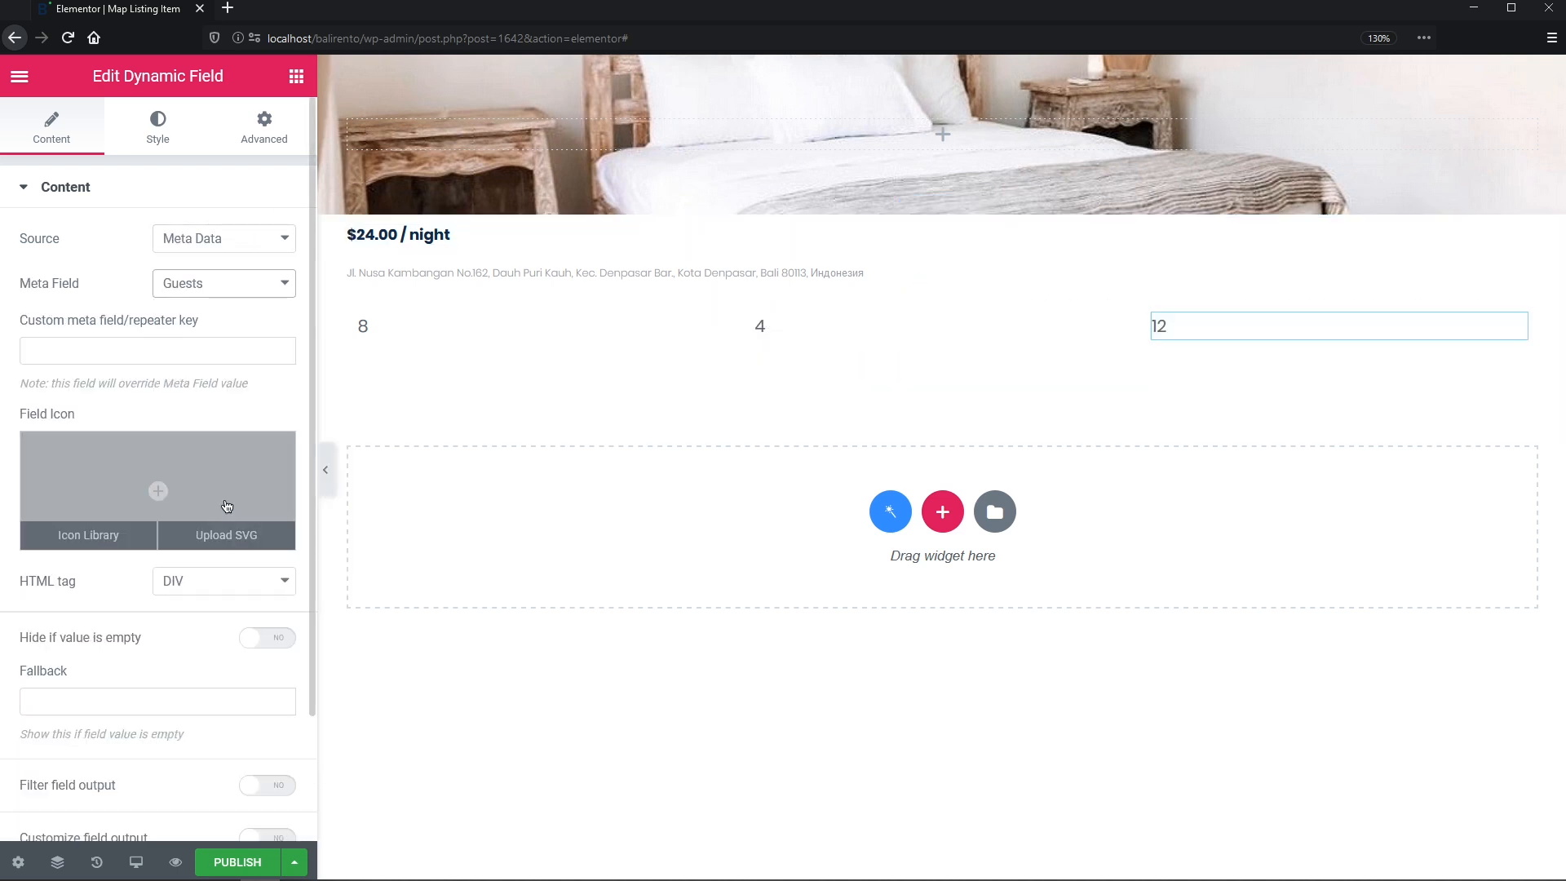
- Add bed, bath and person icons beside the rooms, baths and guests counts
left_click(433, 329)
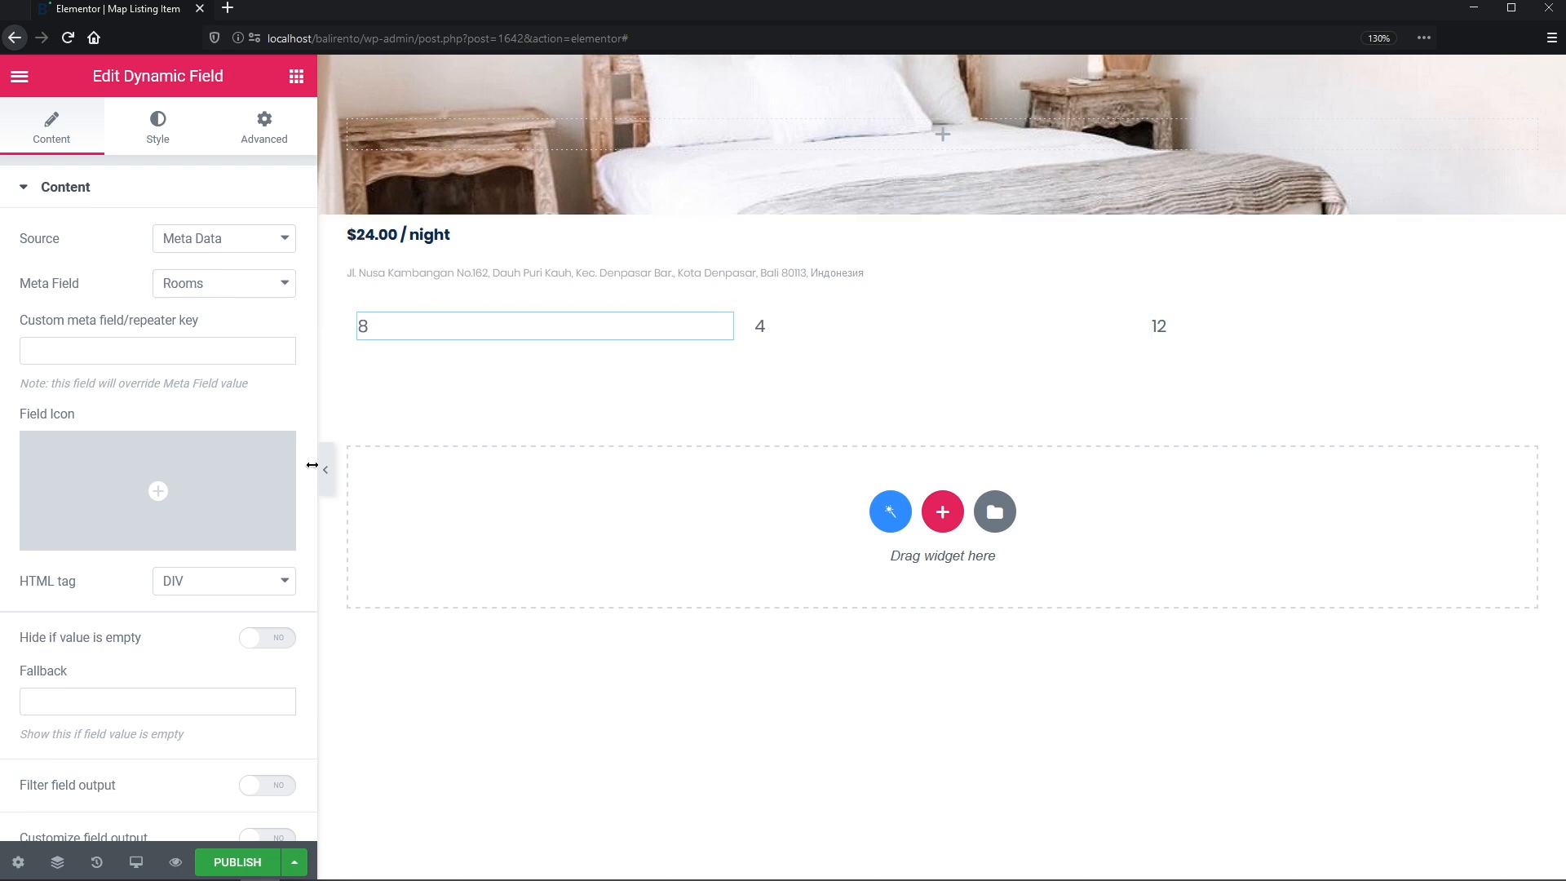
left_click(271, 532)
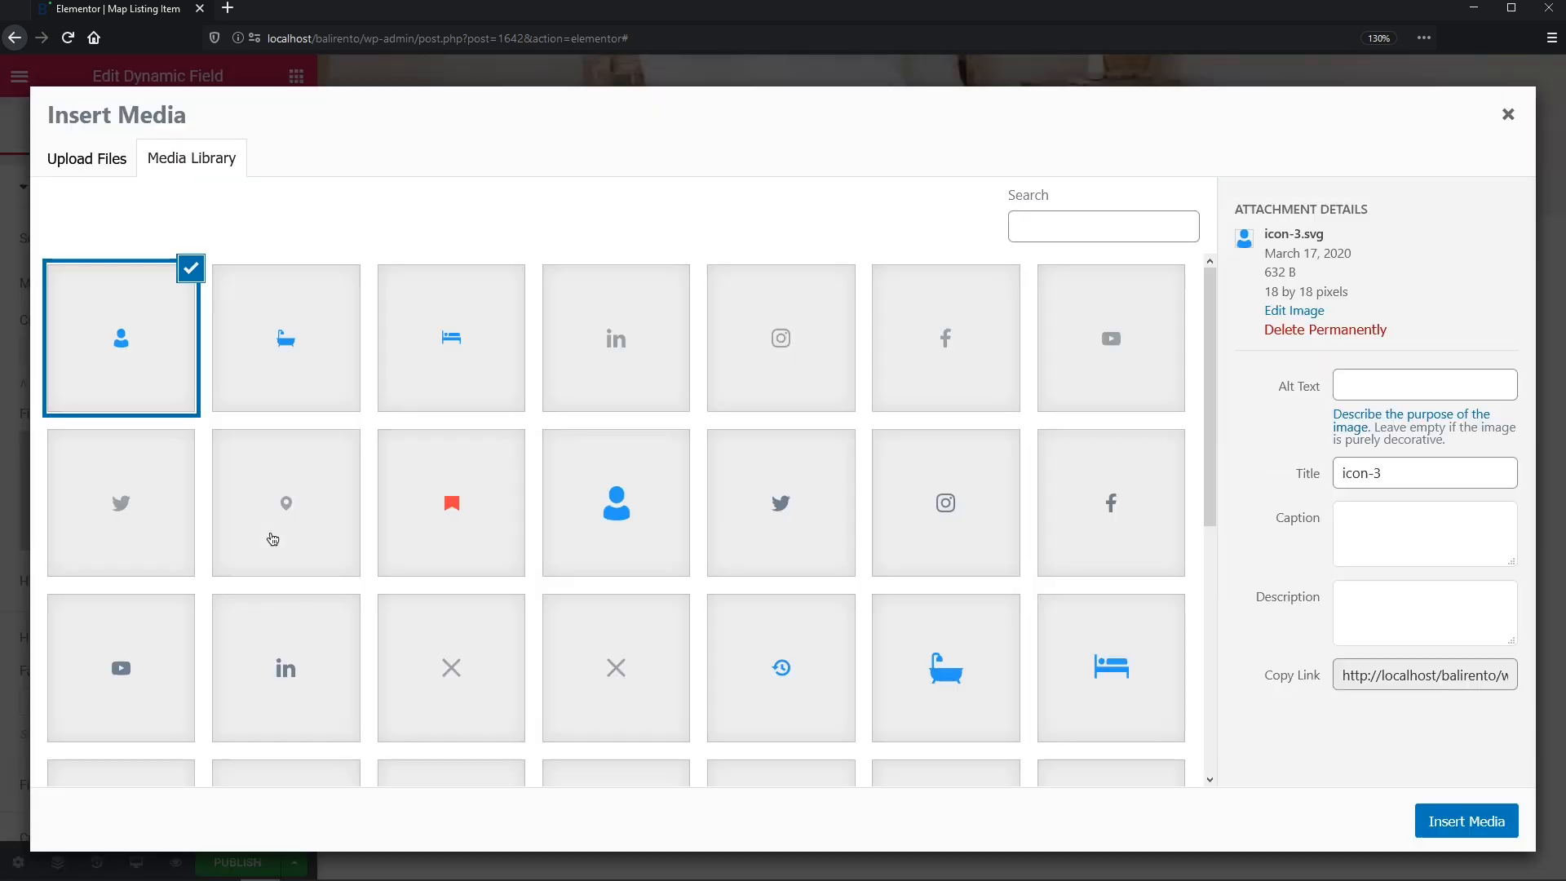
left_click(439, 393)
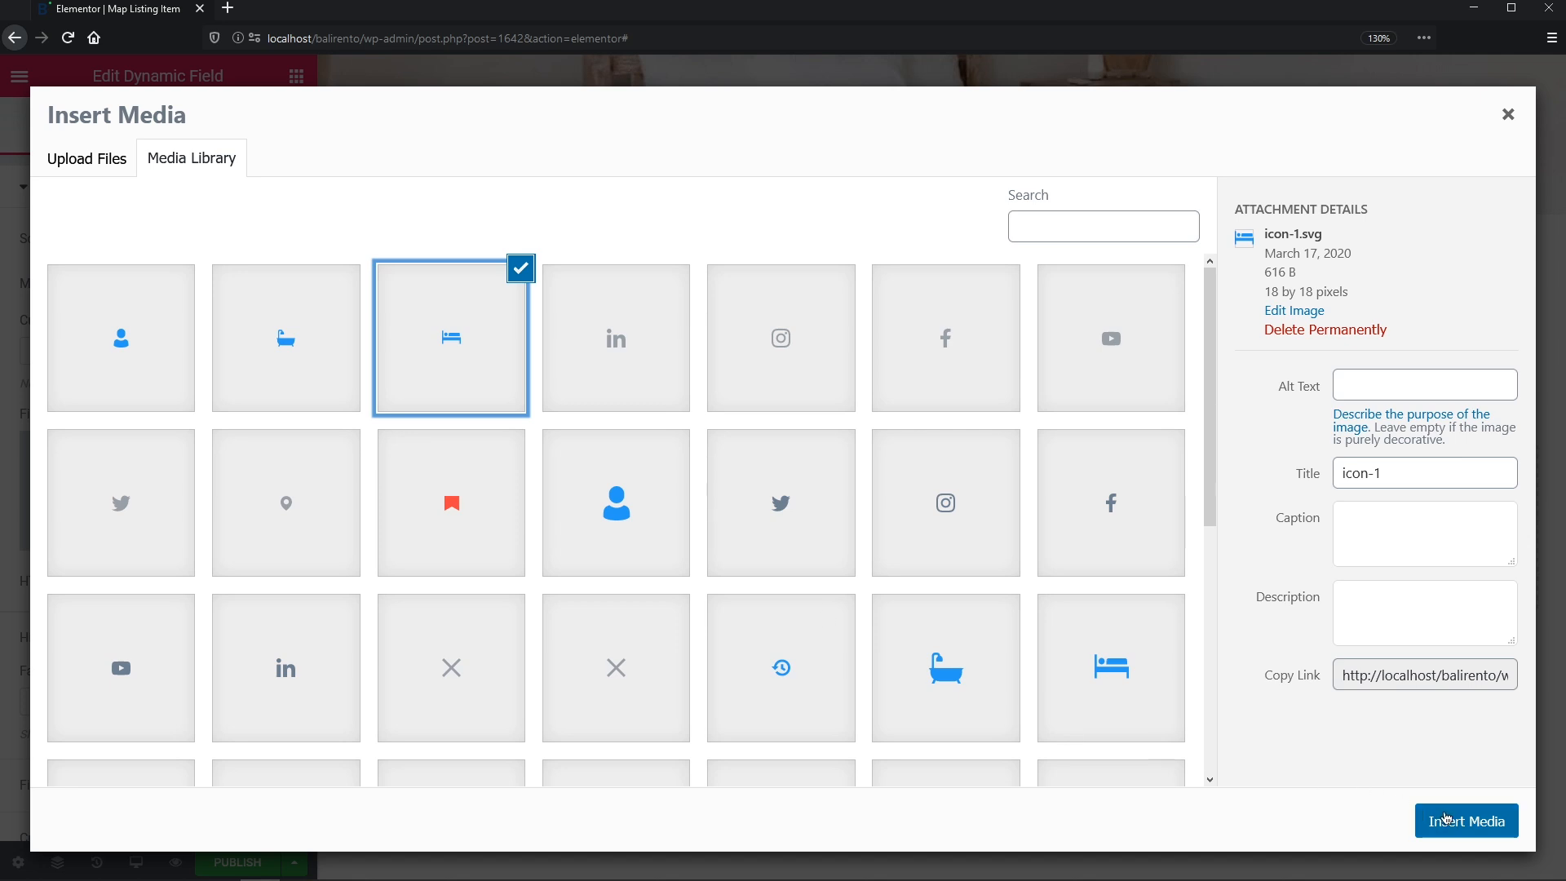
left_click(1443, 818)
left_click(773, 329)
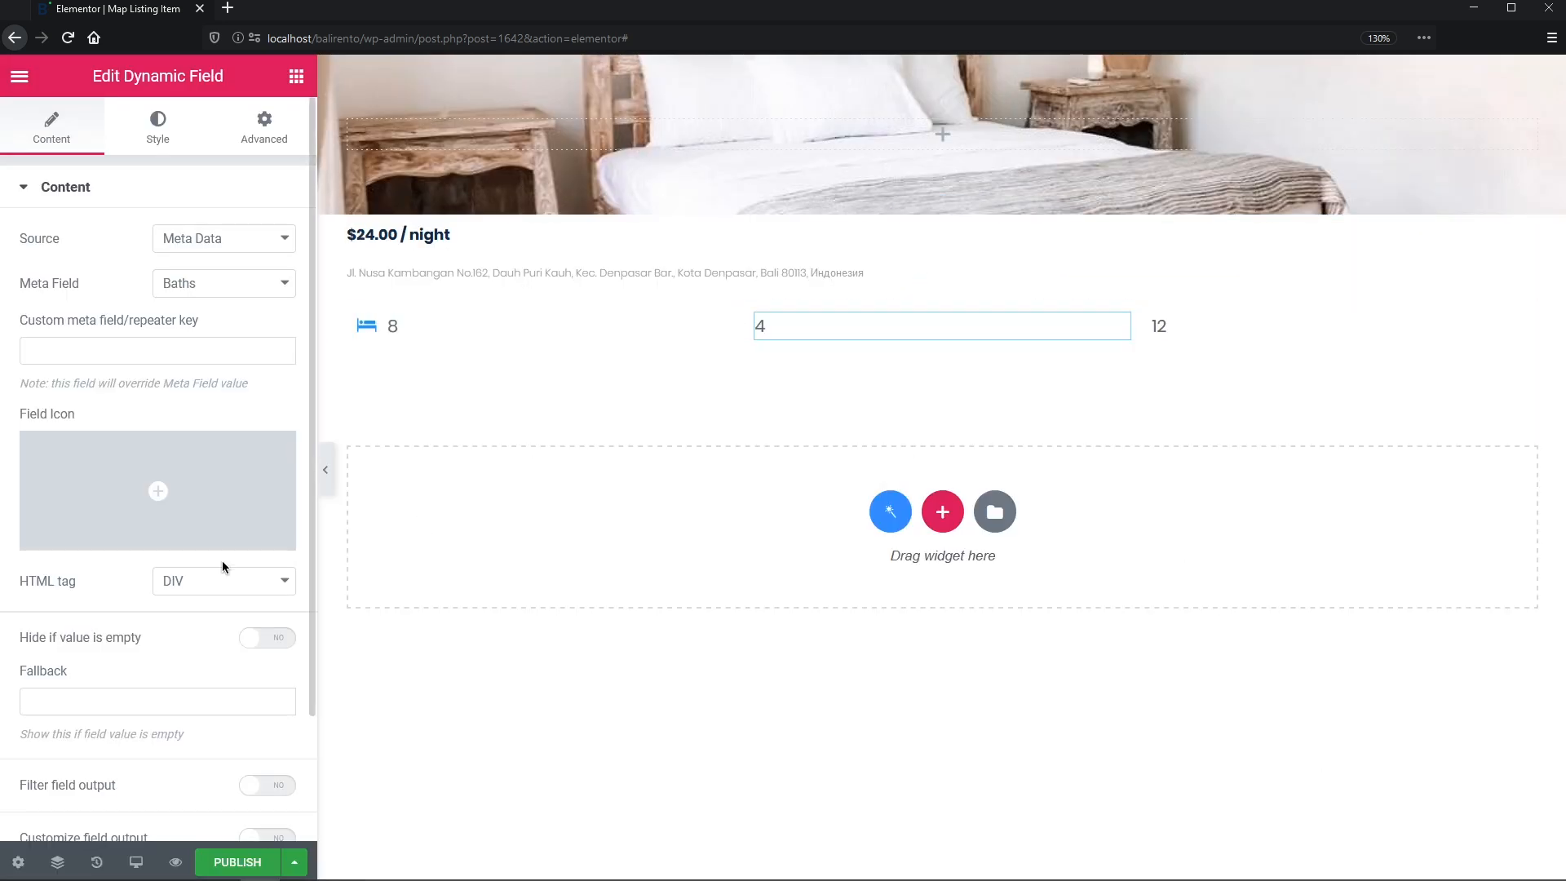
left_click(245, 539)
left_click(328, 389)
left_click(1429, 823)
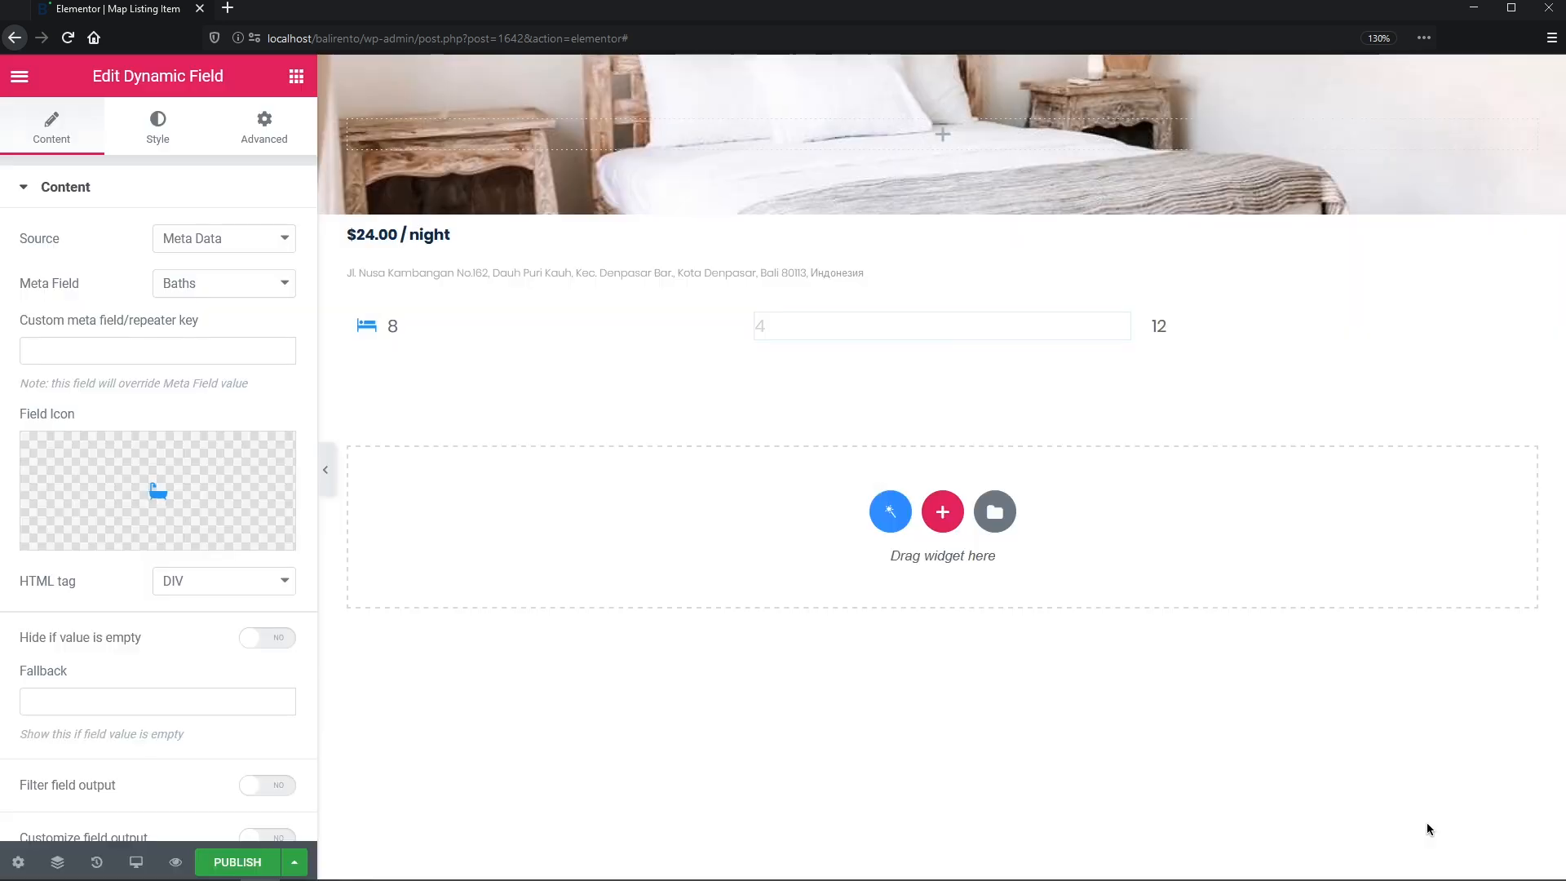
left_click(1311, 331)
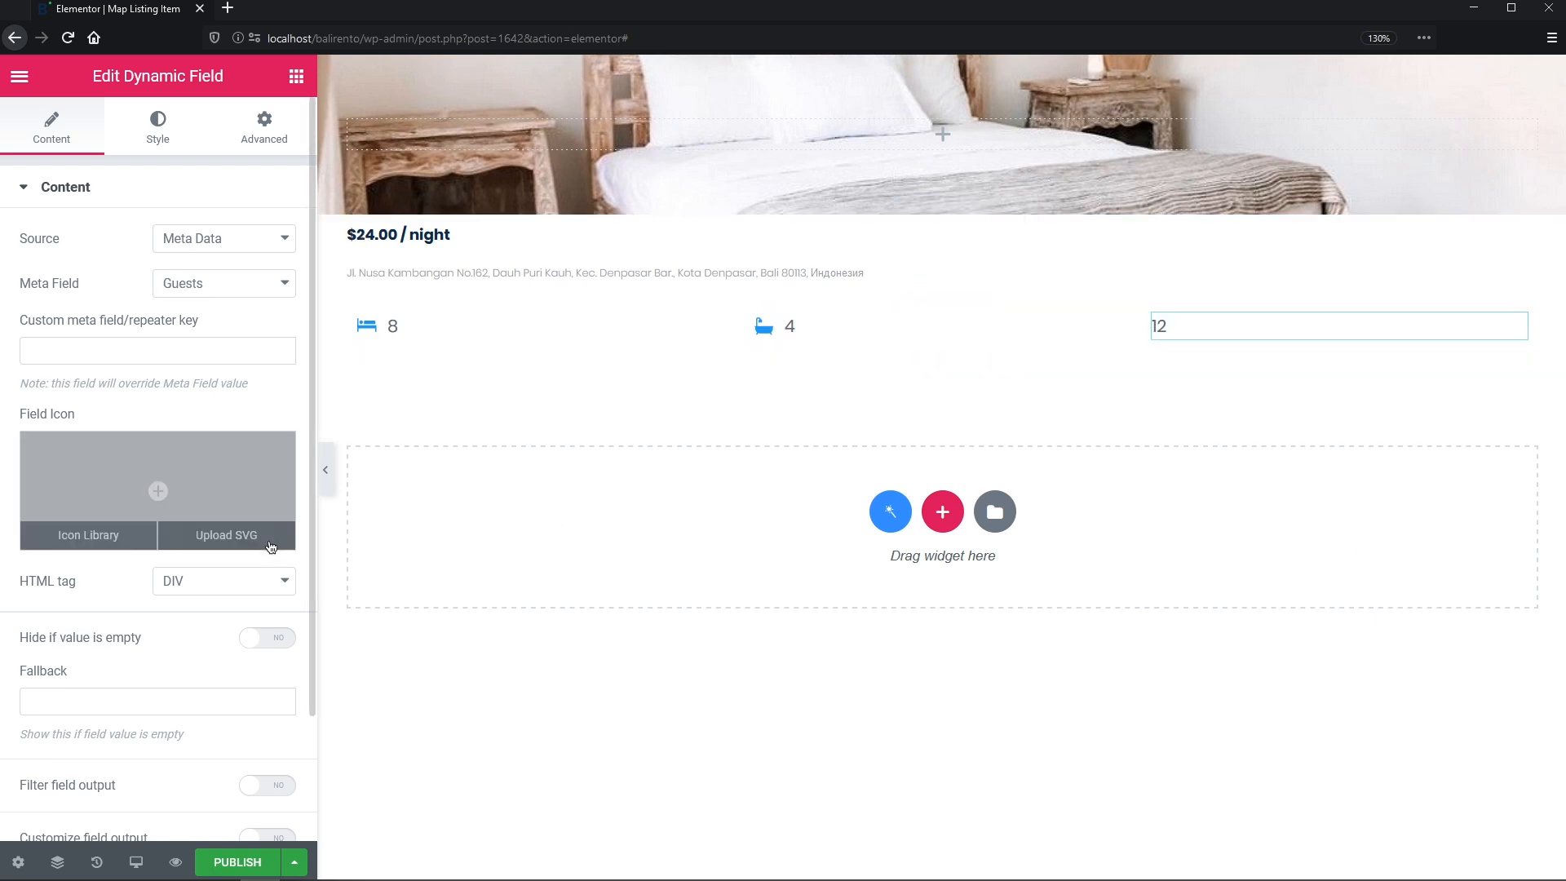
left_click(270, 546)
left_click(1469, 827)
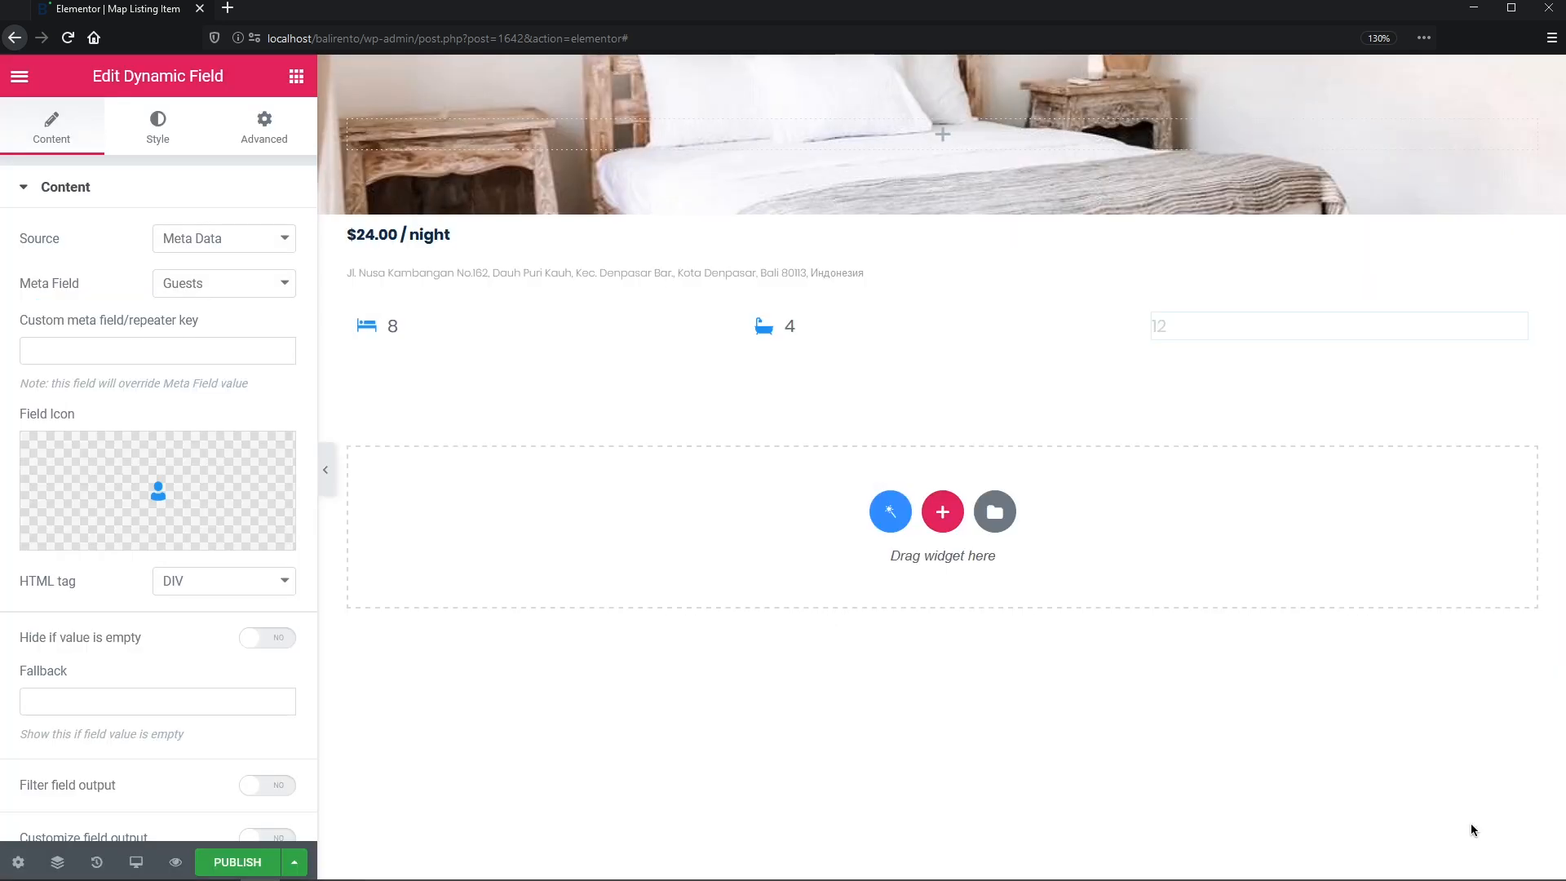
left_click(426, 332)
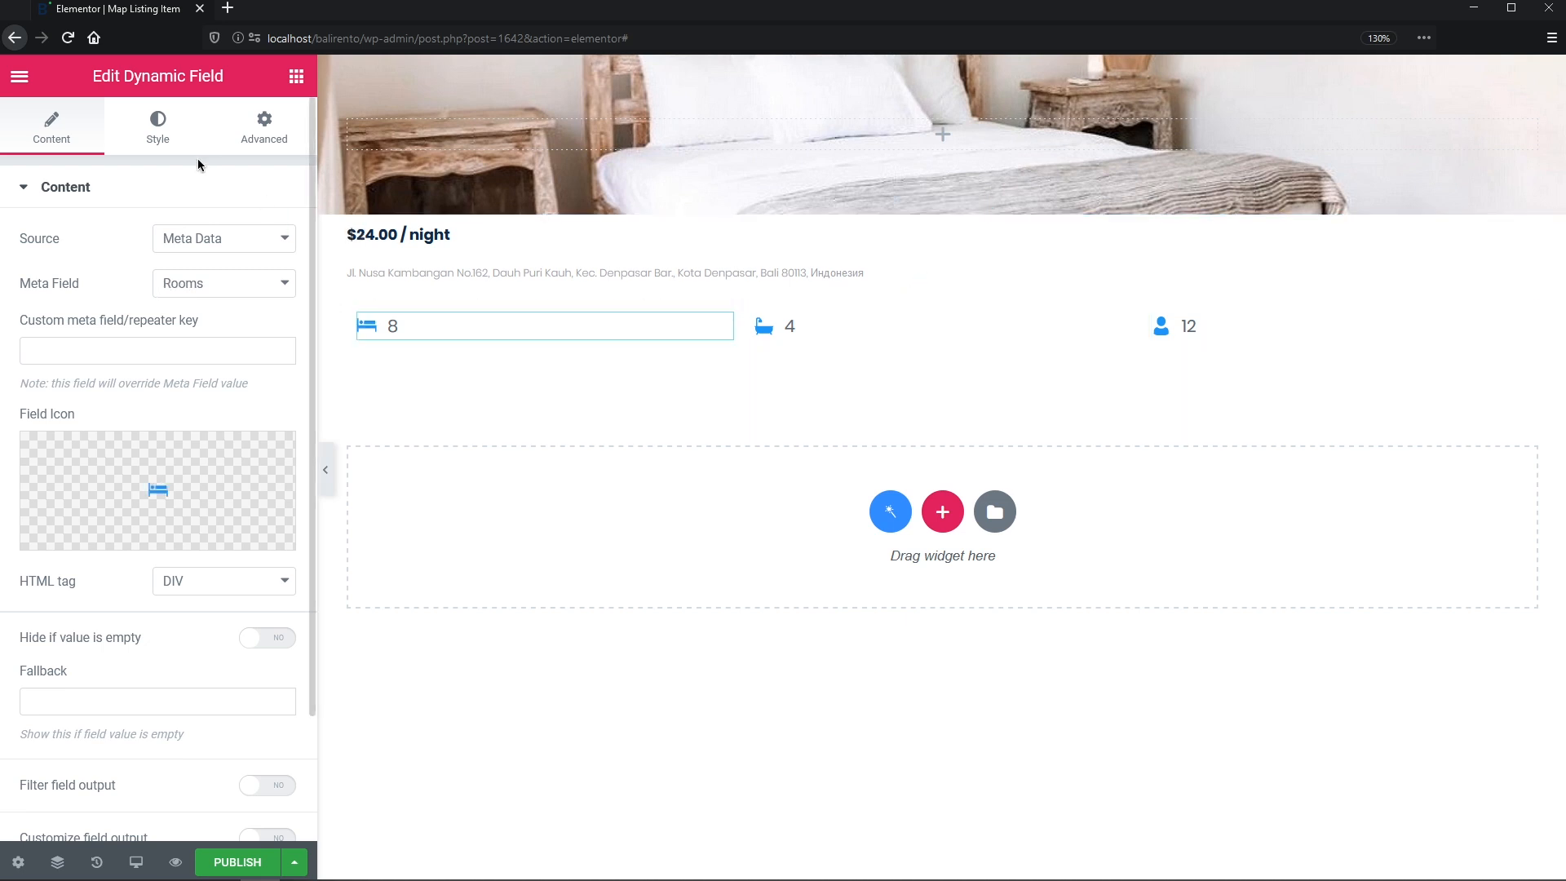
- Style the rooms count dark navy, Poppins 14 px, weight 400, 14 px line height
left_click(158, 128)
left_click(253, 238)
left_click(263, 290)
left_click(281, 283)
left_click(277, 345)
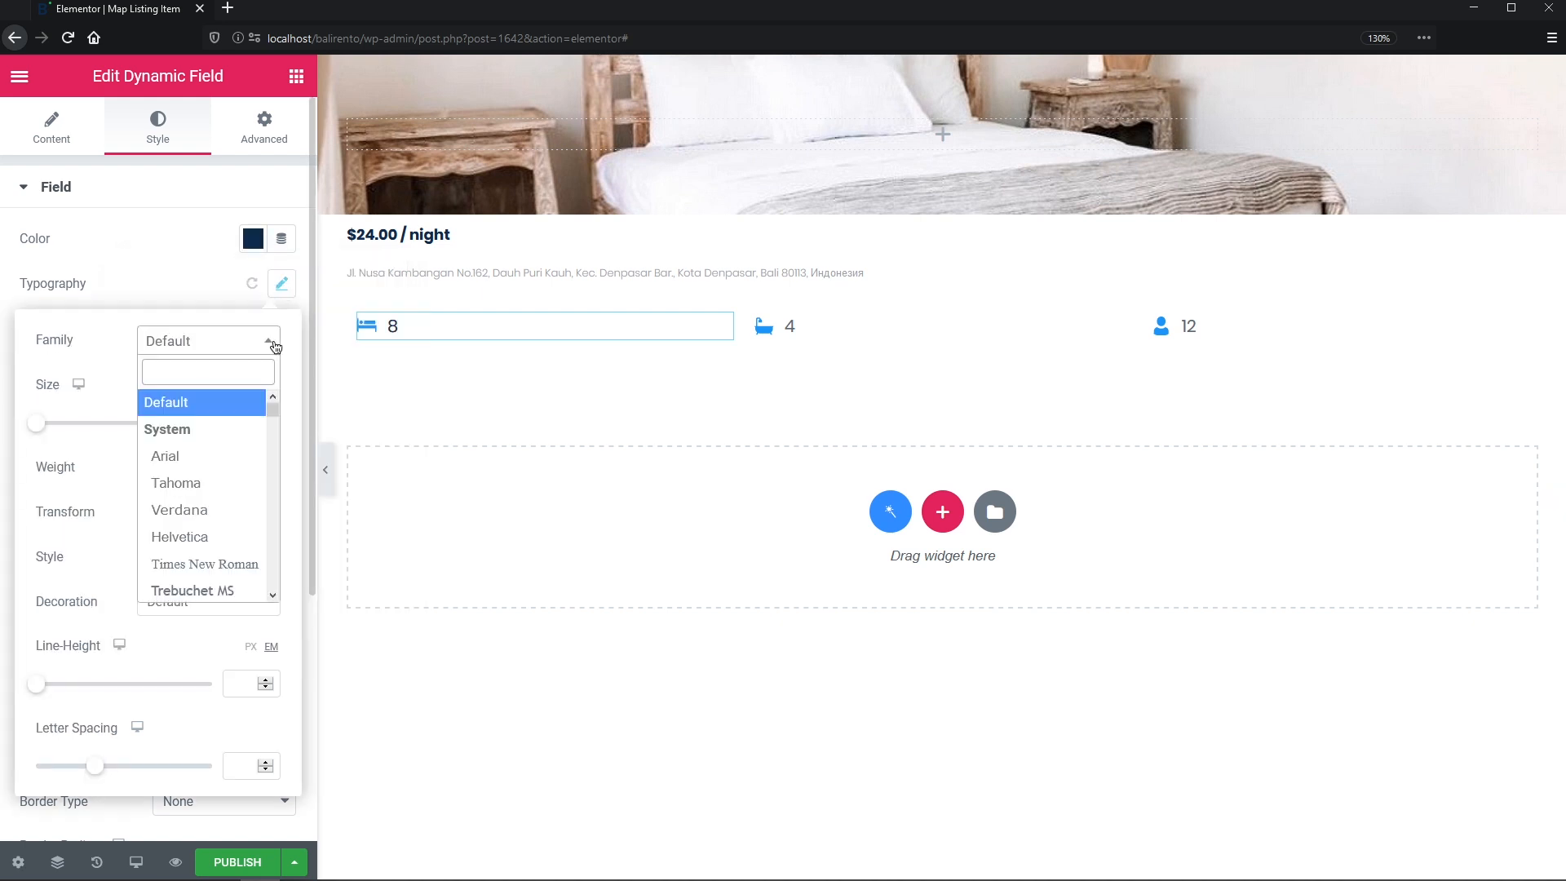
type("popp")
left_click(253, 426)
left_click(252, 425)
type("14")
left_click(255, 467)
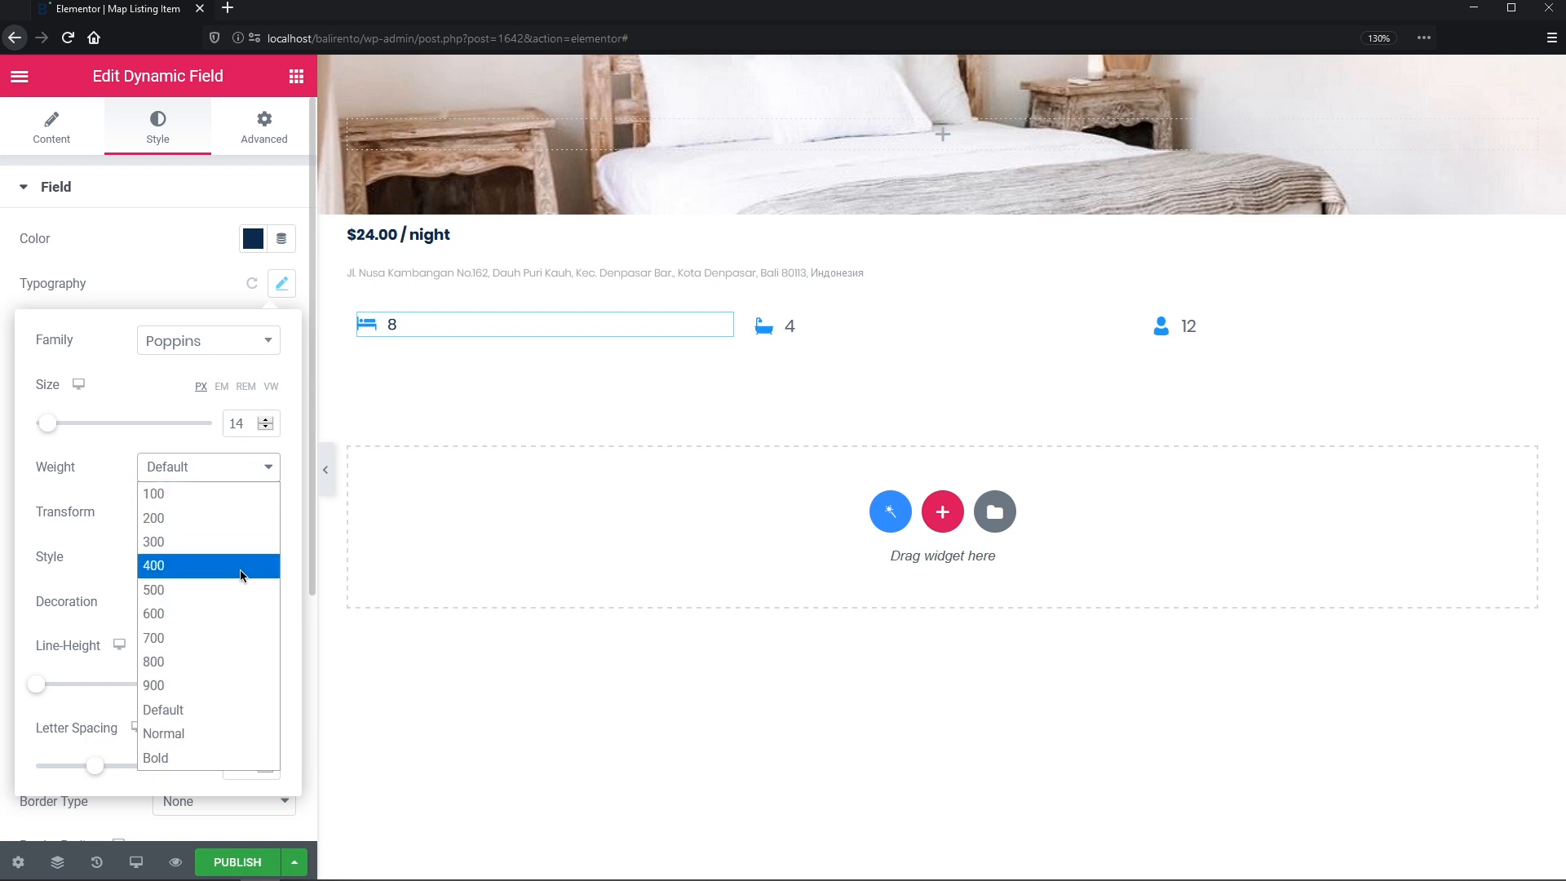
left_click(238, 567)
left_click(250, 647)
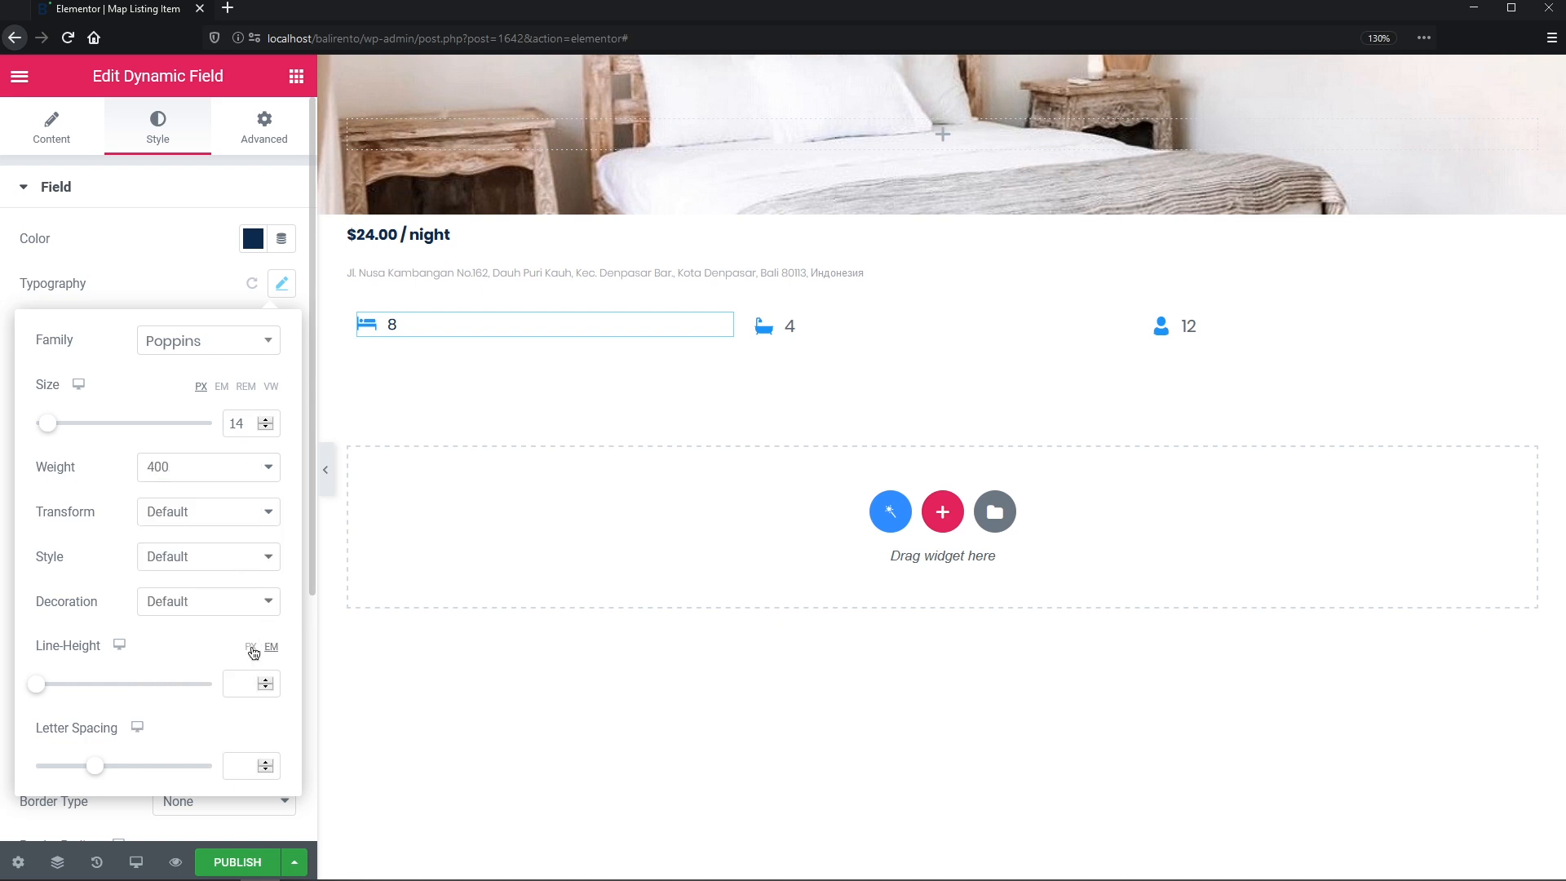
left_click(238, 685)
type("14")
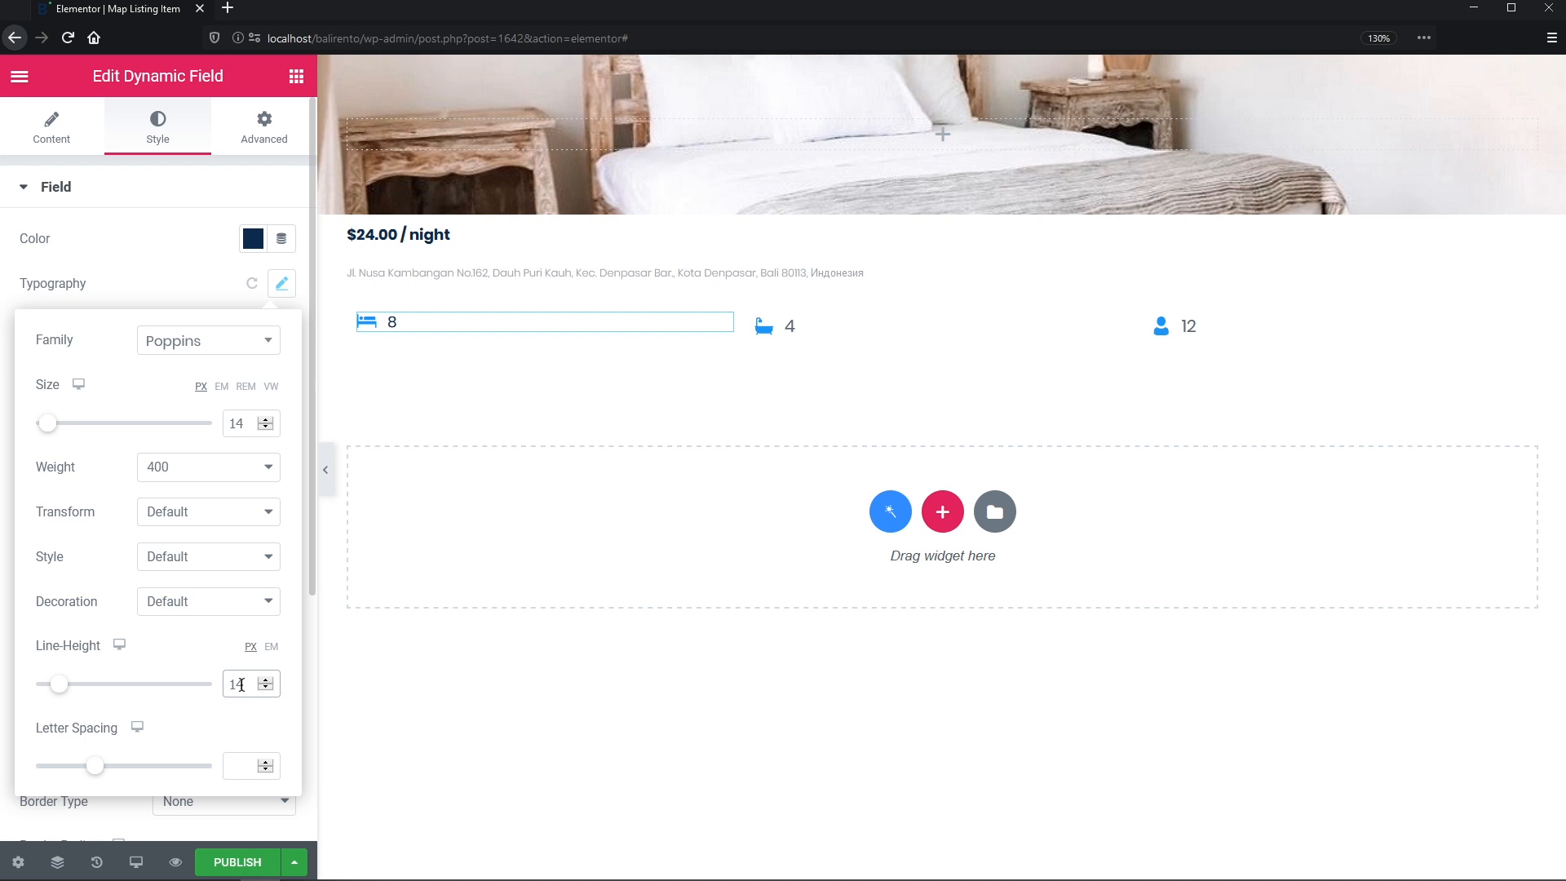
- Copy the rooms field's style and paste it onto the baths and guests fields
right_click(384, 324)
left_click(548, 412)
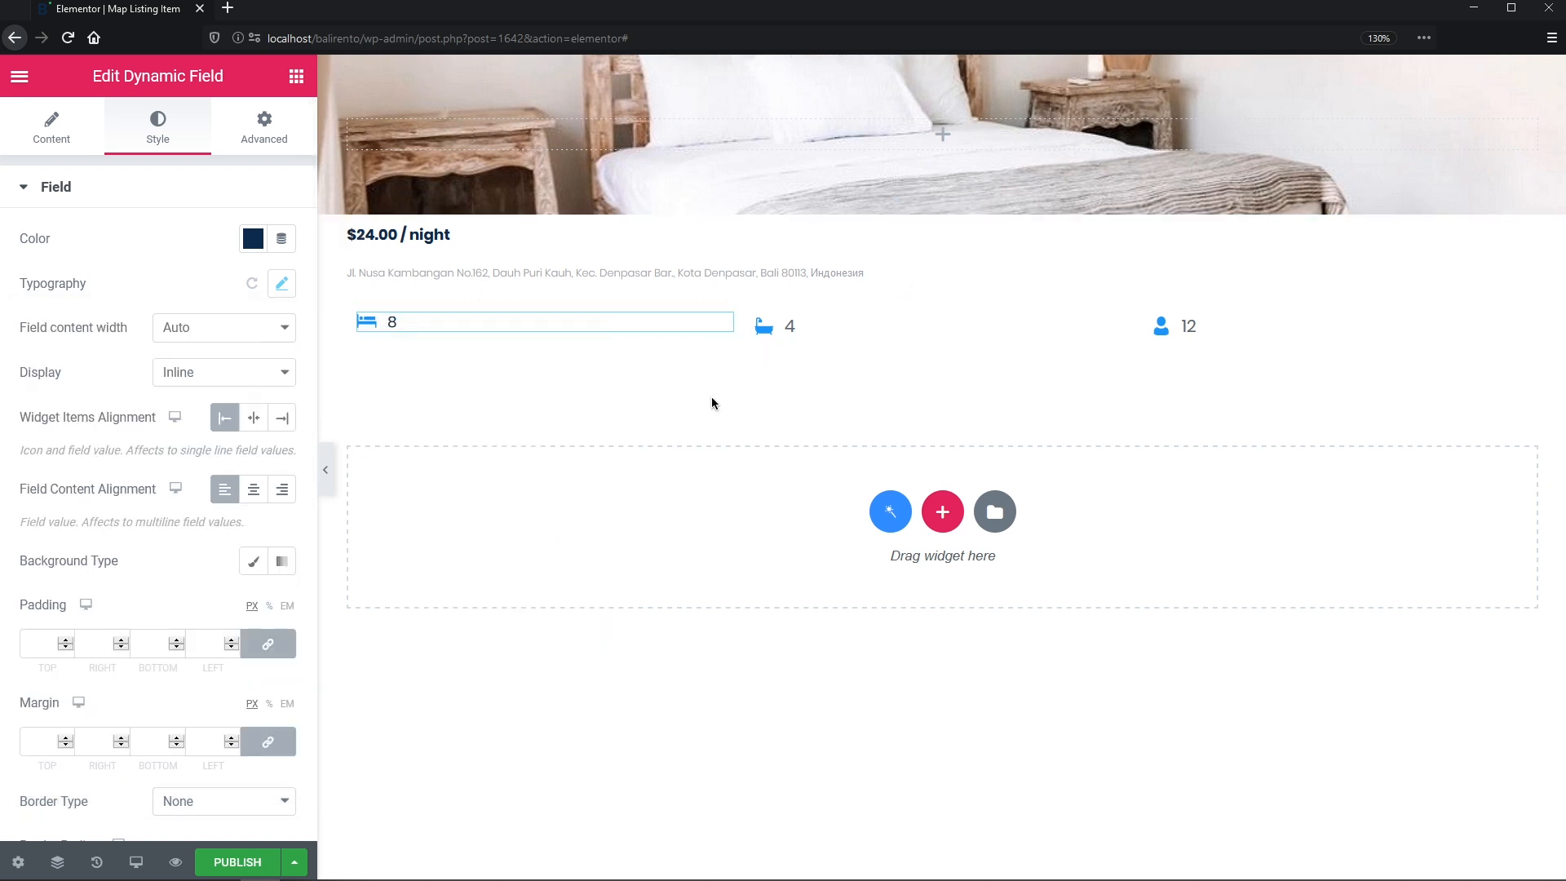
right_click(822, 321)
left_click(906, 467)
right_click(1200, 320)
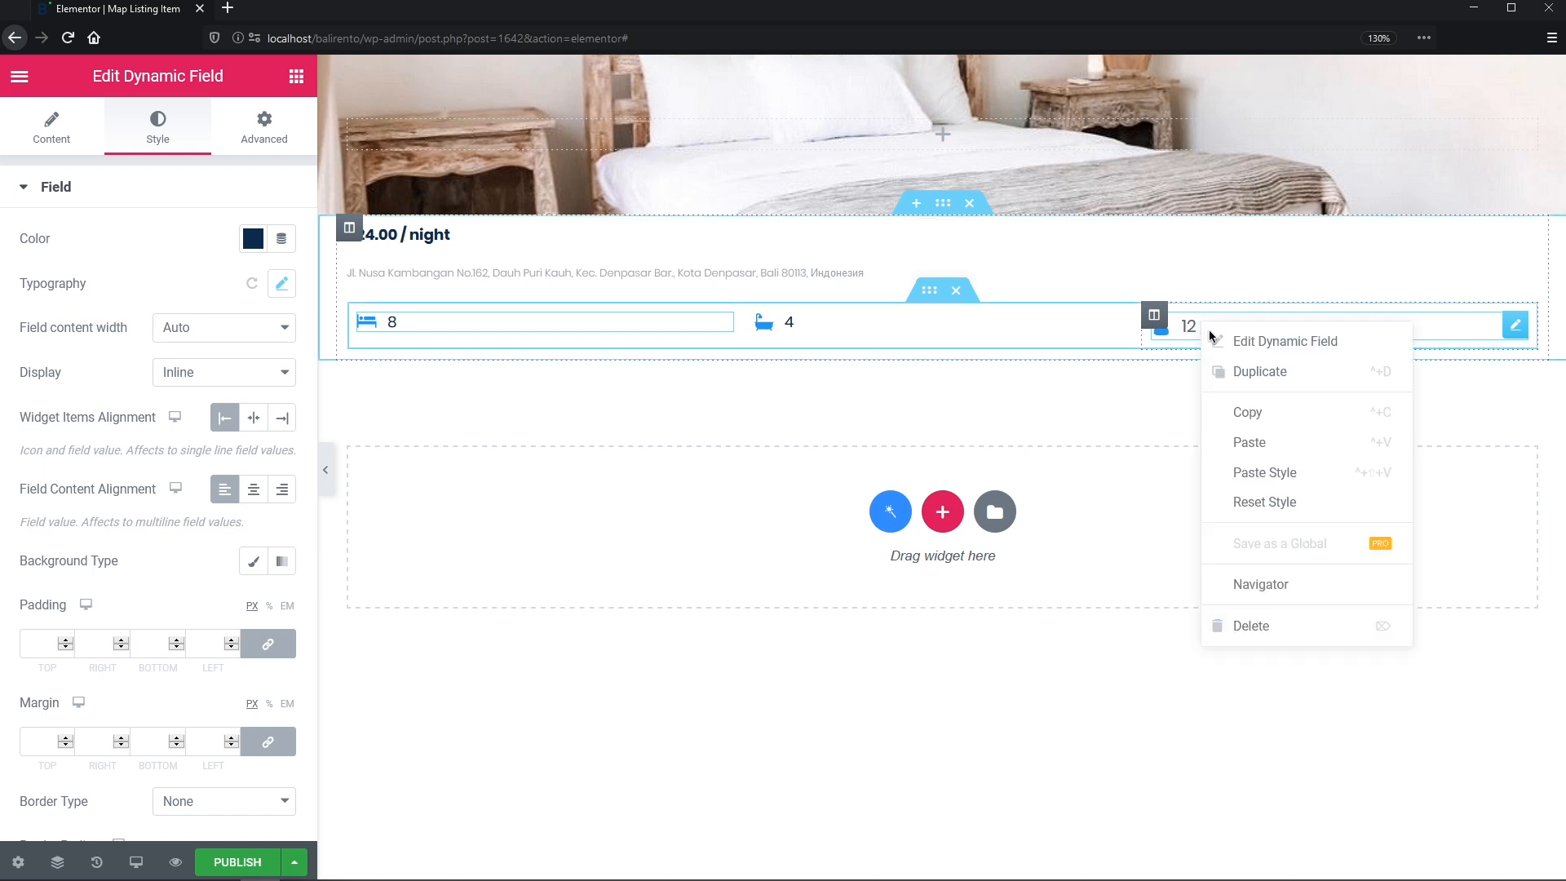
left_click(1257, 479)
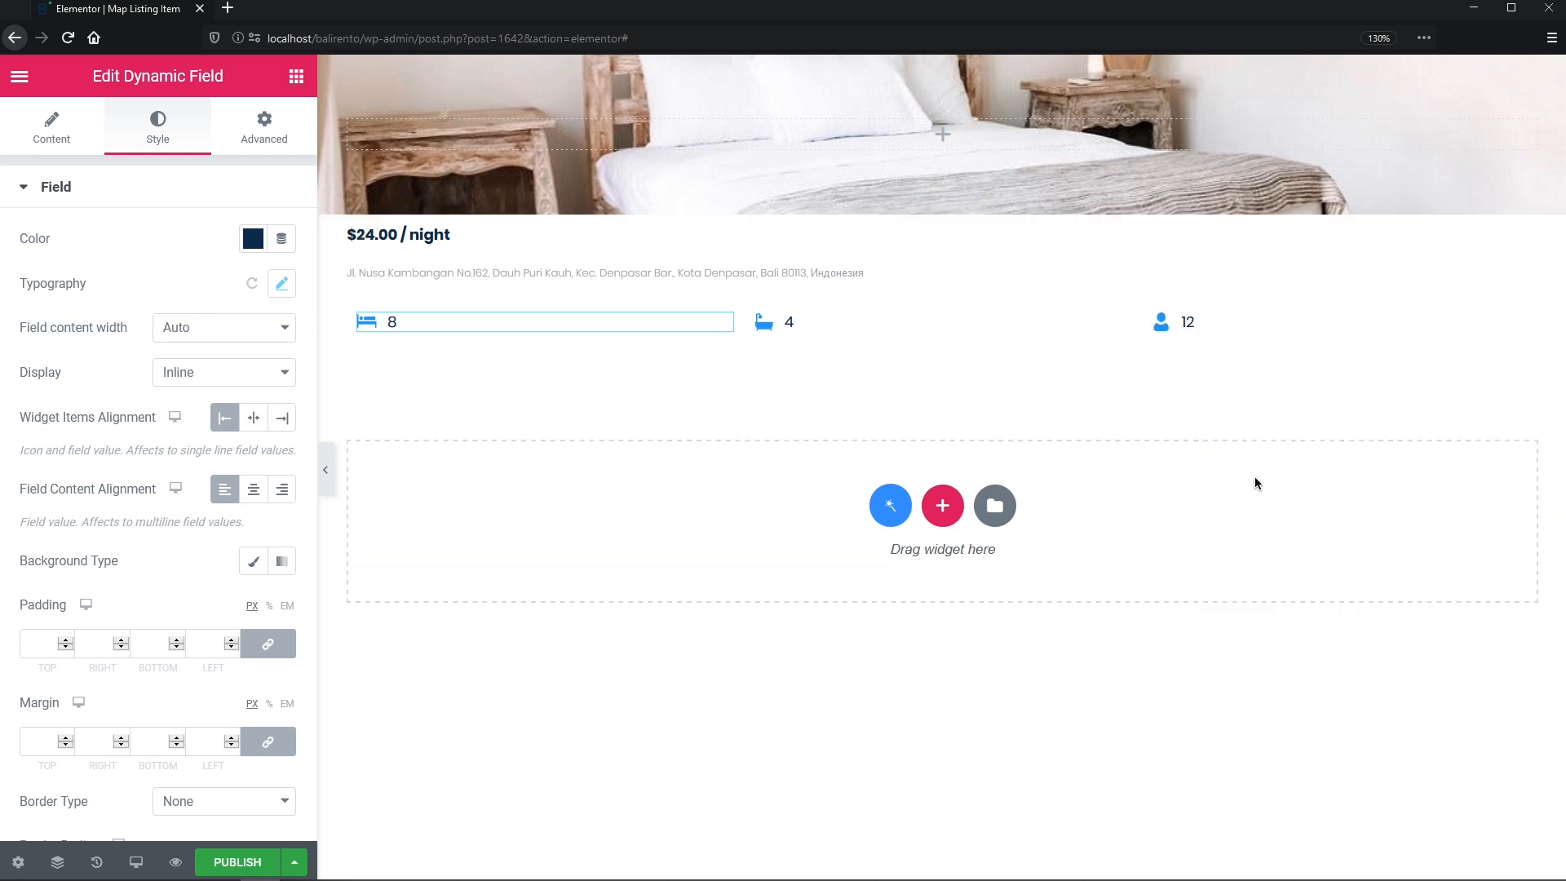
- Make the listing item clickable, opening in a new window, and publish it
left_click(19, 862)
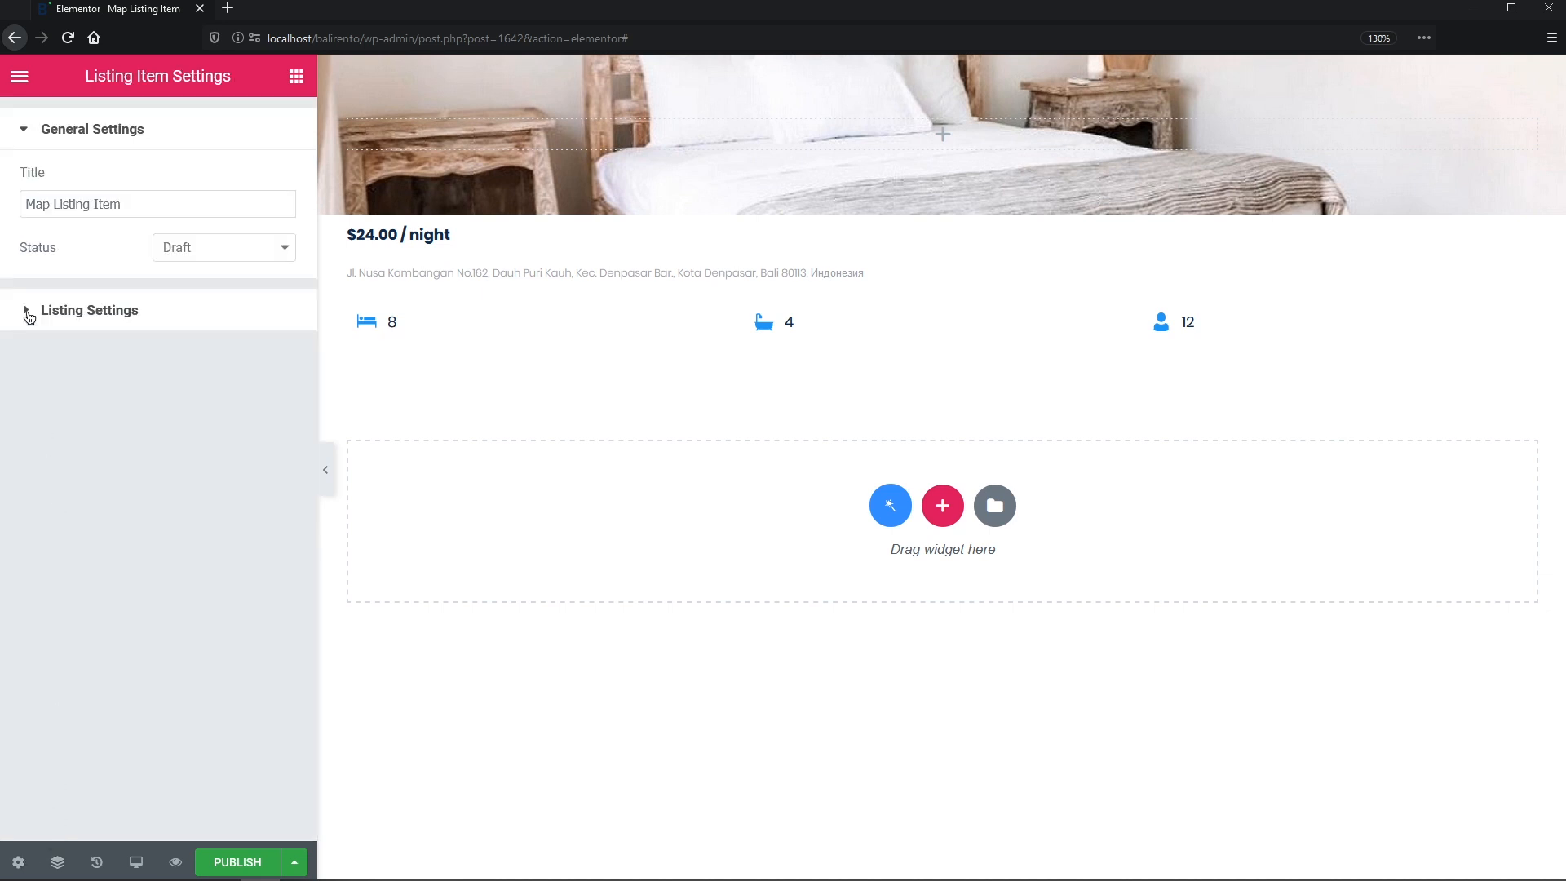
left_click(29, 313)
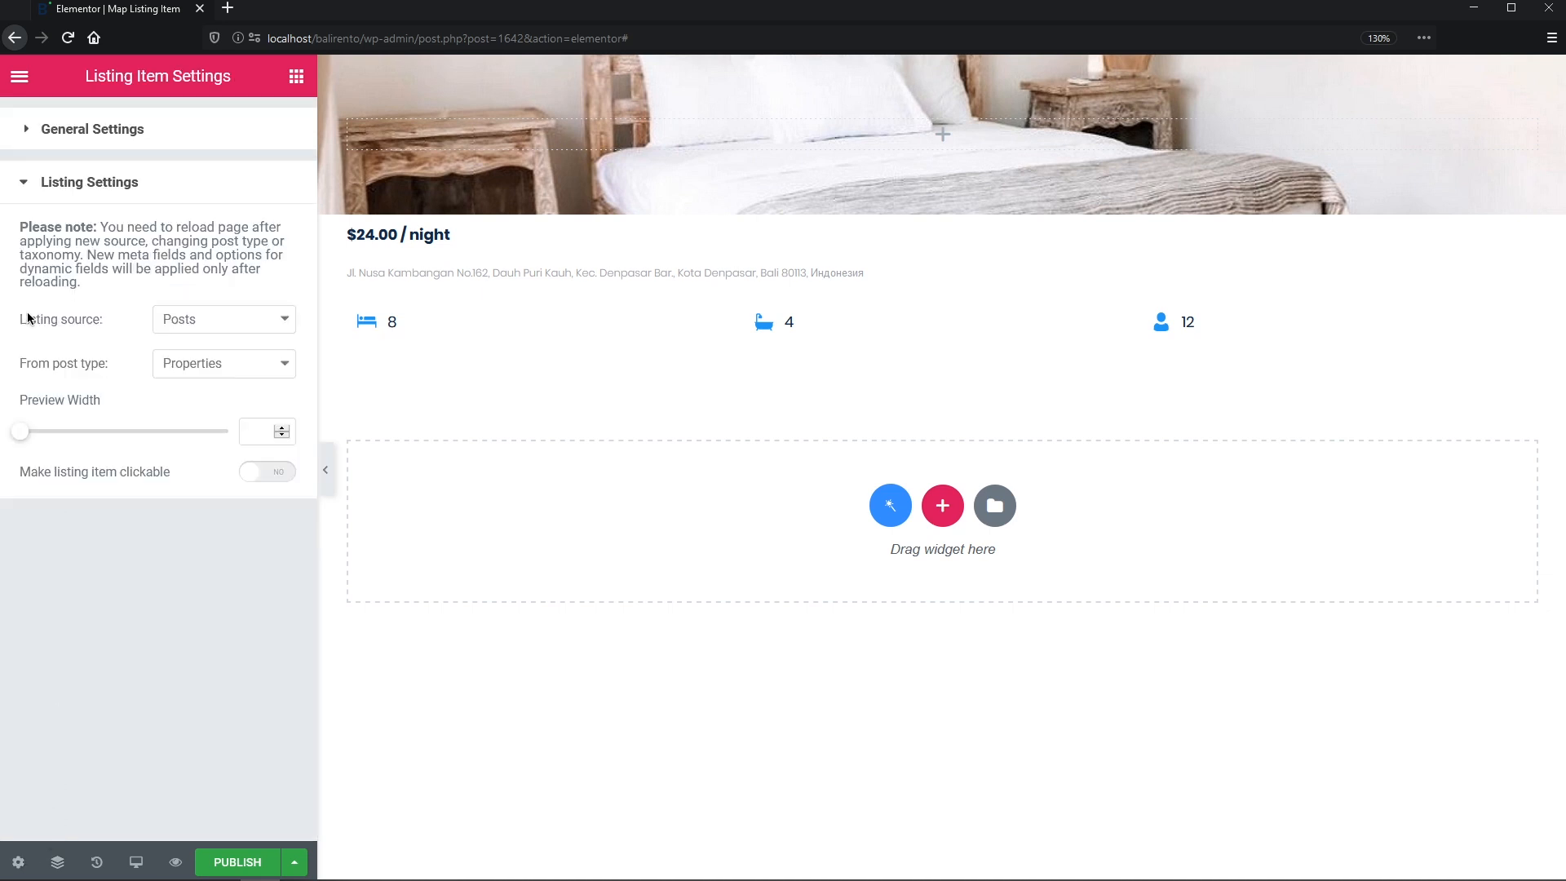
left_click(290, 475)
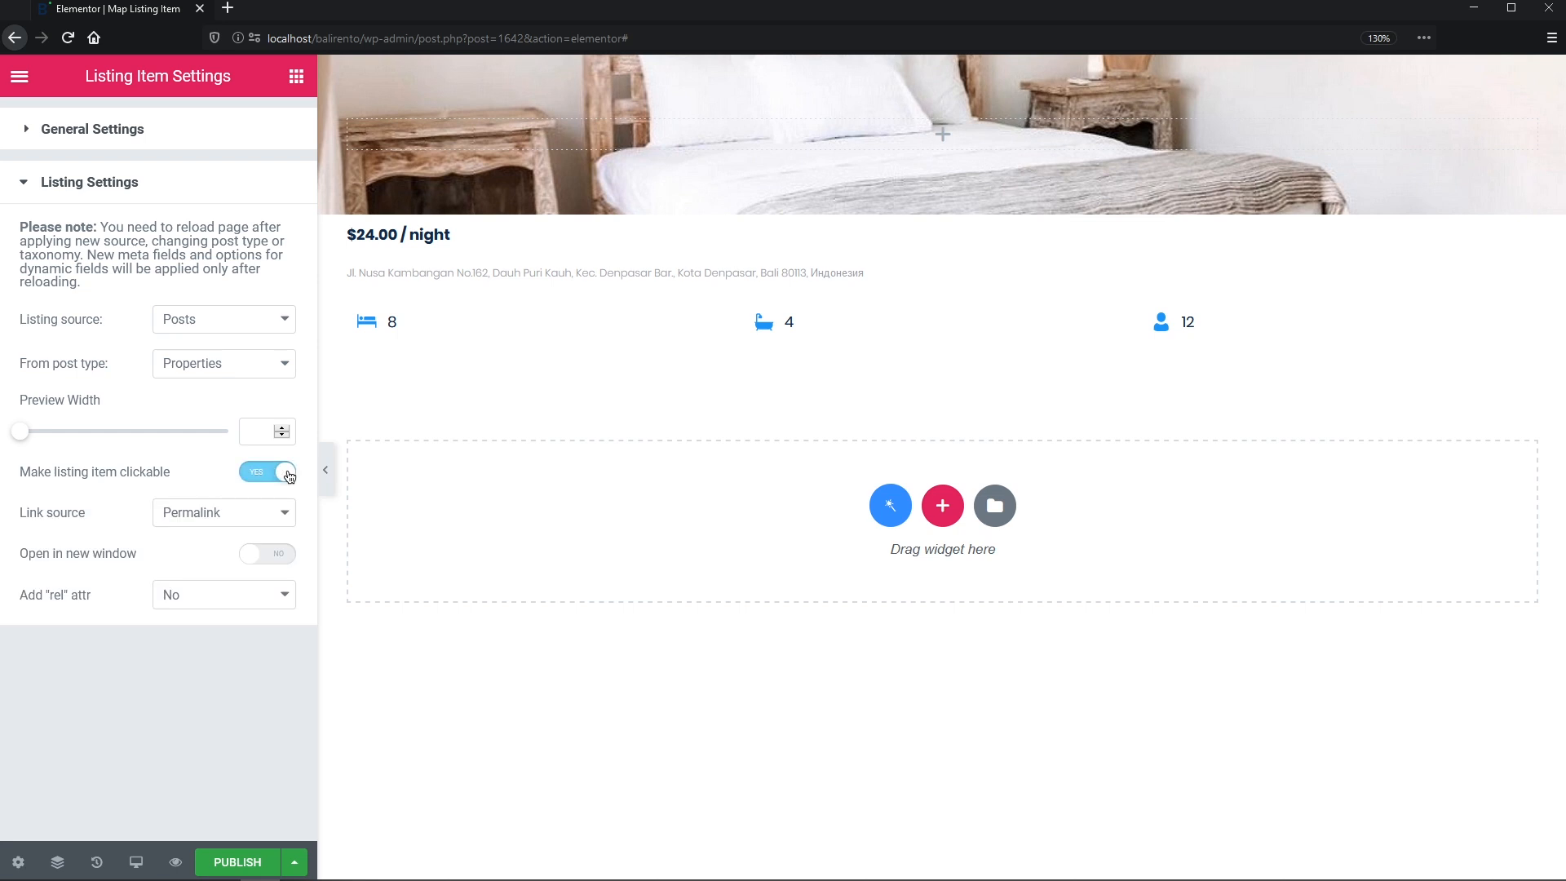
left_click(290, 558)
left_click(262, 867)
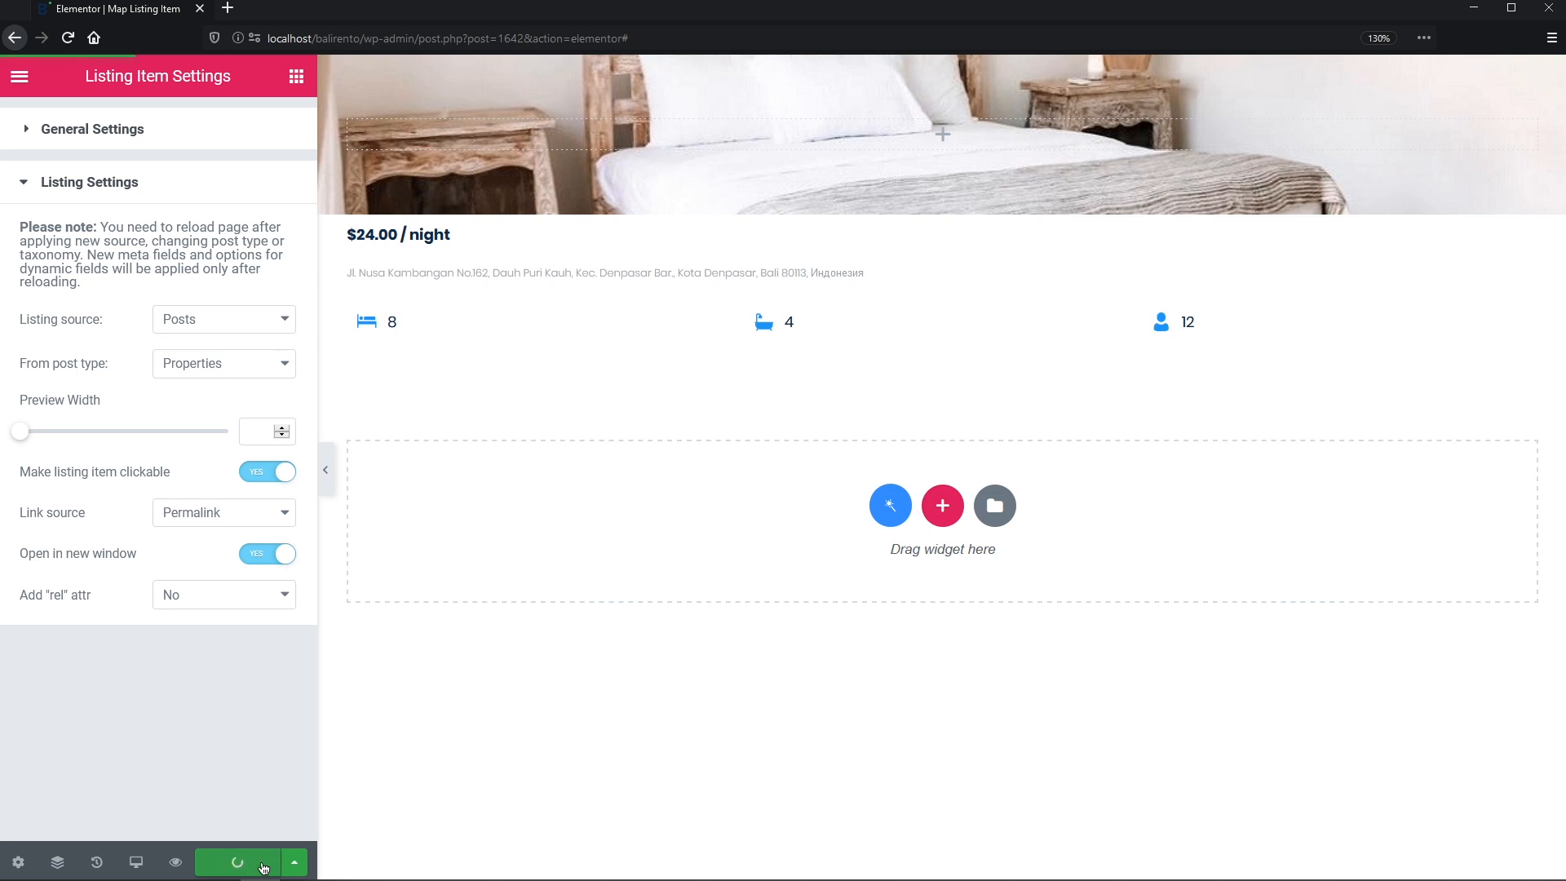
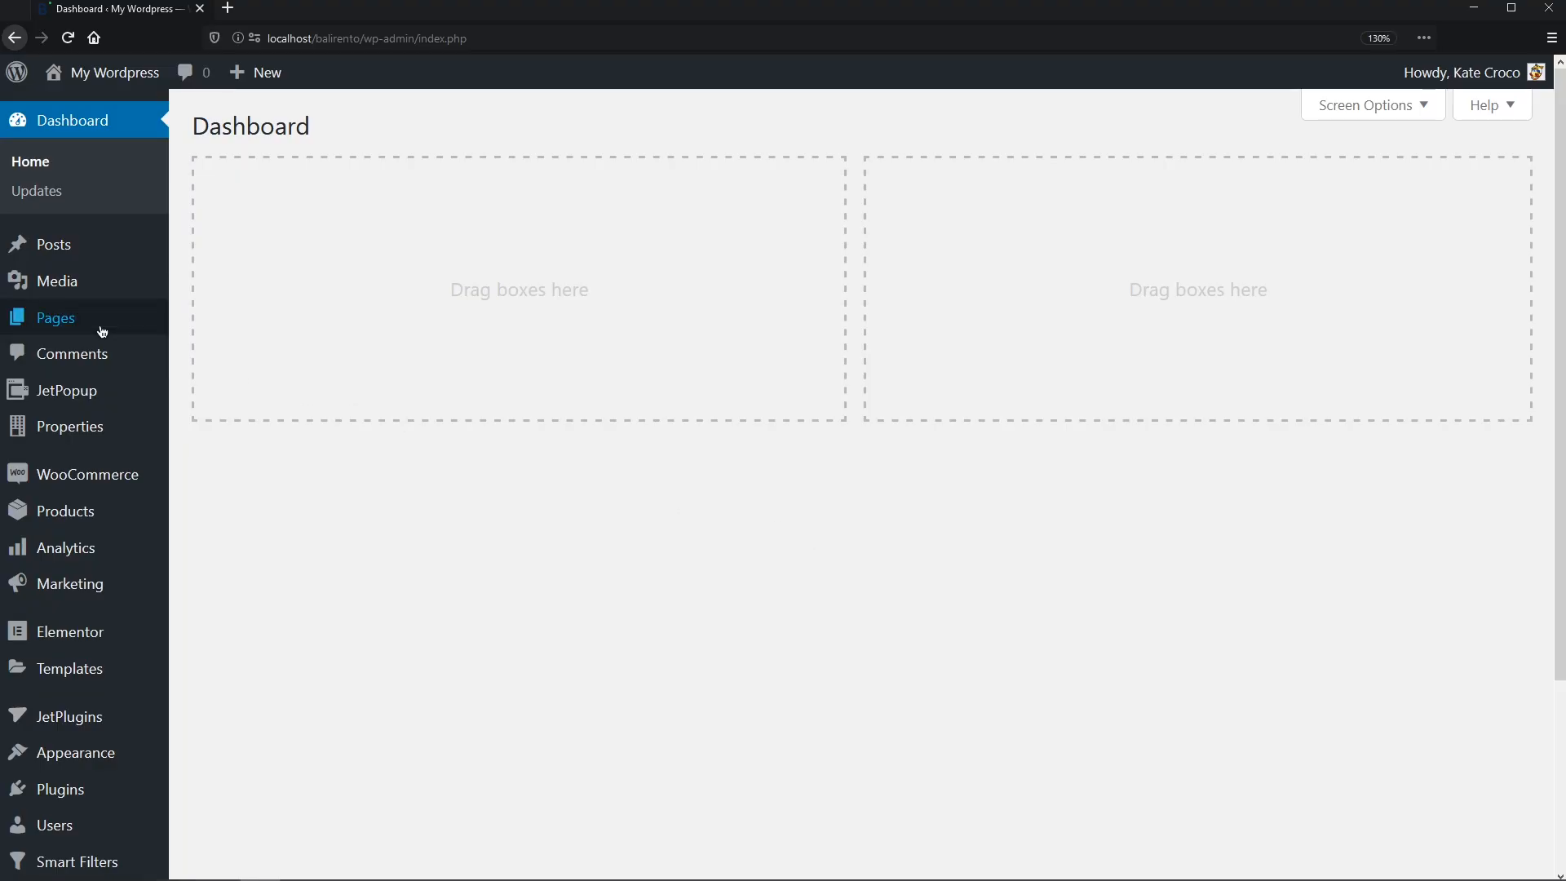
- Create and publish a new page titled 'Catalog Map', then edit it with Elementor
mouse_move(146, 331)
left_click(212, 354)
type("Catalog Map")
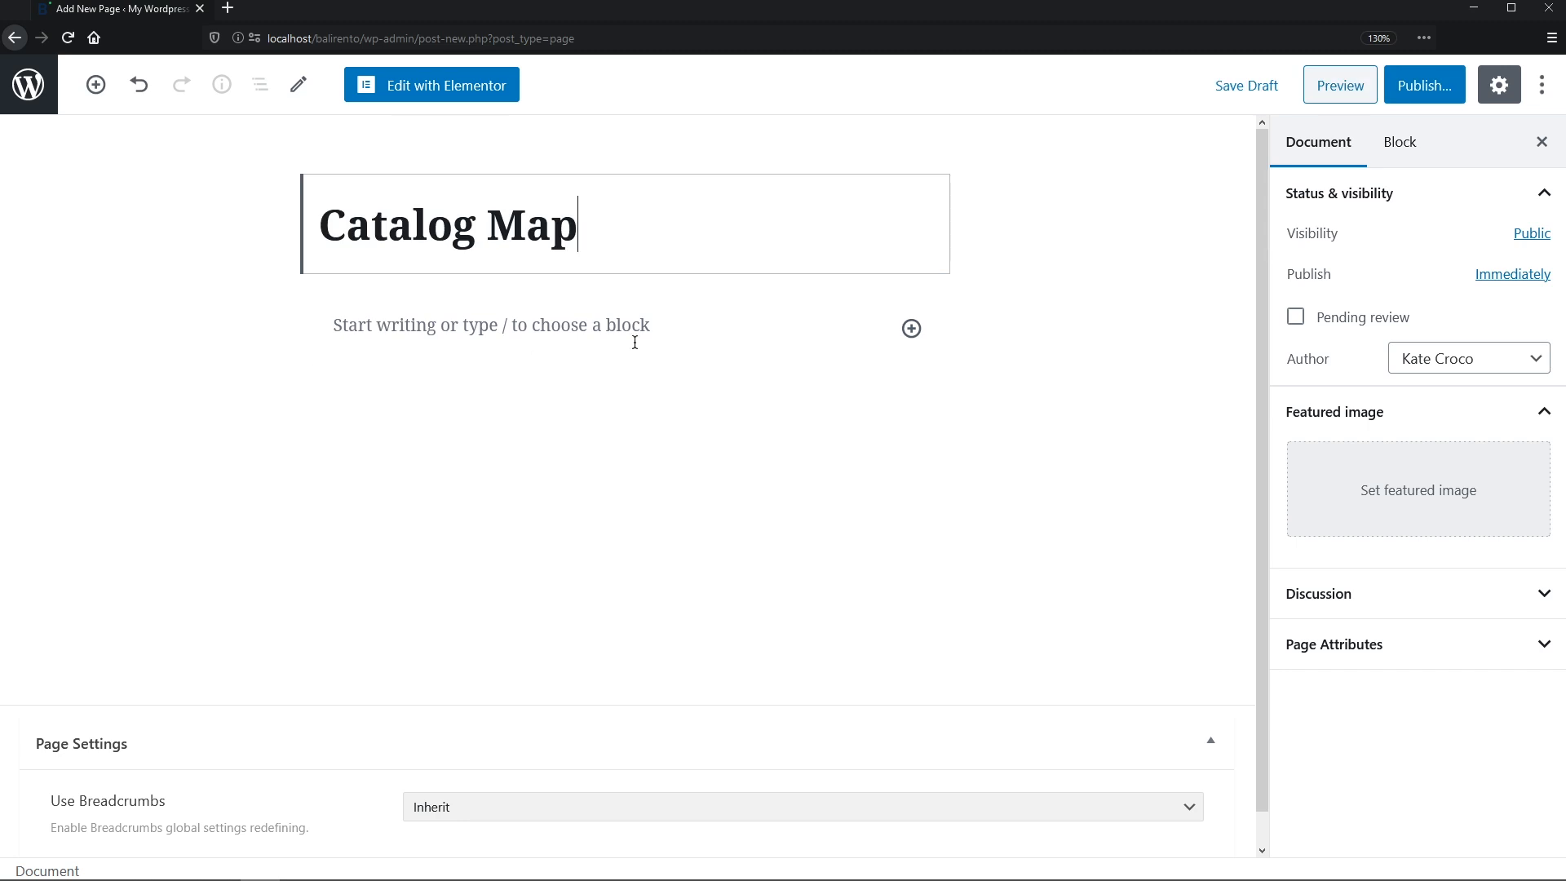
left_click(1436, 96)
left_click(1439, 99)
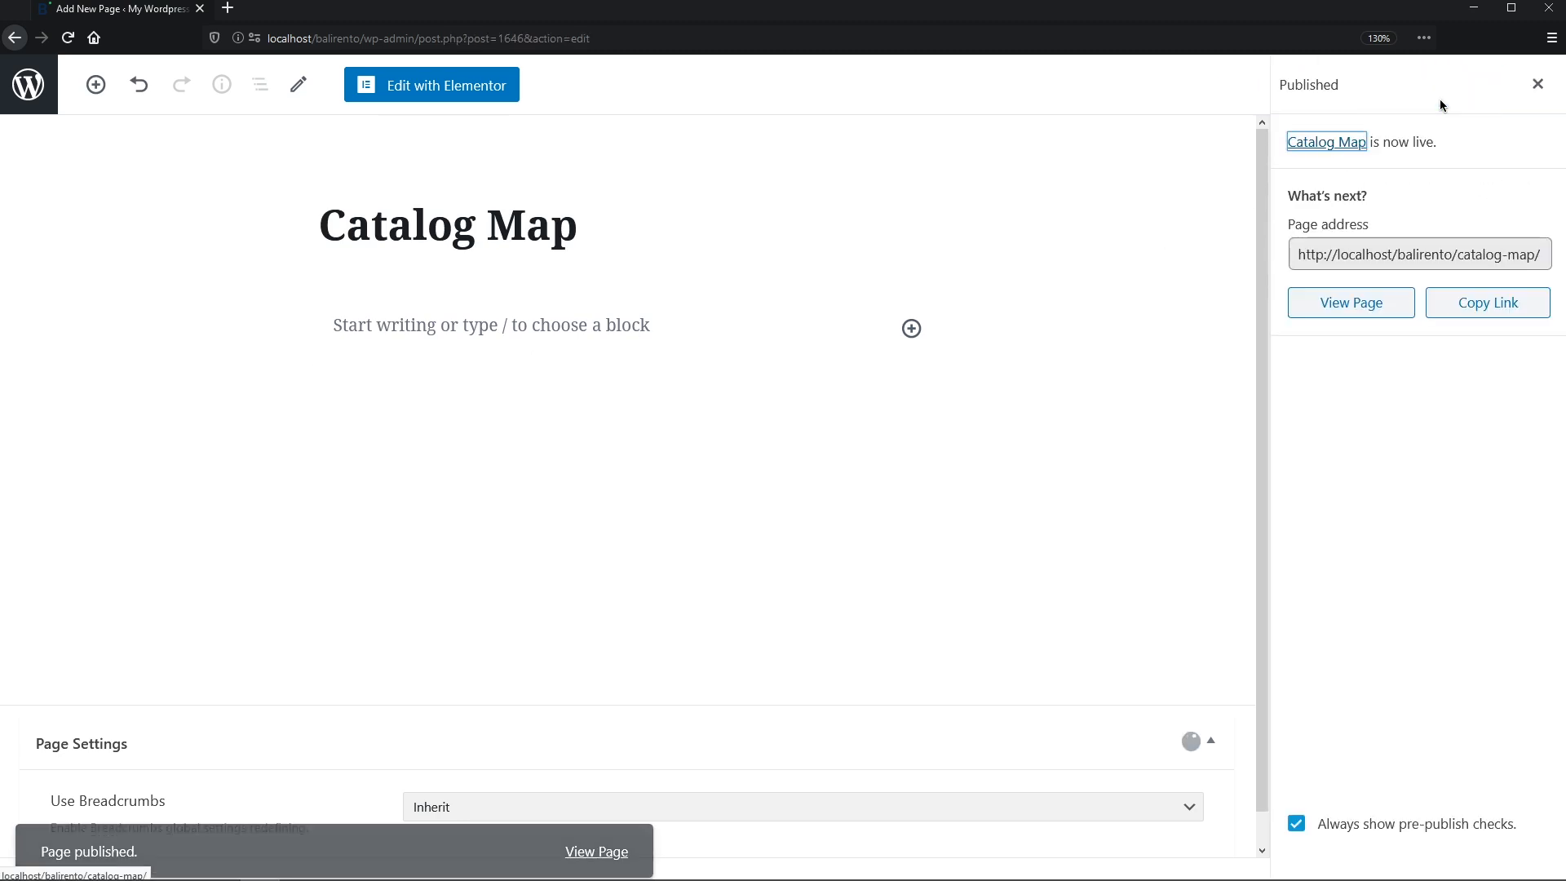
left_click(477, 98)
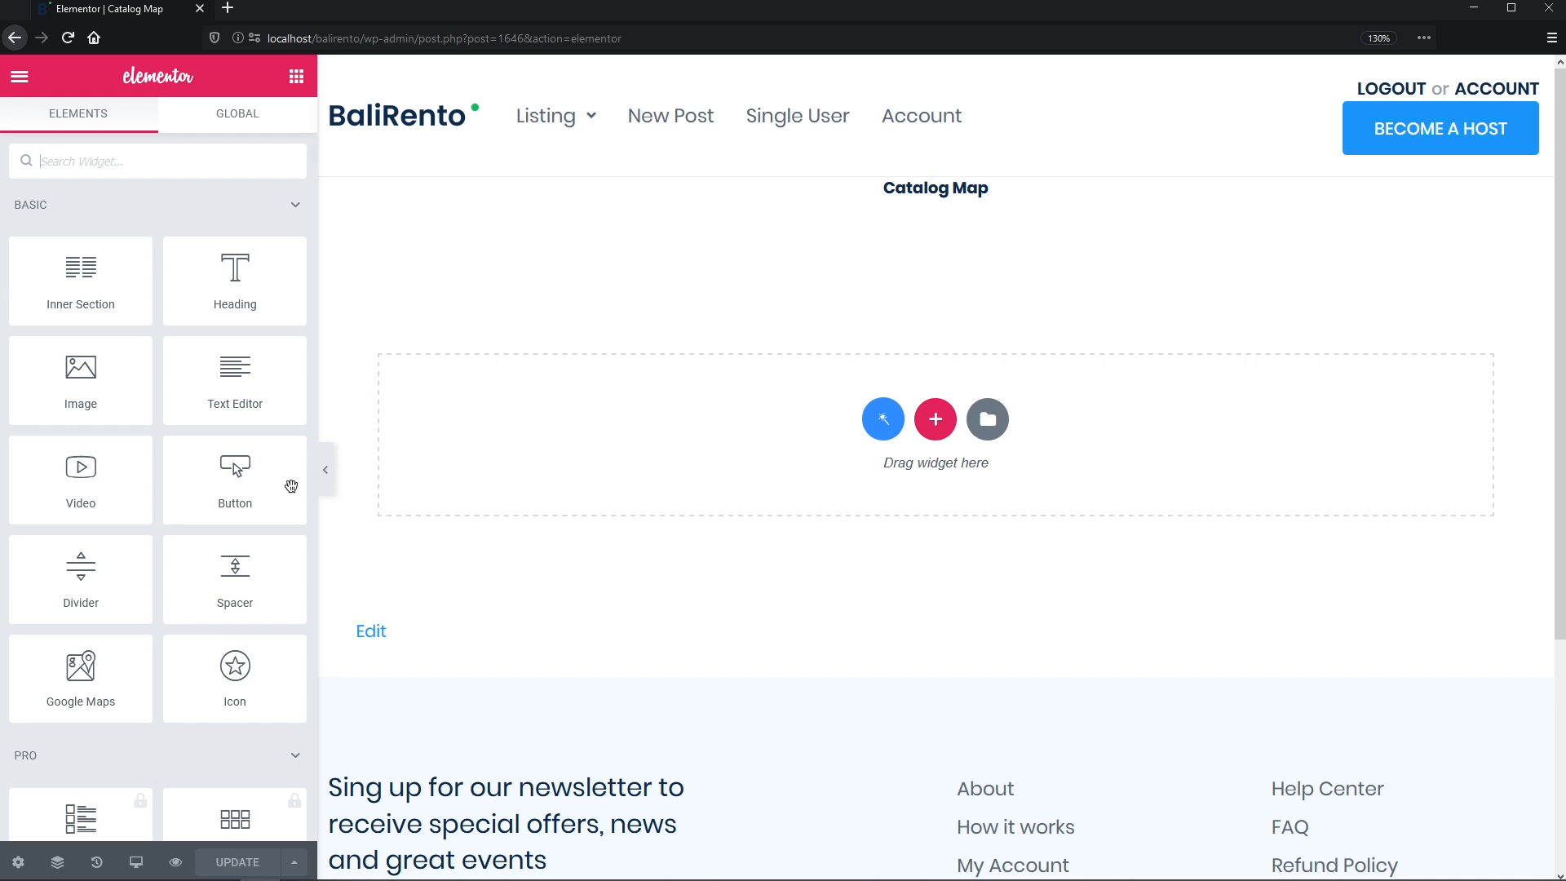
- Hide the page title and set the page layout to Elementor Full Width
left_click(18, 863)
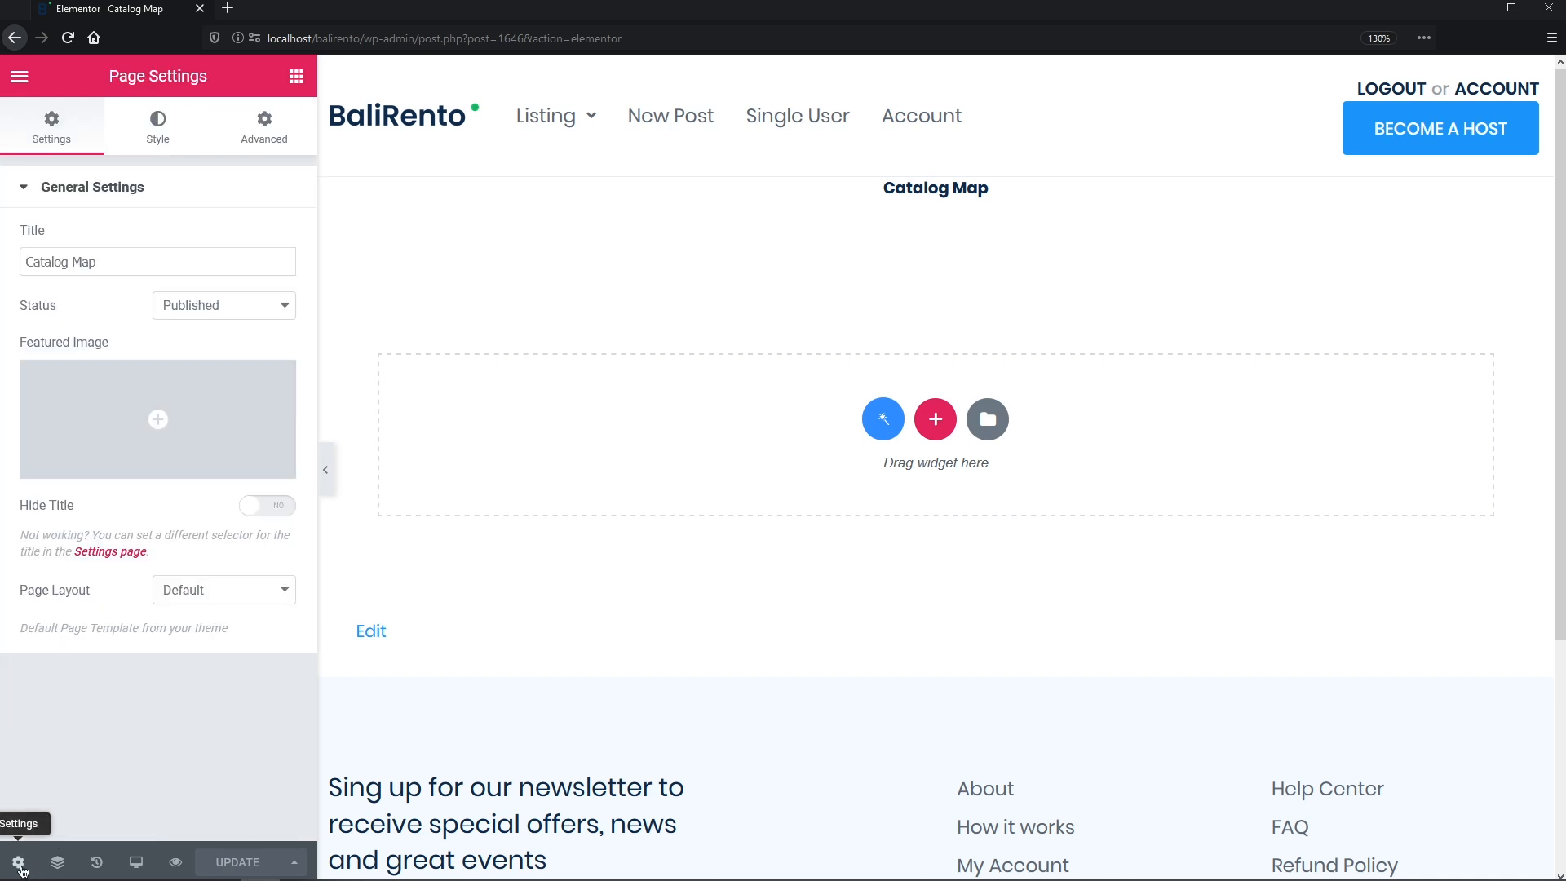
left_click(261, 510)
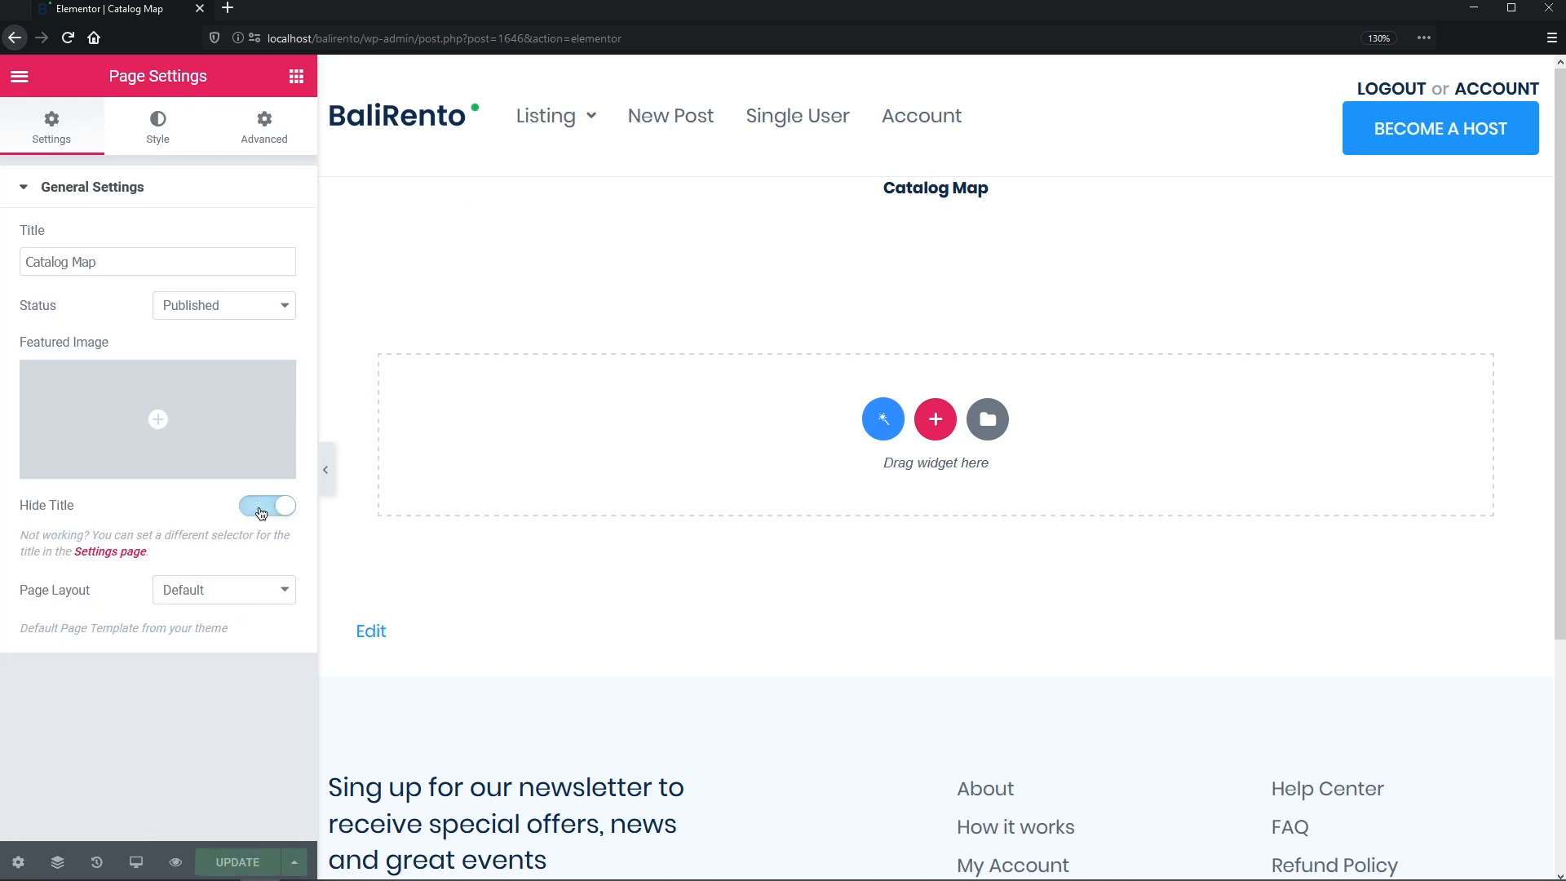
left_click(278, 590)
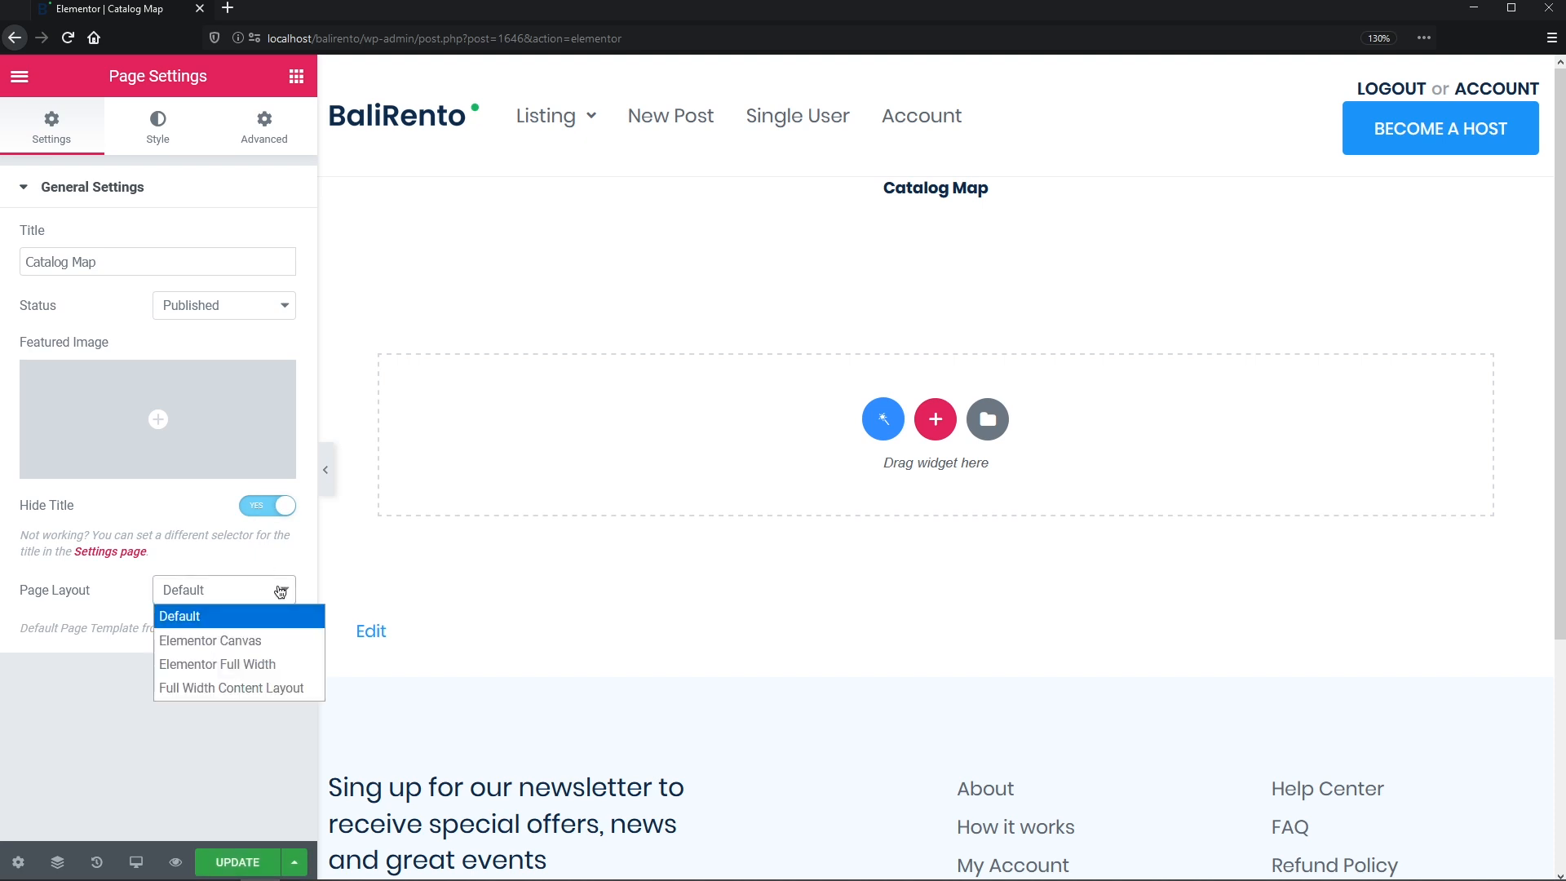
left_click(270, 664)
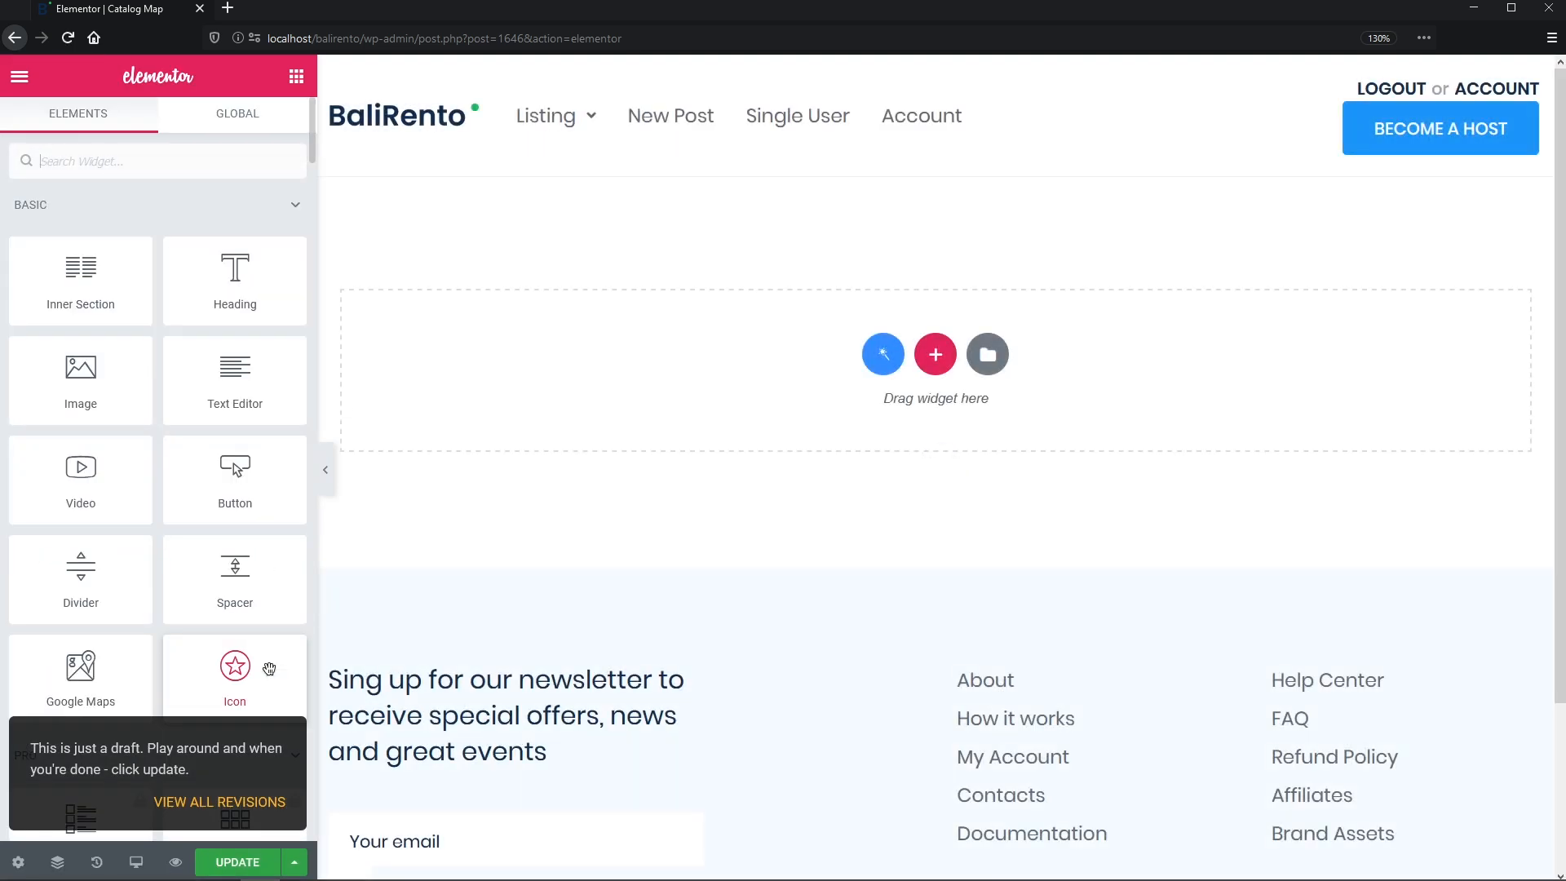
- Add a one-column section with a content width of 1300
left_click(925, 359)
left_click(670, 407)
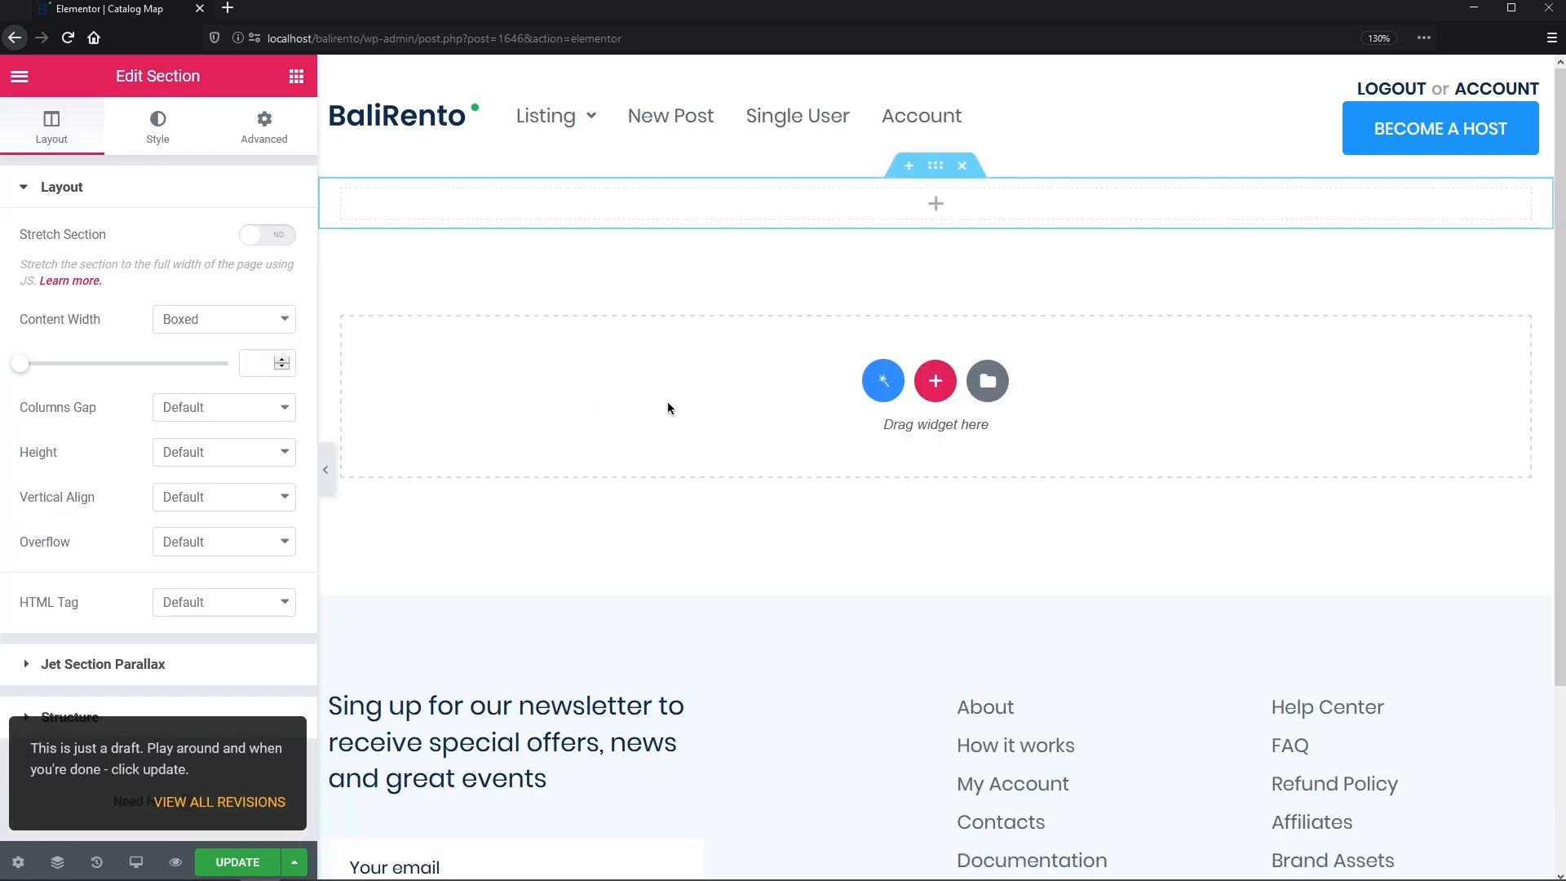
left_click(268, 365)
type("1300")
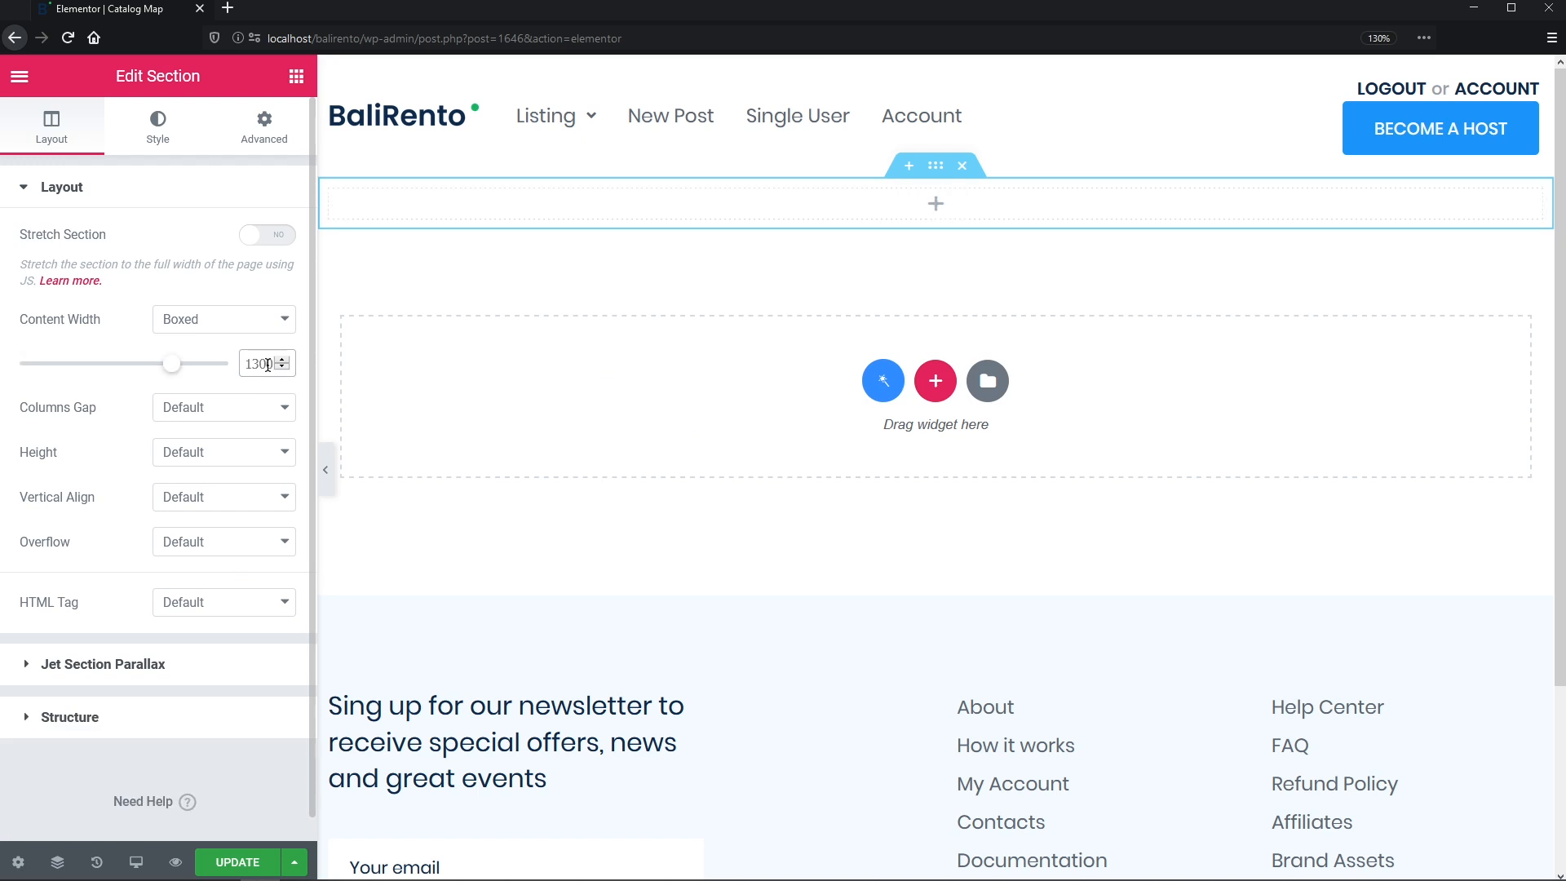
left_click(296, 76)
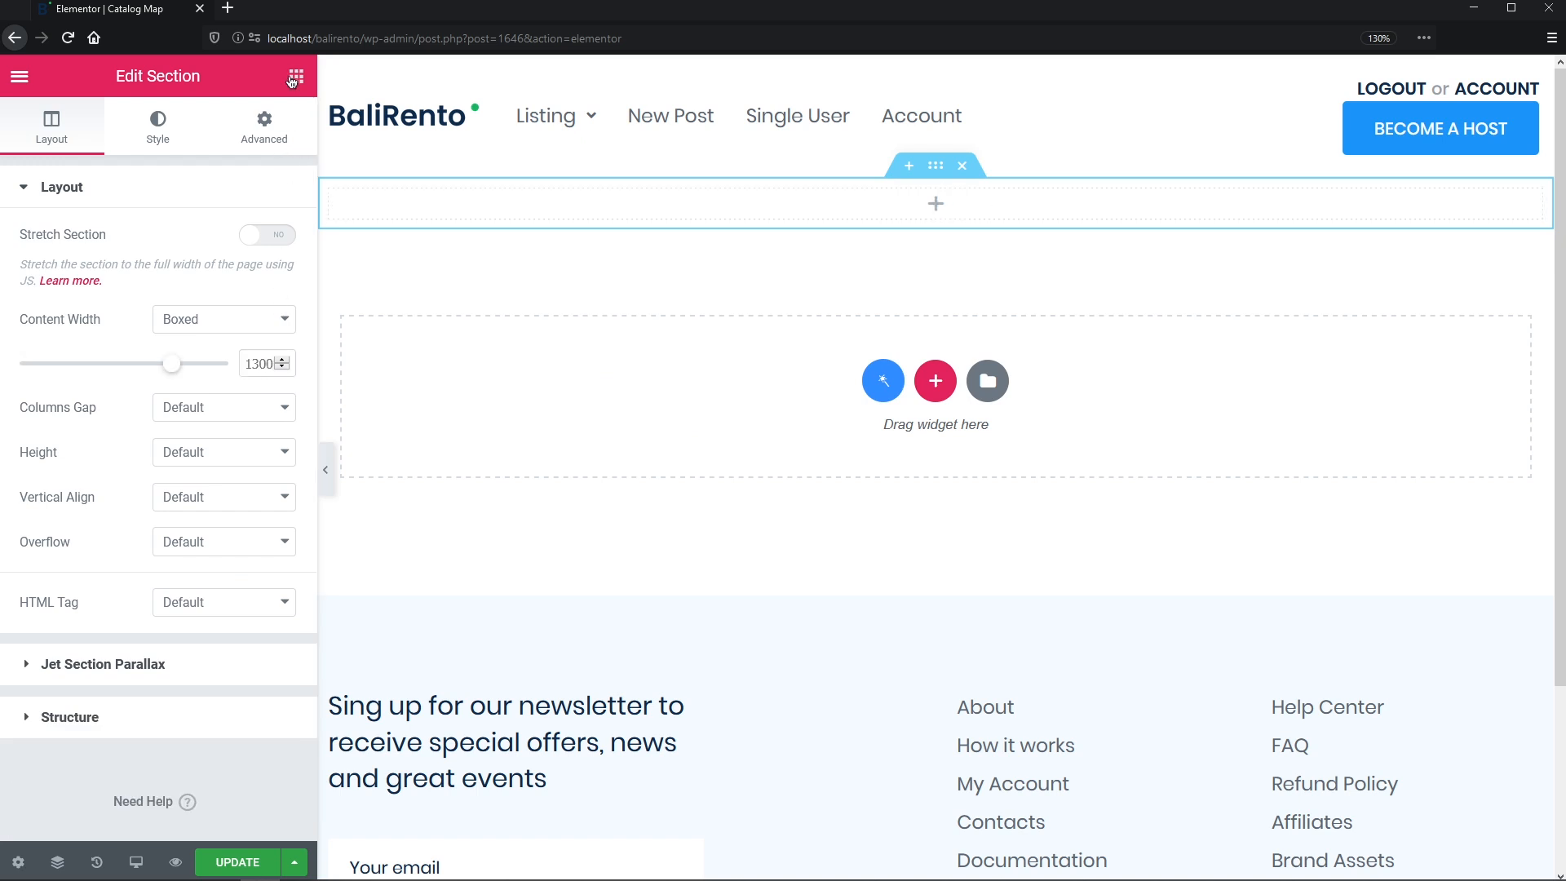
- Drag a Map Listing widget into the section and set its listing to Map Listing Item
type("map")
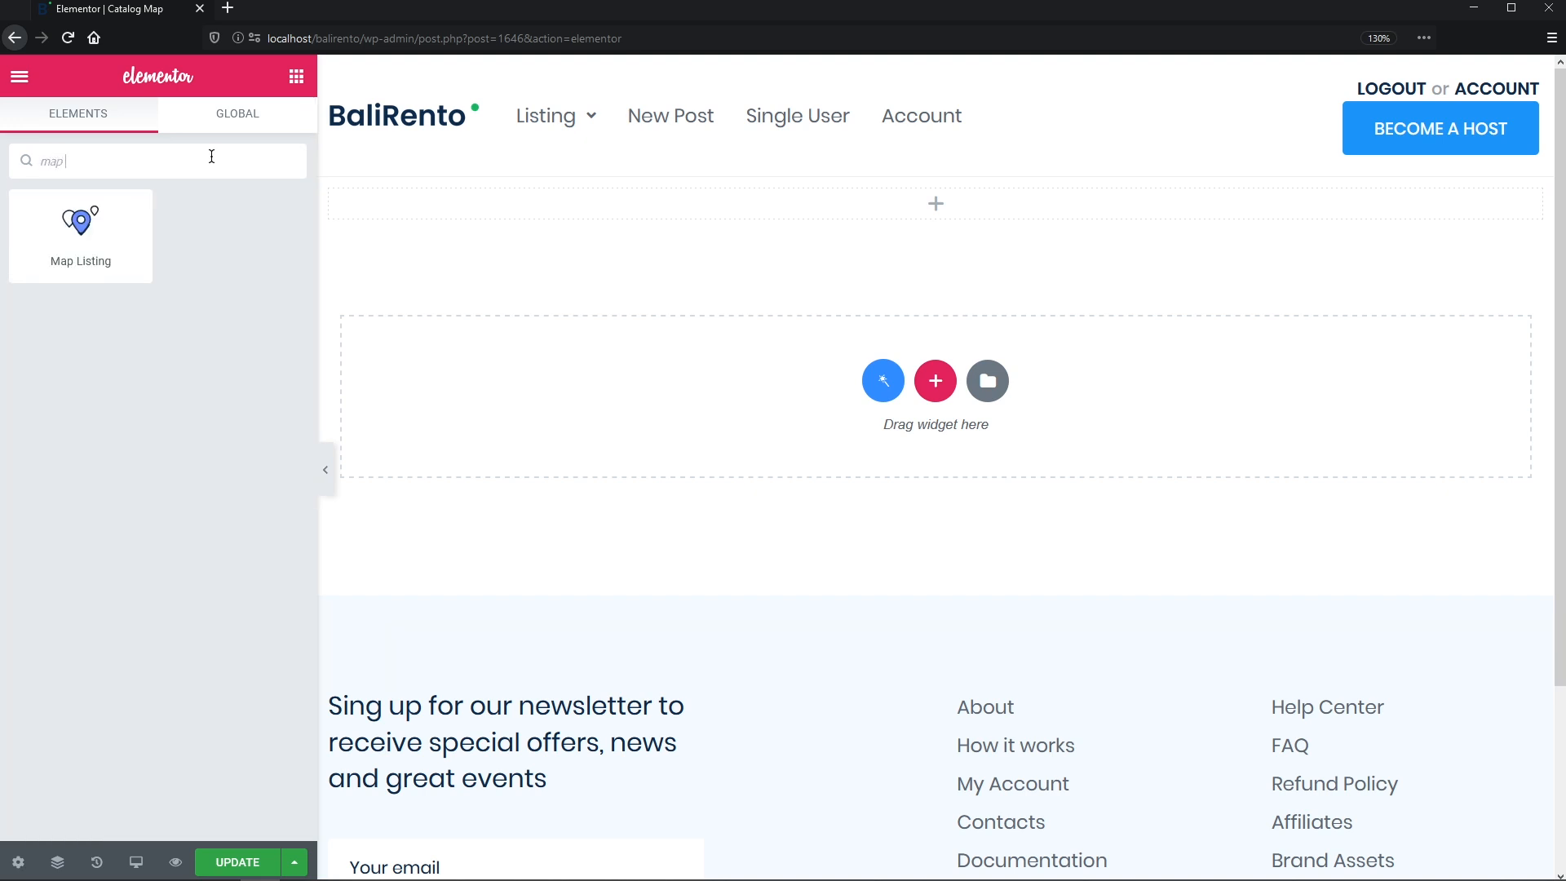
type(" listing")
left_click_drag(147, 201, 495, 193)
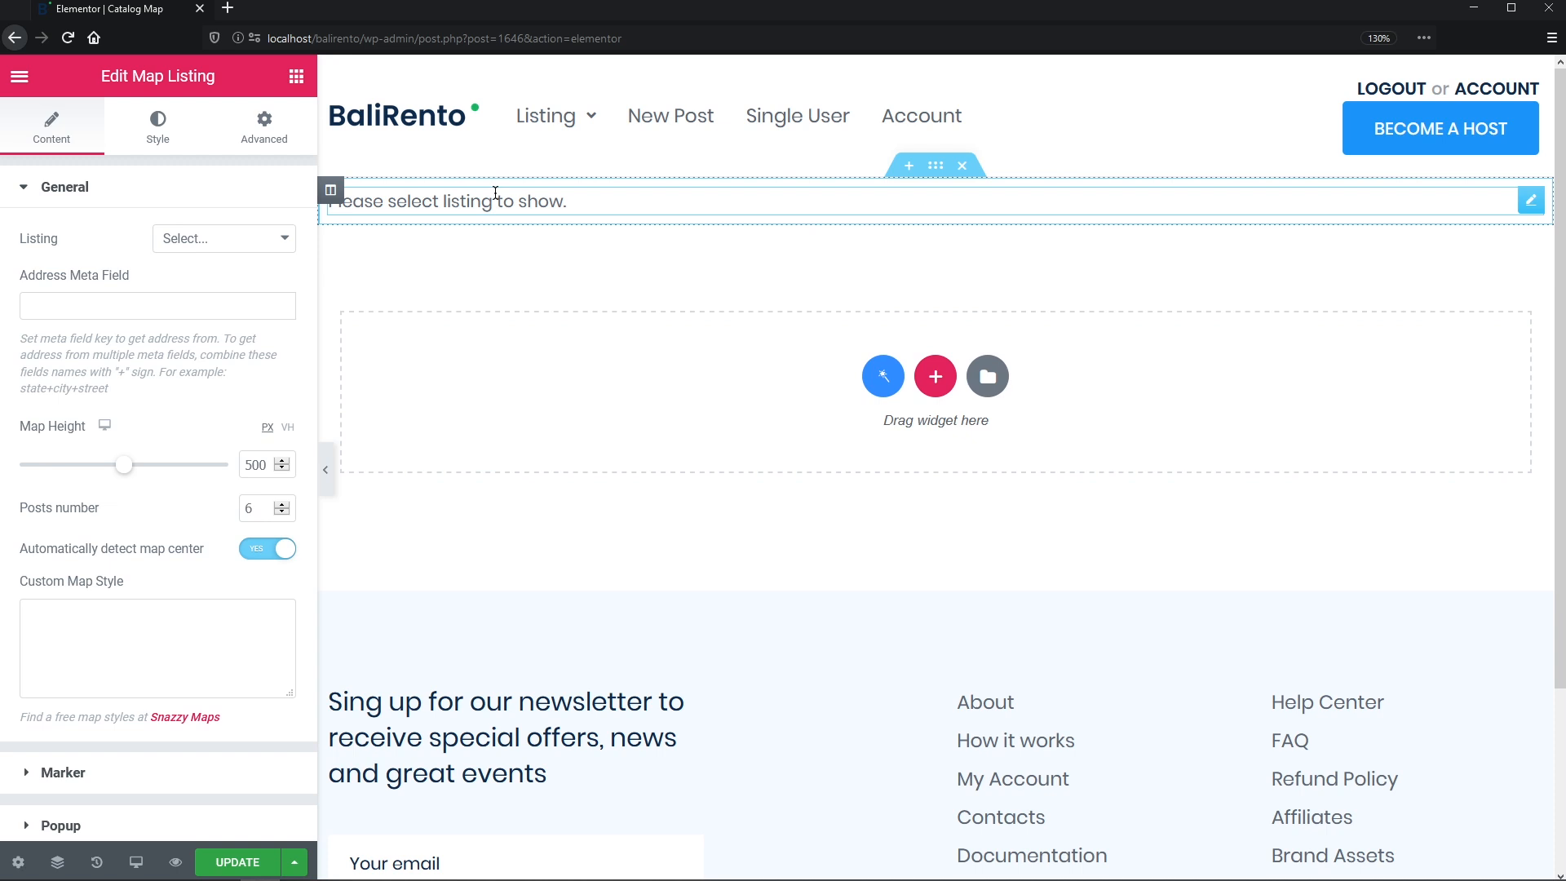
left_click(282, 239)
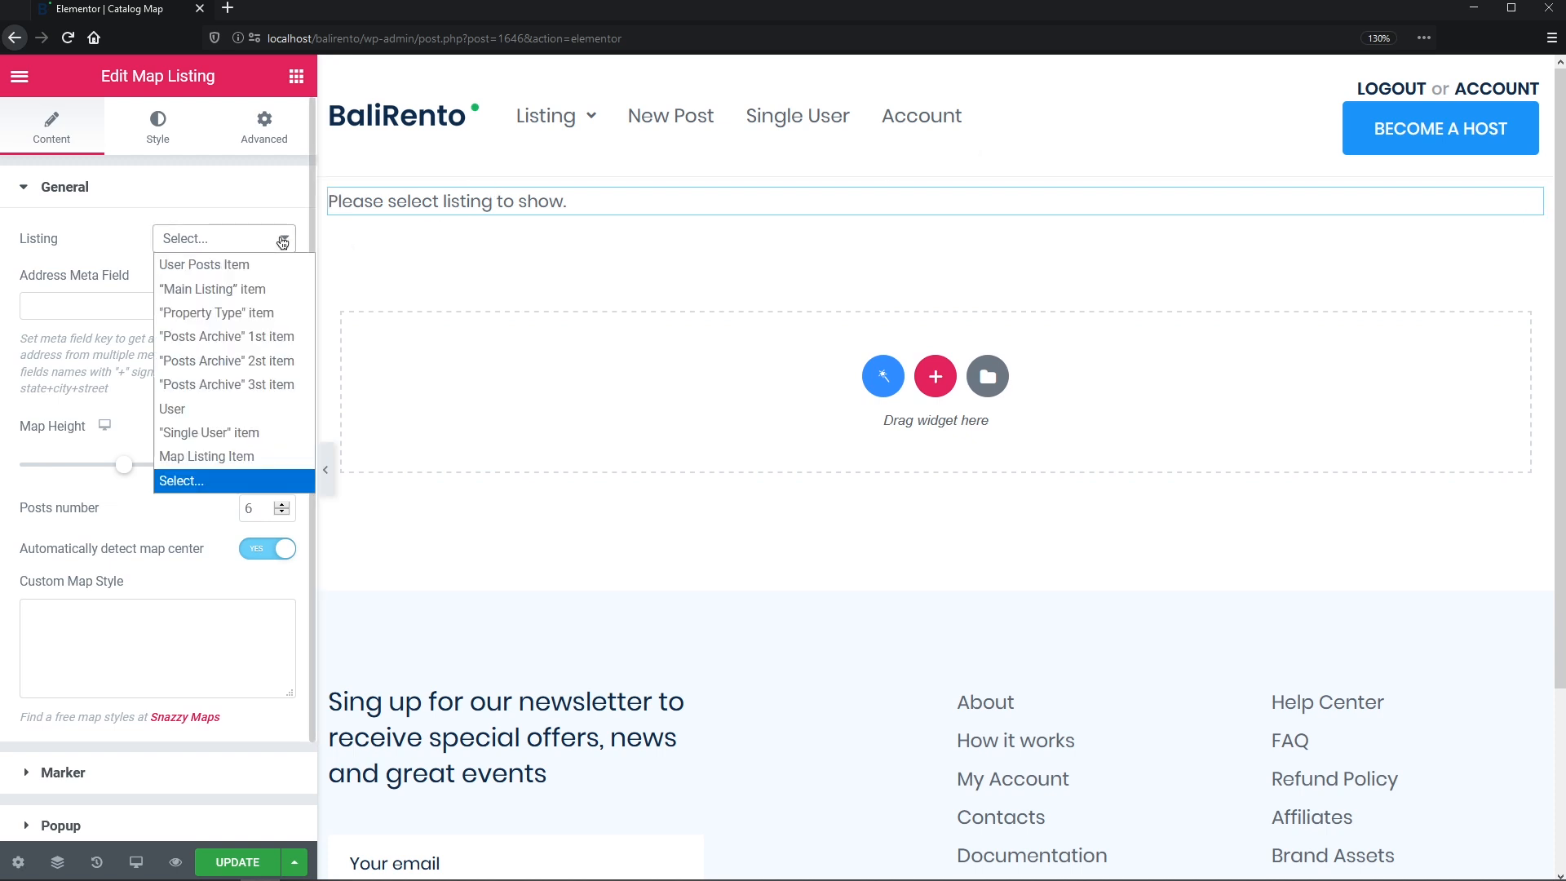
left_click(272, 458)
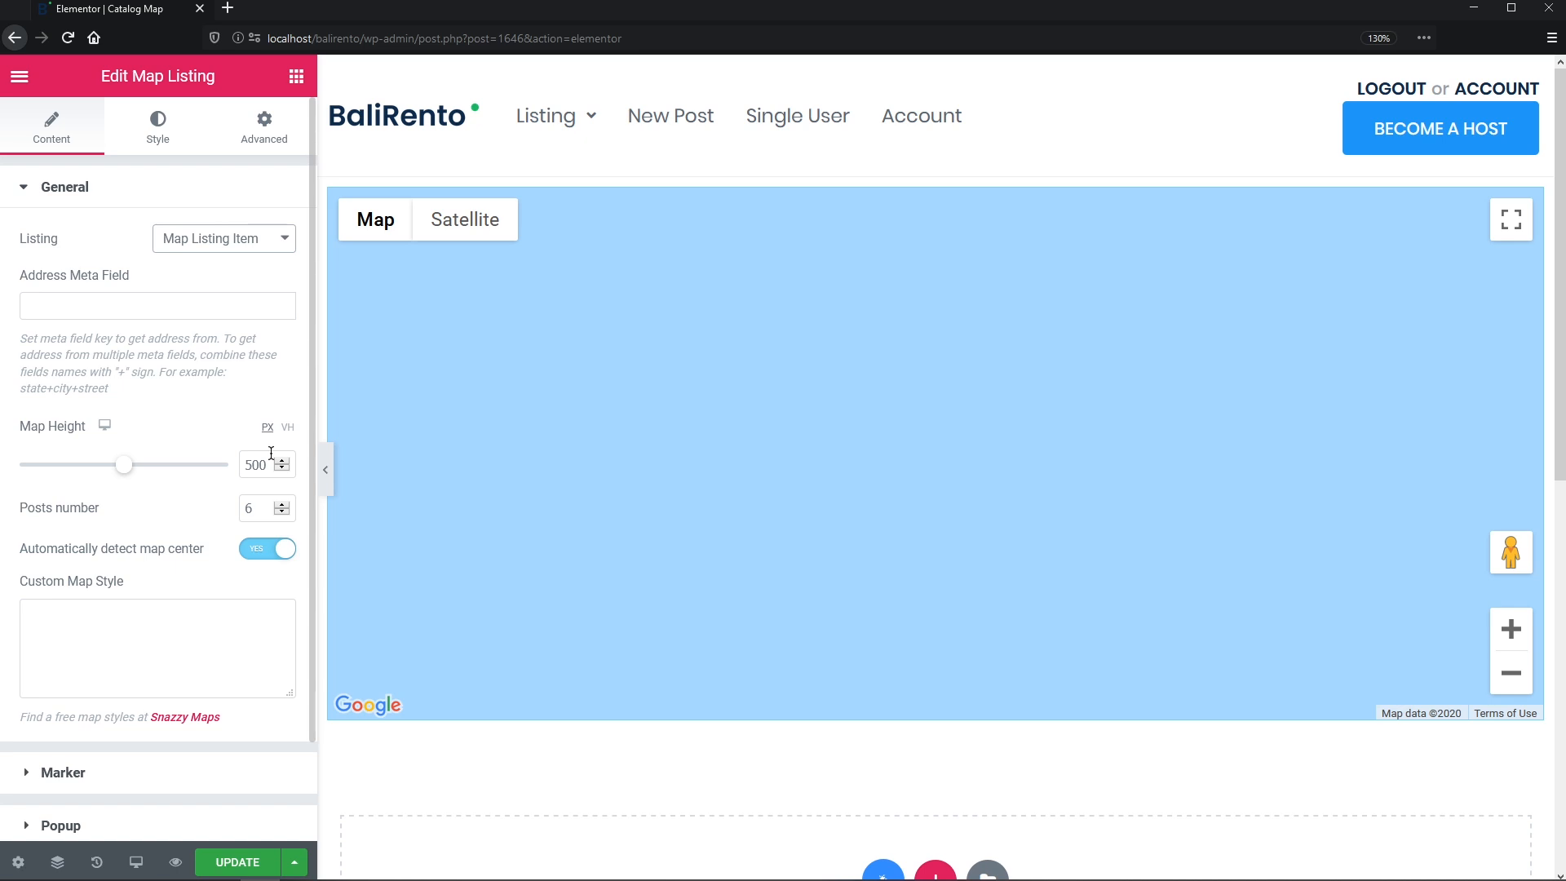
- Use _address as the address meta field, set map height 800 and 50 posts, and disable auto-centring
left_click(247, 297)
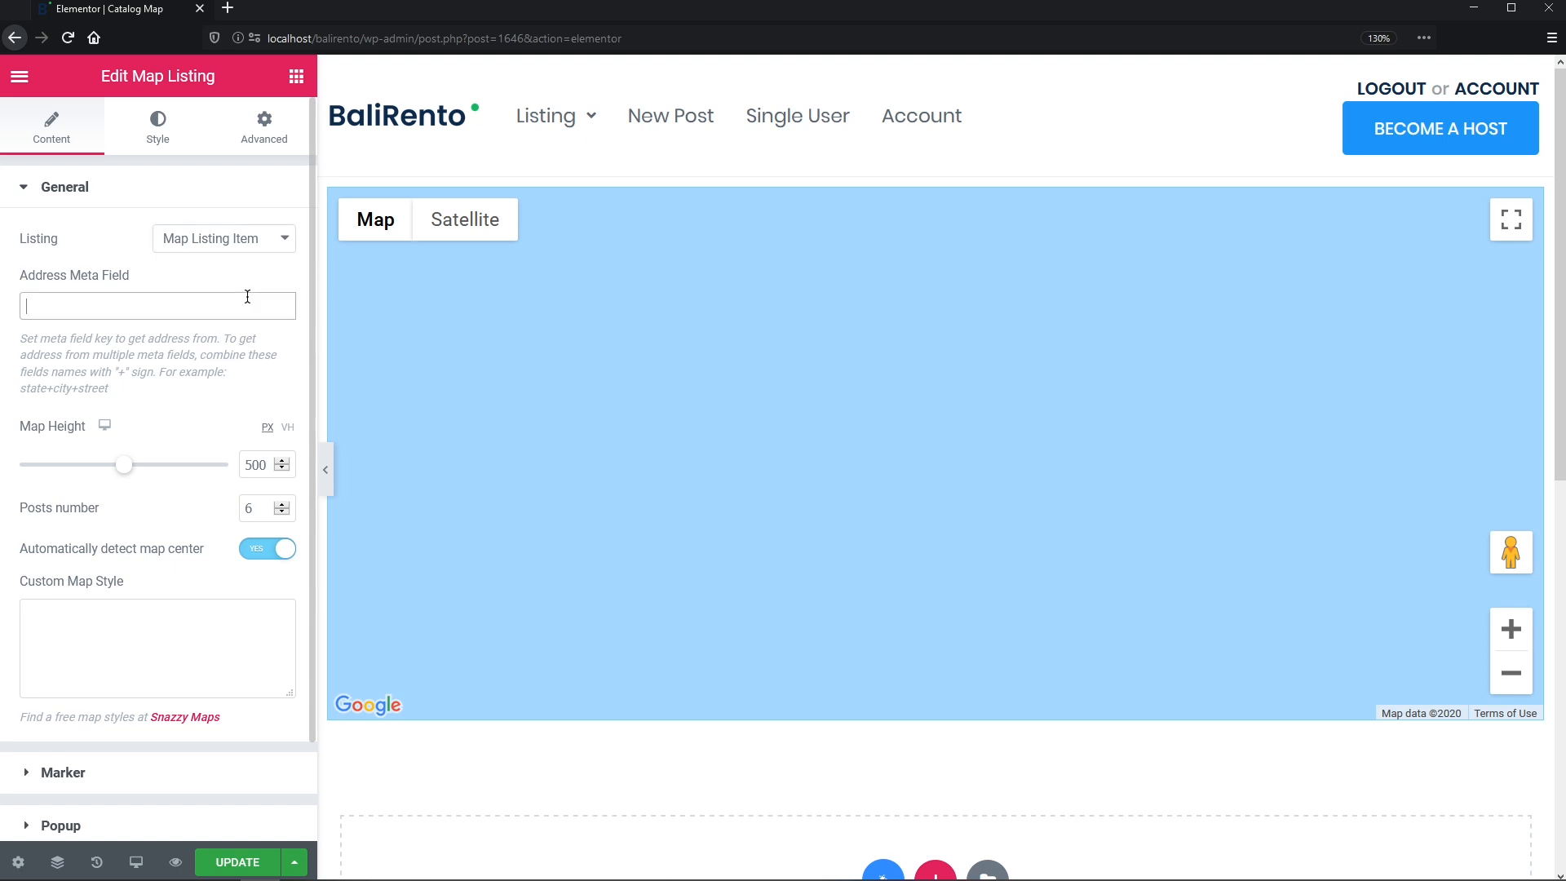
type("_address")
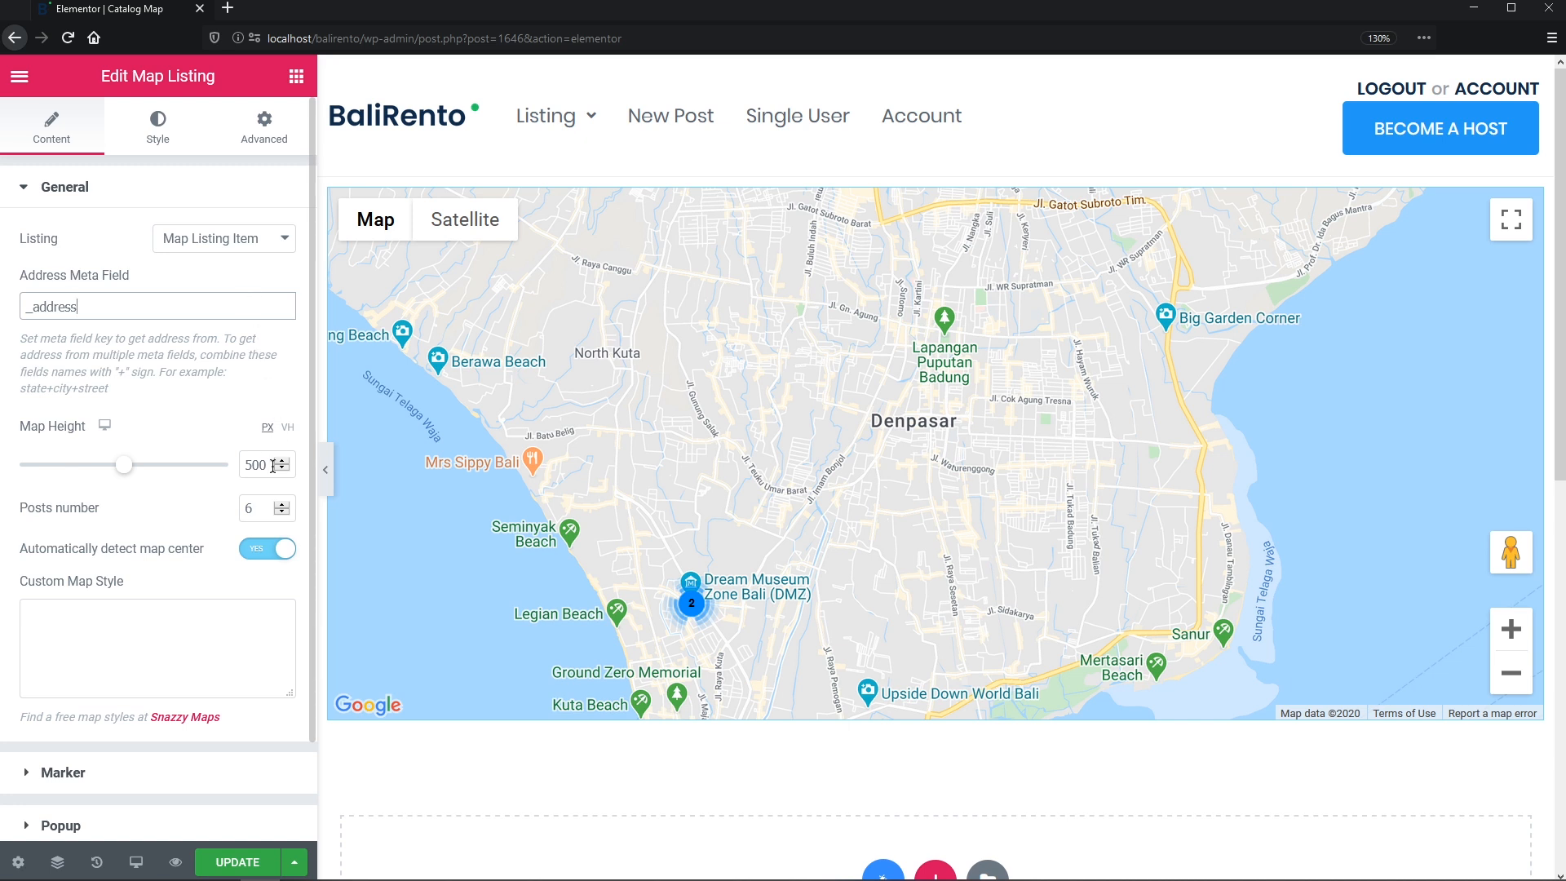
left_click_drag(274, 467, 241, 464)
type("800")
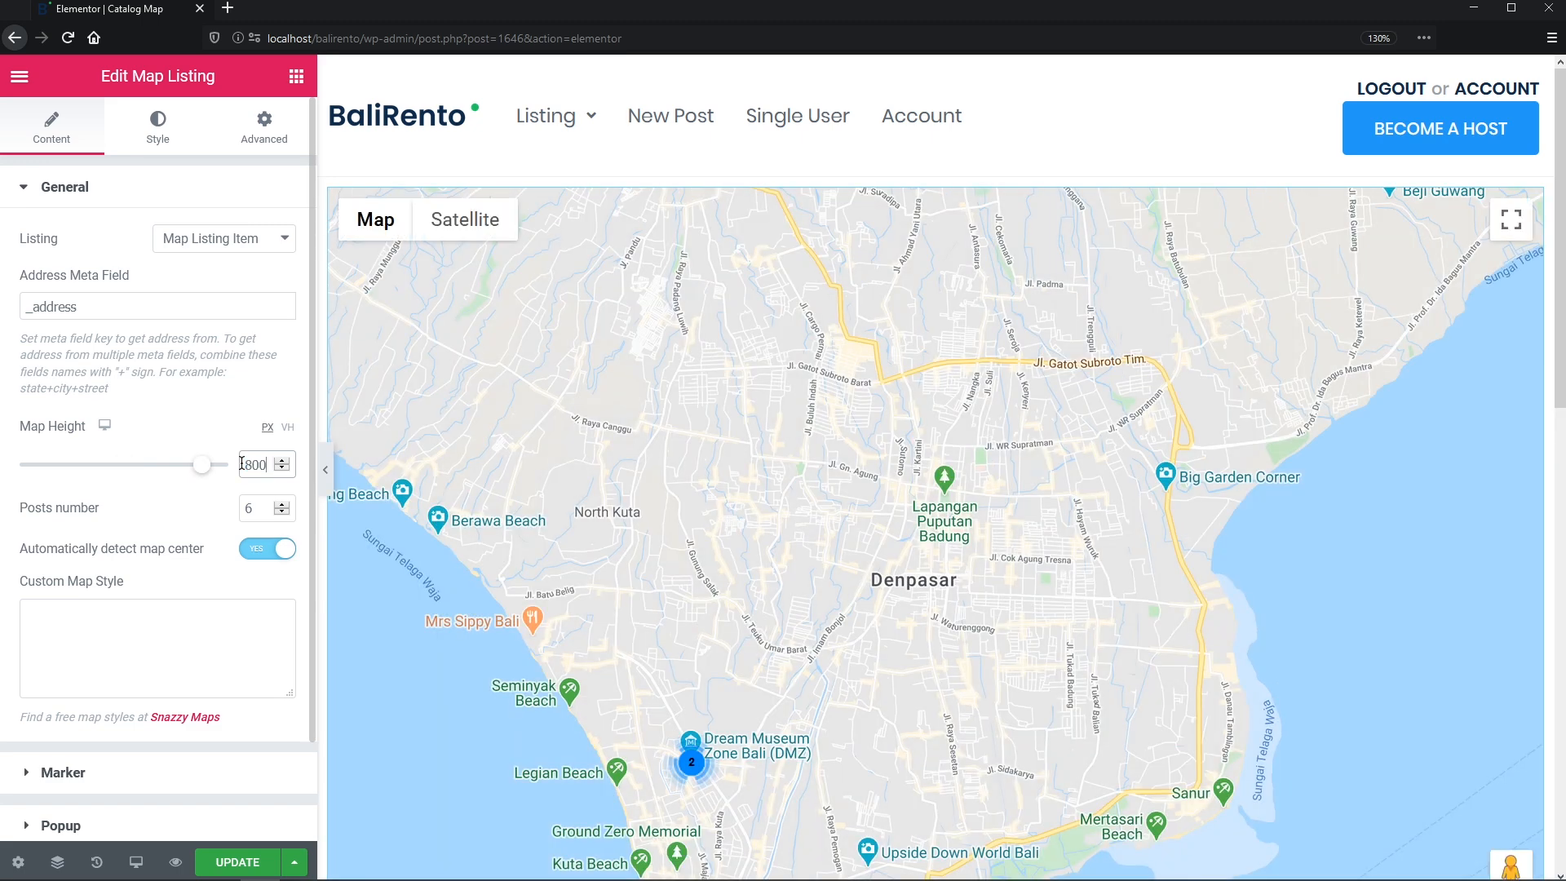
left_click_drag(258, 512, 234, 511)
type("50")
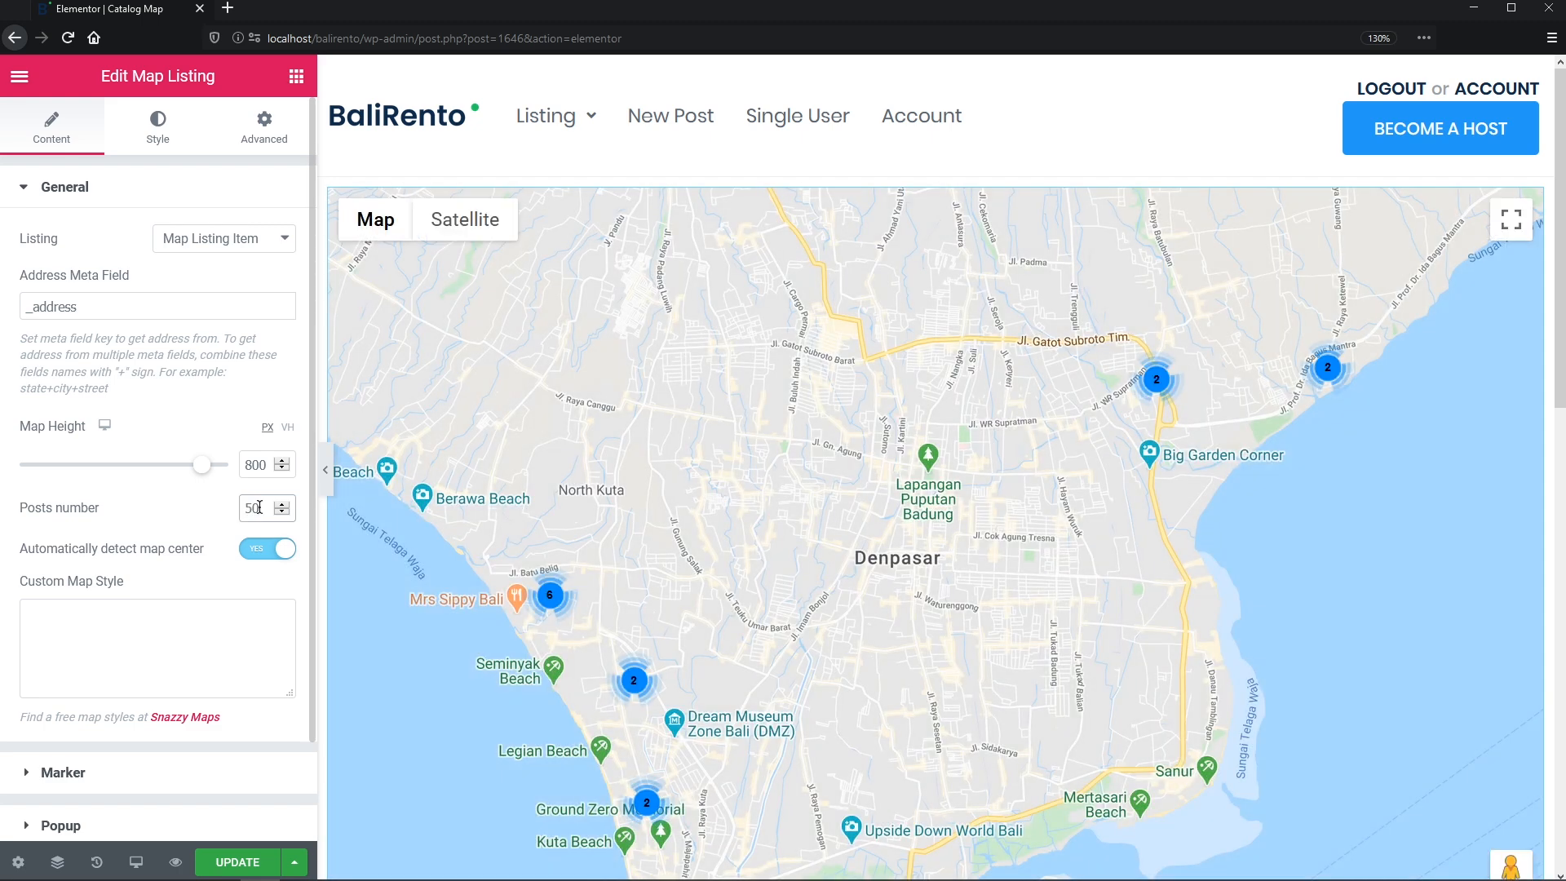
left_click(280, 552)
- Try Mykolaiv as a custom map center, then switch automatic map centring back on
left_click(250, 615)
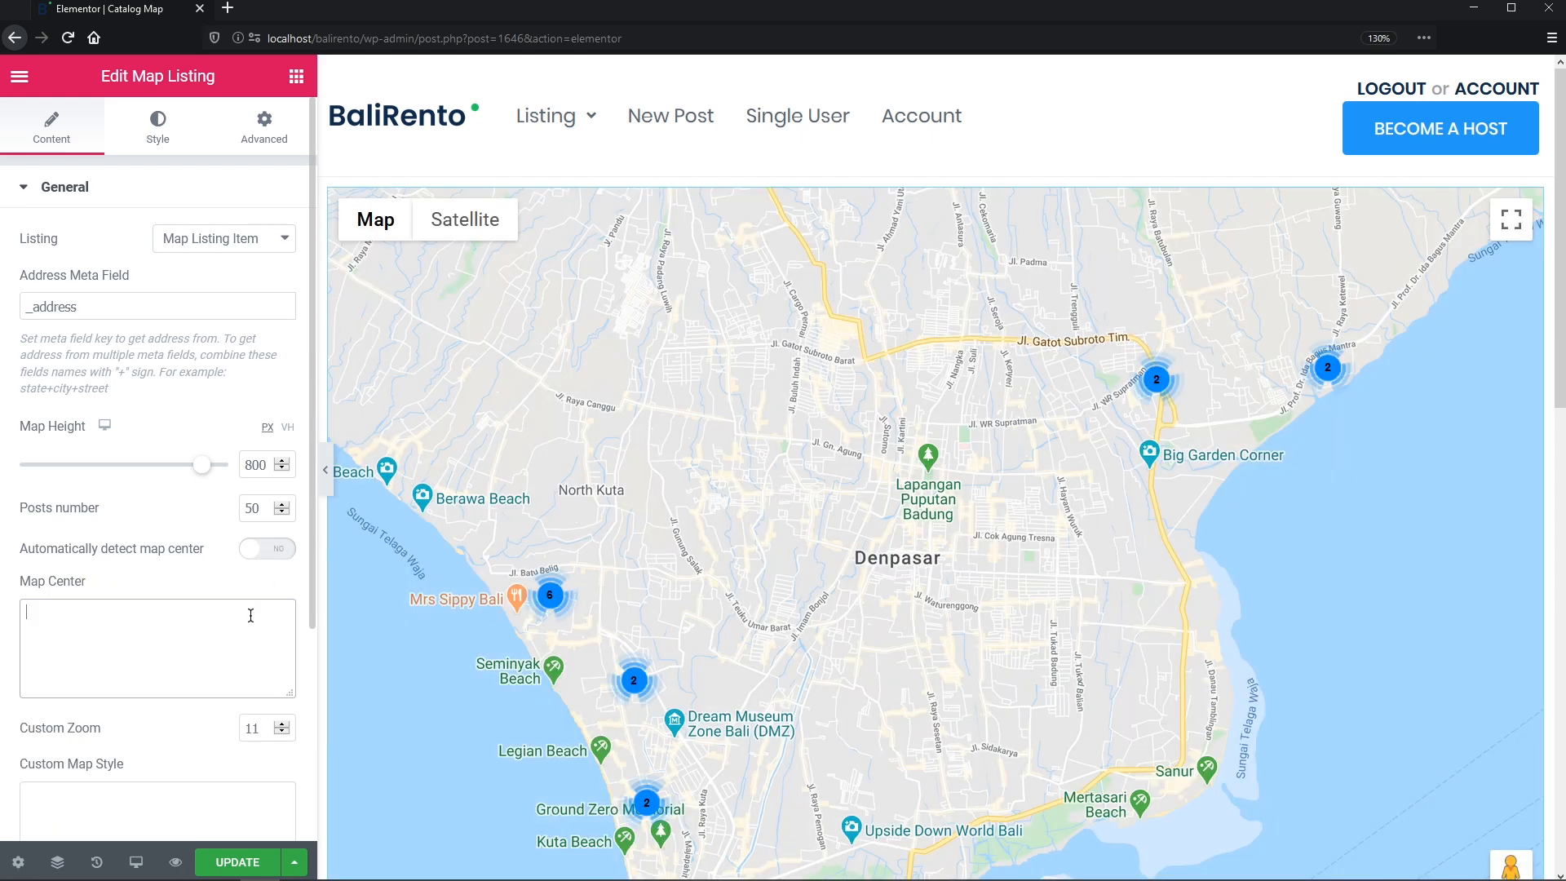
type("Mykolaiv")
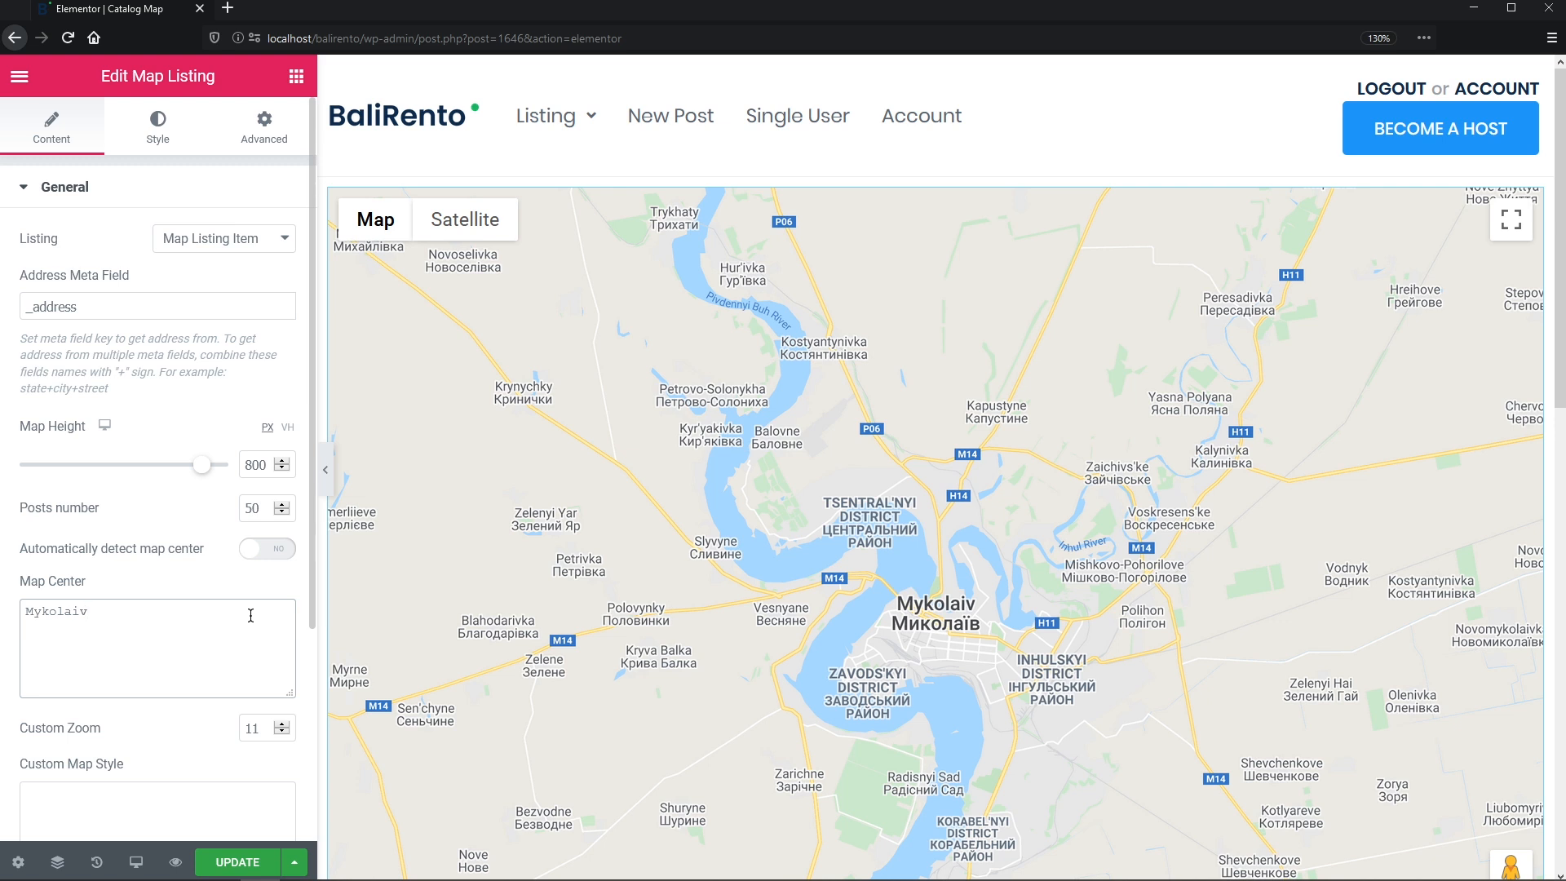
left_click(282, 549)
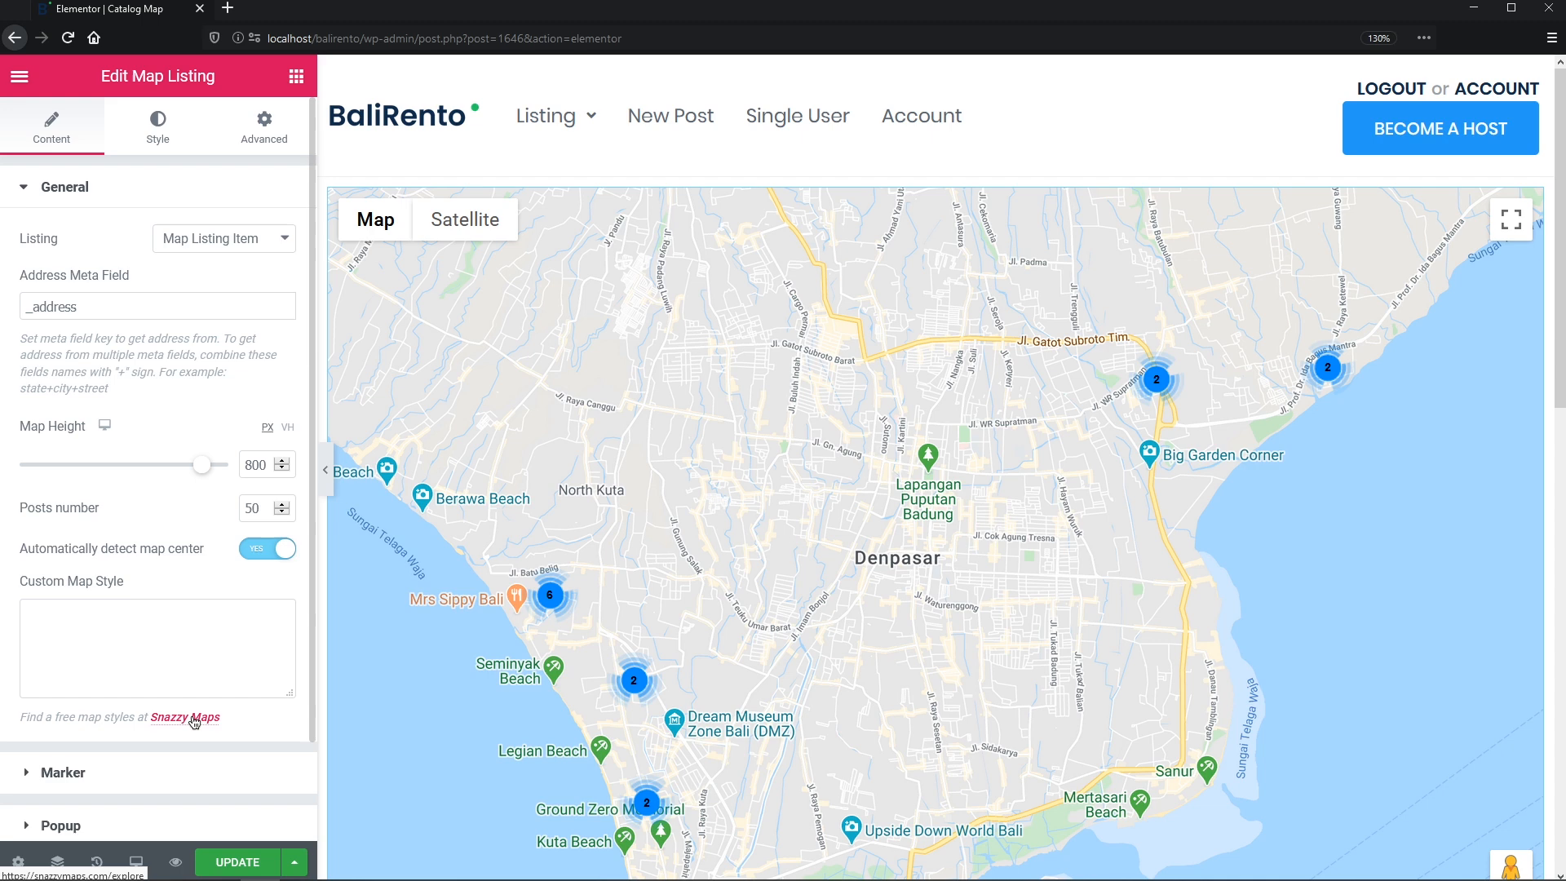
- Paste a Snazzy Maps style JSON into Custom Map Style for a grey, label-free map
middle_click(193, 722)
left_click(334, 11)
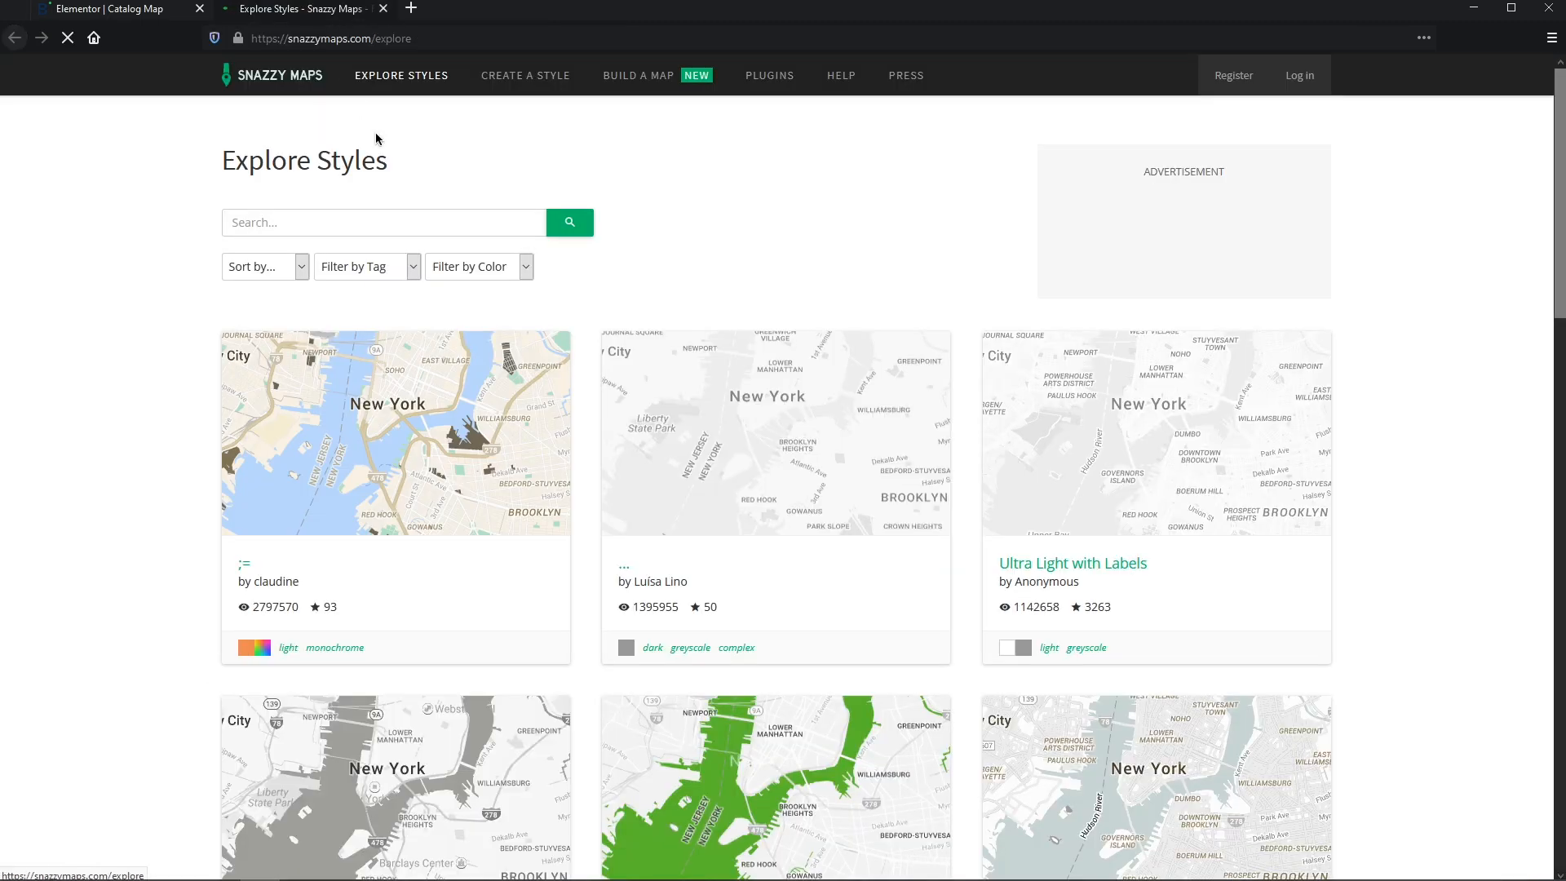
left_click_drag(1559, 223, 1559, 633)
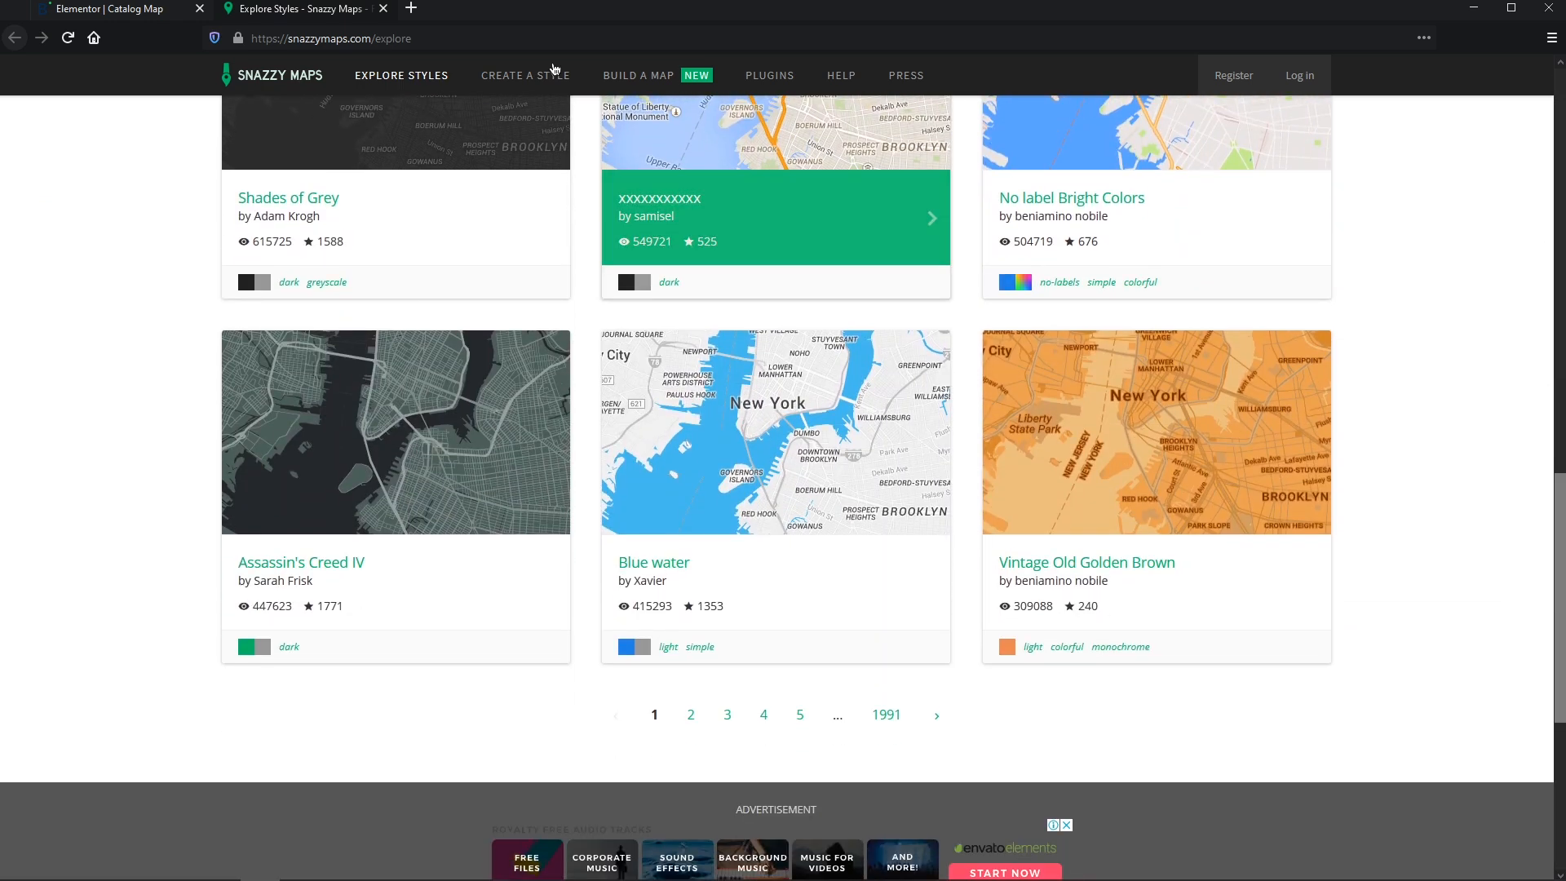
left_click(383, 9)
left_click(151, 618)
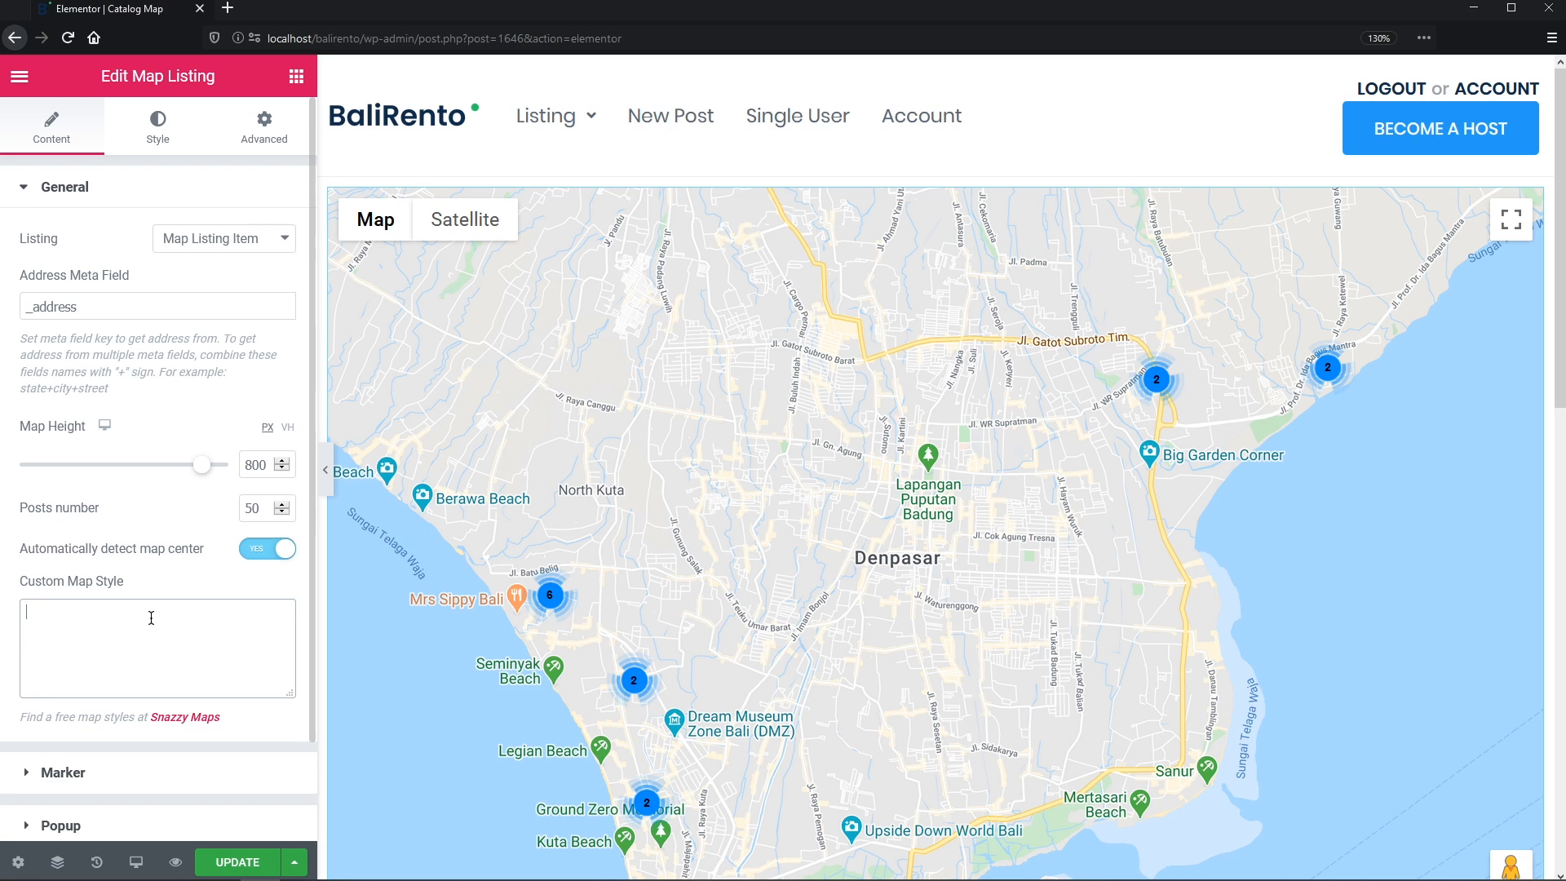
key("ctrl+v")
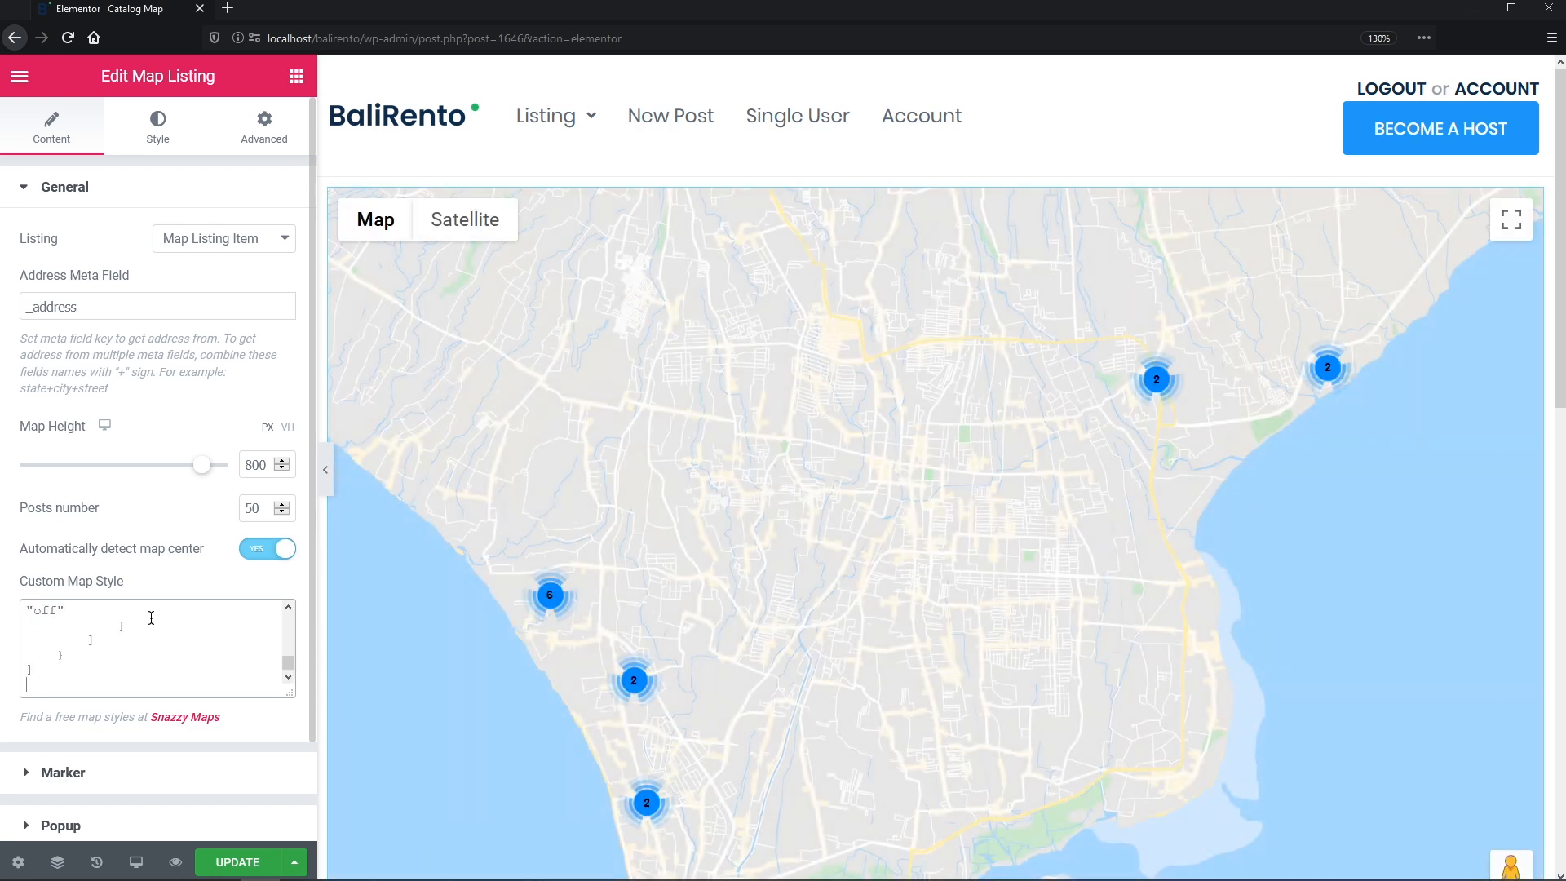
left_click(108, 782)
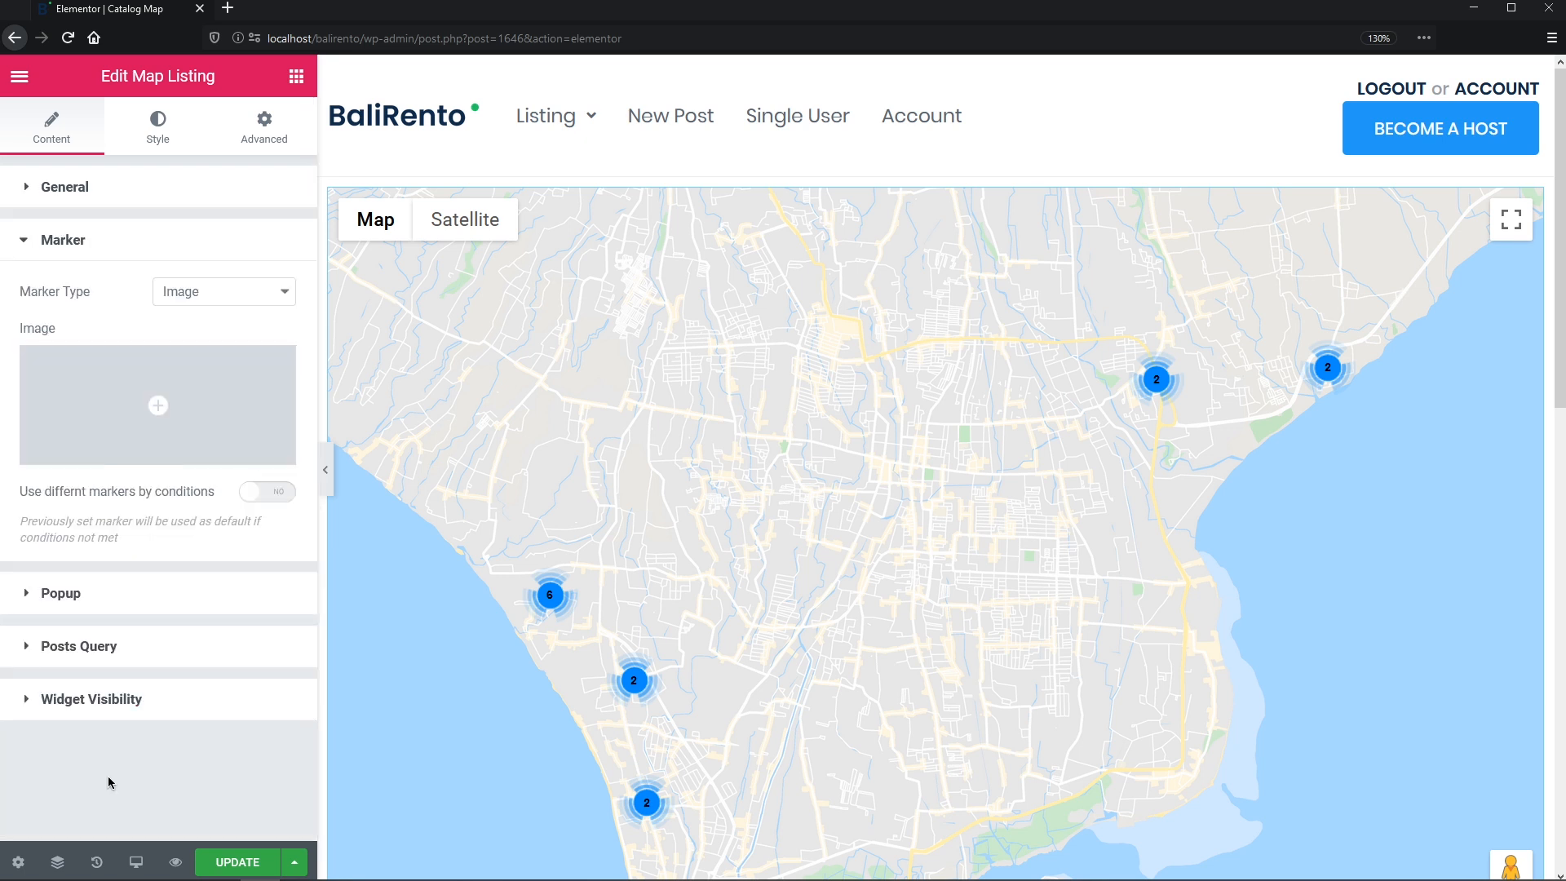
- Make markers text labels showing the 'Price per 1 day/night' meta field value
left_click(290, 296)
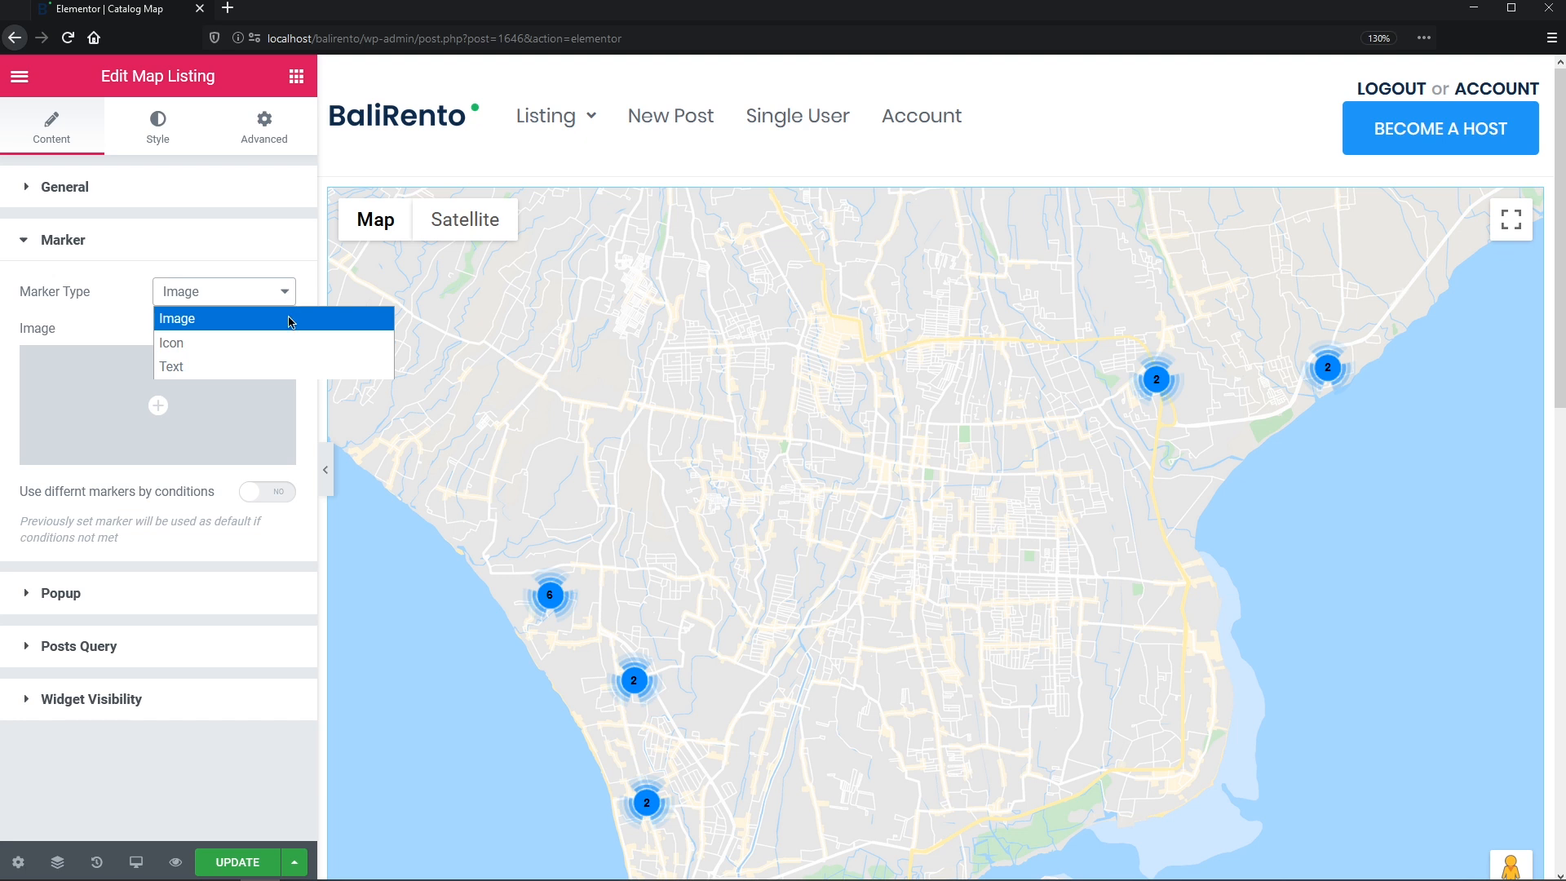
left_click(295, 371)
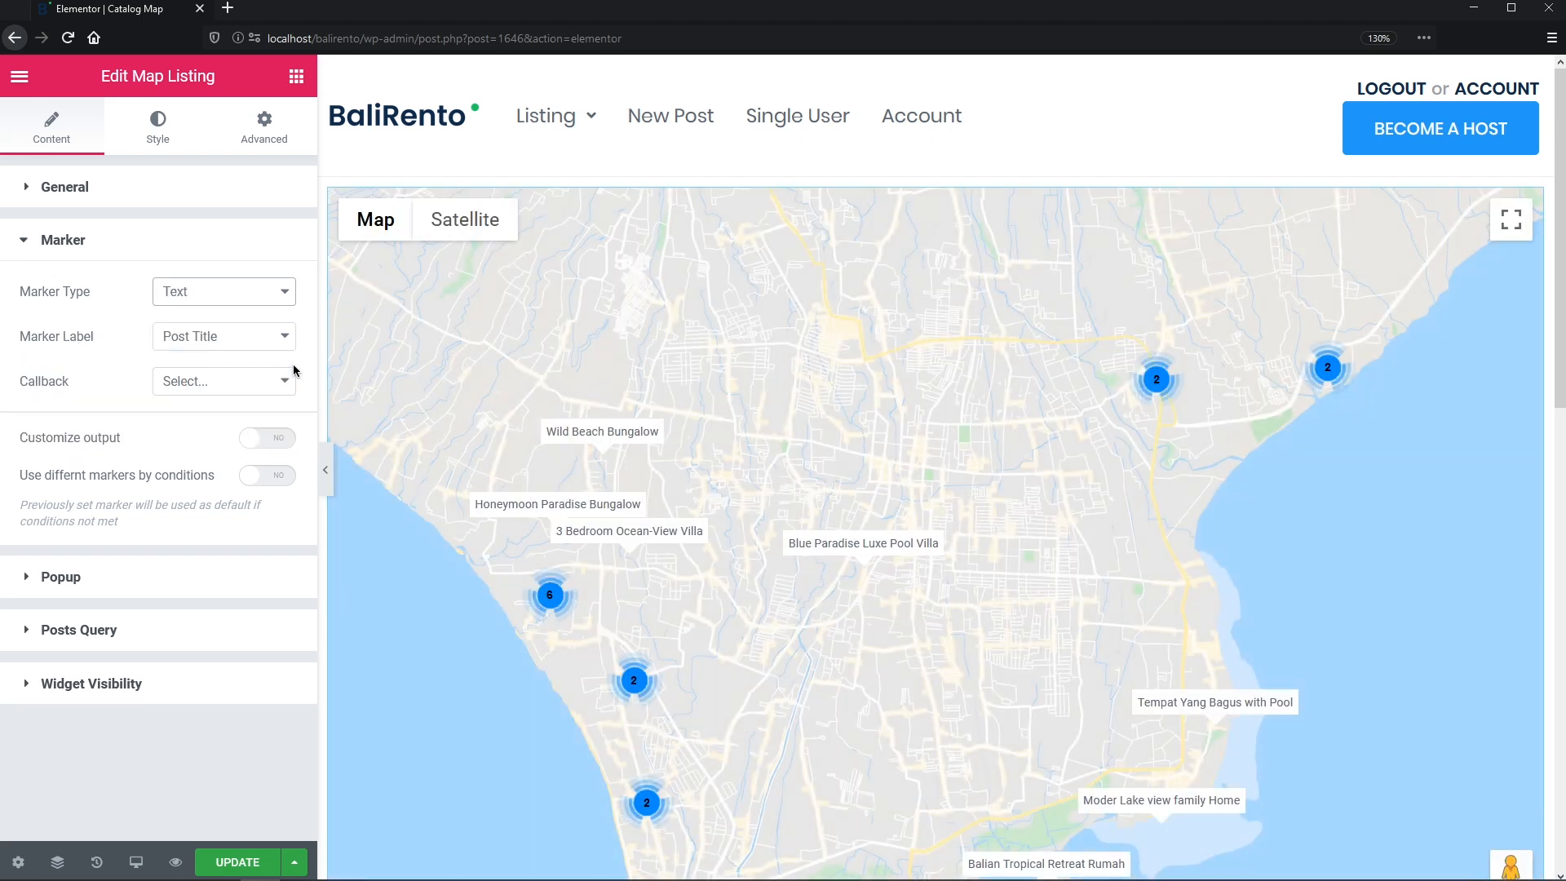
left_click(285, 339)
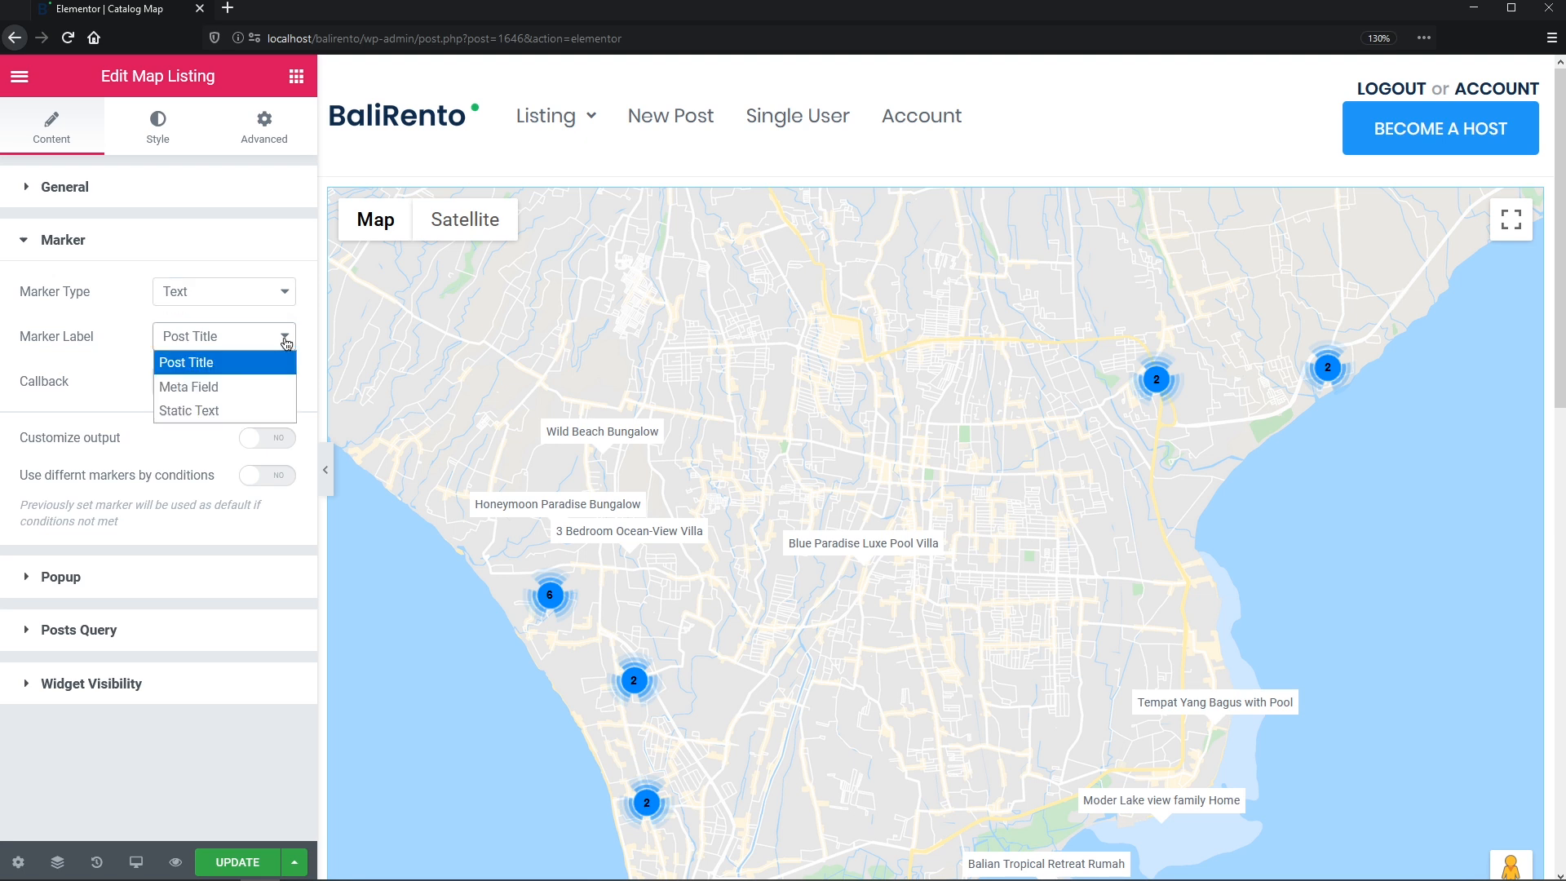
left_click(286, 393)
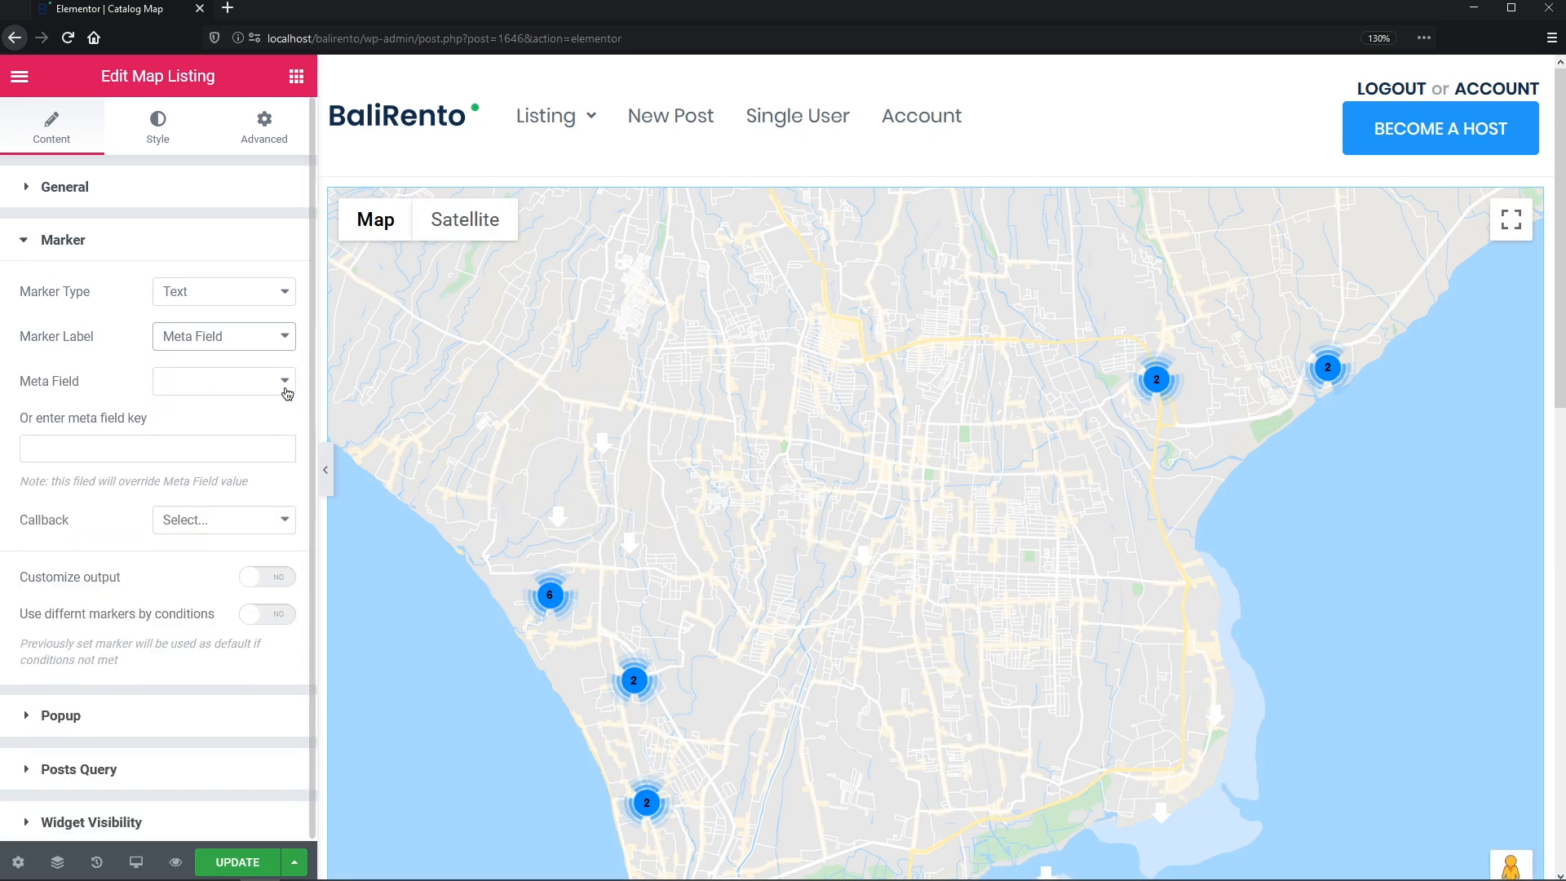
left_click(287, 393)
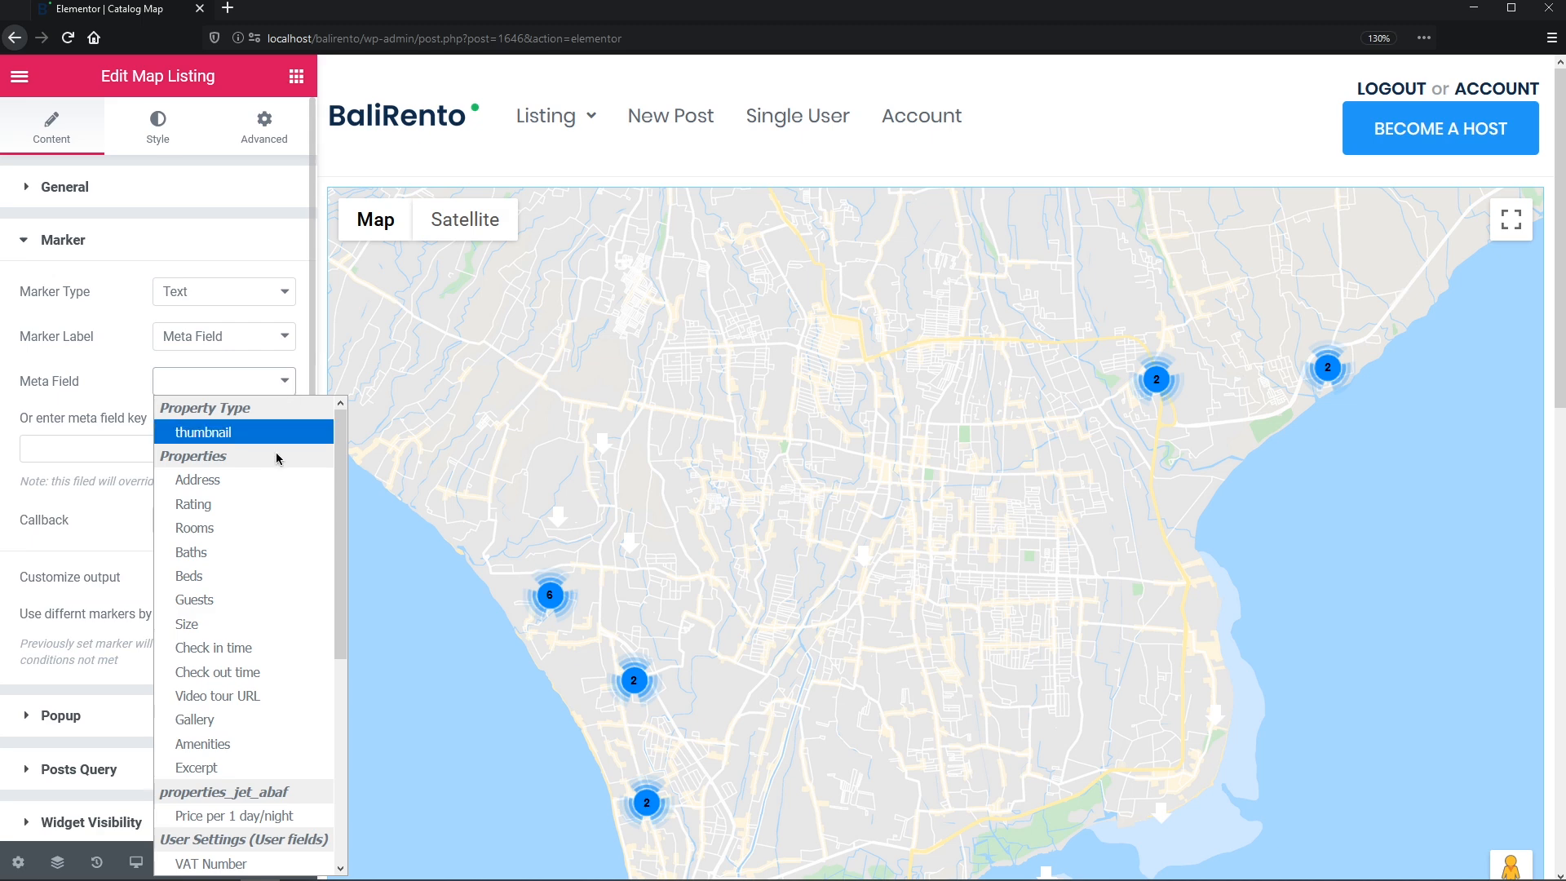
left_click(264, 817)
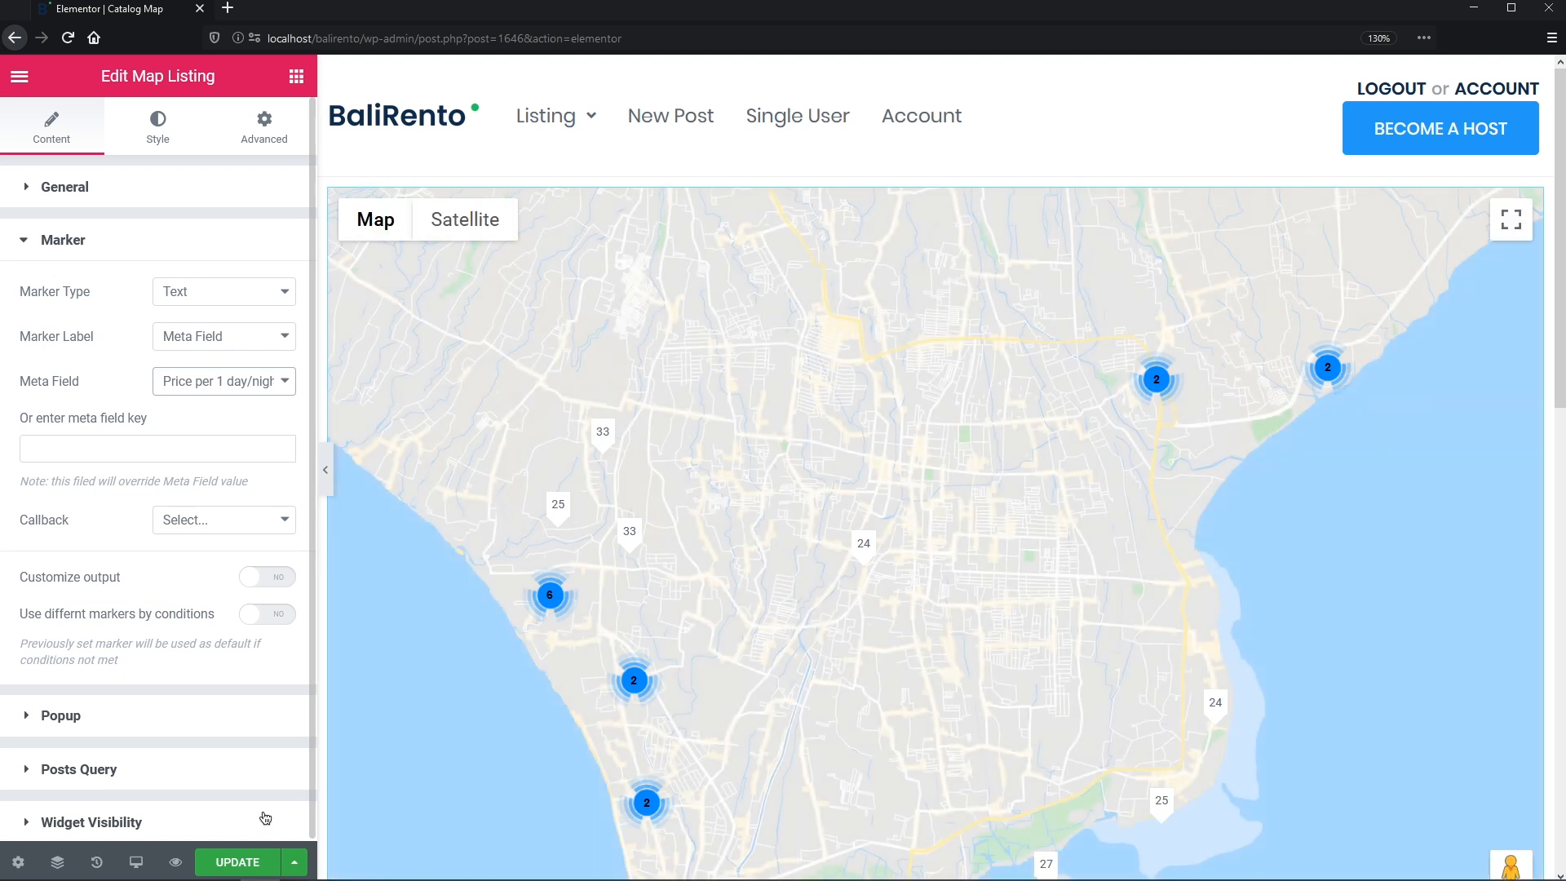
- Format marker labels with the Format number callback and a custom '$%s' label format
left_click(287, 526)
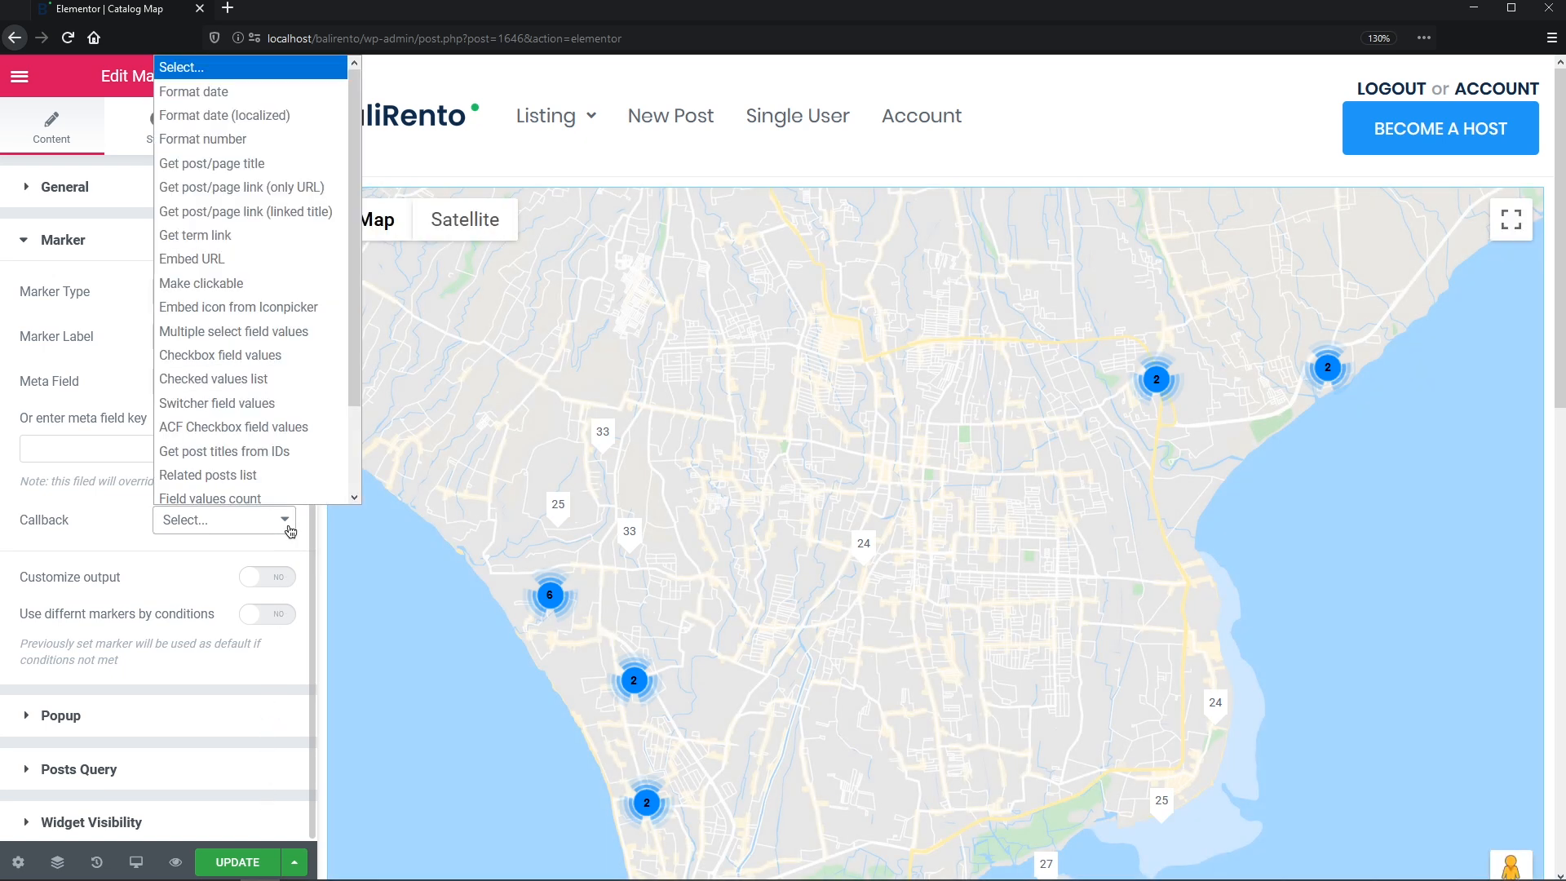
left_click(299, 140)
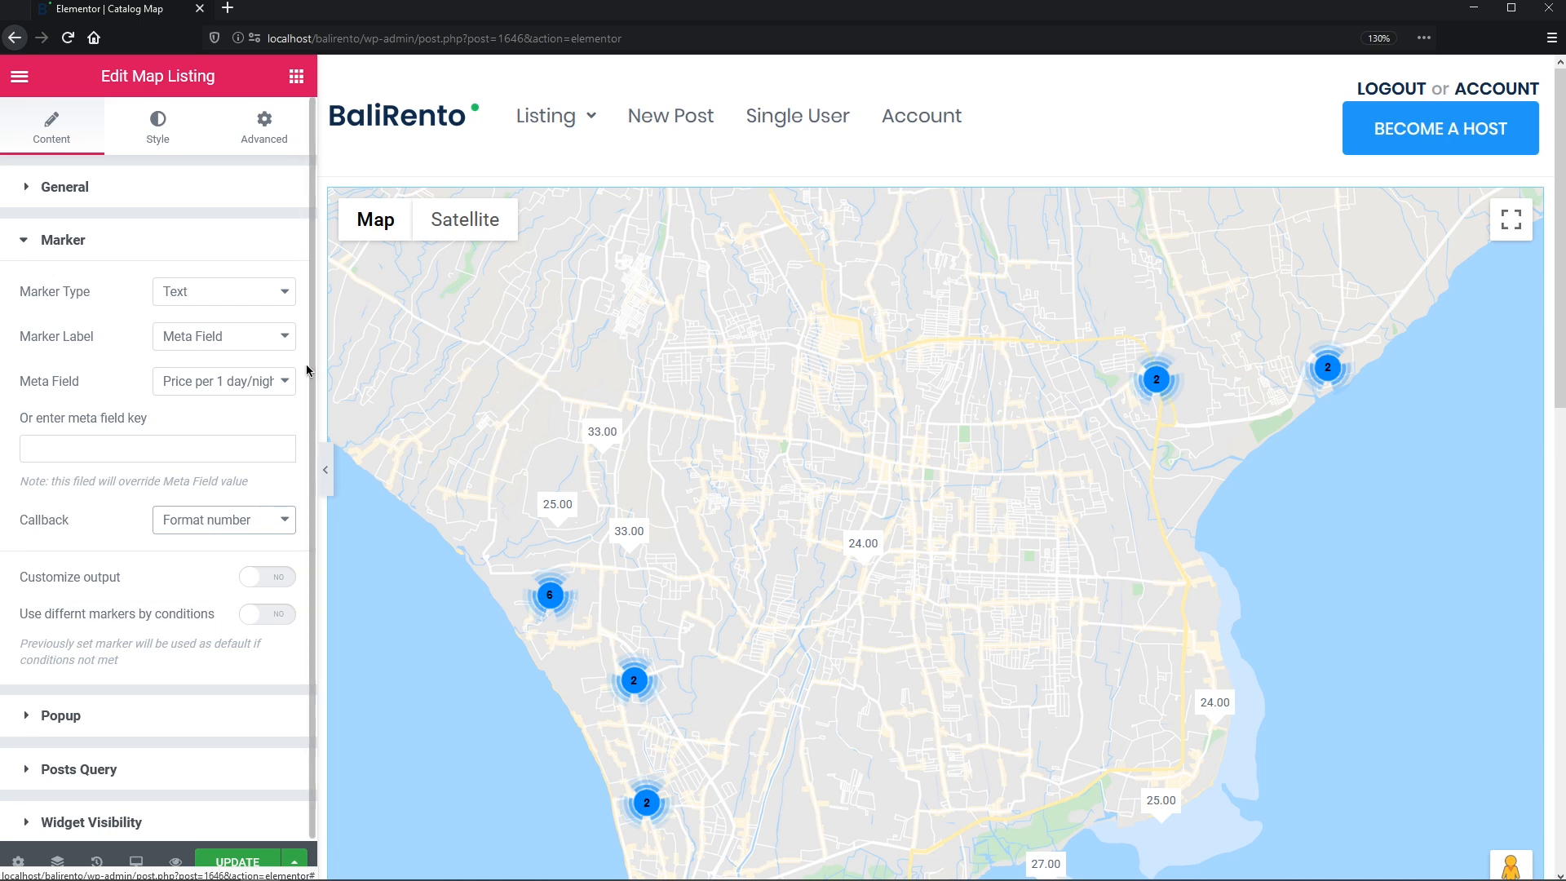
left_click(295, 578)
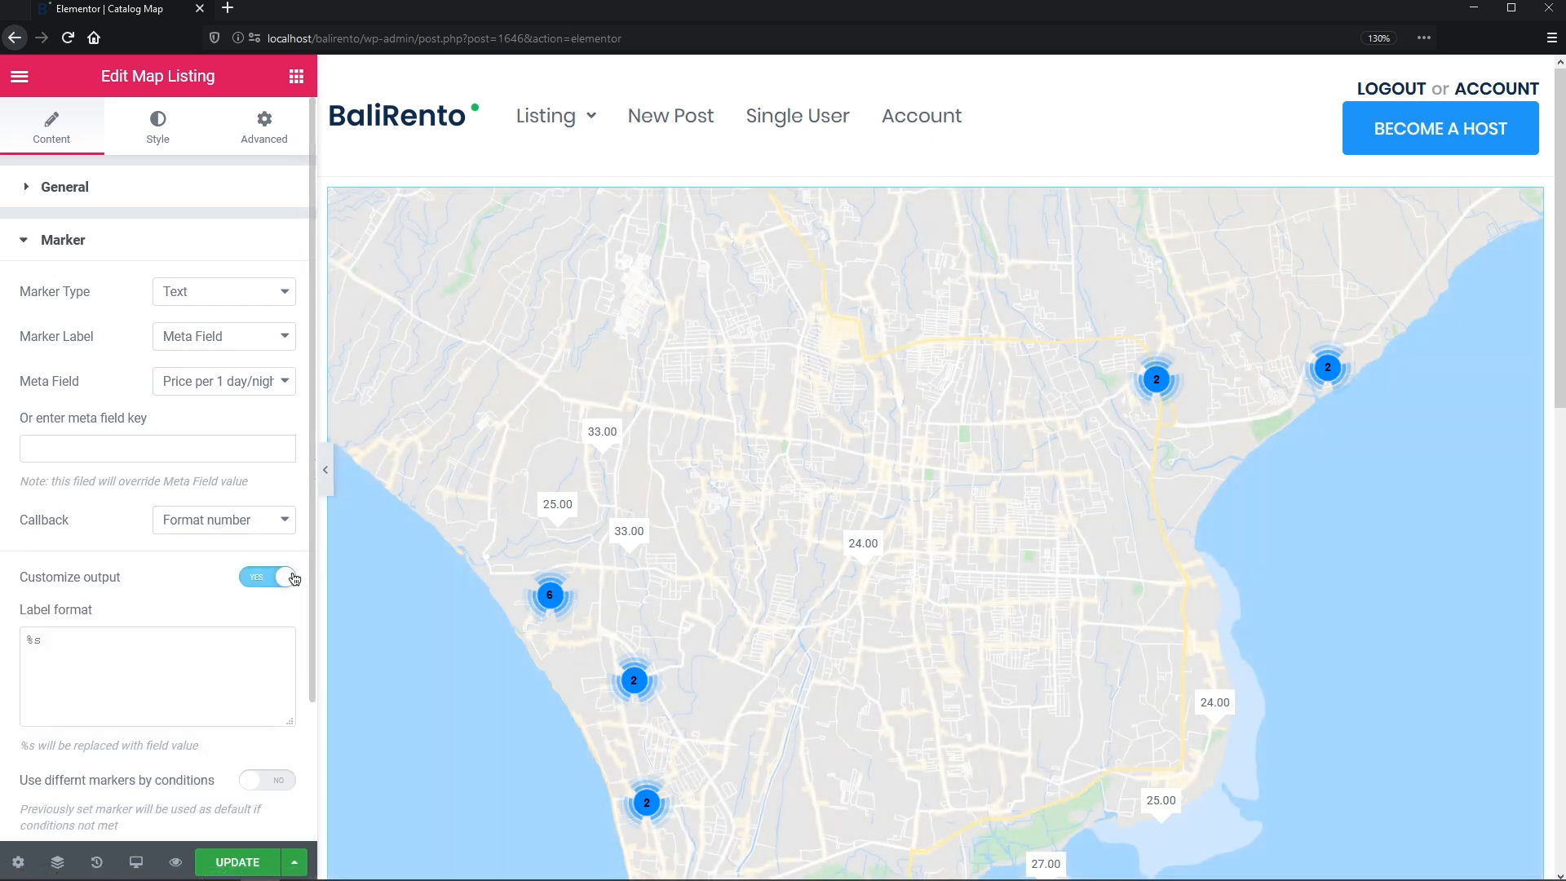
left_click(27, 643)
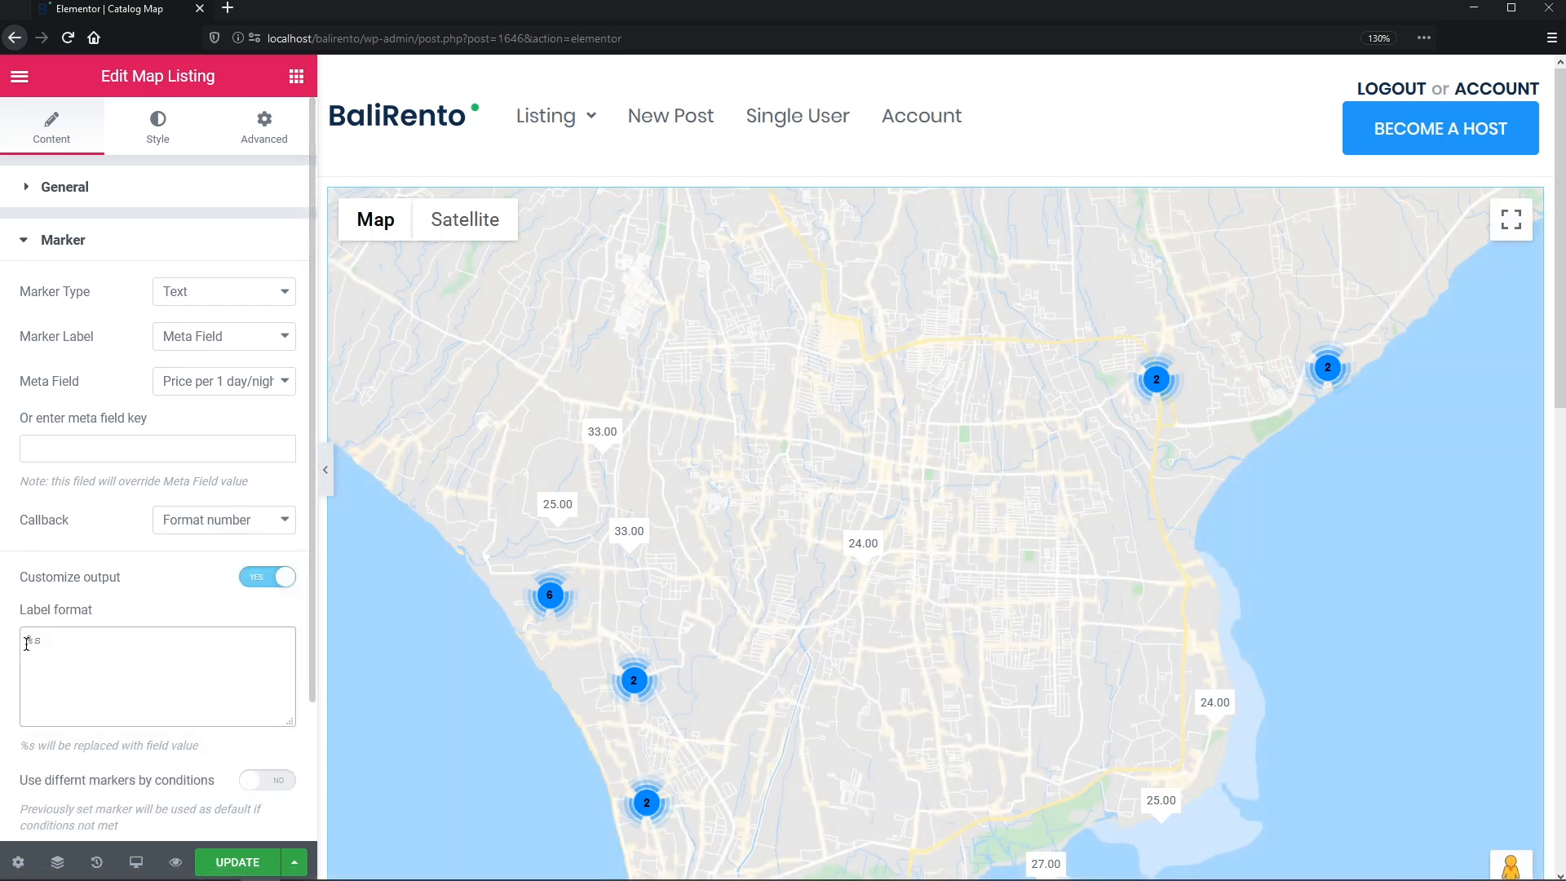
type("$%s")
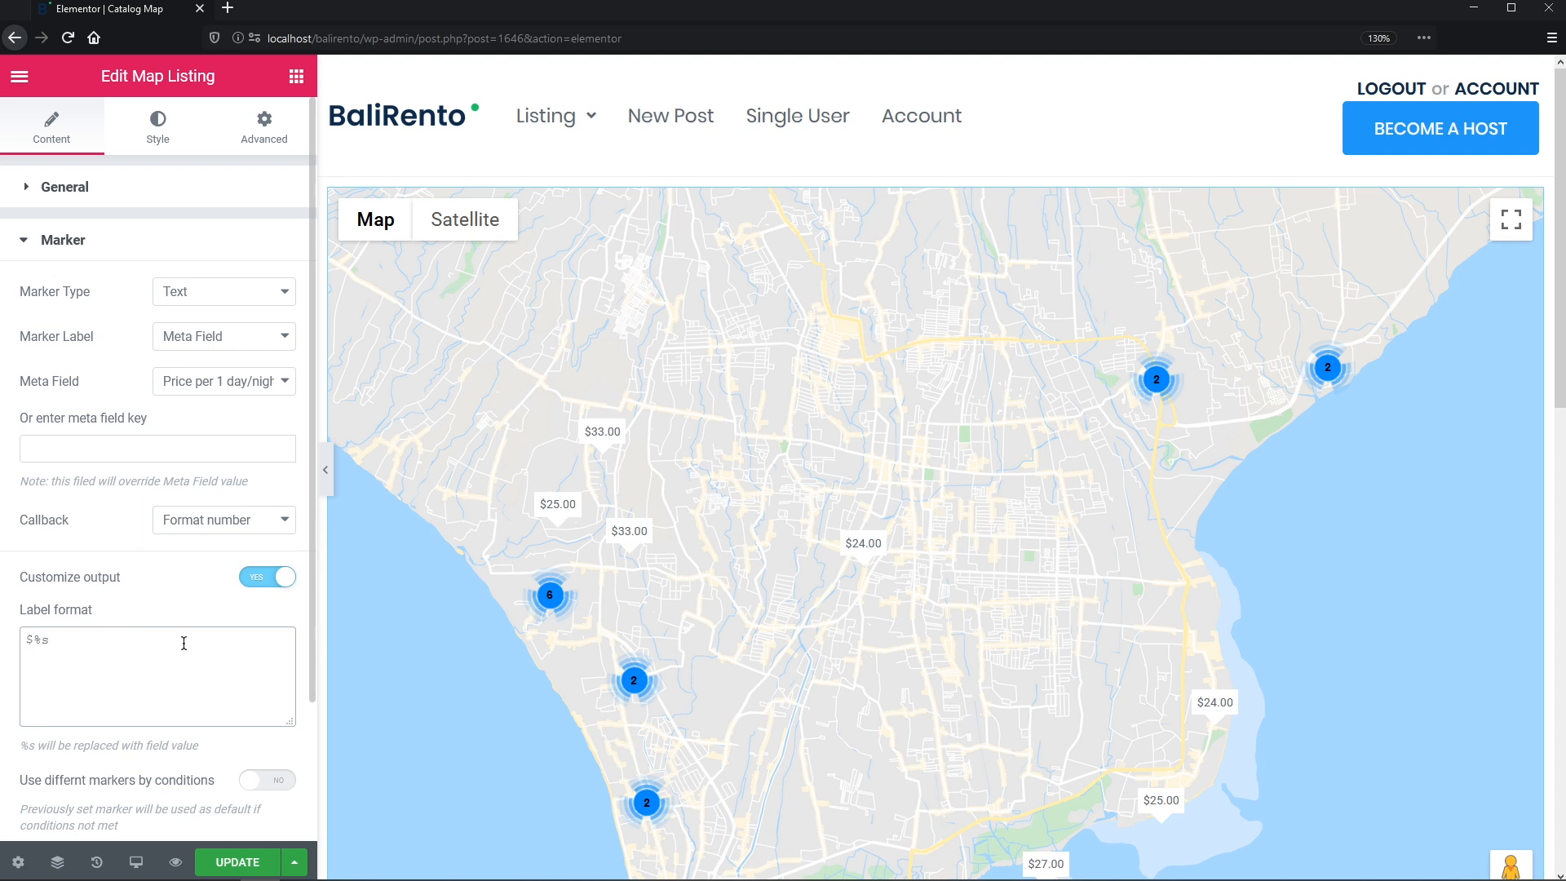
left_click(183, 145)
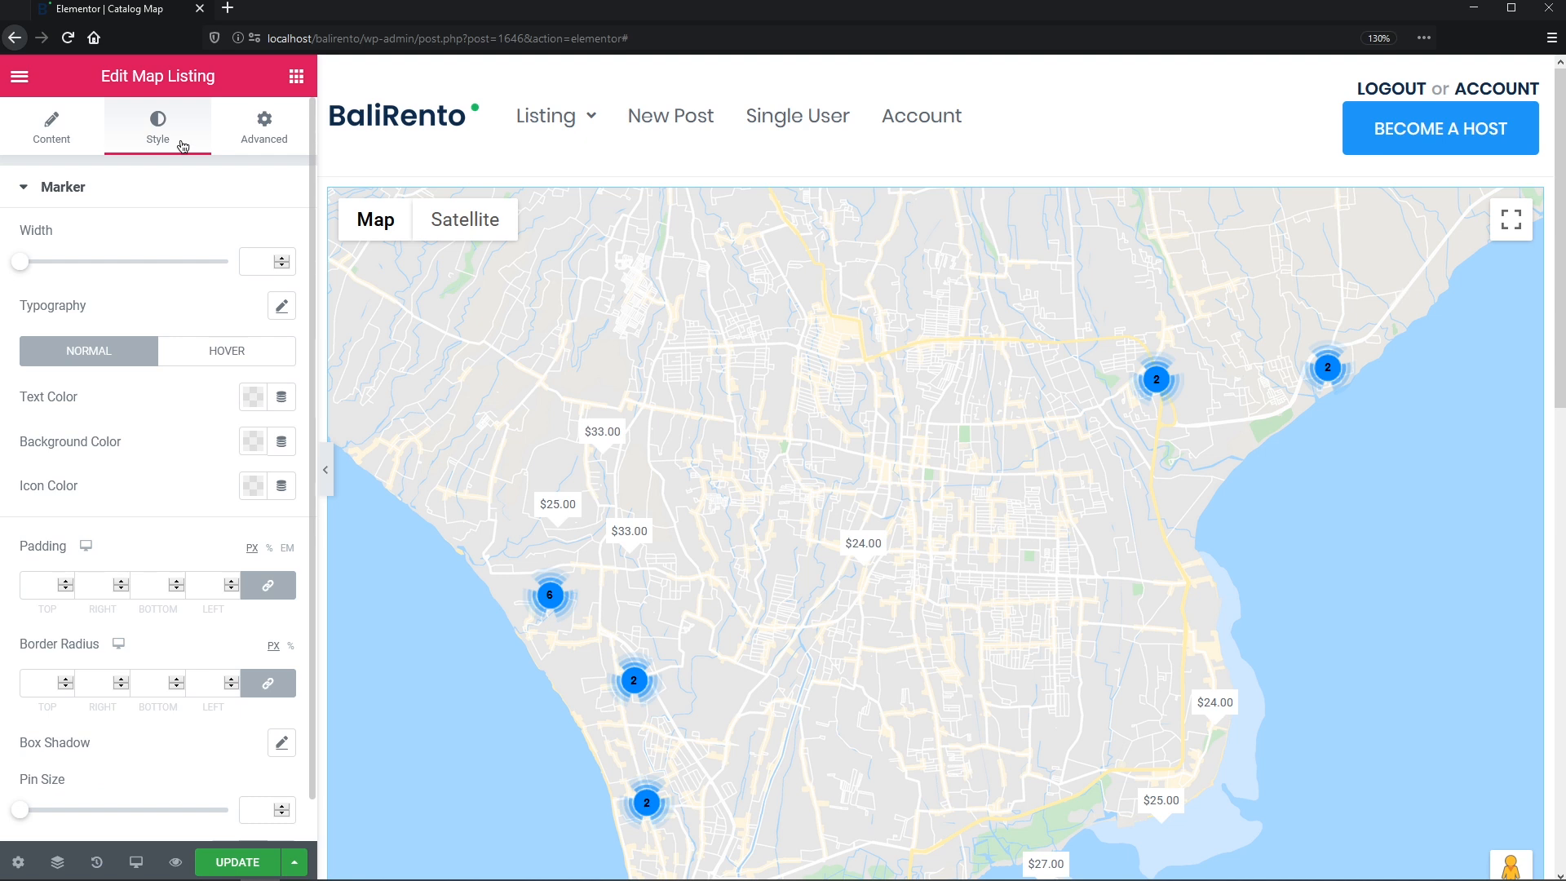
- Set marker typography to Poppins, 10 px, weight 600, line height 15
left_click(281, 306)
left_click(255, 361)
type("popp")
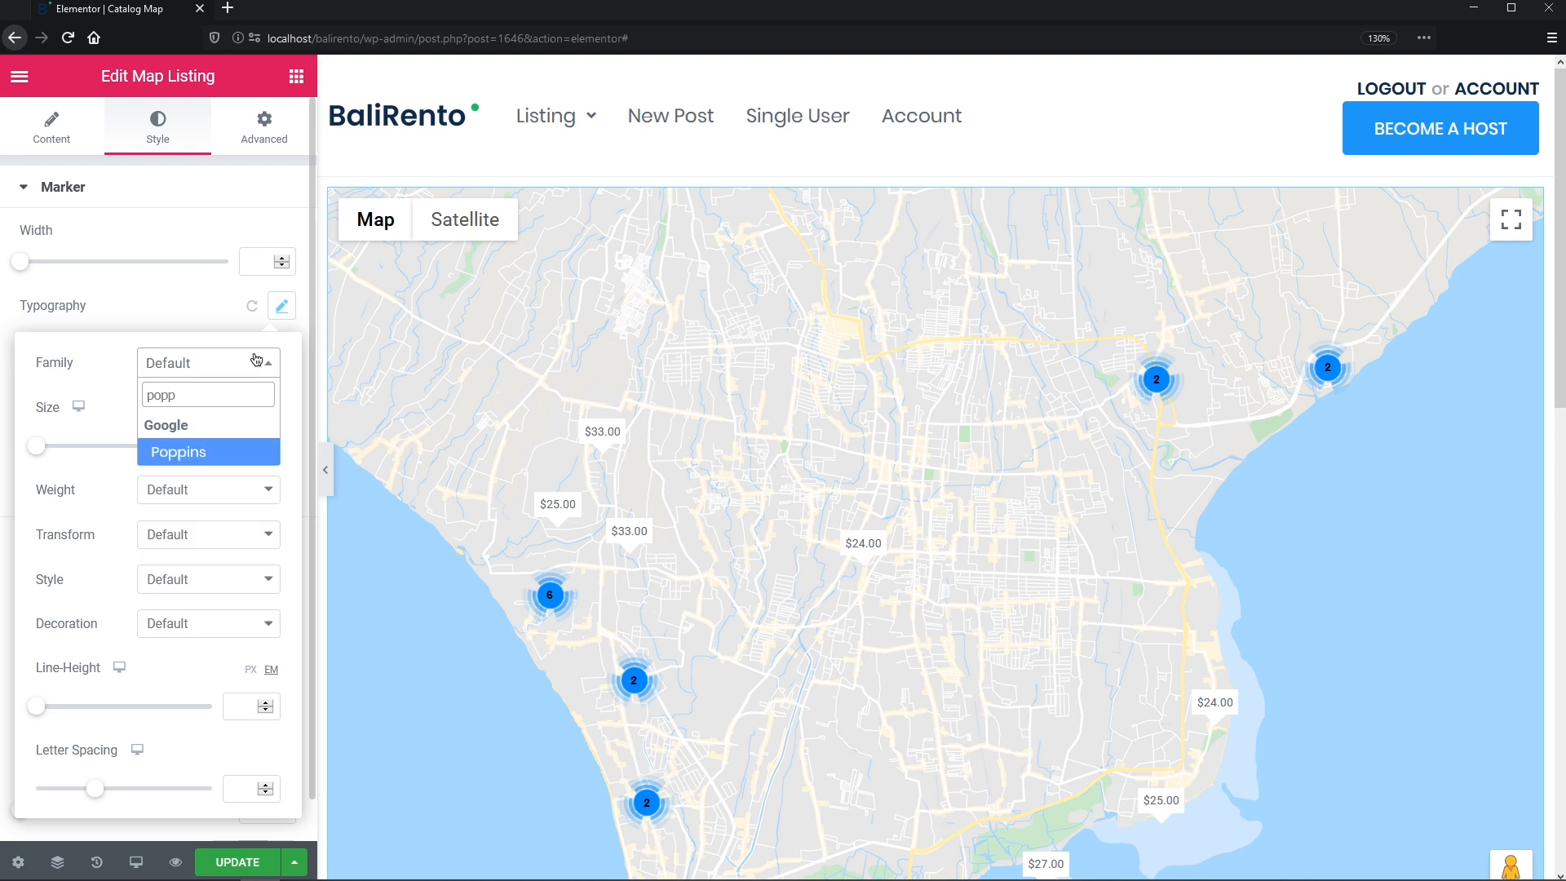
left_click(241, 451)
left_click(240, 448)
type("10")
left_click(261, 490)
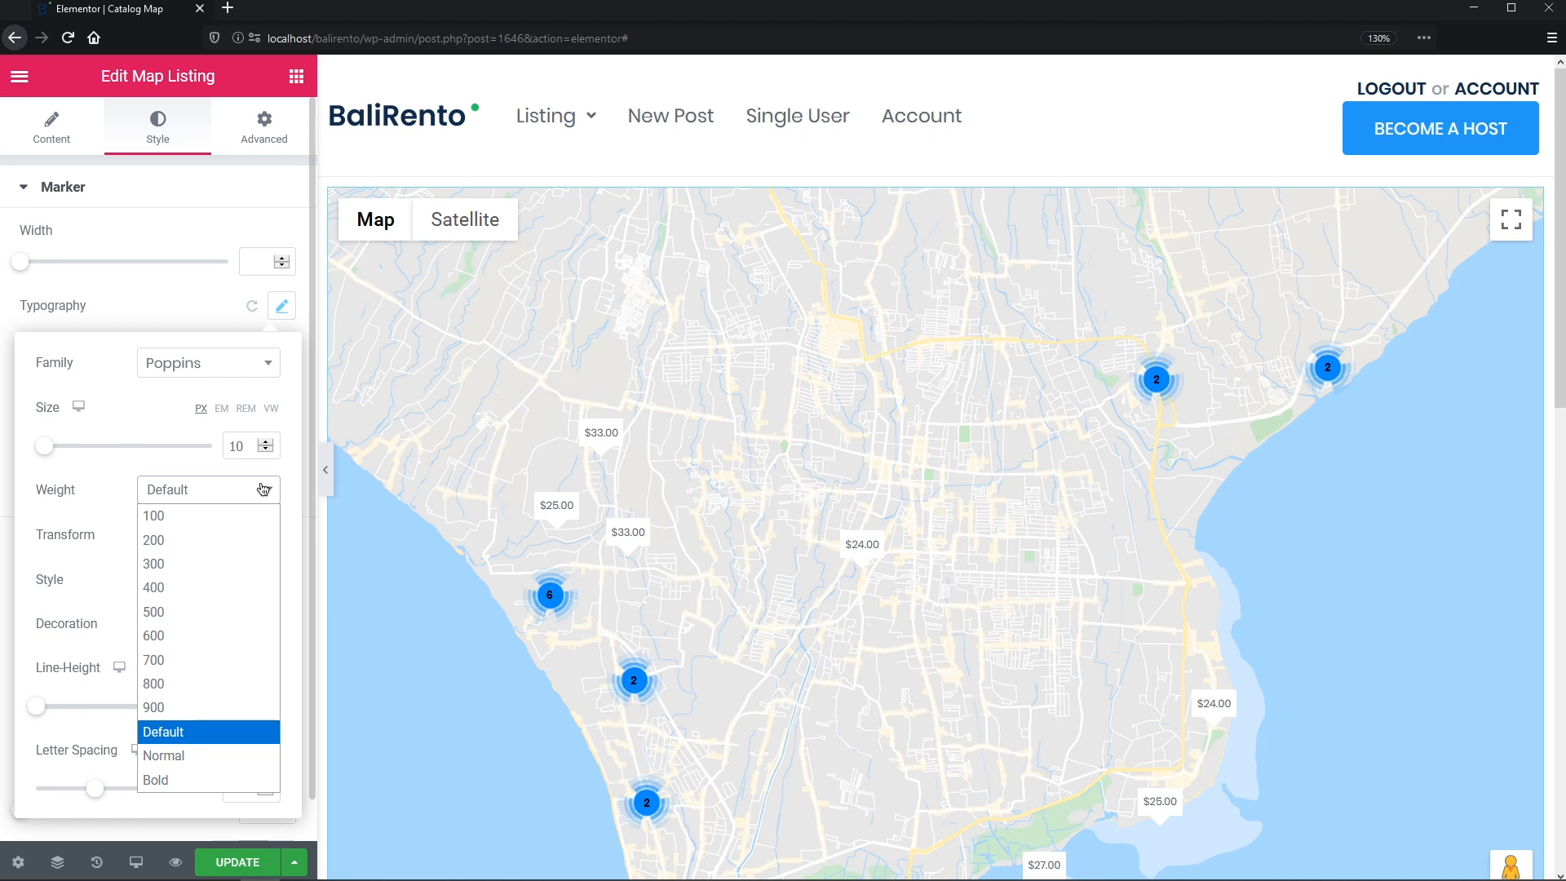
left_click(240, 635)
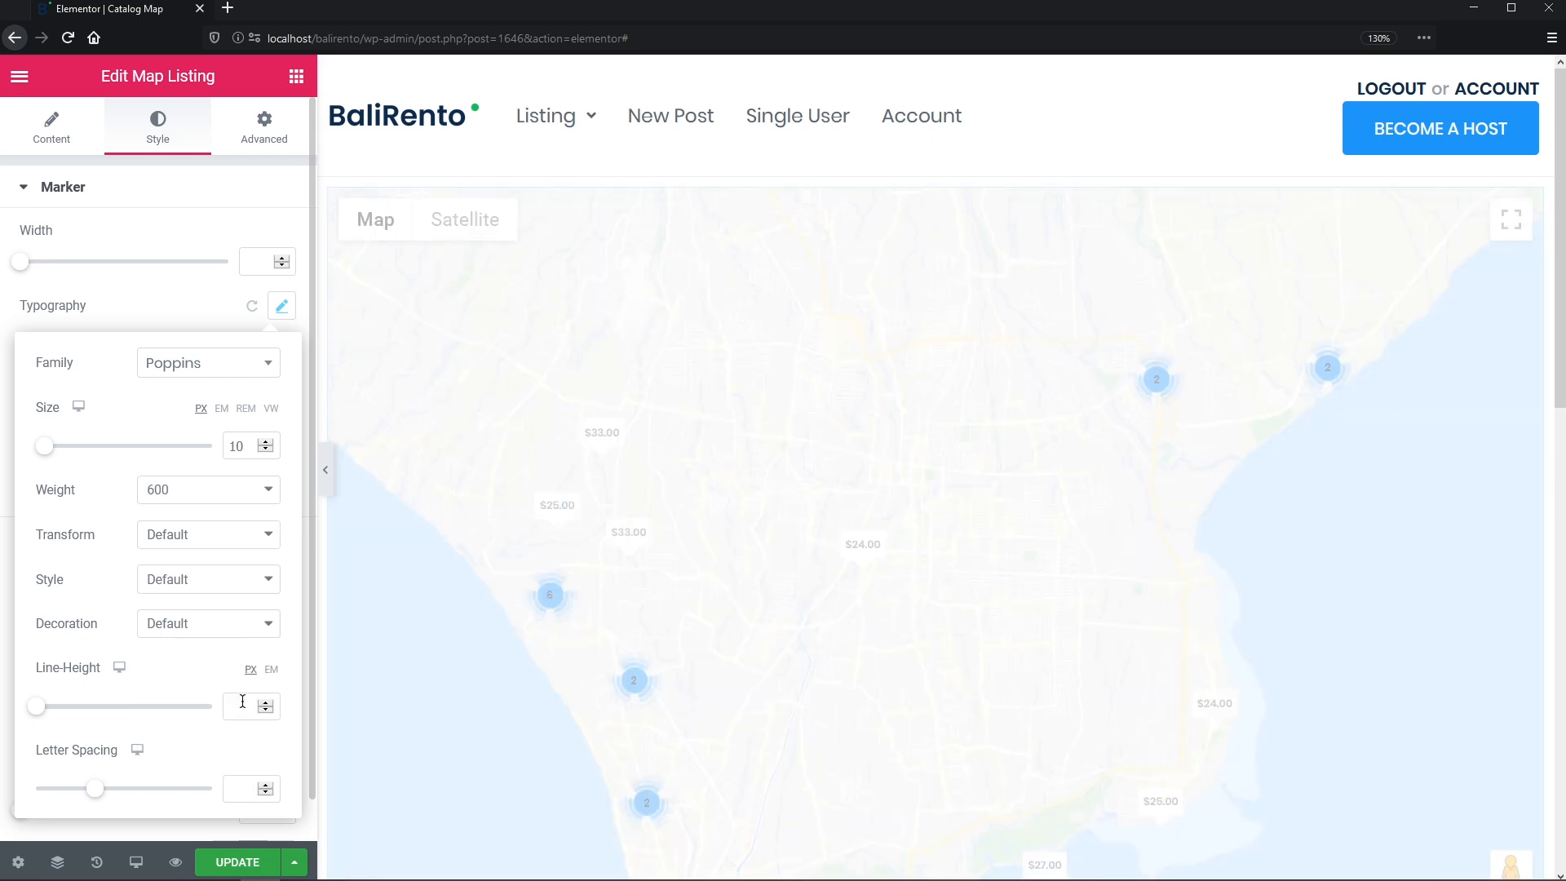
left_click(242, 703)
type("15")
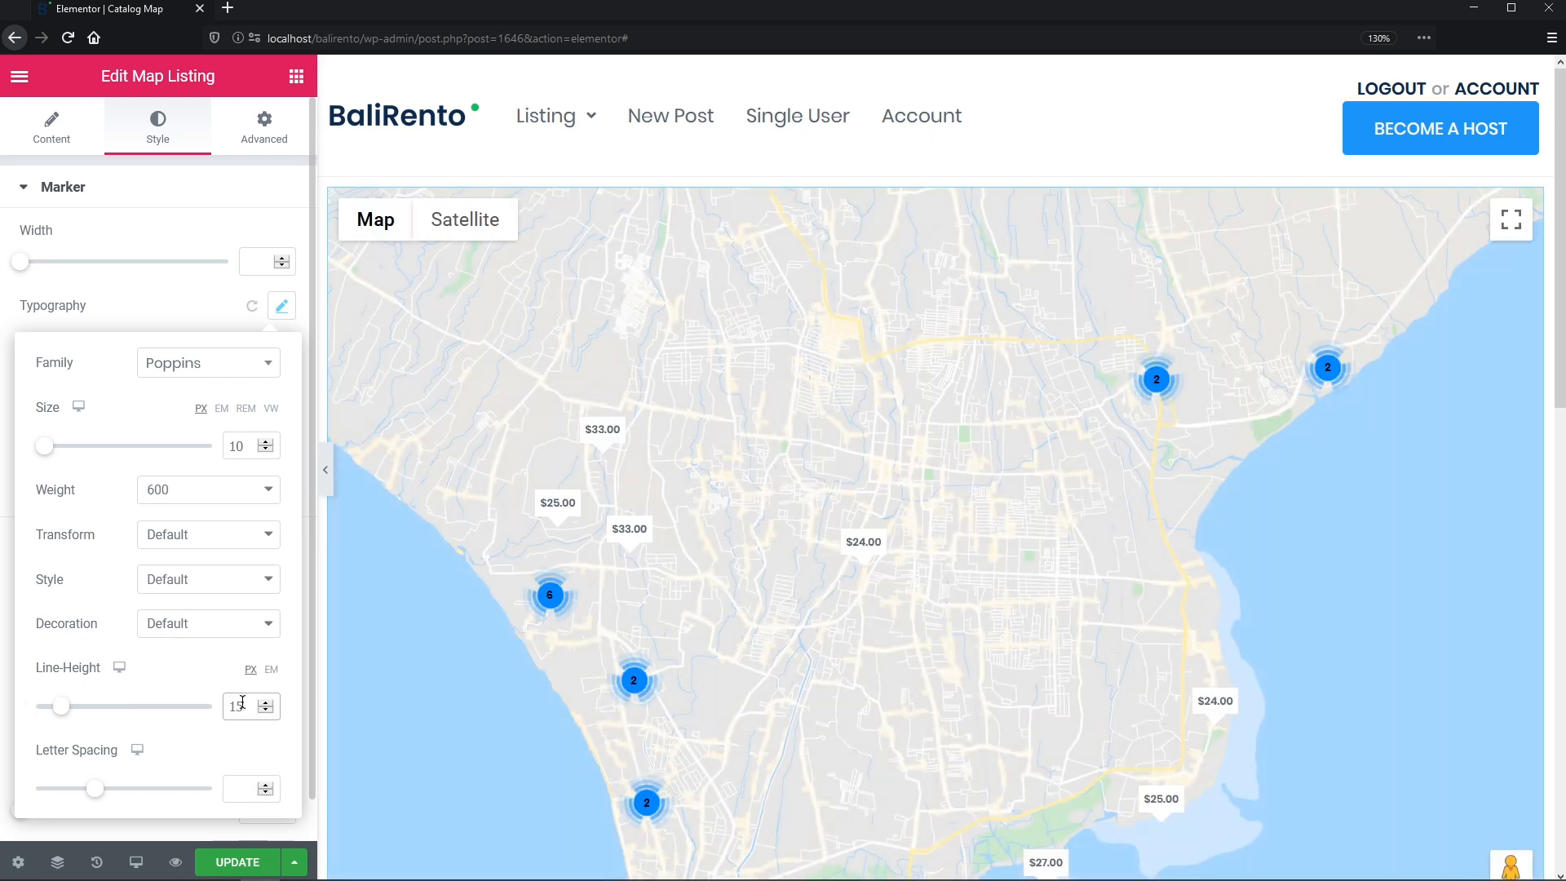
left_click(217, 319)
- Give the price markers an orange background and white text
left_click(252, 444)
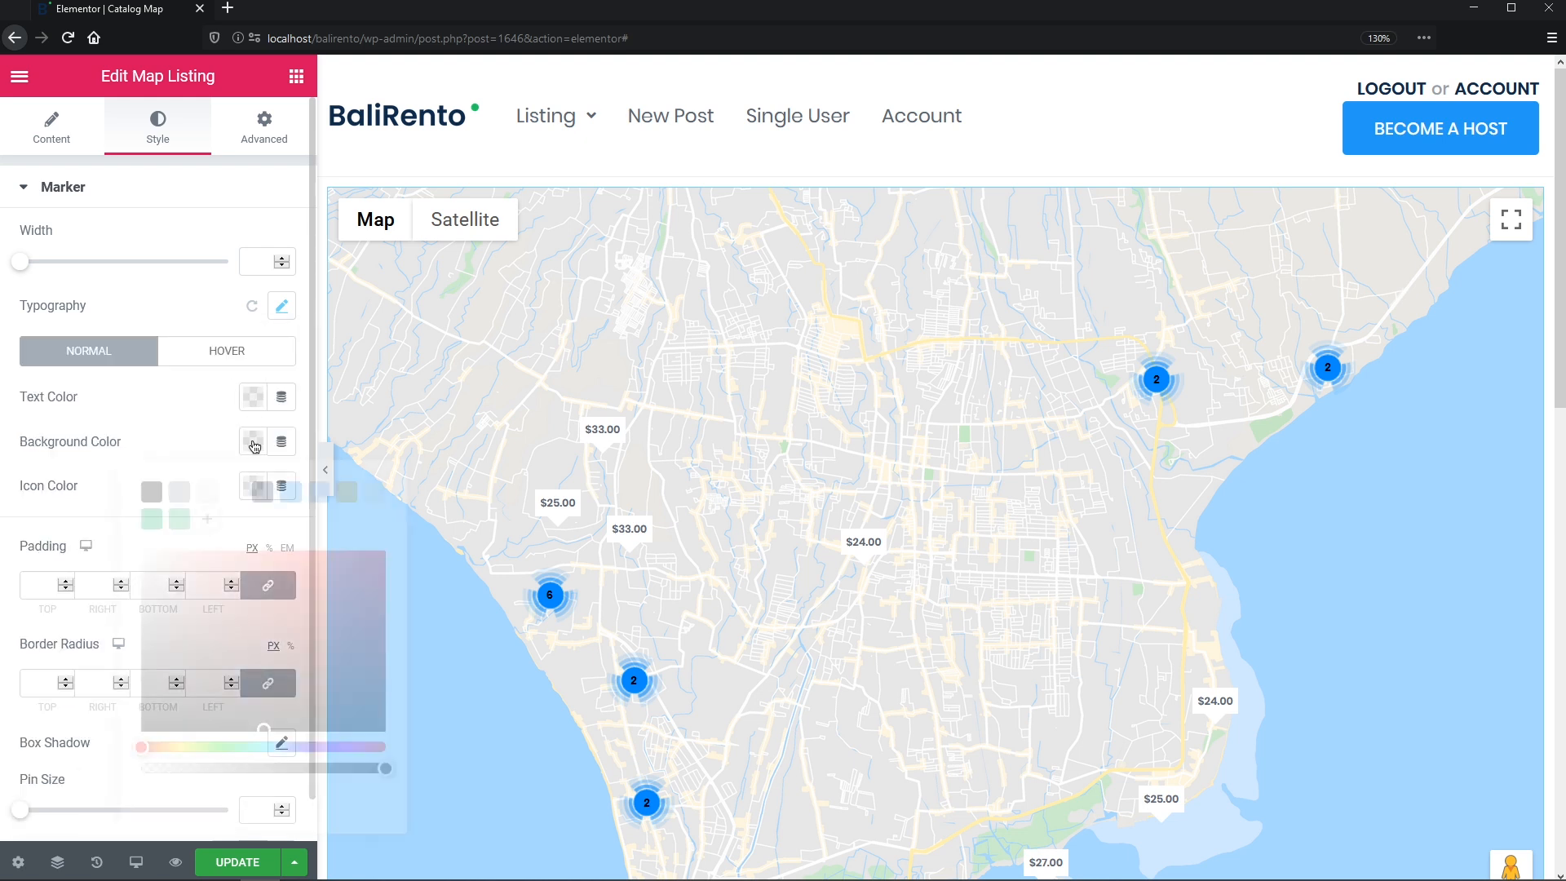
left_click(347, 491)
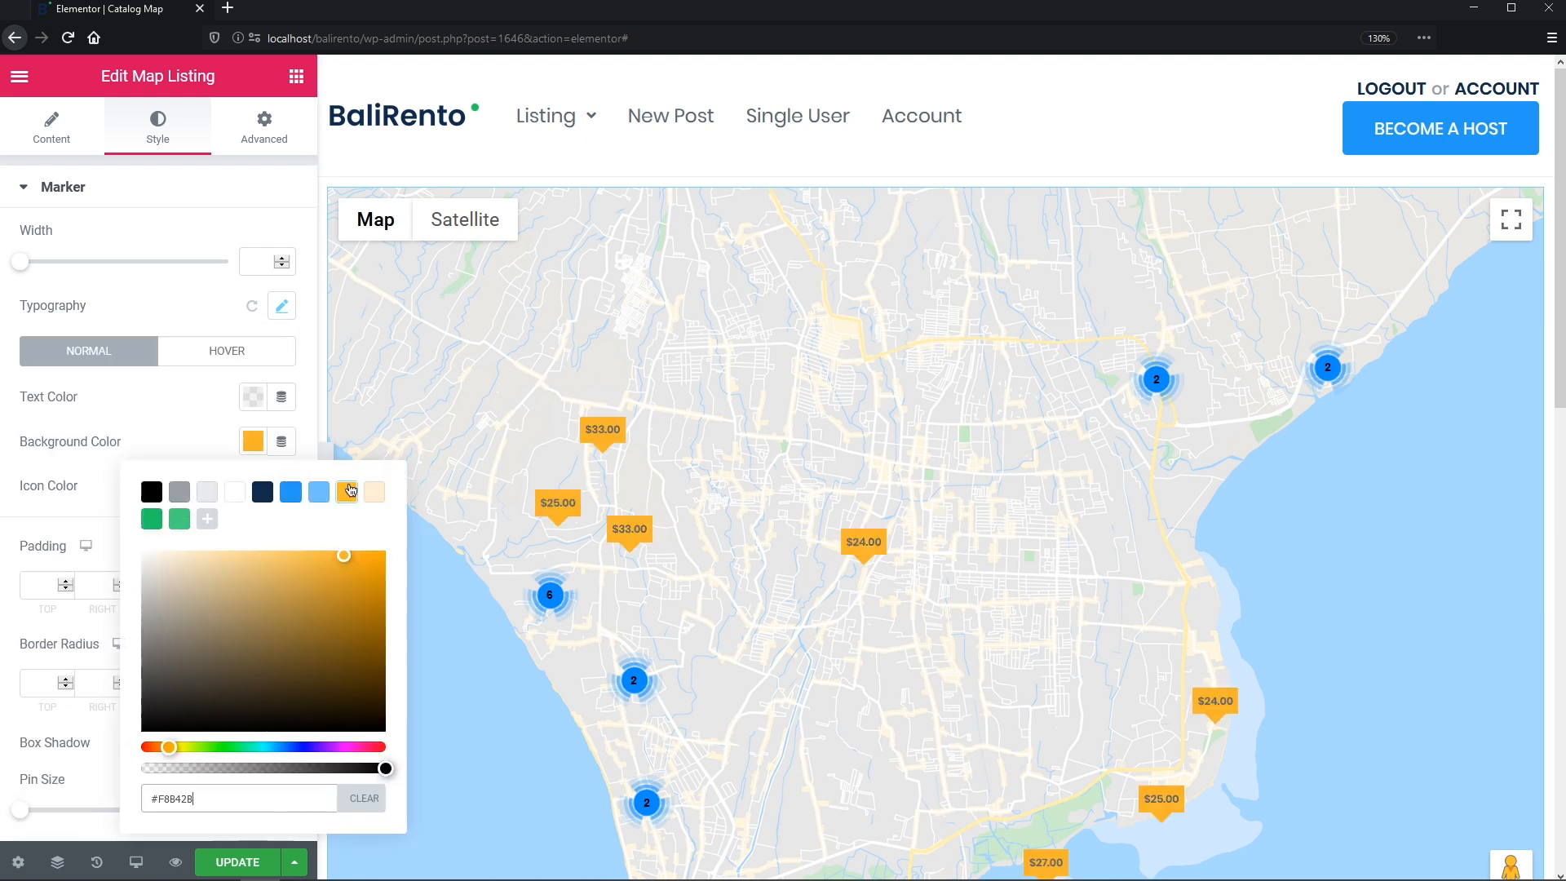
left_click(254, 398)
left_click(235, 447)
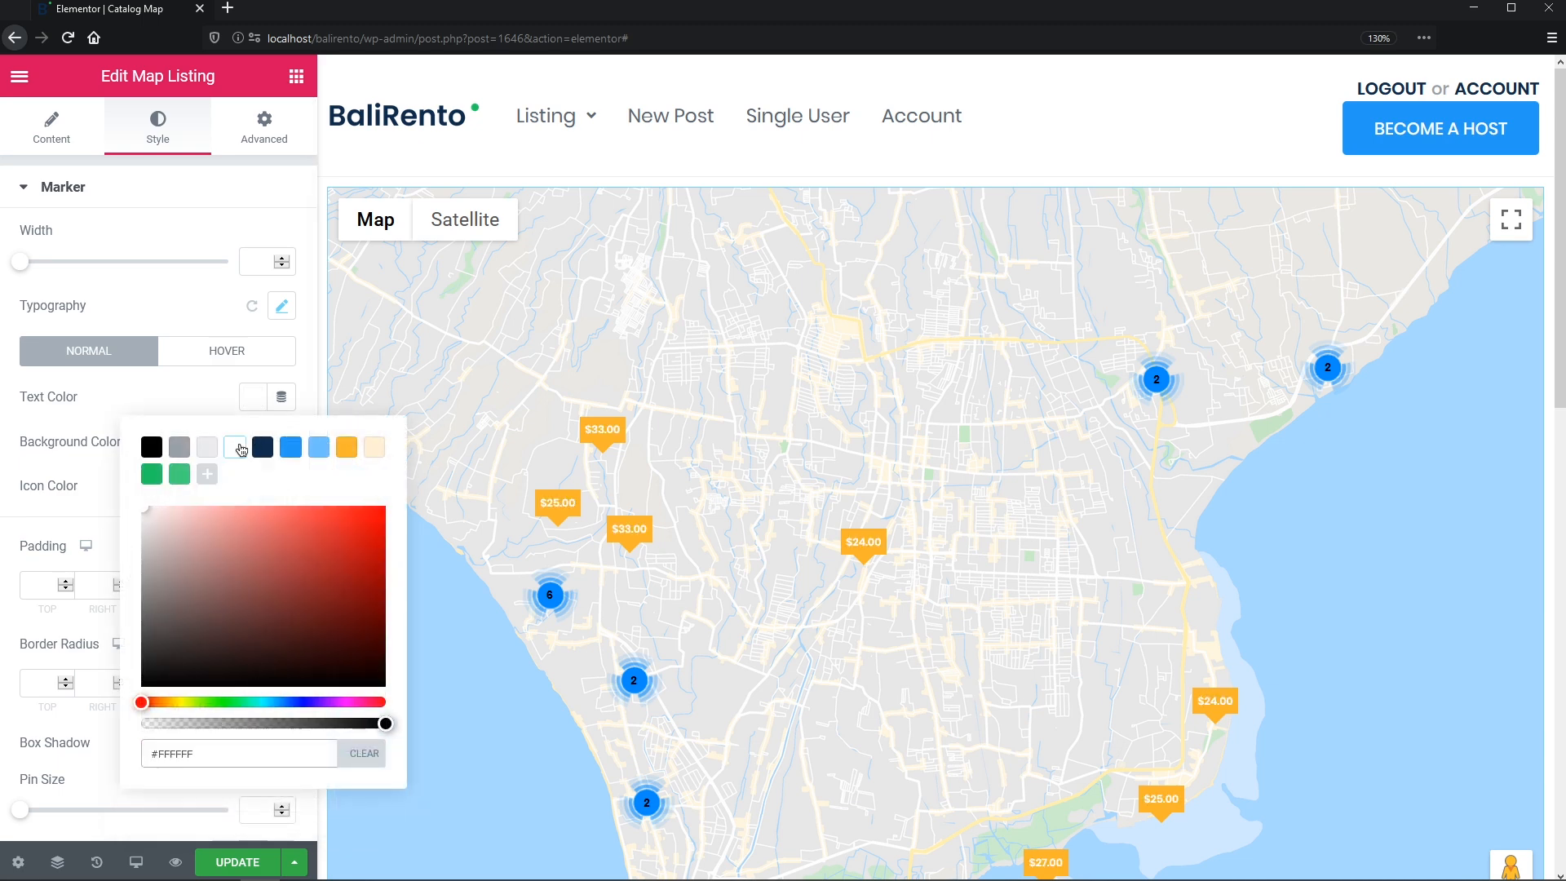
left_click(216, 403)
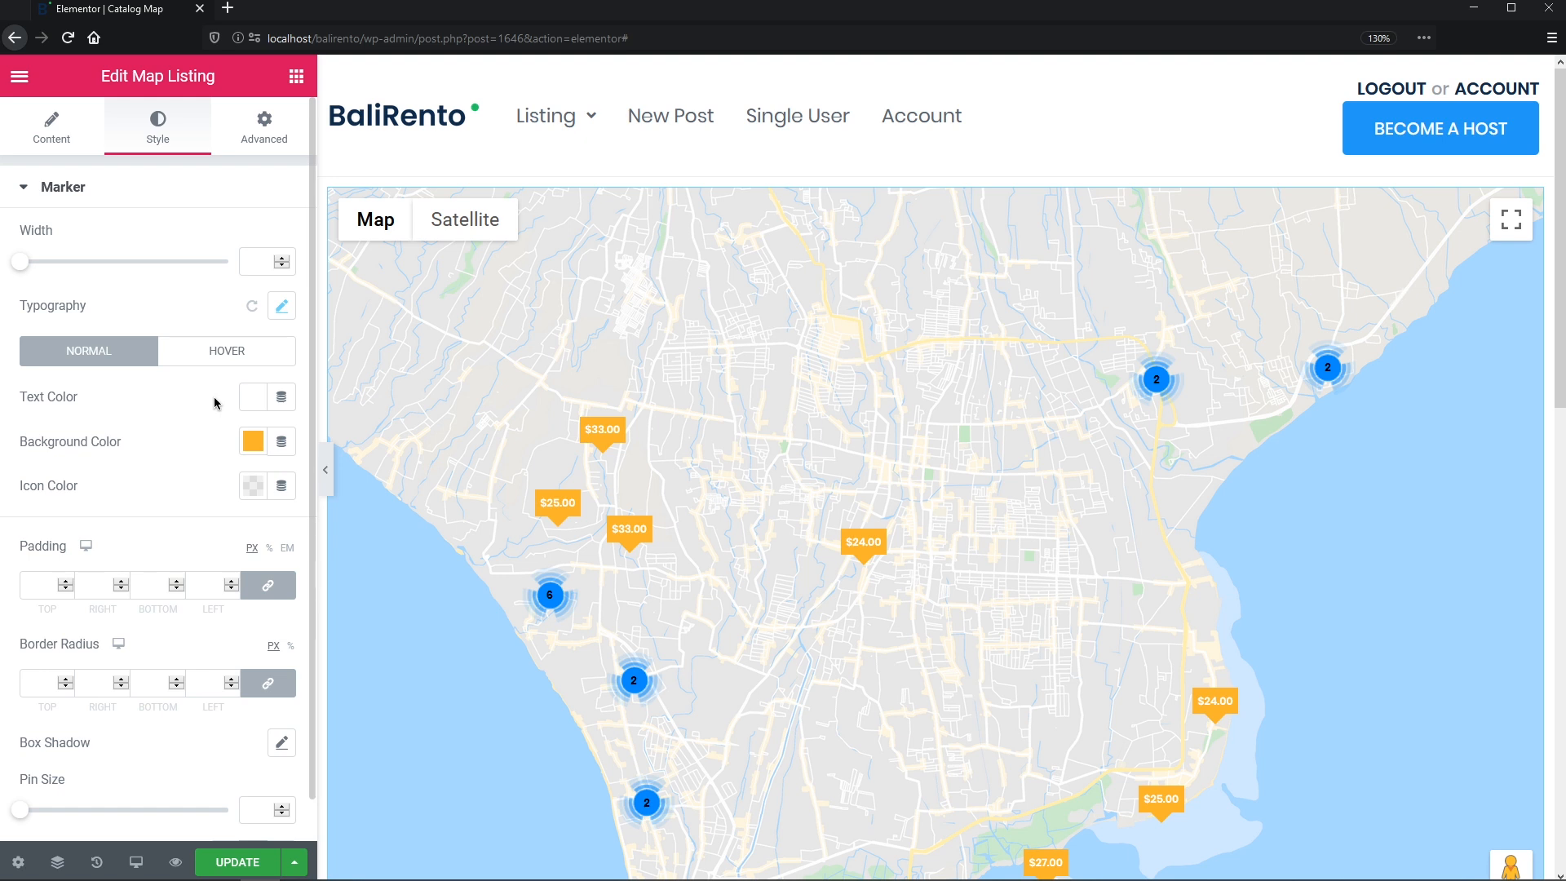
- Give markers unlinked 17/8/17/8 padding, a 50 border radius and pin size 0
left_click(37, 585)
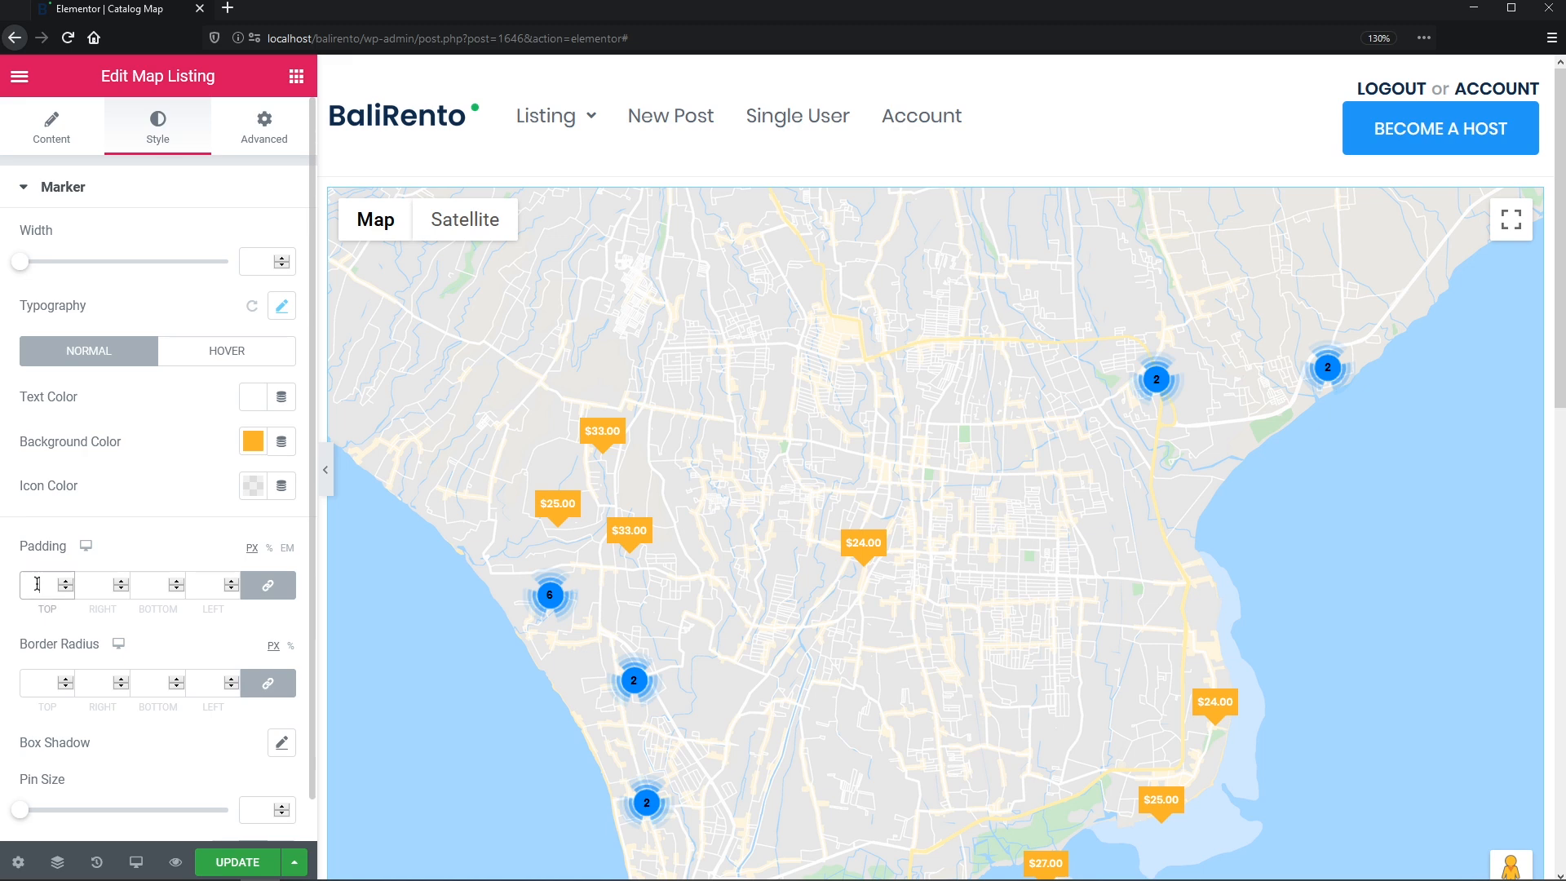
type("17")
left_click(252, 588)
left_click_drag(108, 586, 66, 584)
type("8")
left_click_drag(217, 586, 190, 586)
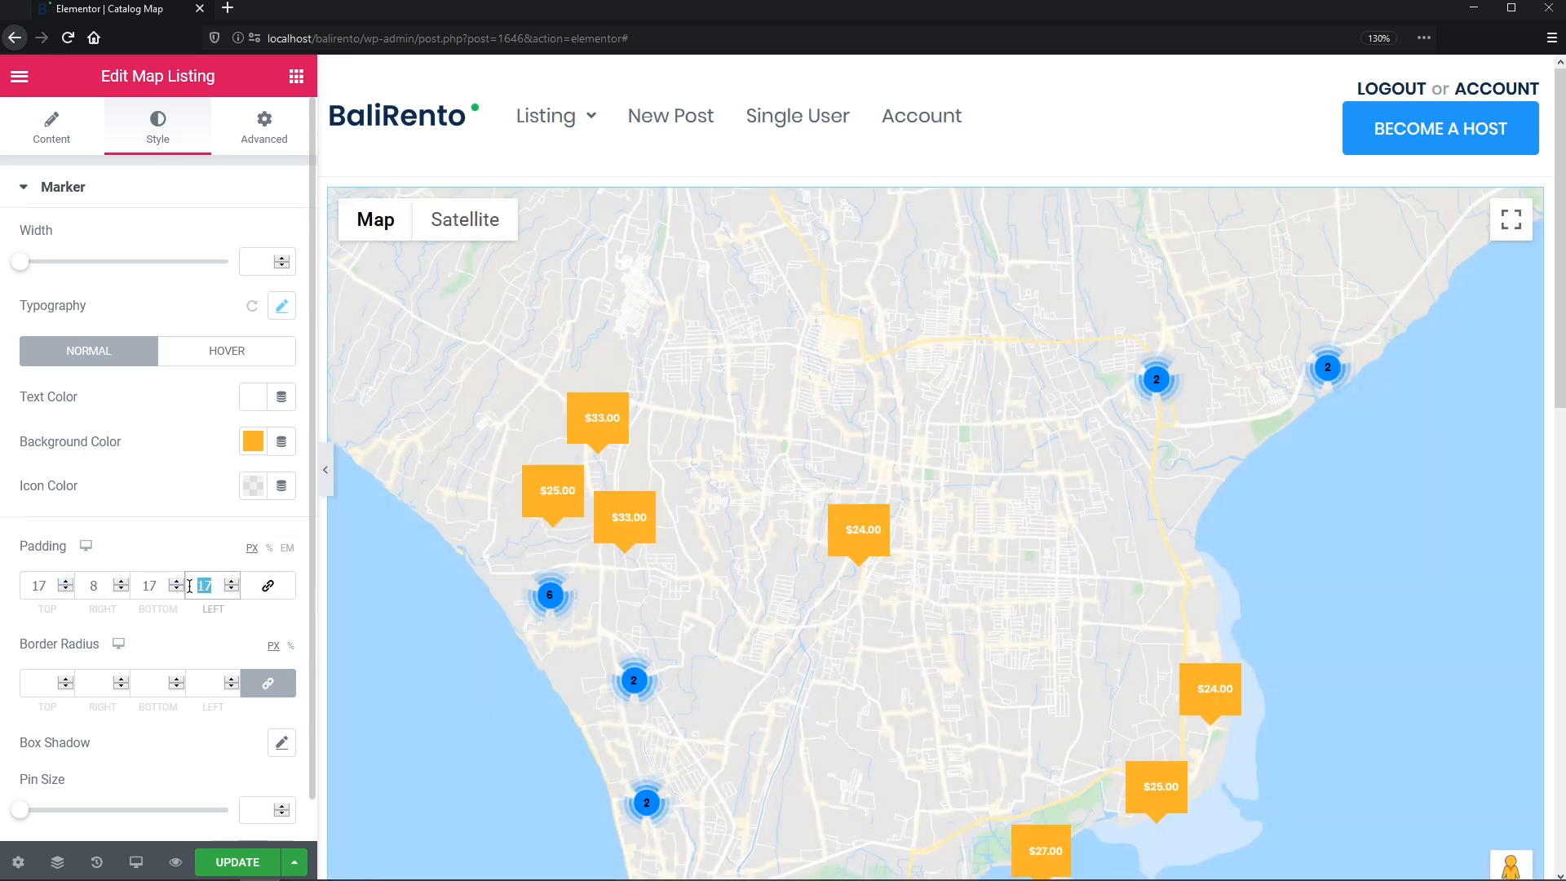
type("8")
left_click(200, 682)
type("50")
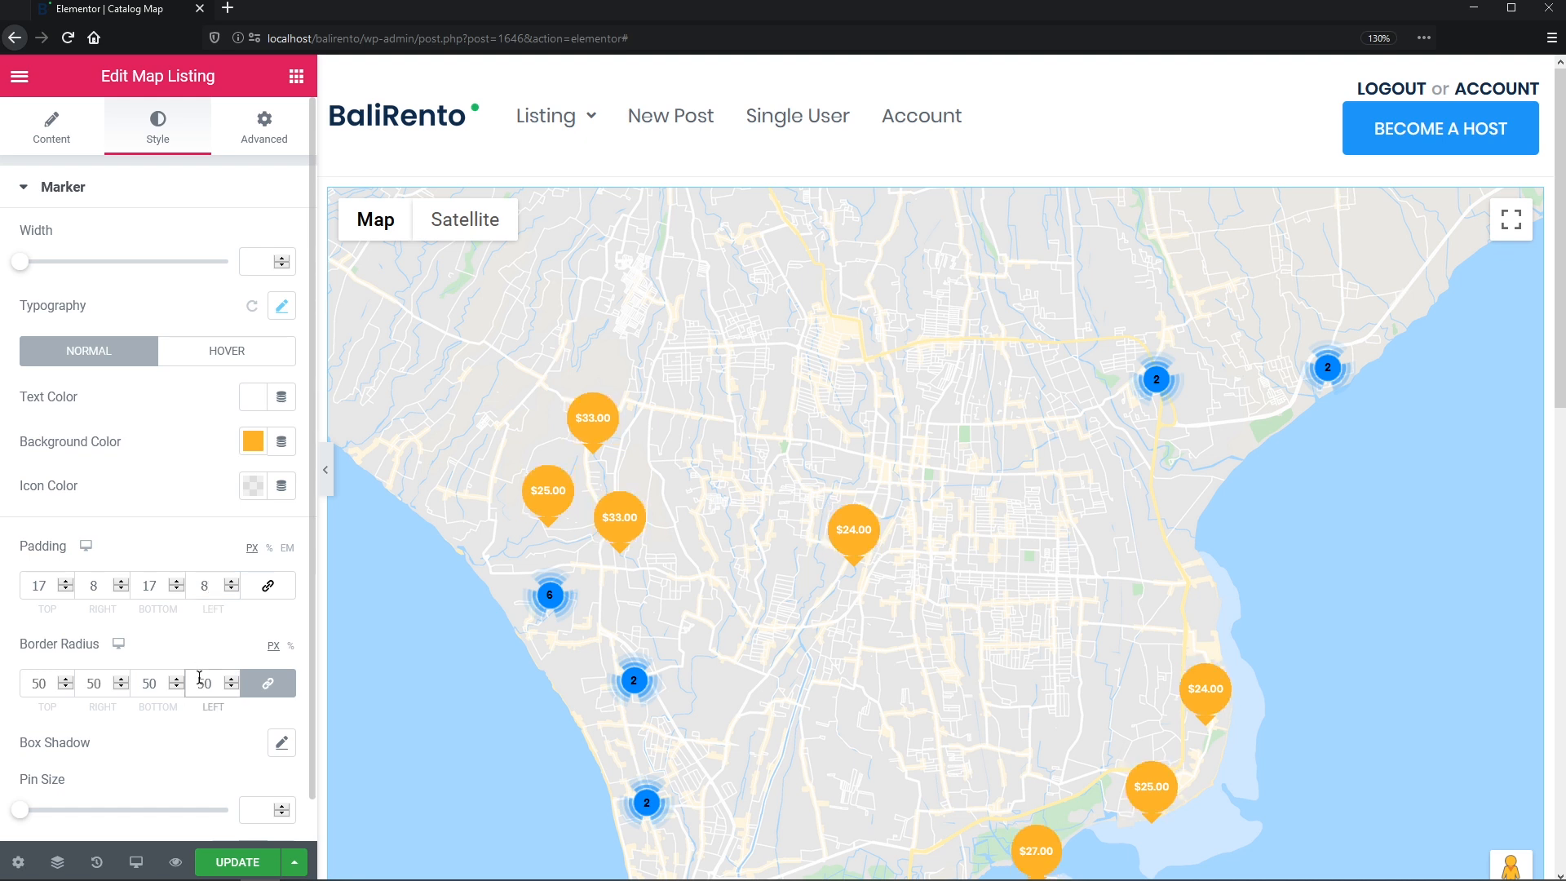
left_click(254, 806)
type("0")
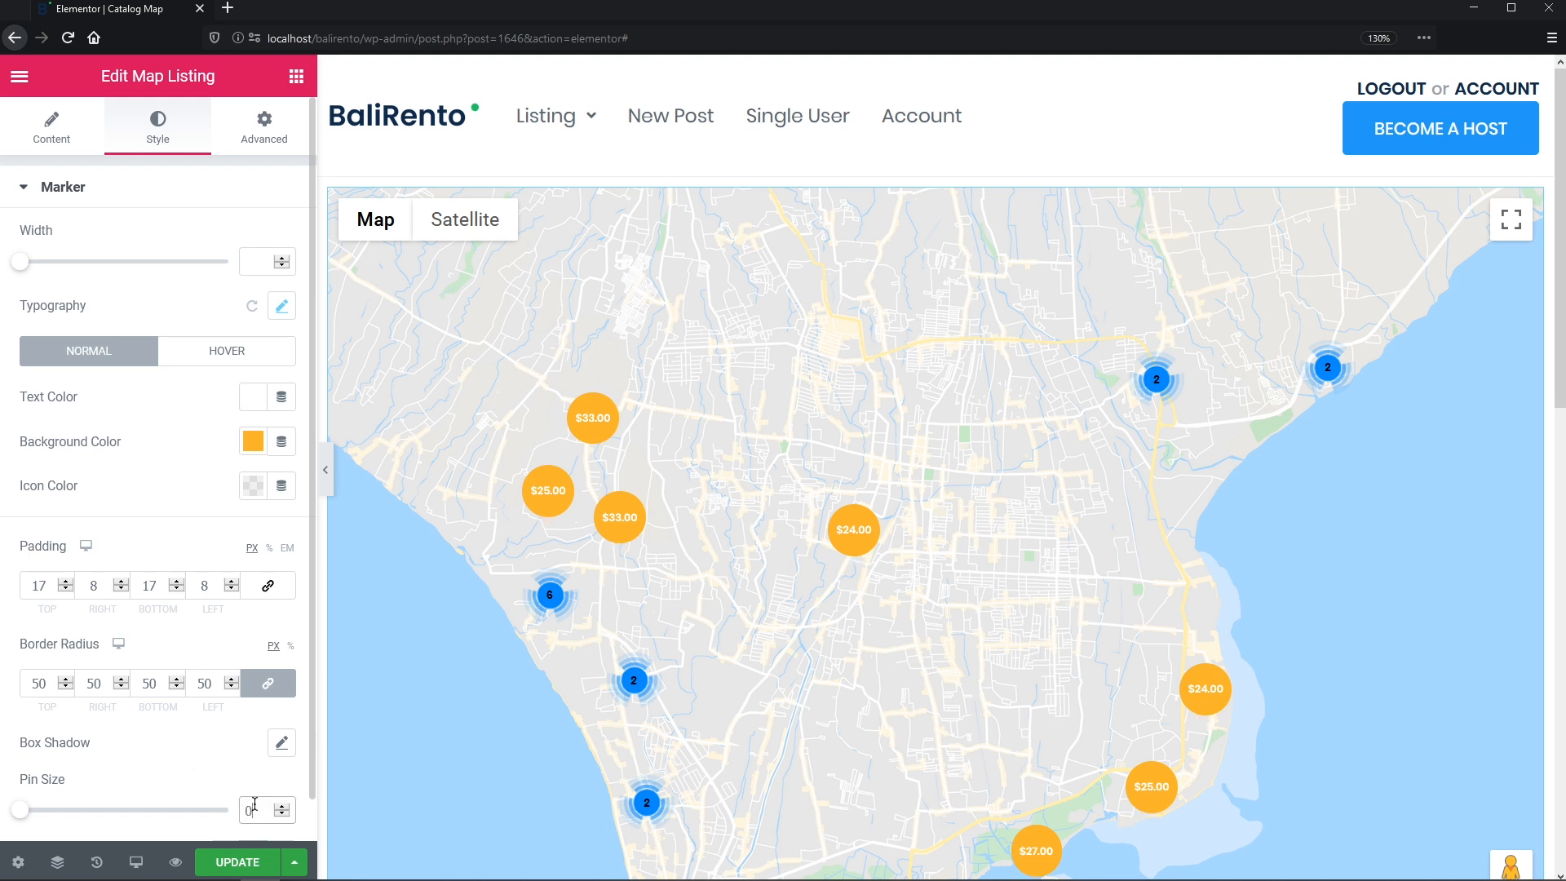
- Add a faint translucent orange box shadow with blur 0 and spread 12
left_click(275, 752)
scroll(274, 756, "down", 3)
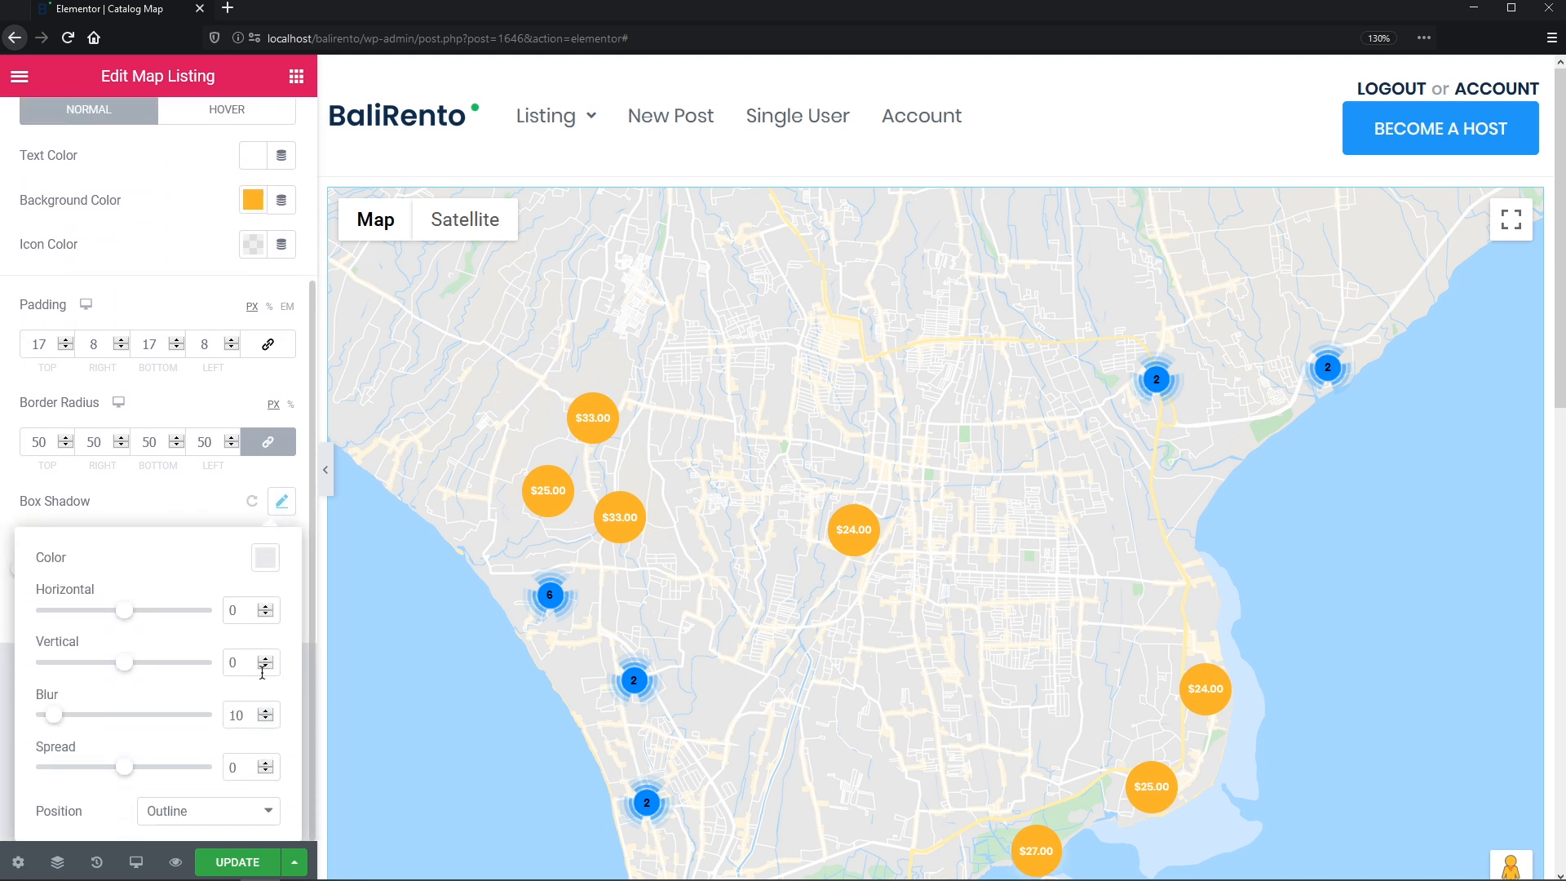
left_click(265, 558)
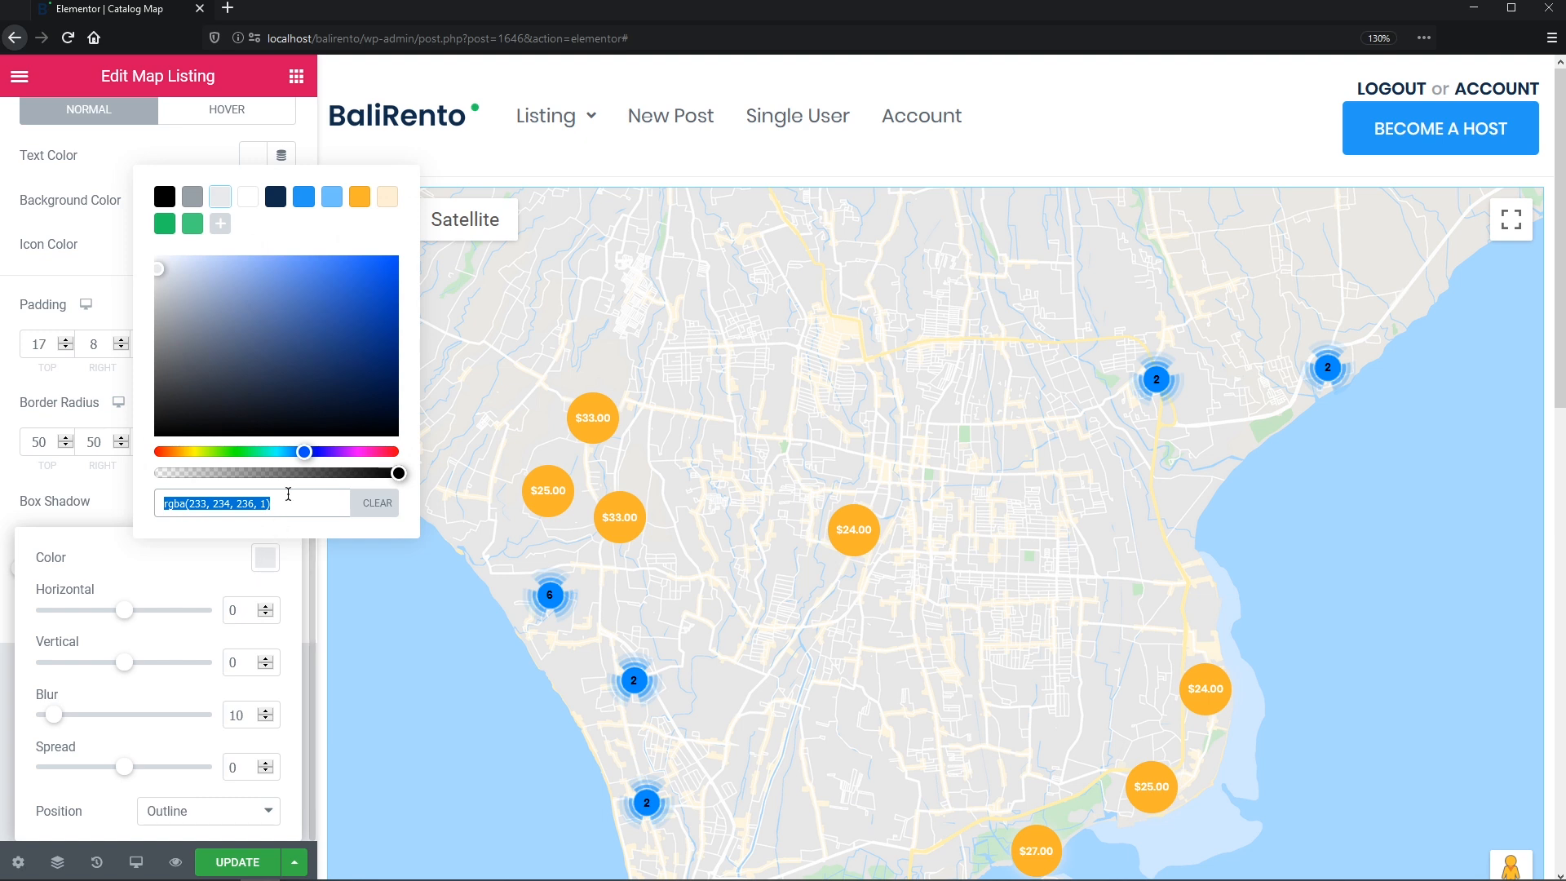
left_click(391, 204)
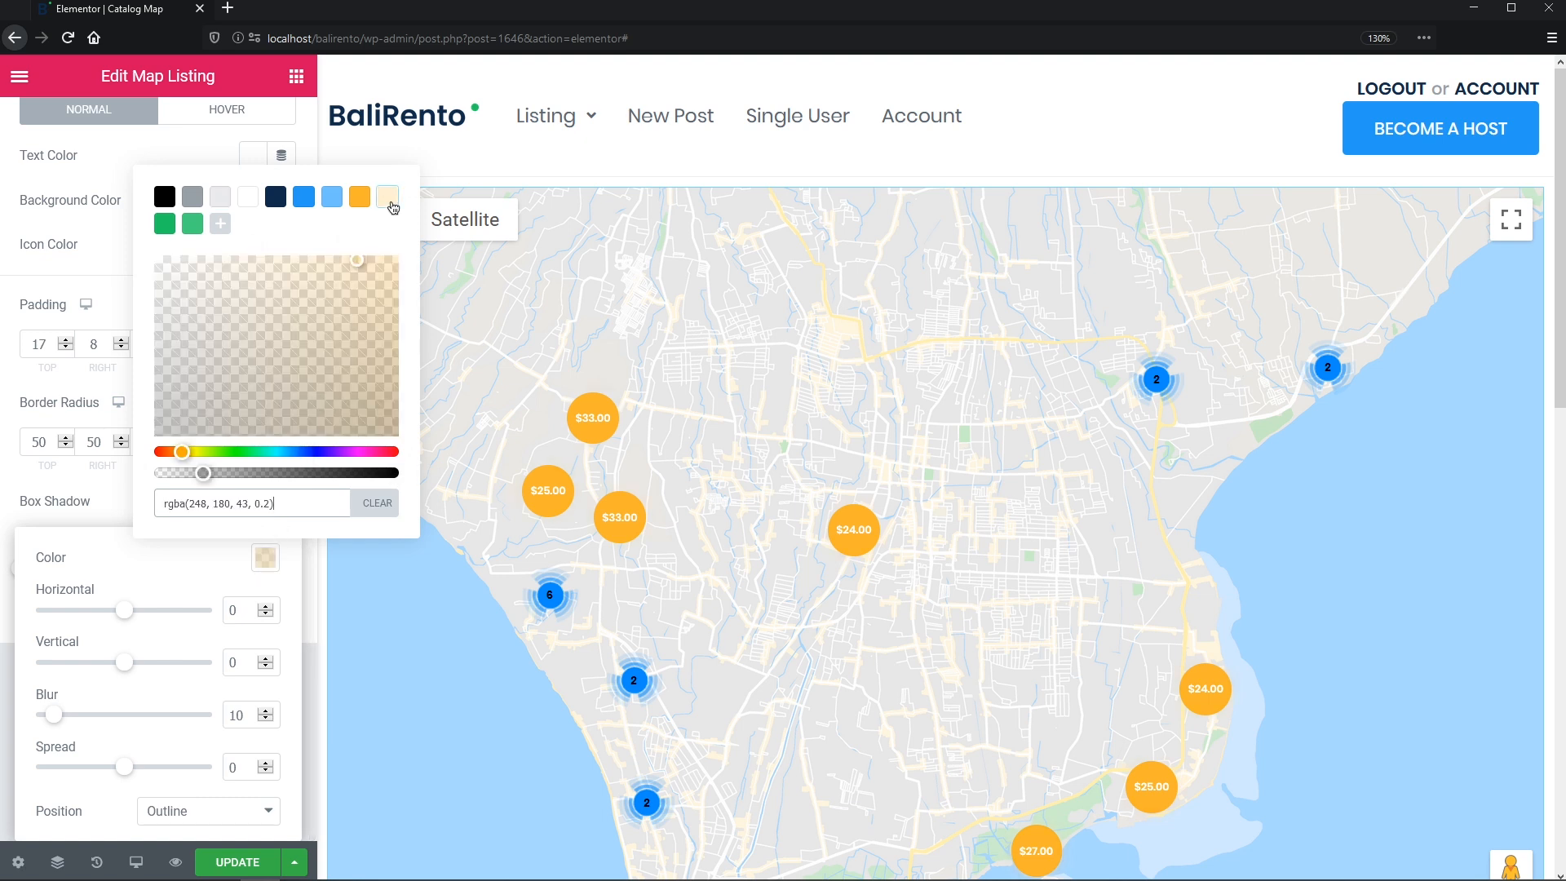
double_click(238, 715)
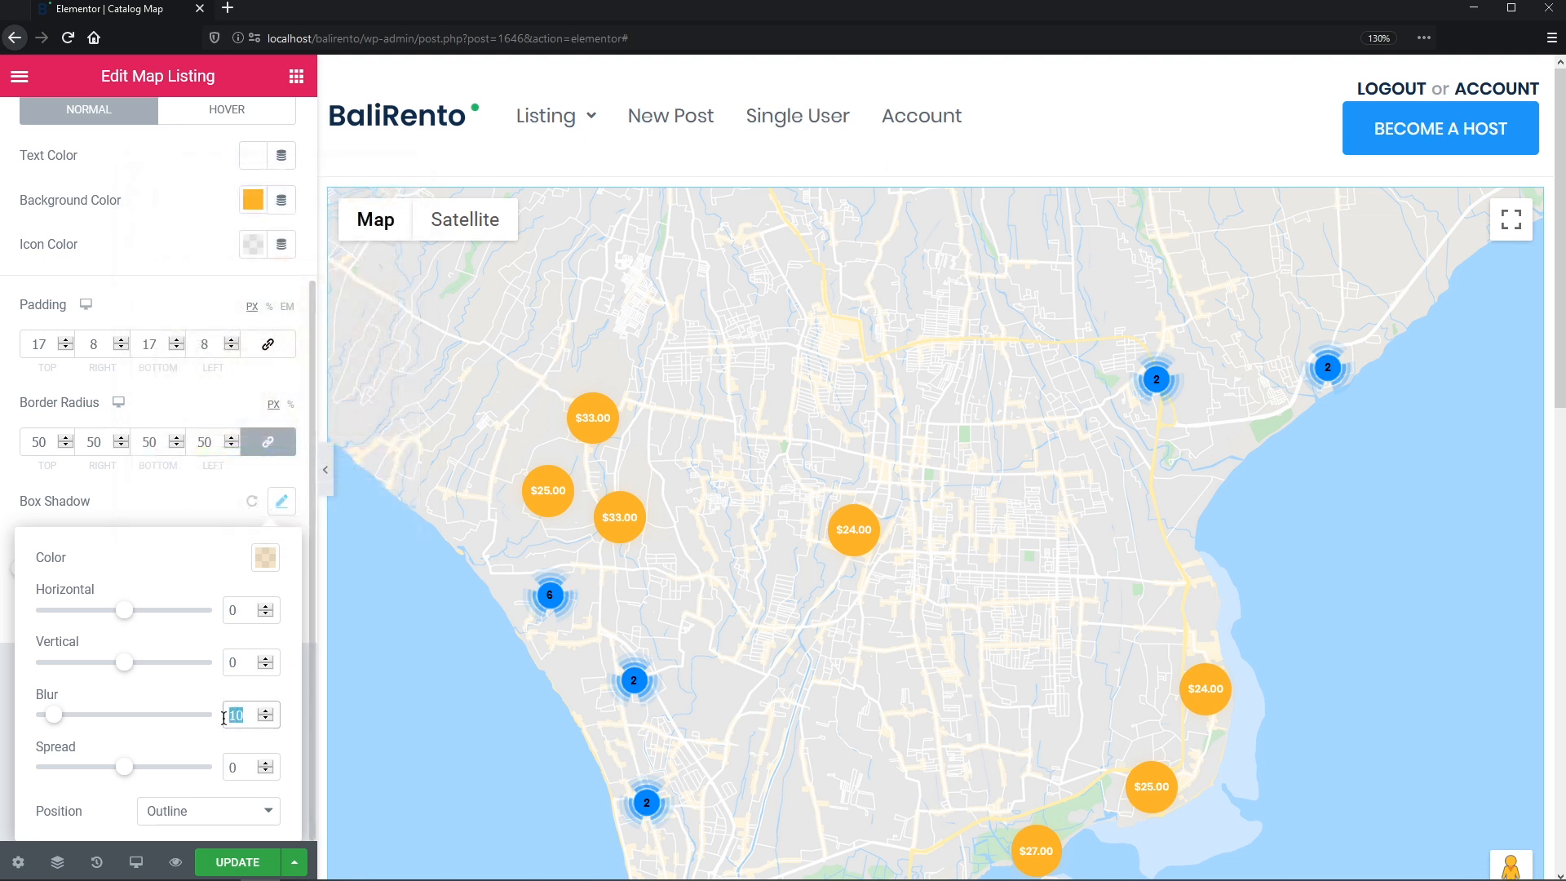
type("0")
double_click(231, 767)
type("12")
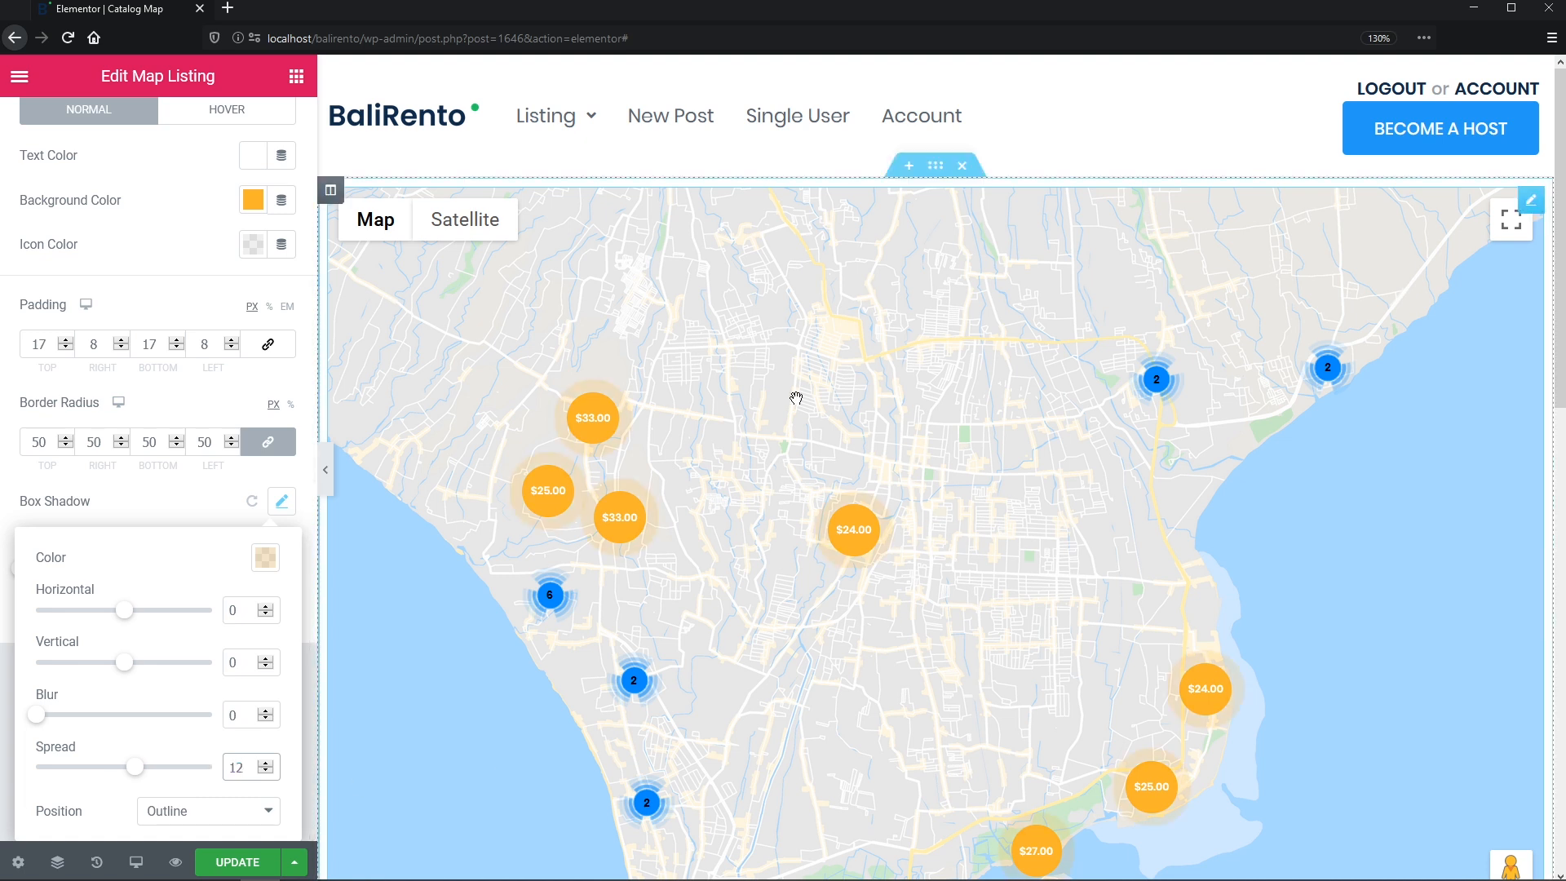
left_click(700, 565)
scroll(106, 150, "up", 3)
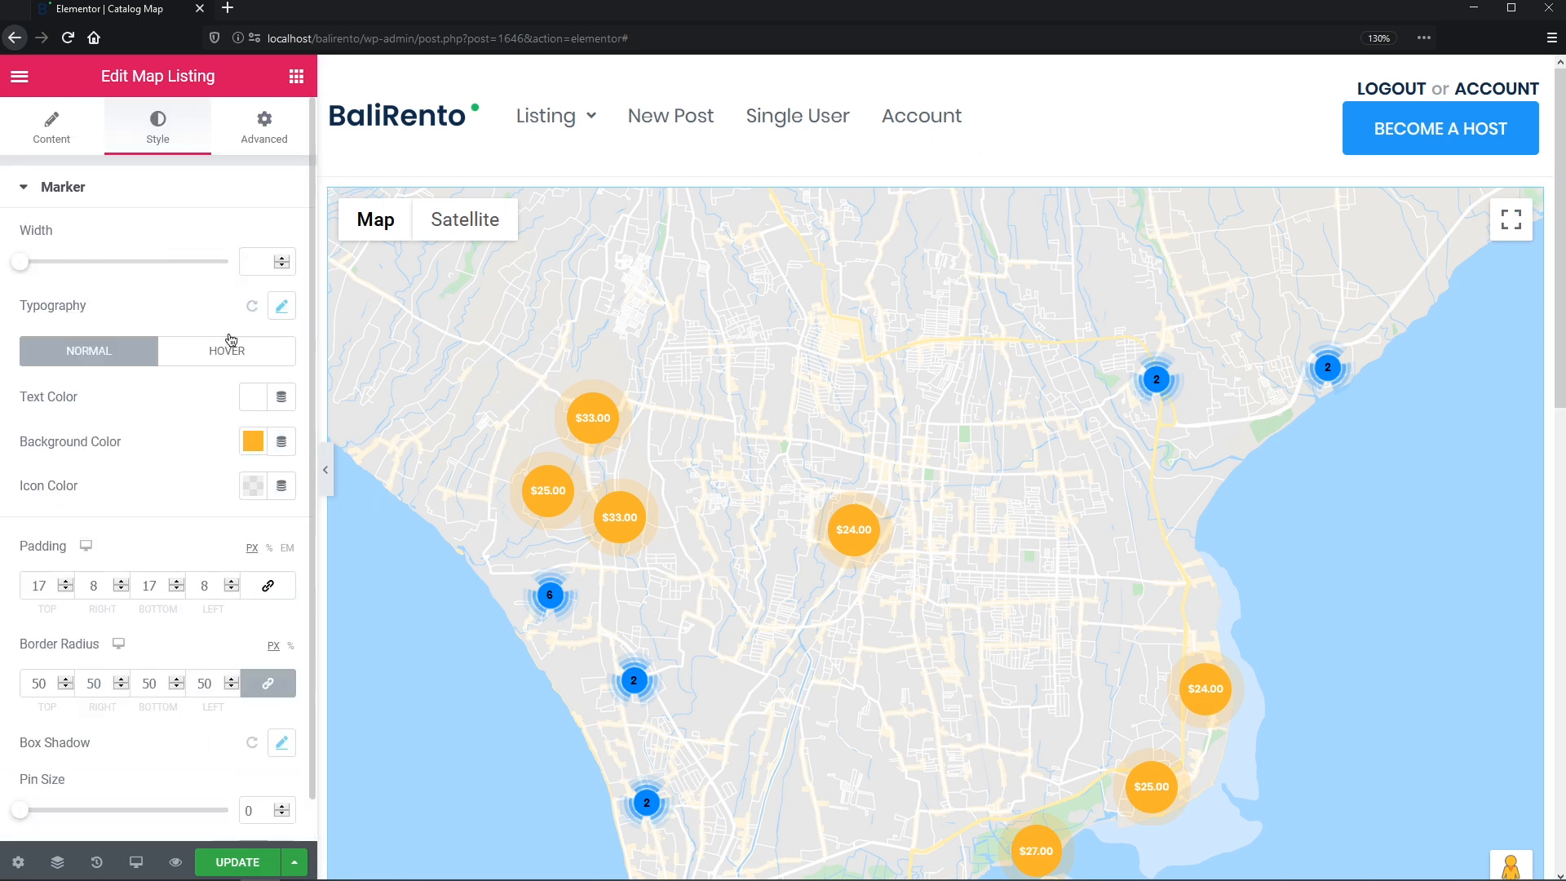
left_click(55, 133)
- Save the page and reload the Elementor editor
left_click(57, 187)
left_click(52, 295)
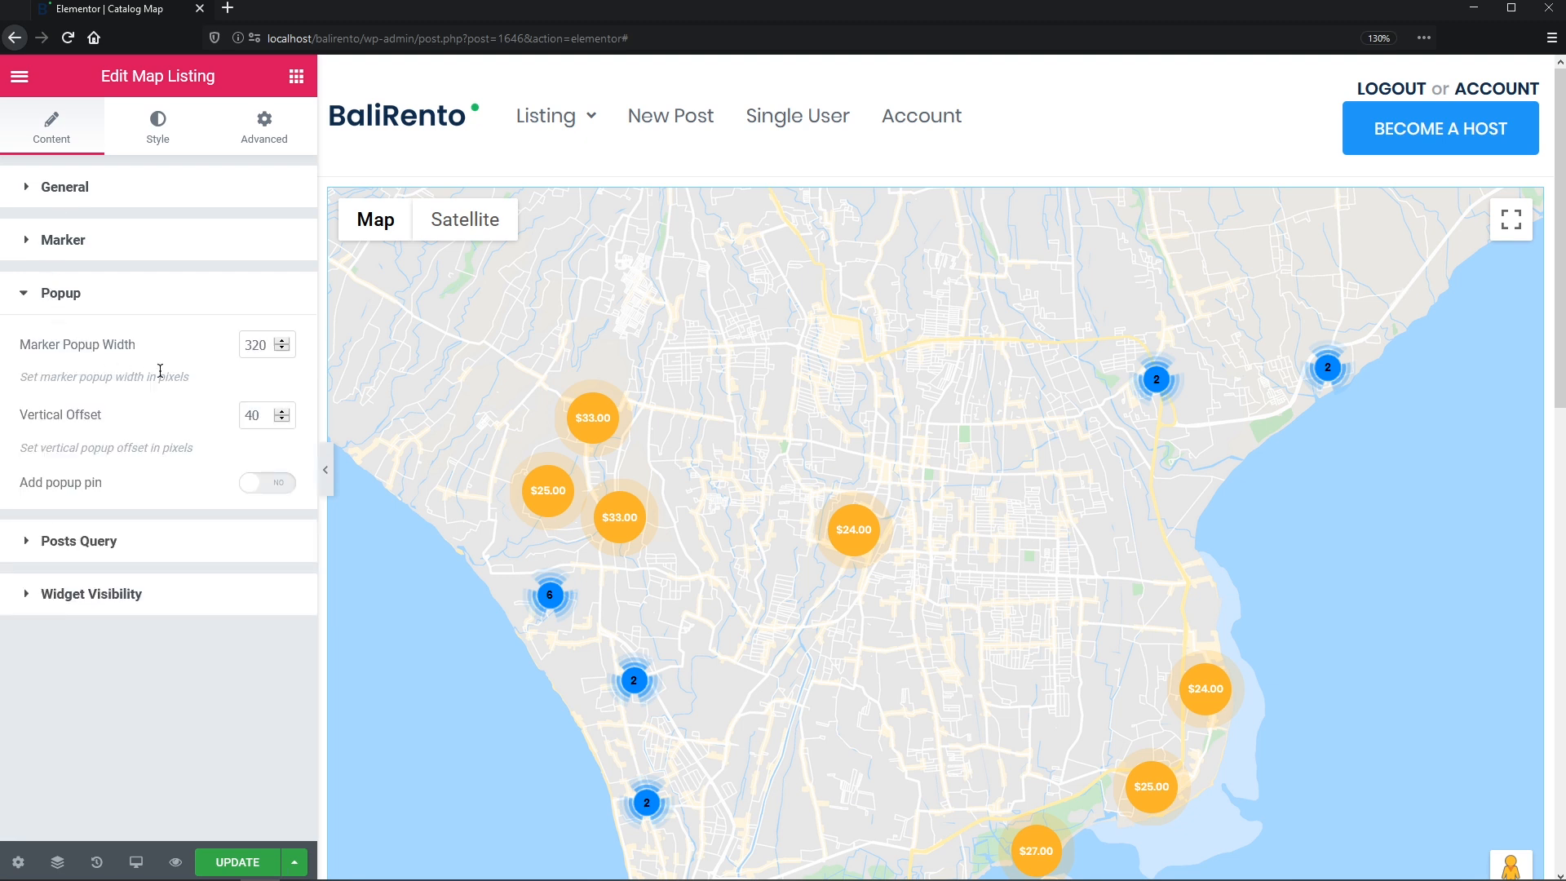
left_click(258, 862)
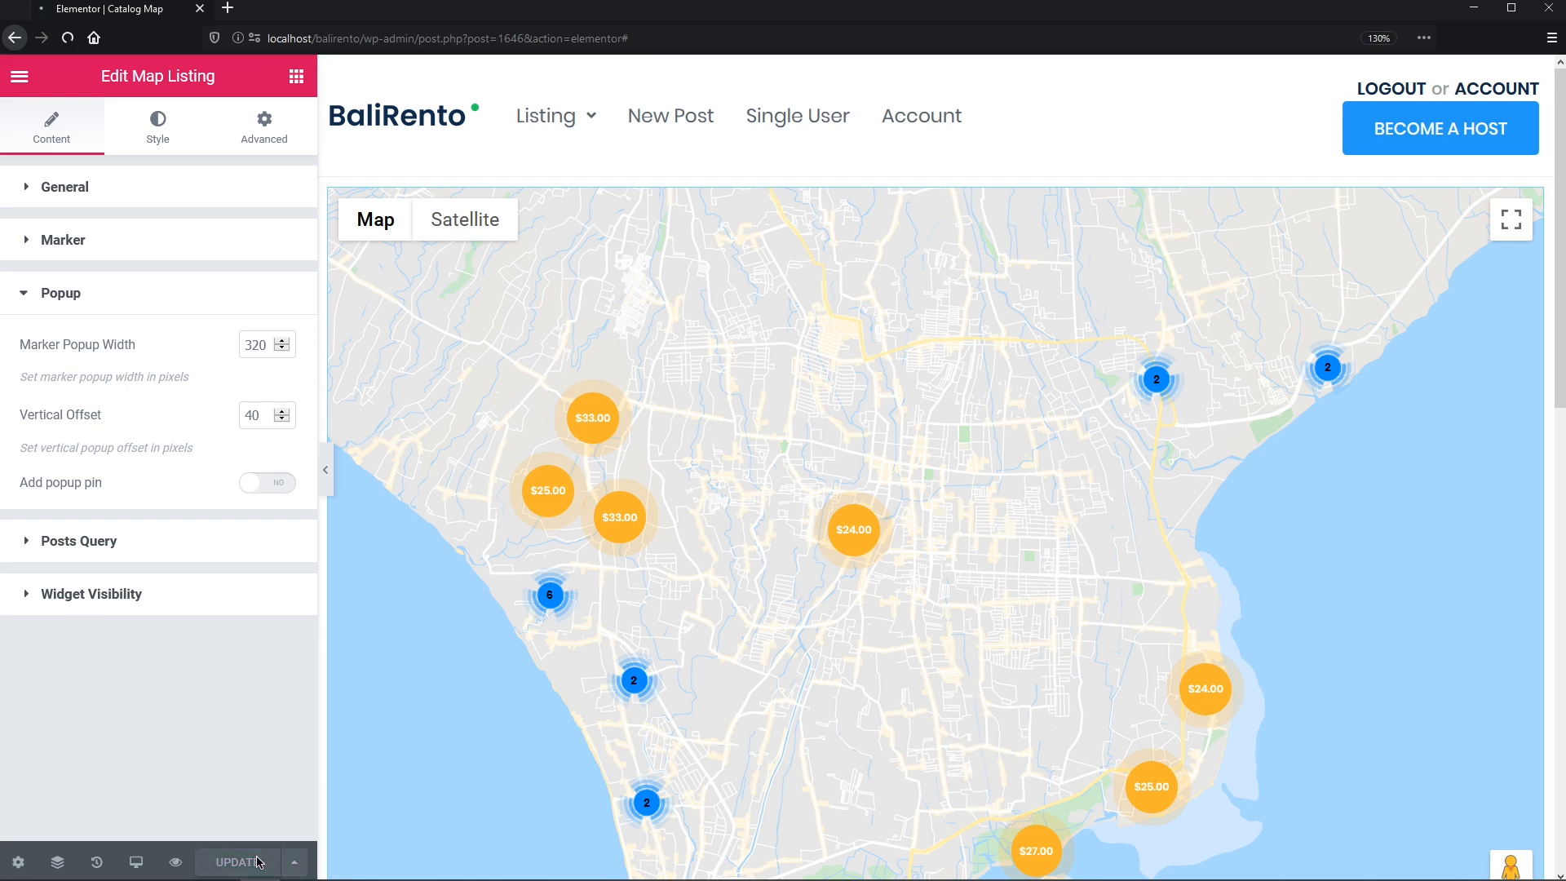
key("F5")
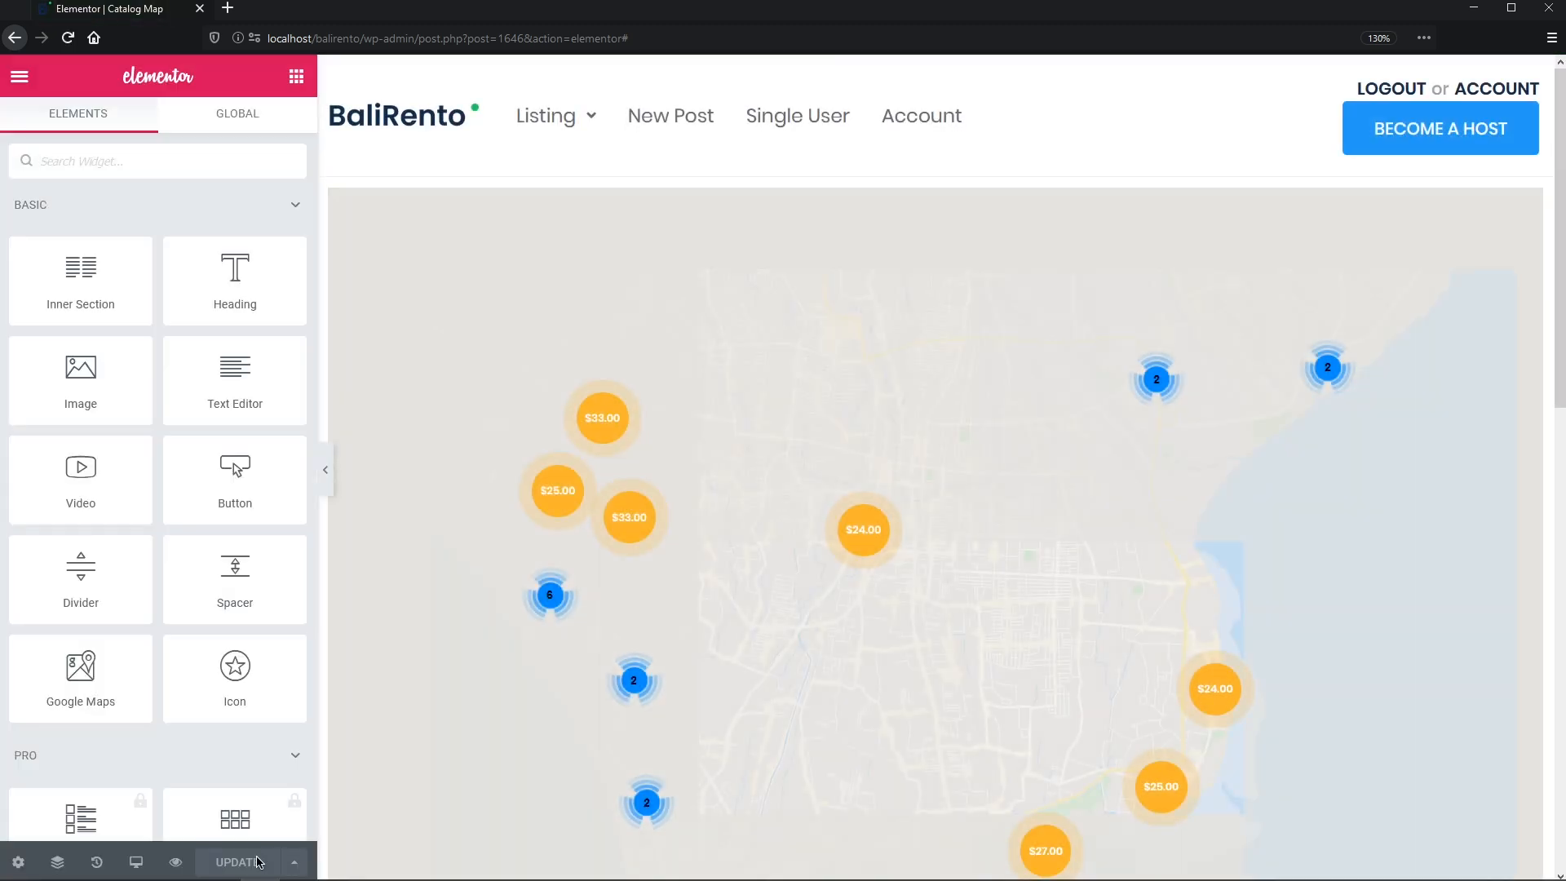
- Set the marker popup width to 230 in the Map Listing popup settings
left_click(424, 762)
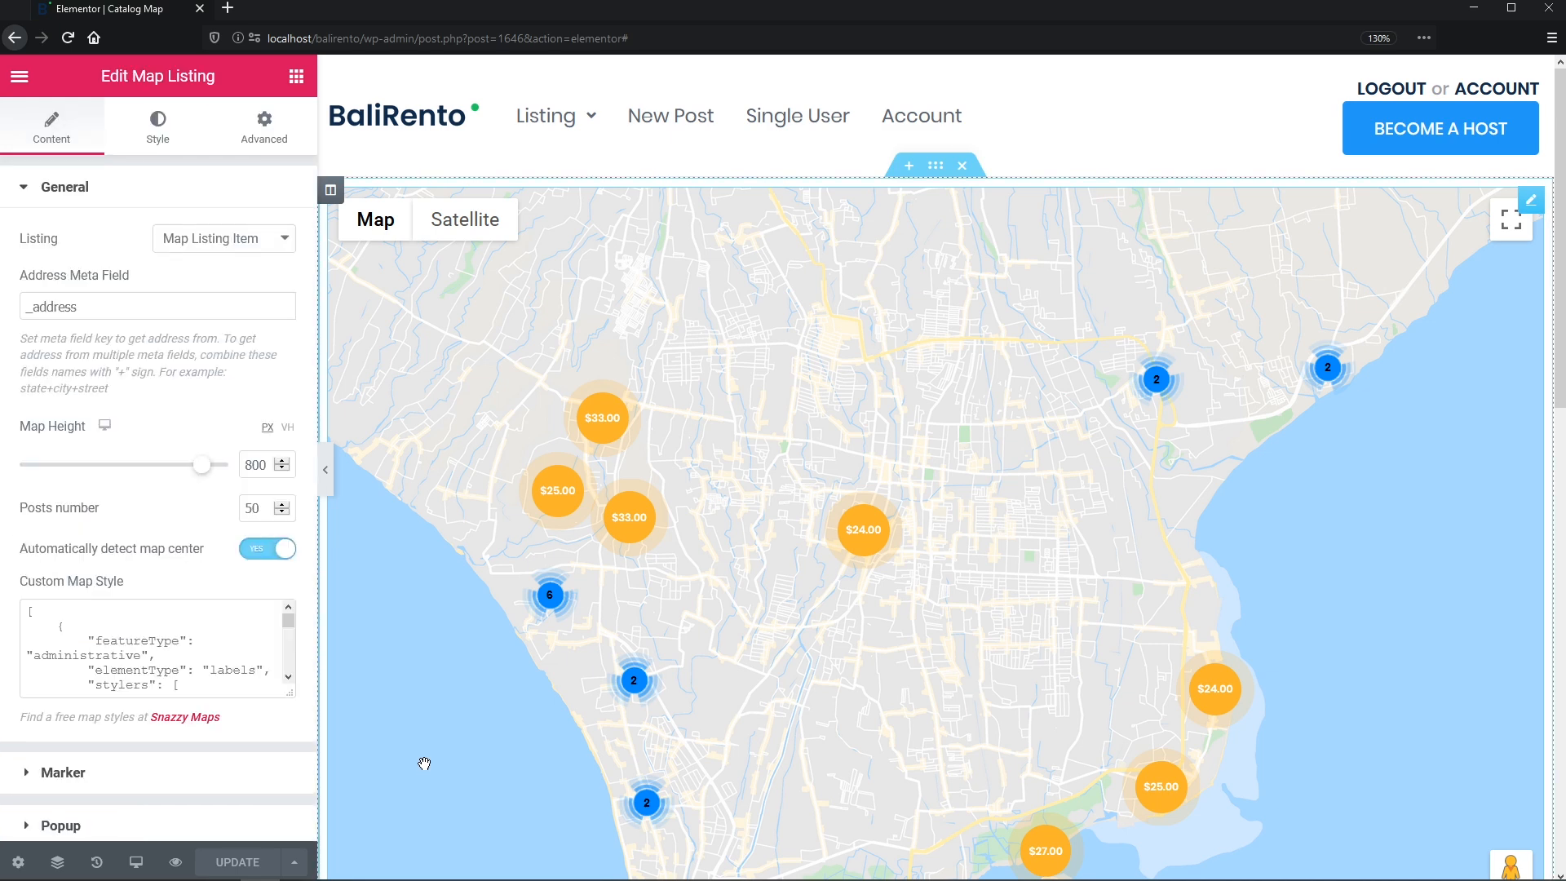
left_click(248, 825)
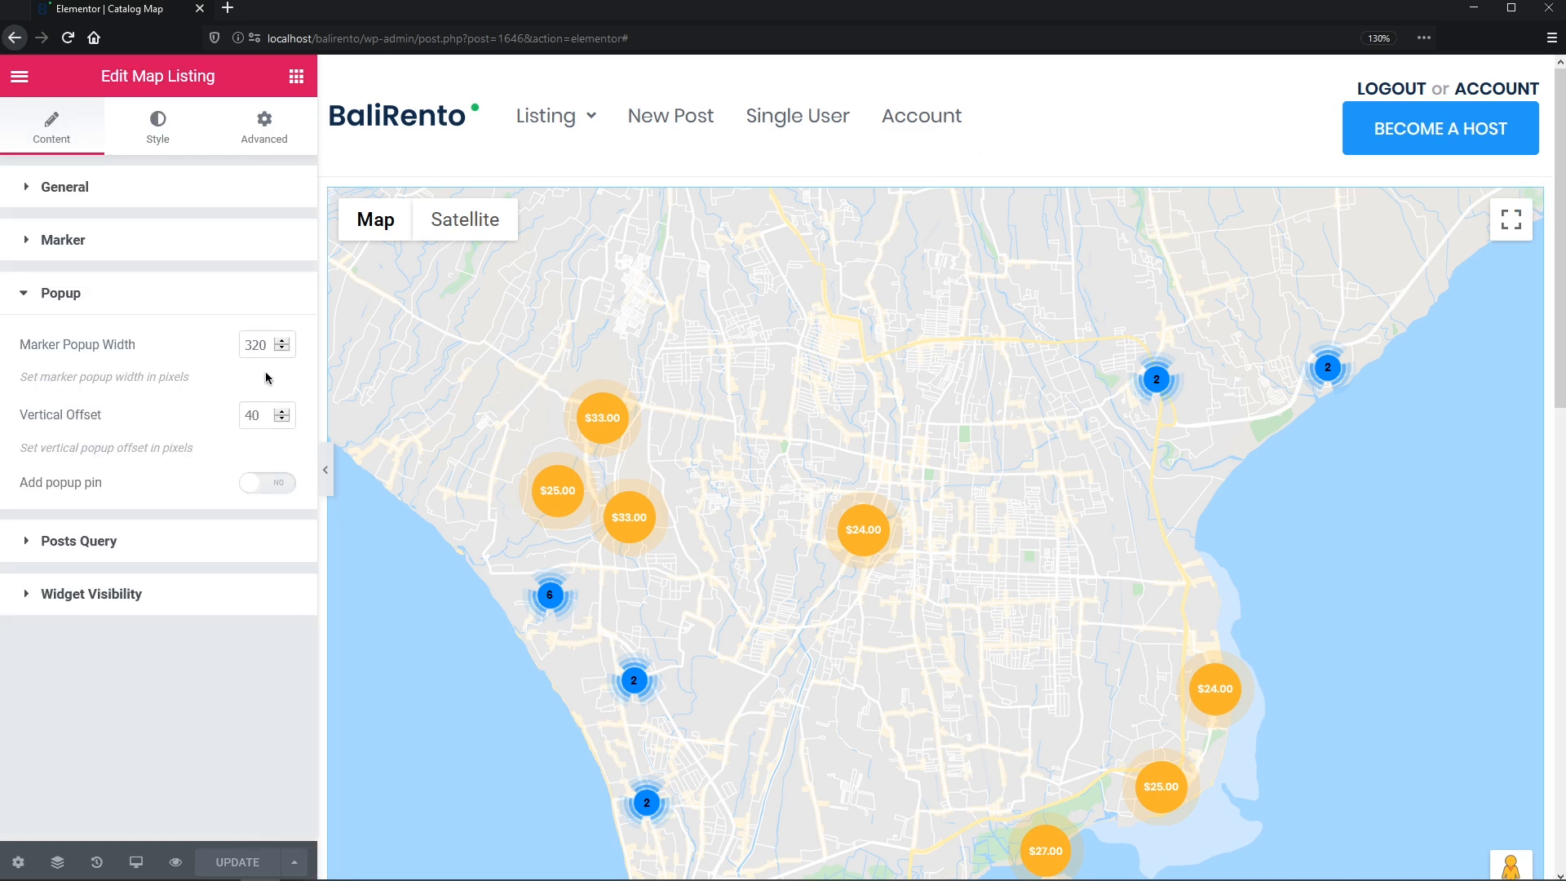
left_click_drag(269, 346, 245, 346)
type("230")
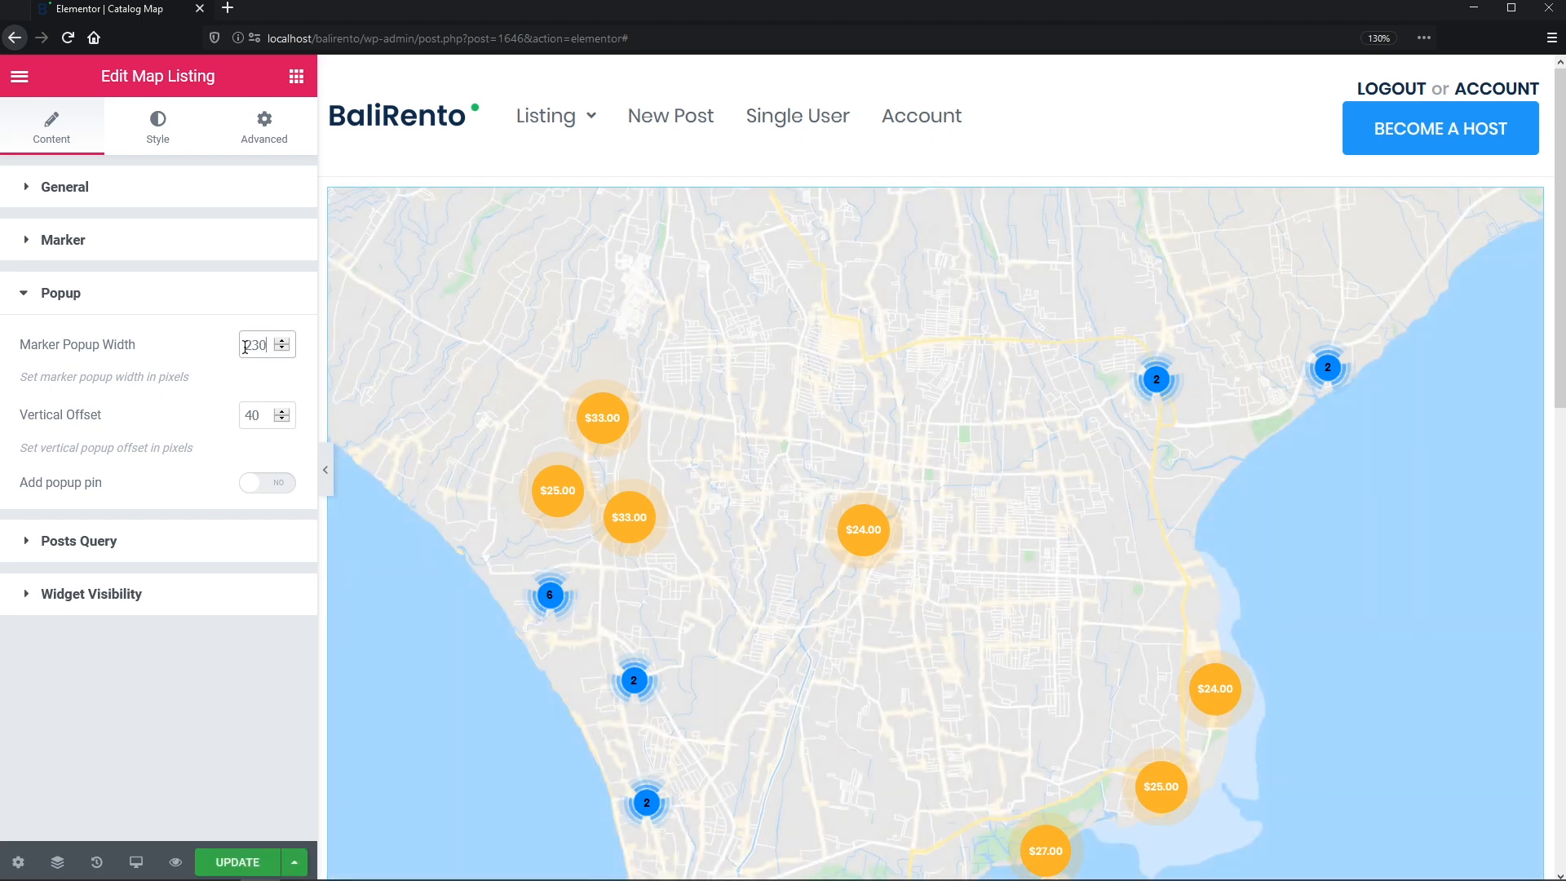
left_click(260, 410)
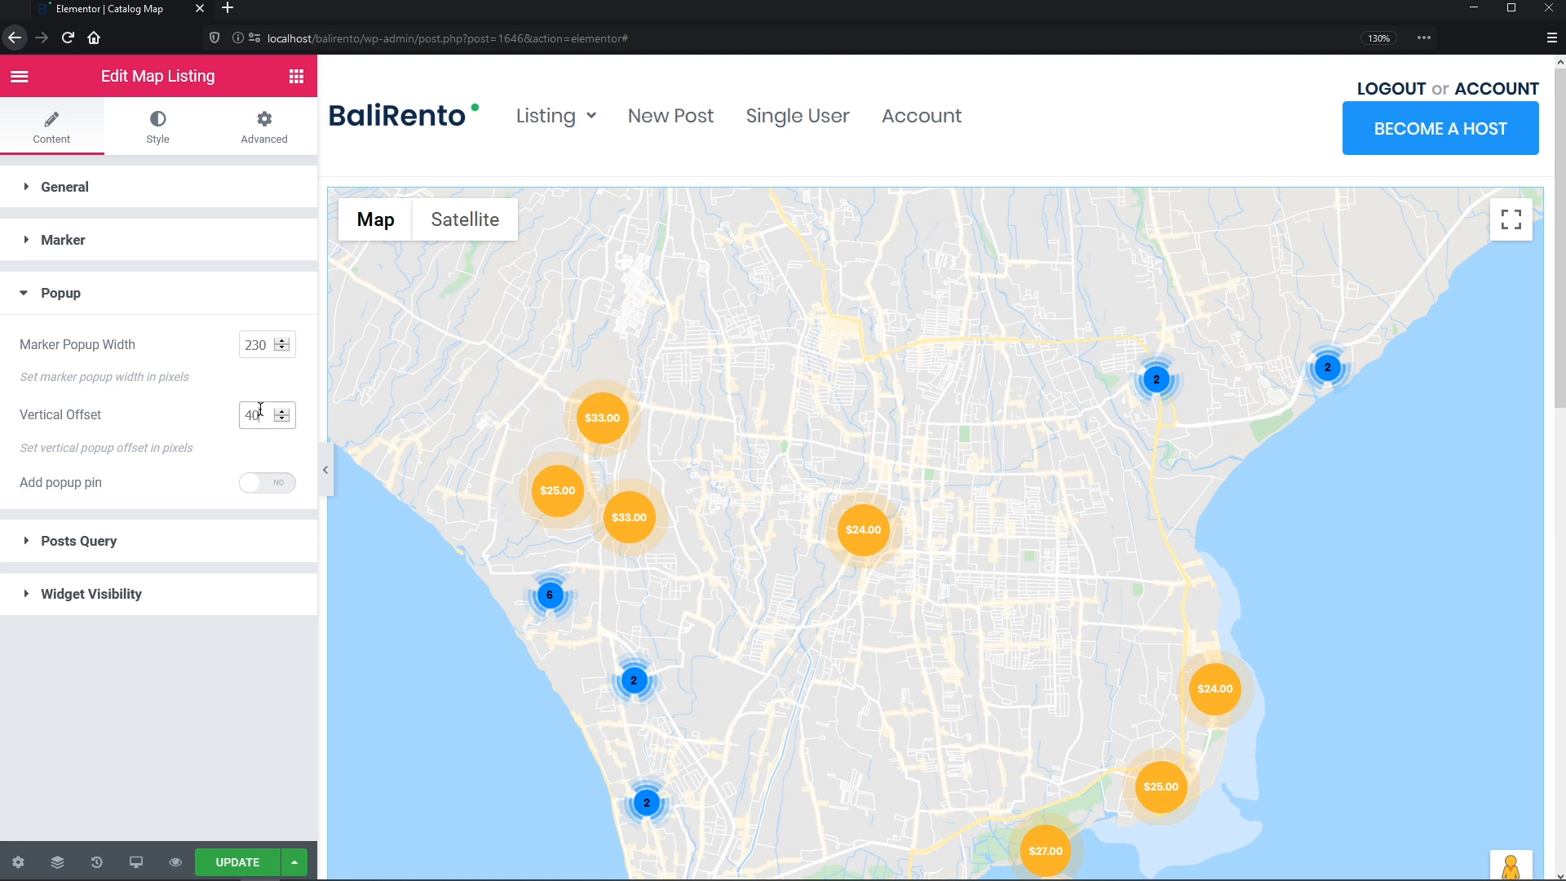
- Try the popup pin, switch it back off, and check the $24, $25 and $33 popups
left_click(281, 487)
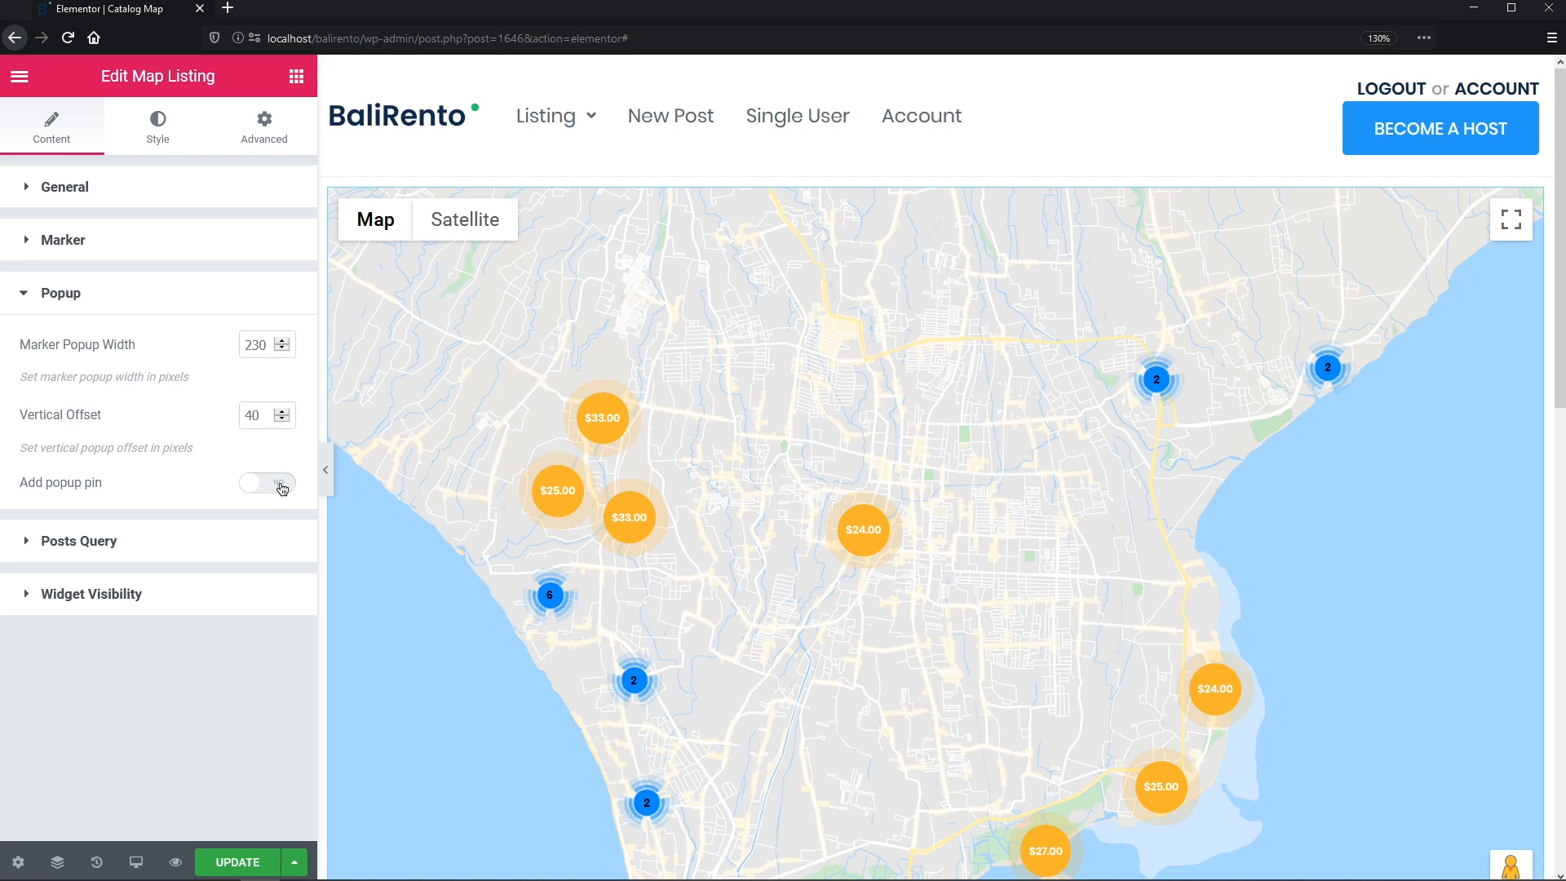
left_click(620, 517)
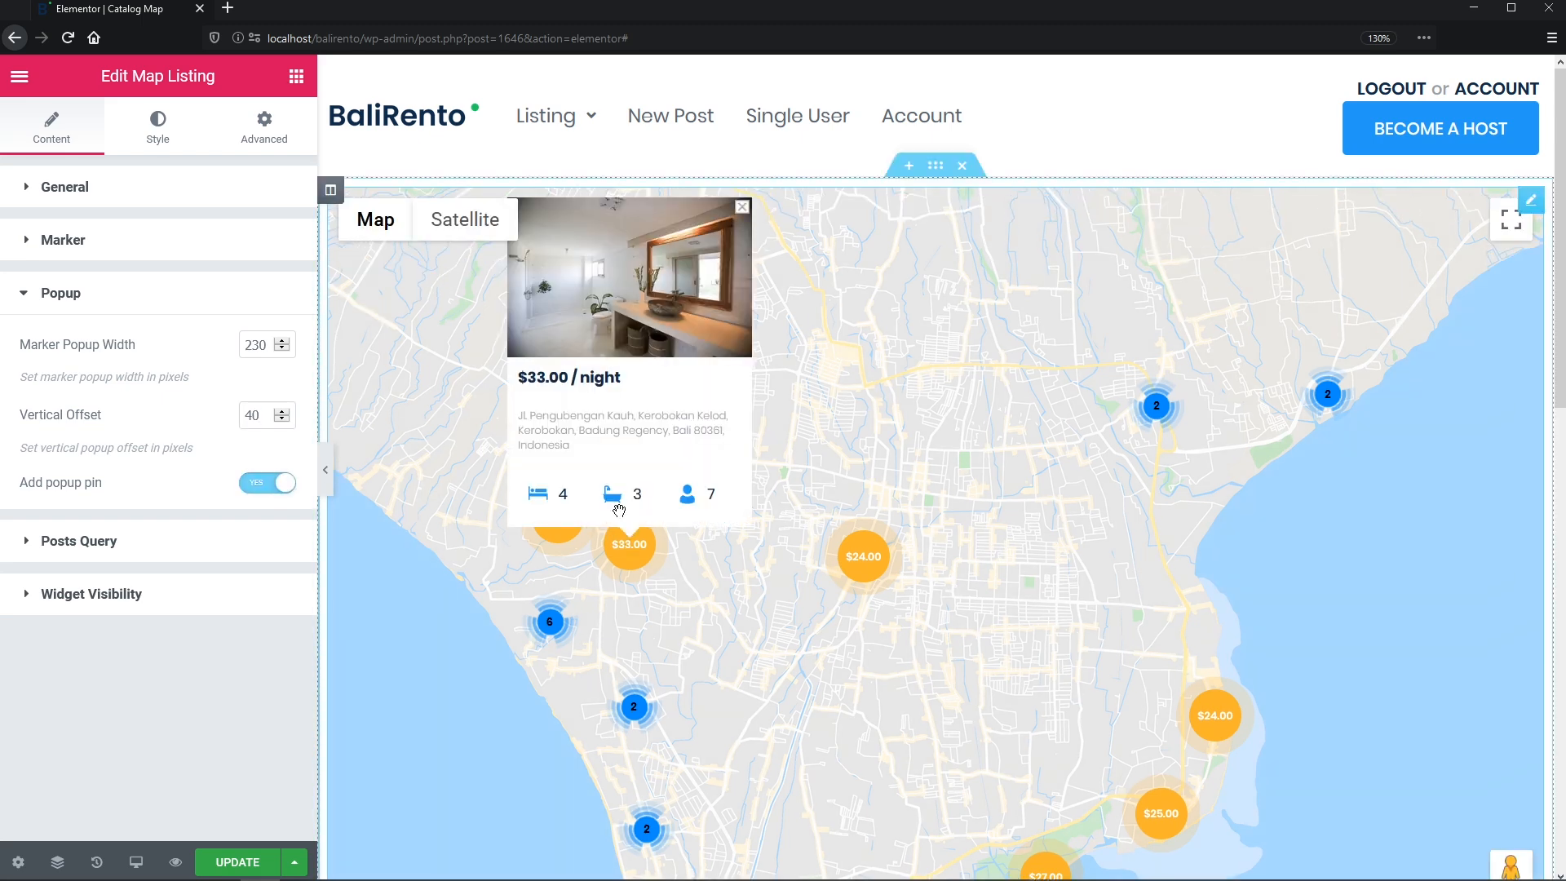
left_click(267, 484)
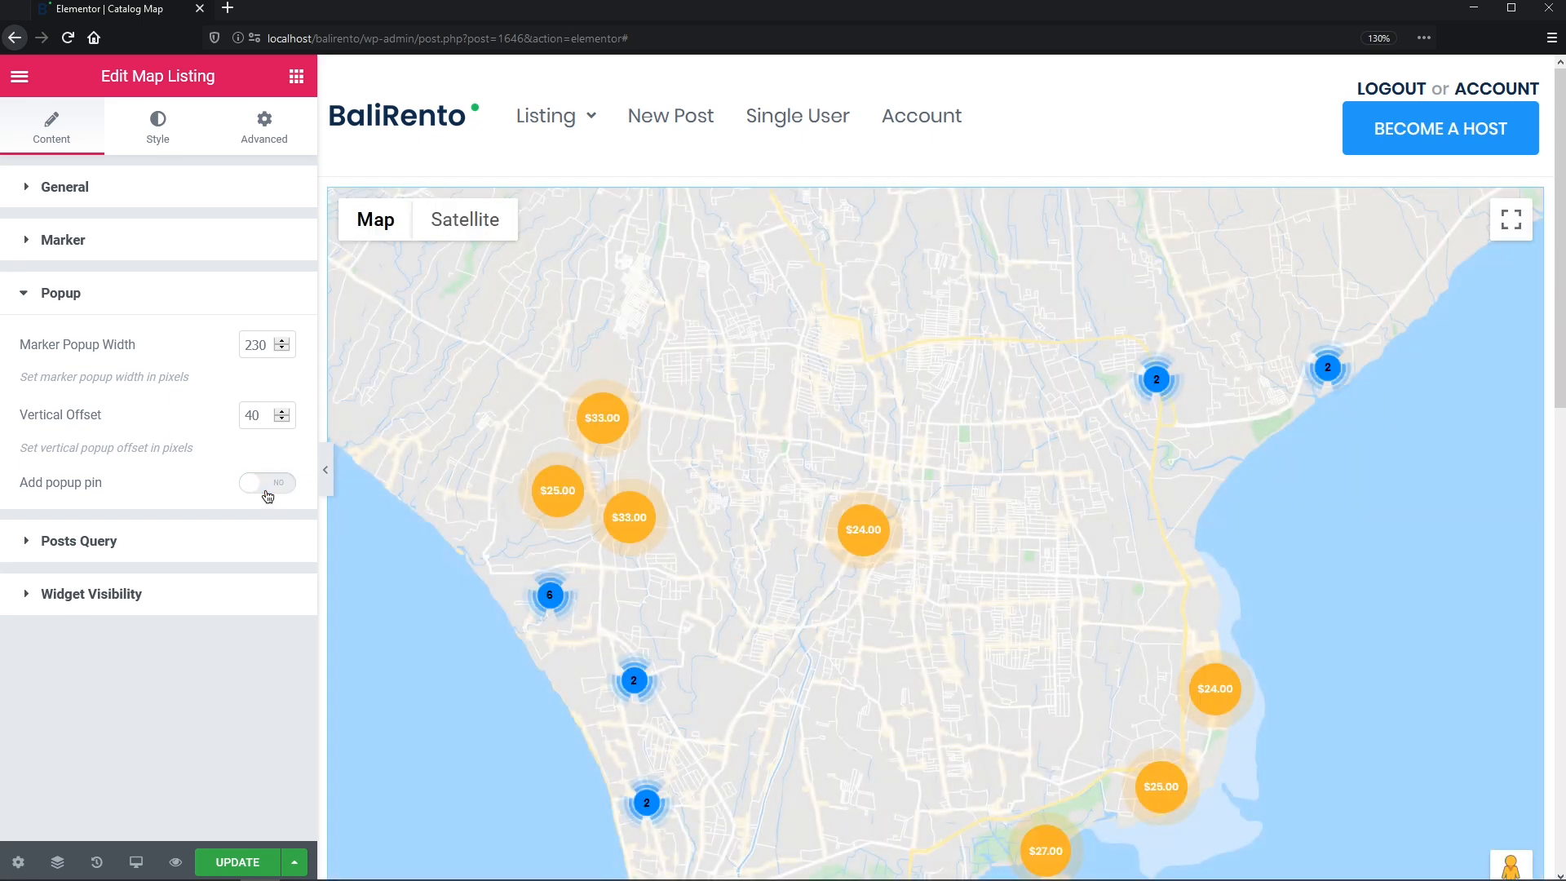
left_click(878, 539)
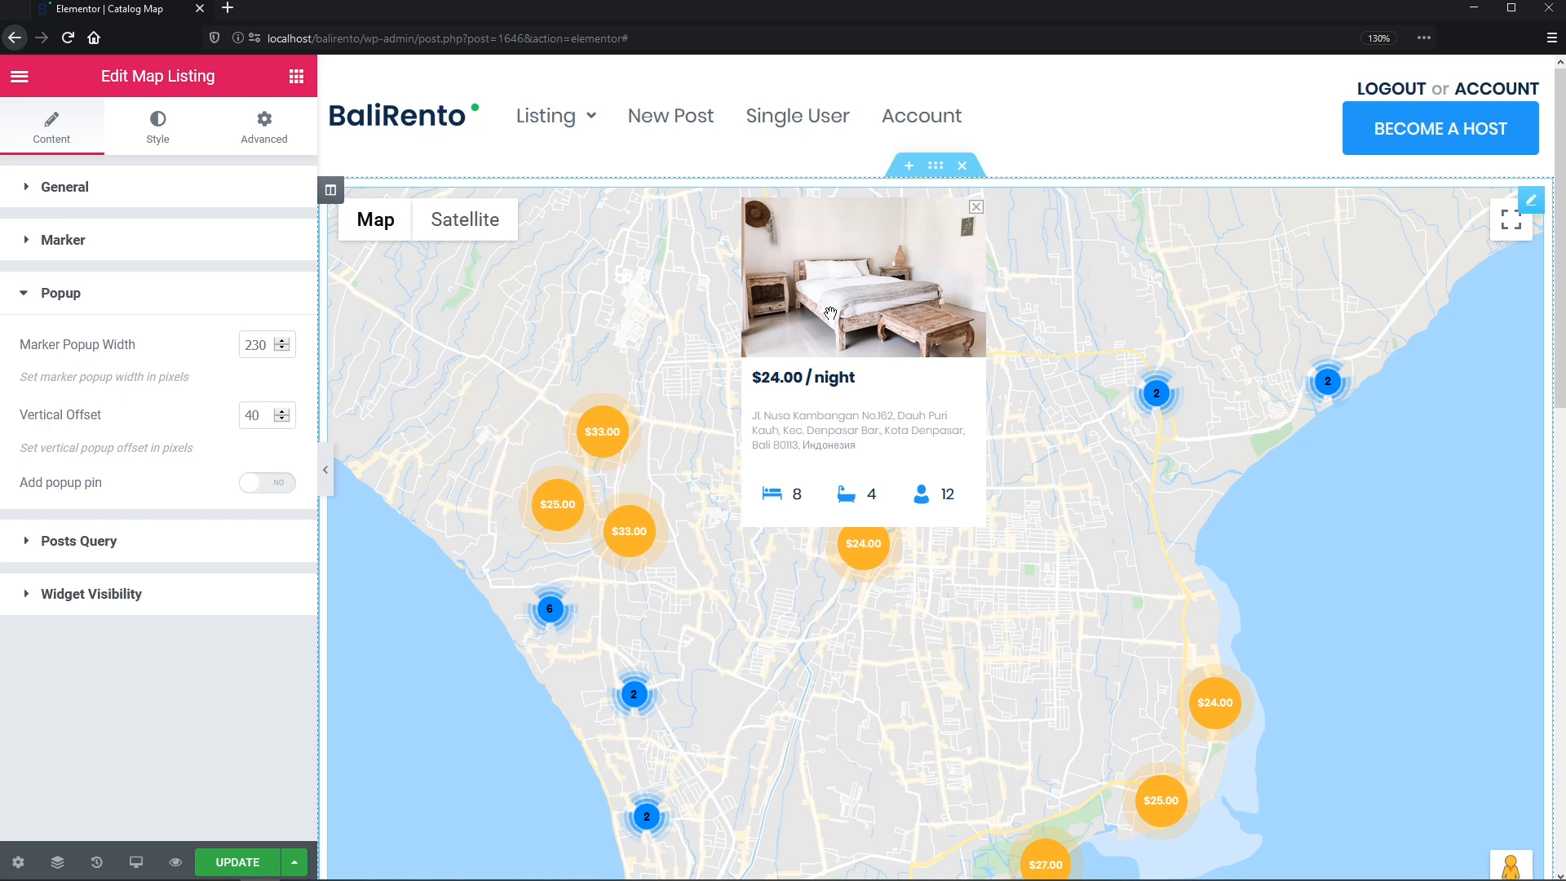
left_click(562, 516)
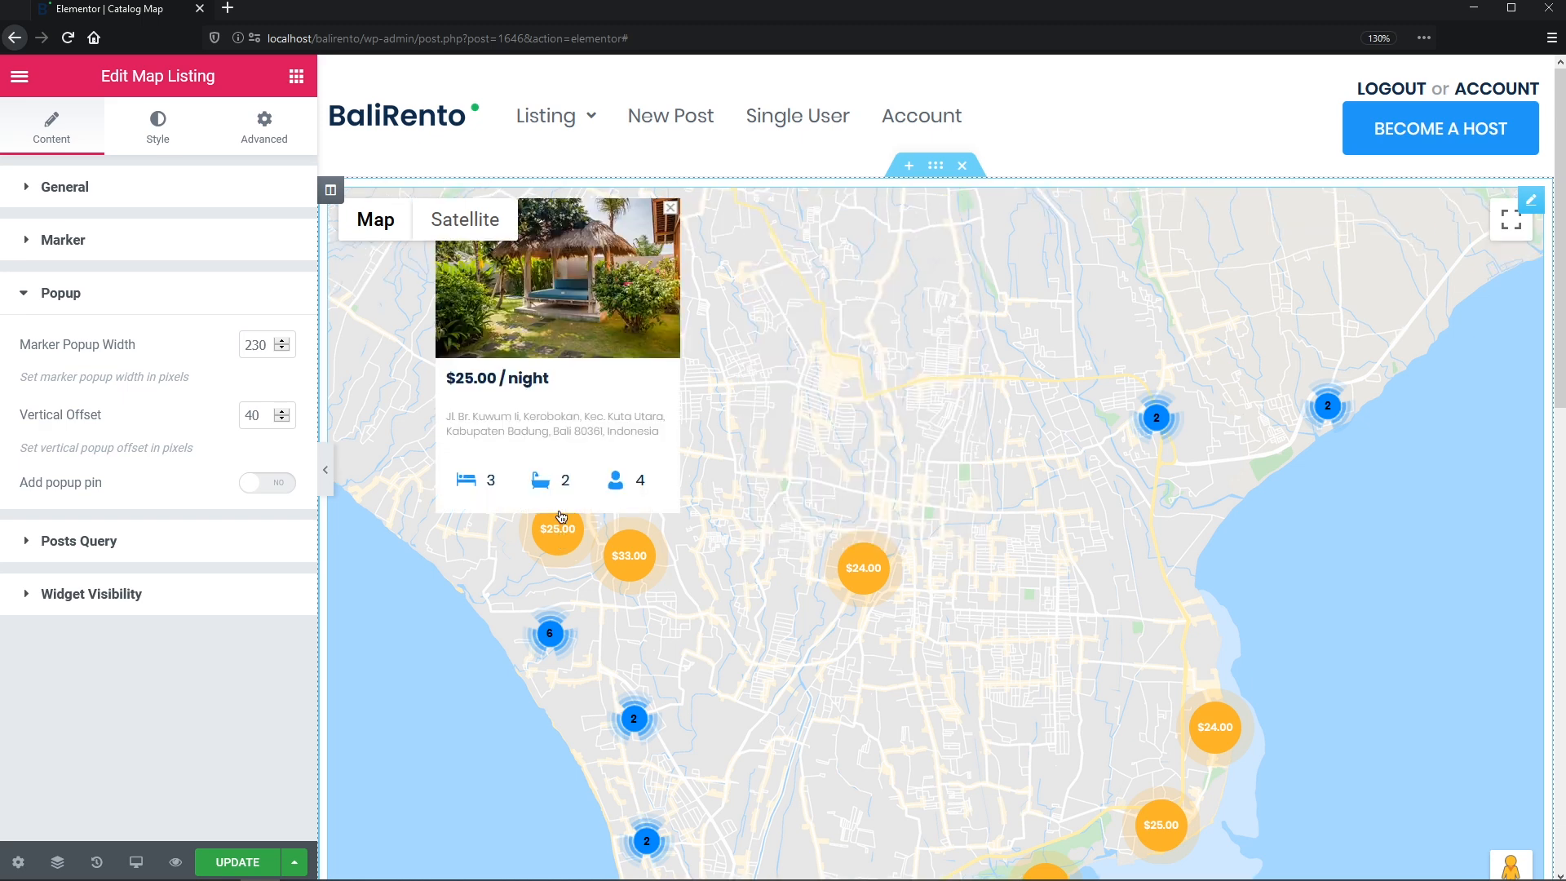
left_click(645, 574)
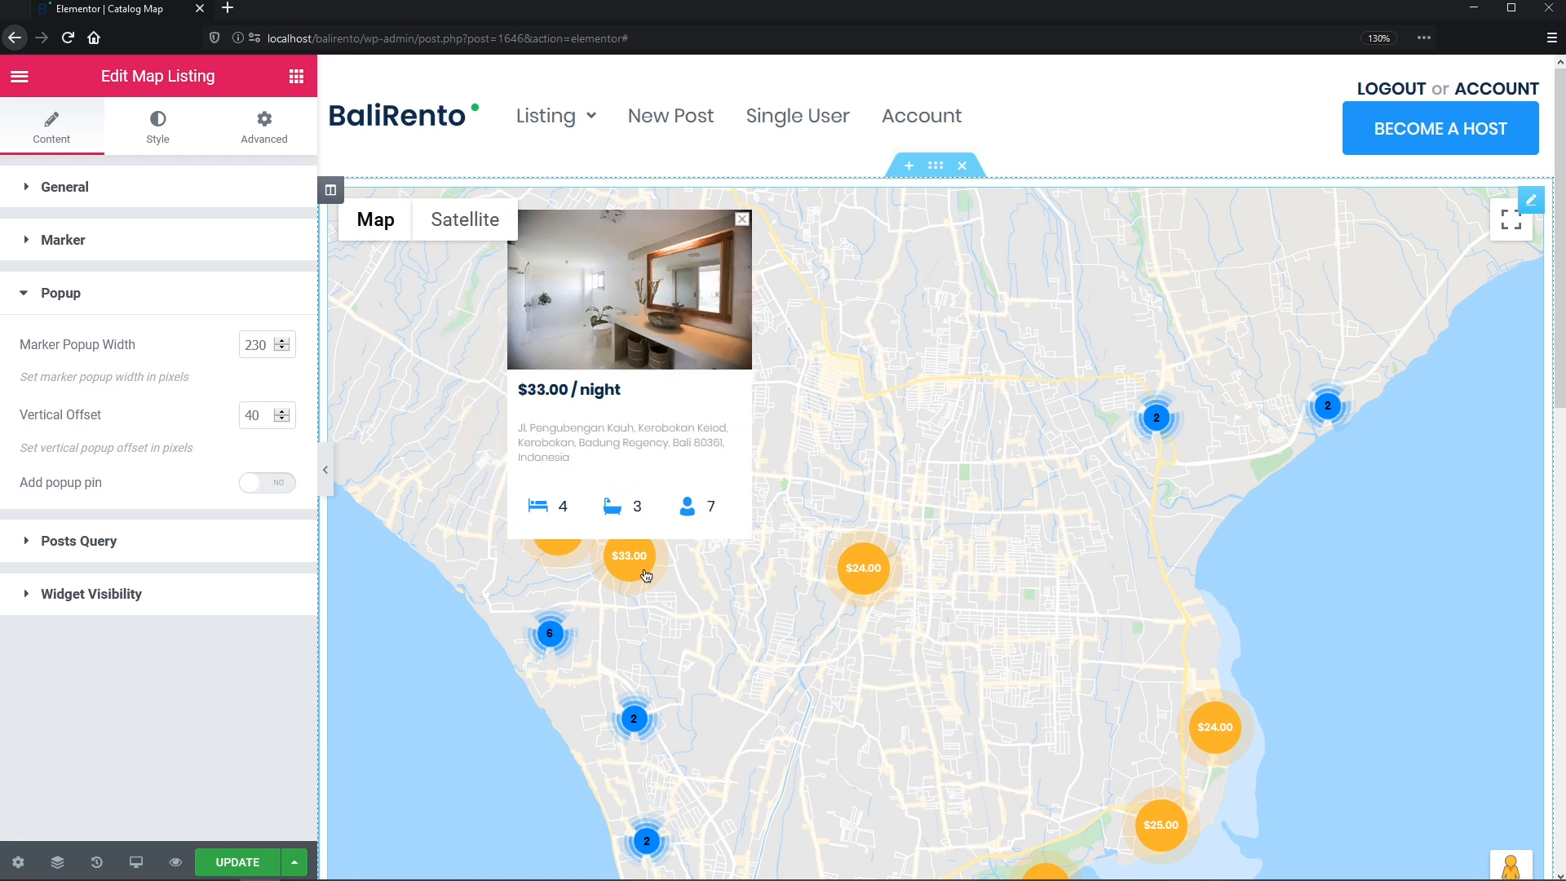
left_click(210, 548)
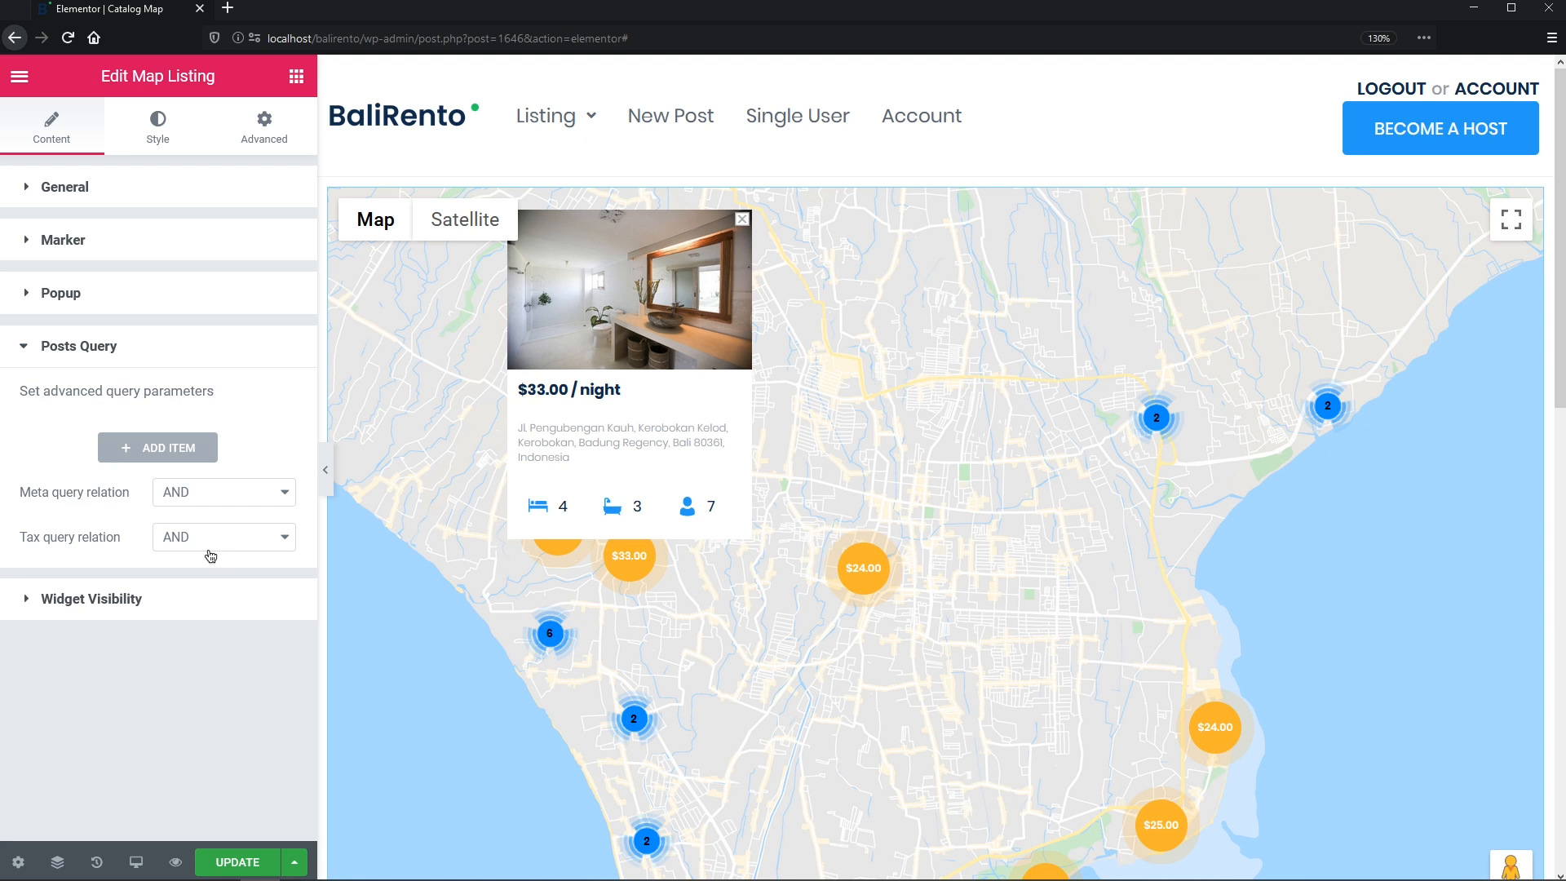
- Add a Posts & Author Parameters item to the map listing's Posts Query
left_click(188, 449)
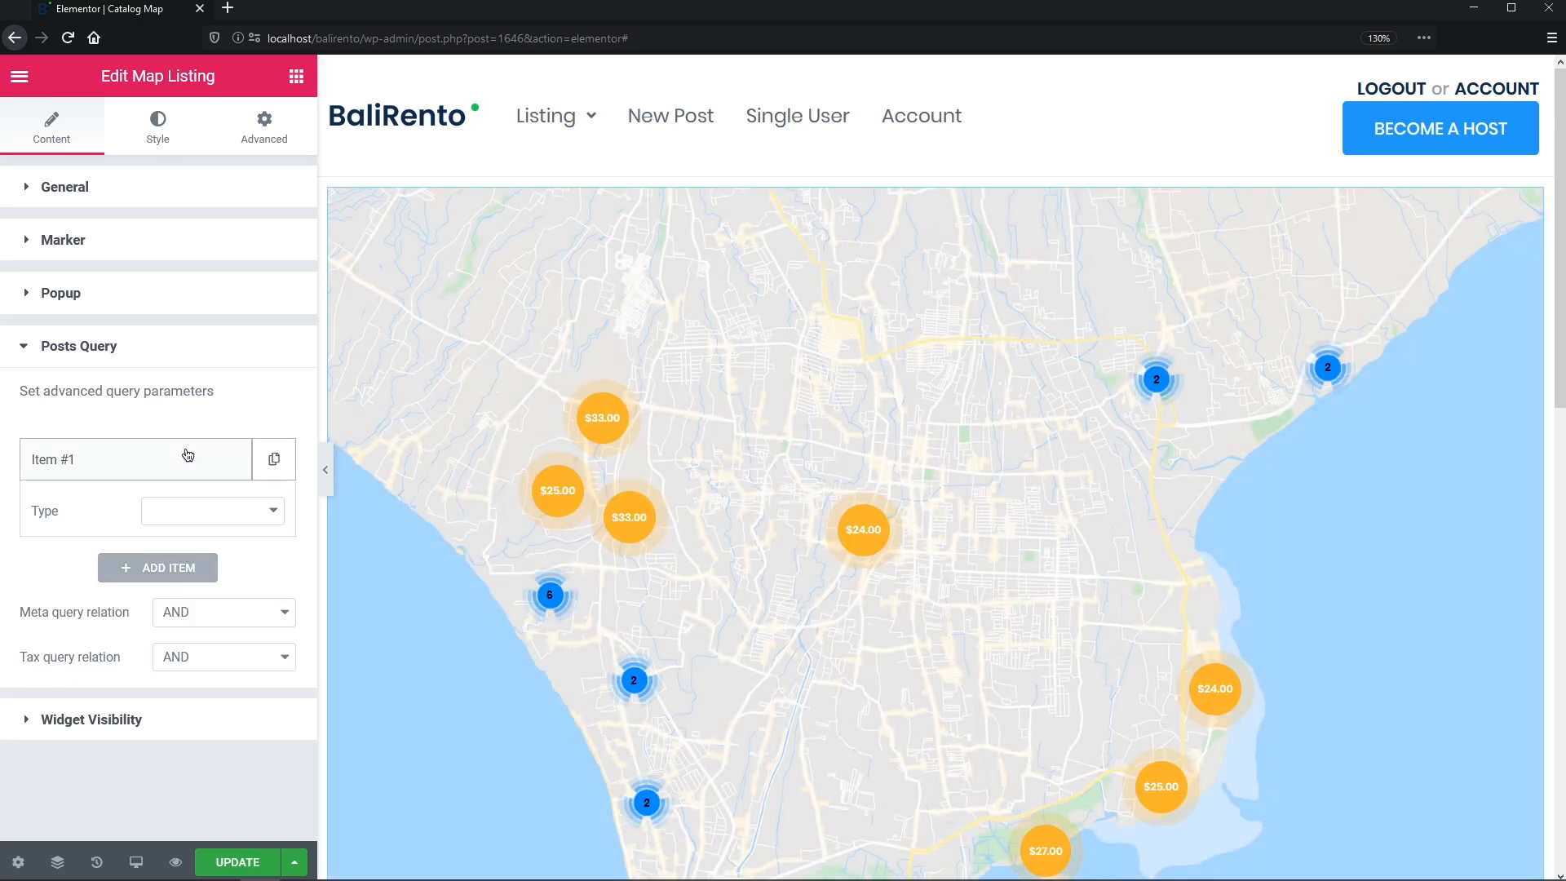
left_click(266, 511)
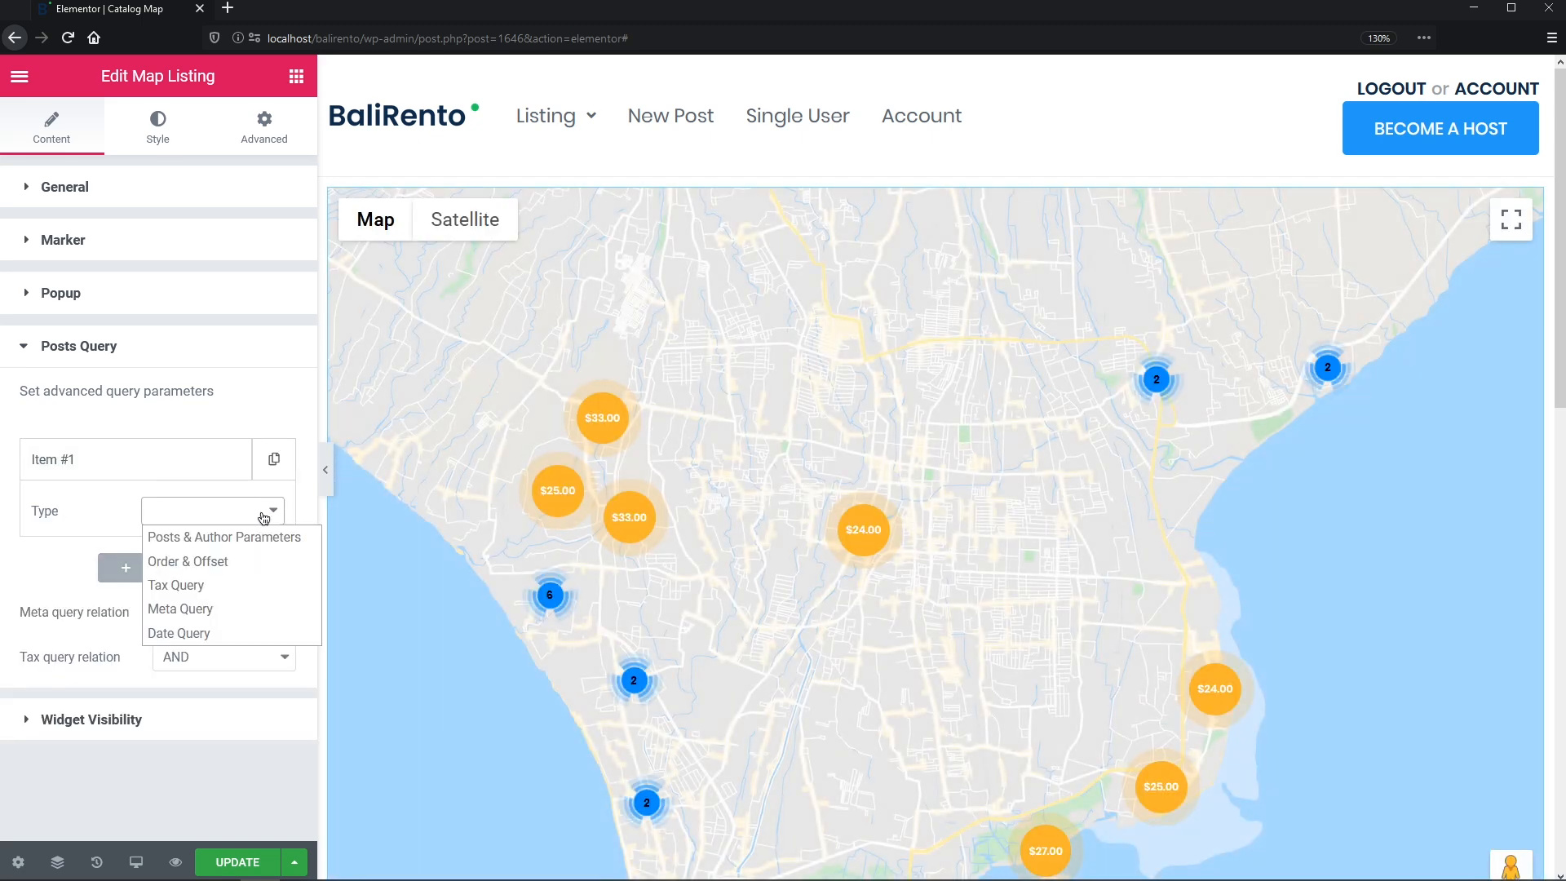
left_click(262, 536)
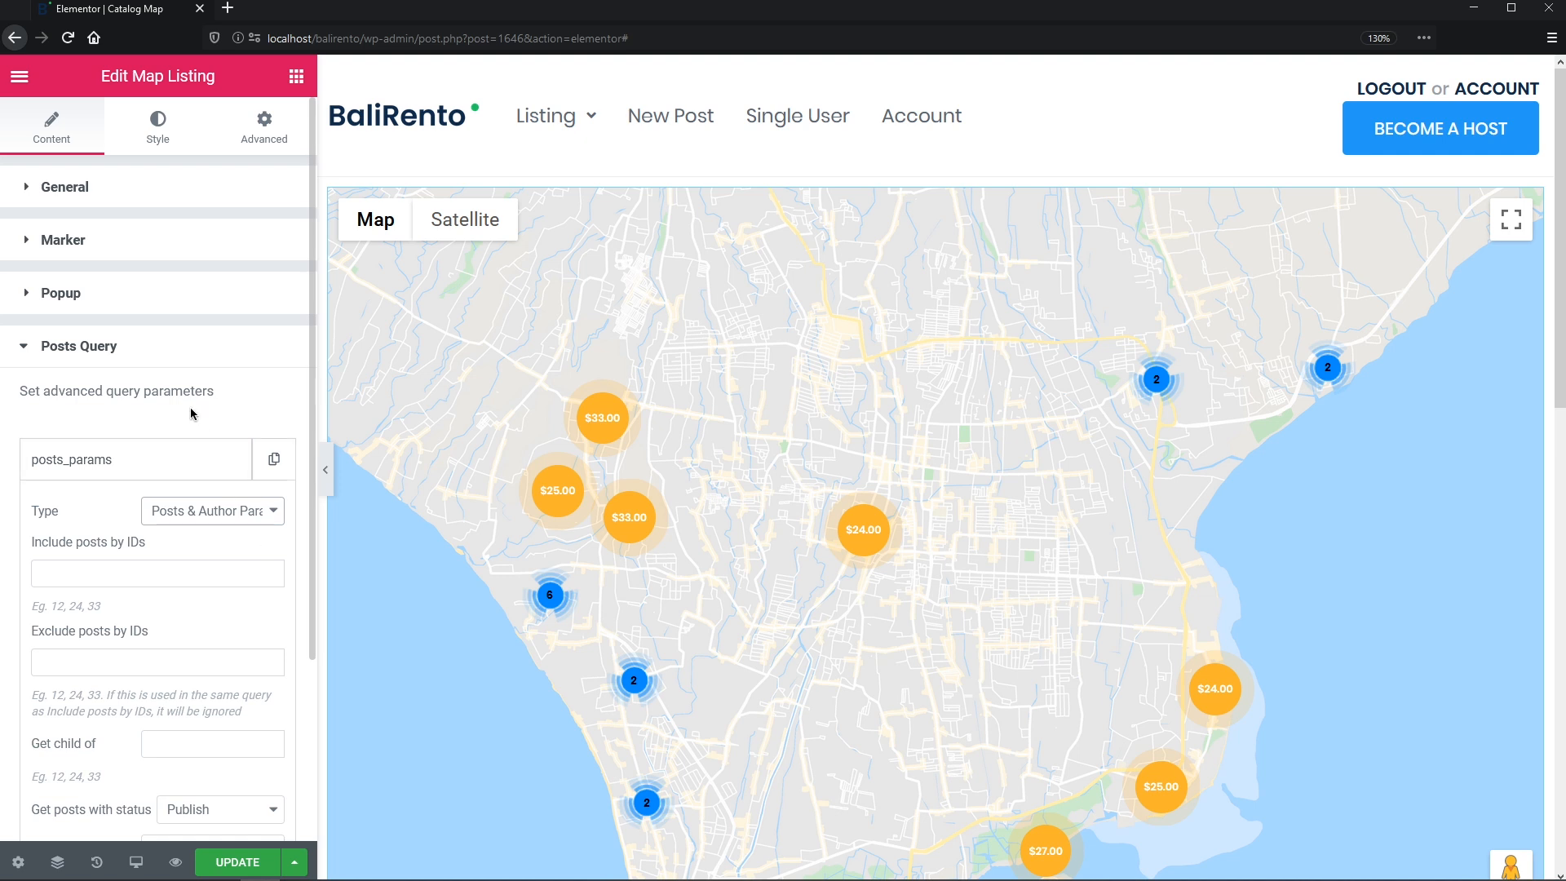
- Keep the map widget's visibility on Always show, then update and preview the page
left_click(161, 353)
left_click(162, 407)
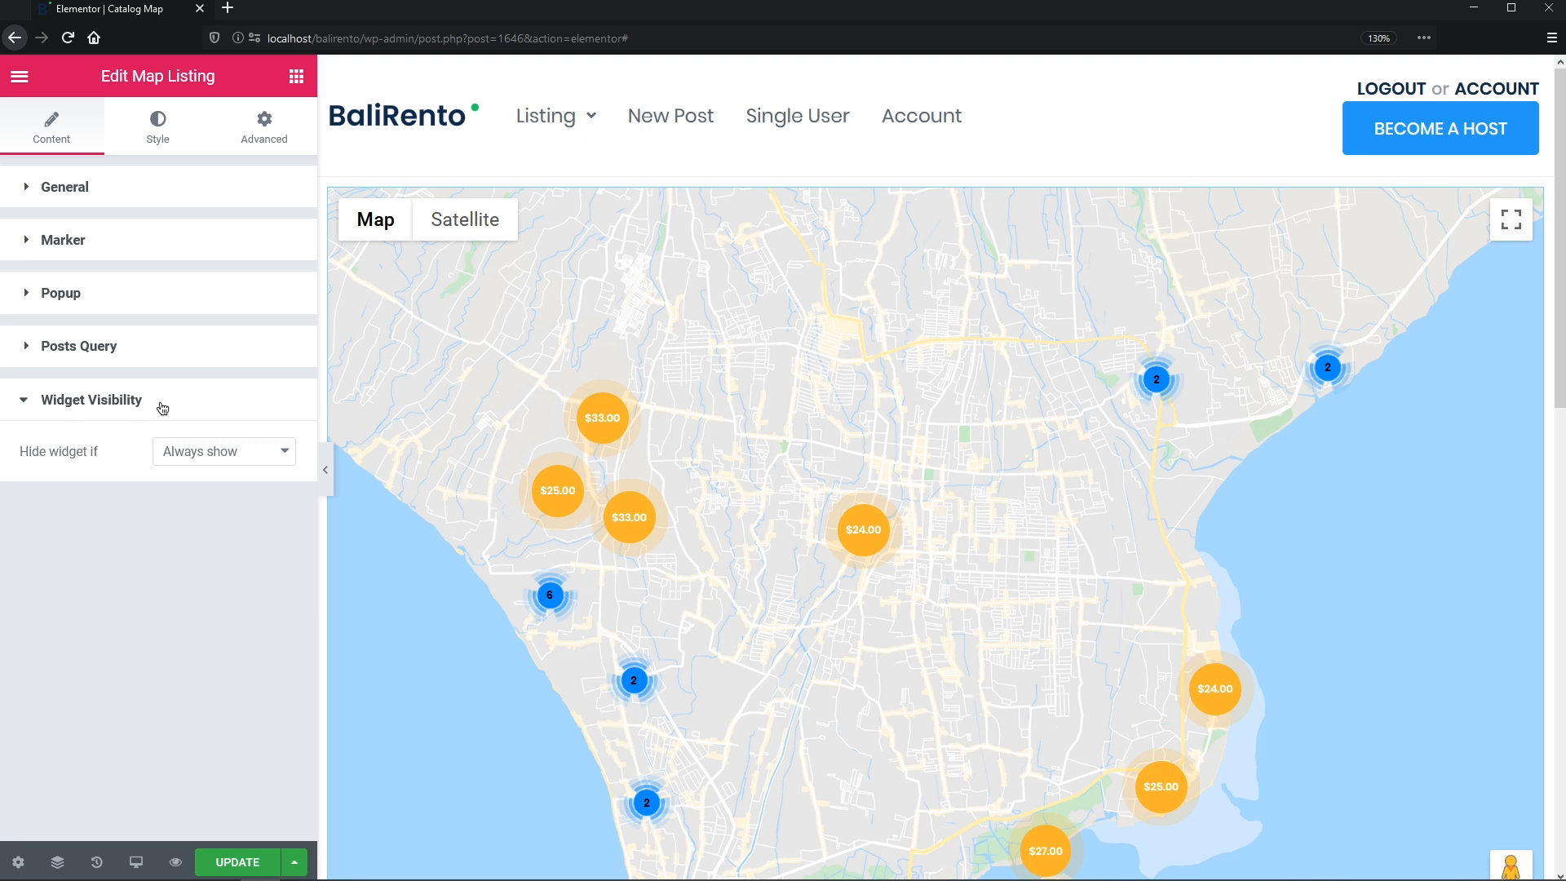
left_click(286, 453)
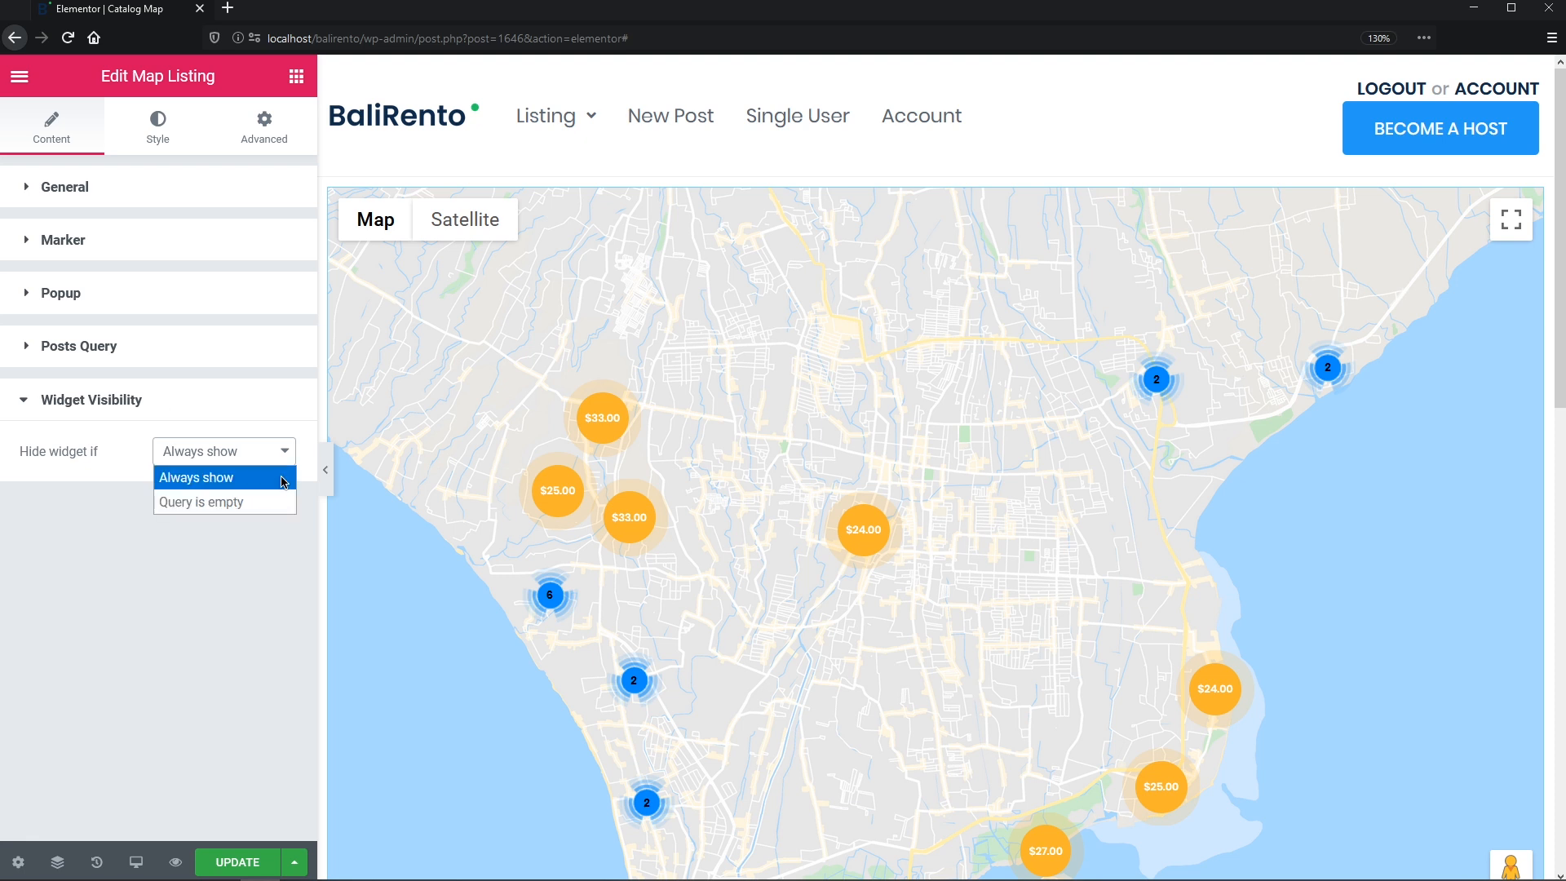
left_click(282, 481)
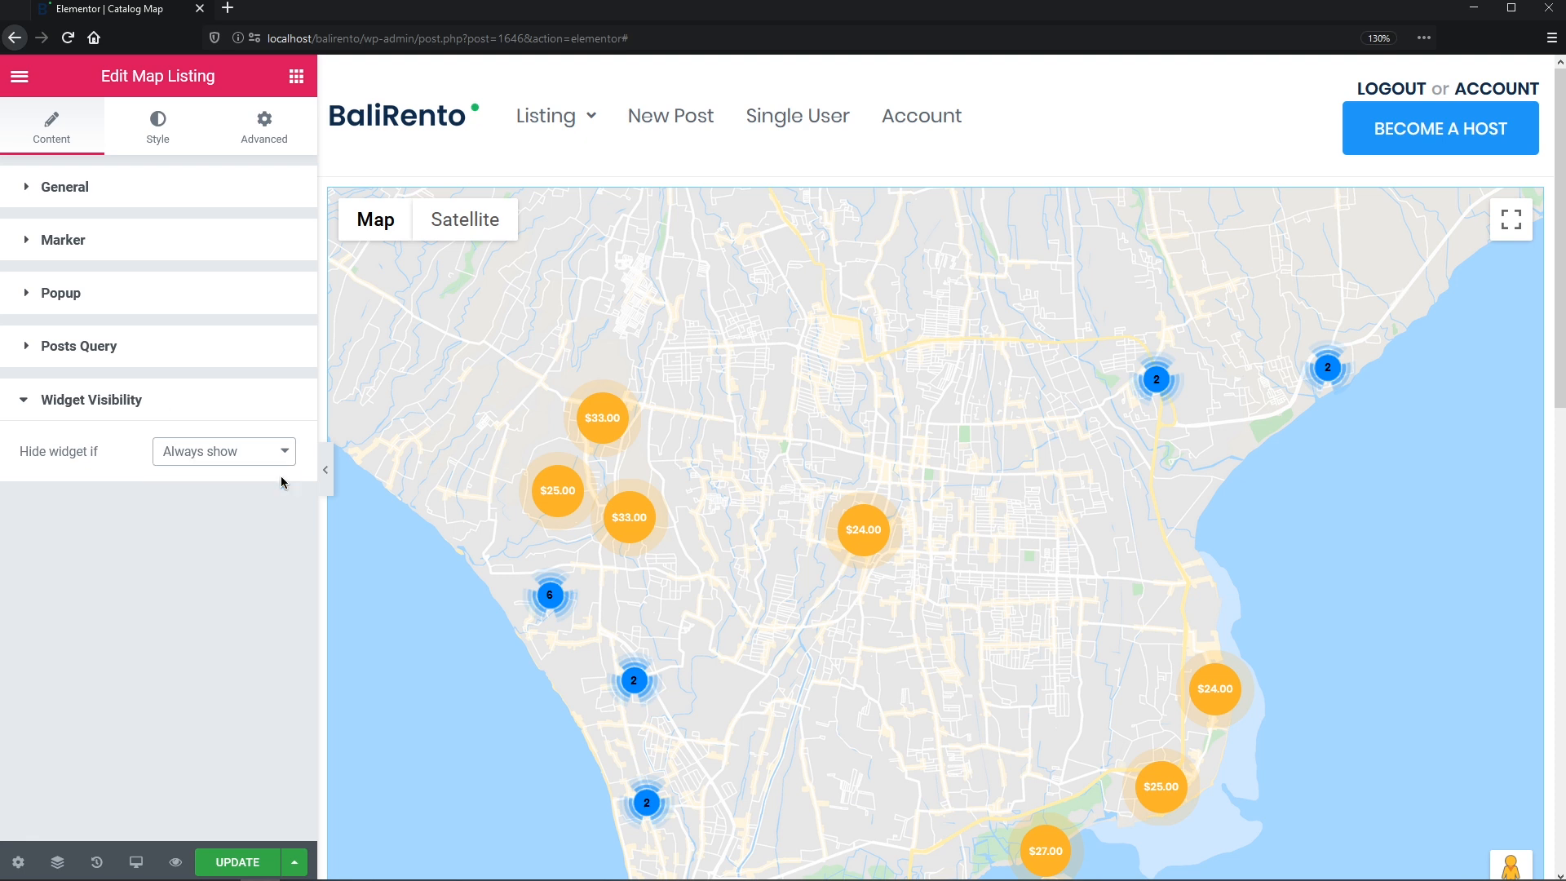
left_click(237, 862)
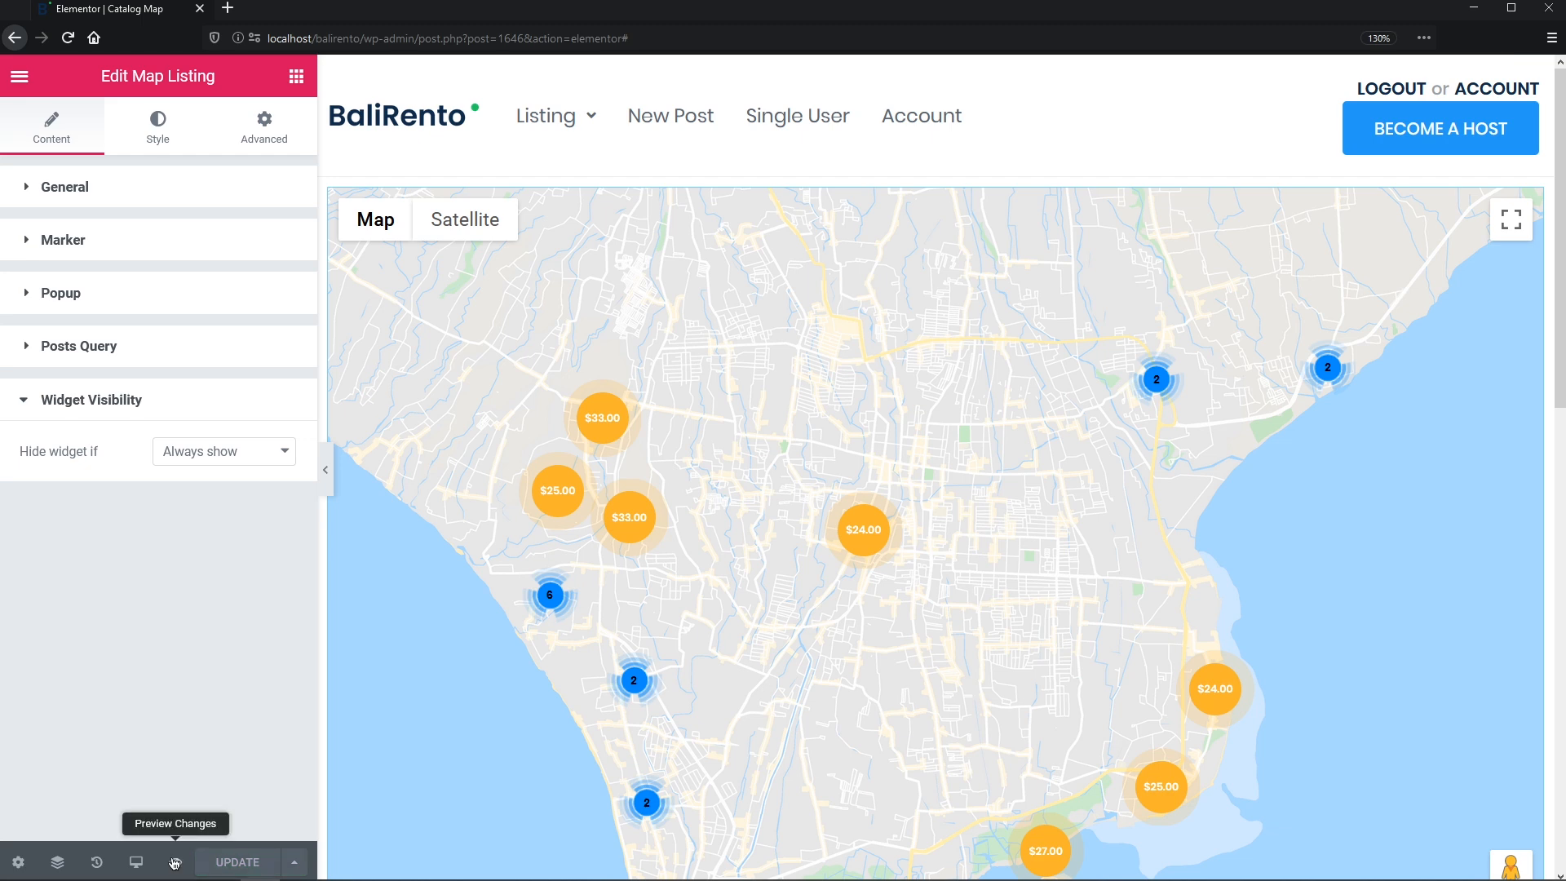
left_click(174, 862)
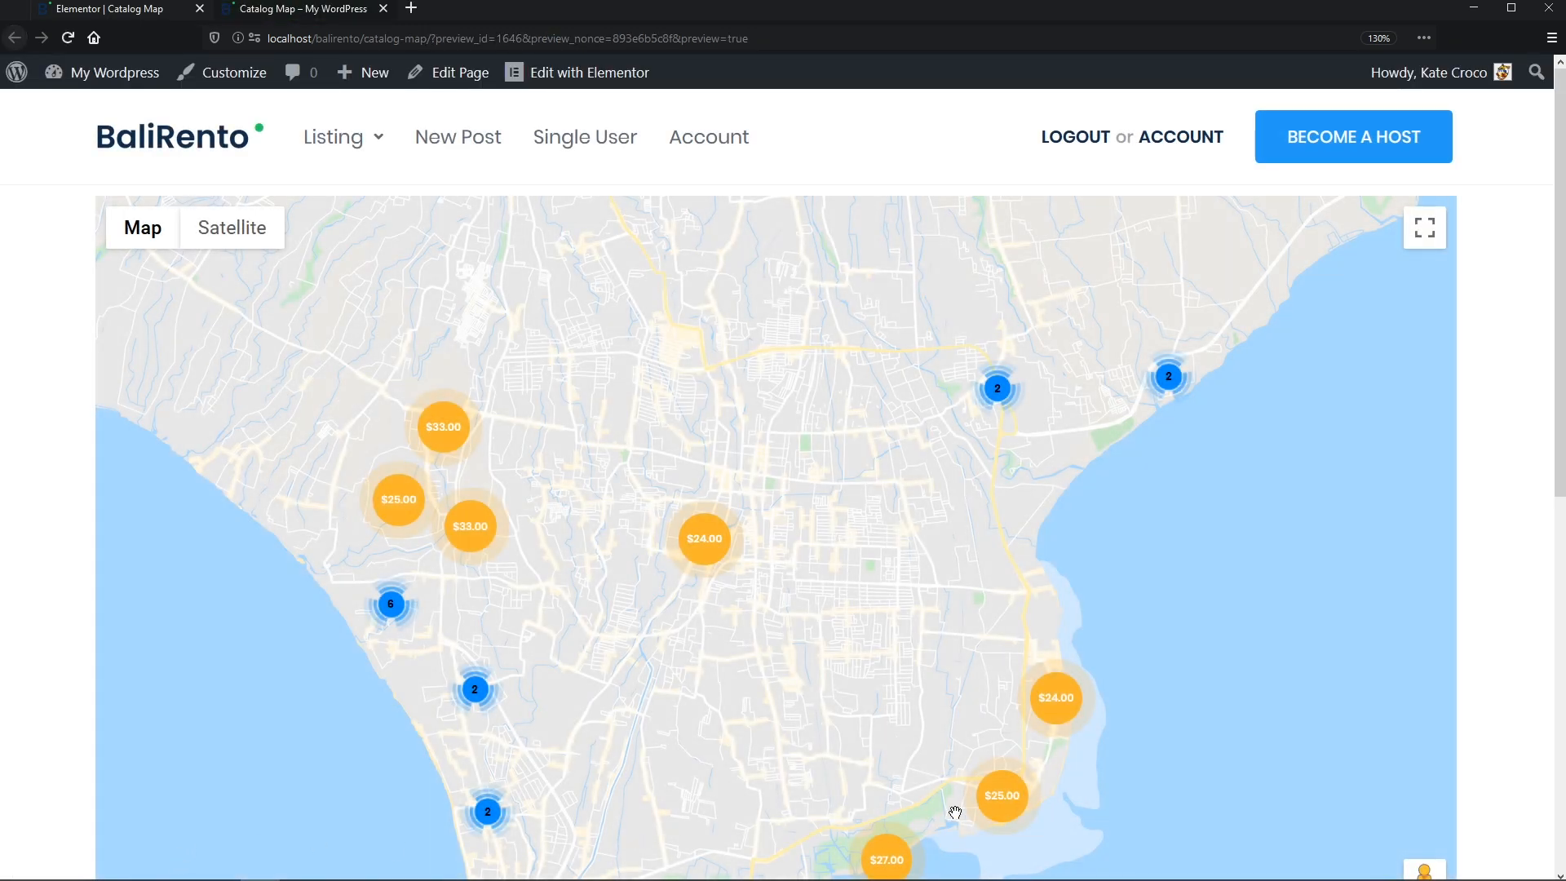
- Open the $25.00 marker's popup and its family home listing, then close that tab
left_click(1003, 807)
left_click(1001, 624)
scroll(1006, 649, "down", 20)
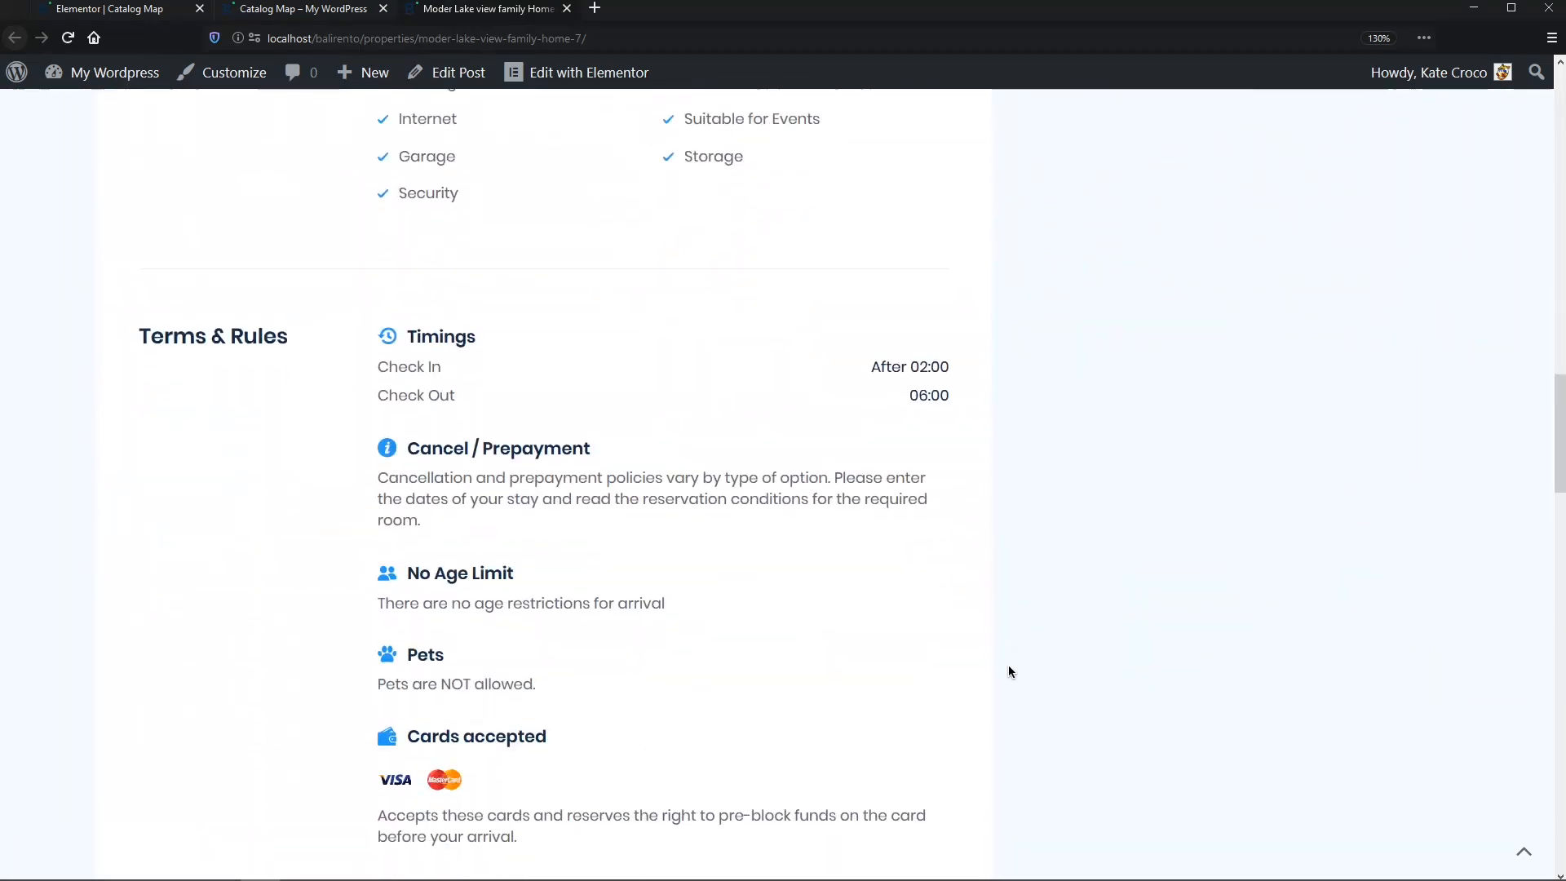
left_click(566, 9)
scroll(486, 685, "up", 5)
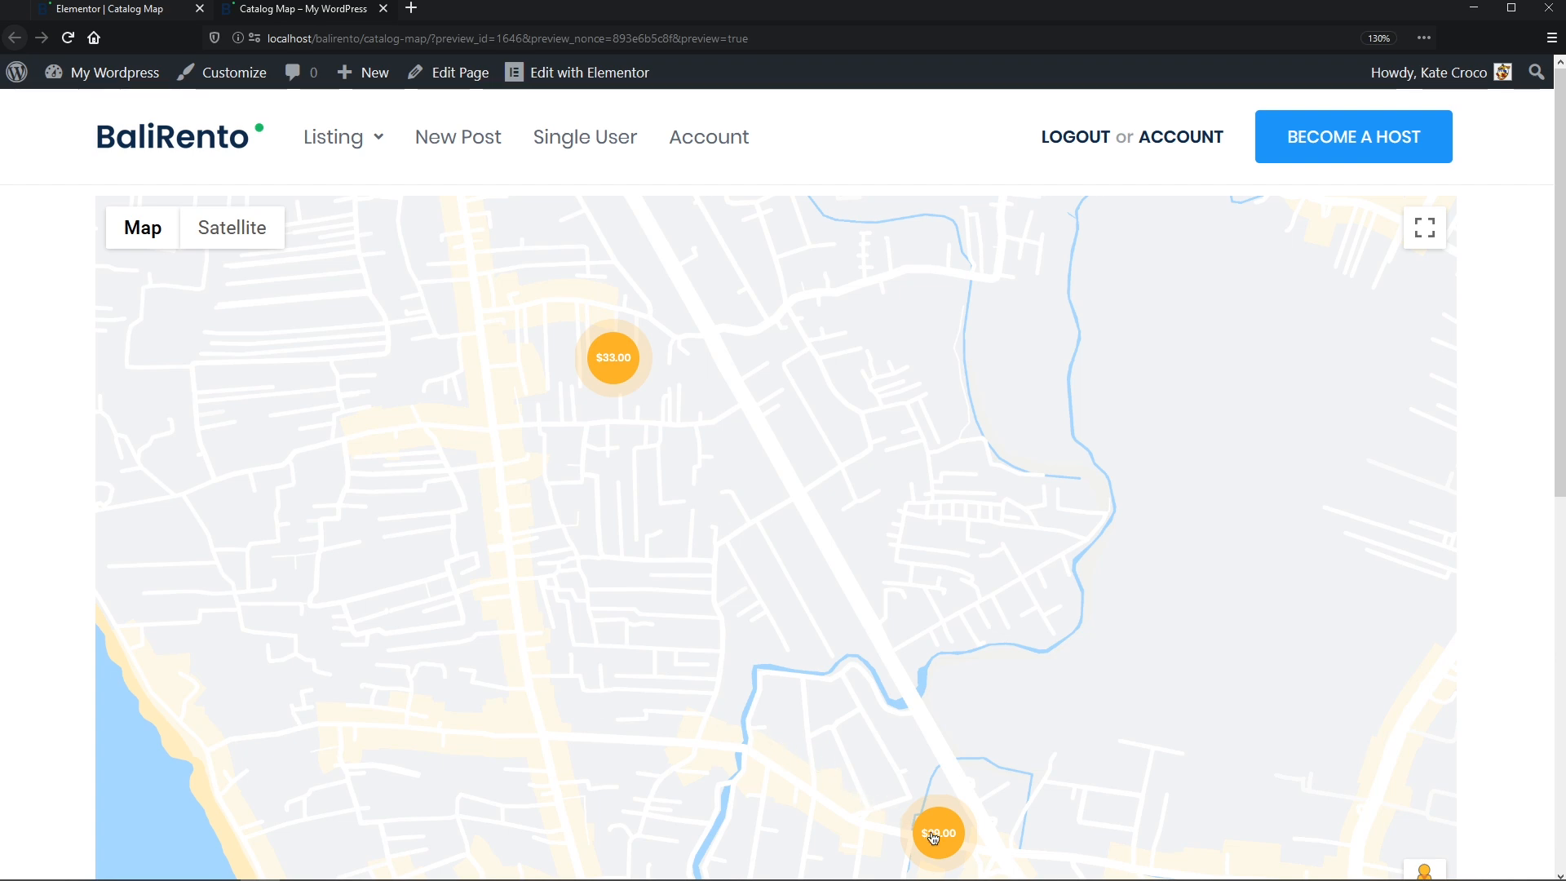
- Check the $29.00 and $33.00 popups, browse the Ritz Resort Eco Villa listing's gallery, then close it
left_click(935, 836)
left_click(614, 359)
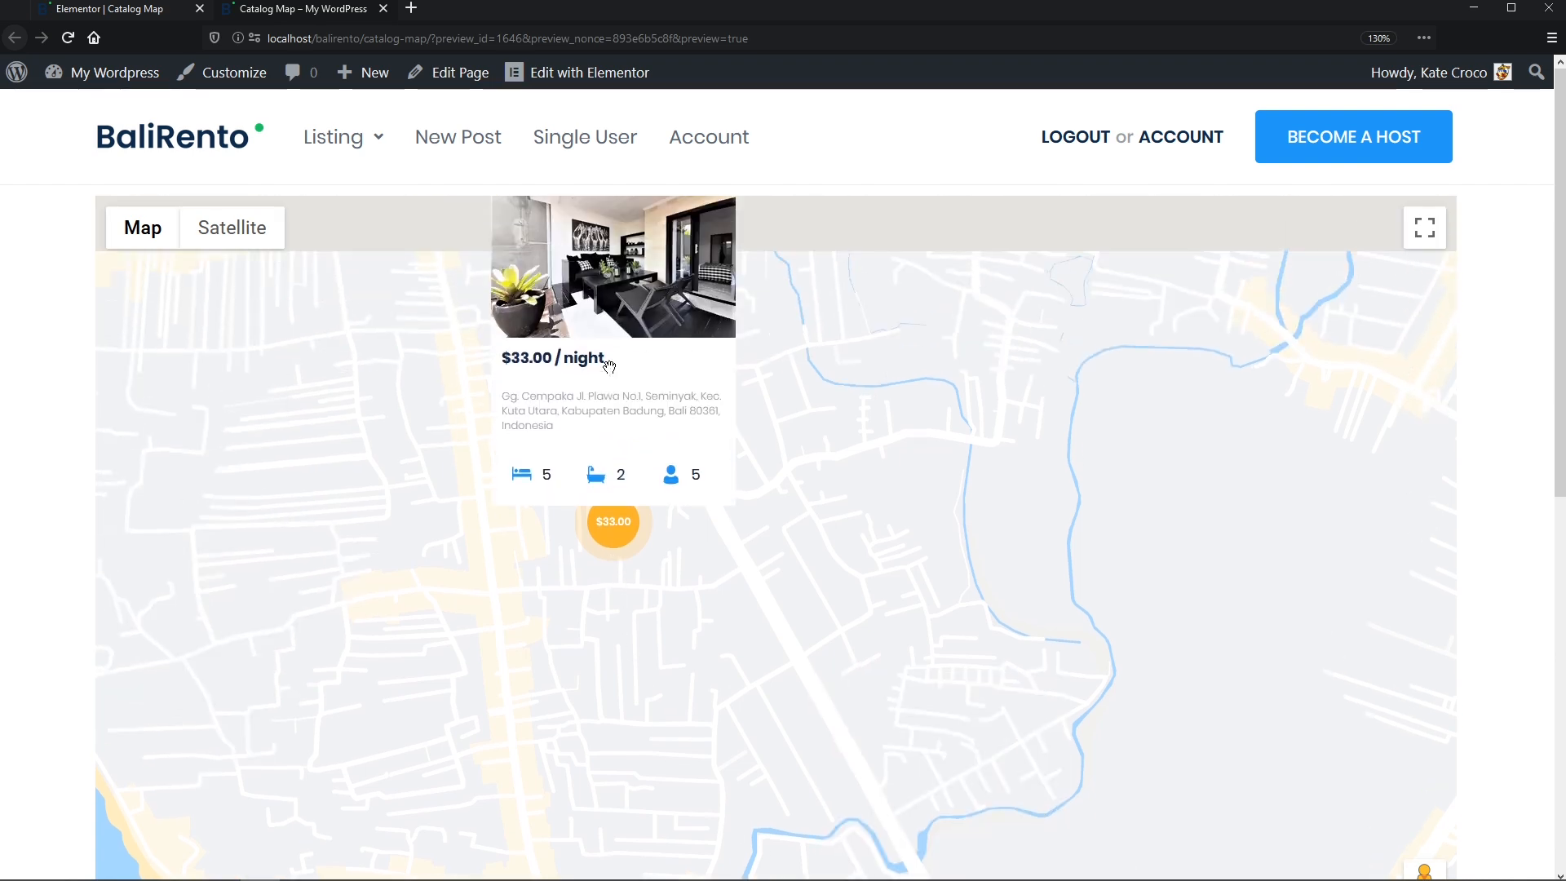
left_click(610, 369)
middle_click(609, 362)
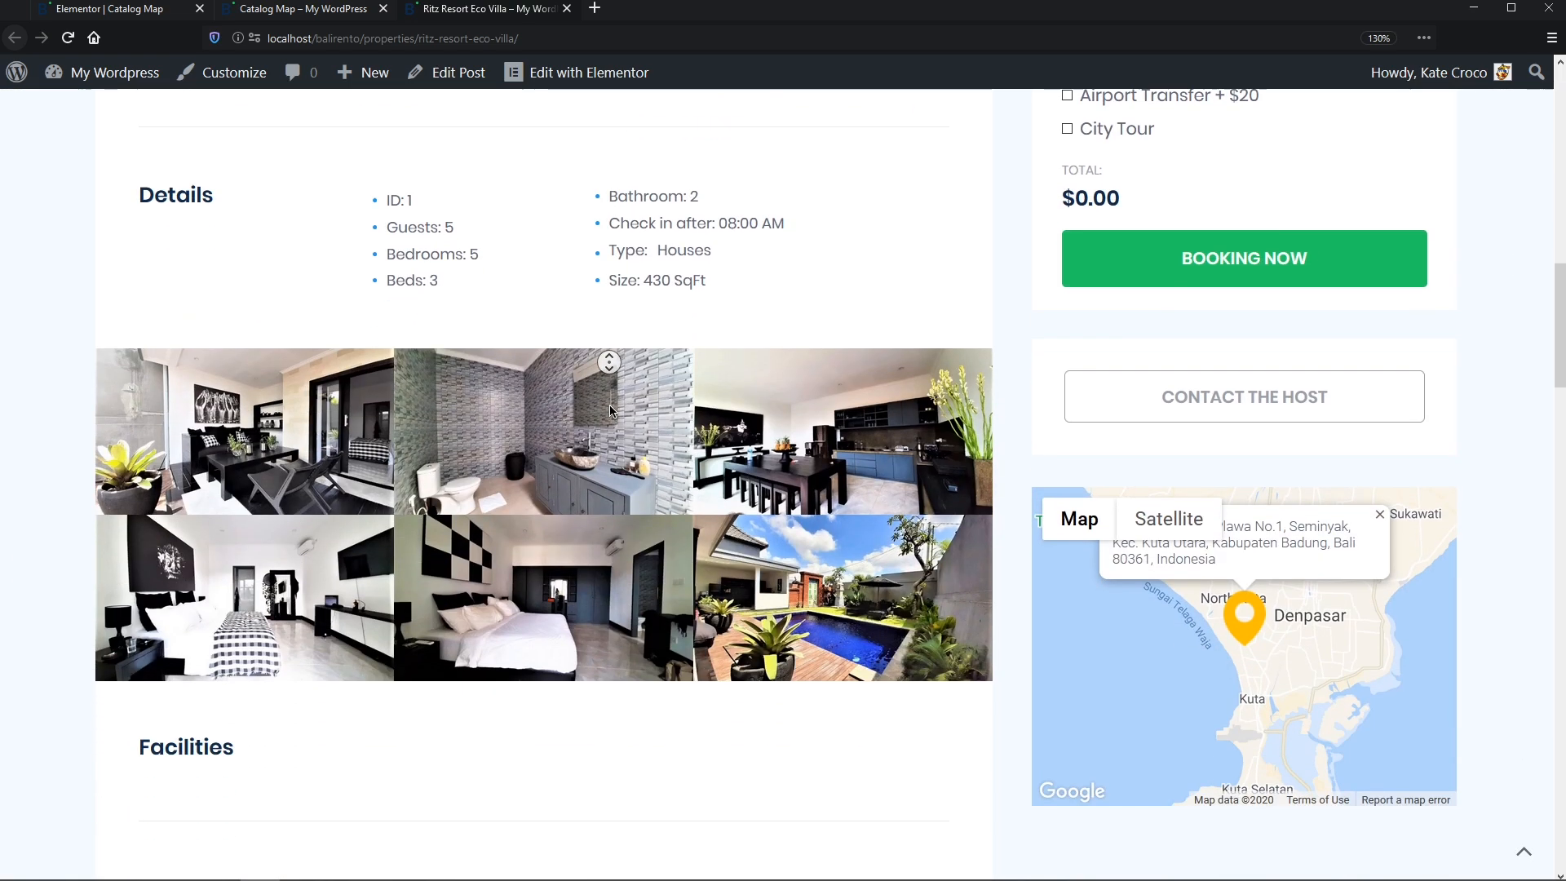
middle_click(610, 406)
left_click(567, 9)
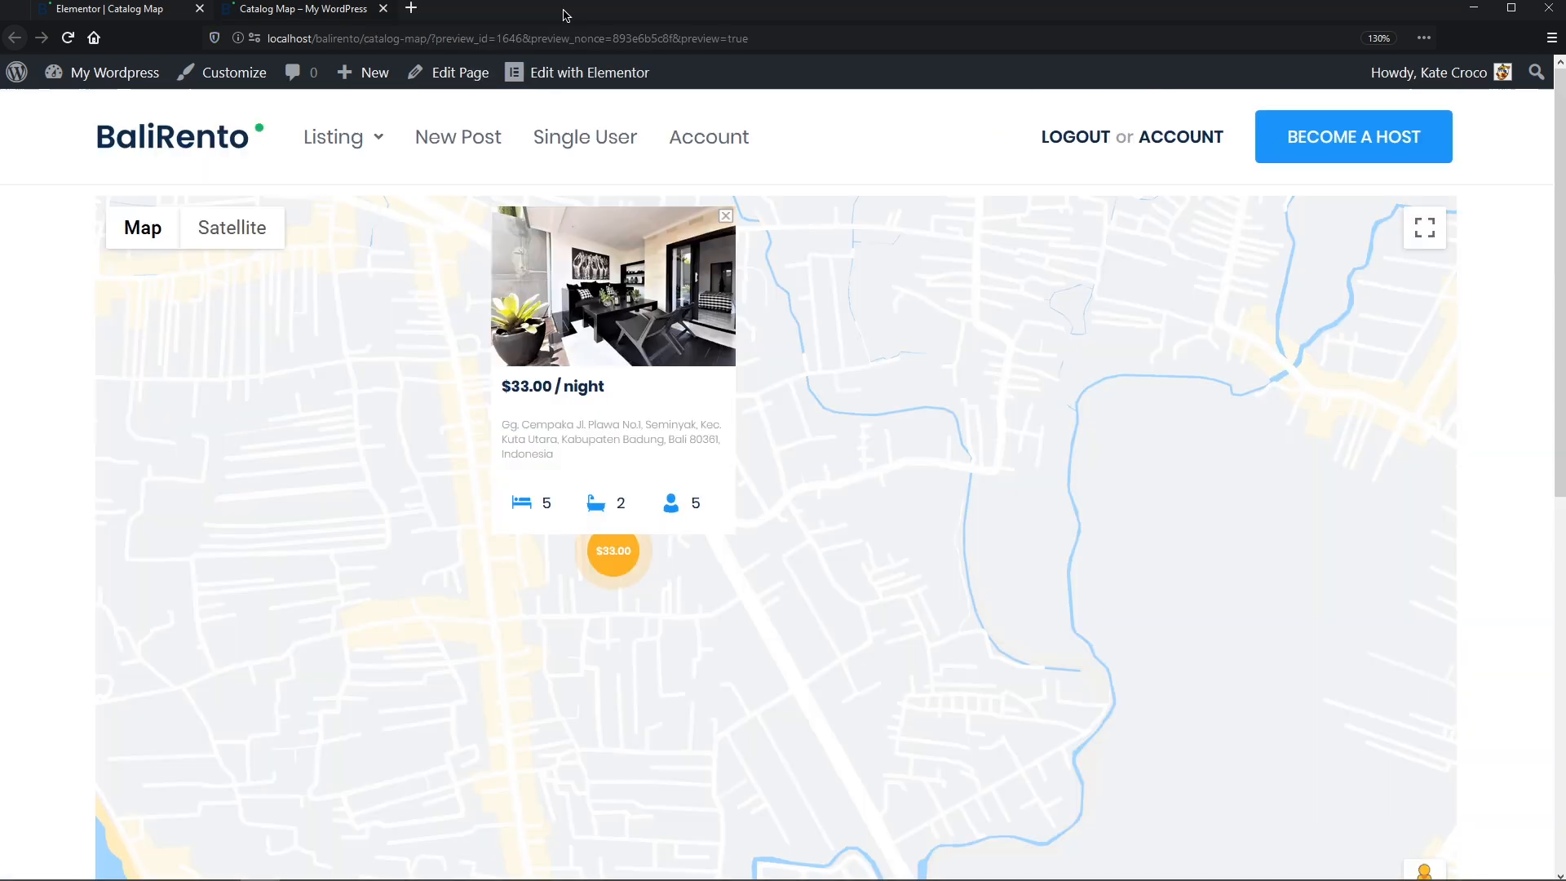
- Zoom the map out twice and open the $24.00/night property popup
scroll(796, 500, "down", 3)
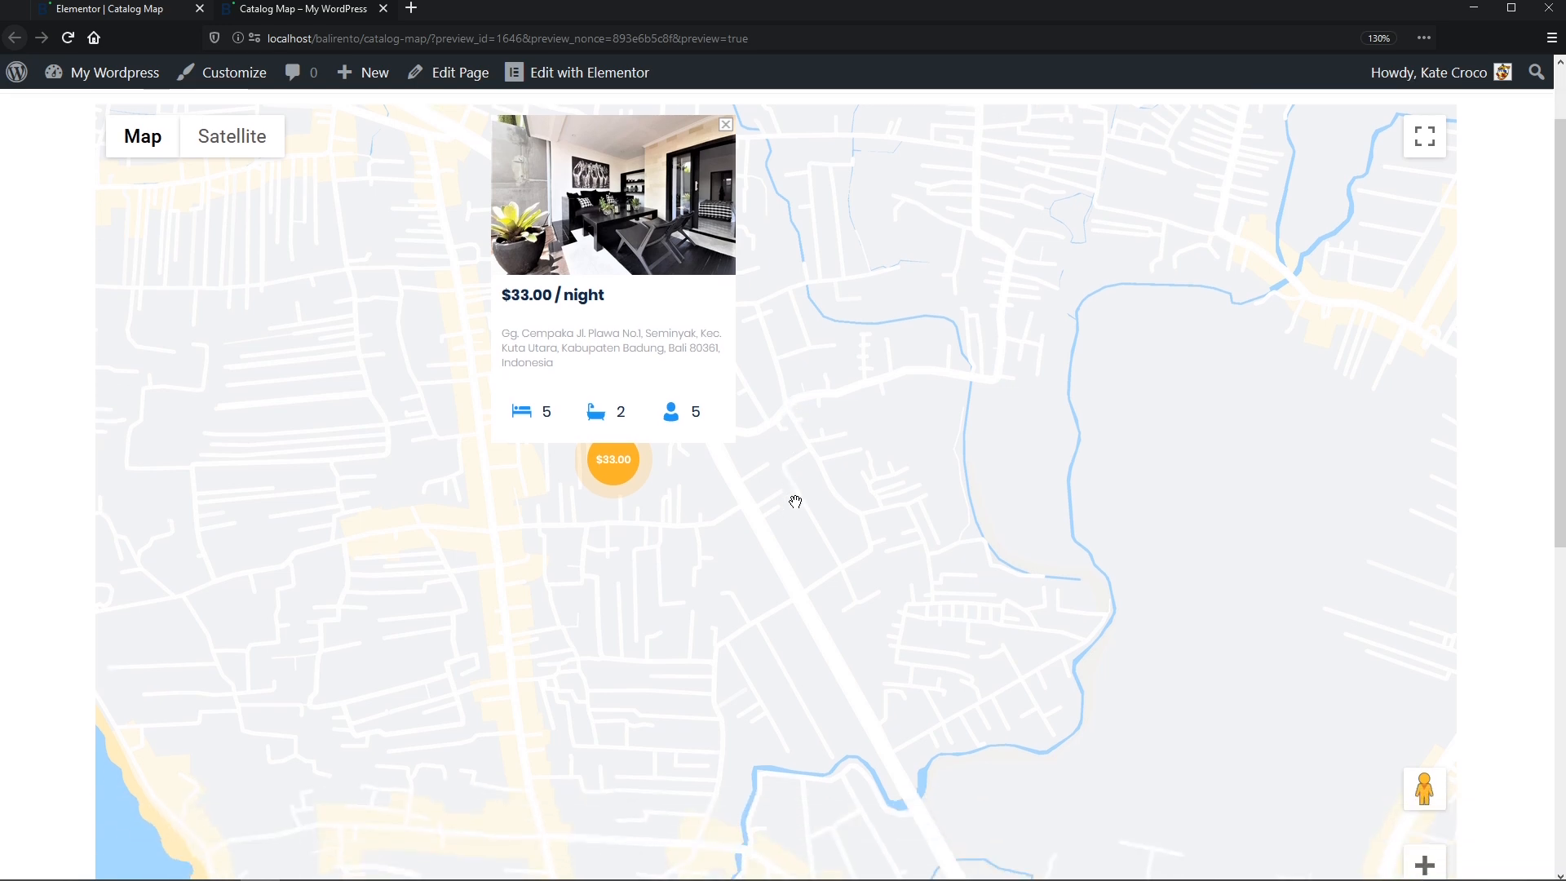
left_click(1423, 762)
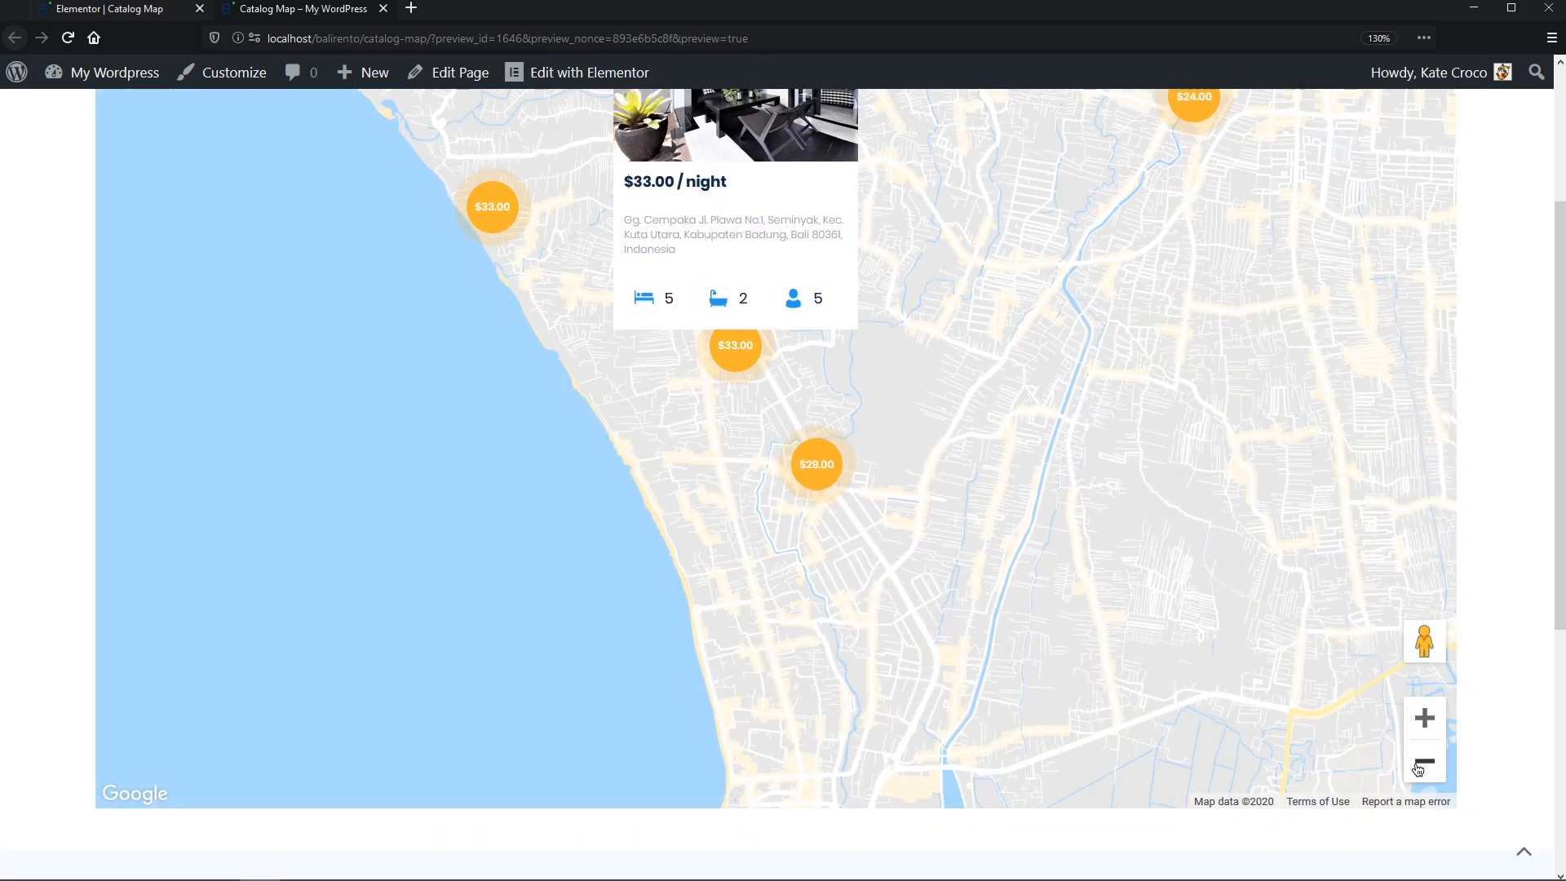
left_click(1423, 762)
left_click(1333, 400)
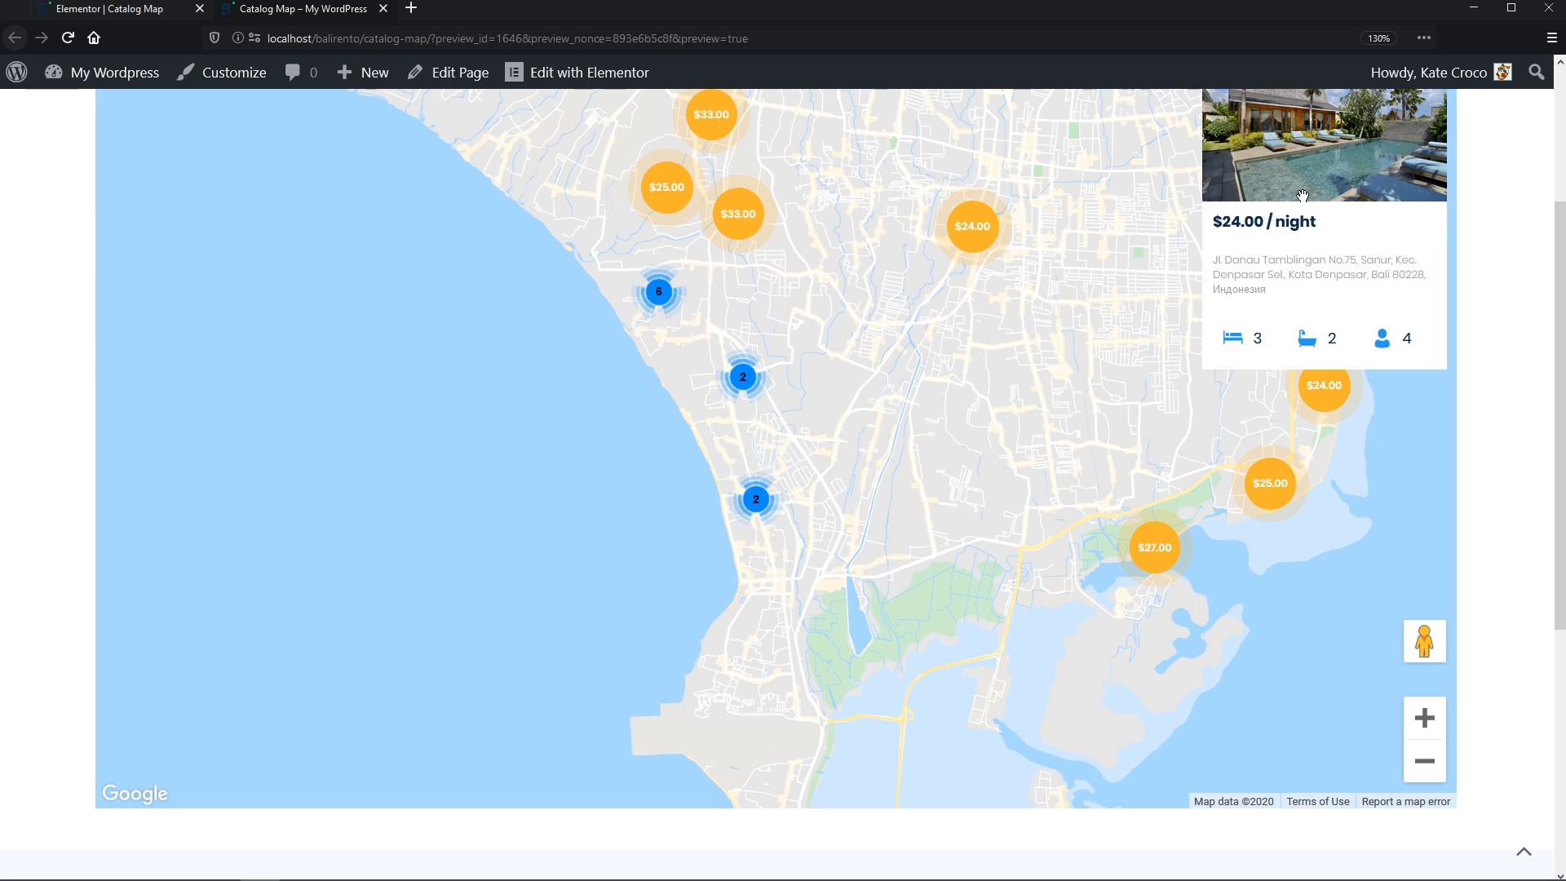
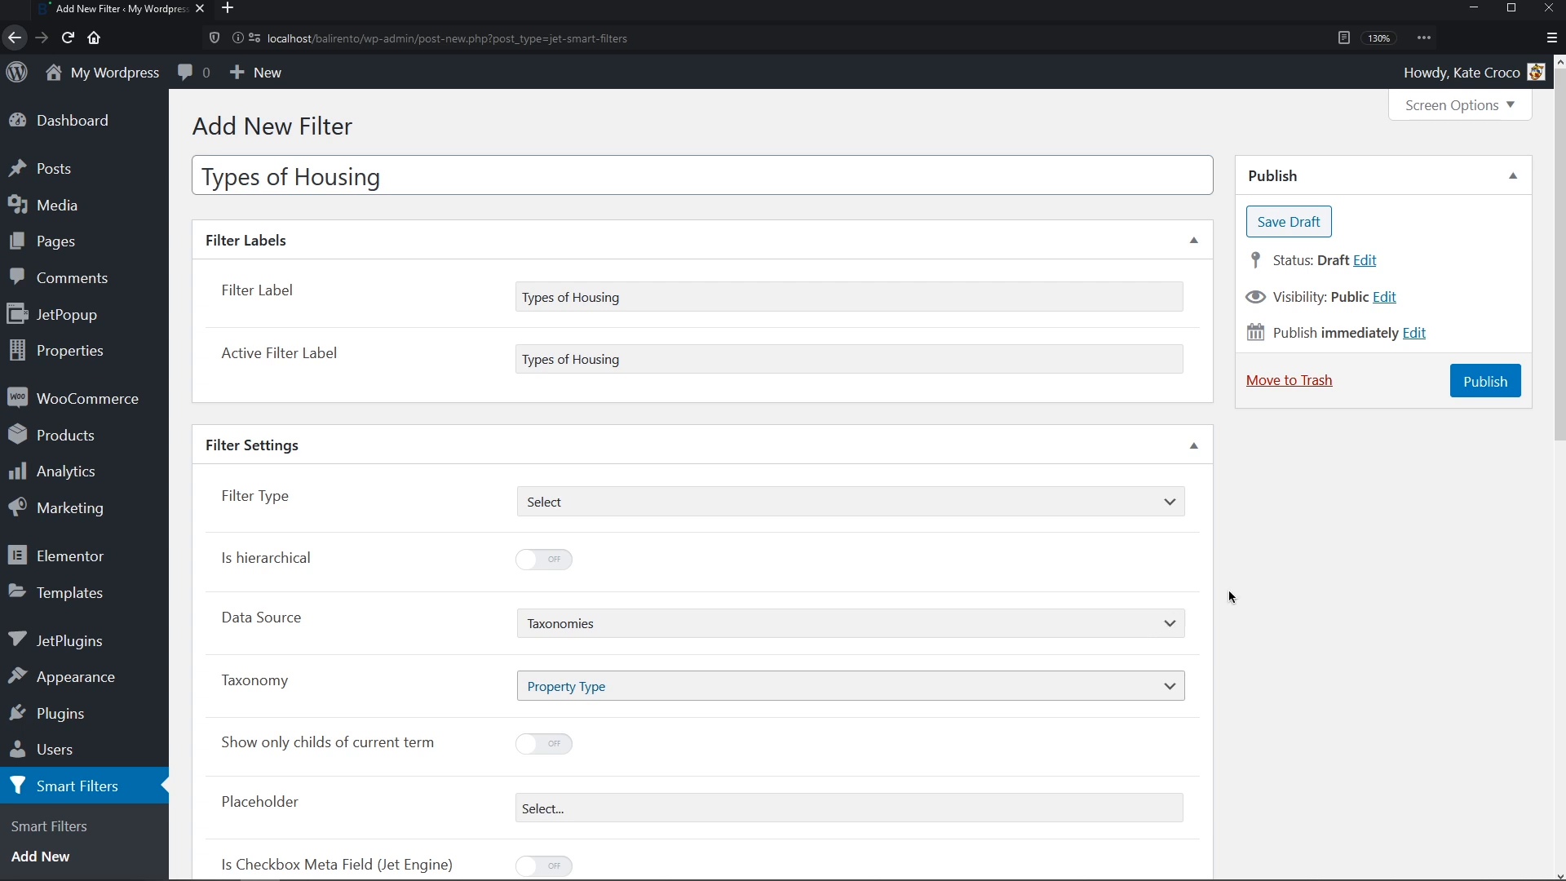
- Publish the Types of Housing select filter and begin a blank new filter
left_click(1468, 392)
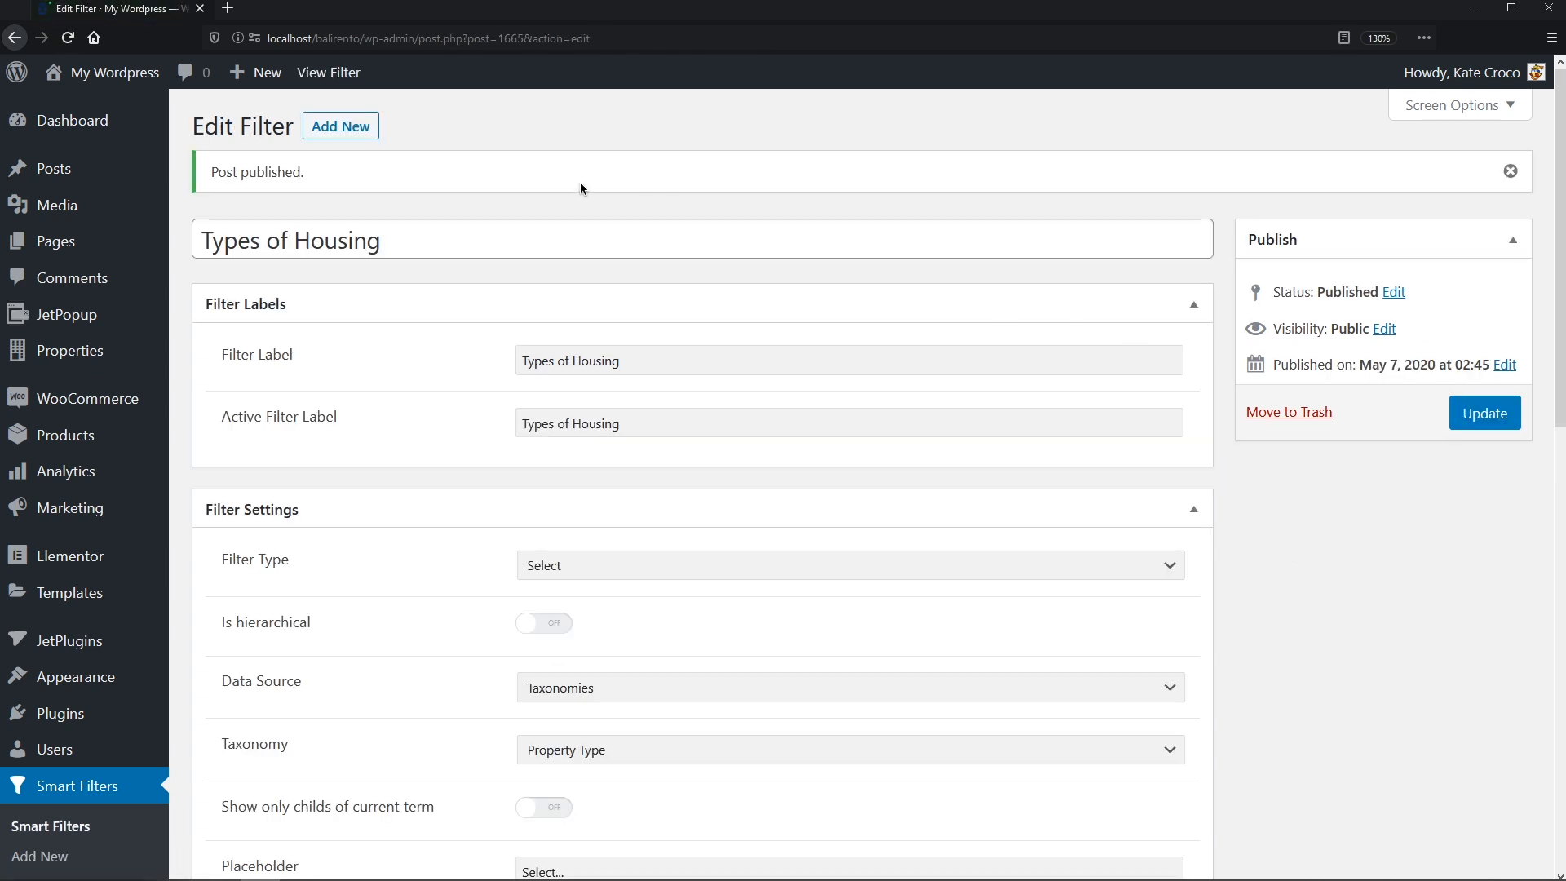
left_click(353, 131)
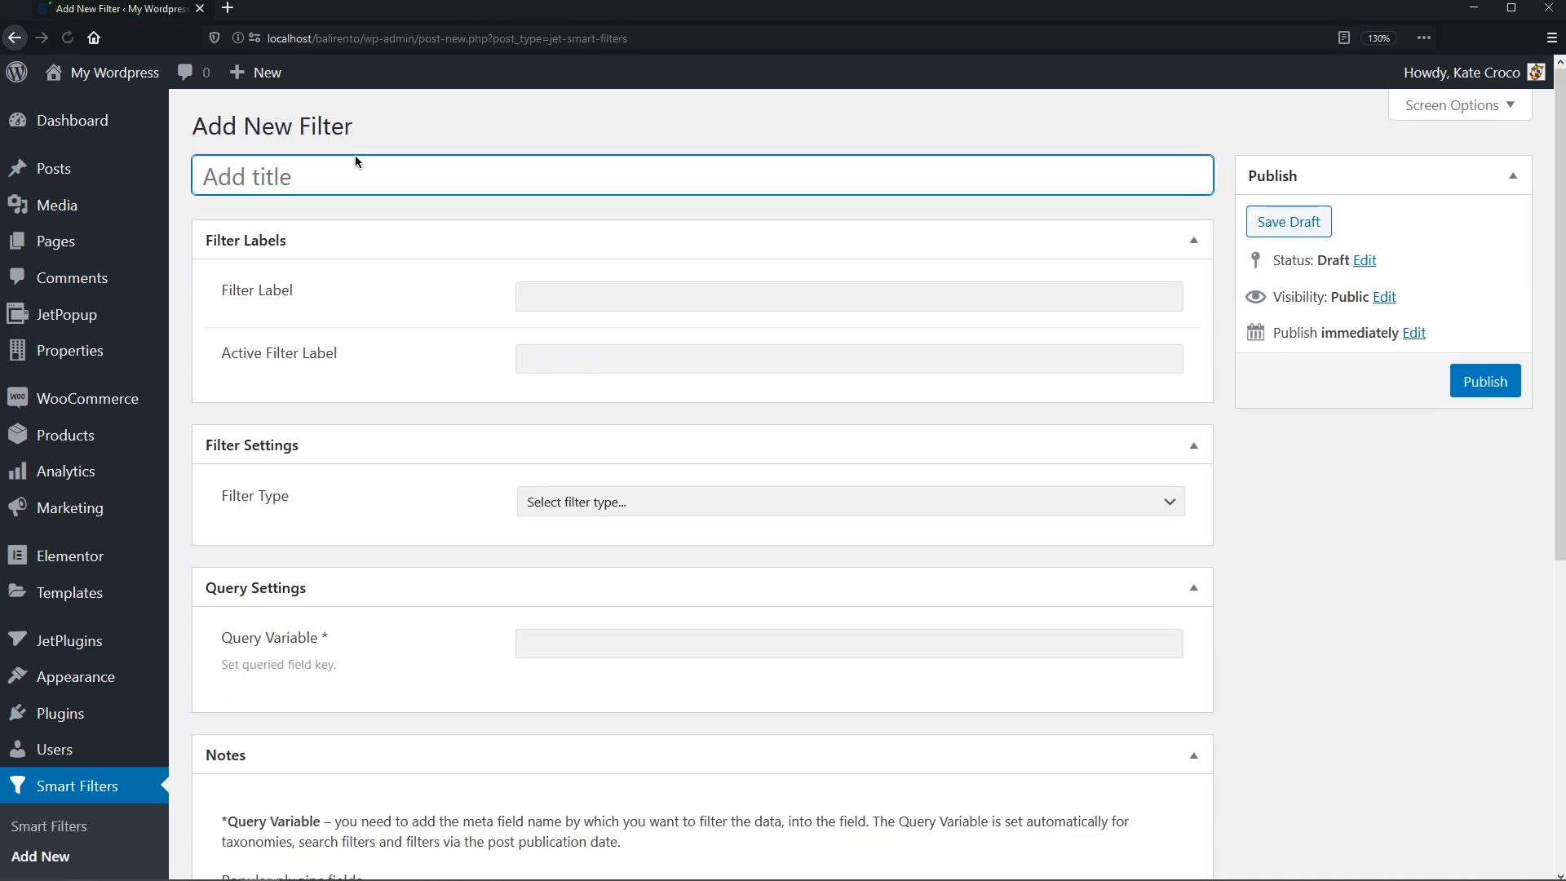
- Title the filter 'Date Range Filter' and reuse that text for the filter and active labels
type("Date")
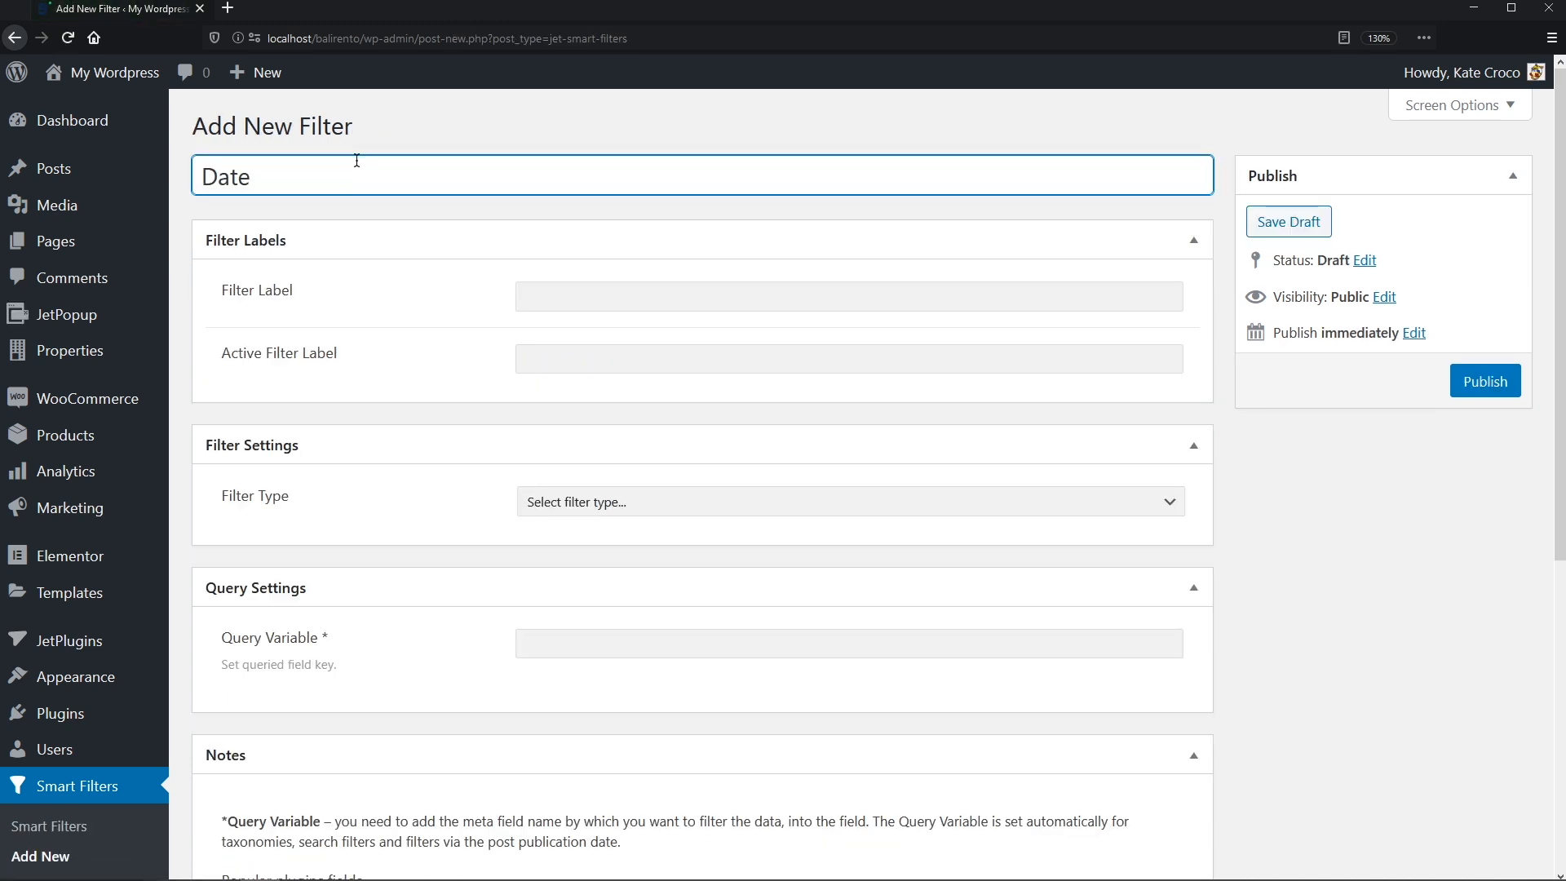
type(" Range Filter")
key("ctrl+a")
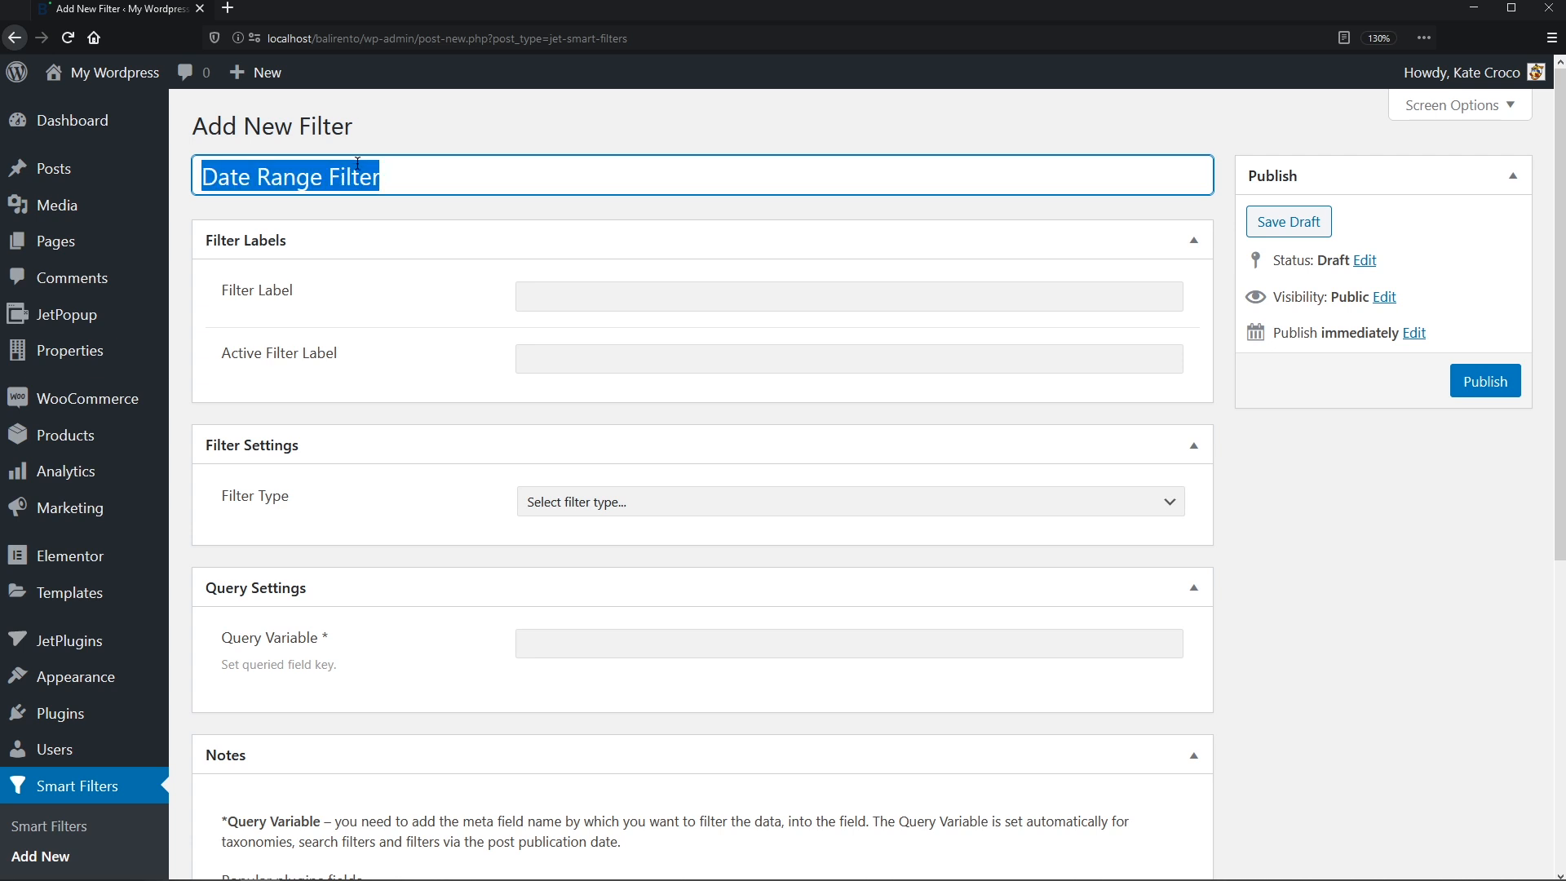
key("ctrl+c")
left_click(532, 296)
key("ctrl+v")
left_click(543, 359)
key("ctrl+v")
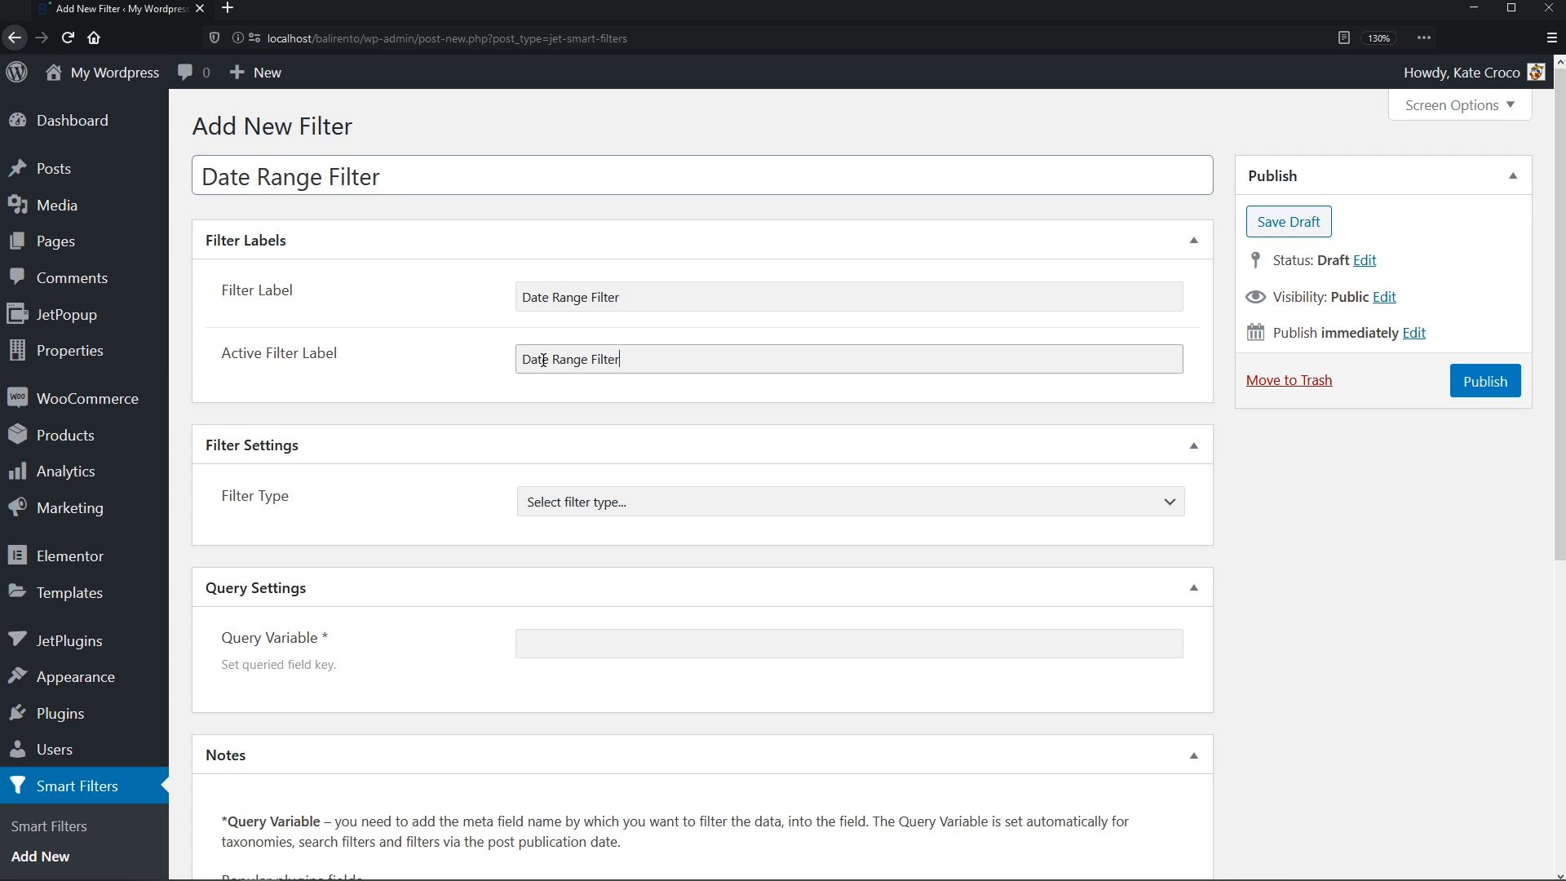
- Make it a Date Range filter with 01/06/2020 as both from and to placeholders
left_click(1176, 506)
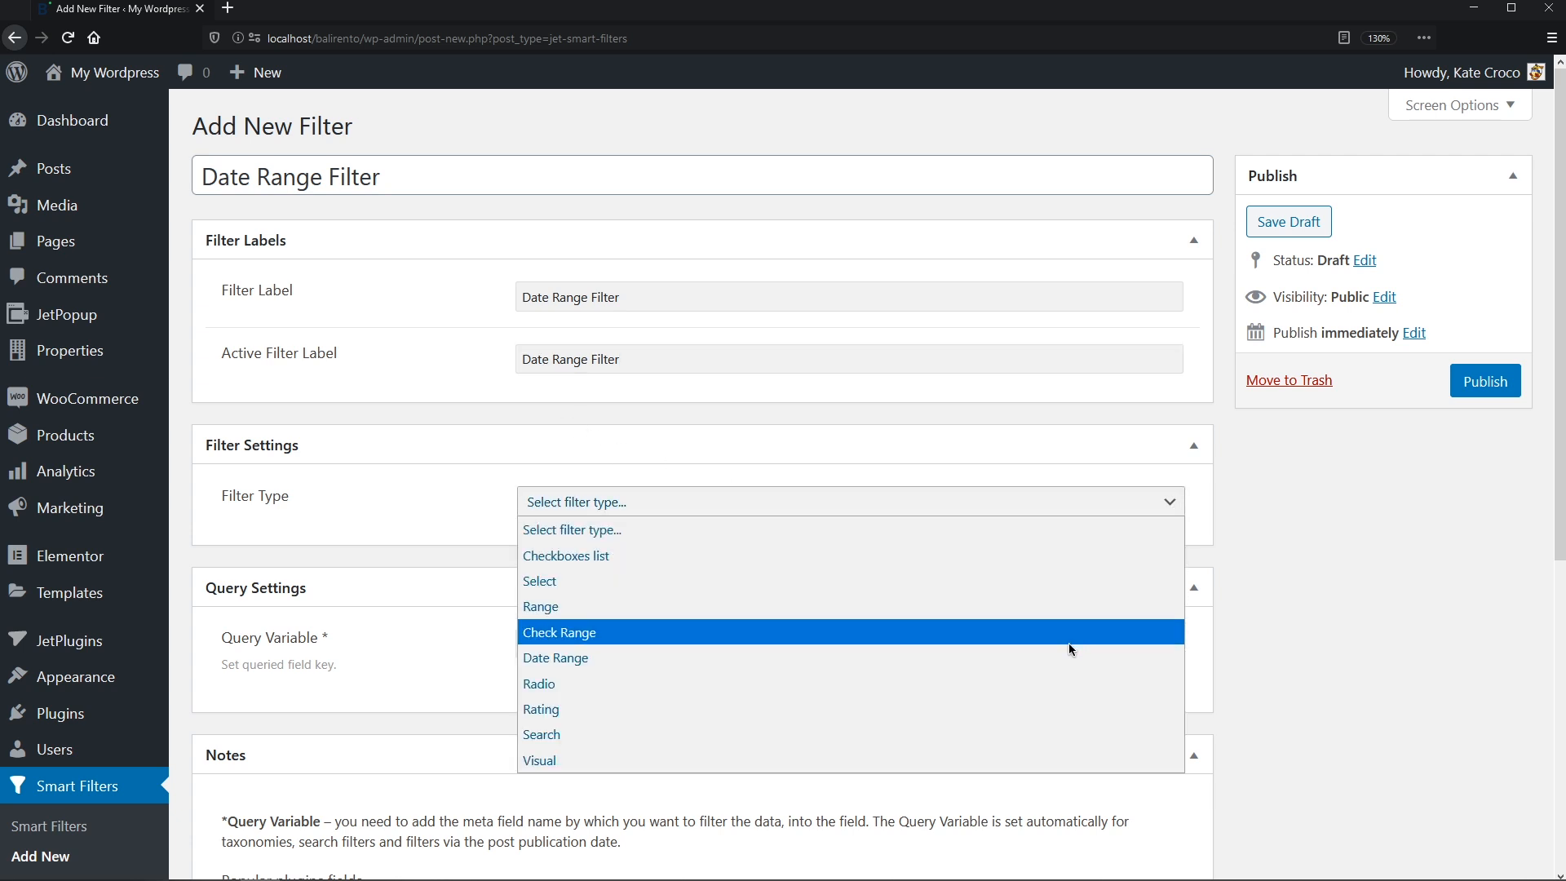
left_click(1069, 657)
left_click(1064, 633)
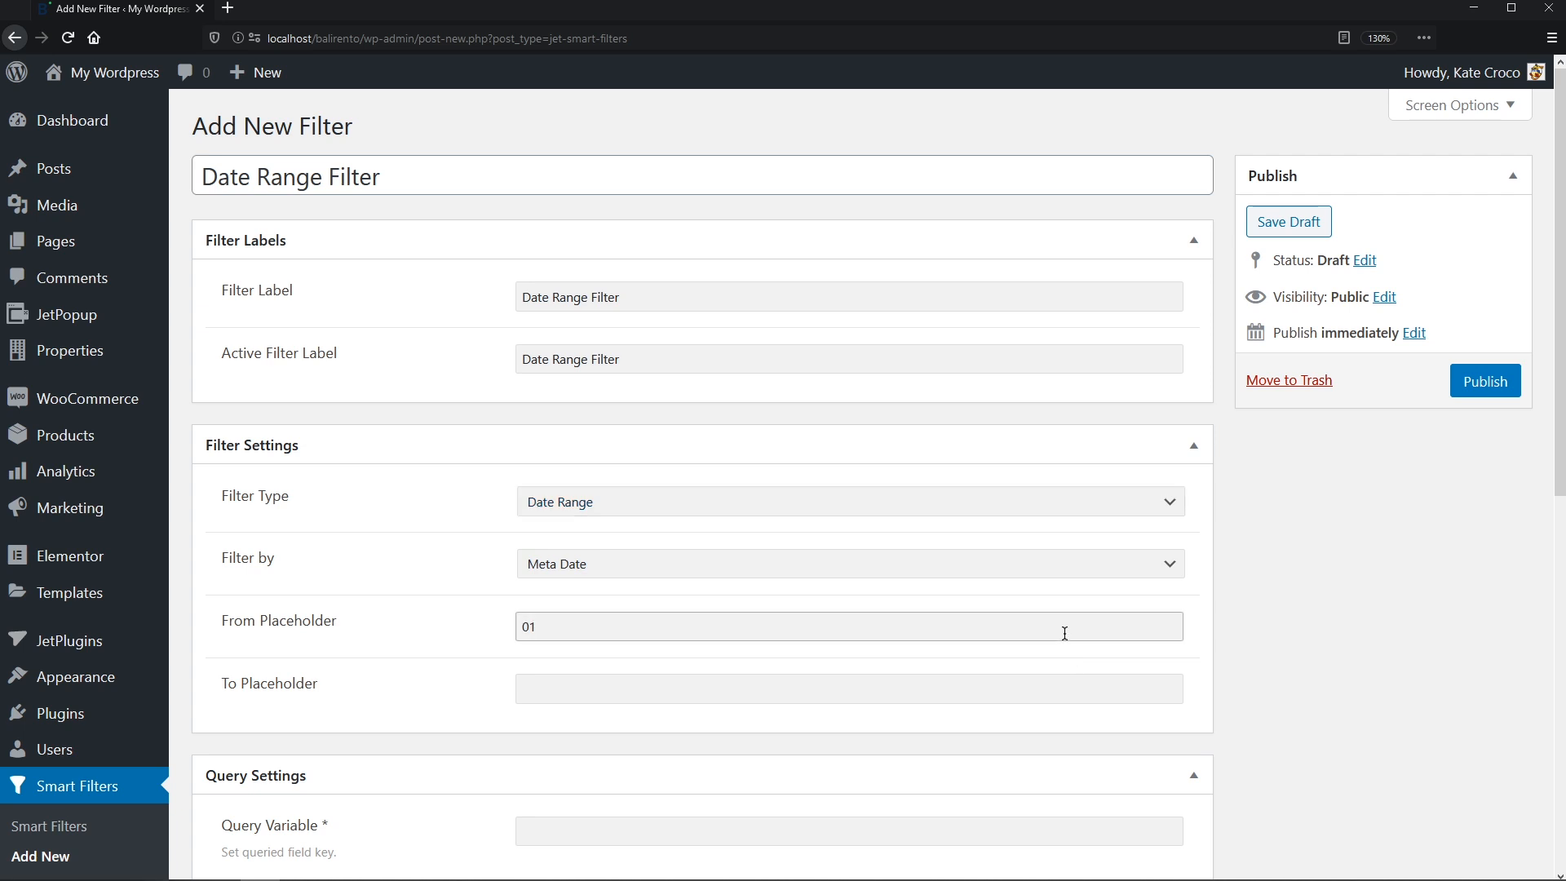
type("01/06/202")
key("ctrl+a")
key("Tab")
key("ctrl+v")
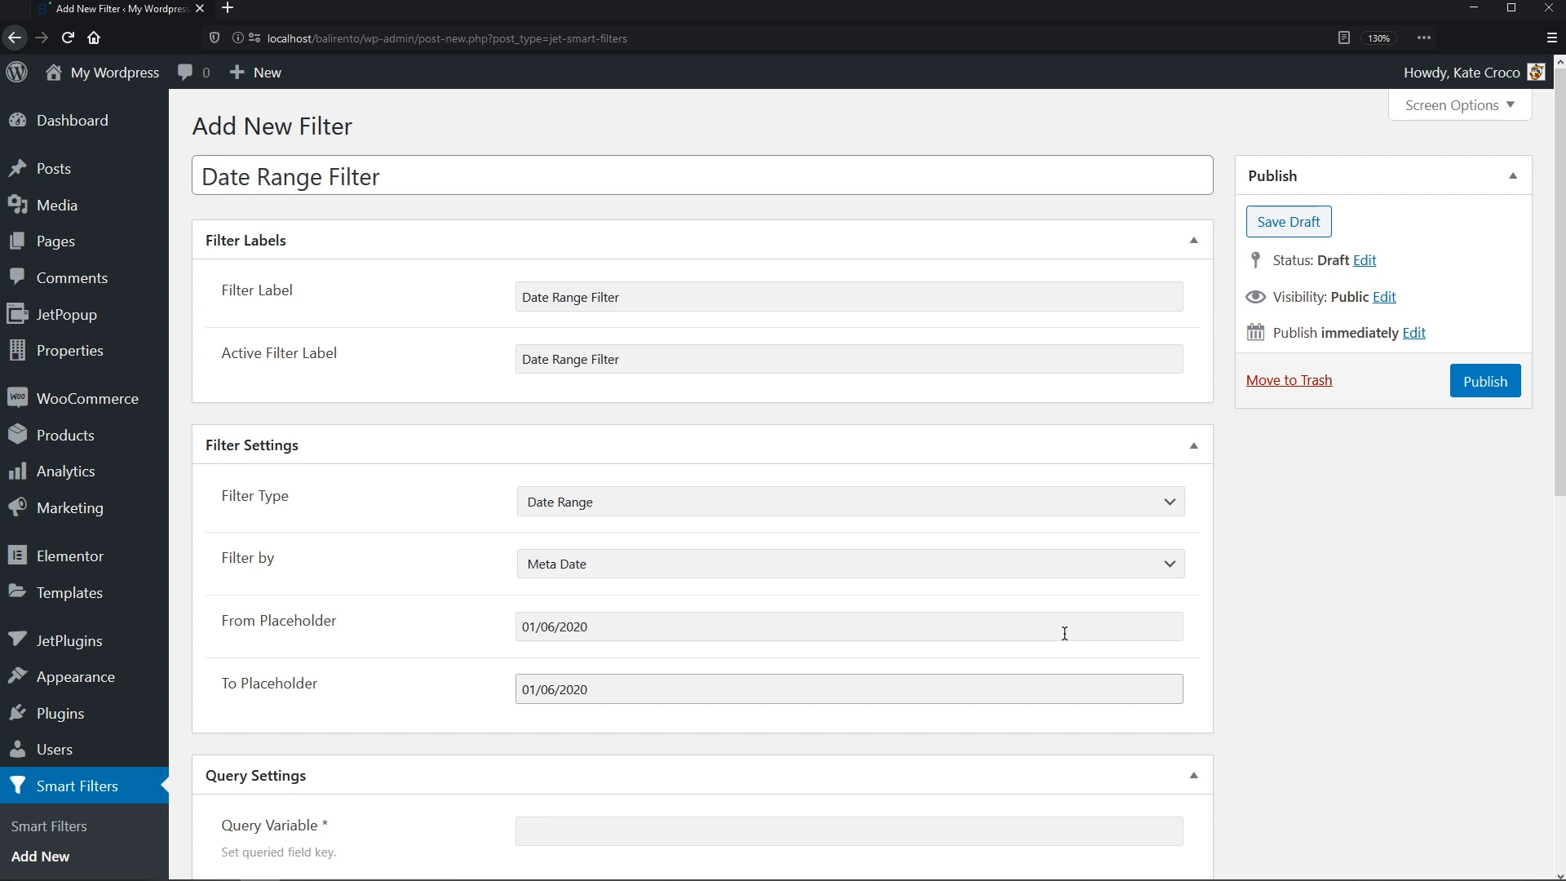
middle_click(1064, 633)
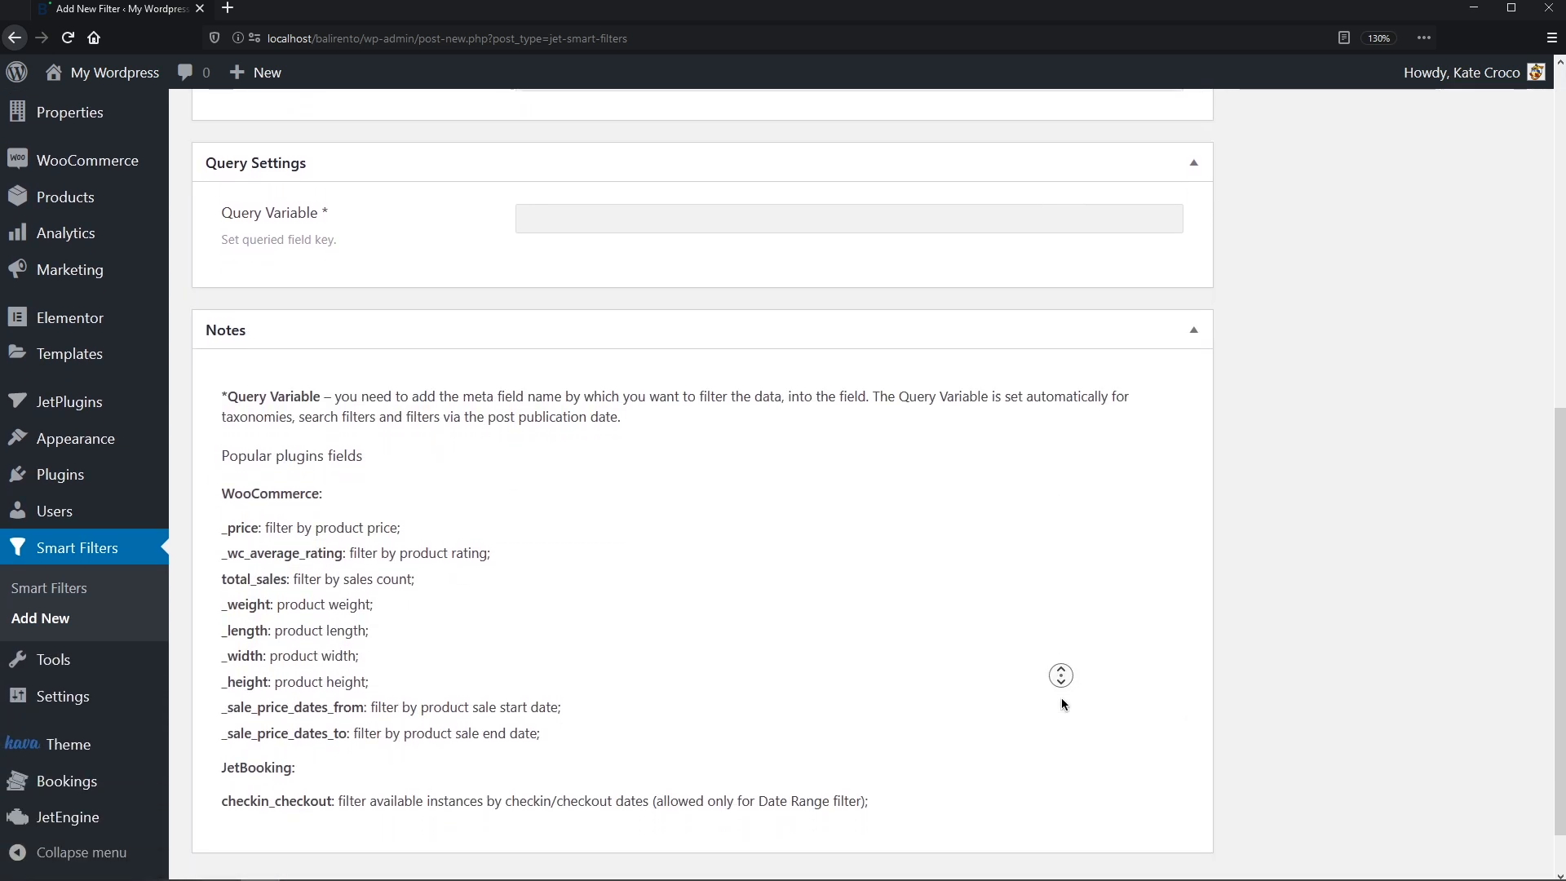
middle_click(1061, 700)
- Set the query variable to checkin_checkout and publish the Date Range Filter
left_click_drag(330, 786, 224, 792)
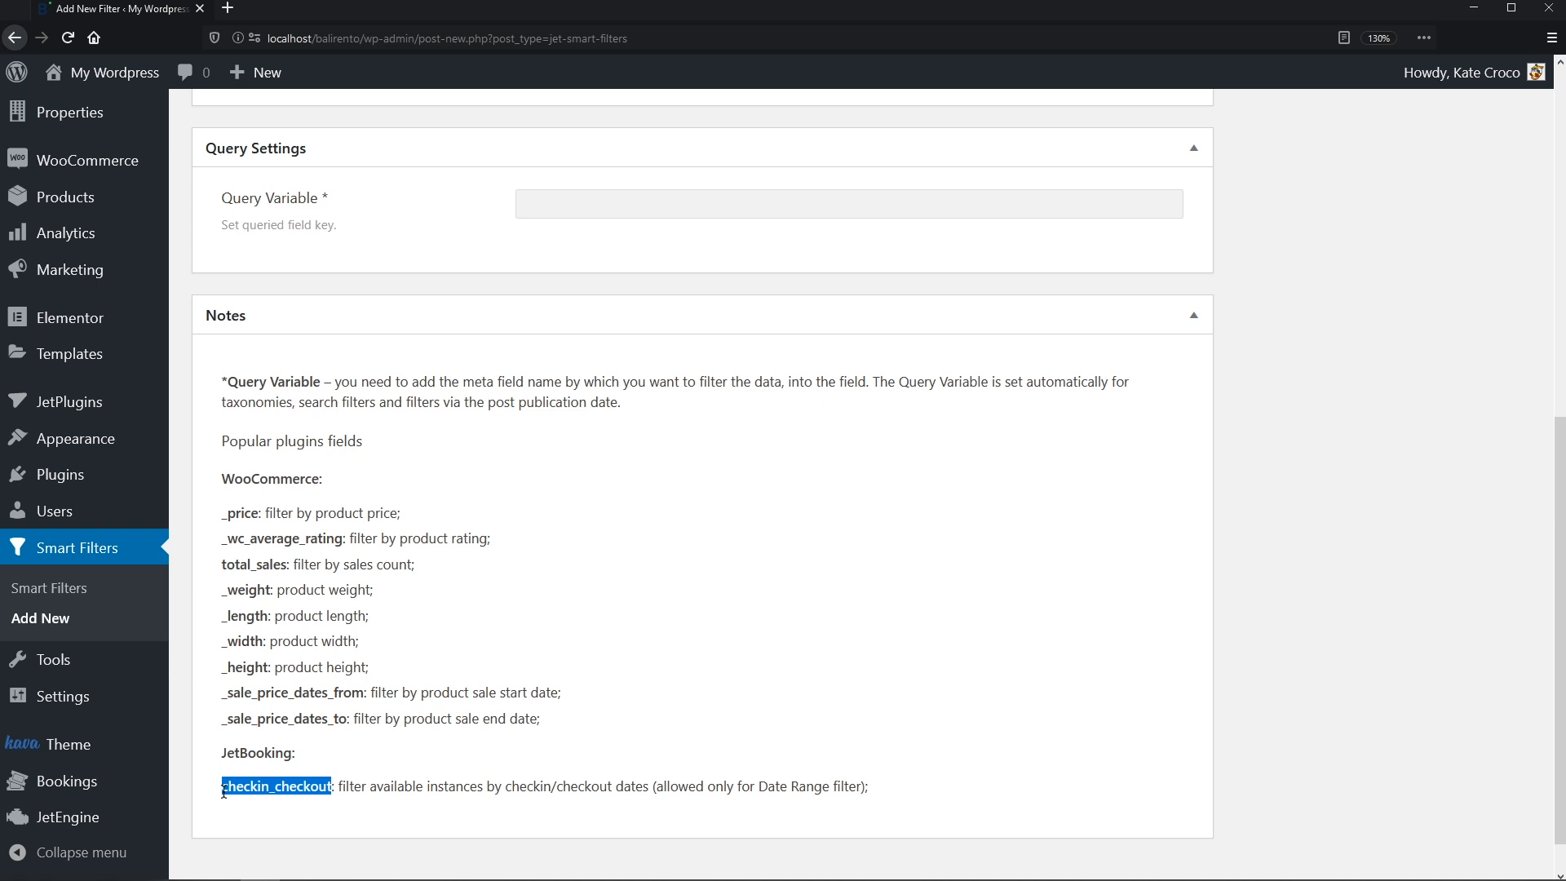
left_click(543, 212)
key("ctrl+v")
middle_click(543, 206)
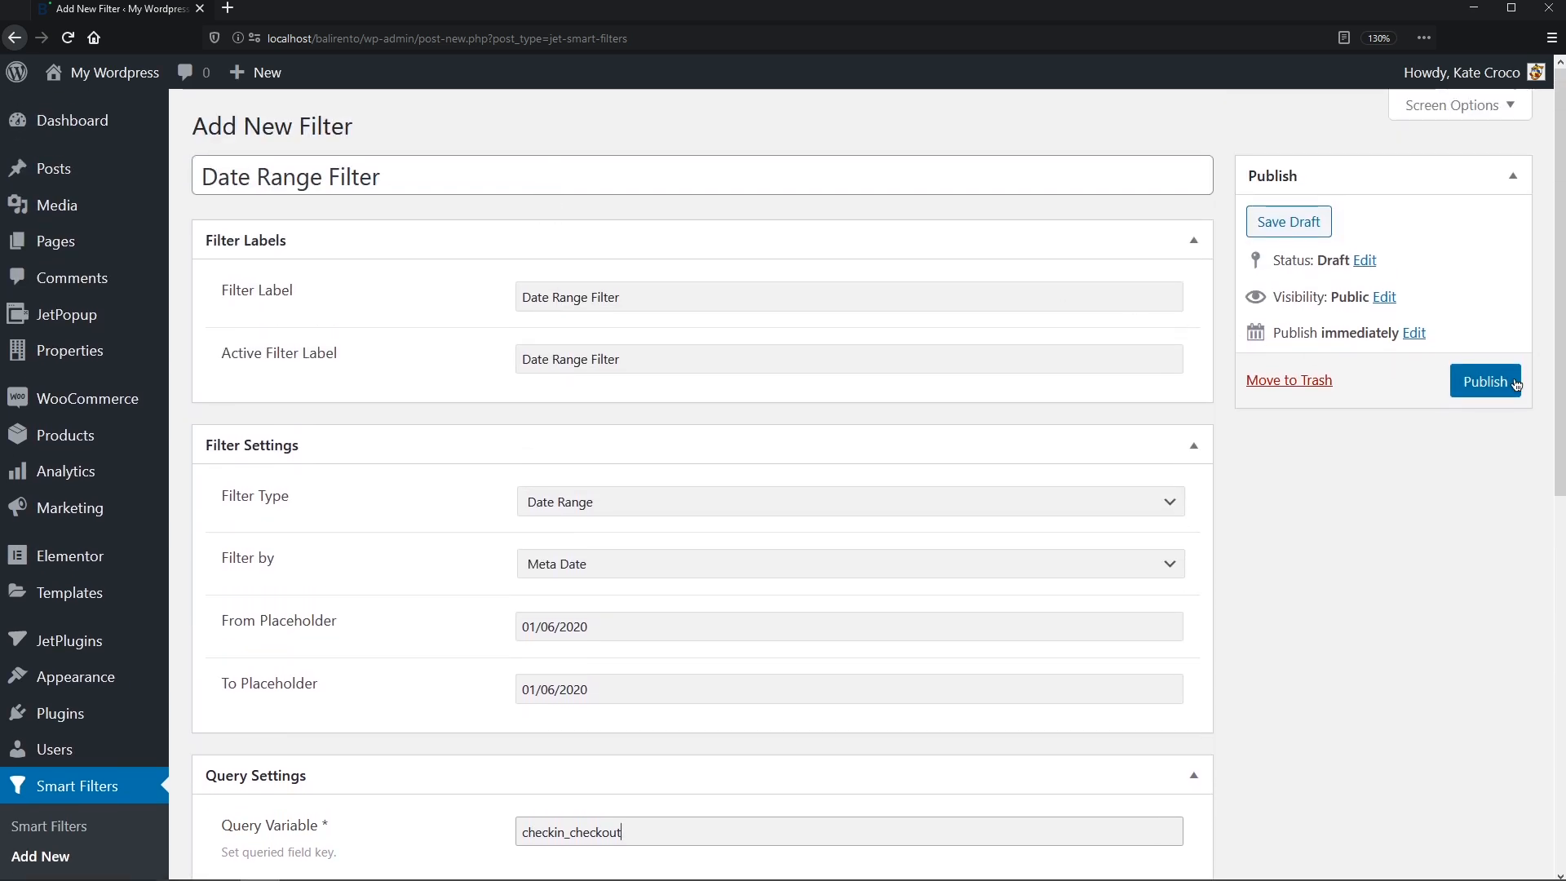
left_click(1501, 335)
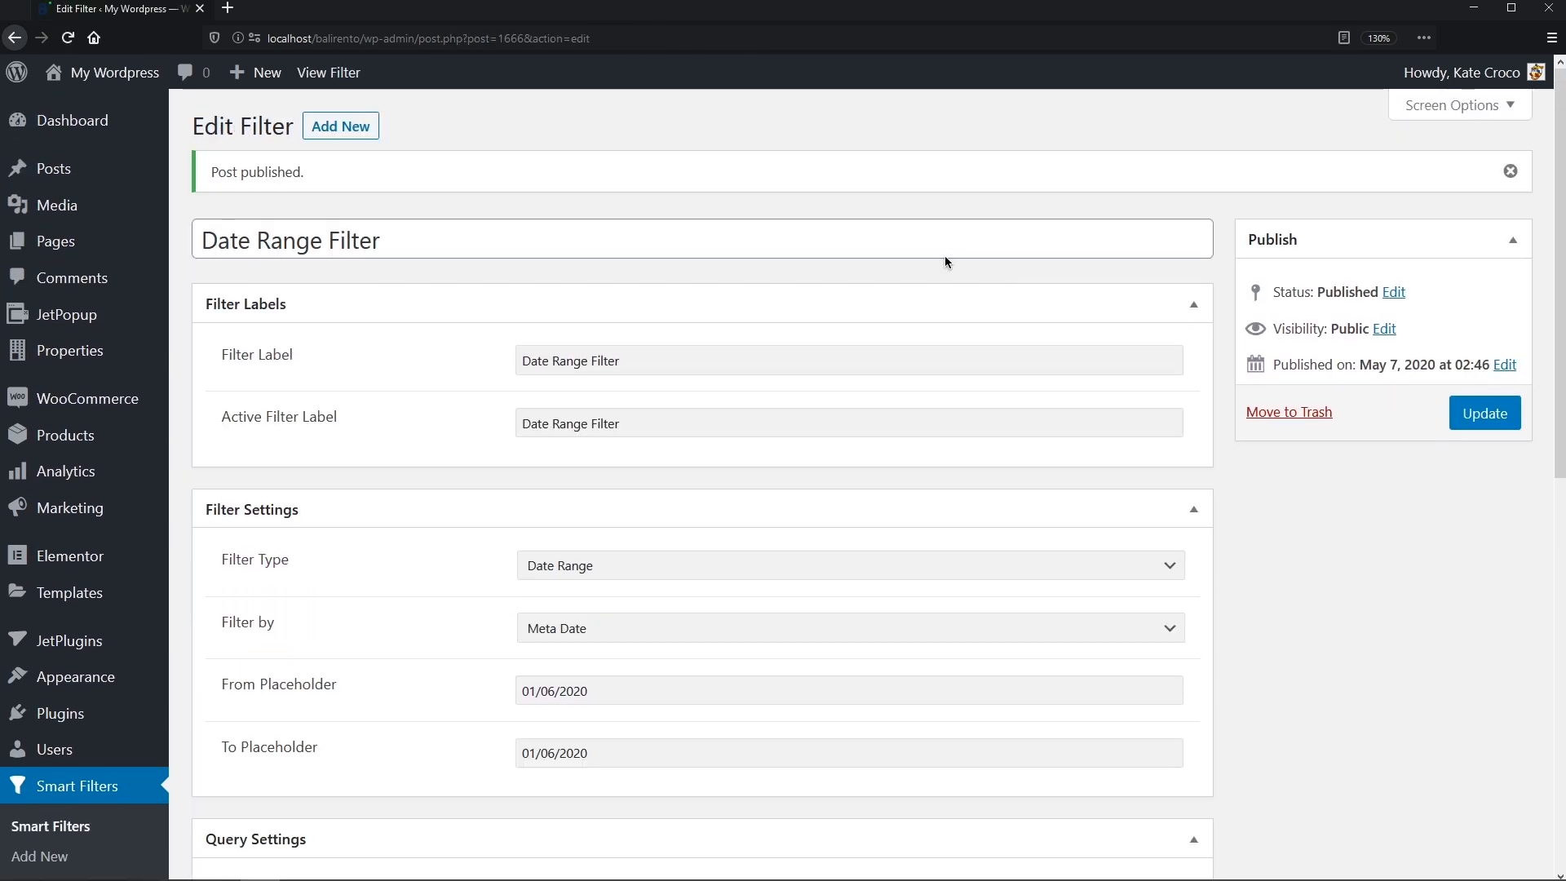
left_click(340, 128)
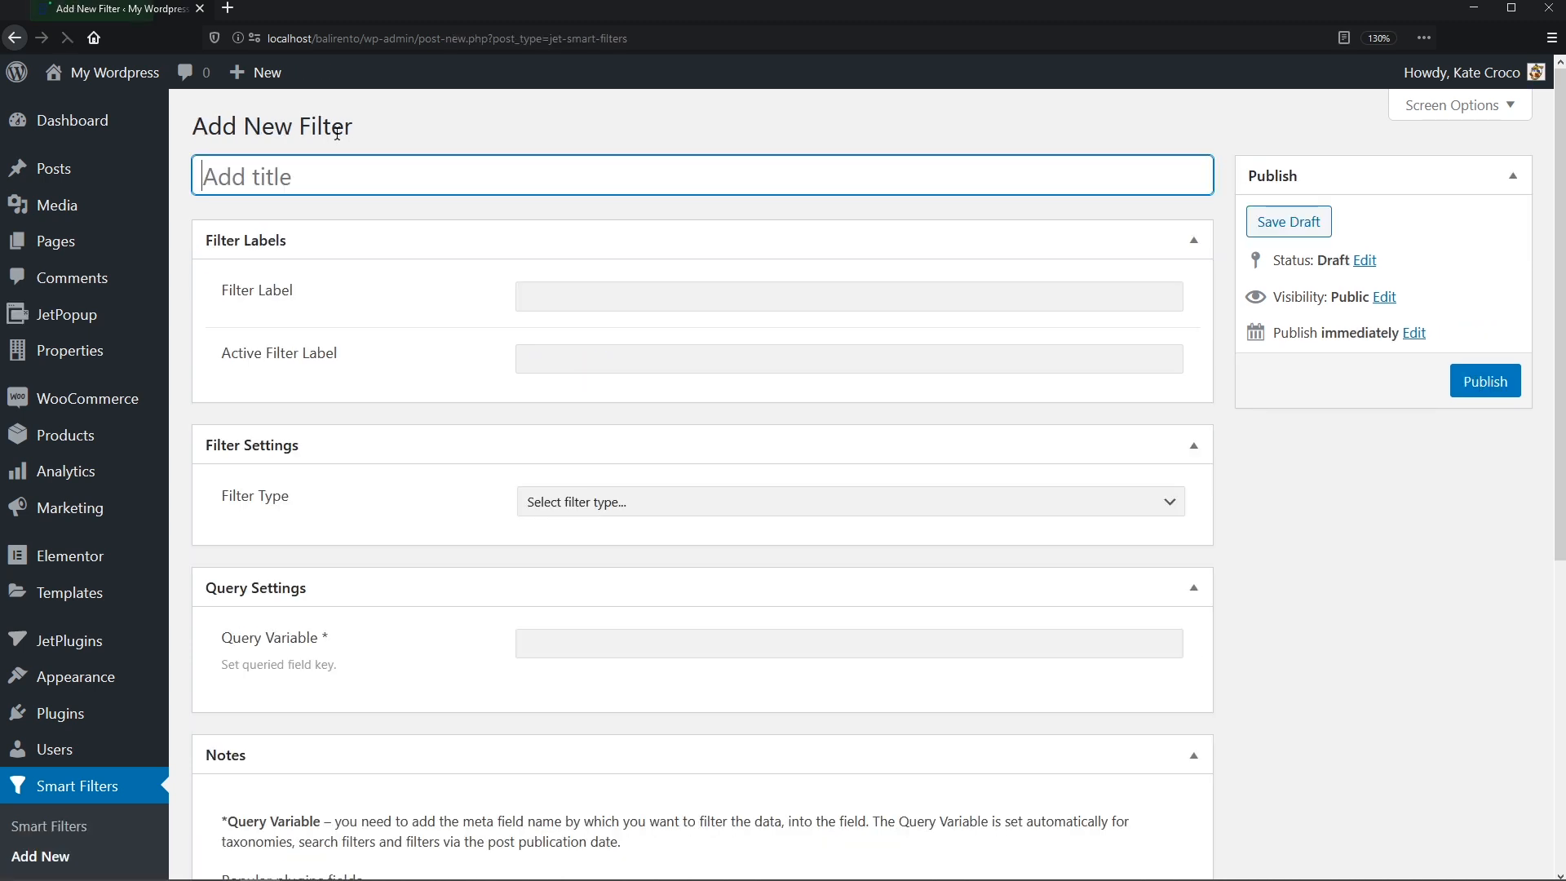
- Title the new filter 'Guests' and use it for the filter and active labels
type("Guests")
key("ctrl+a")
key("ctrl+c")
left_click(563, 296)
key("ctrl+v")
left_click(570, 356)
key("ctrl+v")
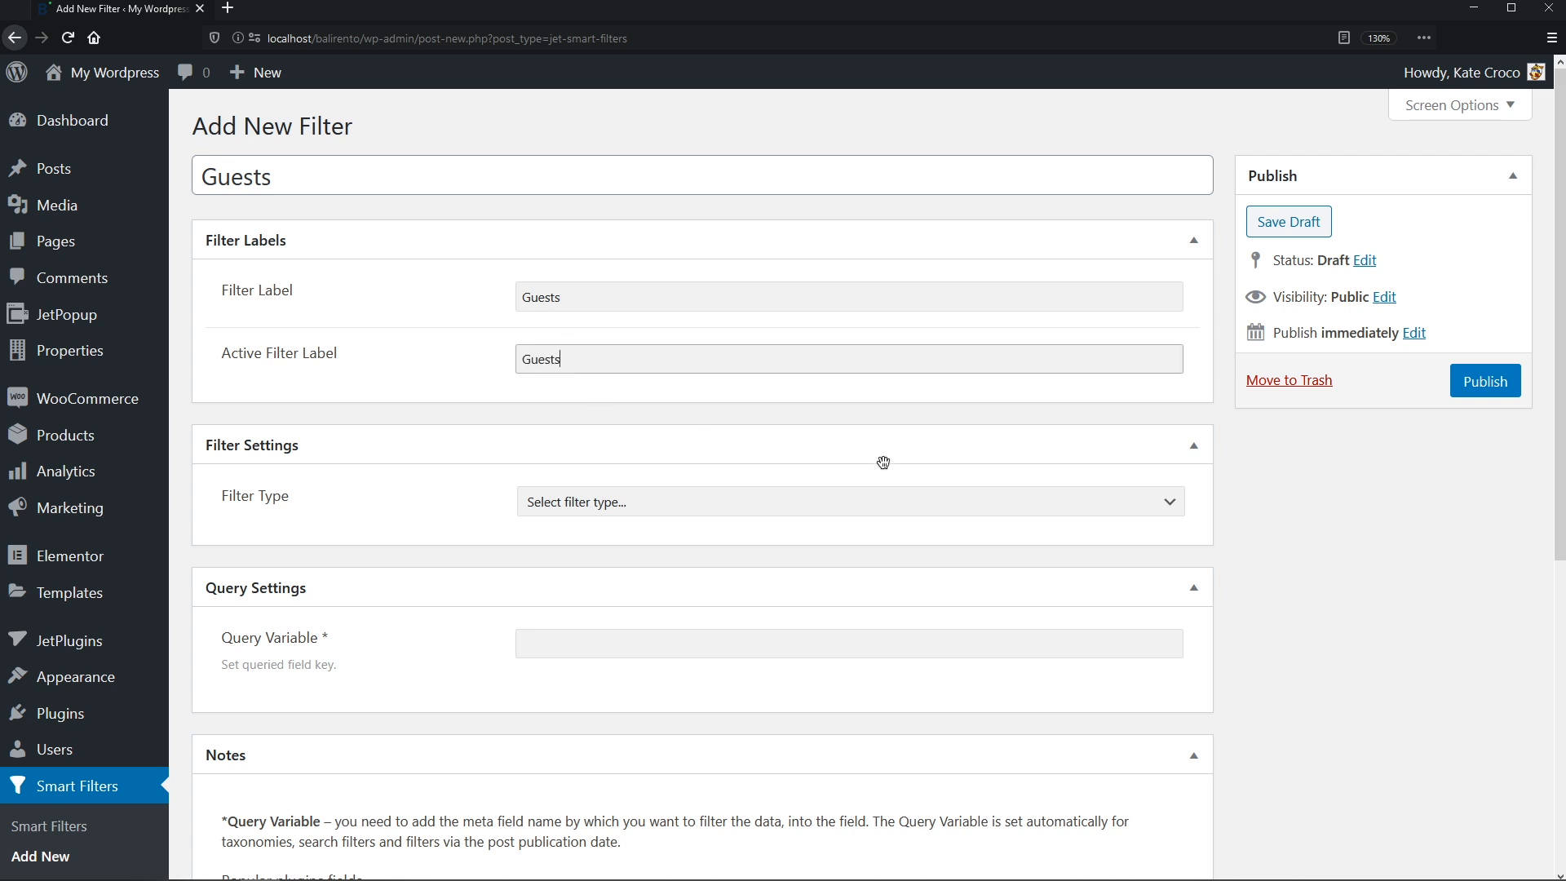
- Make it a Select filter with options supplied by Manual Input
left_click(1166, 502)
left_click(1124, 584)
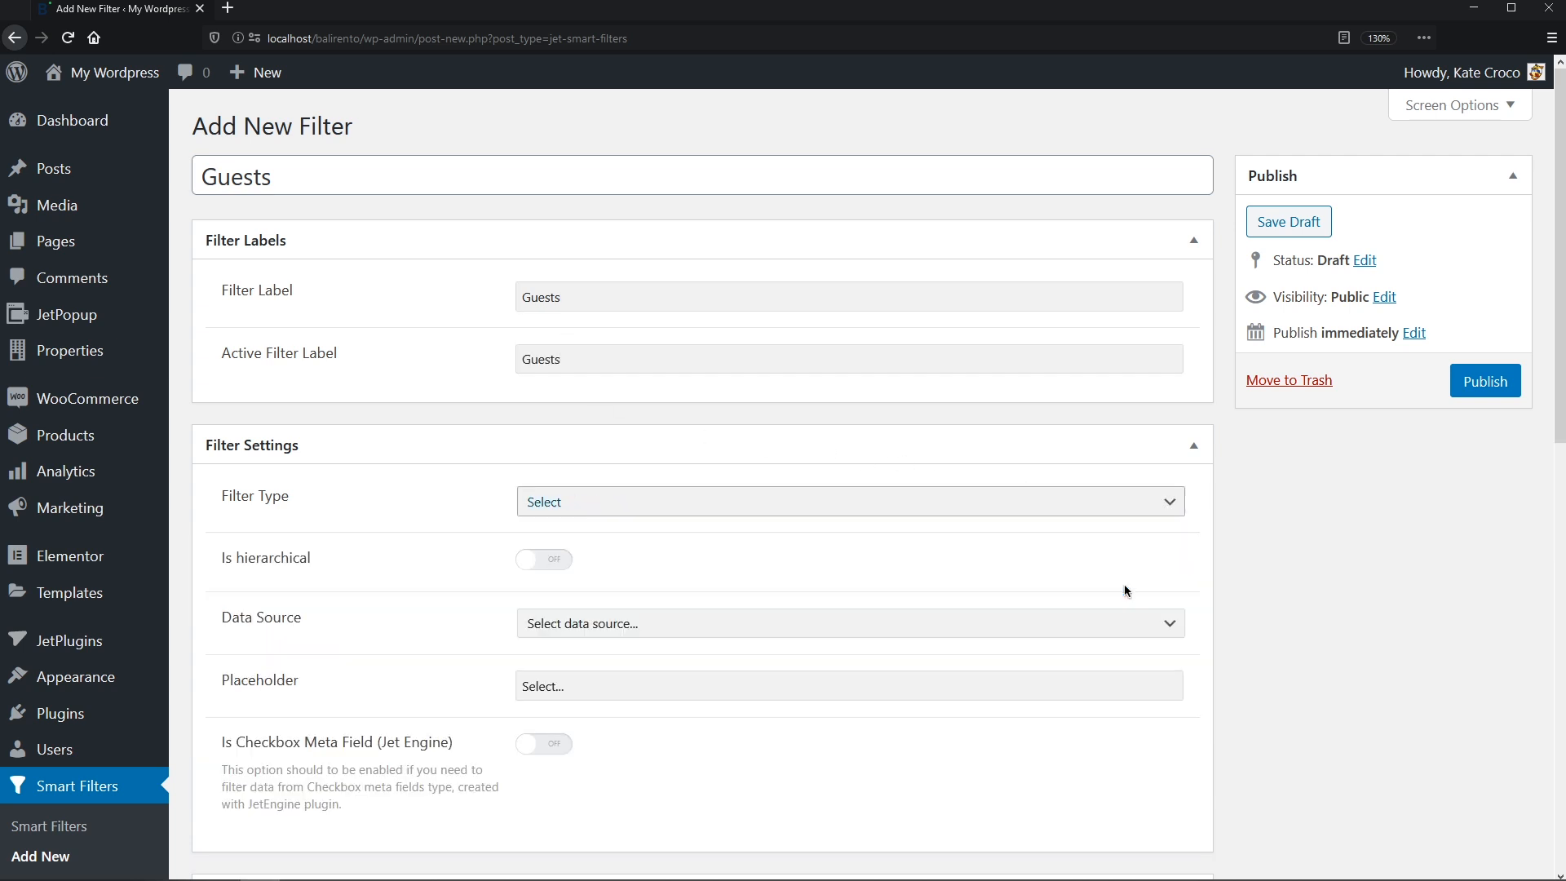
left_click(1157, 631)
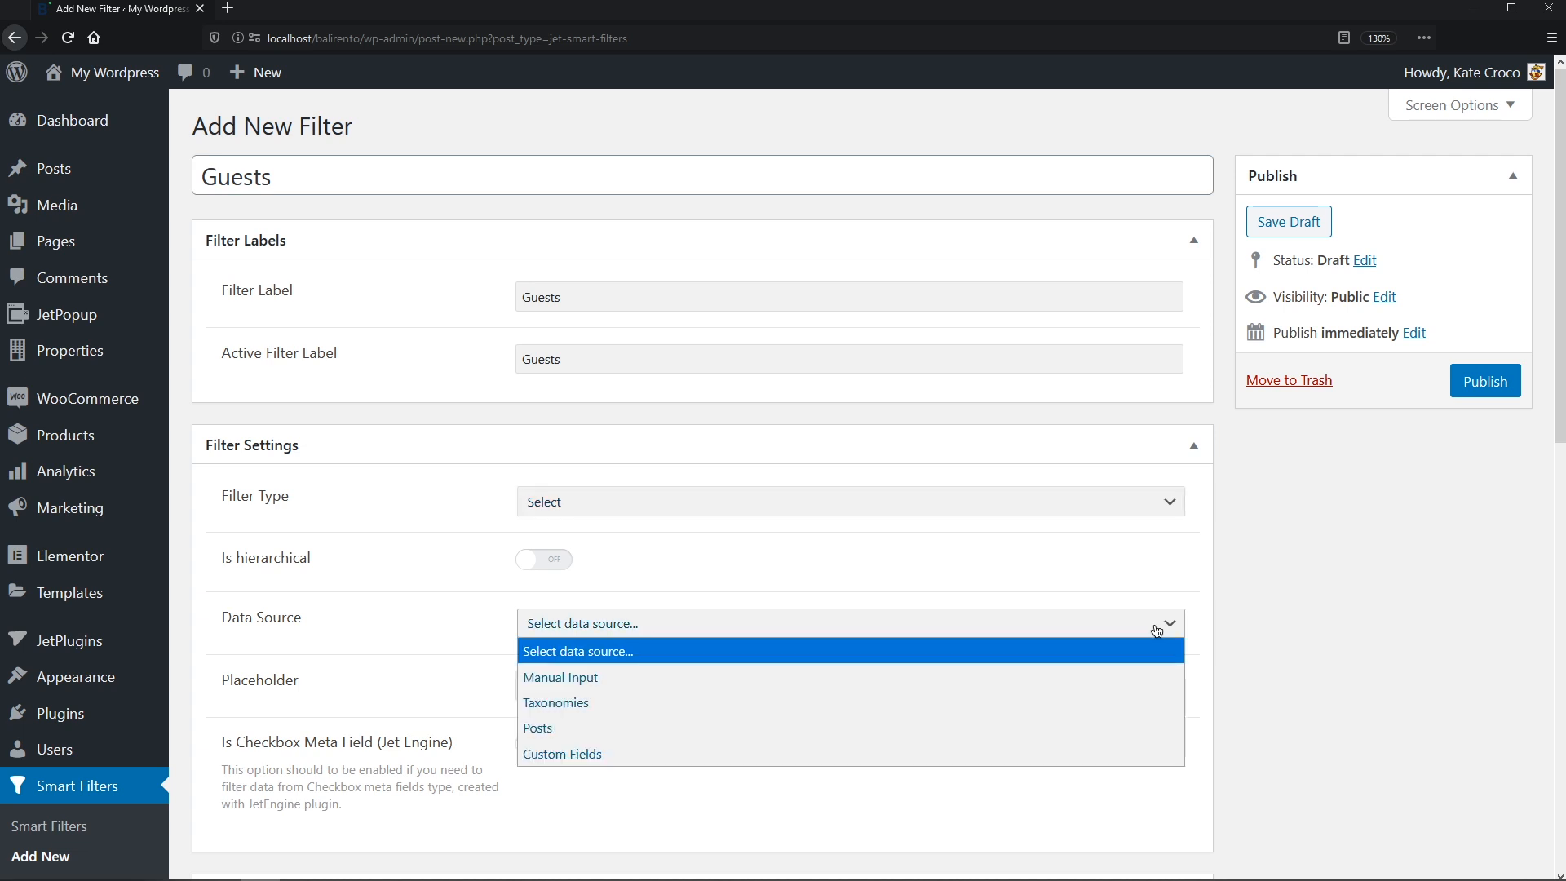
left_click(1130, 679)
middle_click(1129, 675)
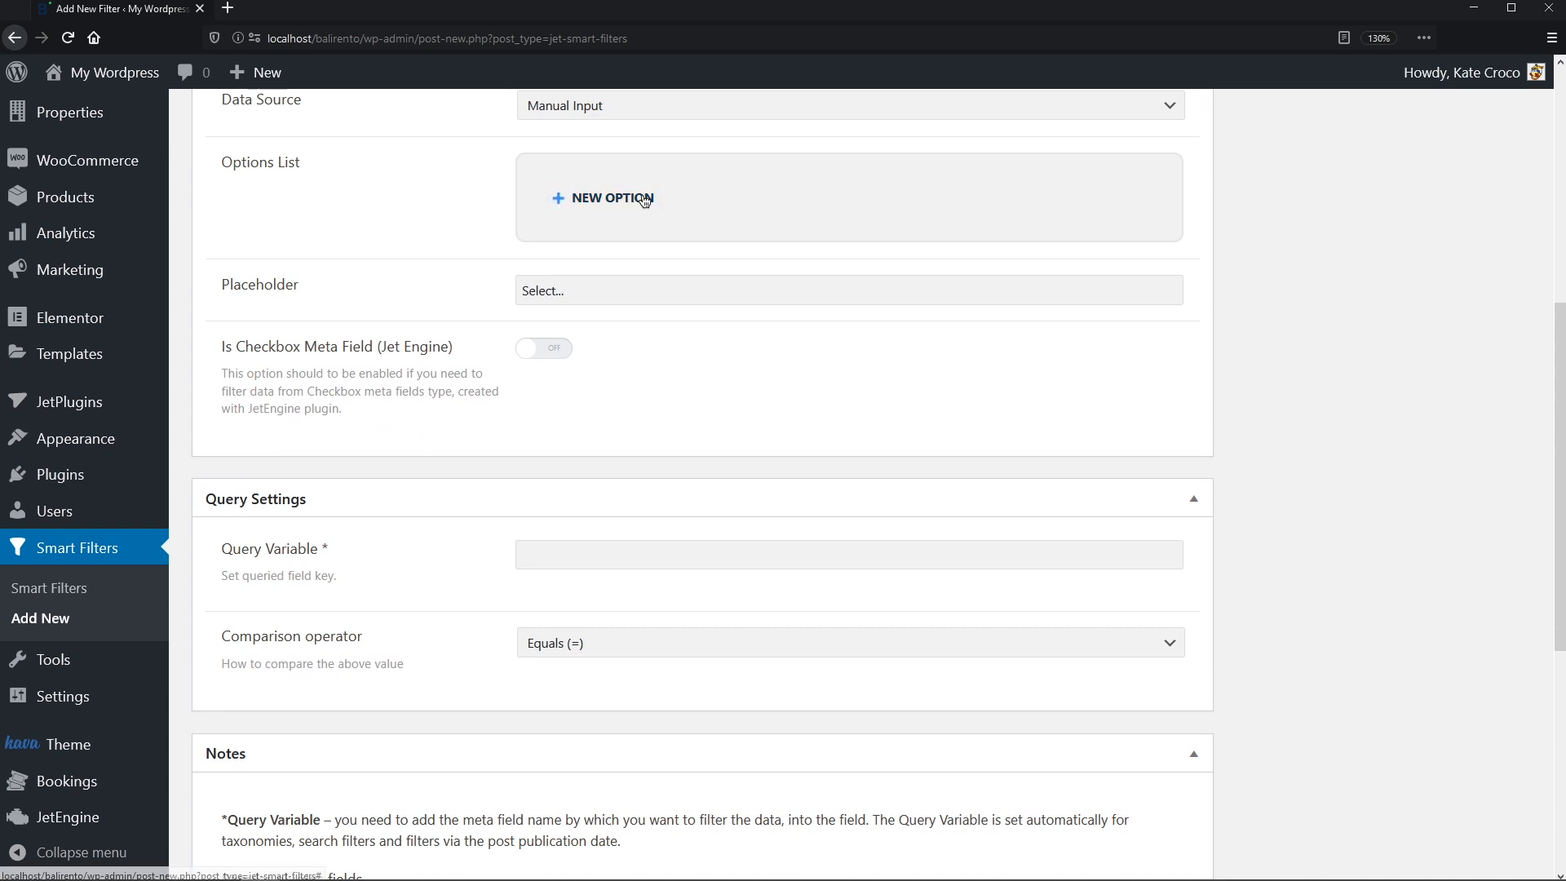
- Add guest-count options 1 through 5 with matching values and labels
left_click(644, 195)
left_click(639, 301)
type("1")
key("Tab")
type("1")
left_click(613, 433)
type("2")
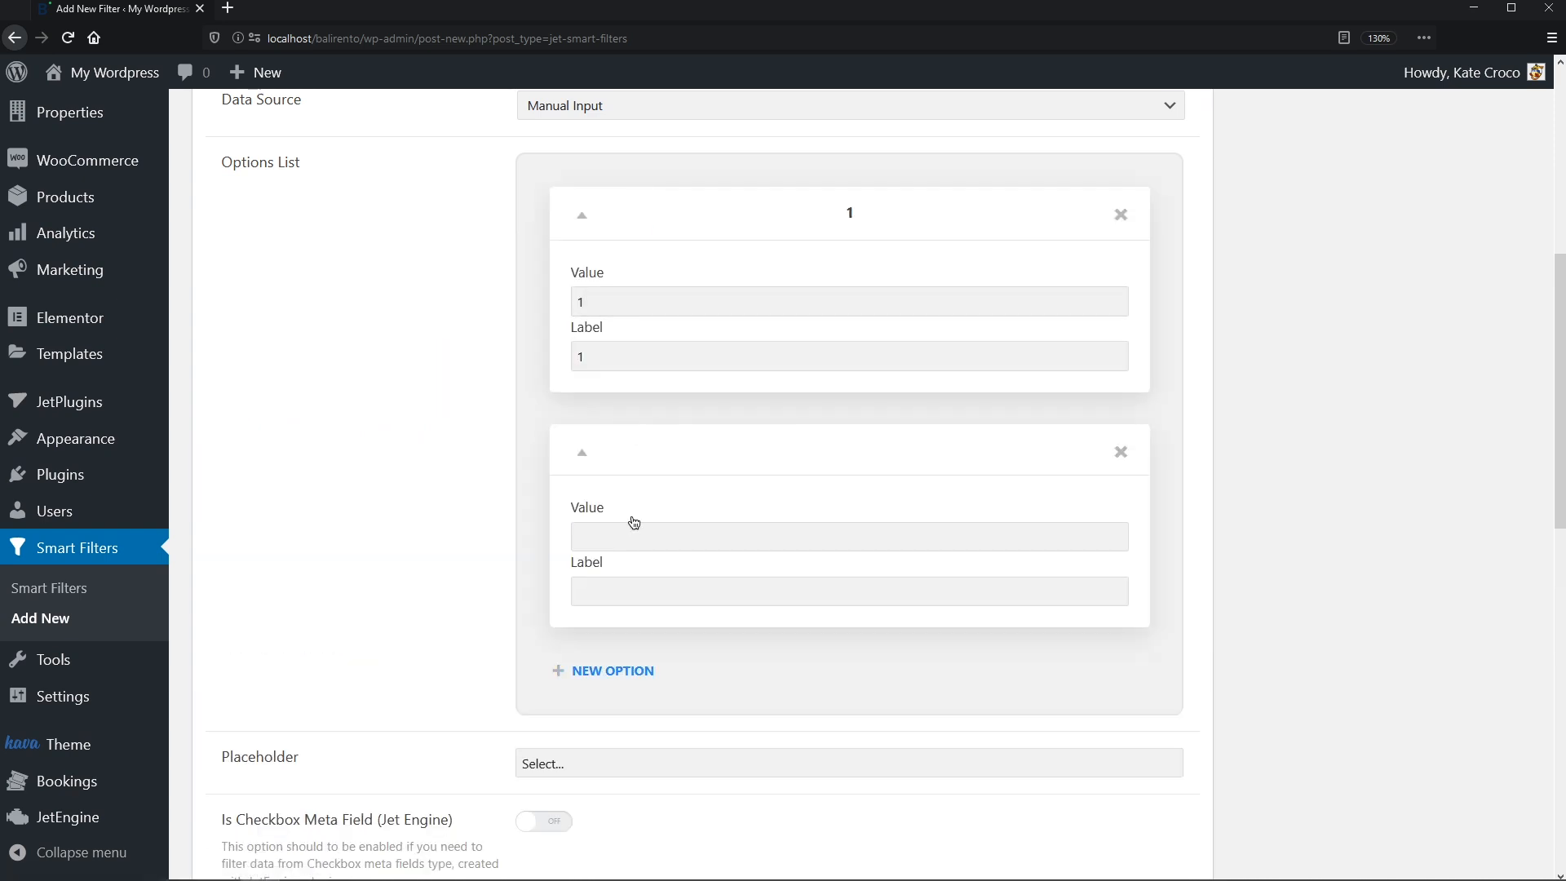
key("Tab")
type("2")
left_click(622, 678)
left_click(629, 771)
type("3")
key("Tab")
type("3")
scroll(633, 717, "down", 5)
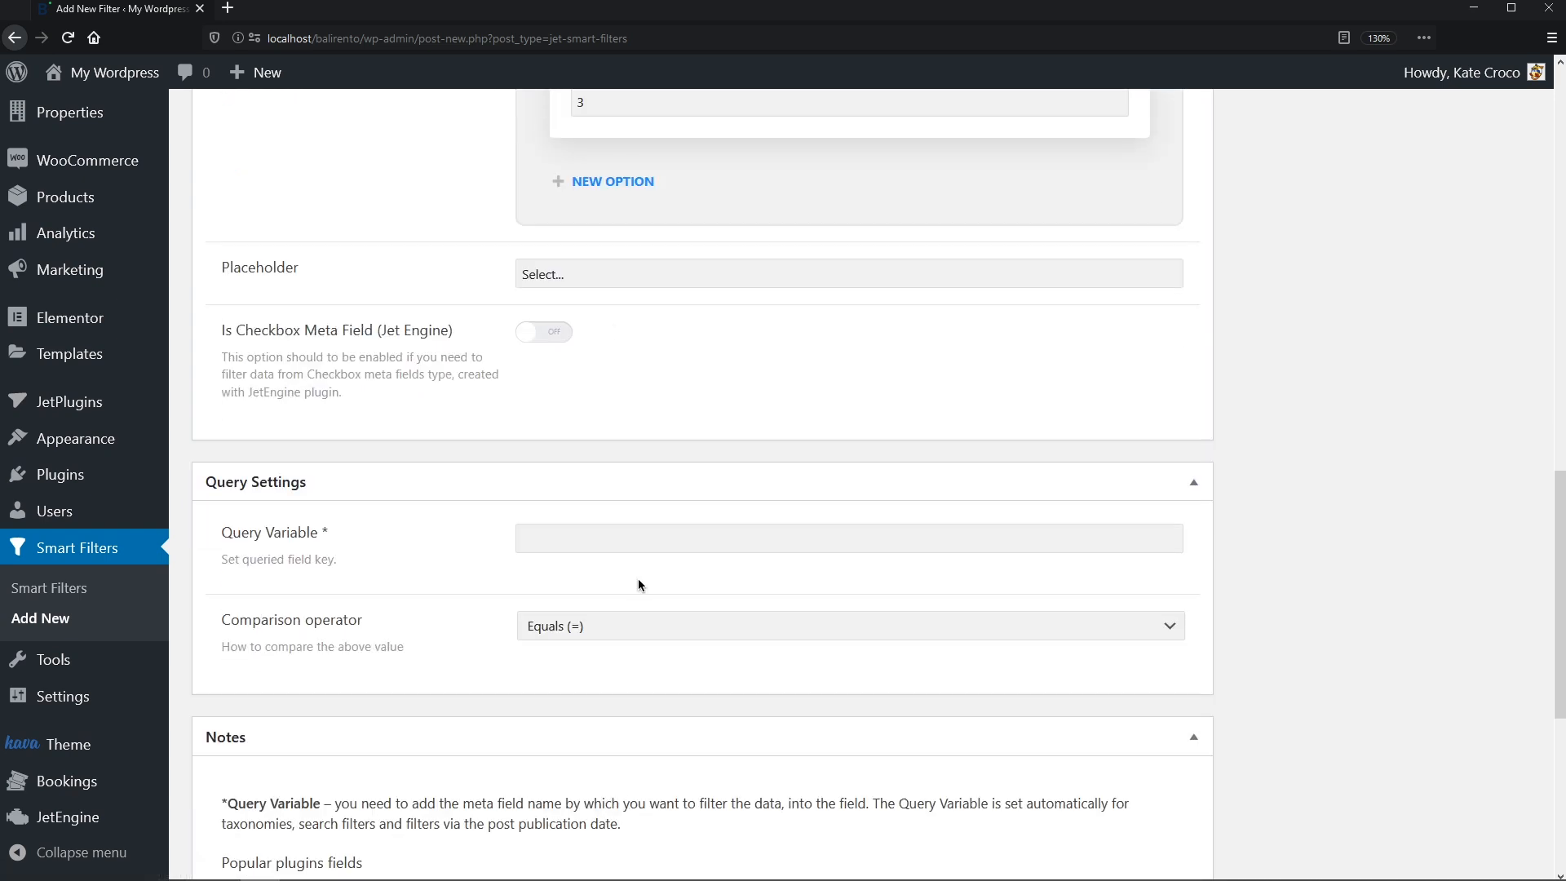
left_click(624, 181)
left_click(598, 282)
type("4")
key("Tab")
type("4")
left_click(605, 416)
left_click(604, 518)
type("5")
key("Tab")
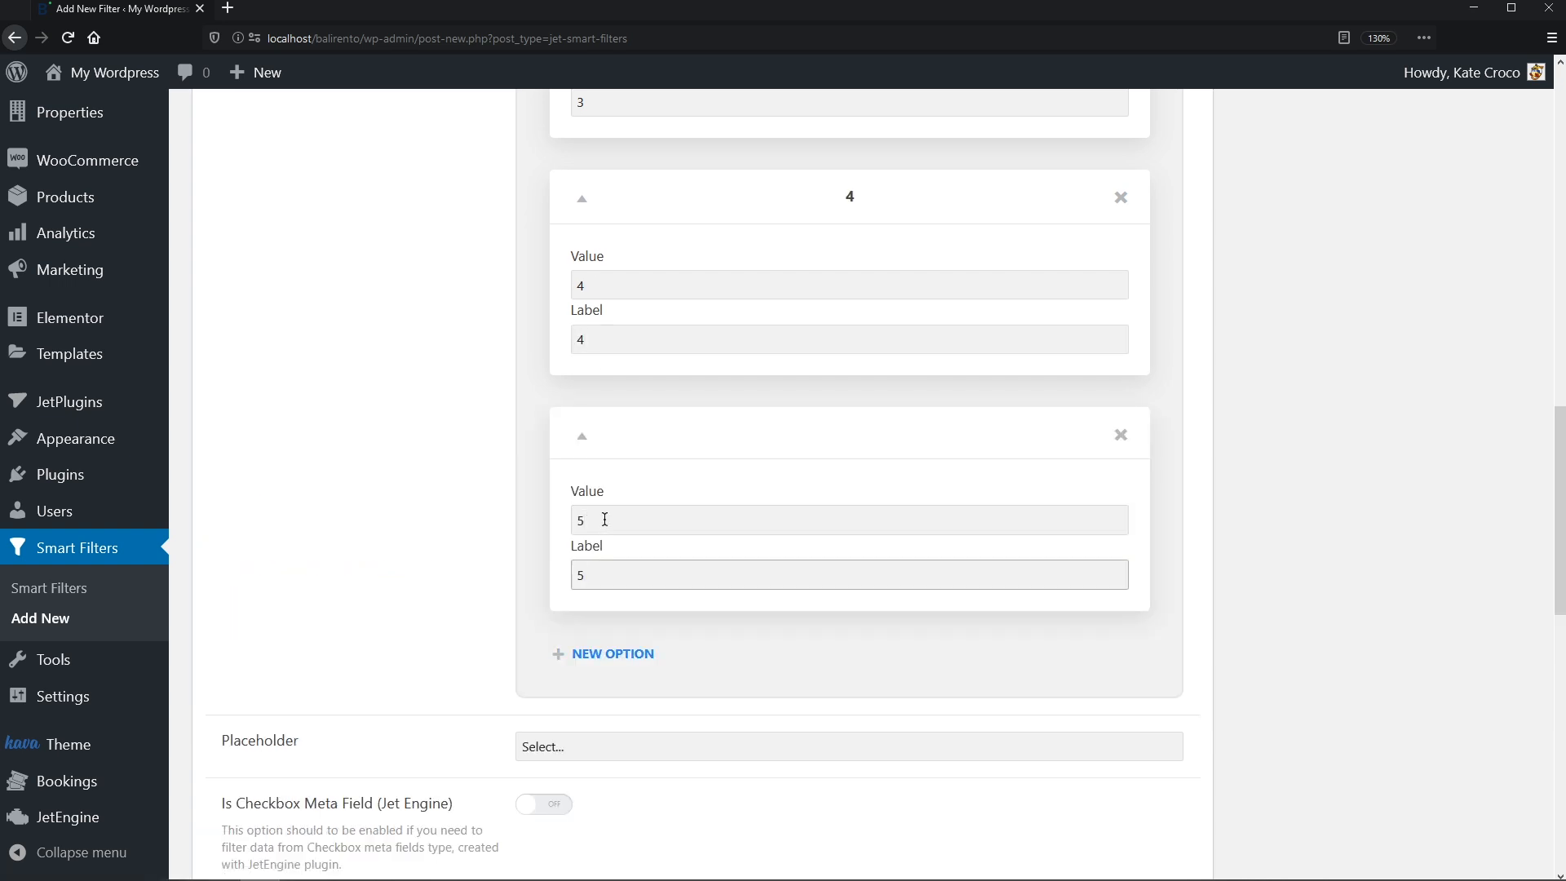
- Add the remaining guest-count options 6 through 10
left_click(611, 351)
left_click(612, 213)
type("6")
key("Tab")
type("6")
left_click(613, 350)
left_click(616, 453)
type("77")
left_click(613, 585)
left_click(619, 236)
type("8")
key("Tab")
type("8")
left_click(616, 374)
left_click(619, 465)
type("9")
key("Tab")
type("9")
scroll(608, 489, "down", 6)
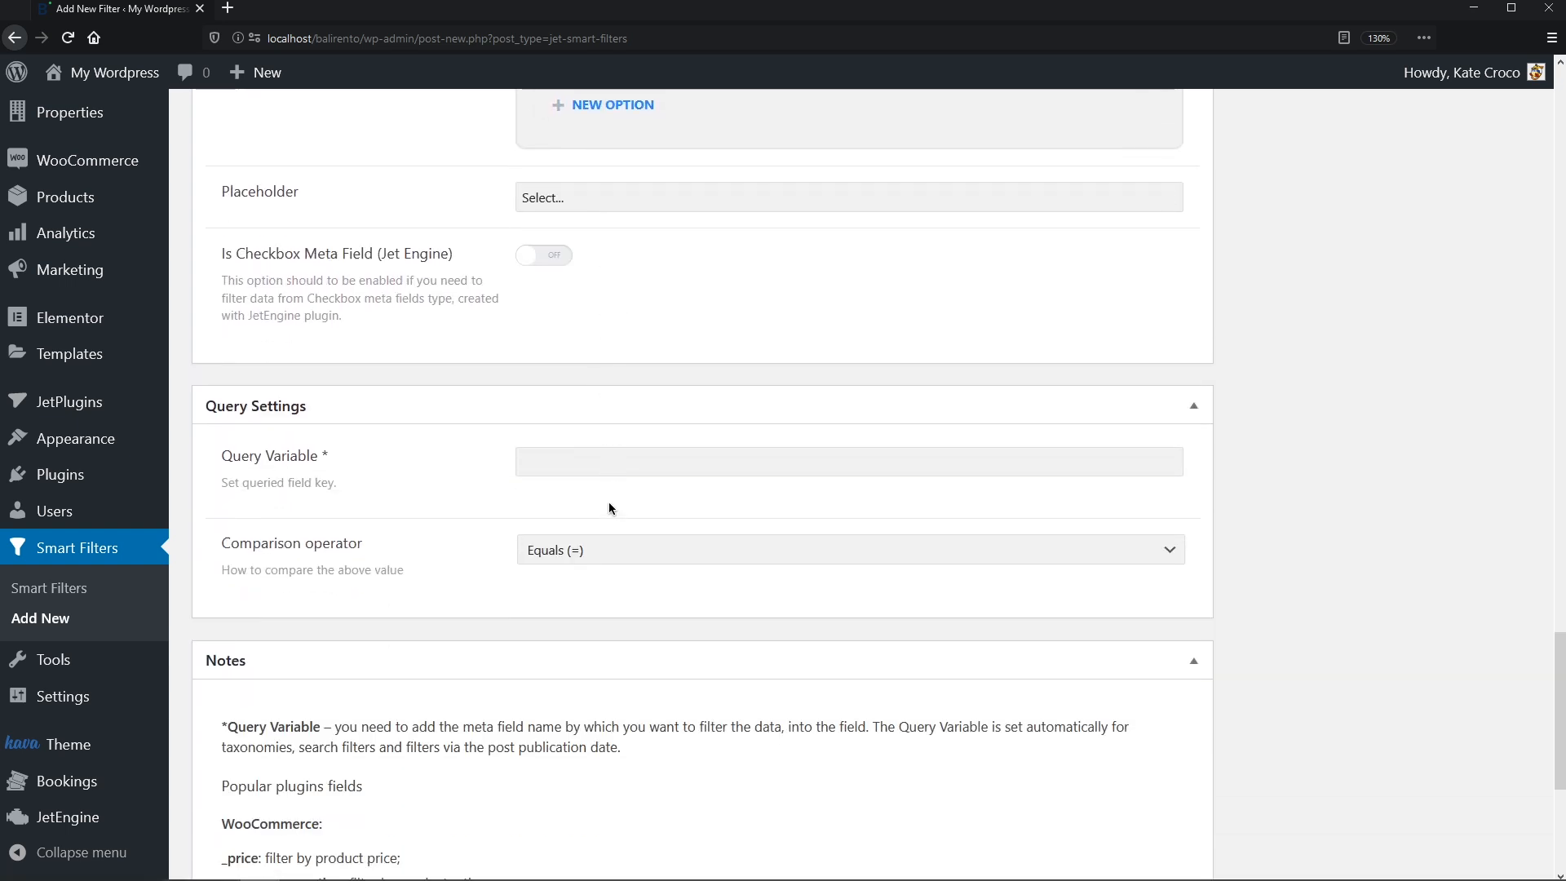
left_click(614, 107)
left_click(603, 210)
type("10")
key("Tab")
type("10")
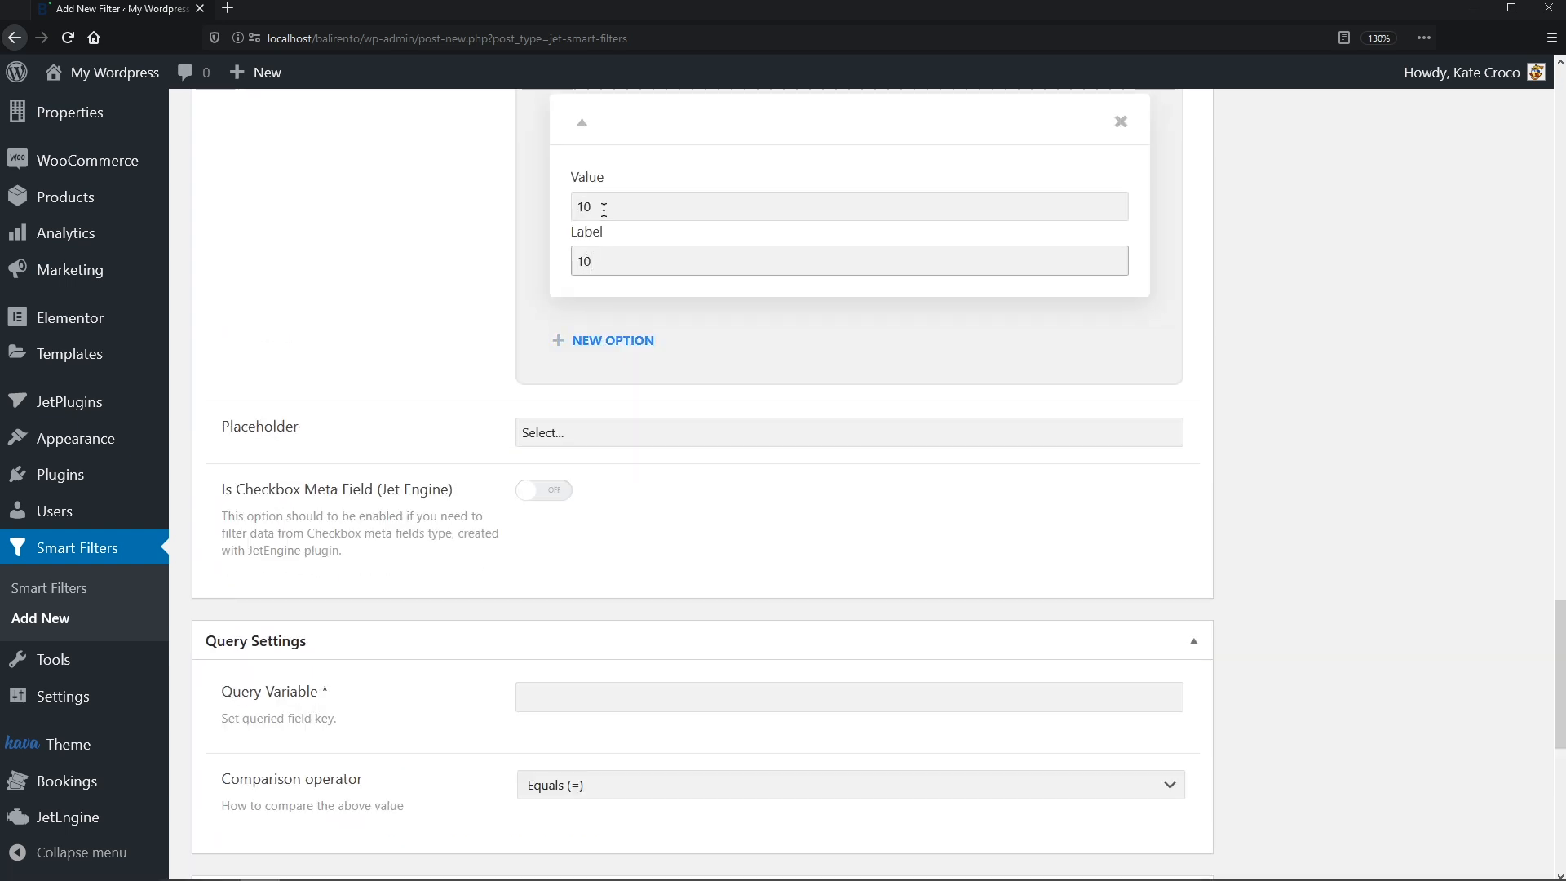
- Set the placeholder to 1, query variable _guests, and comparison to greater than or equals
triple_click(593, 433)
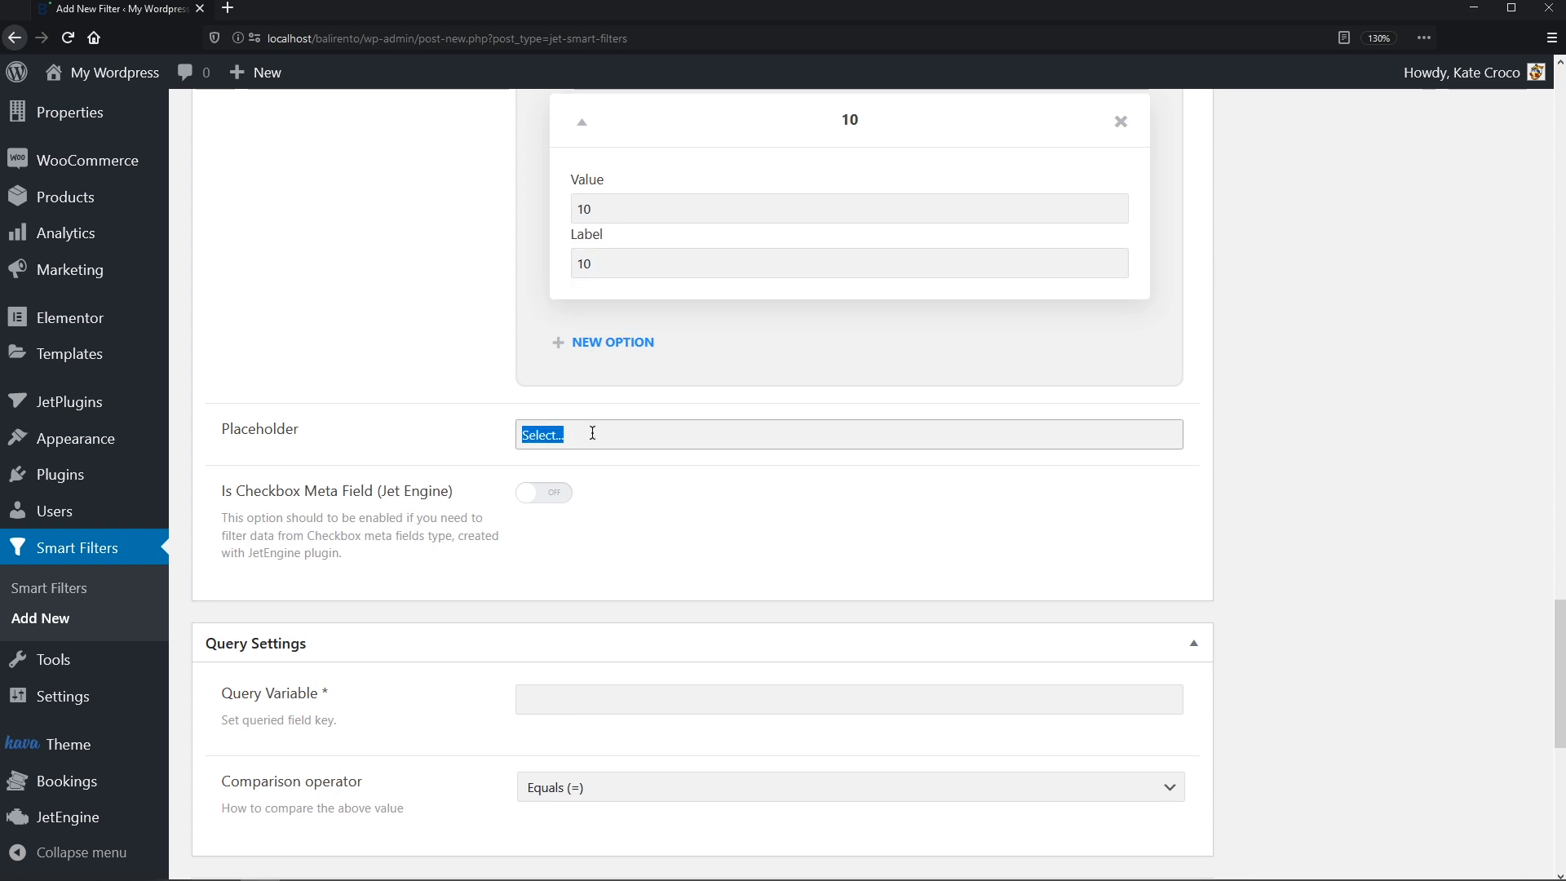
type("1")
scroll(597, 496, "down", 5)
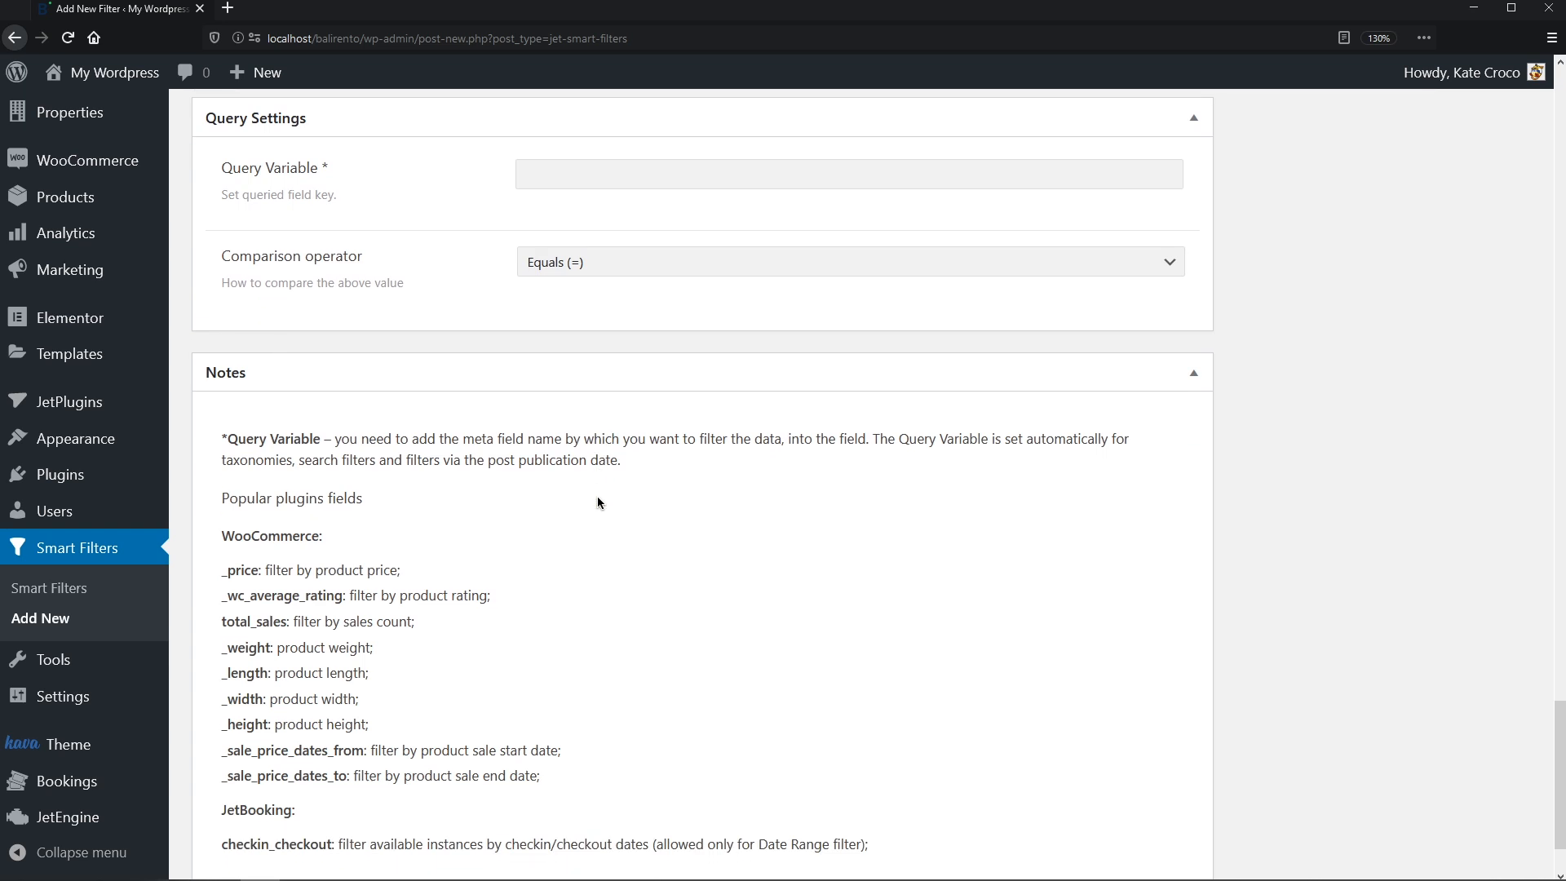
left_click(604, 176)
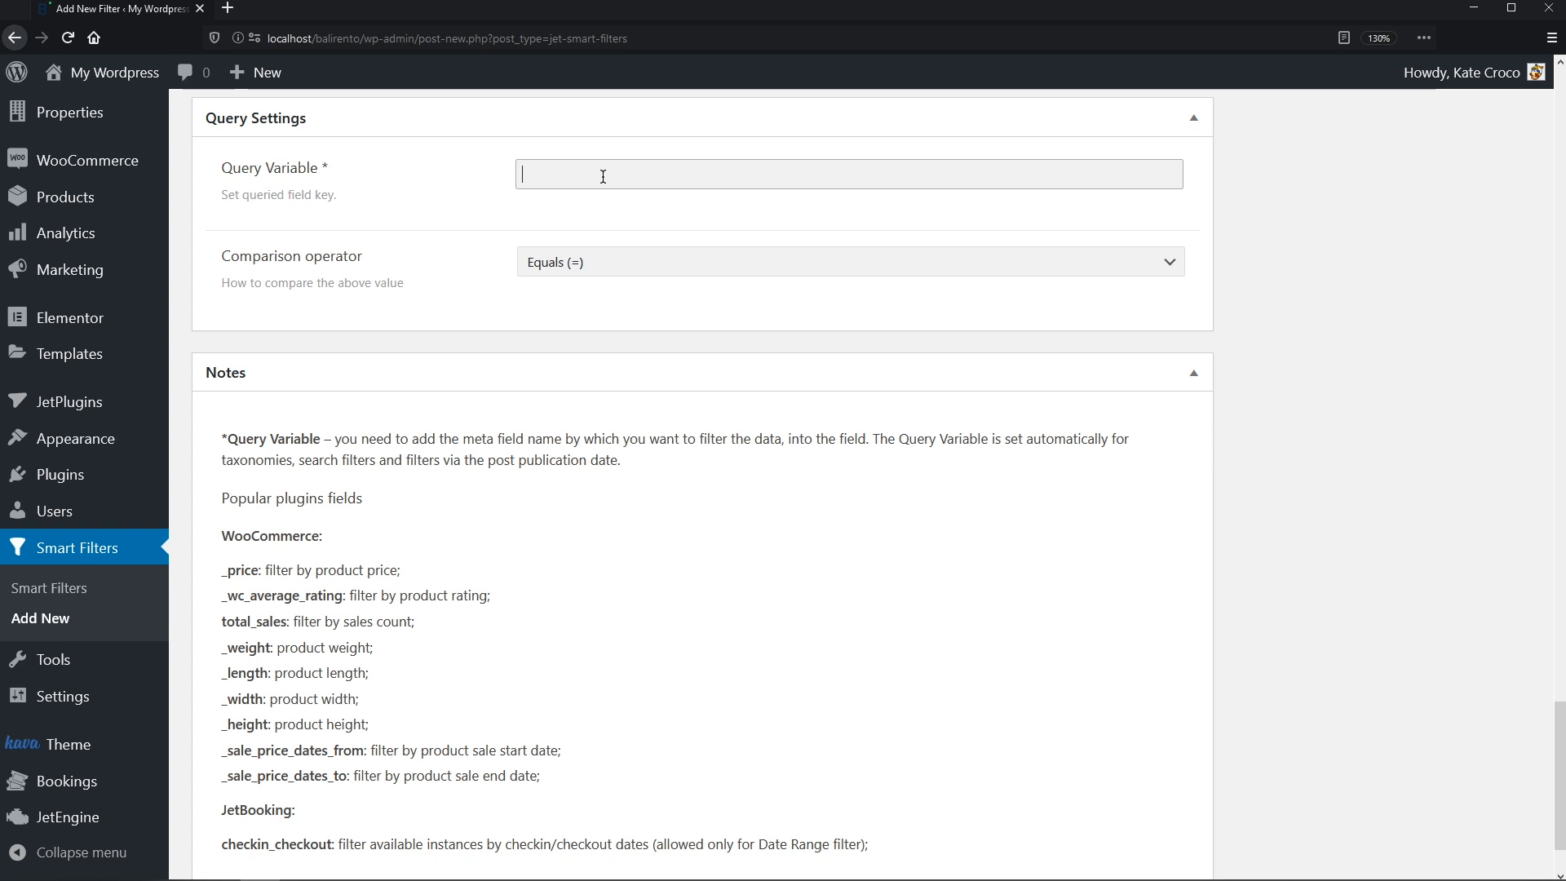
key("ctrl+v")
left_click(1167, 263)
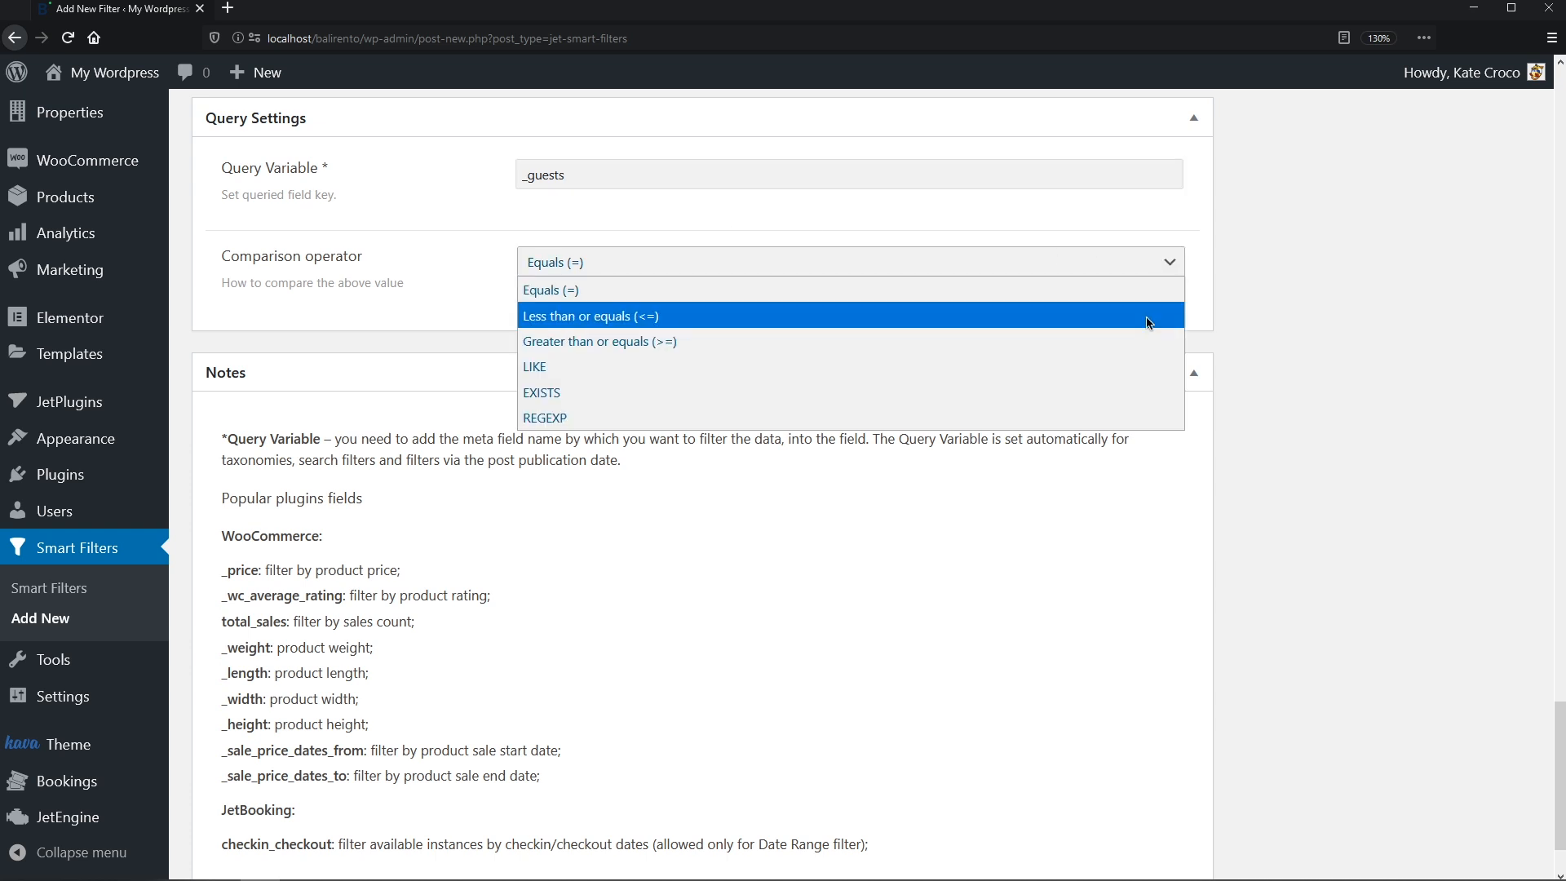
left_click(1142, 344)
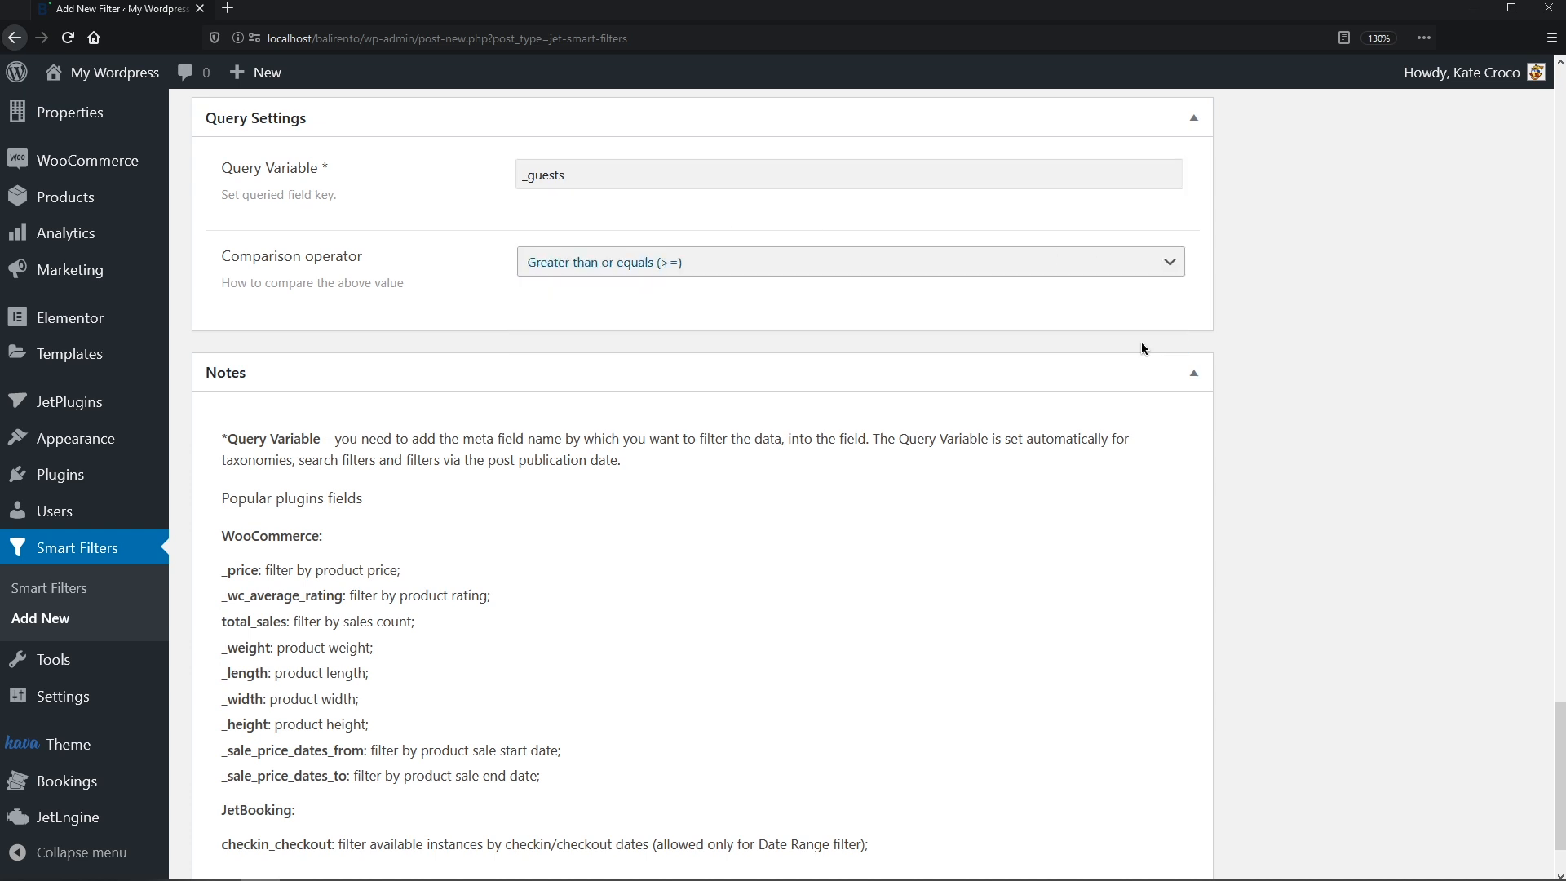
middle_click(1142, 344)
- Publish the Guests filter and go to the WordPress Pages list
scroll(1135, 272, "up", 20)
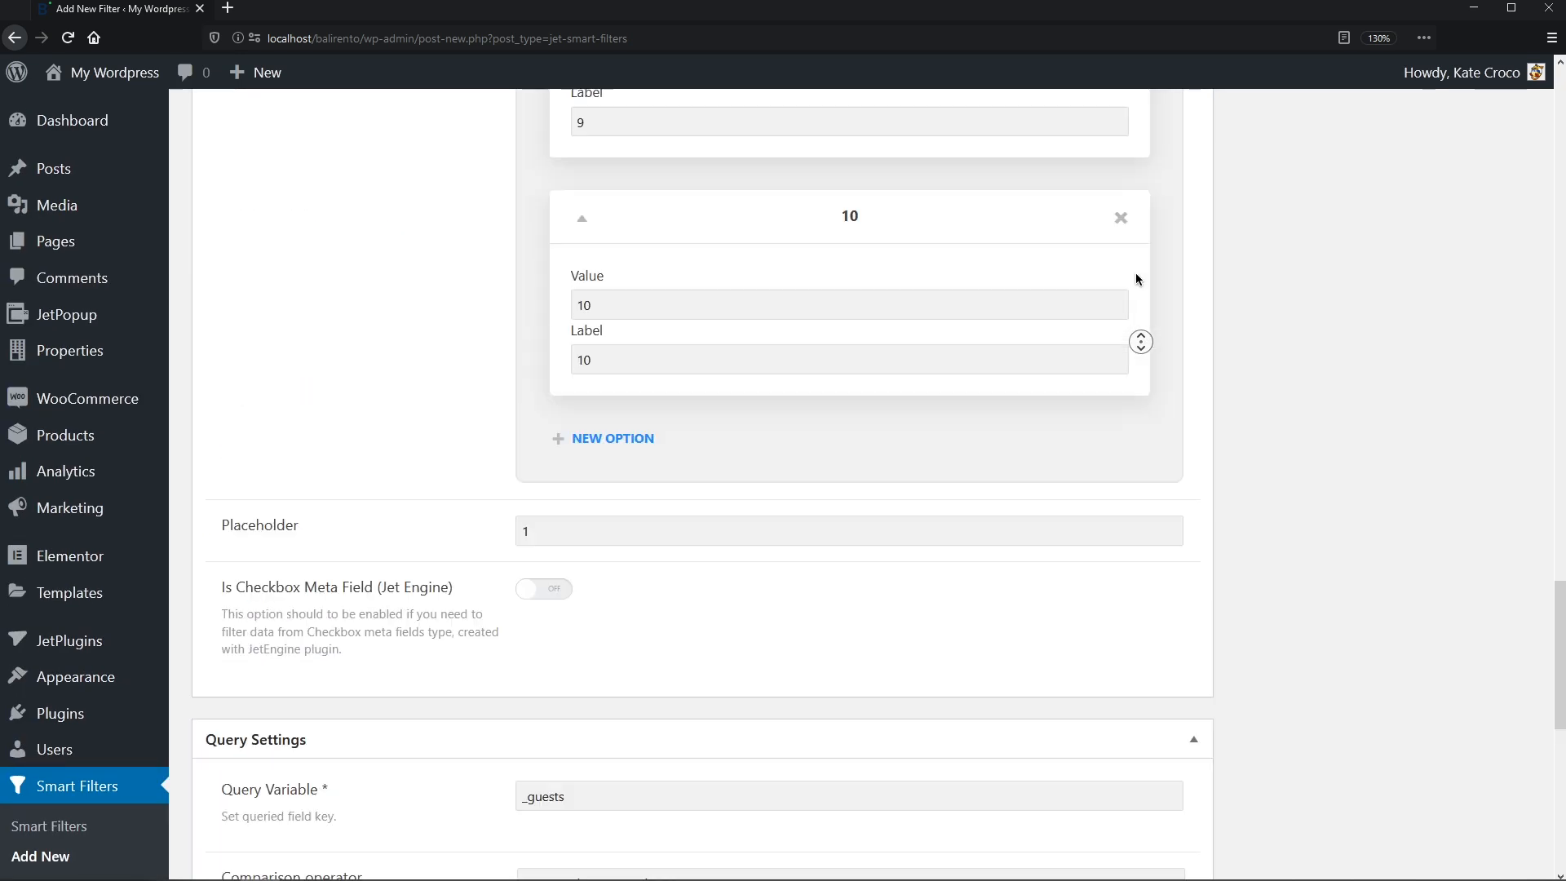
left_click(1136, 273)
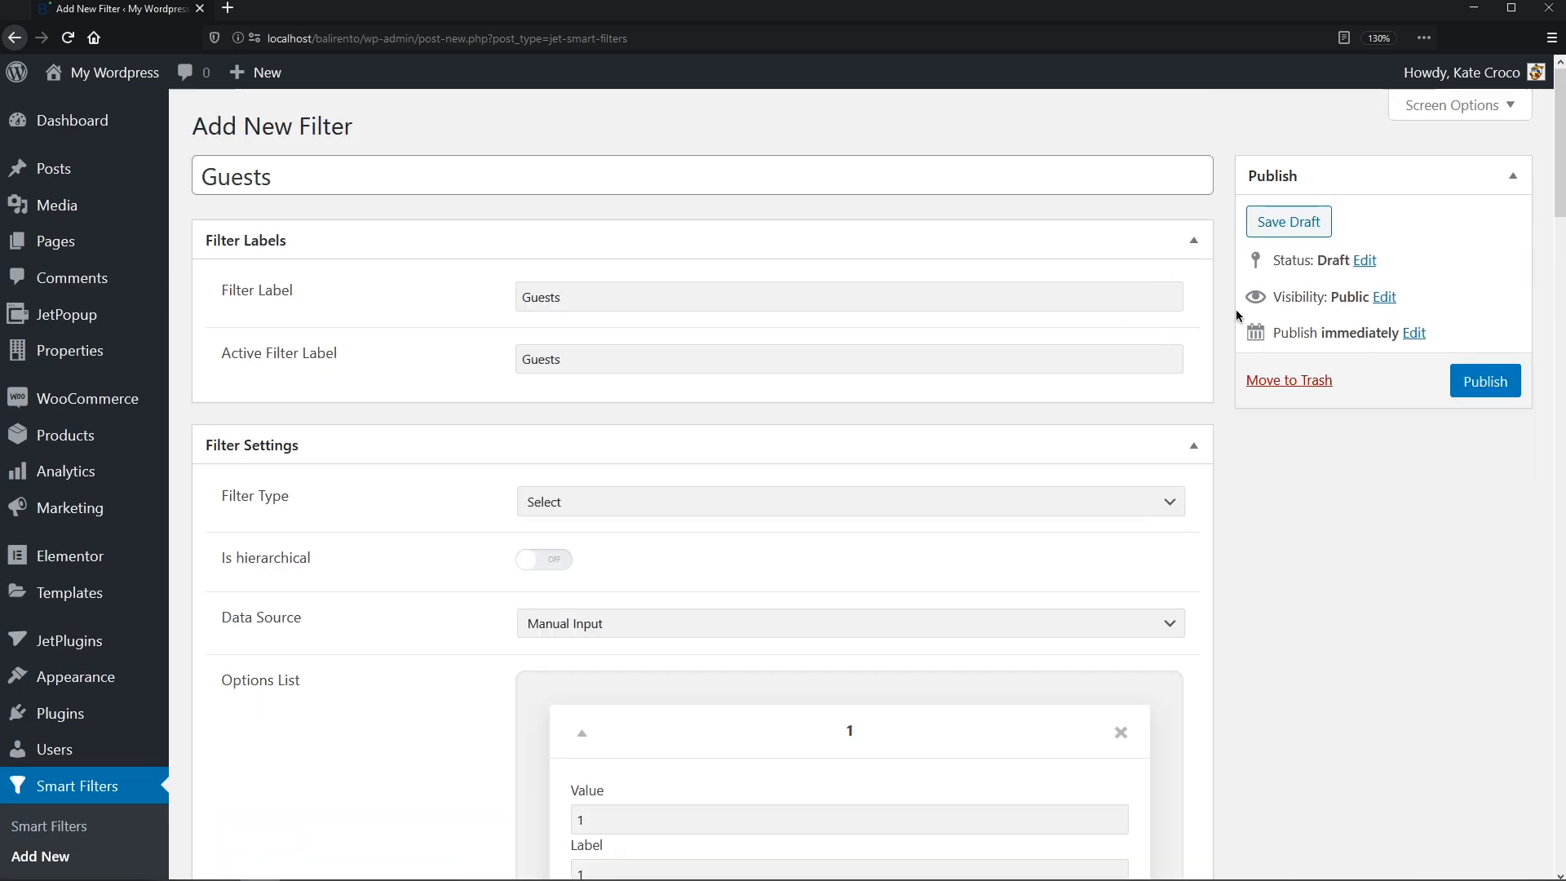
left_click(1464, 380)
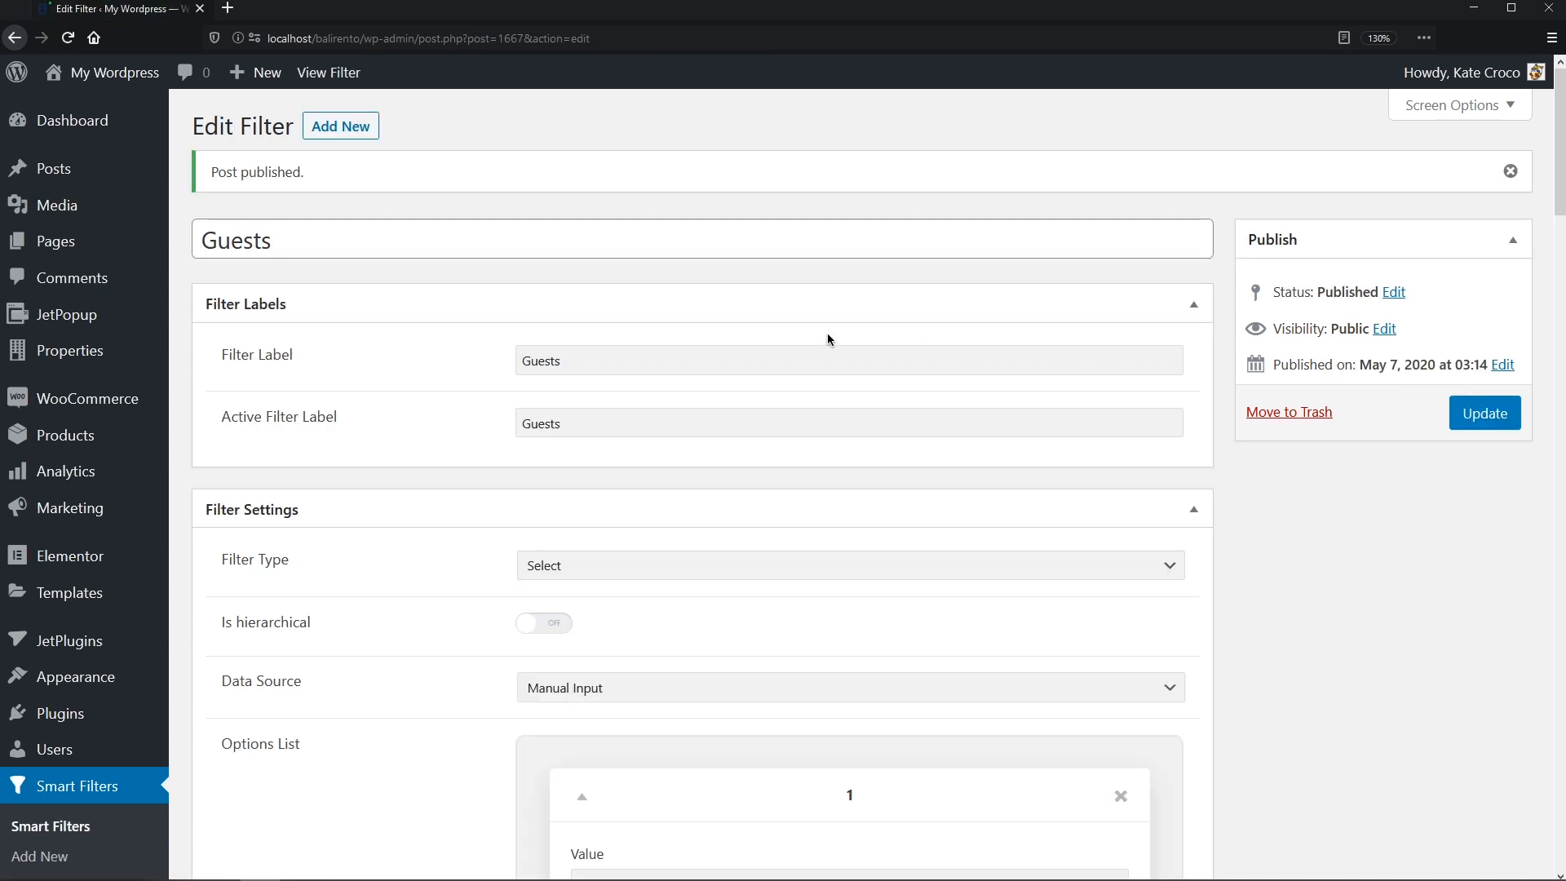
left_click(208, 243)
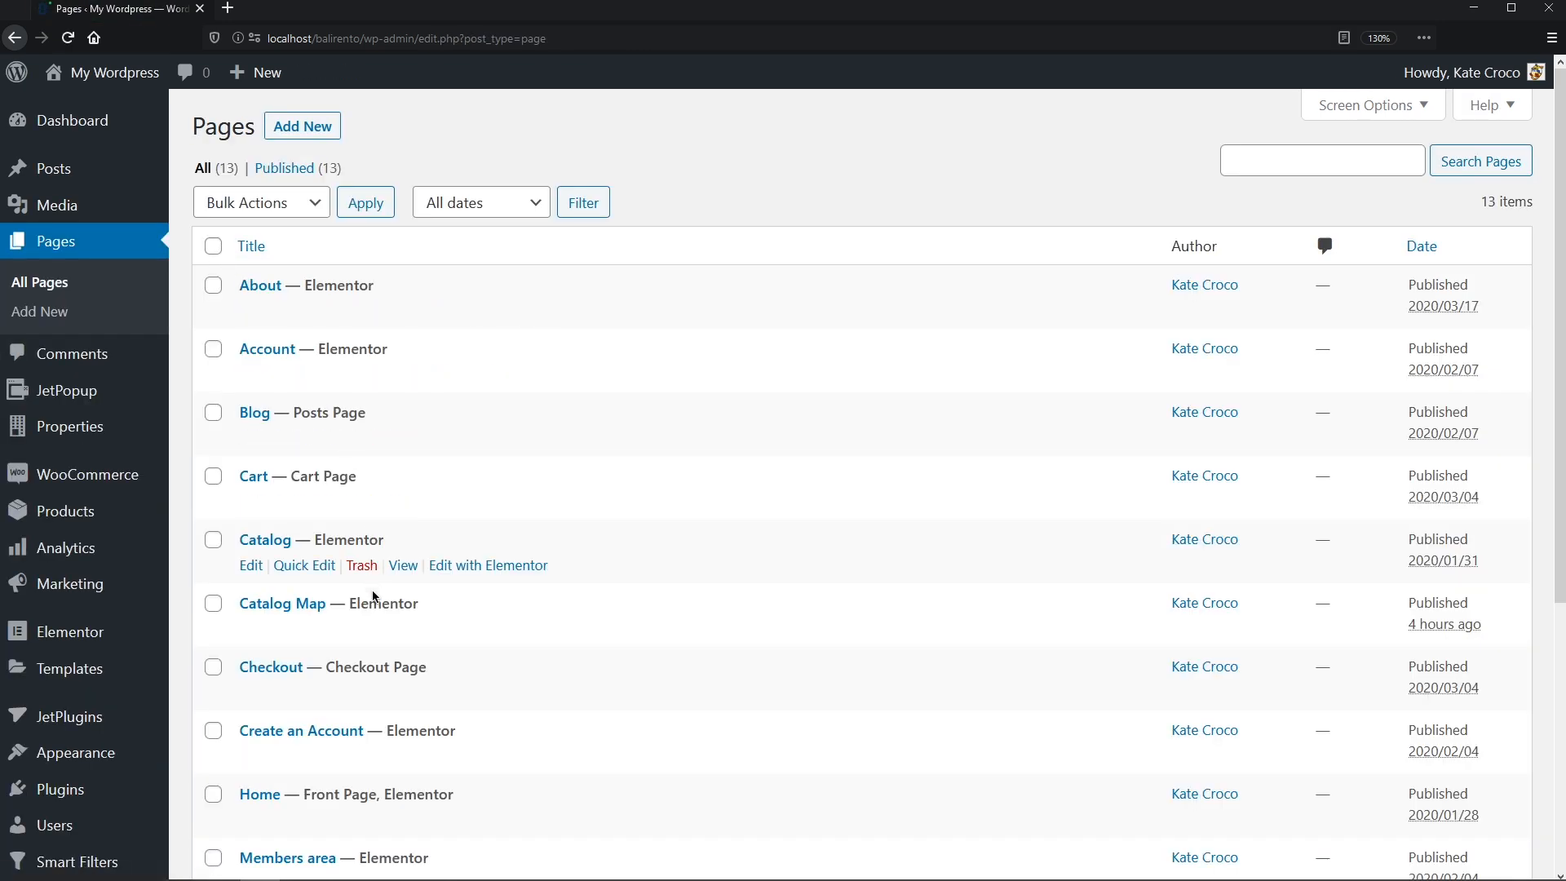
- Edit Catalog Map in Elementor and add a one-third column beside the two-thirds map (33/66)
left_click(493, 629)
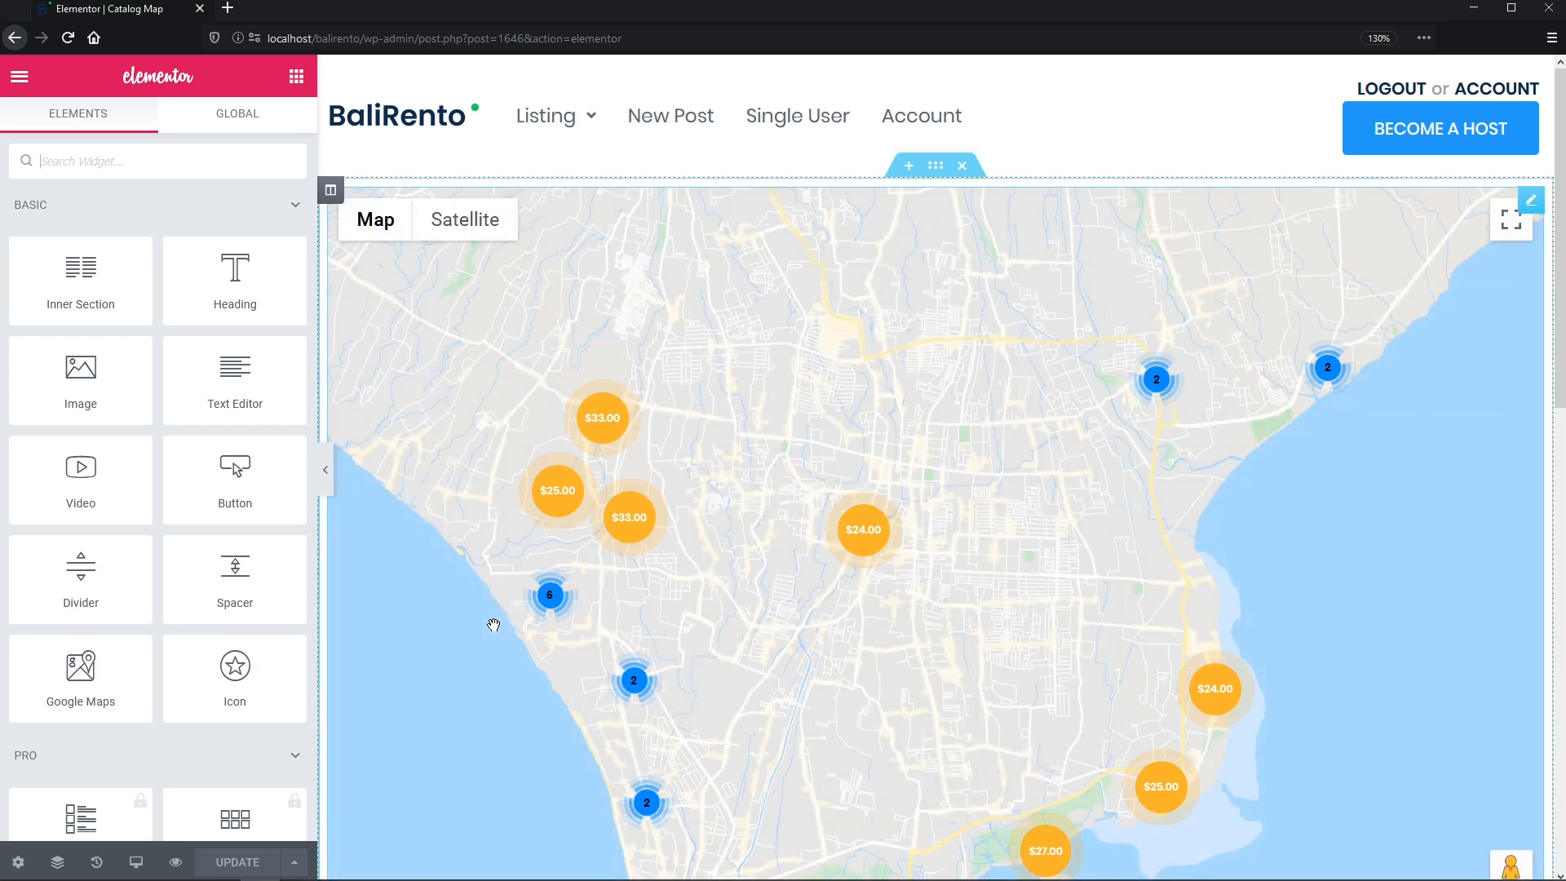
right_click(338, 195)
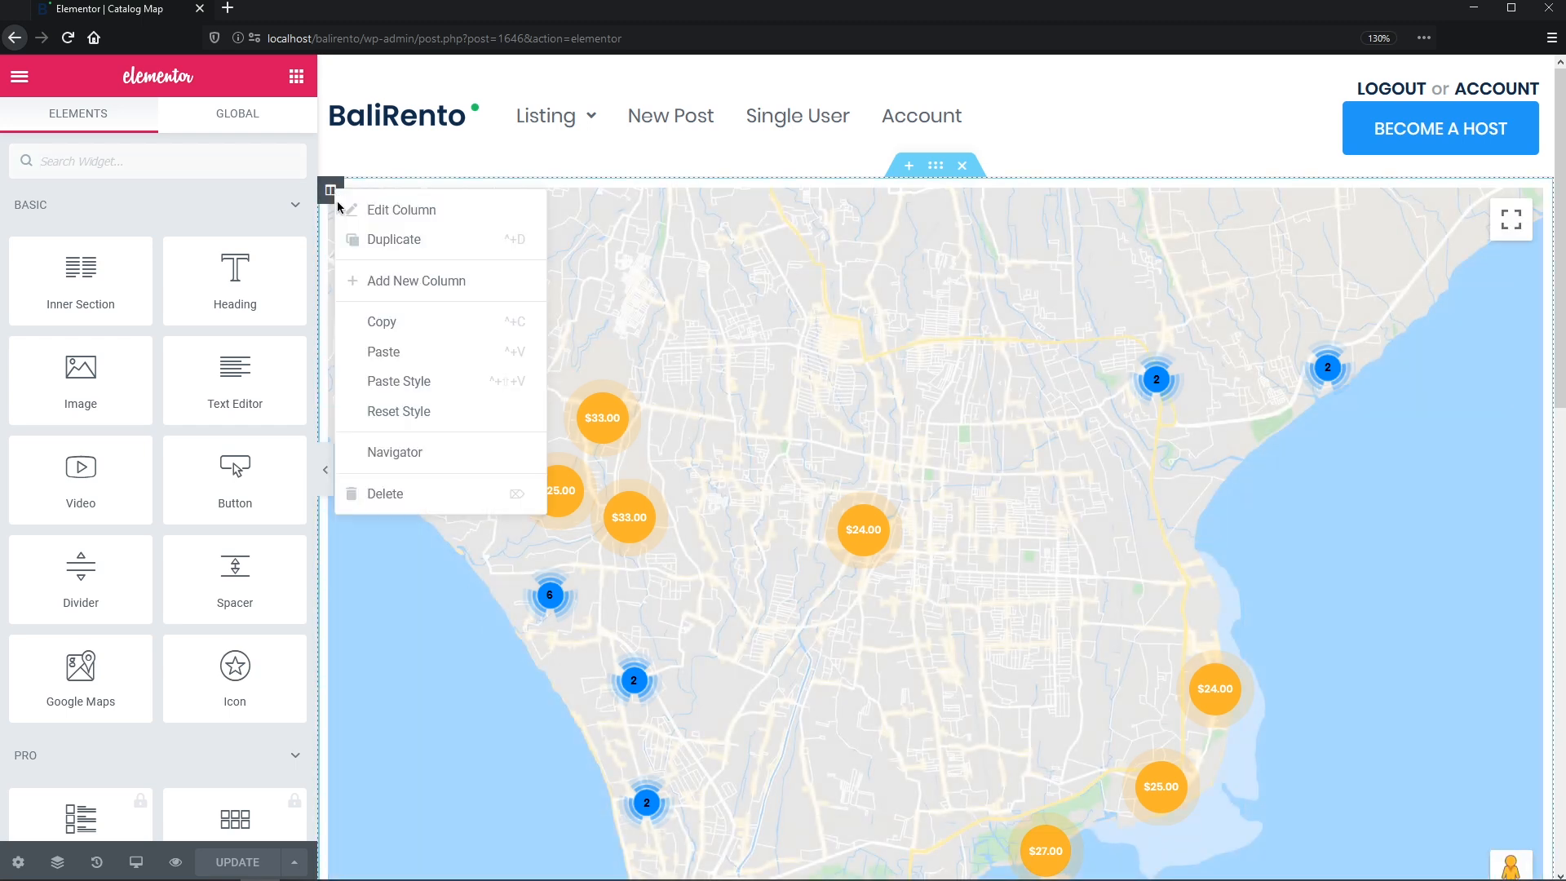
left_click(367, 282)
left_click(261, 712)
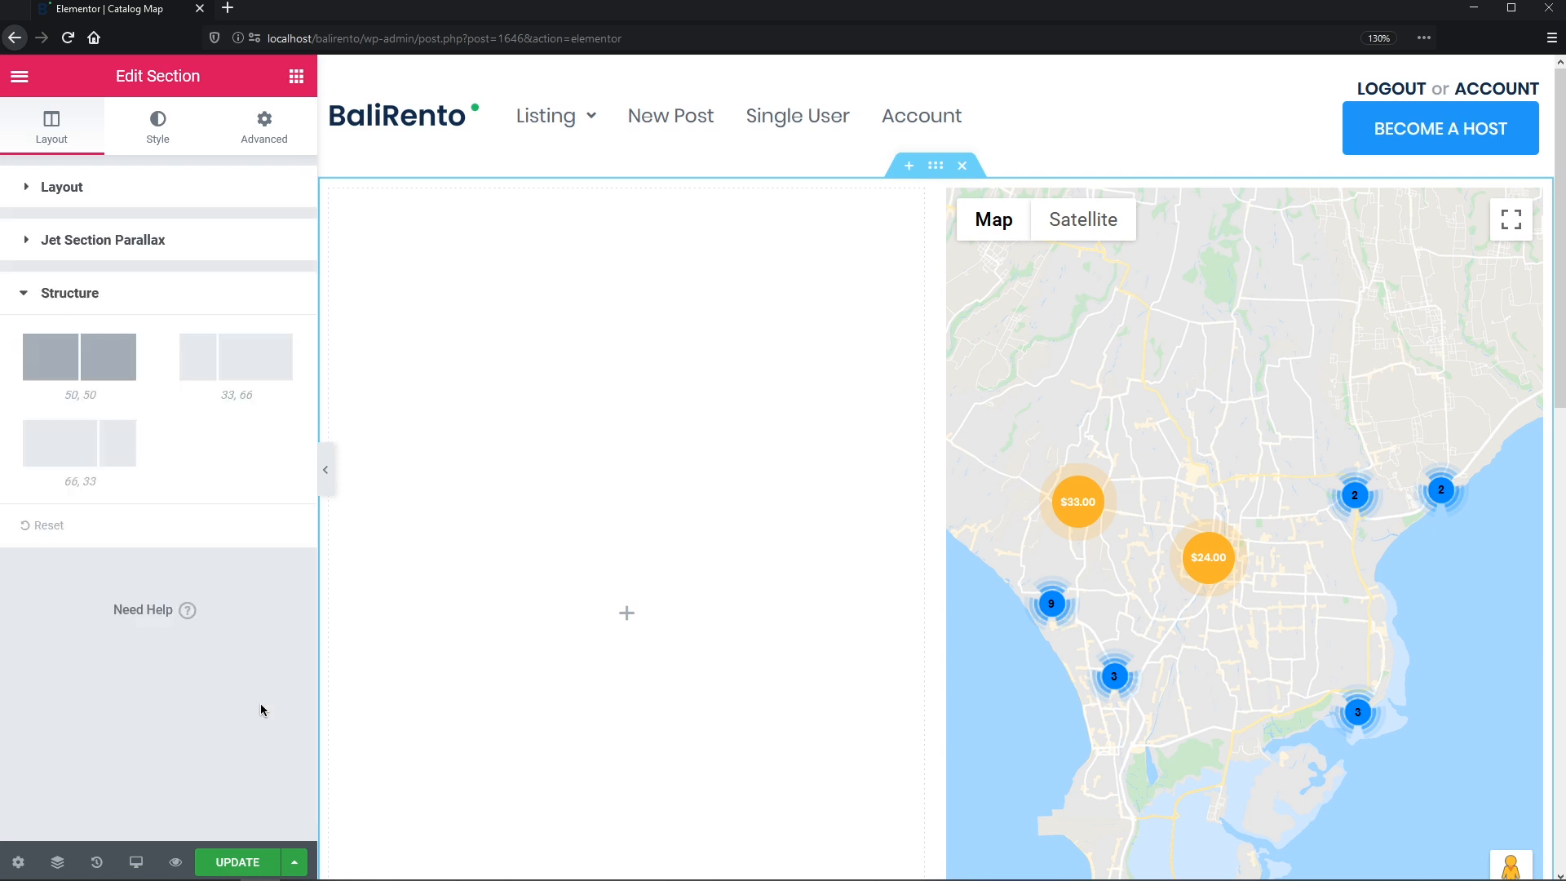
left_click(246, 365)
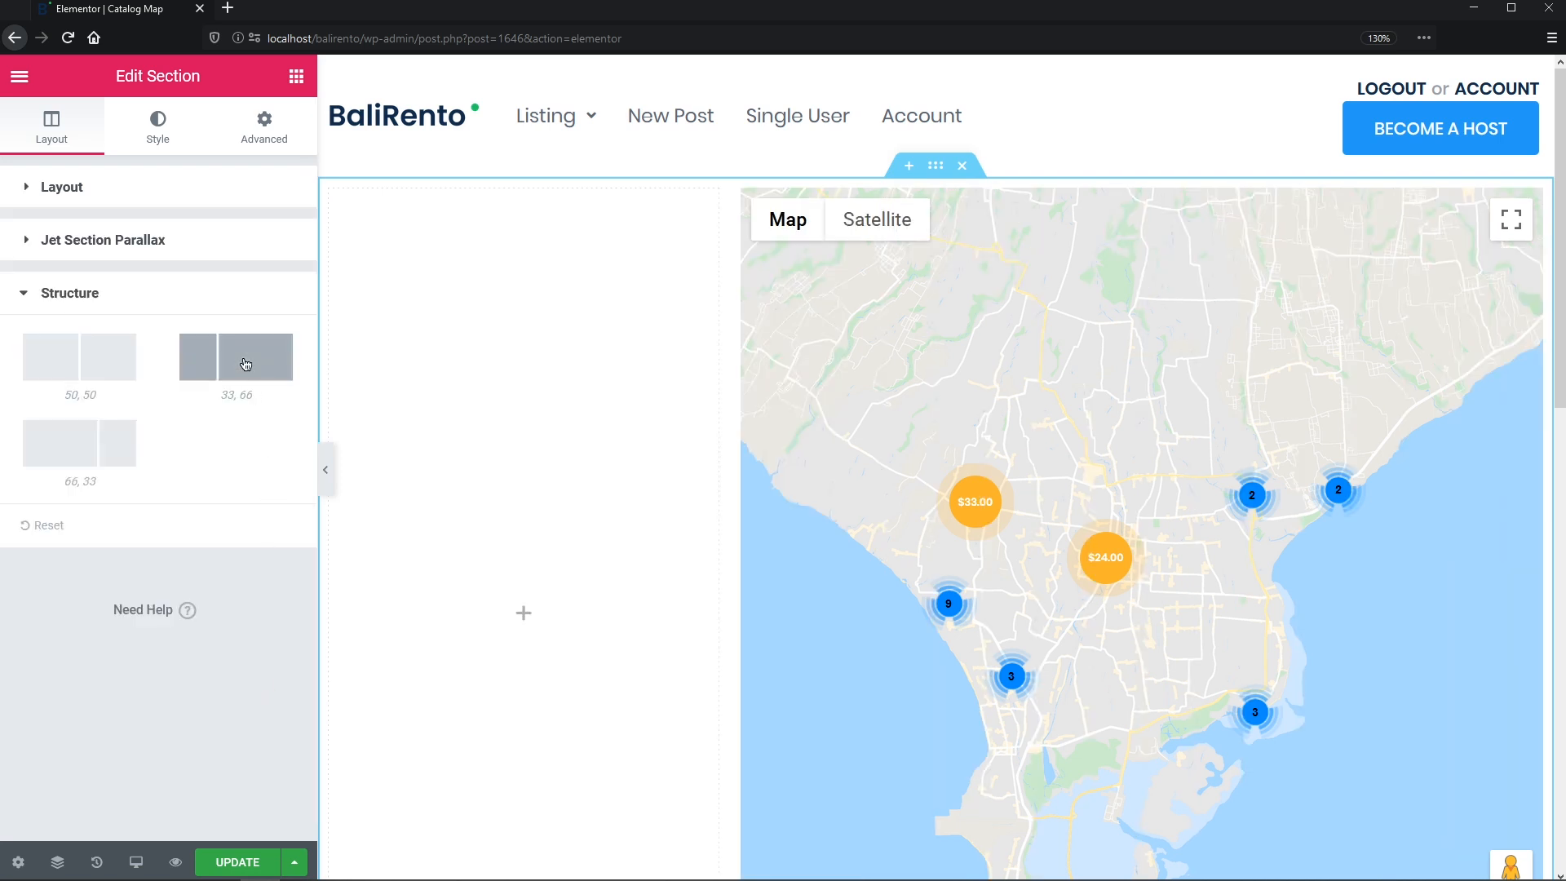
- Place a single-column inner section in the new column with widget spacing 1
left_click(296, 76)
left_click_drag(68, 287, 505, 318)
right_click(347, 222)
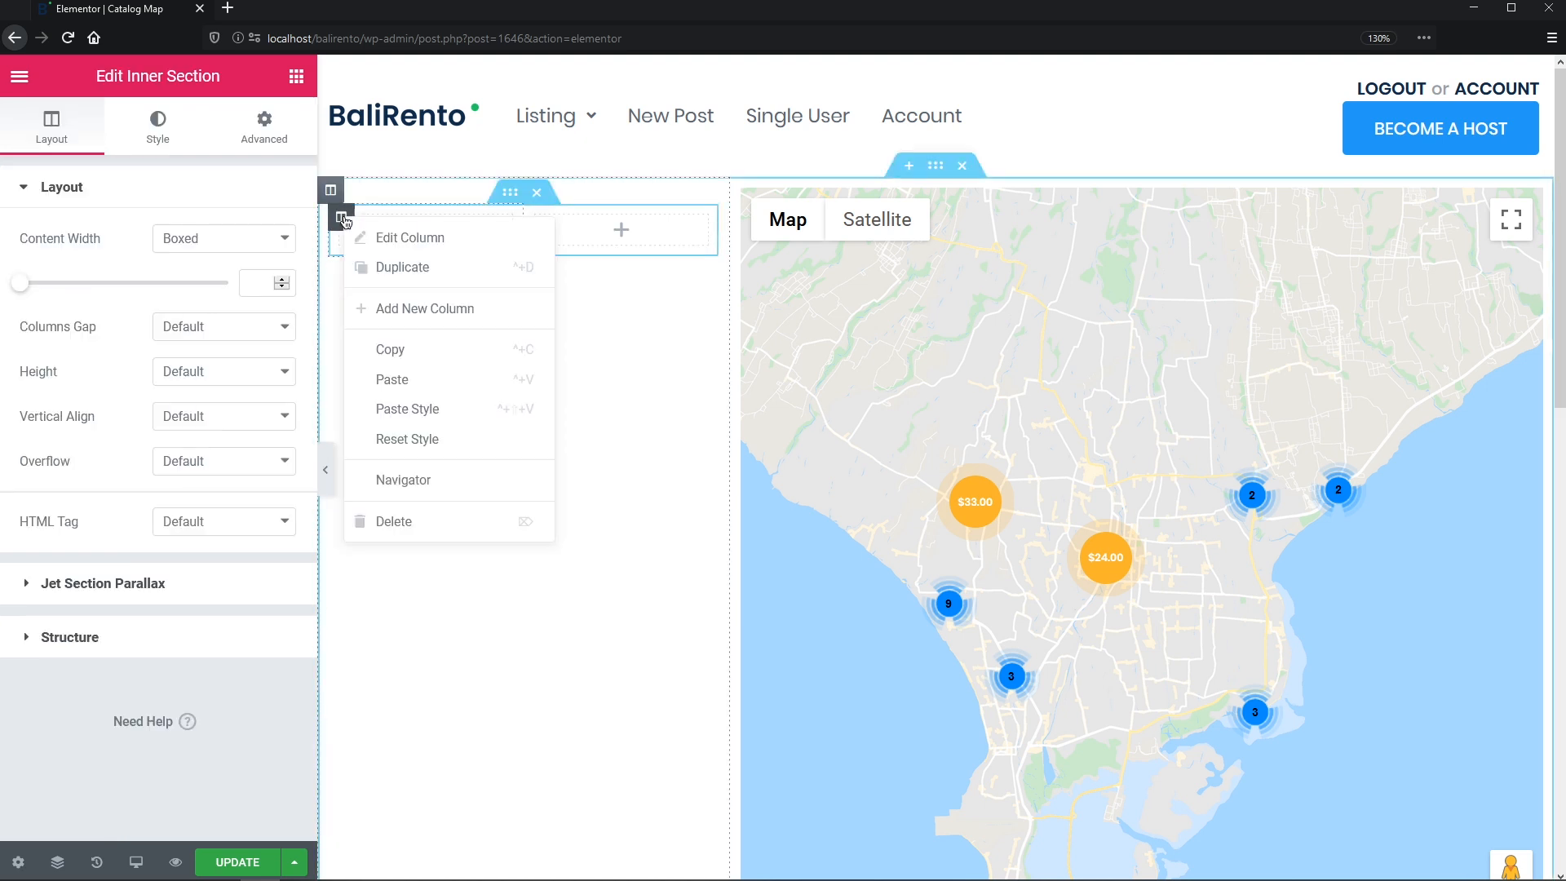
left_click(383, 522)
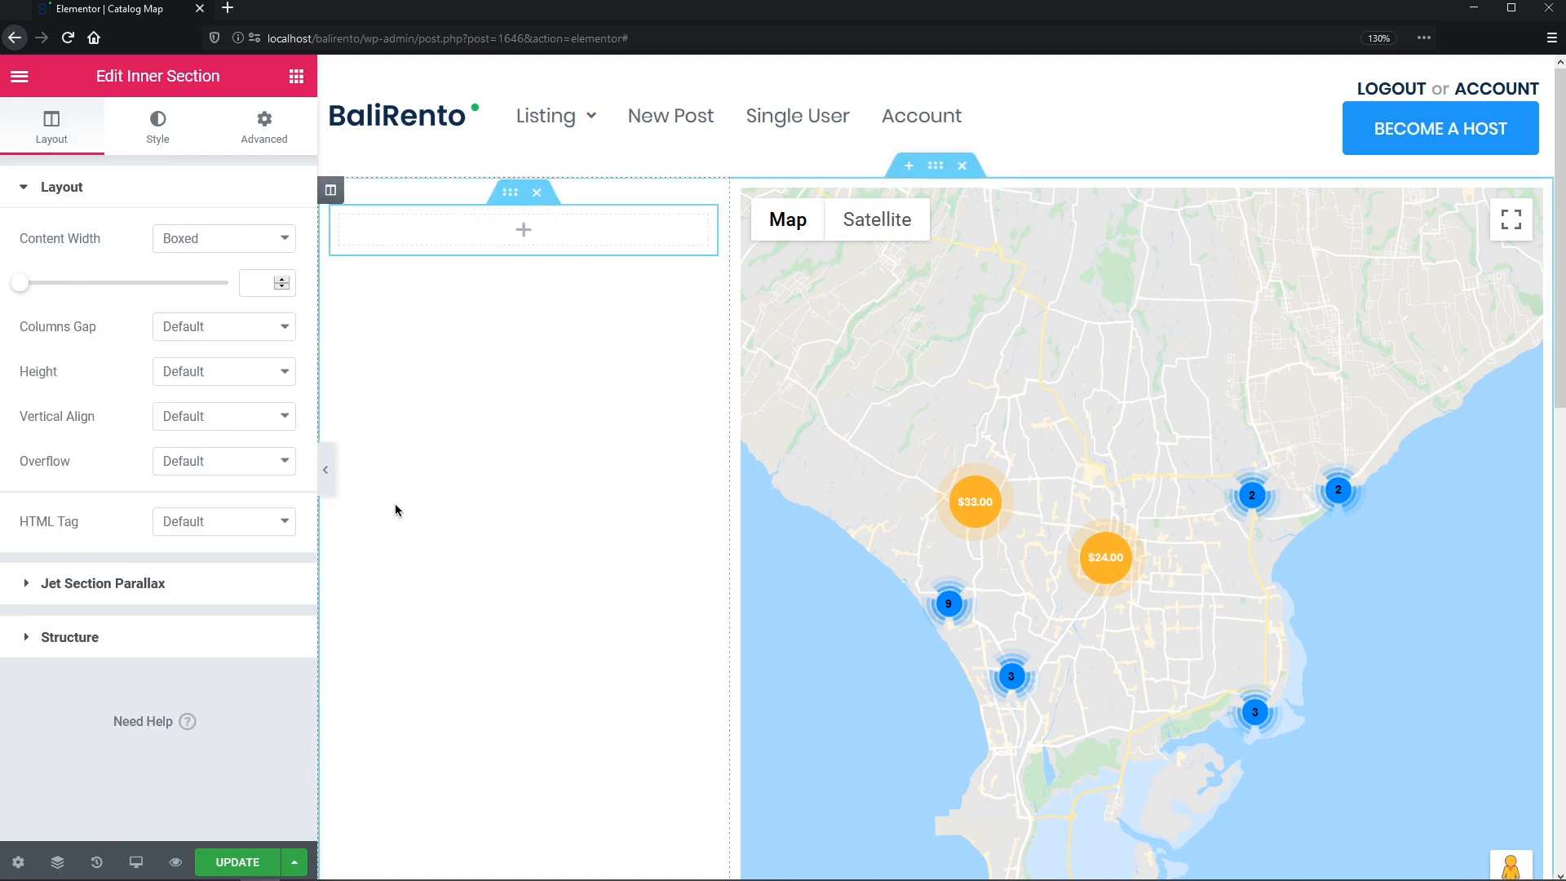
left_click(341, 217)
left_click(258, 414)
type("10")
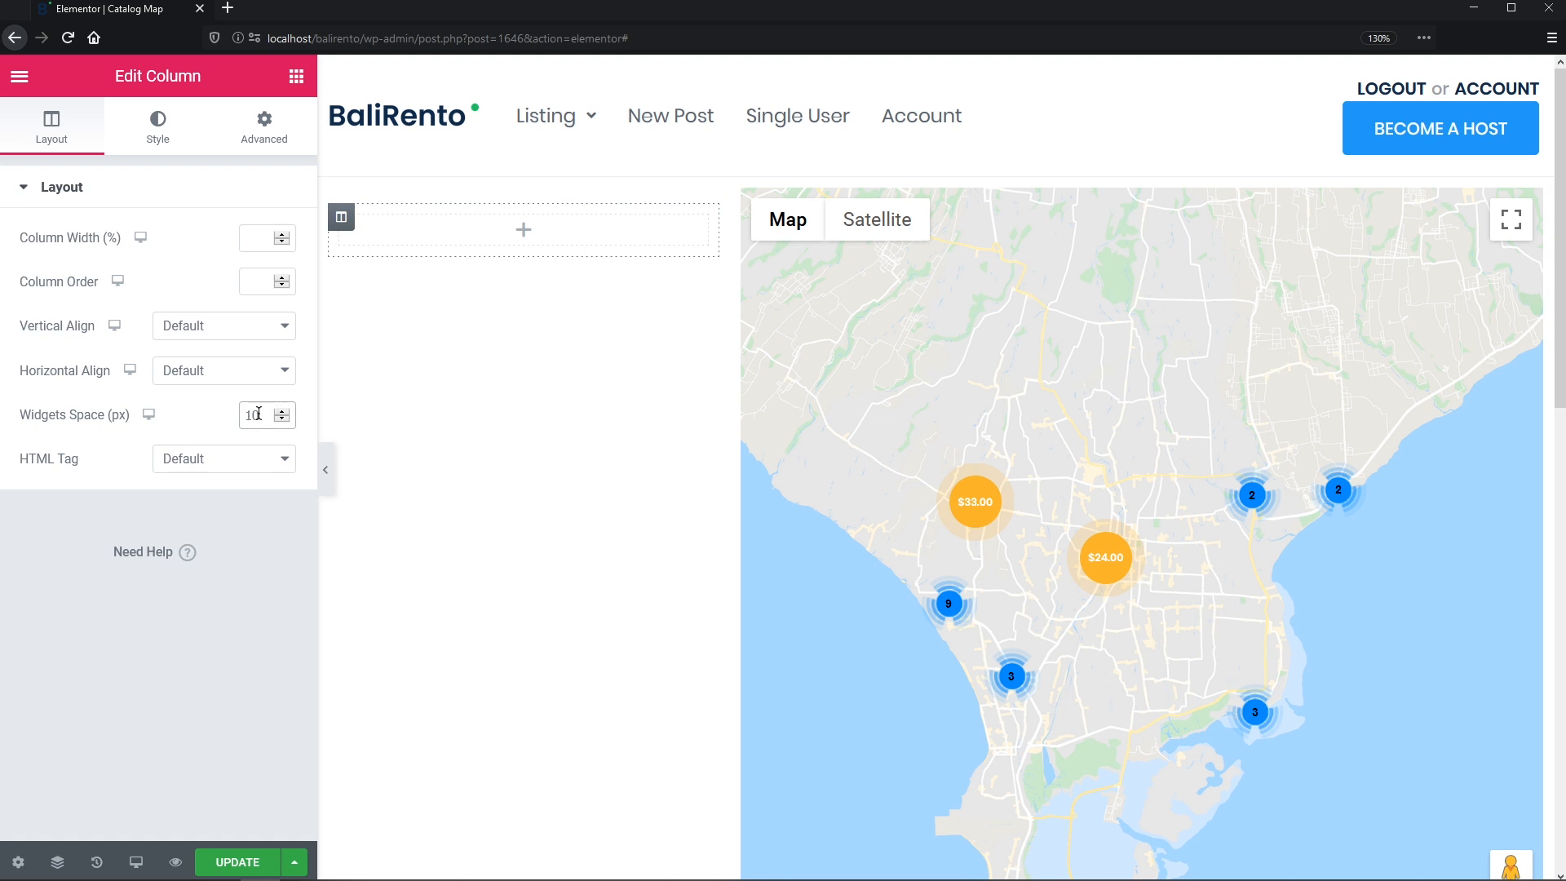
- Give the inner column padding of 25 top and 40 right, bottom and left
left_click(266, 141)
left_click(49, 372)
type("25")
left_click(277, 379)
double_click(95, 375)
type("40")
double_click(149, 376)
type("40")
double_click(206, 375)
type("40")
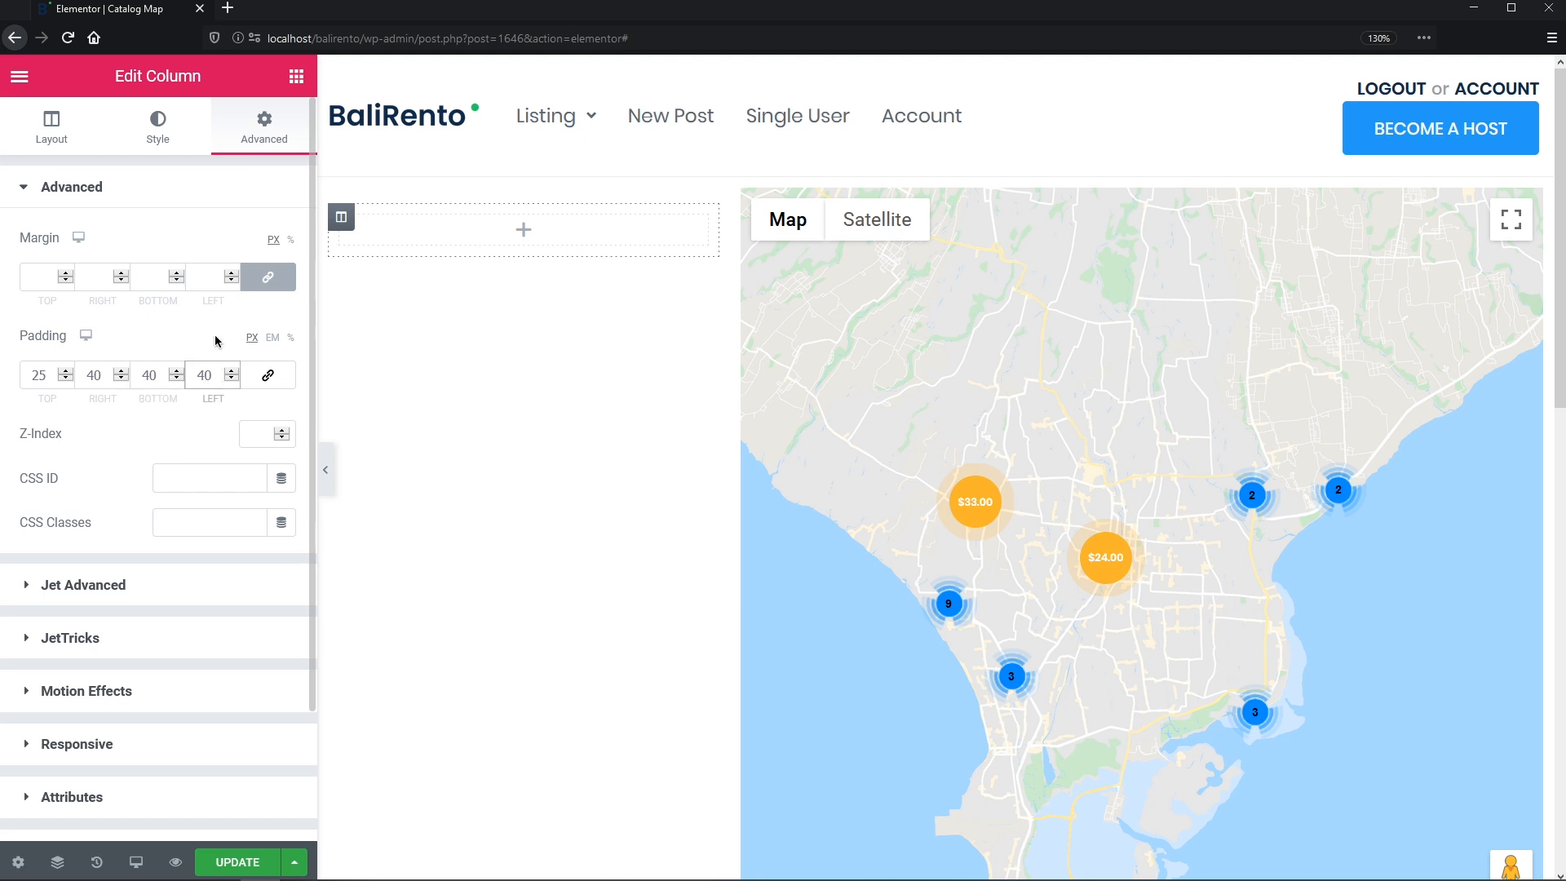
- Set the column's background to navy #0F2B4A and drop a Heading widget at its top
left_click(158, 131)
left_click(223, 286)
left_click(253, 329)
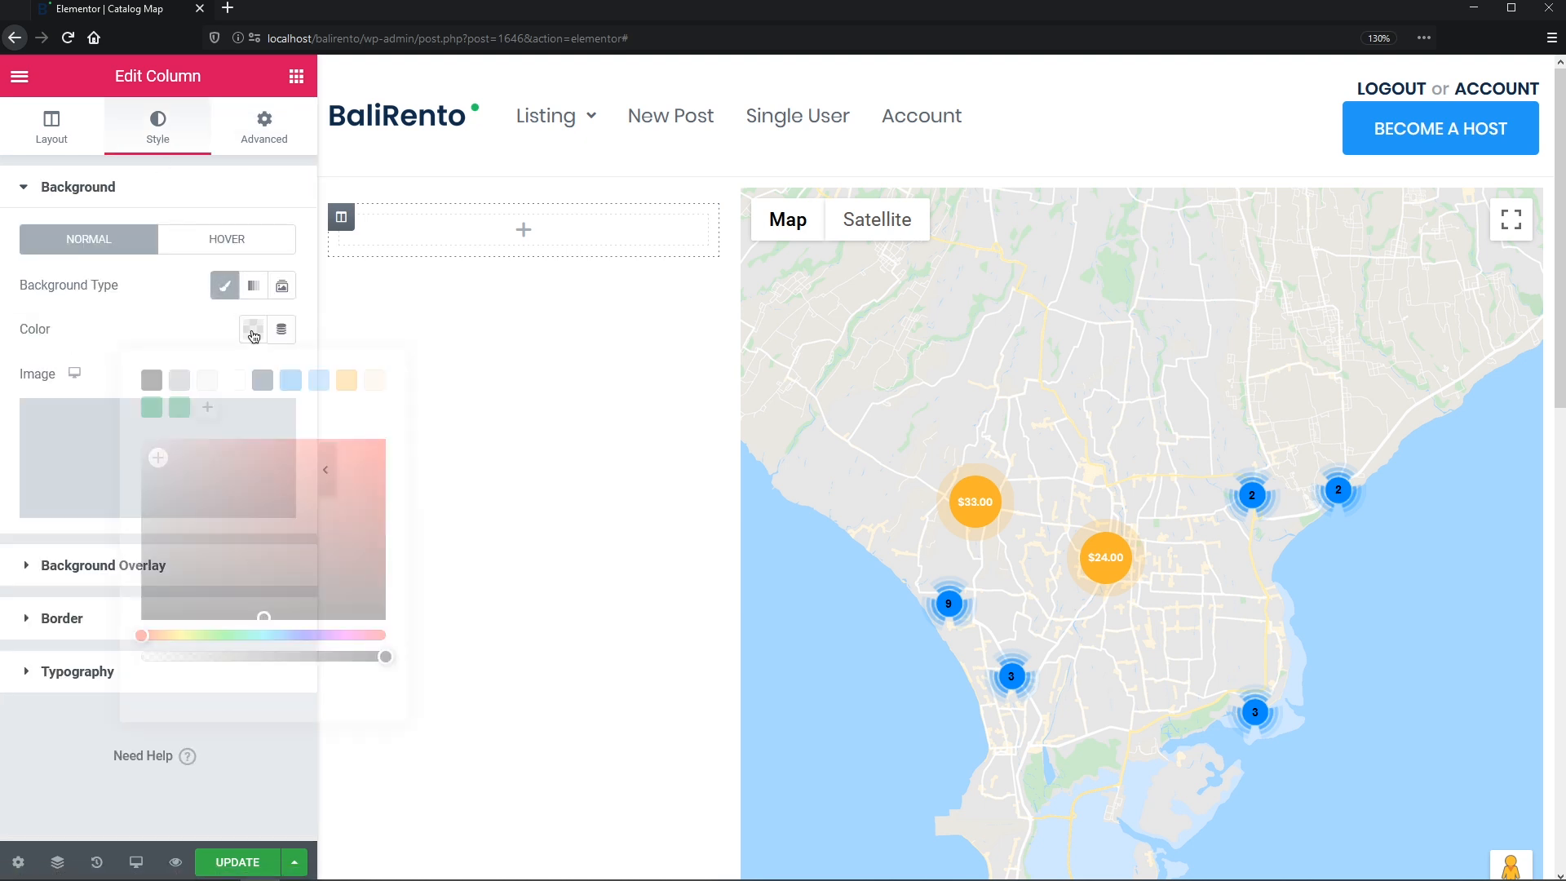
left_click(262, 381)
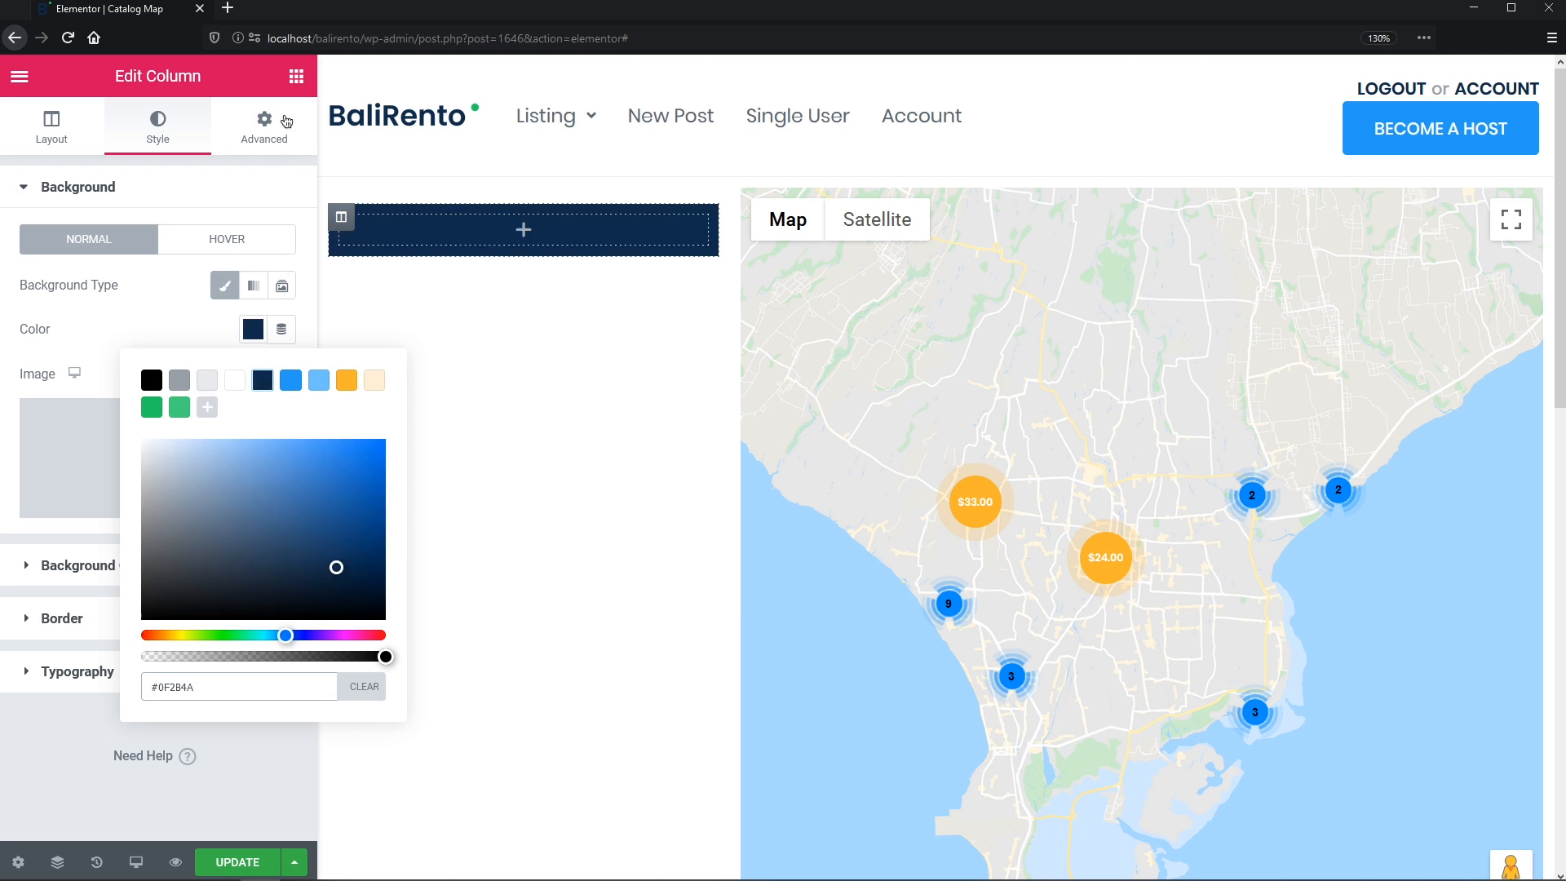
left_click(296, 76)
left_click_drag(231, 275, 393, 224)
- Retitle the new heading 'Search' and set its HTML tag to H3
left_click(254, 259)
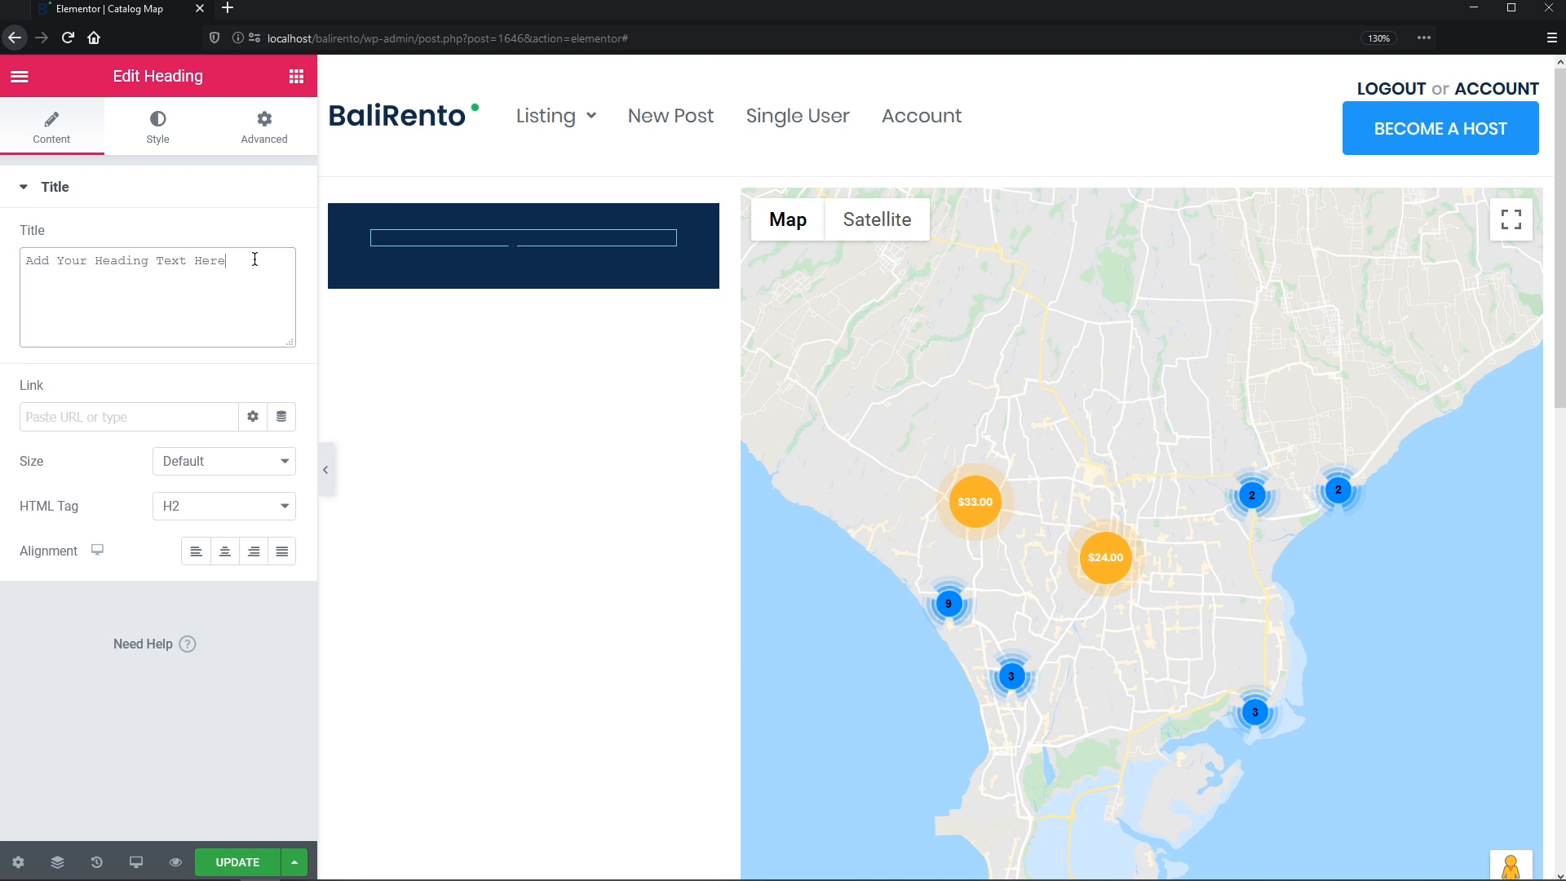
key("ctrl+a")
type("S")
left_click(282, 504)
left_click(252, 576)
- Style the Search heading white in Poppins Bold, 24 px, with a 40 px line height
left_click(163, 127)
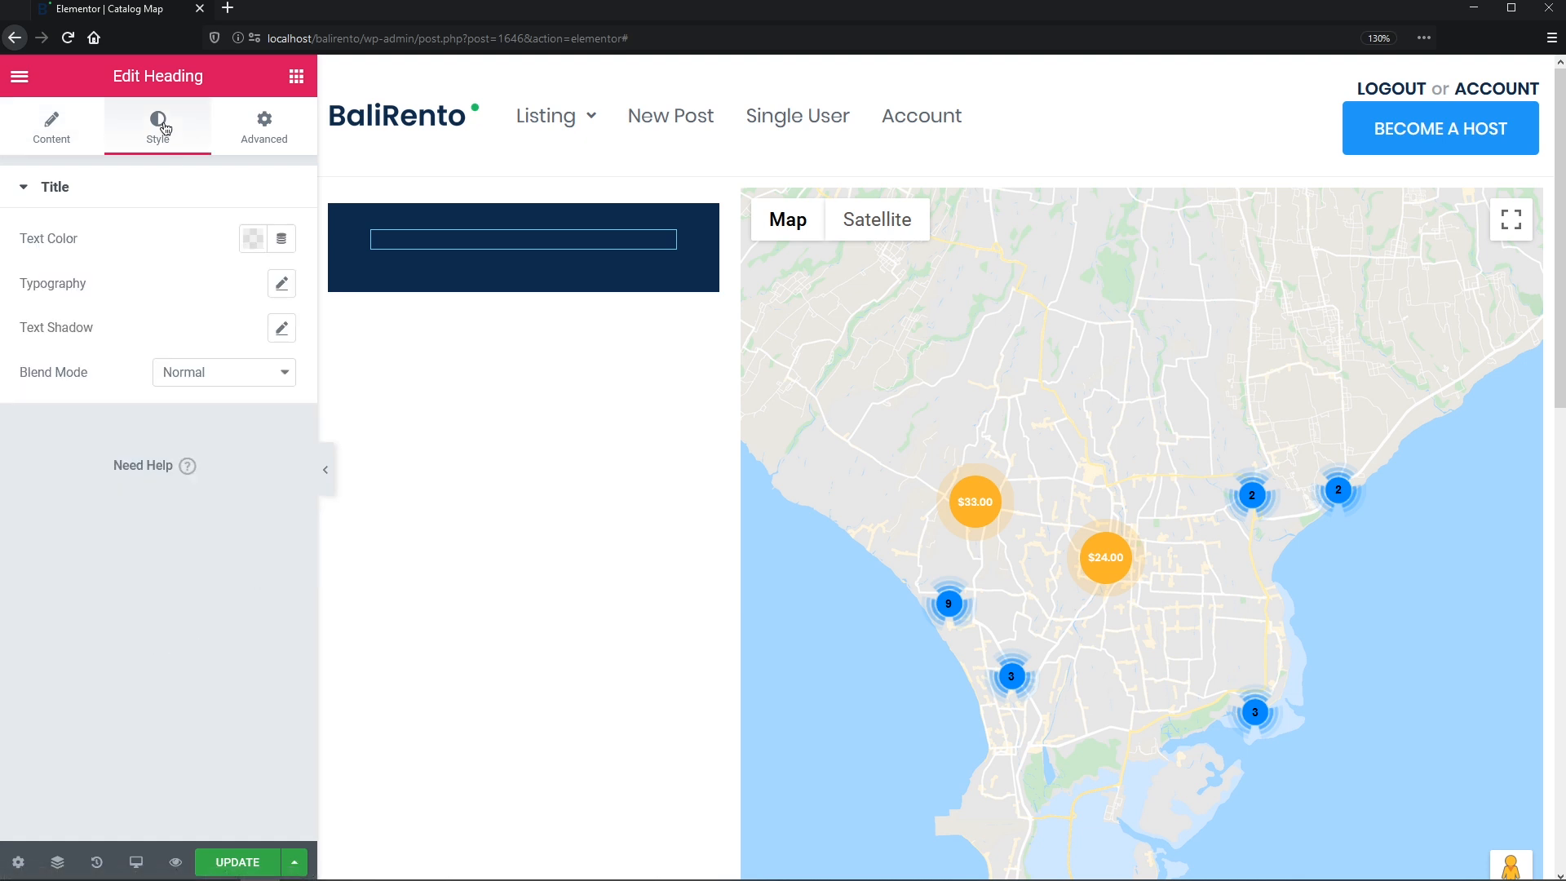
left_click(248, 238)
left_click(238, 290)
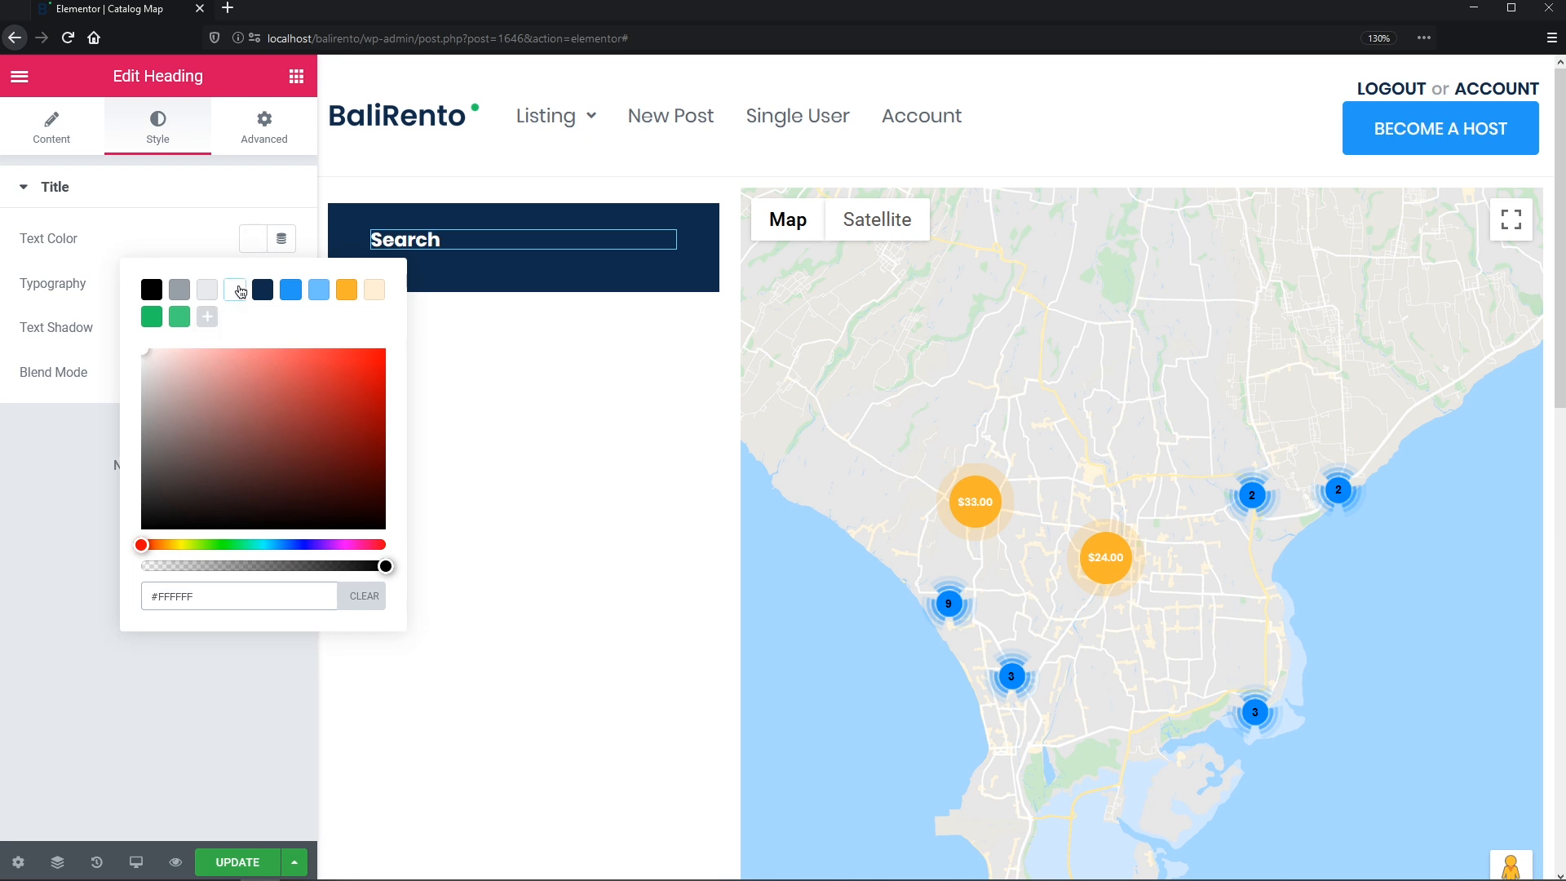
left_click(217, 237)
left_click(281, 283)
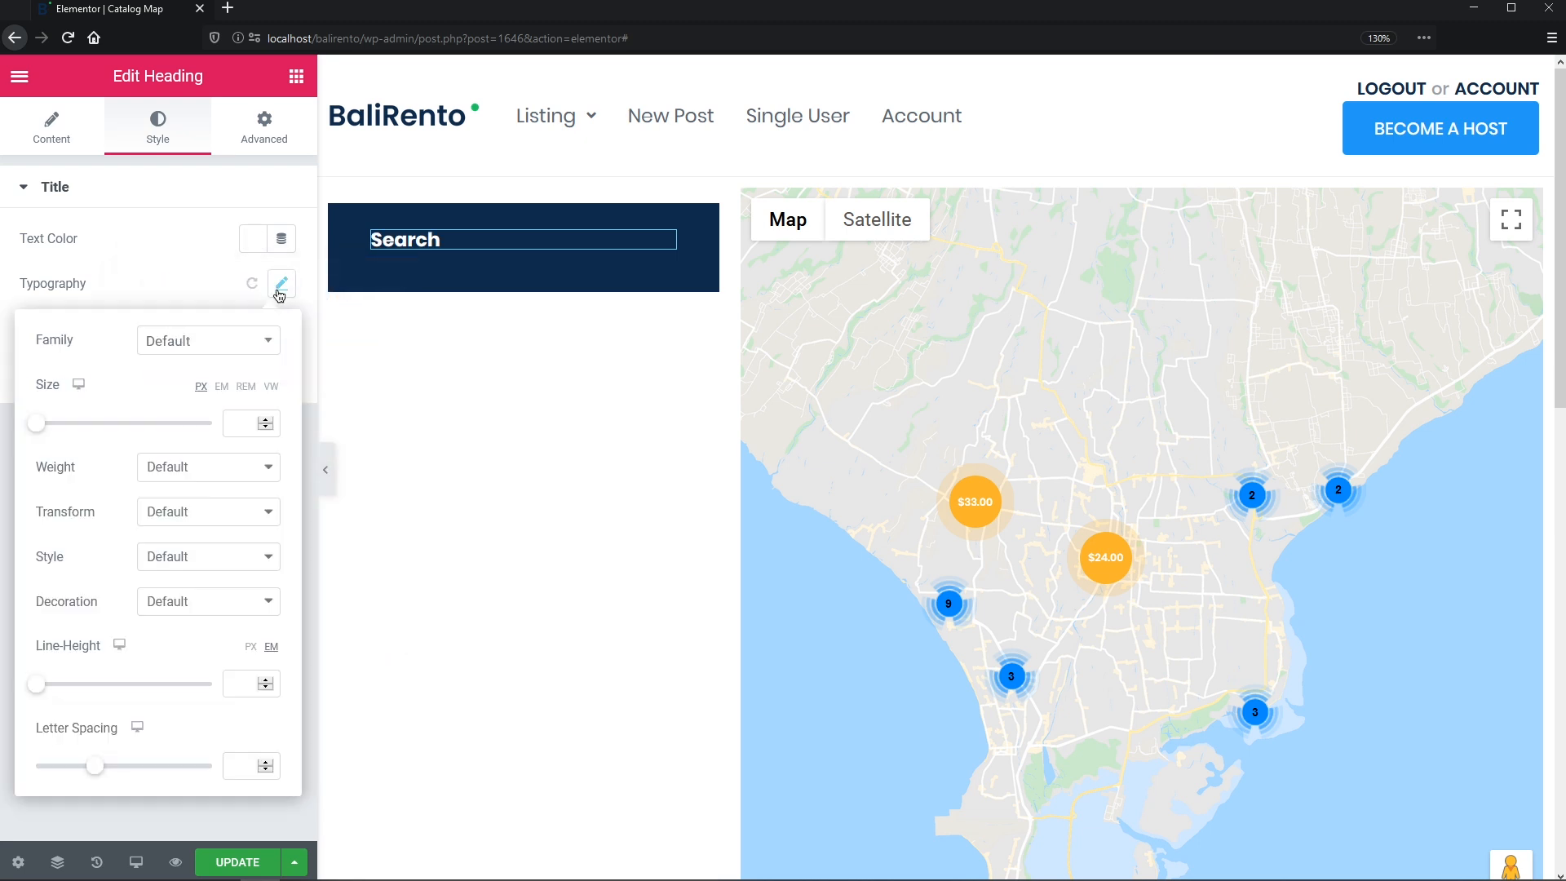
left_click(245, 341)
type("popp")
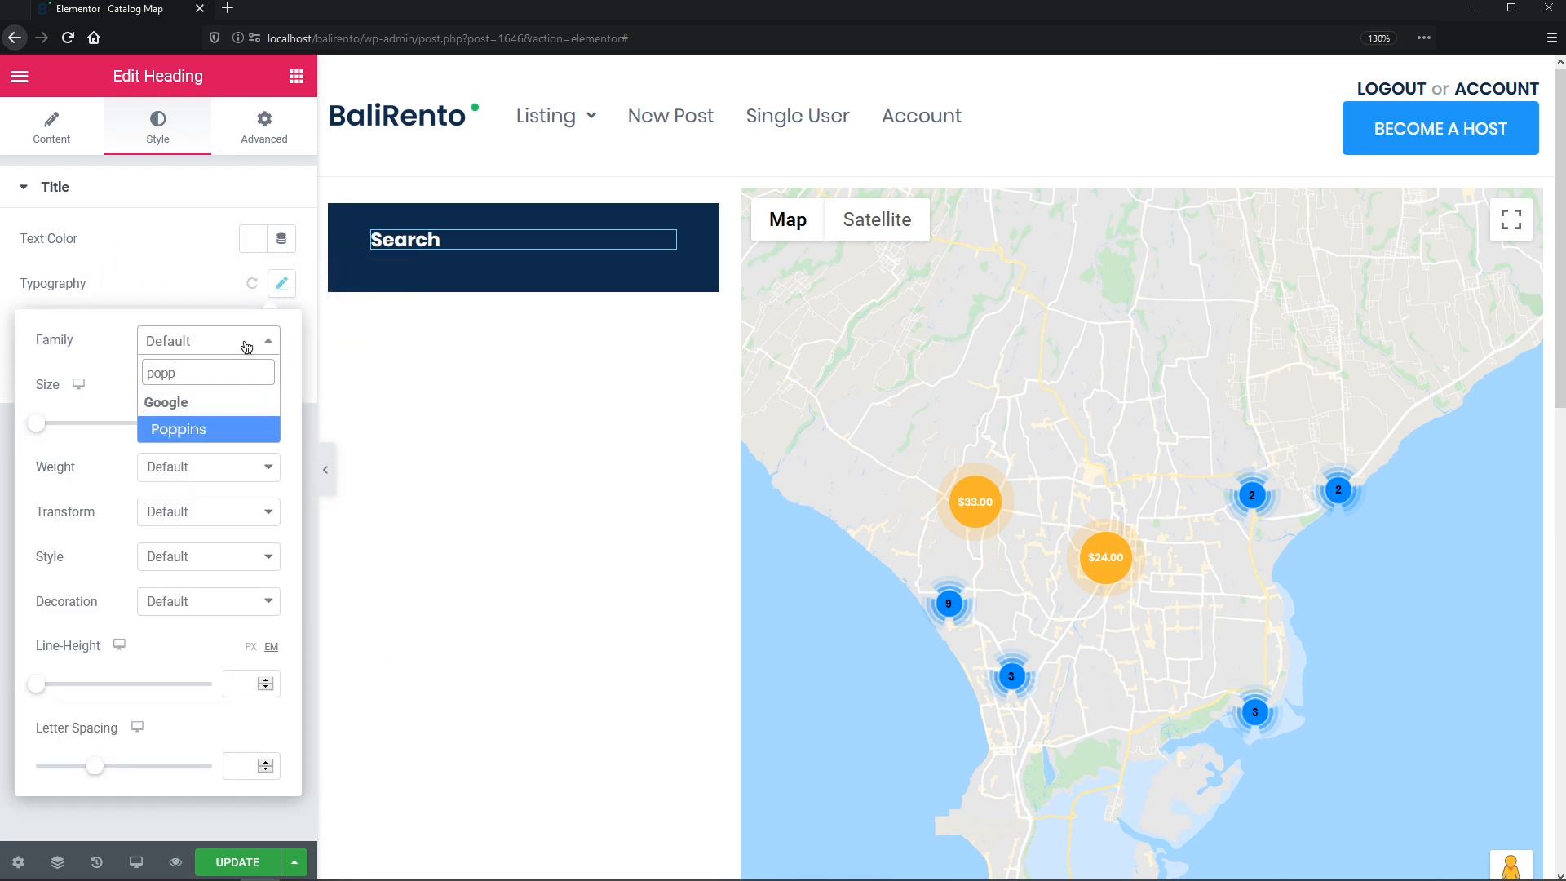
left_click(231, 430)
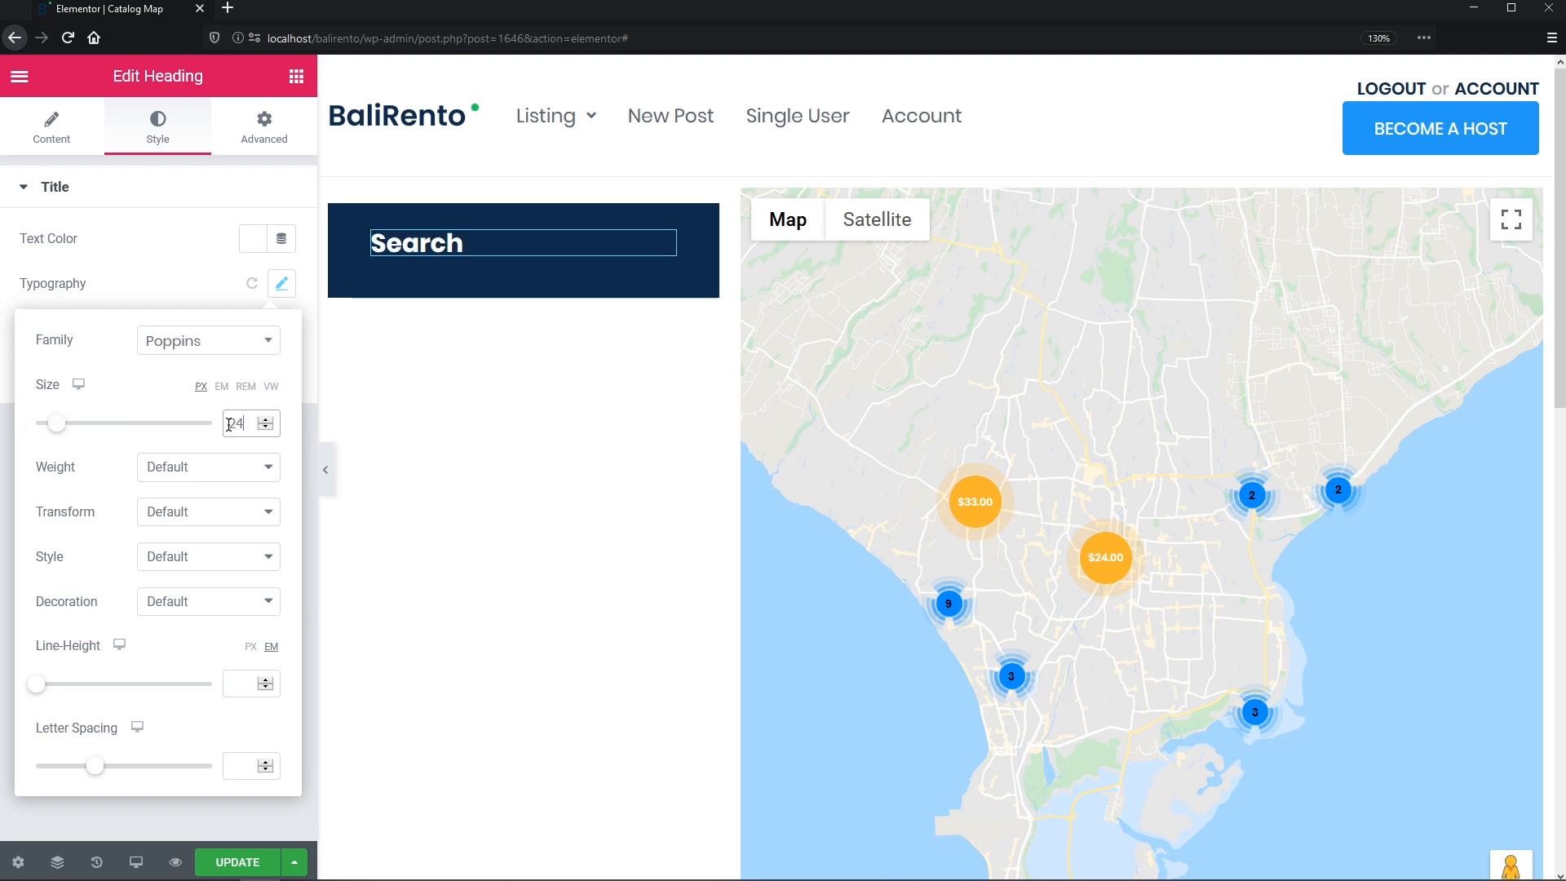
left_click(244, 467)
left_click(196, 754)
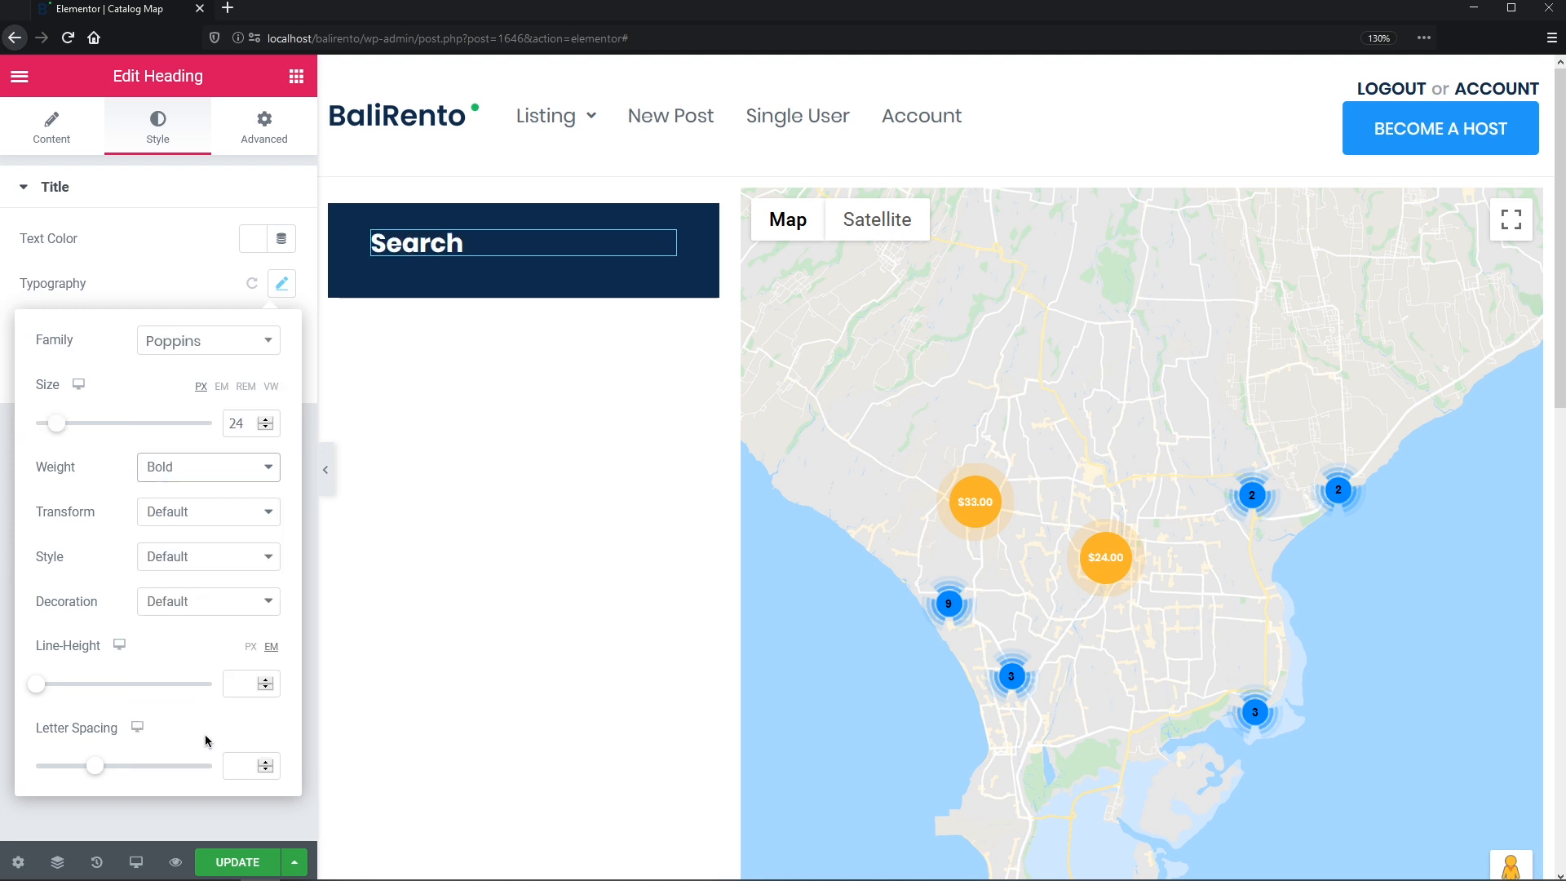
left_click(241, 688)
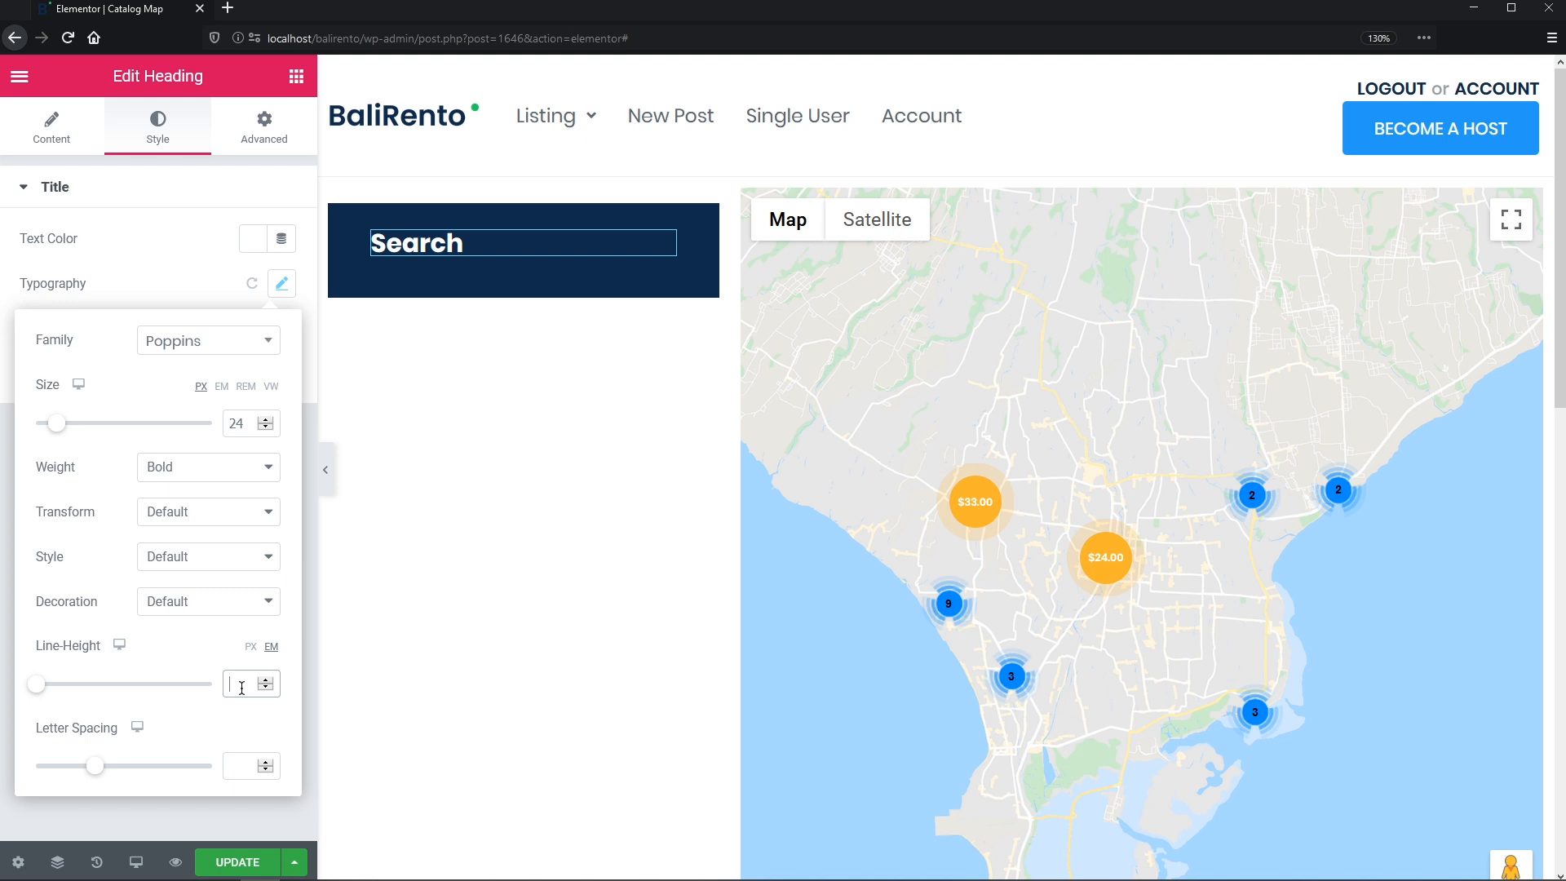
type("40")
left_click(250, 648)
- Give the Search heading a 22 px bottom margin
left_click(263, 127)
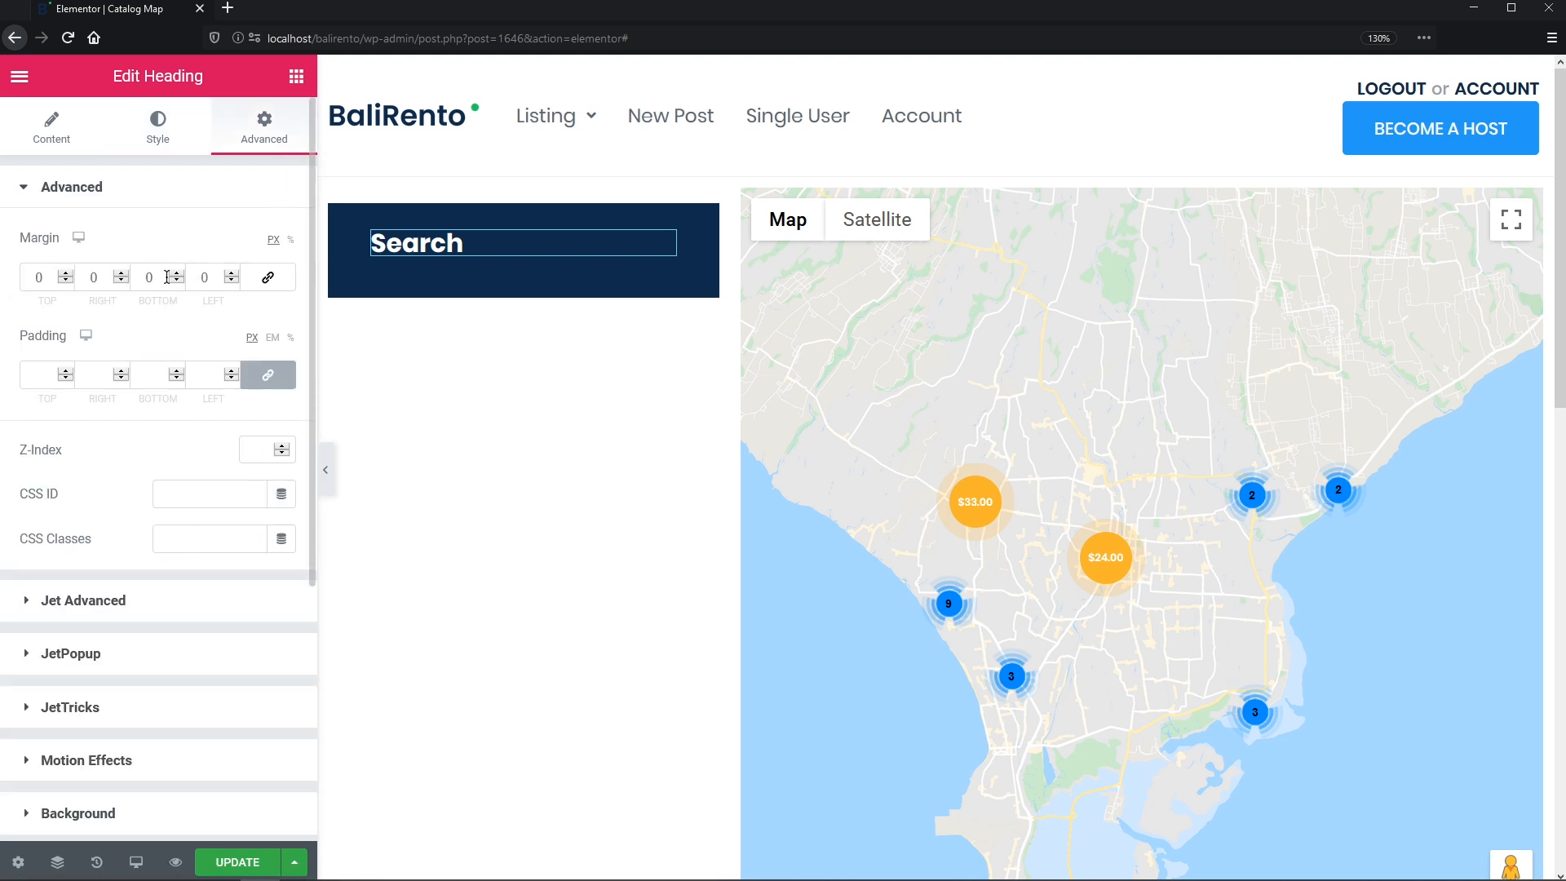
left_click(142, 277)
type("22")
left_click(296, 76)
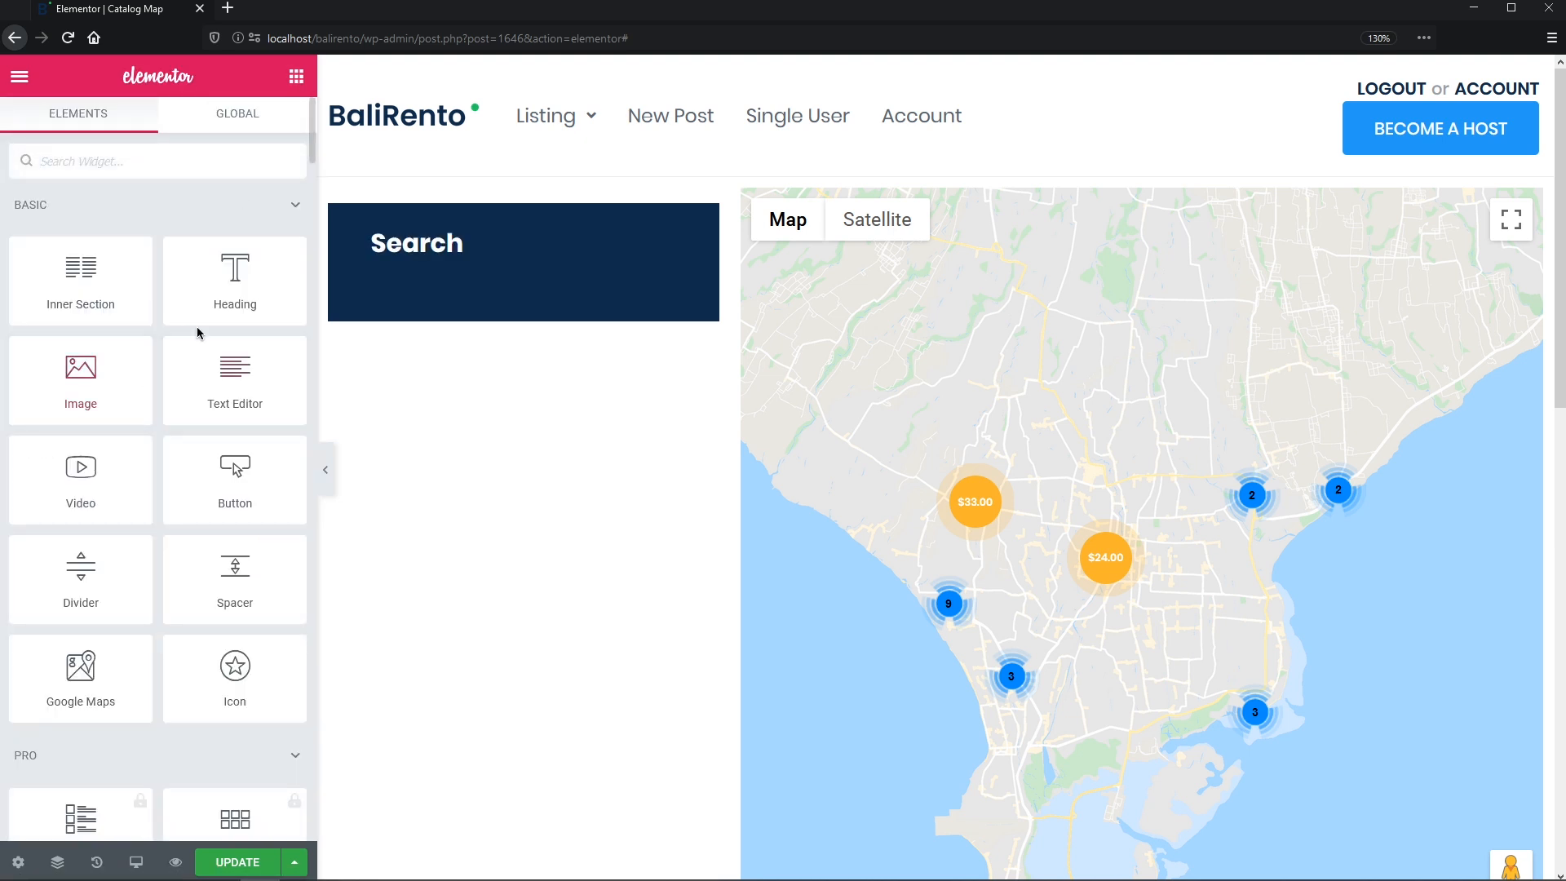
- Add a second heading under Search titled 'Types of Housing'
left_click_drag(216, 289, 393, 277)
left_click(241, 277)
key("ctrl+a")
type("T")
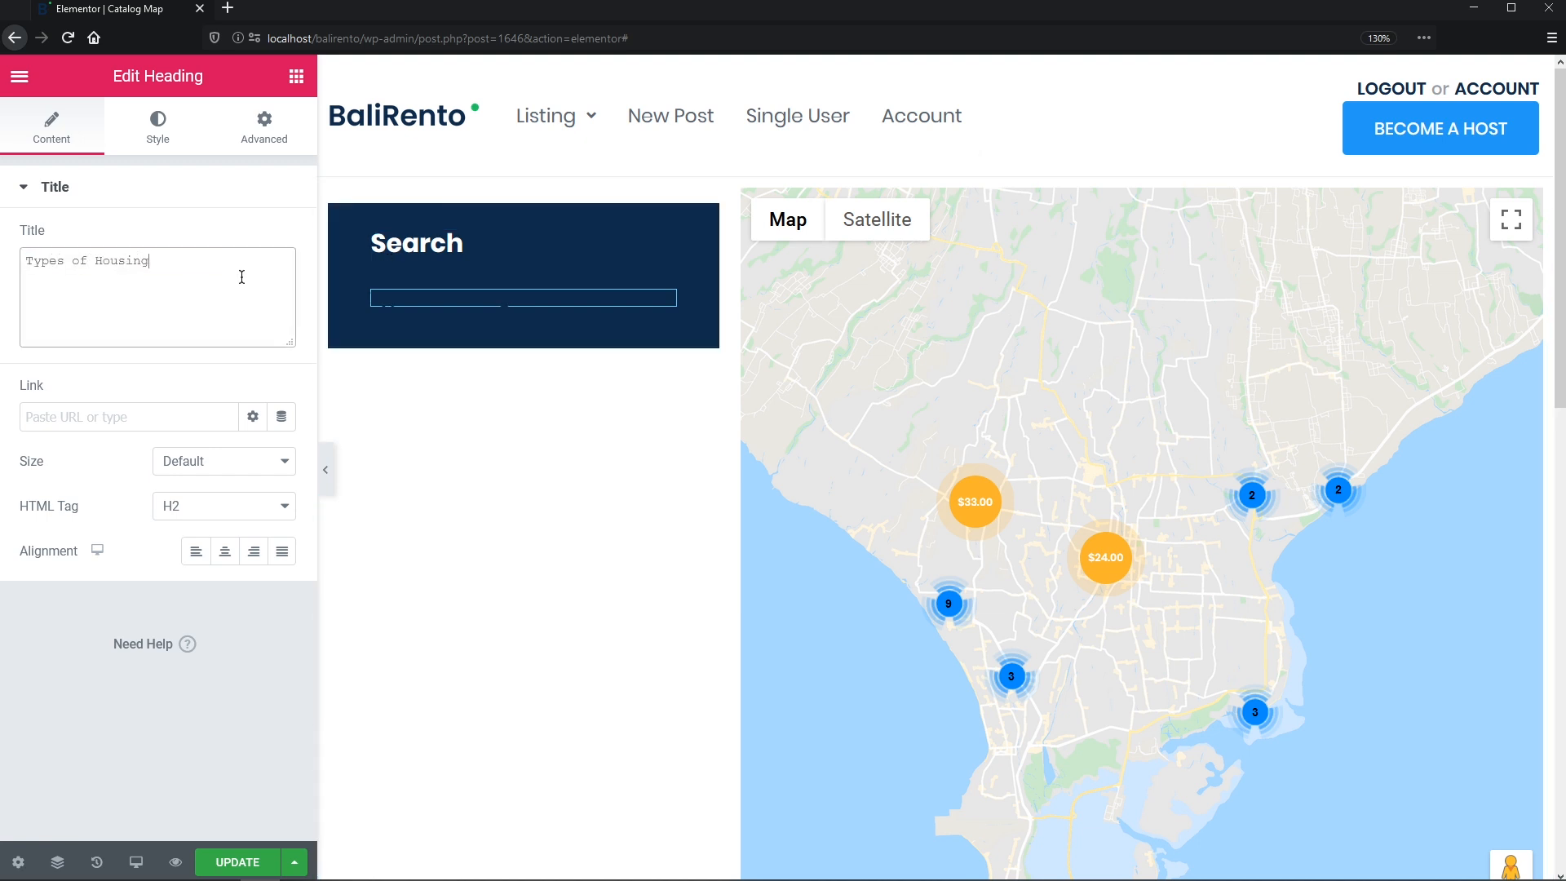
- Make the Types of Housing text grey in Poppins at 12 px
left_click(158, 127)
left_click(250, 240)
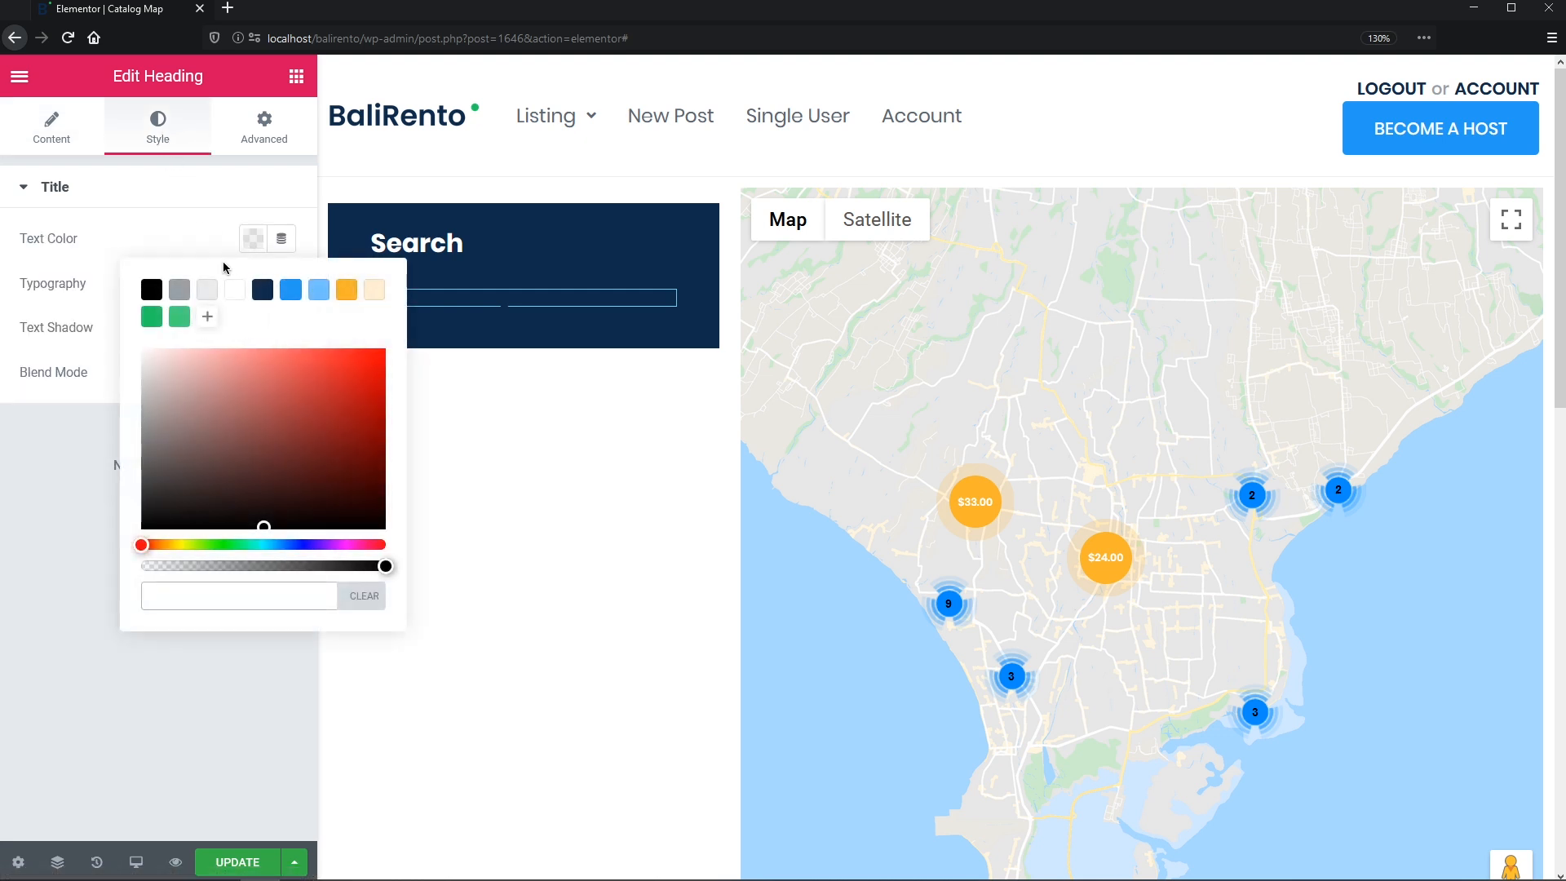
left_click(180, 290)
left_click(190, 232)
left_click(277, 283)
left_click(260, 346)
type("popp")
left_click(252, 432)
left_click(244, 426)
type("12")
- Set the label to weight 400, uppercase, with a 20 px line height
left_click(263, 468)
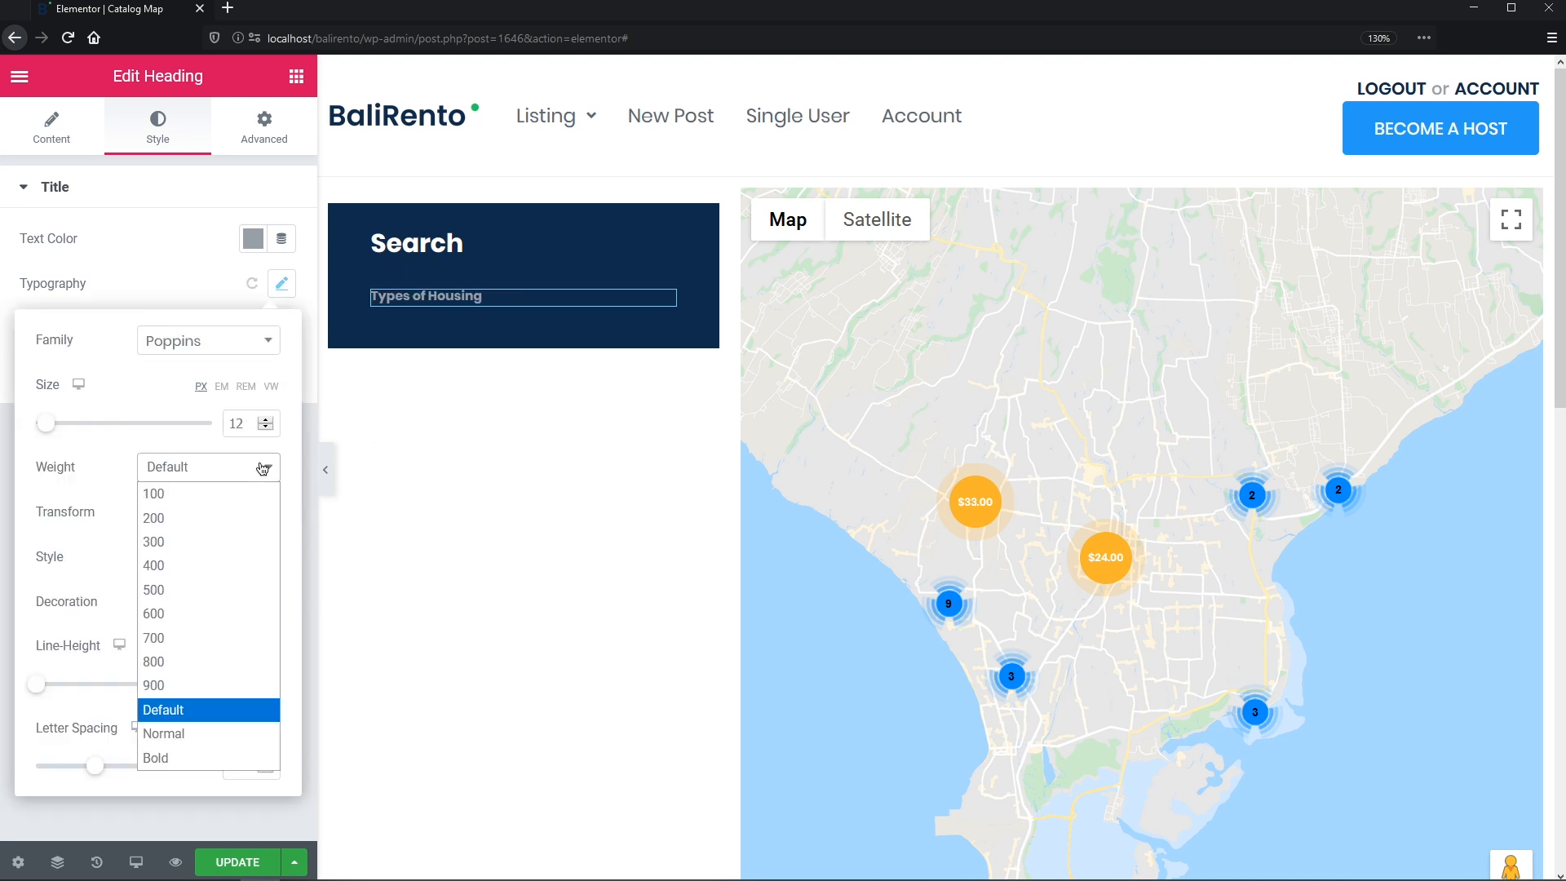
left_click(234, 565)
left_click(239, 514)
left_click(239, 563)
left_click(250, 647)
left_click(243, 684)
type("20")
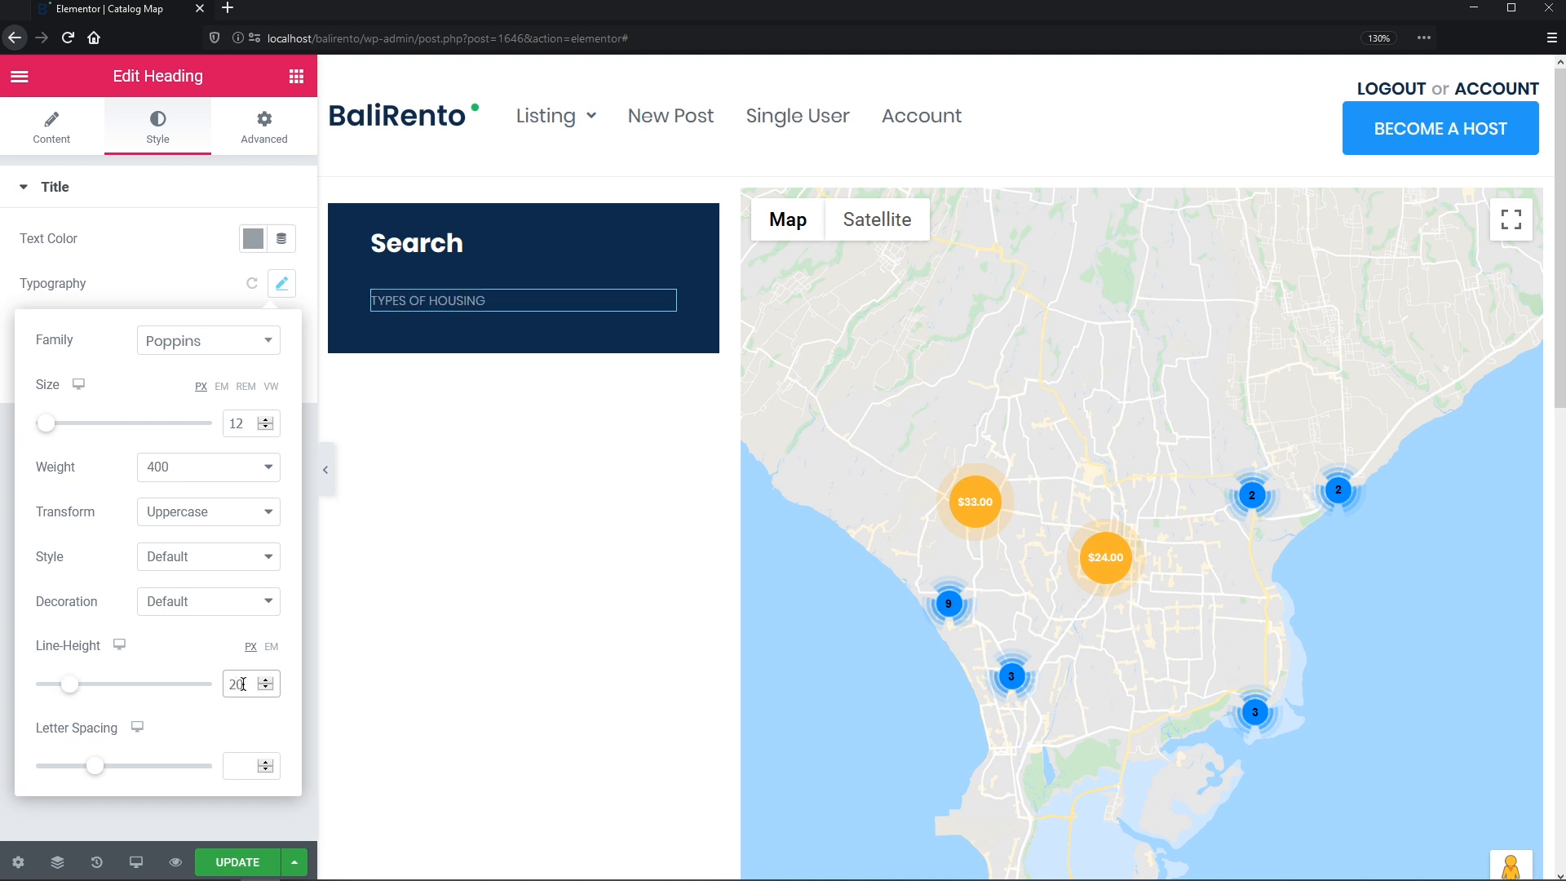
left_click(197, 292)
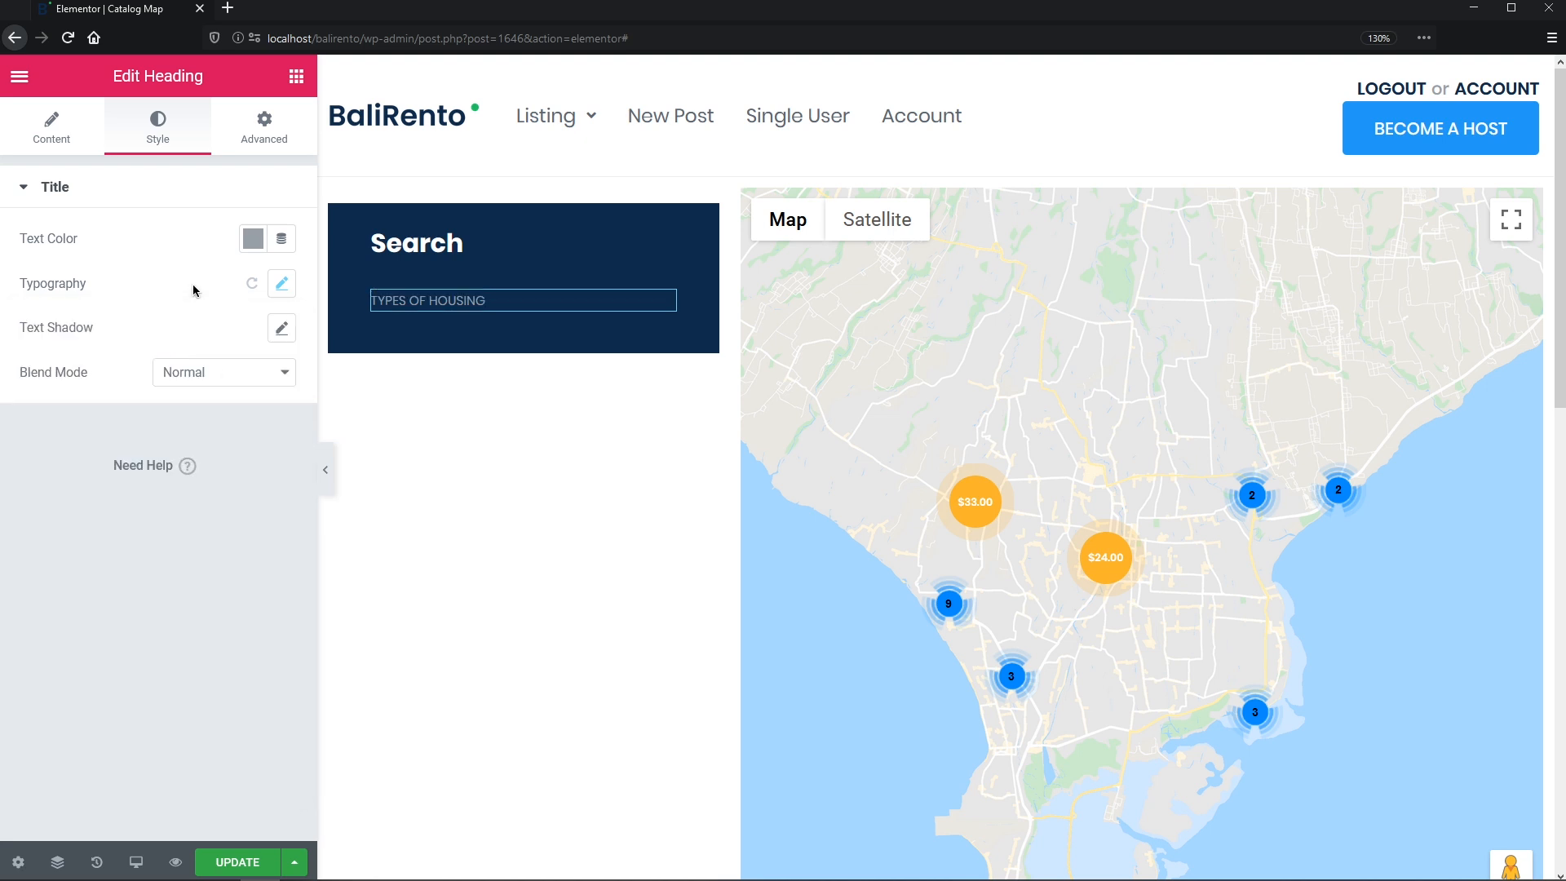
- Unlink the label's padding and set its bottom padding to 7
left_click(269, 140)
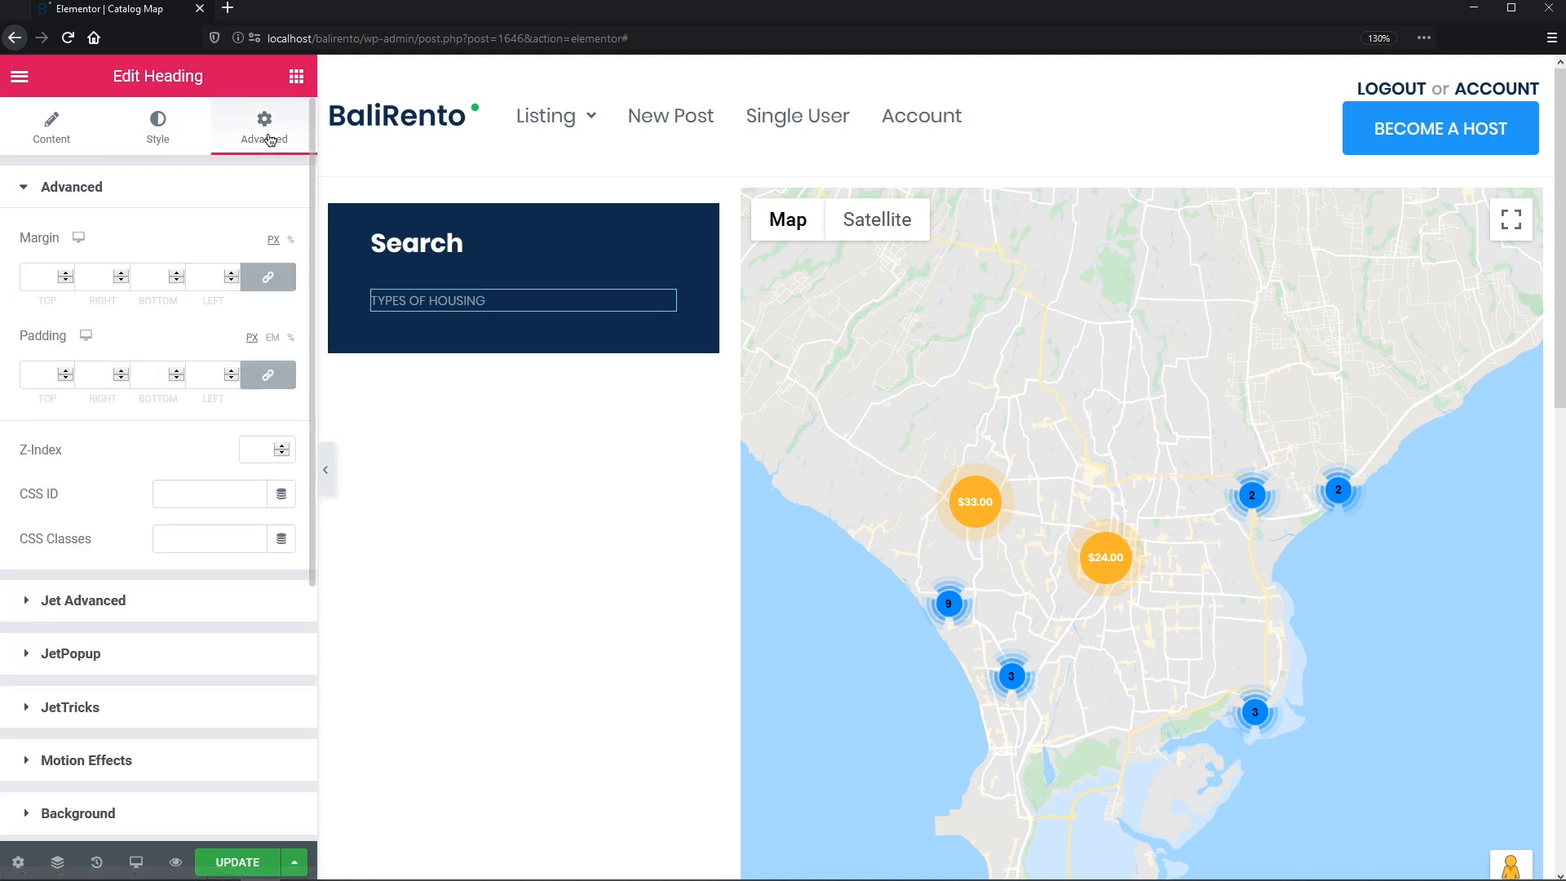
left_click(268, 375)
double_click(139, 374)
type("7")
left_click(296, 77)
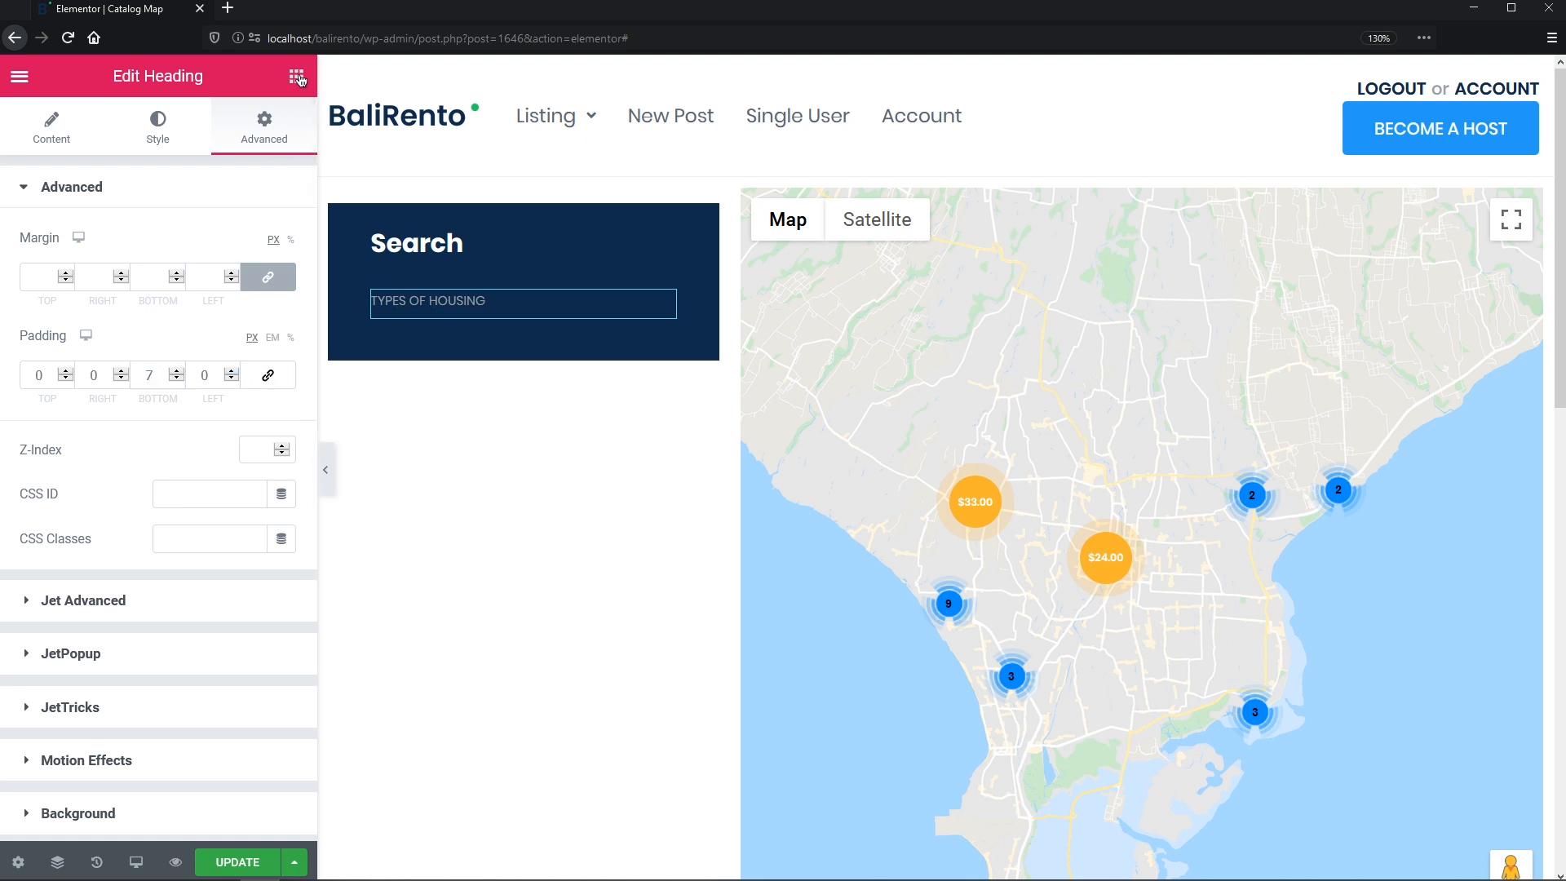
type("select")
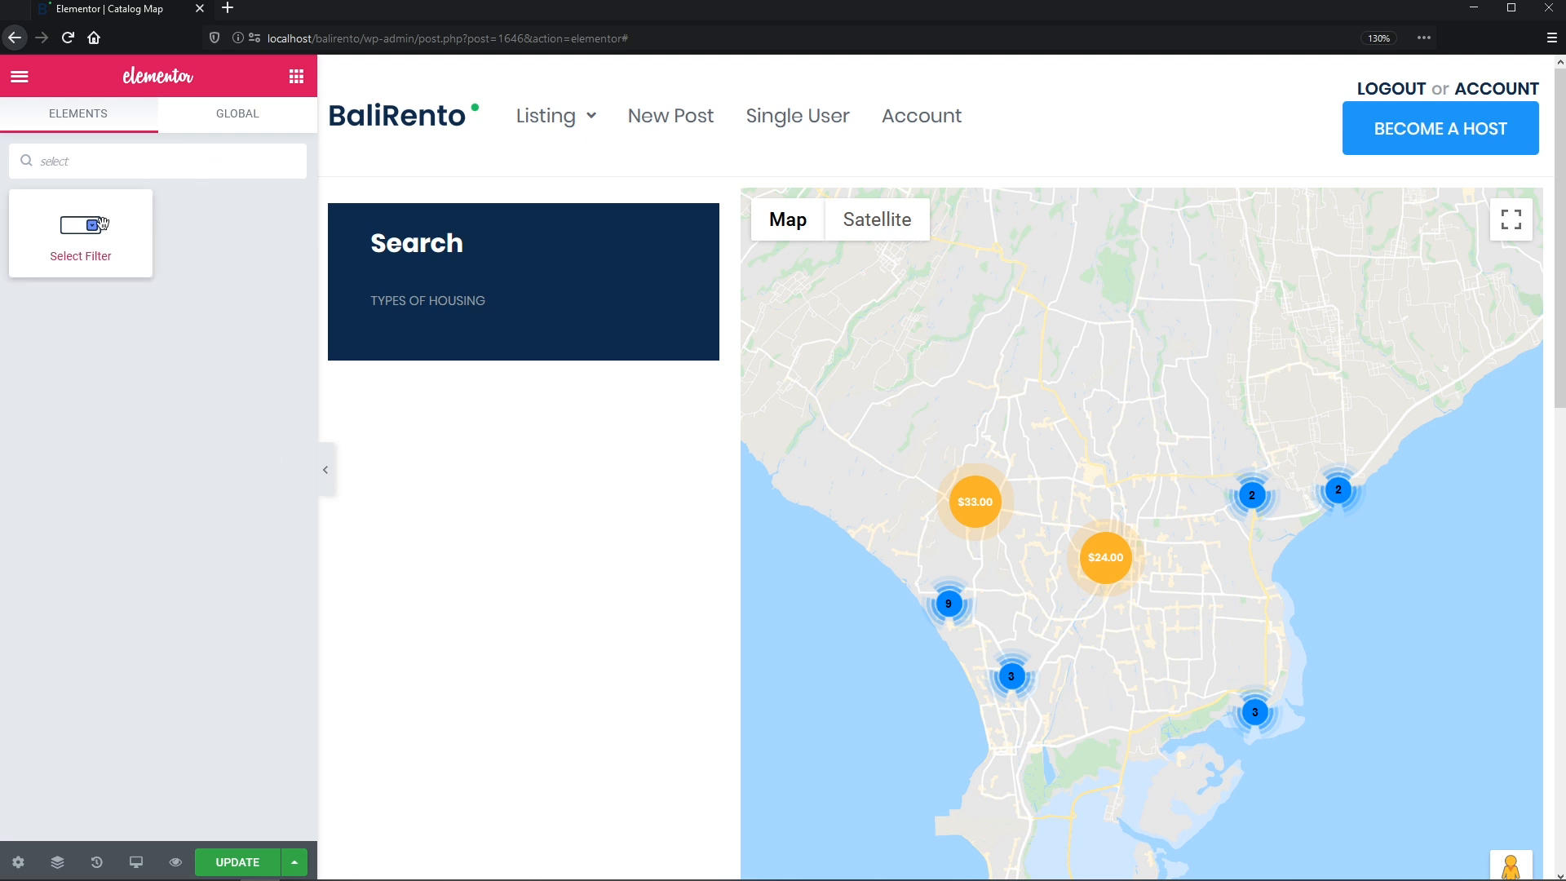
- Drop a Select Filter into the Search column and choose the Types of Housing filter
left_click_drag(80, 229, 438, 314)
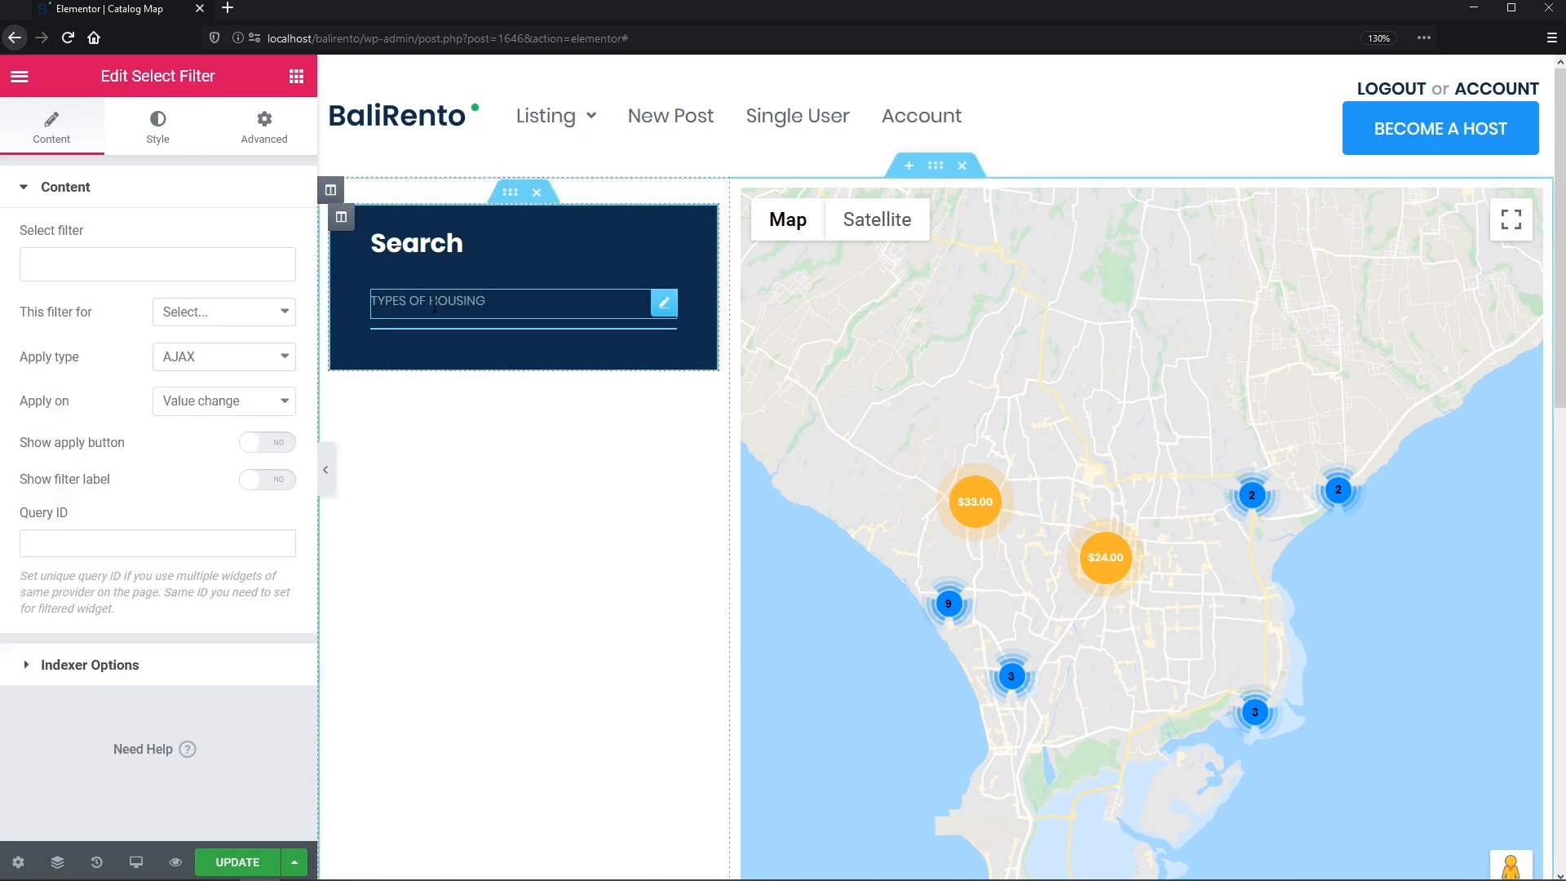
left_click(187, 275)
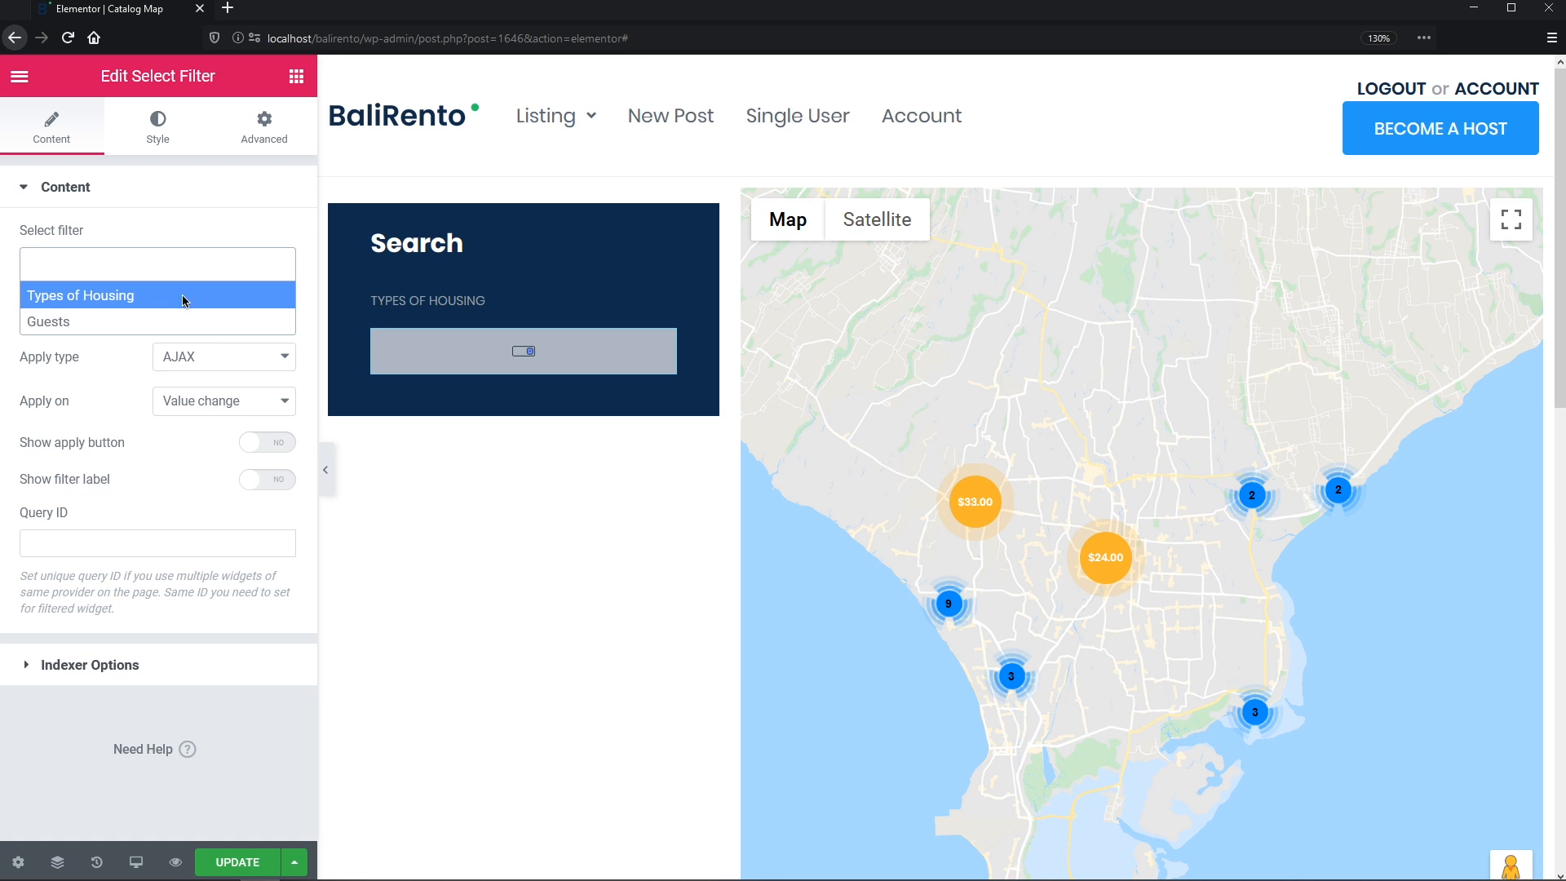
left_click(185, 299)
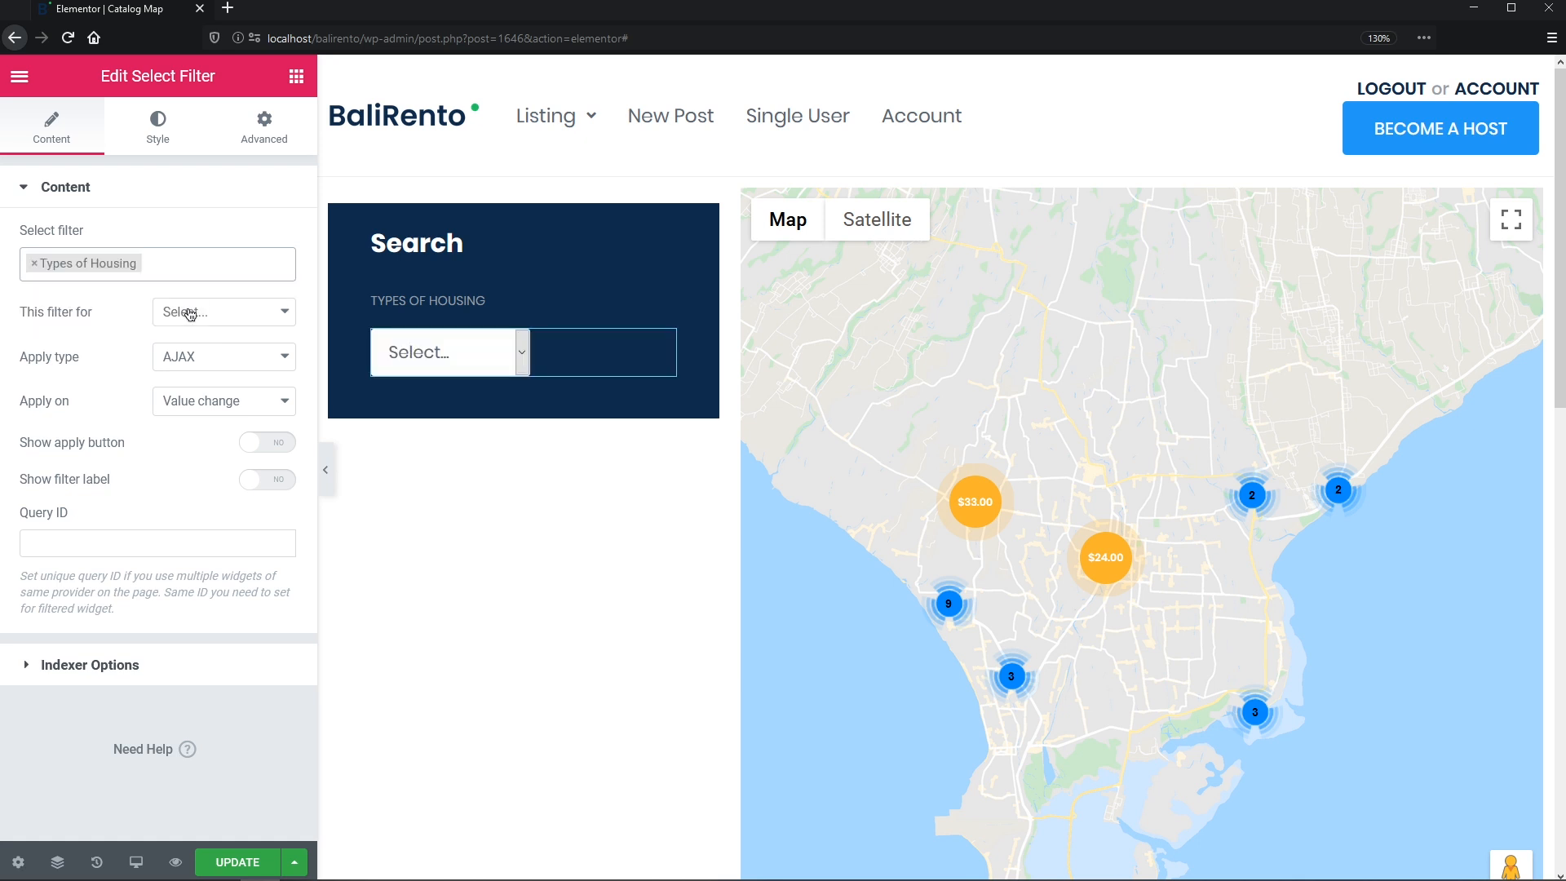
- Target JetEngine Maps with Mixed apply type, applied only on the apply button click
left_click(286, 314)
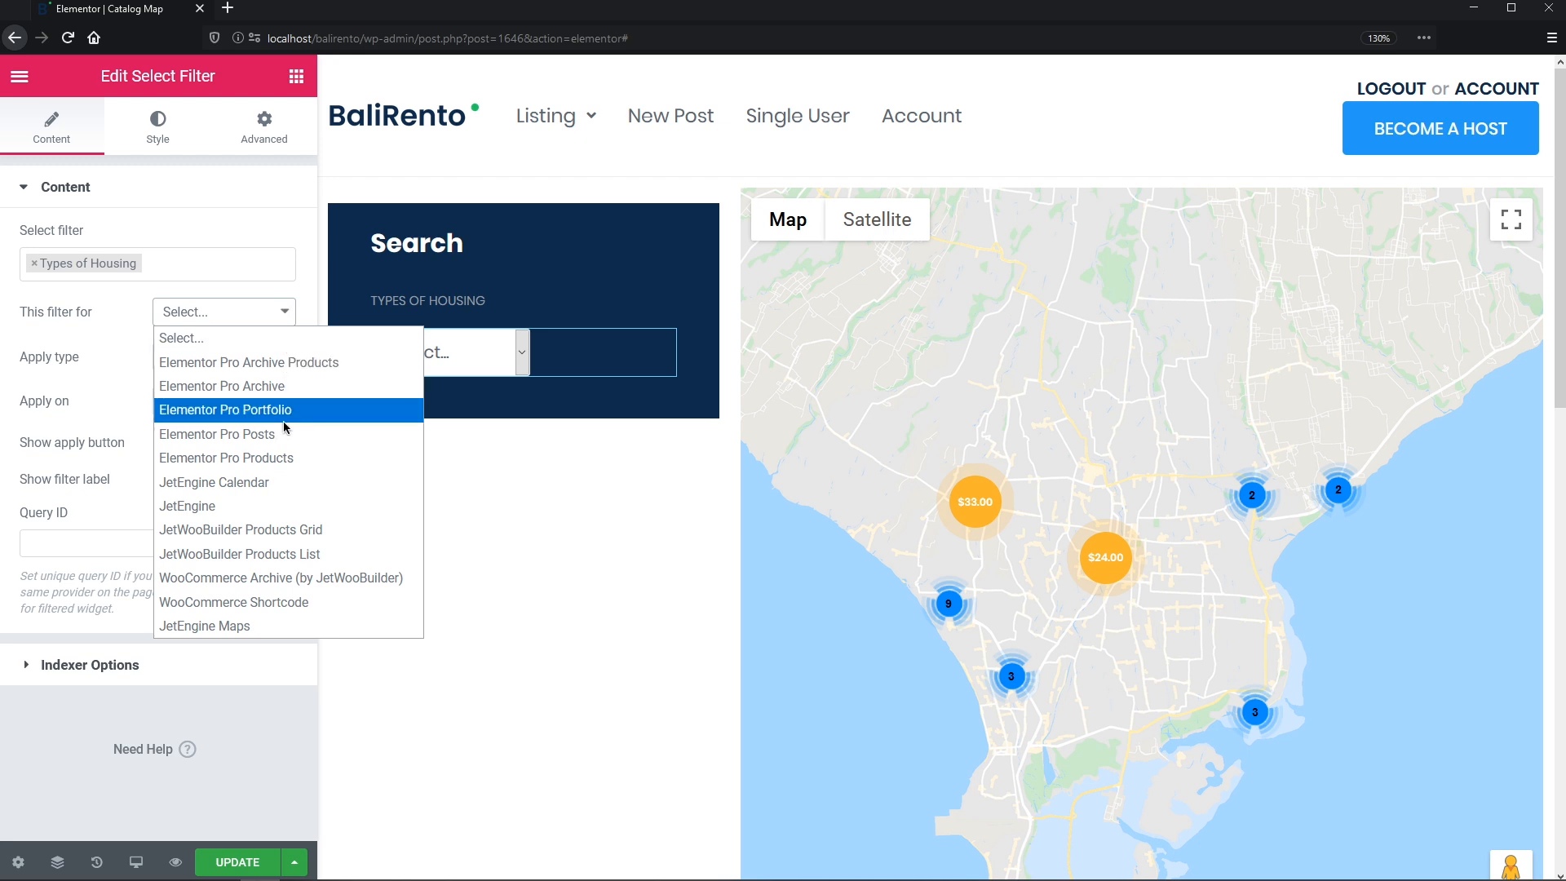
left_click(305, 626)
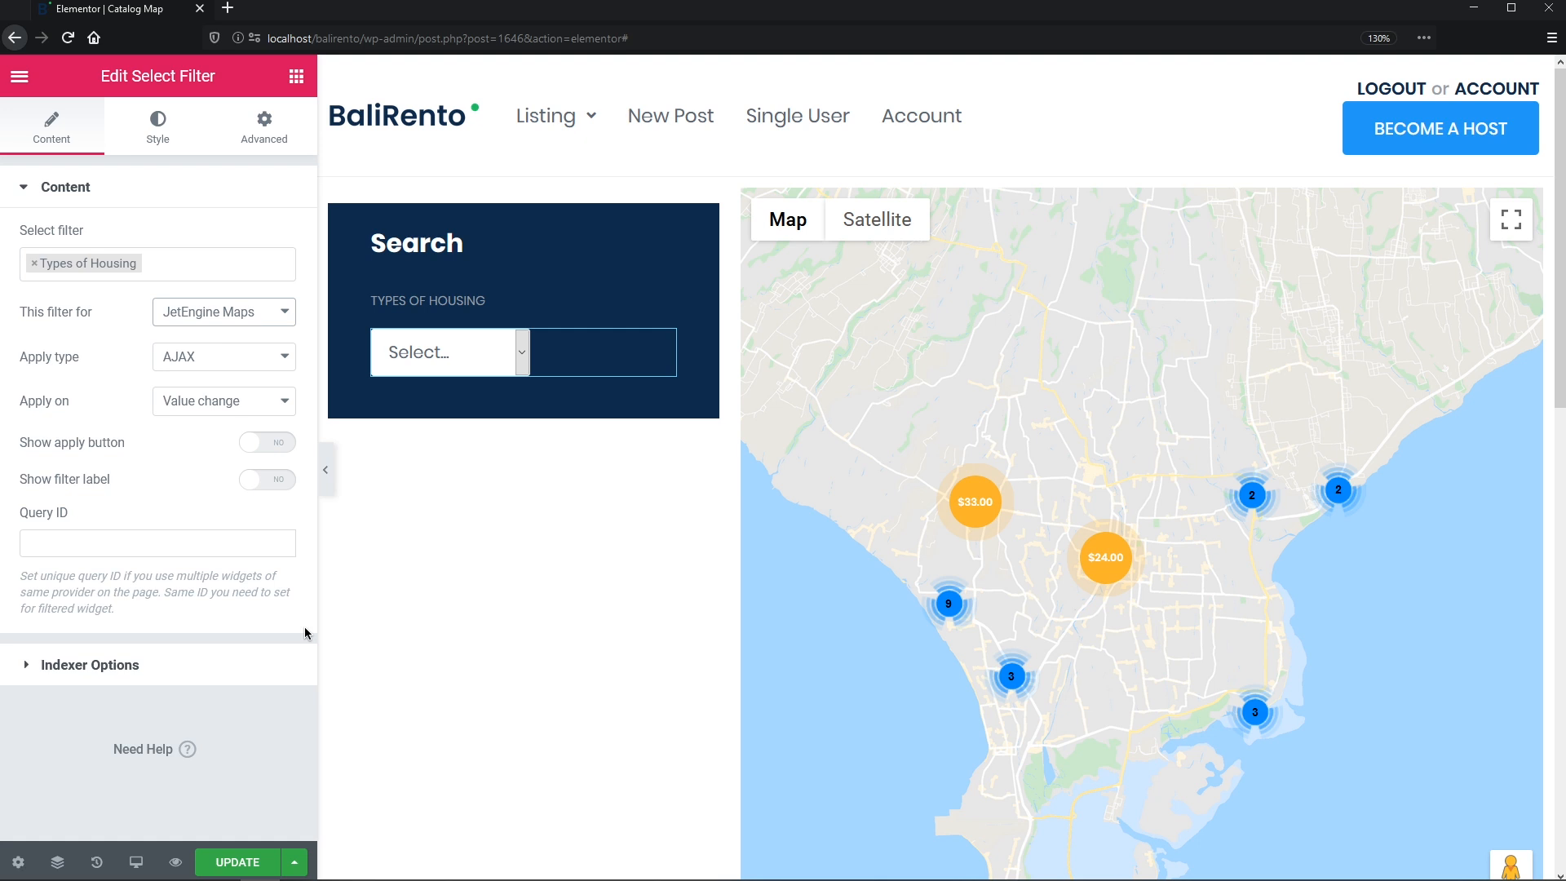
left_click(292, 358)
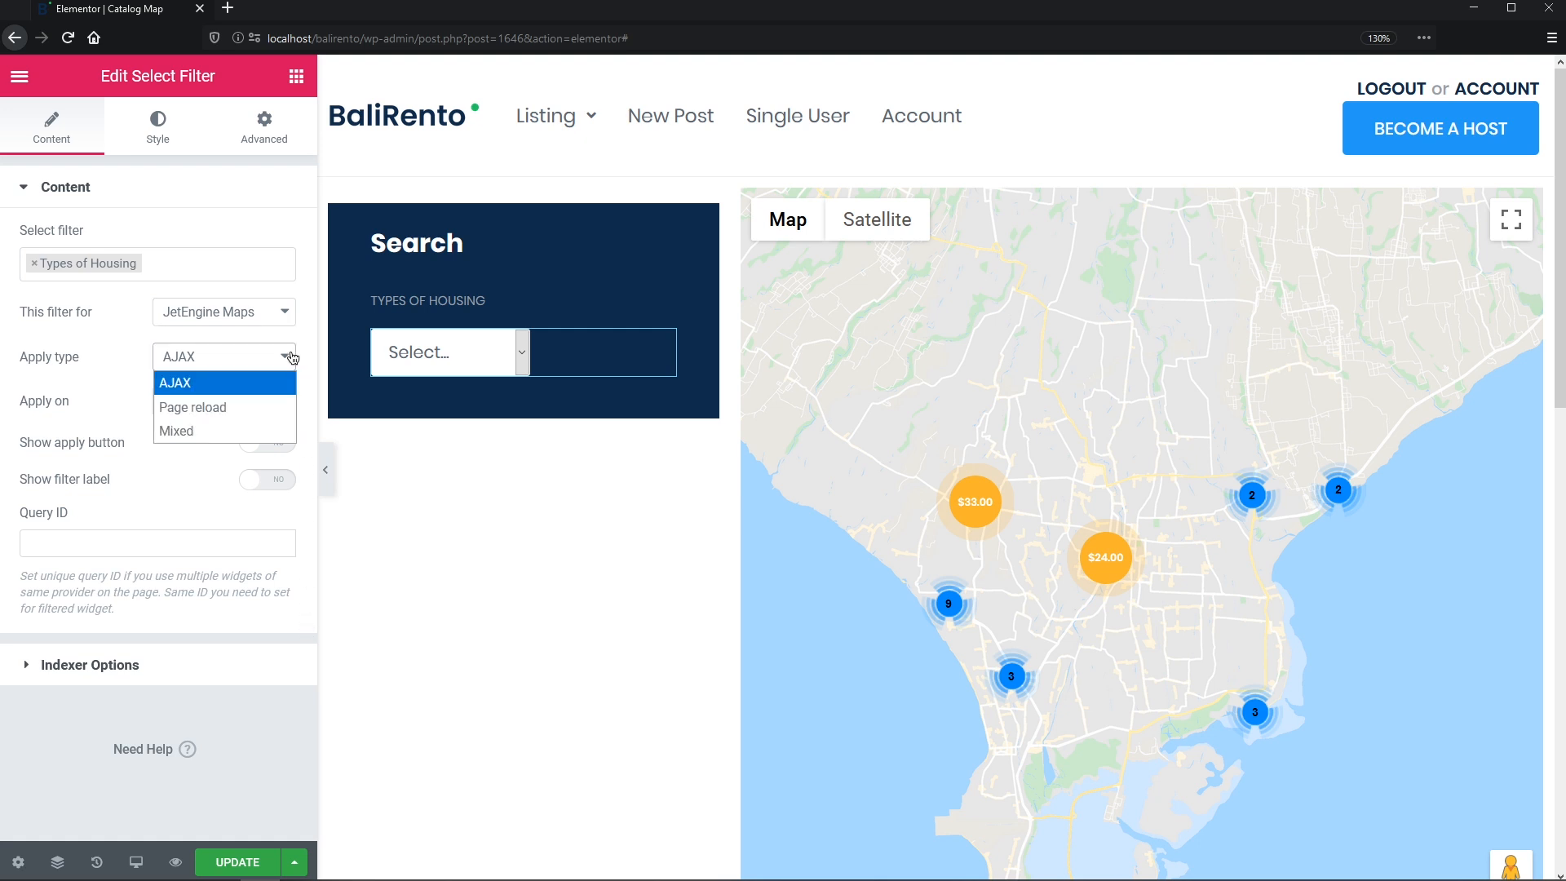
left_click(280, 429)
left_click(286, 404)
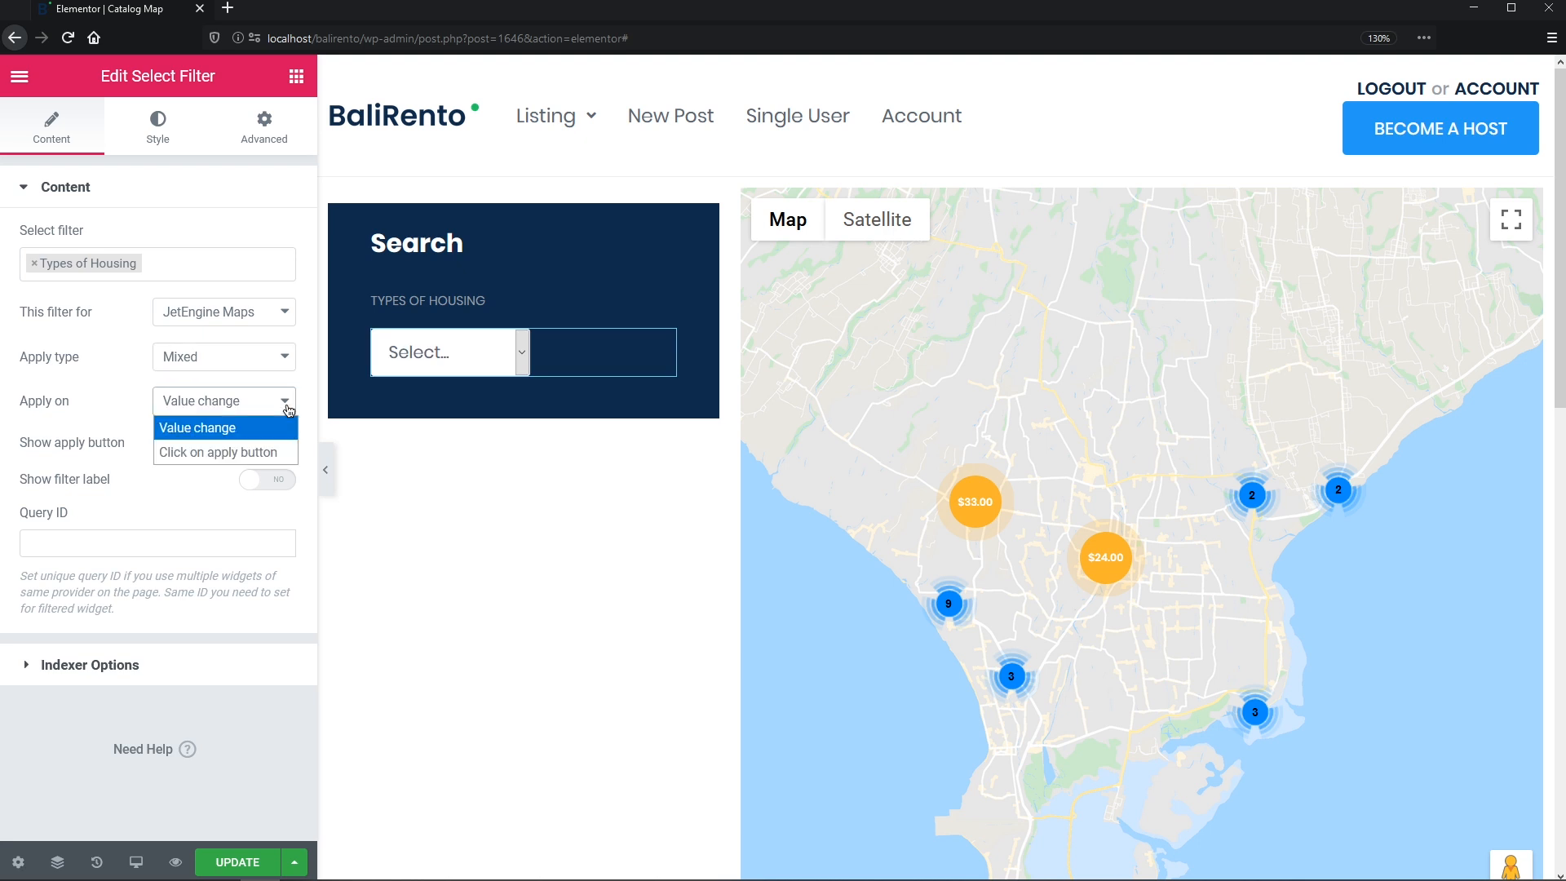
left_click(289, 449)
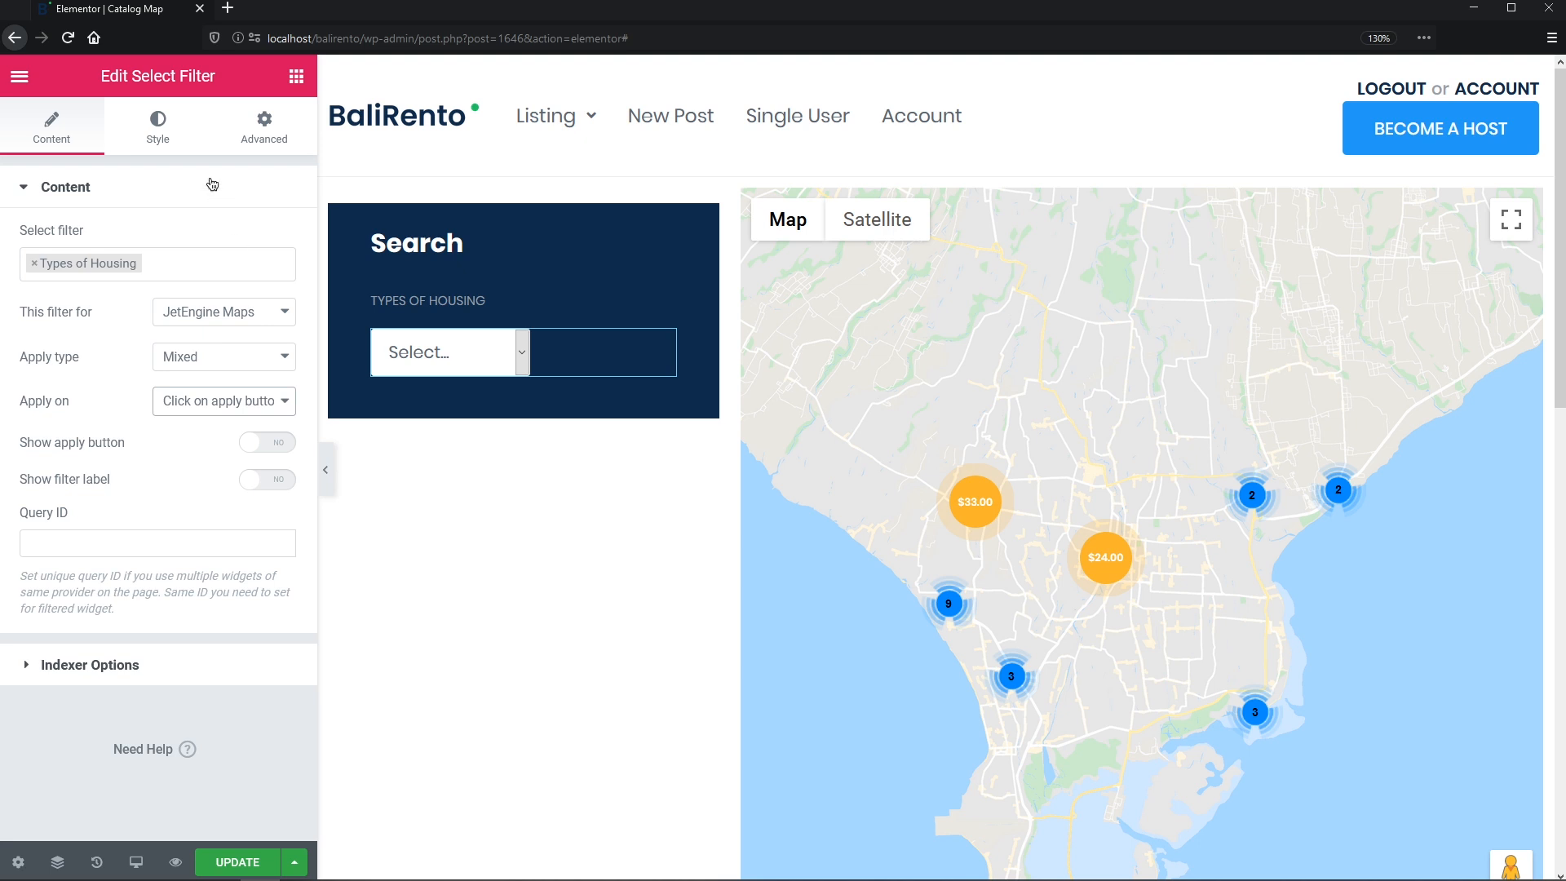
left_click(175, 132)
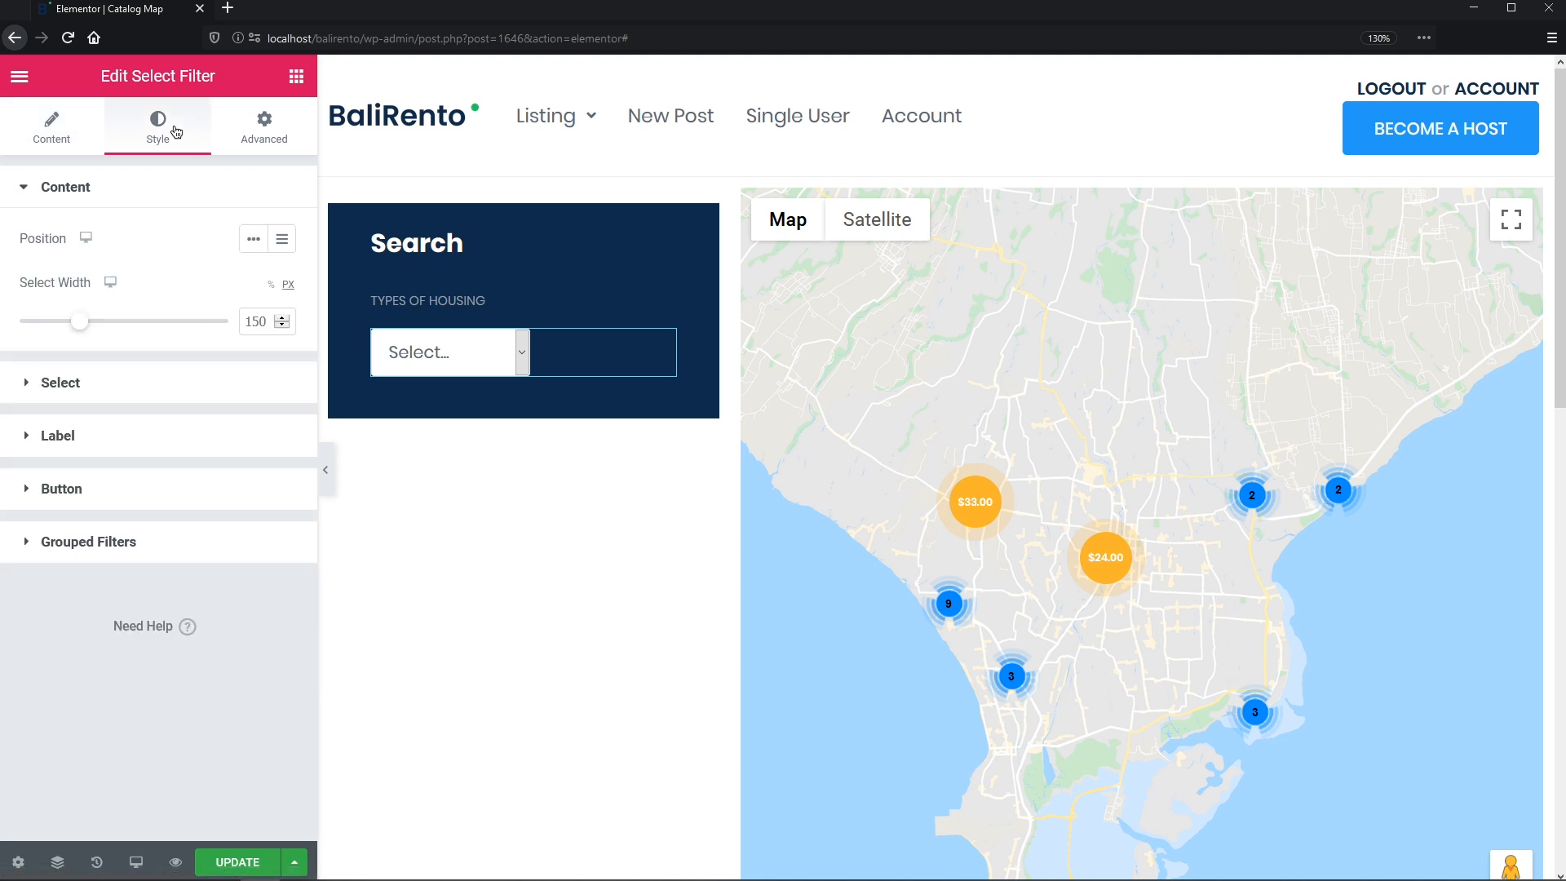
- Make the dropdown 100% wide with Poppins 18 px, weight 600 text
left_click(271, 284)
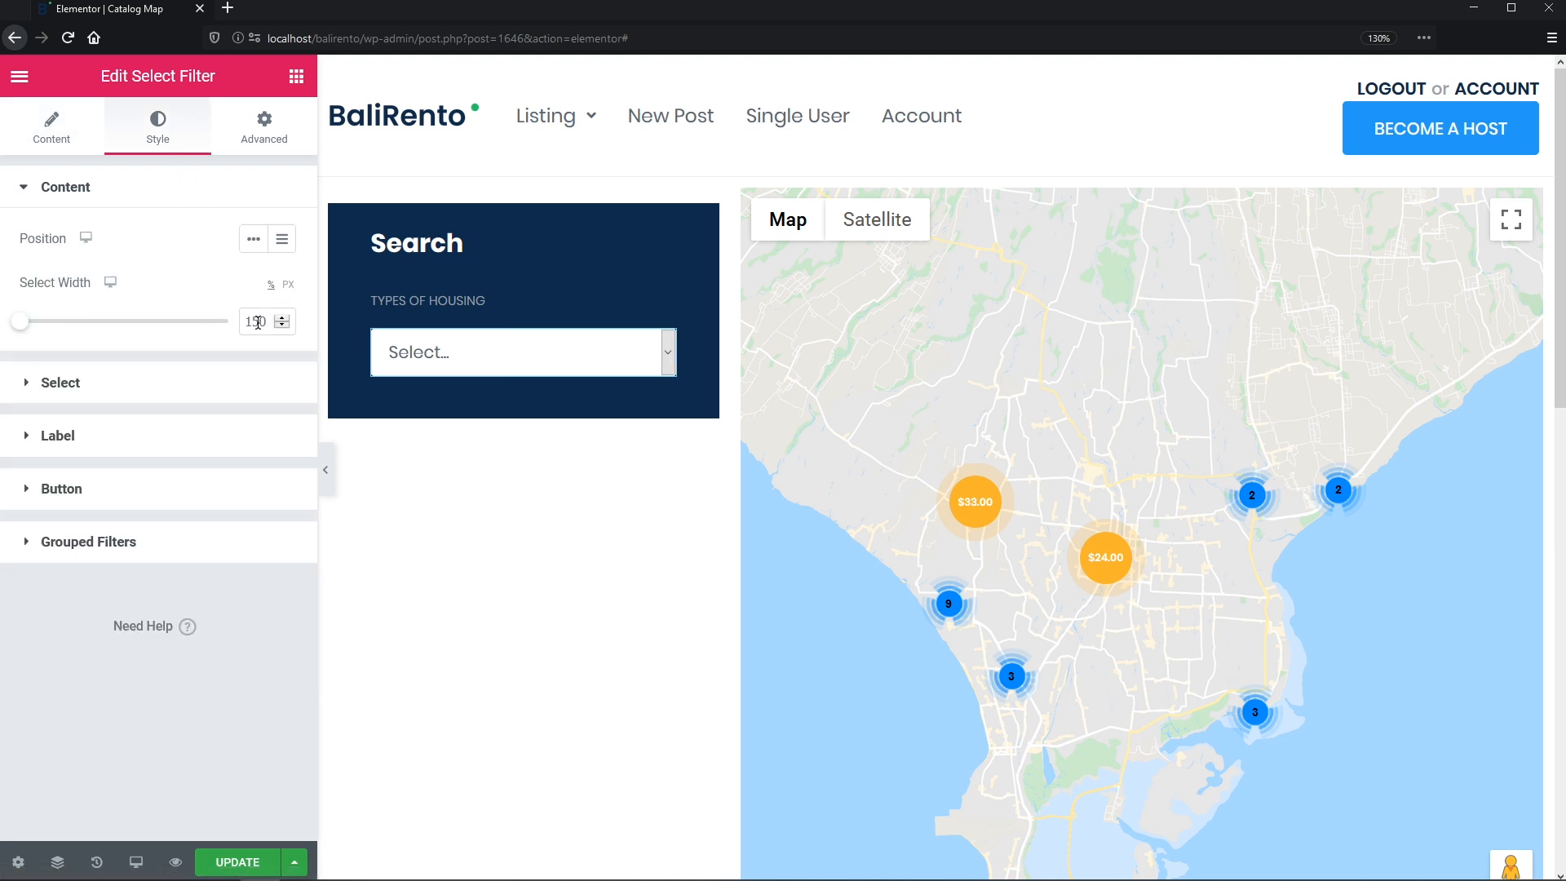
left_click(238, 380)
left_click(282, 293)
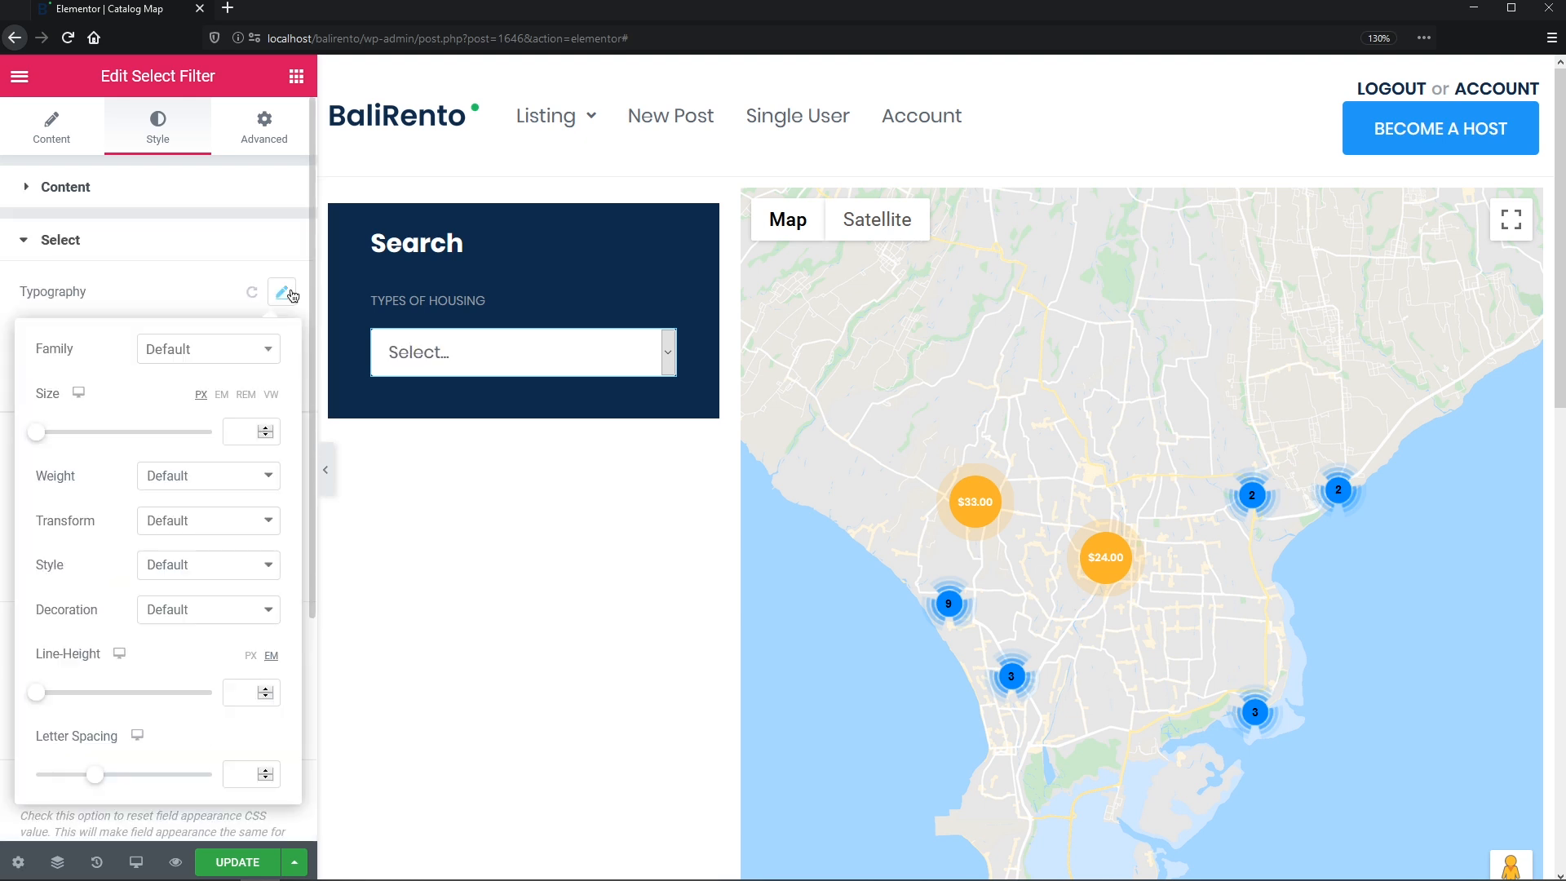
left_click(258, 349)
type("popp")
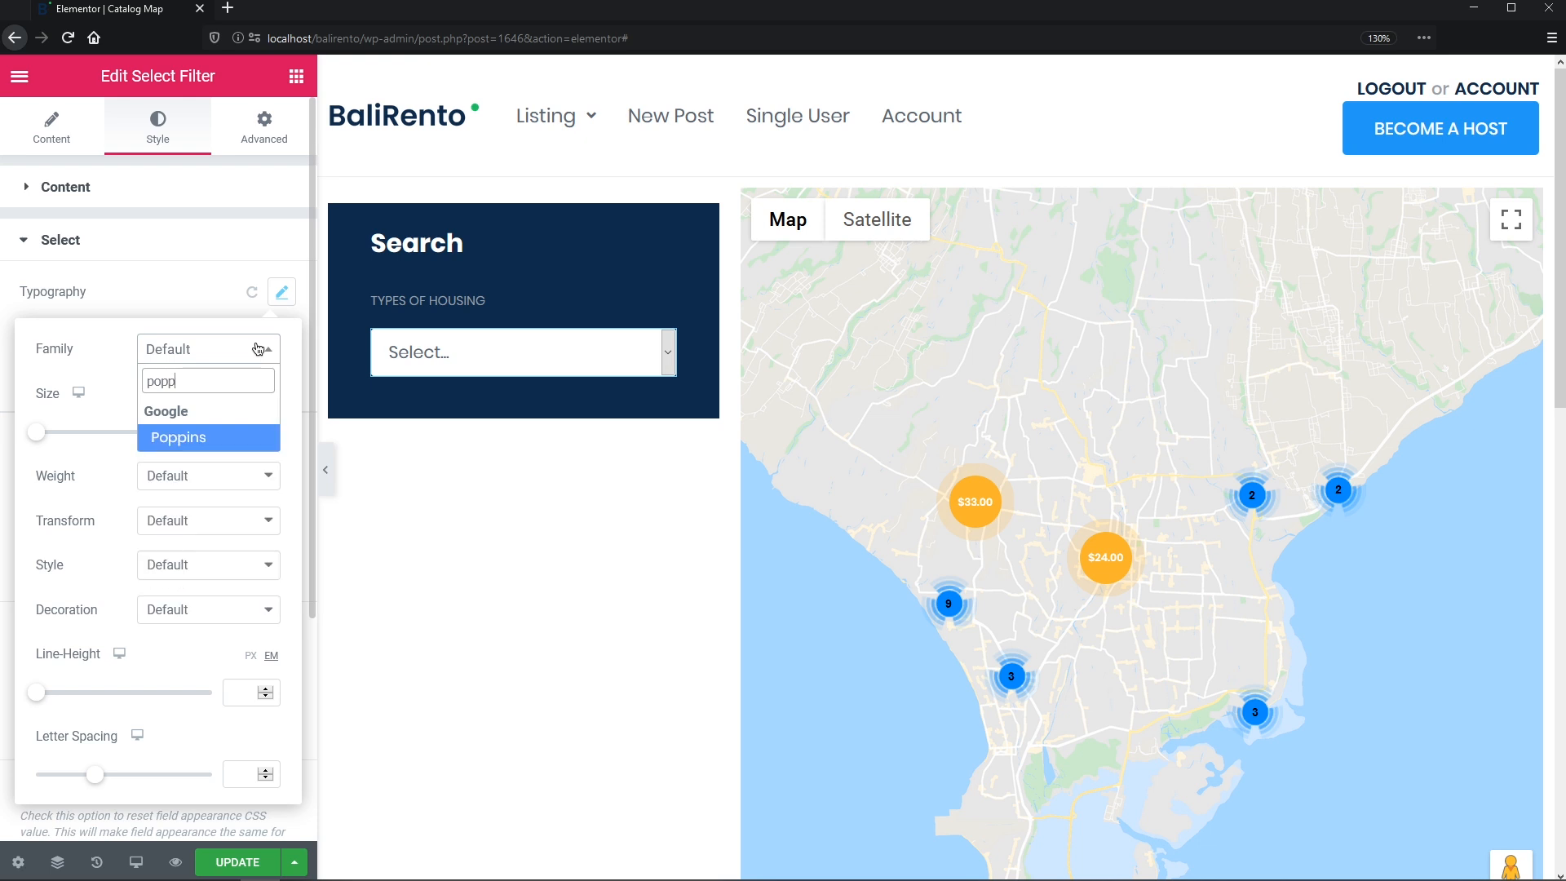
left_click(238, 443)
left_click(235, 439)
type("18")
left_click(208, 476)
left_click(199, 604)
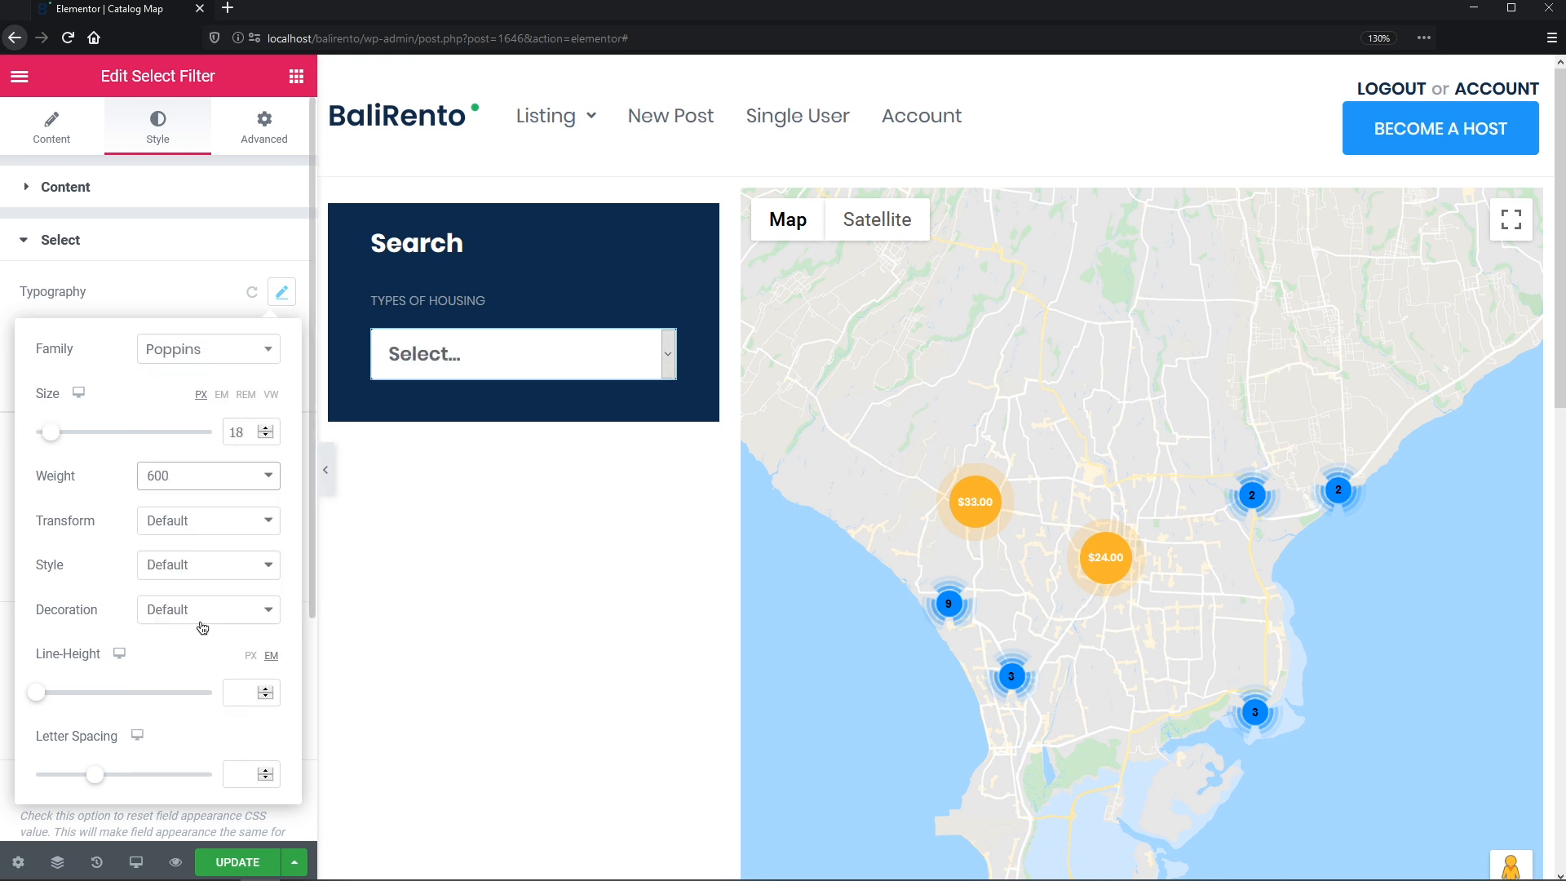
left_click(249, 661)
left_click(243, 684)
left_click(174, 294)
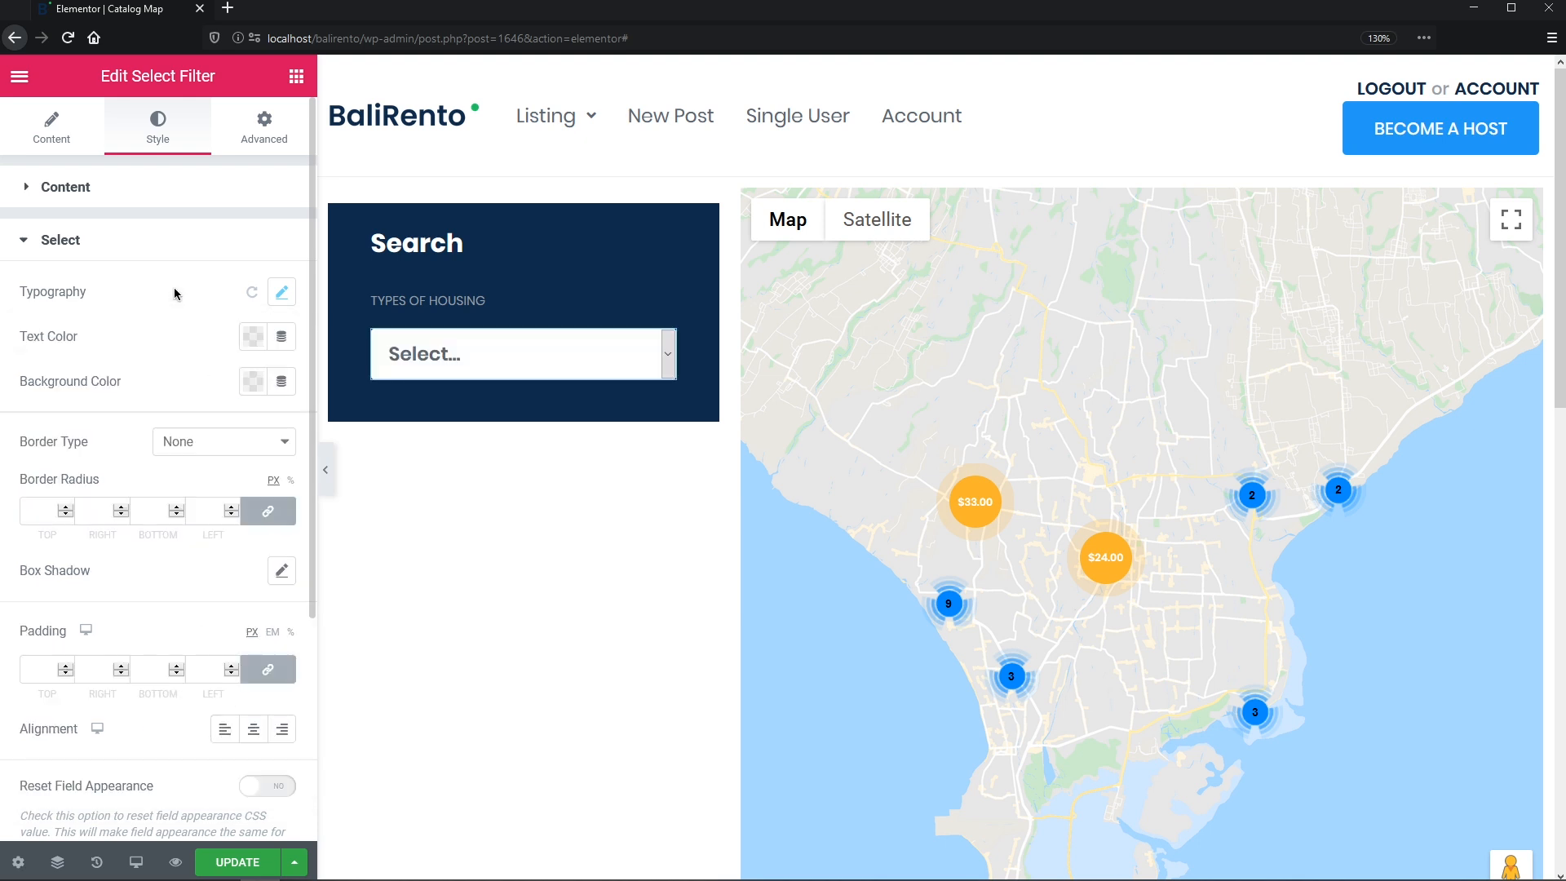
- Color the dropdown text navy and give it a solid border, 4 px radius and 11/18 padding
left_click(255, 344)
left_click(263, 386)
left_click(206, 328)
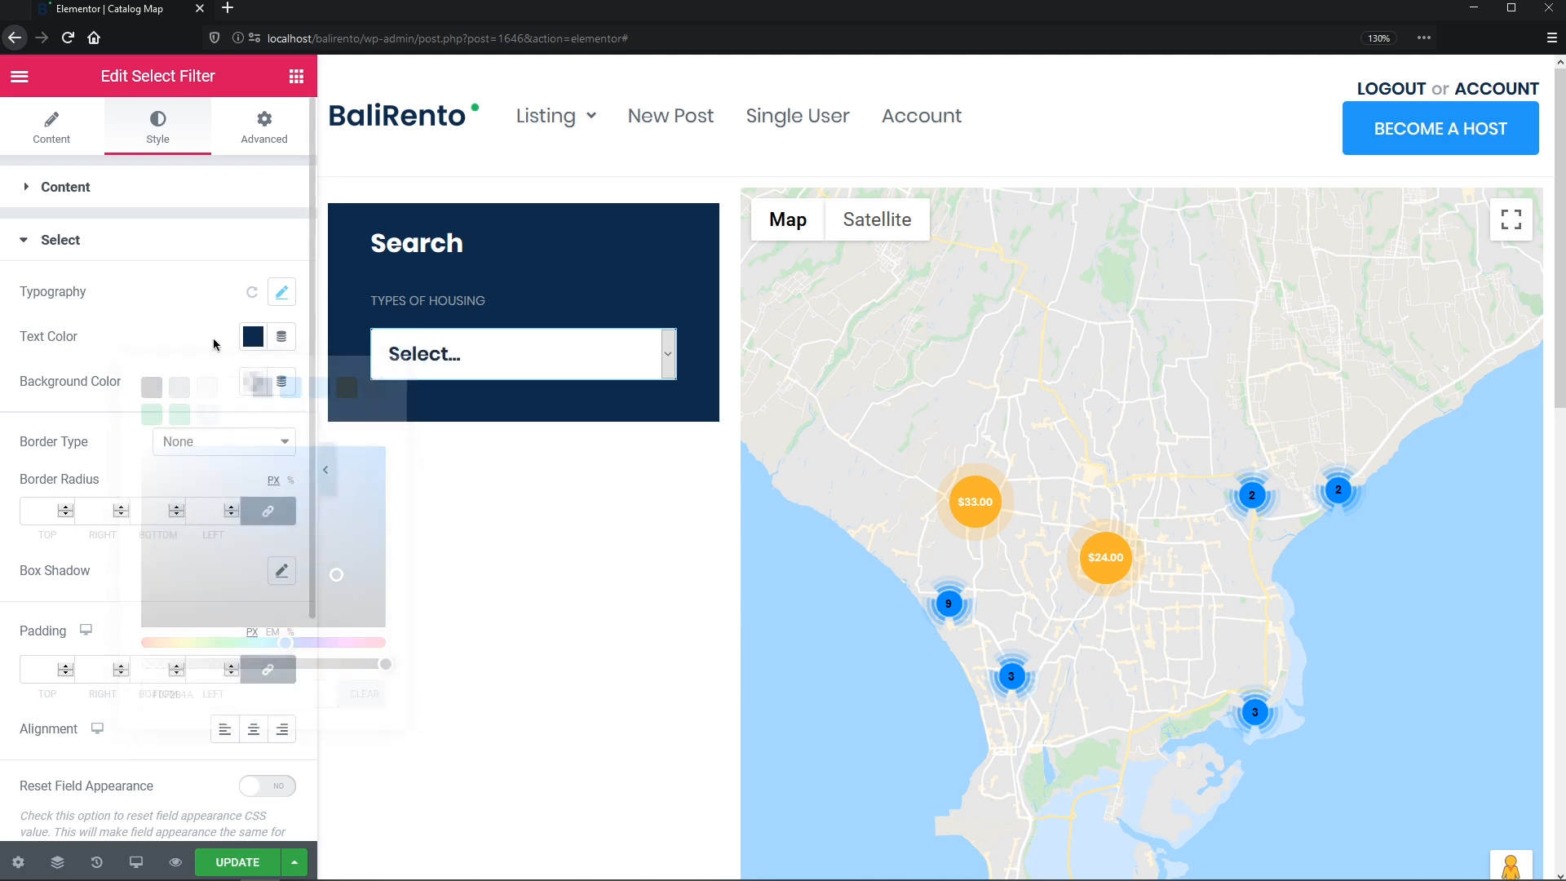
left_click(253, 381)
left_click(203, 357)
left_click(270, 444)
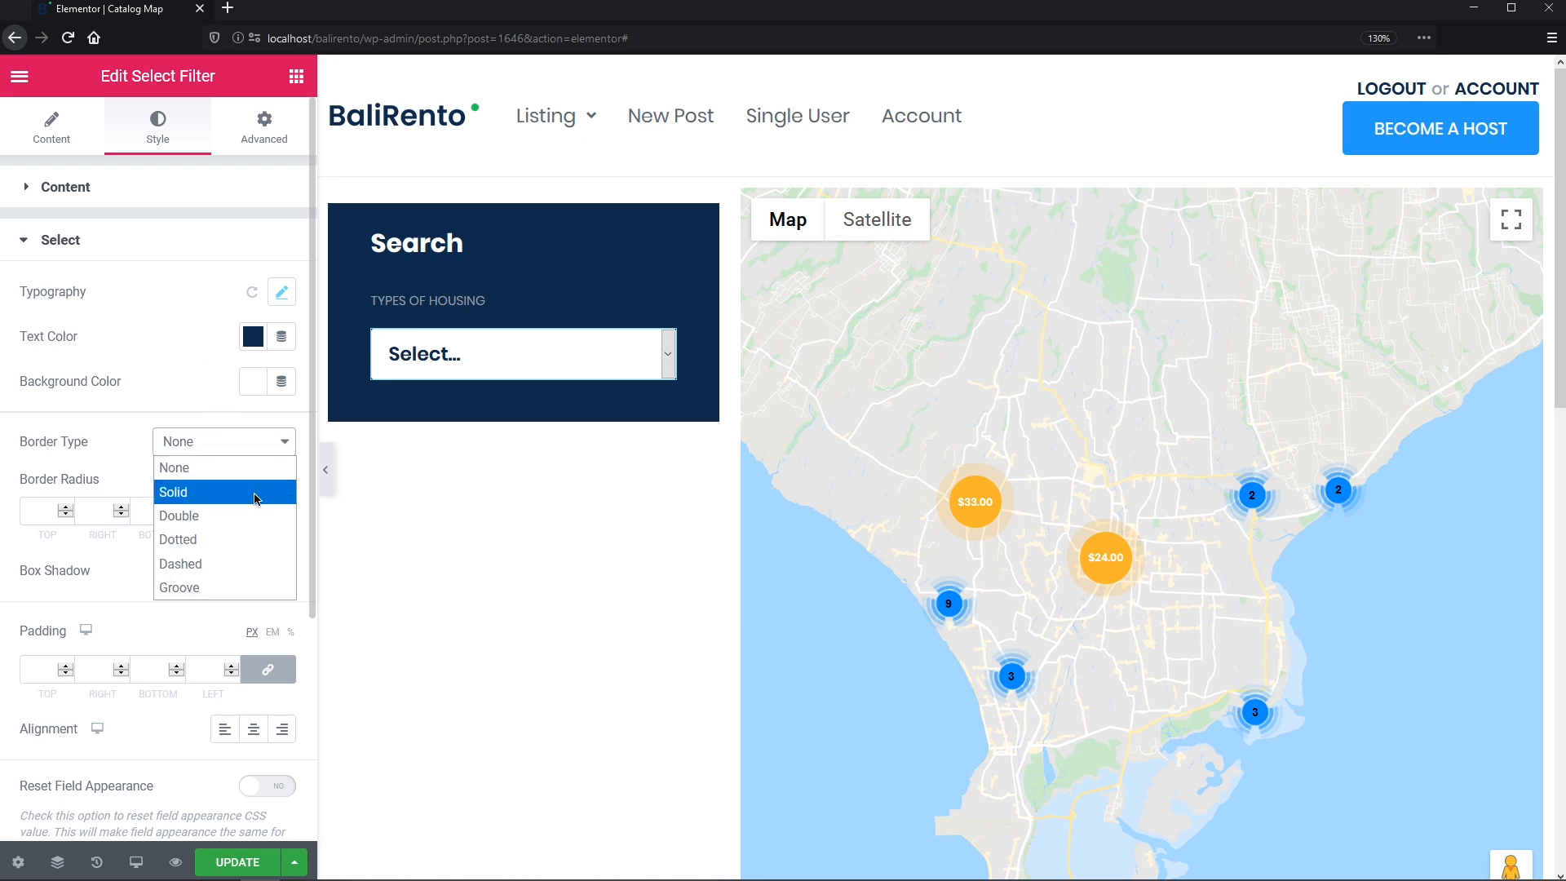
left_click(255, 494)
left_click(214, 645)
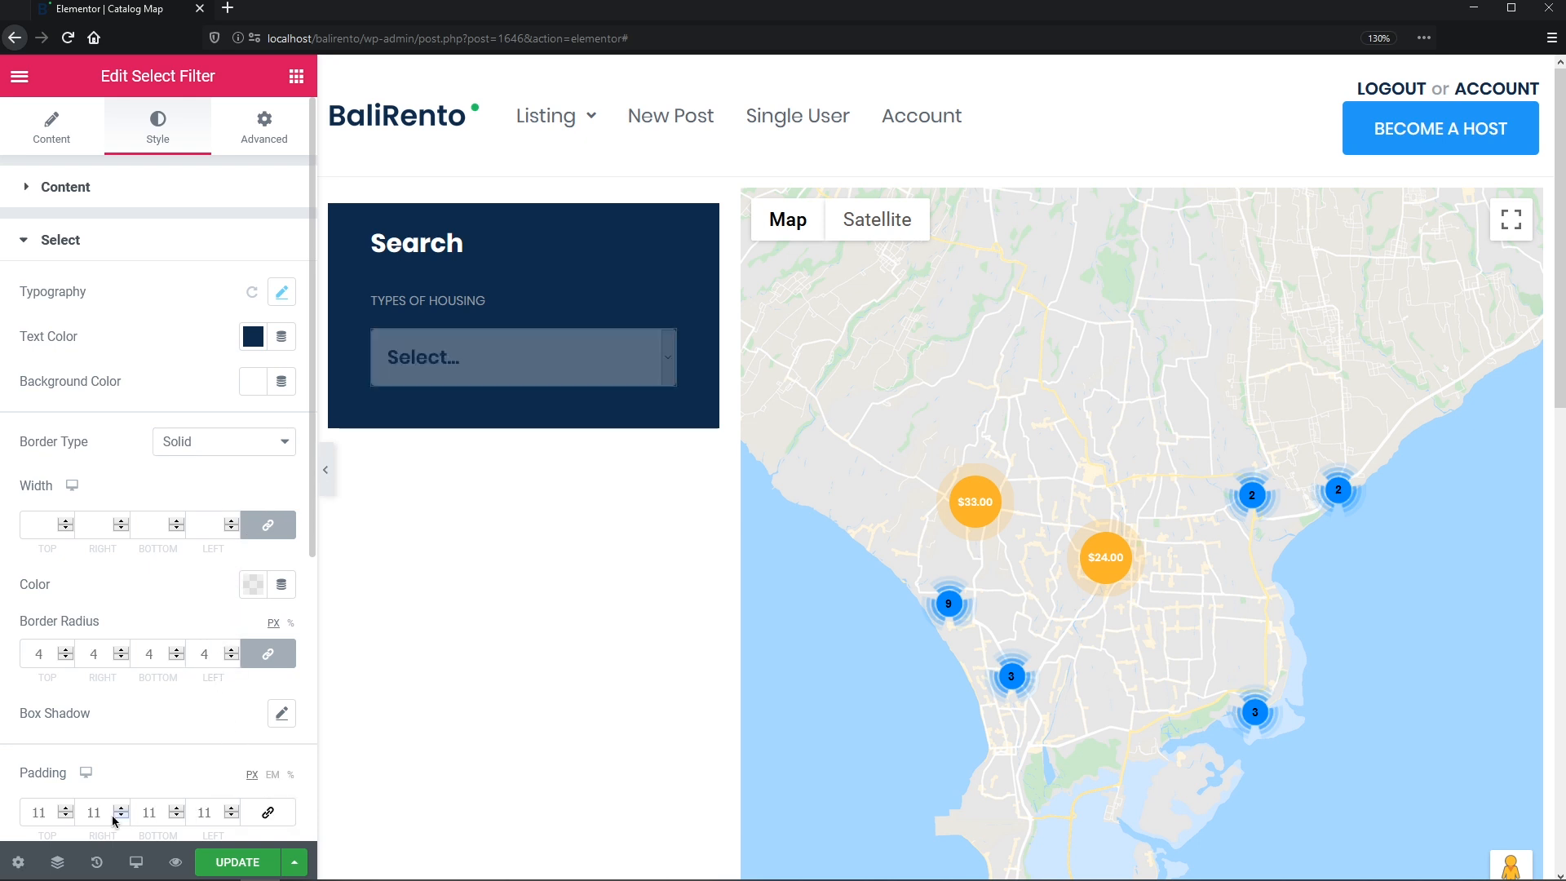
left_click_drag(103, 812, 95, 813)
left_click_drag(212, 812, 205, 812)
type("8")
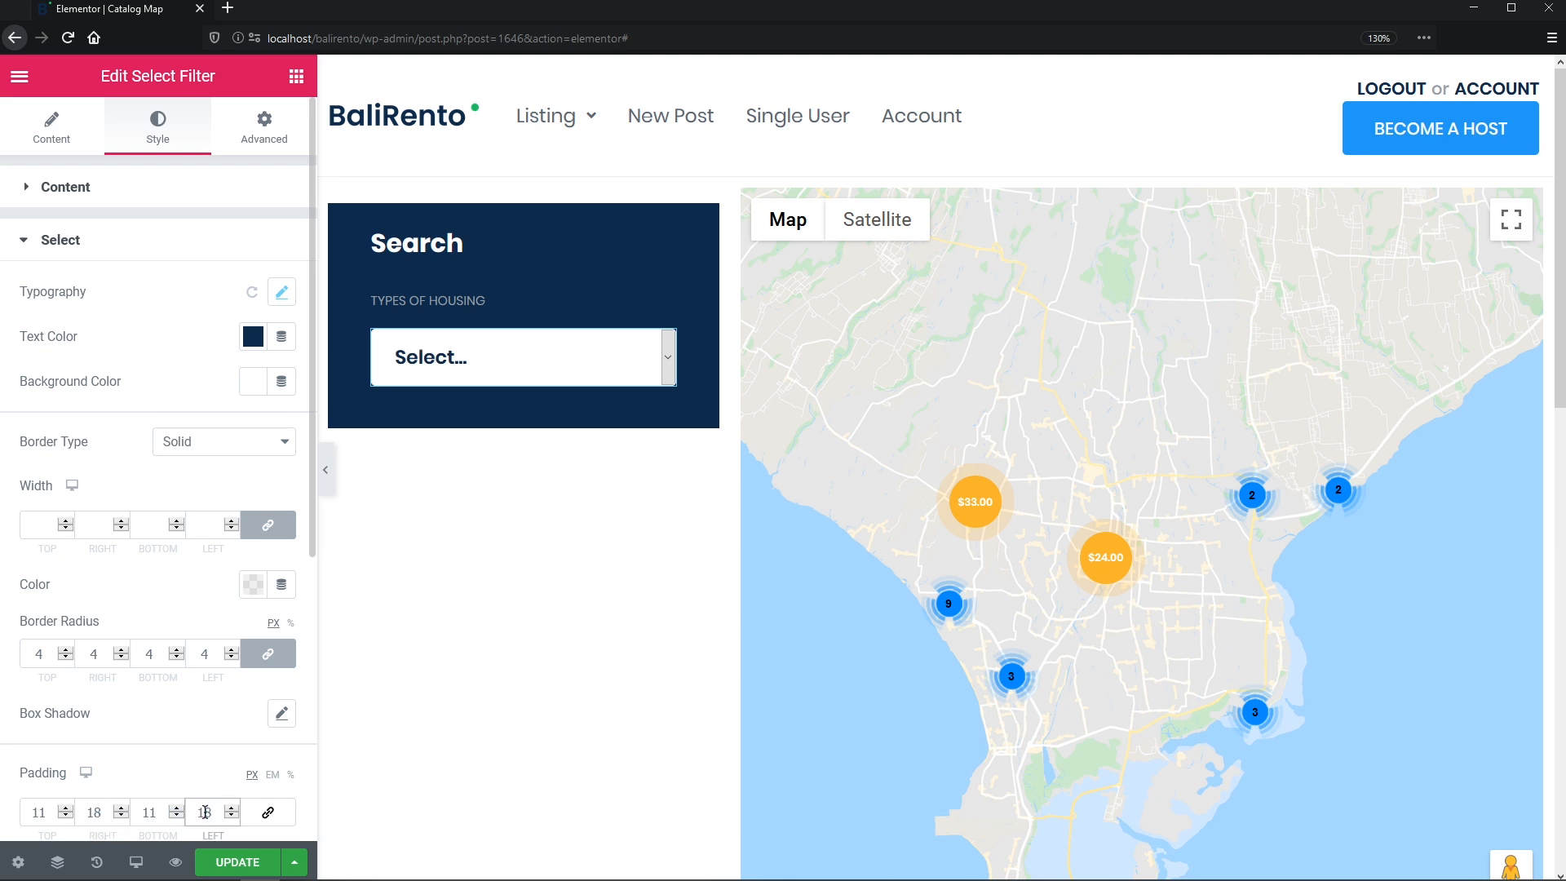
- Add a 20 px bottom margin below the housing dropdown
left_click(271, 143)
double_click(157, 279)
type("20")
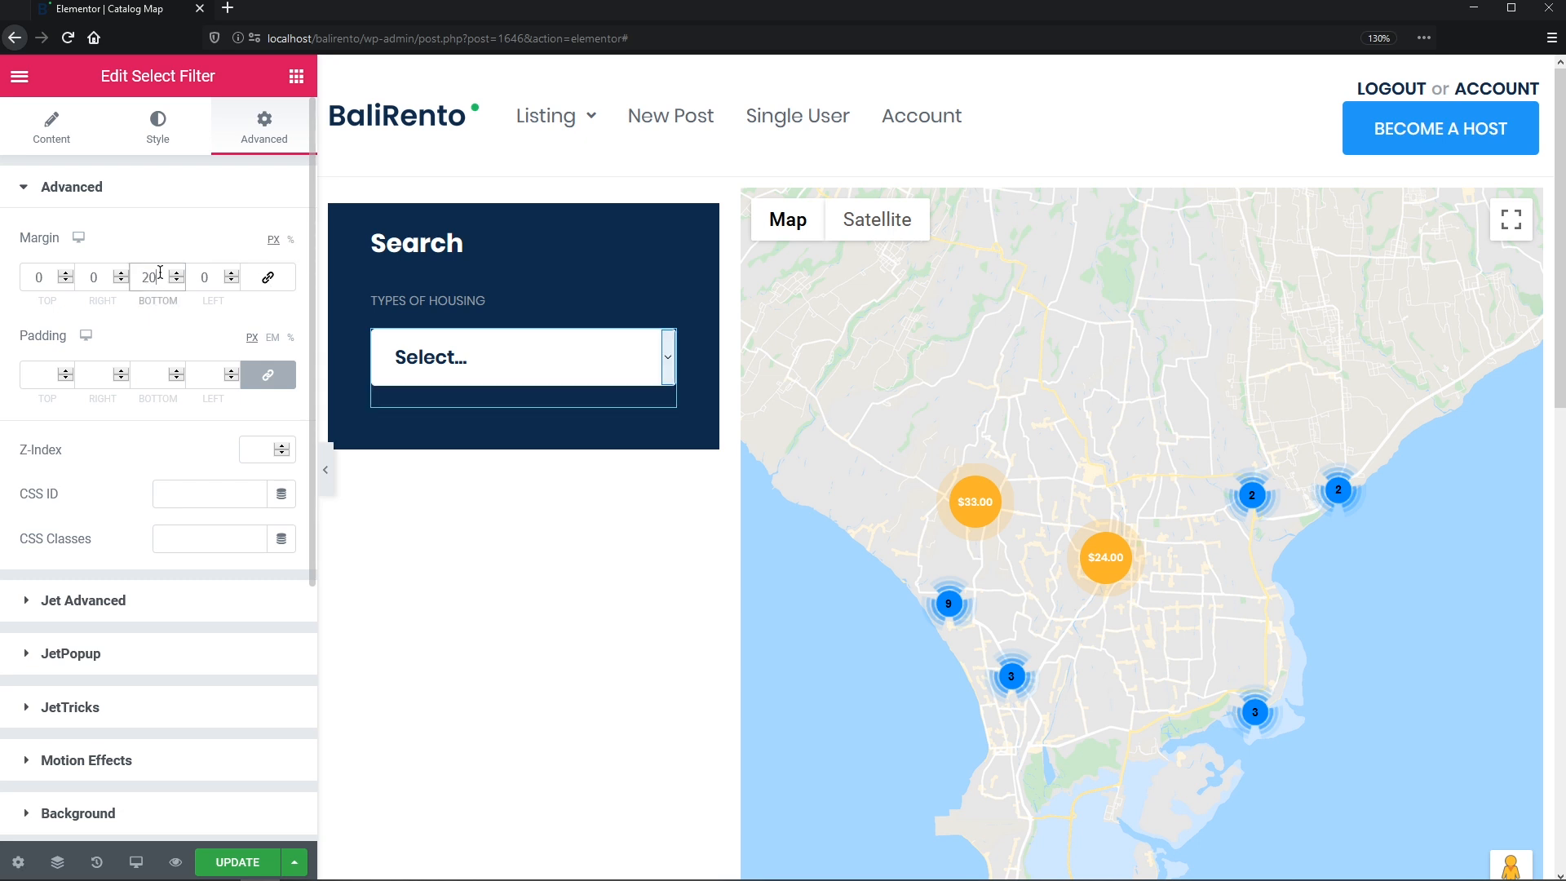
- Duplicate the housing label below the dropdown as 'CHECK IN' with a 53% custom width
right_click(514, 304)
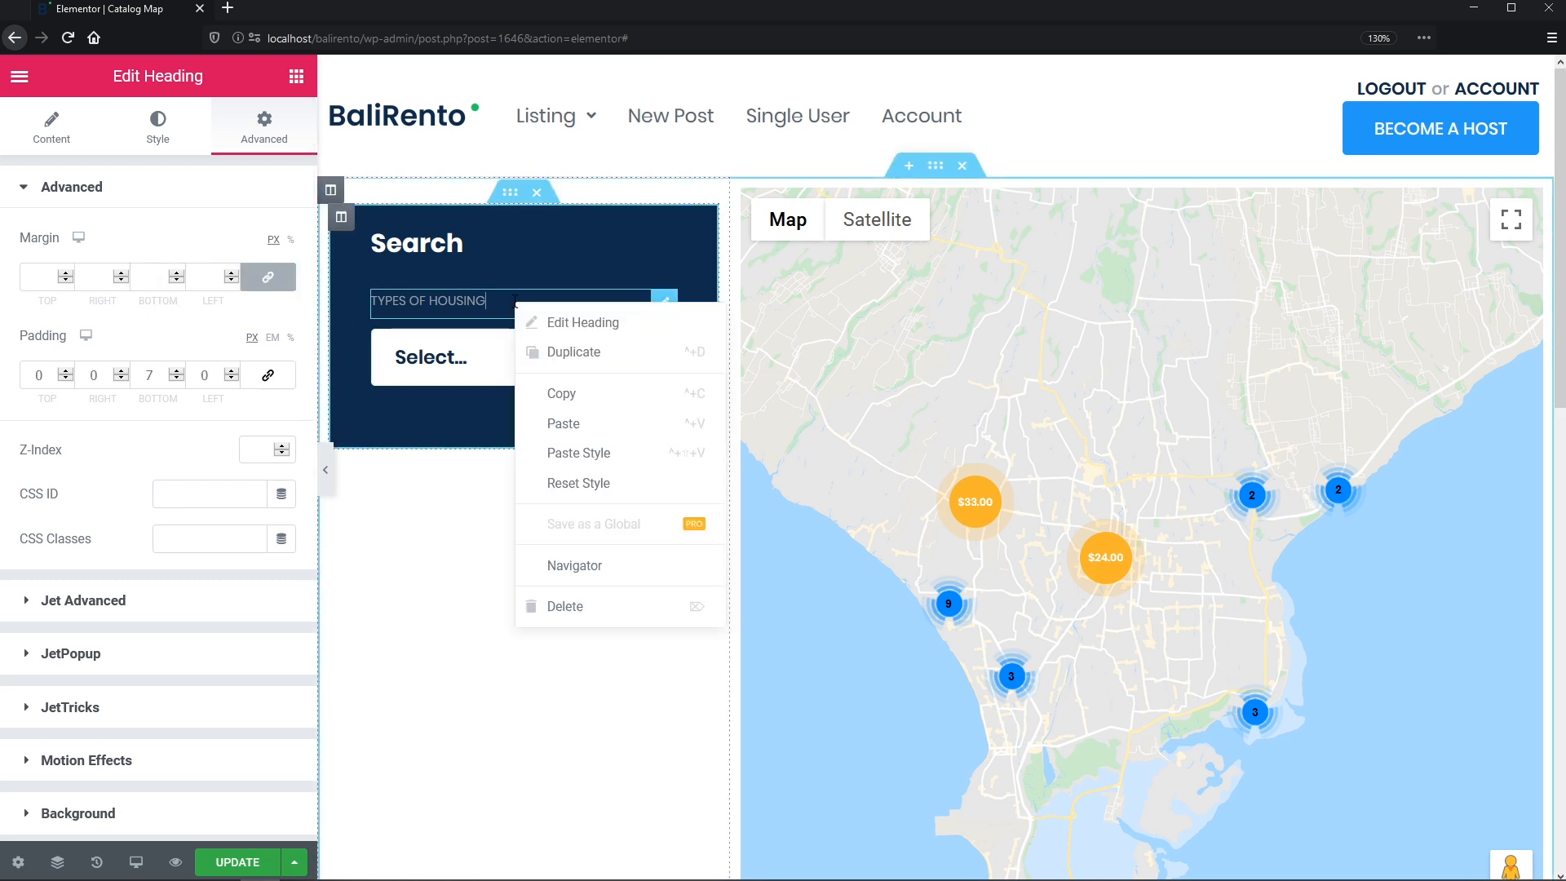
left_click(551, 353)
left_click_drag(659, 340, 613, 408)
left_click_drag(173, 259, 2, 267)
type("check in")
left_click(263, 124)
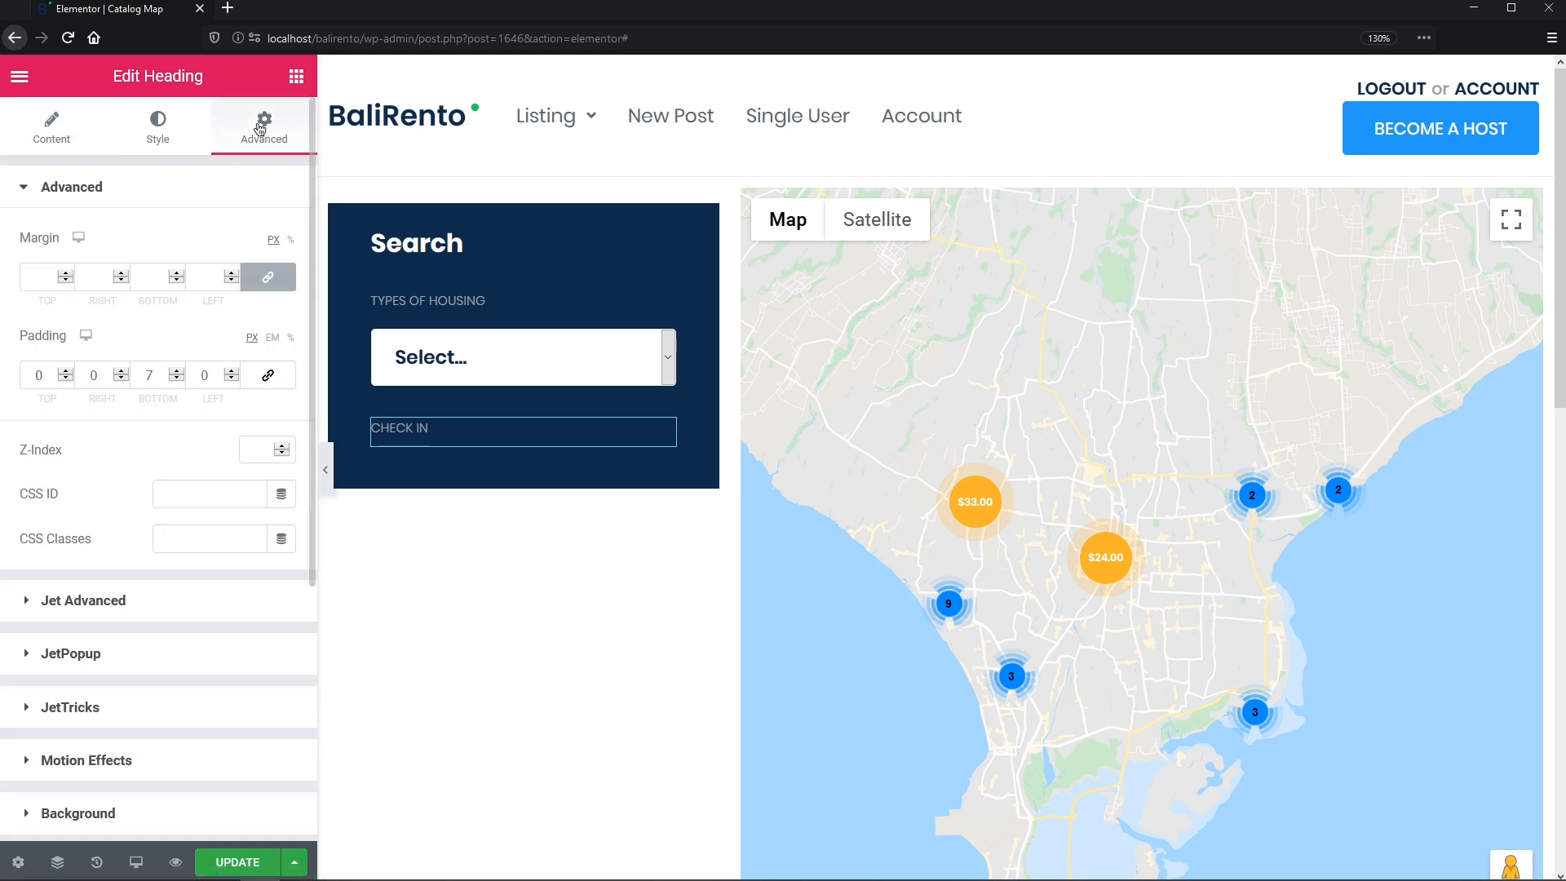
scroll(283, 350, "down", 3)
scroll(171, 522, "down", 3)
left_click(158, 535)
left_click(221, 610)
left_click(196, 712)
left_click(257, 690)
type("53")
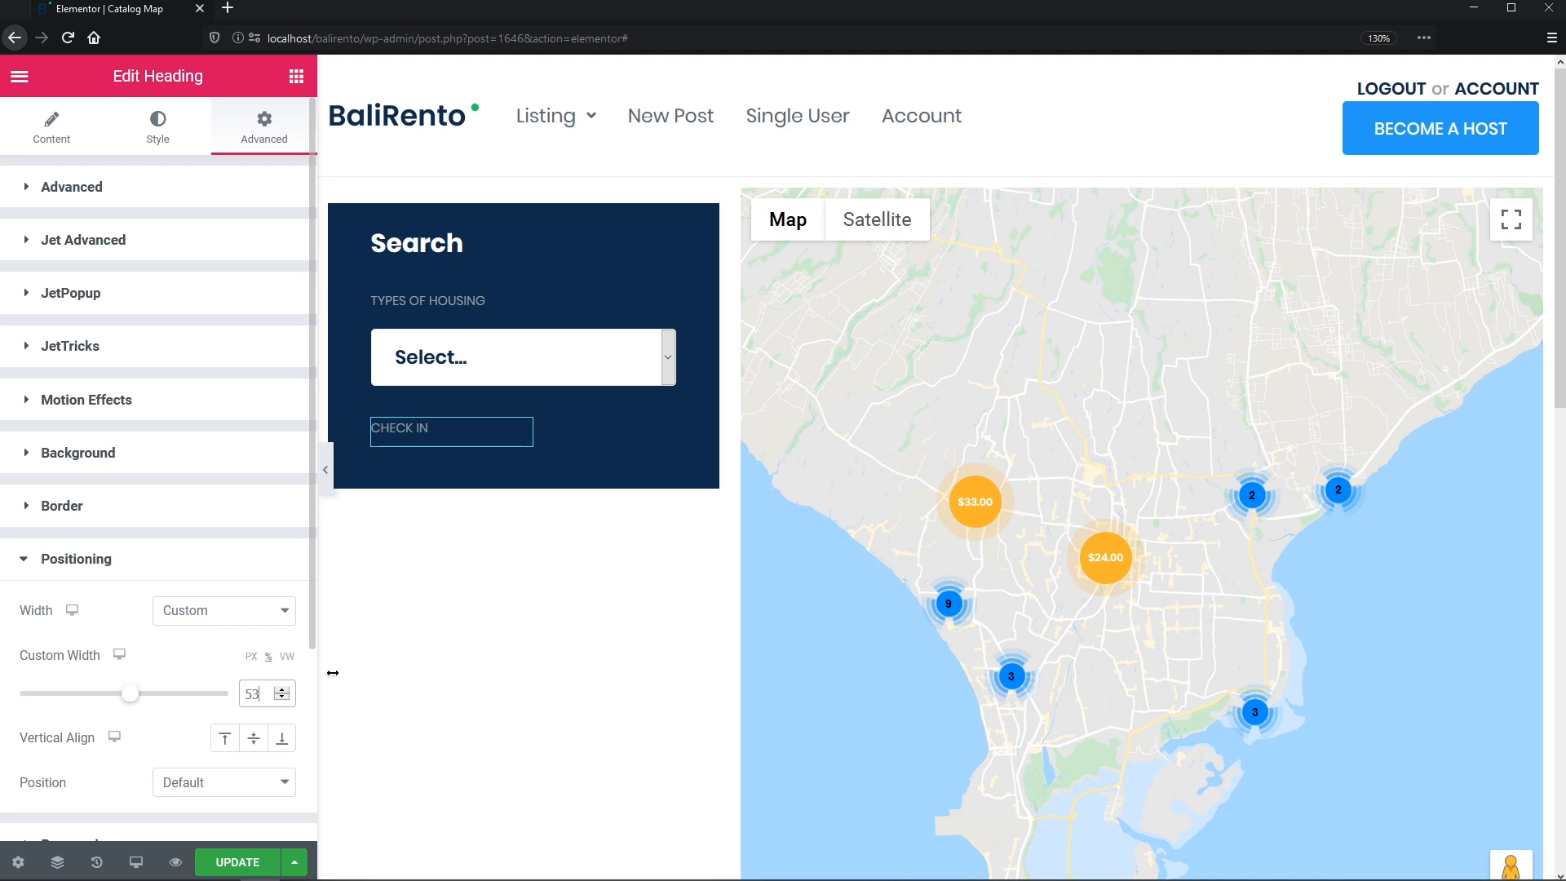
- Duplicate CHECK IN as 'CHECK OUT' and set its width to 47%
right_click(421, 428)
left_click(457, 570)
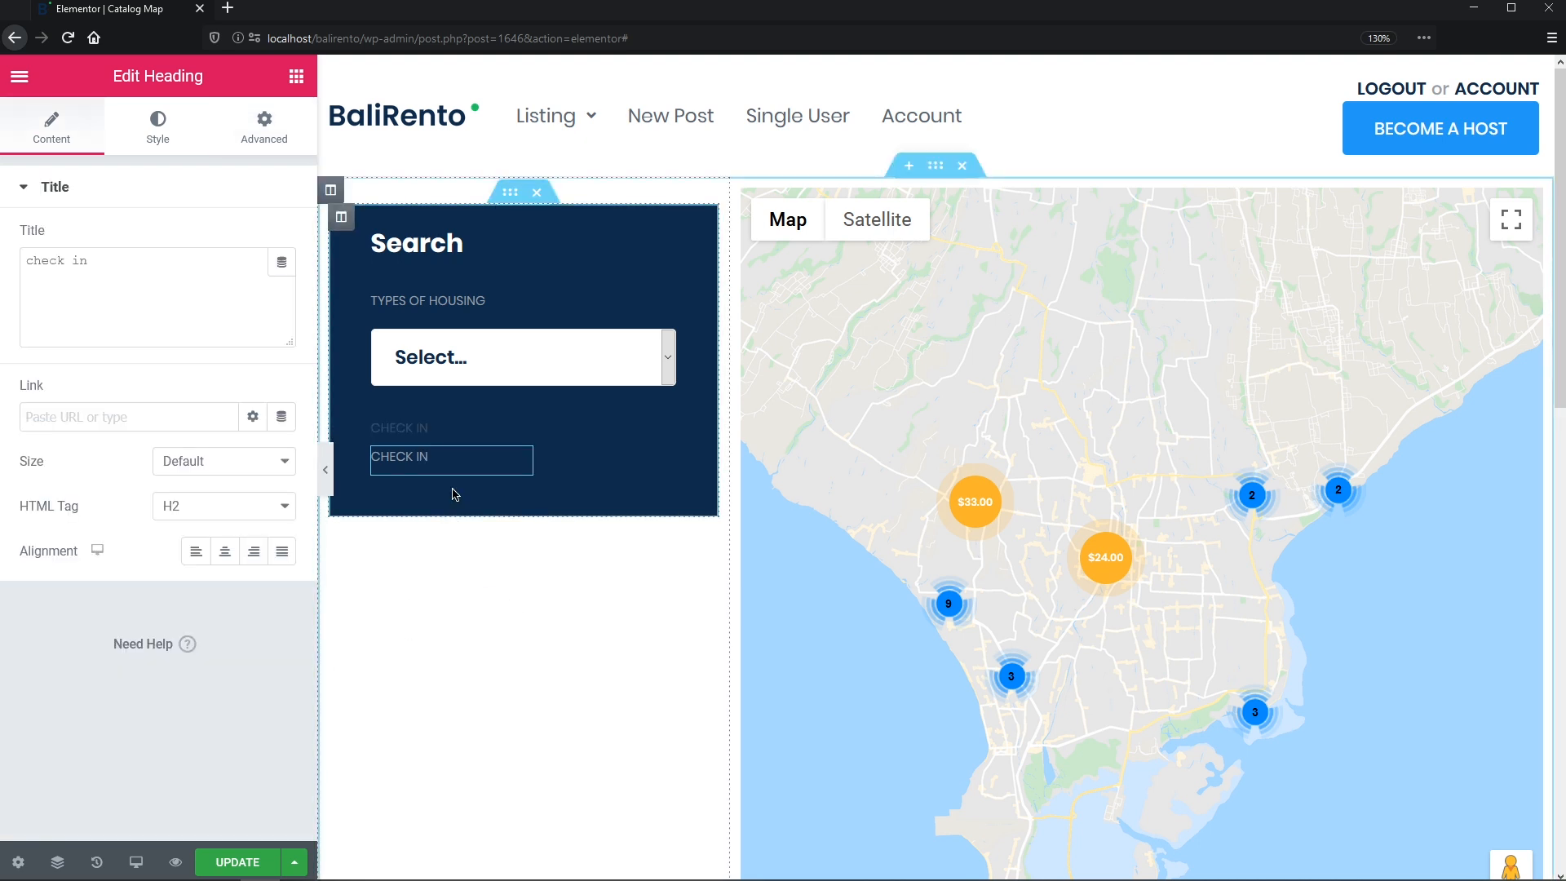
double_click(78, 260)
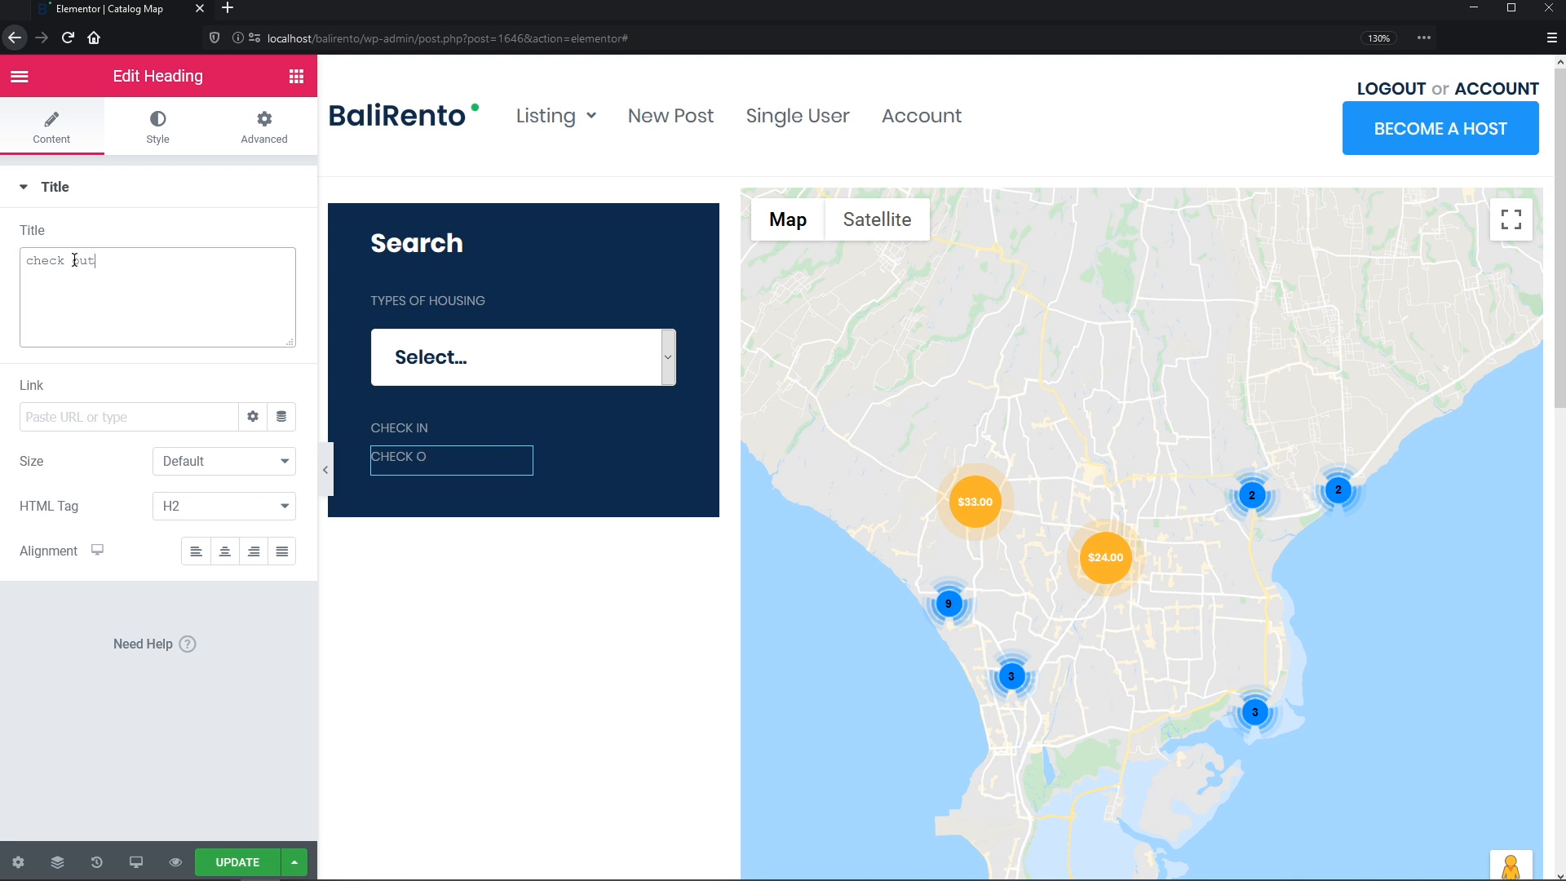
left_click(264, 118)
scroll(157, 490, "down", 5)
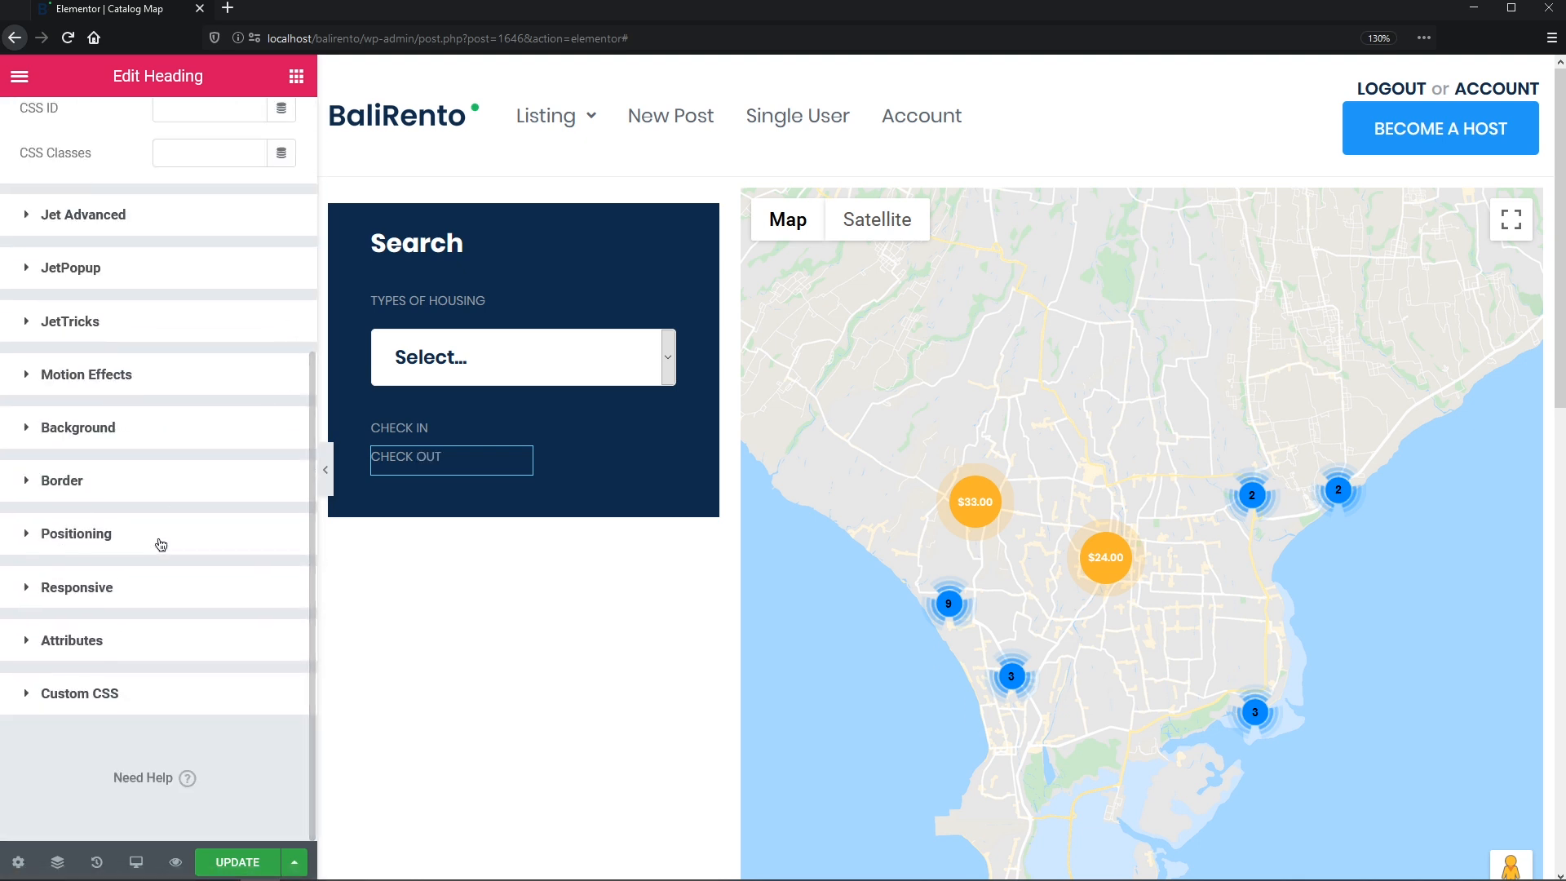
left_click(157, 540)
left_click_drag(261, 694, 209, 690)
type("47")
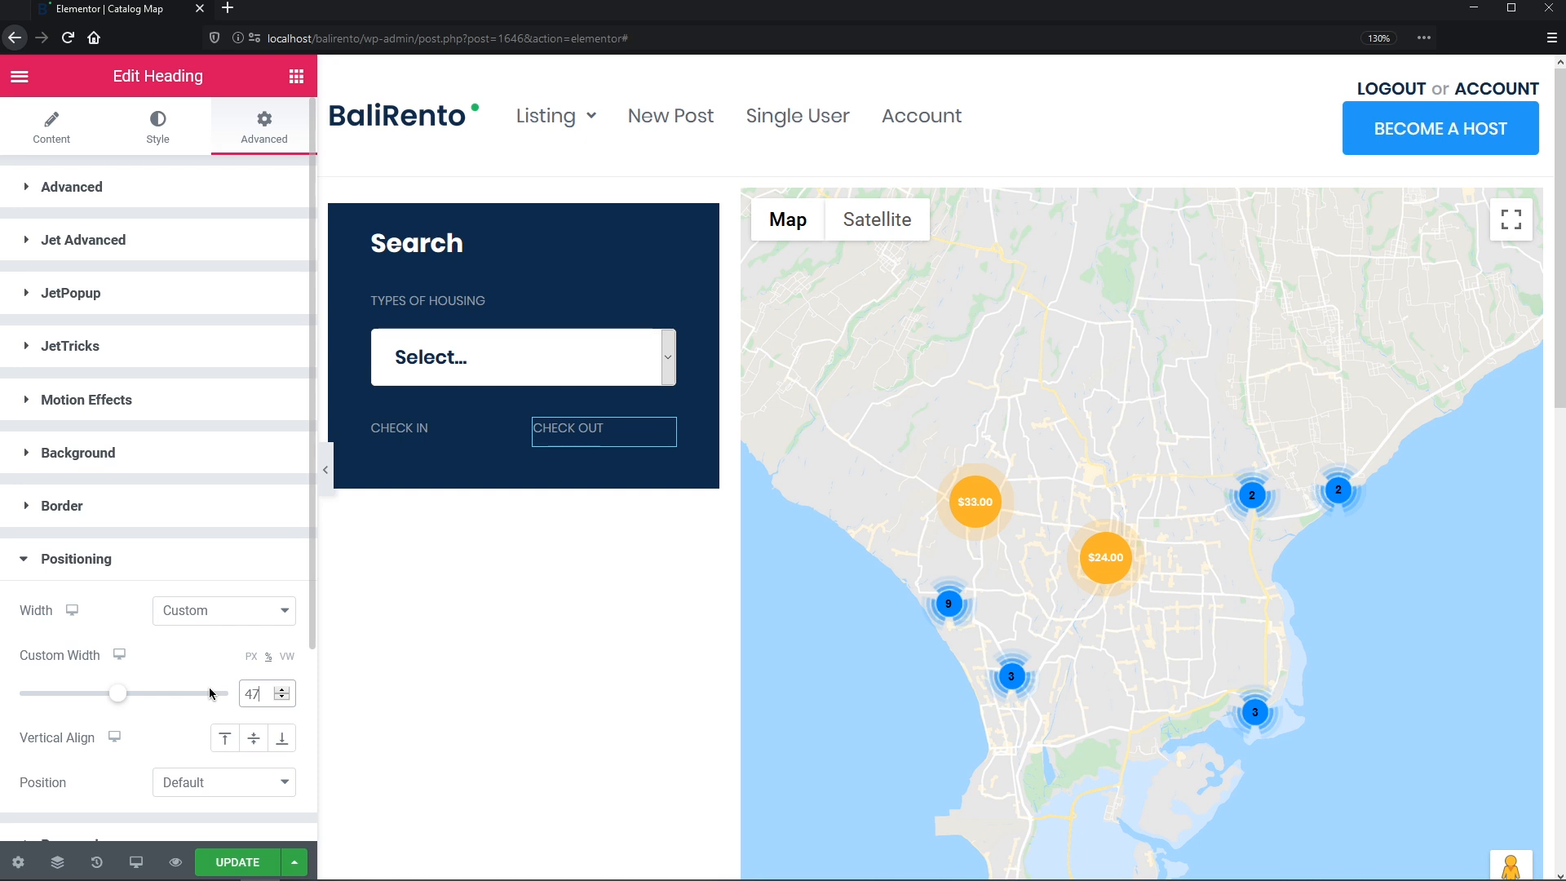
left_click(296, 76)
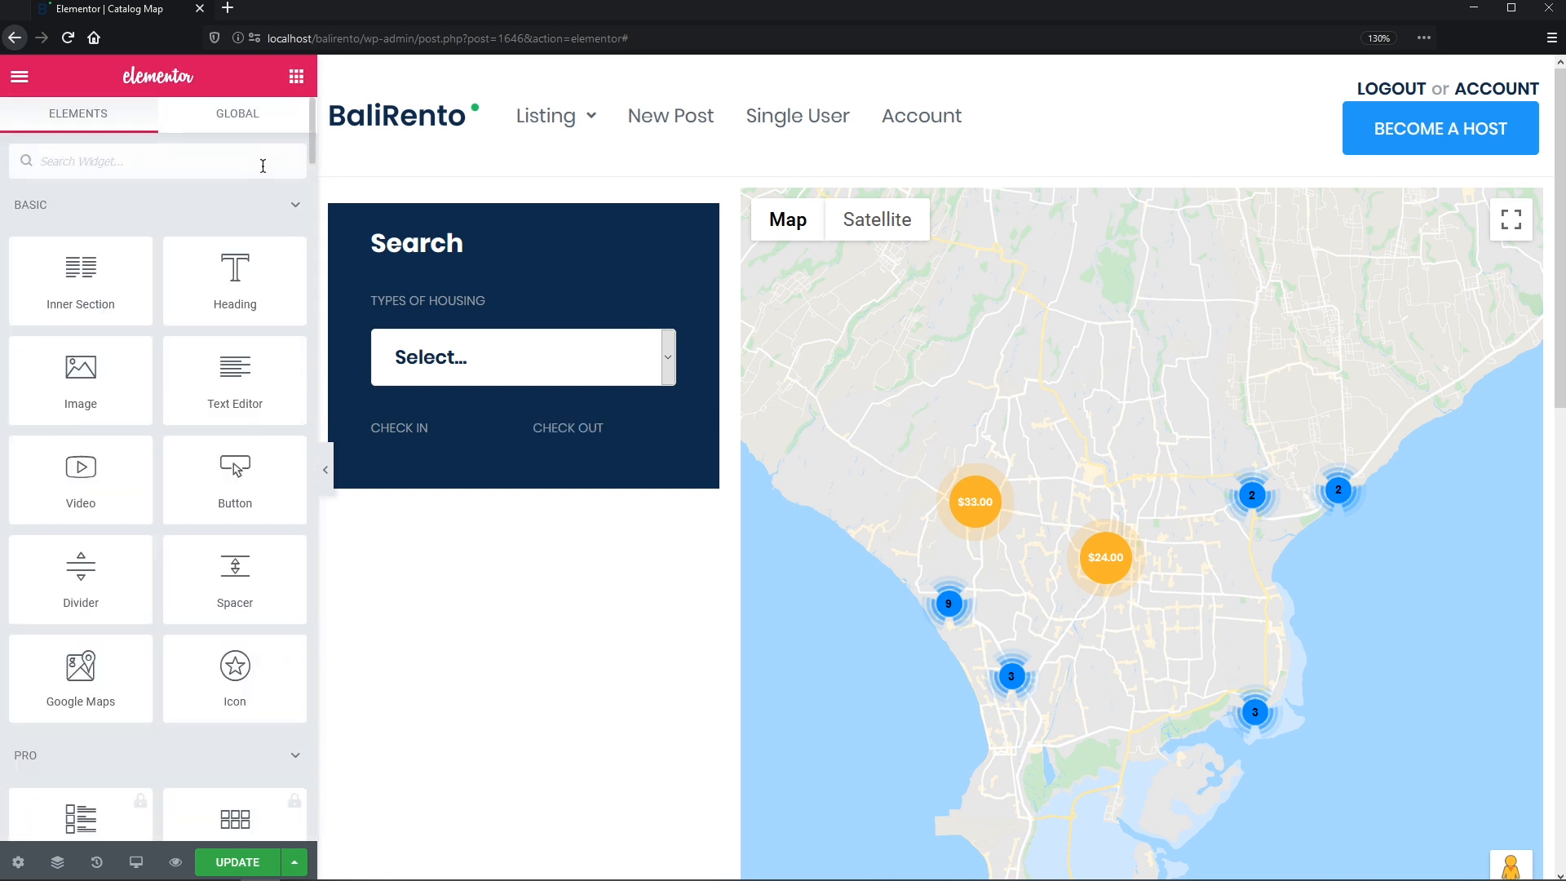
- Add a Date Range Filter under CHECK IN targeting JetEngine Maps, with its apply button hidden
type("range")
left_click_drag(115, 313, 432, 447)
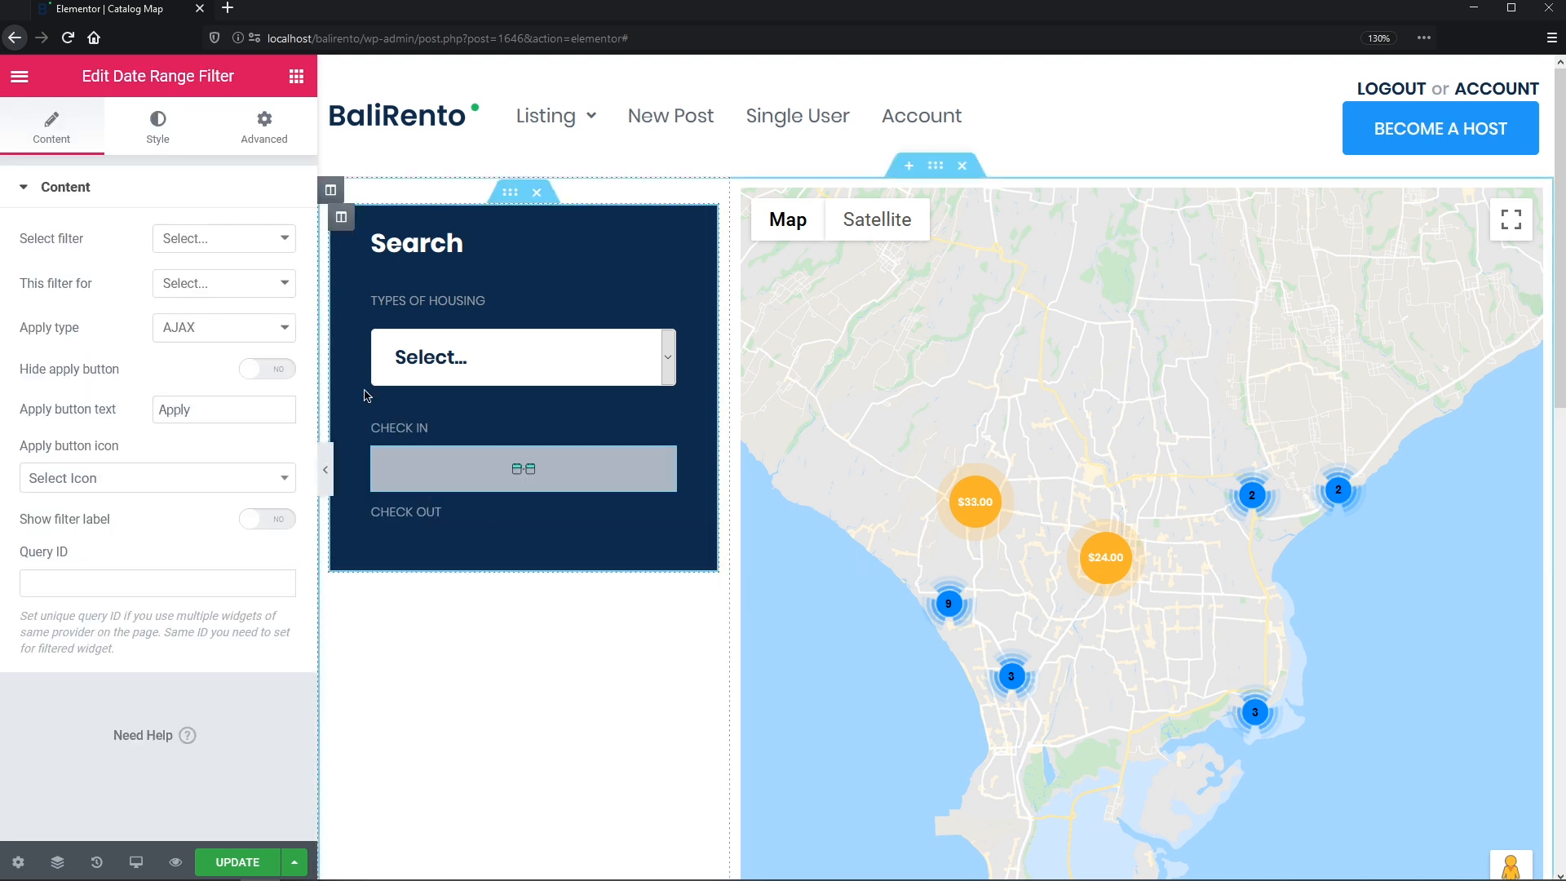
left_click(280, 239)
left_click(273, 265)
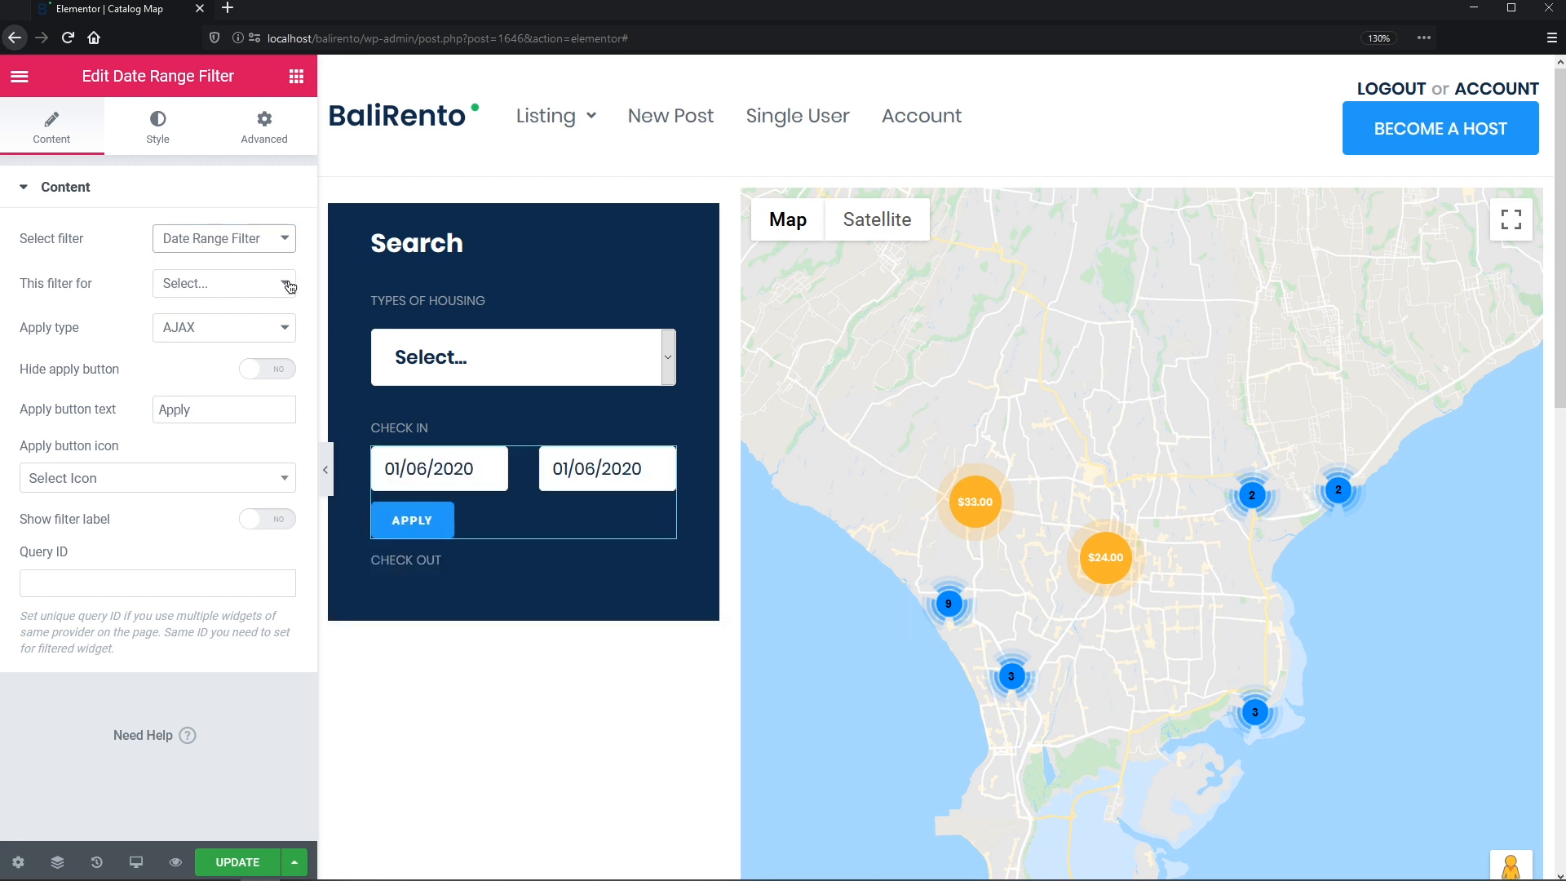
left_click(290, 286)
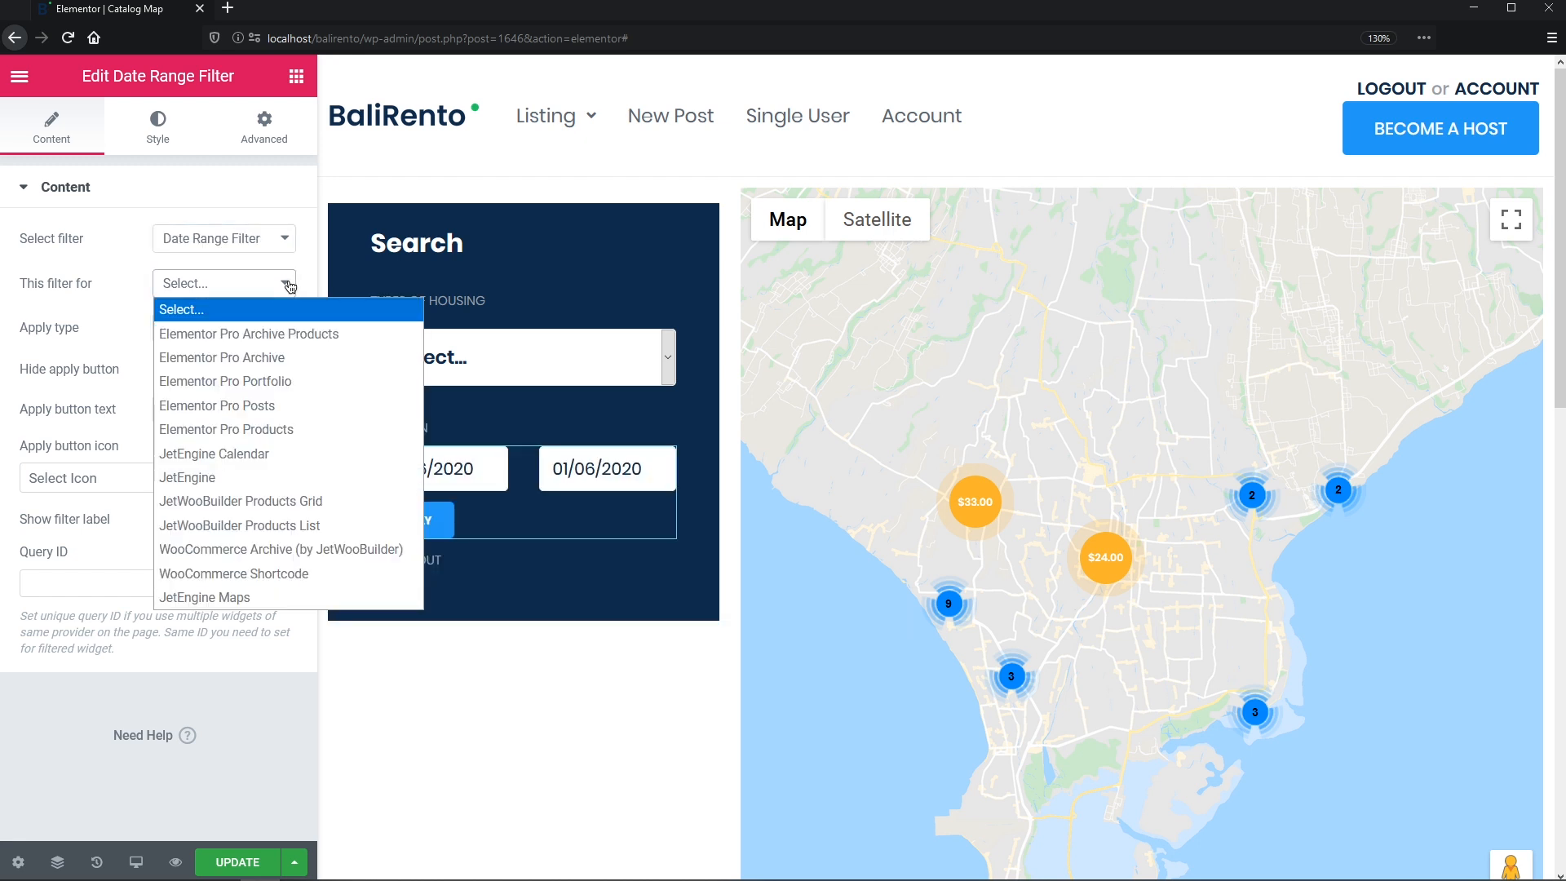
left_click(313, 603)
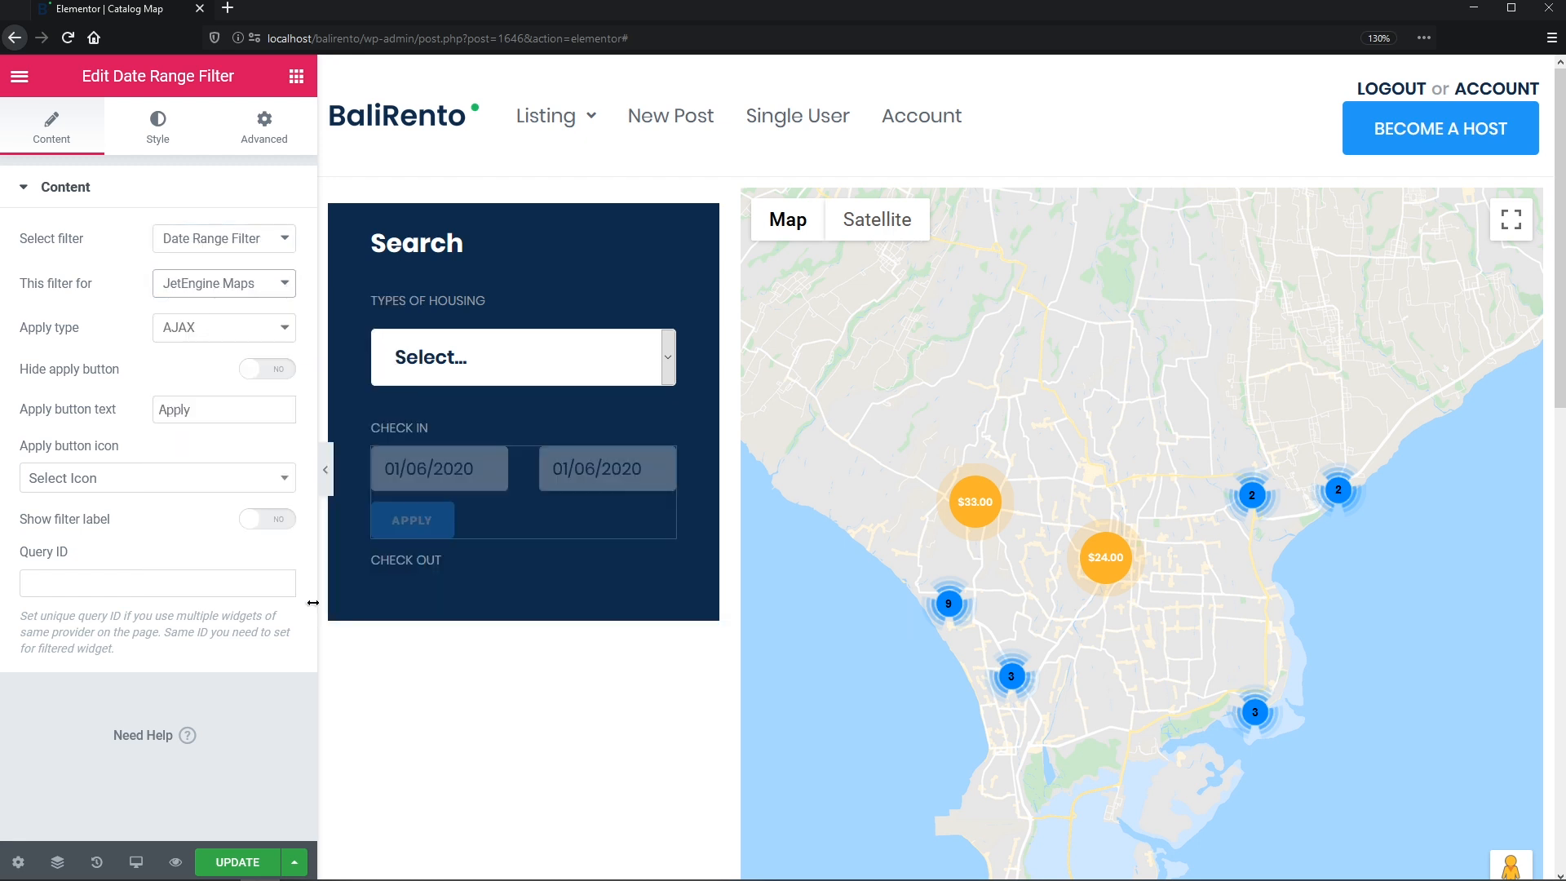
left_click(283, 372)
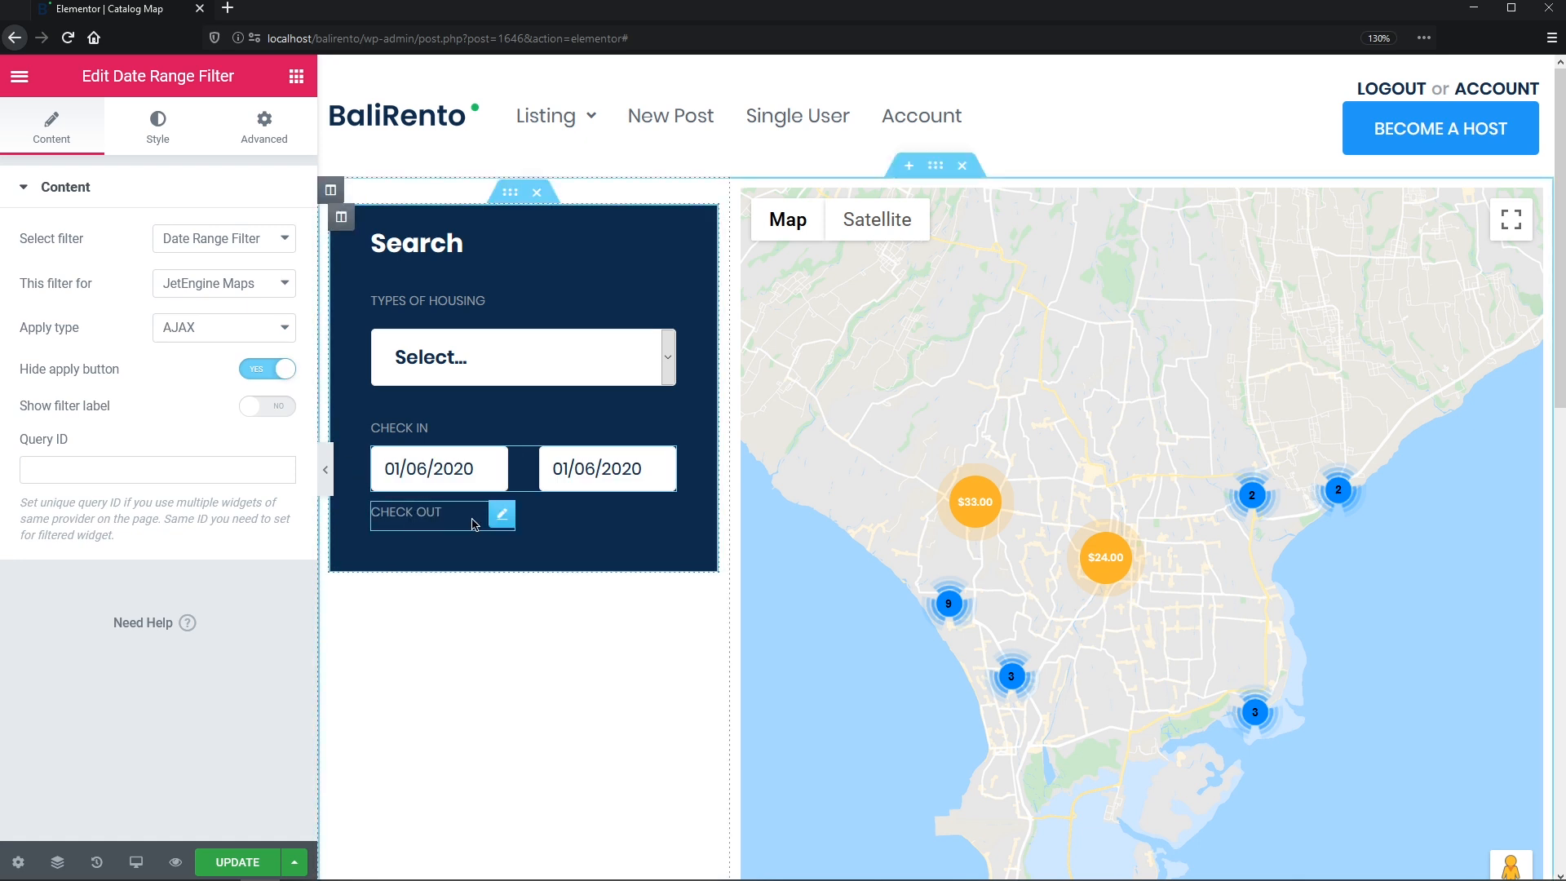
- Move the CHECK OUT label back beside CHECK IN
left_click_drag(500, 514, 498, 449)
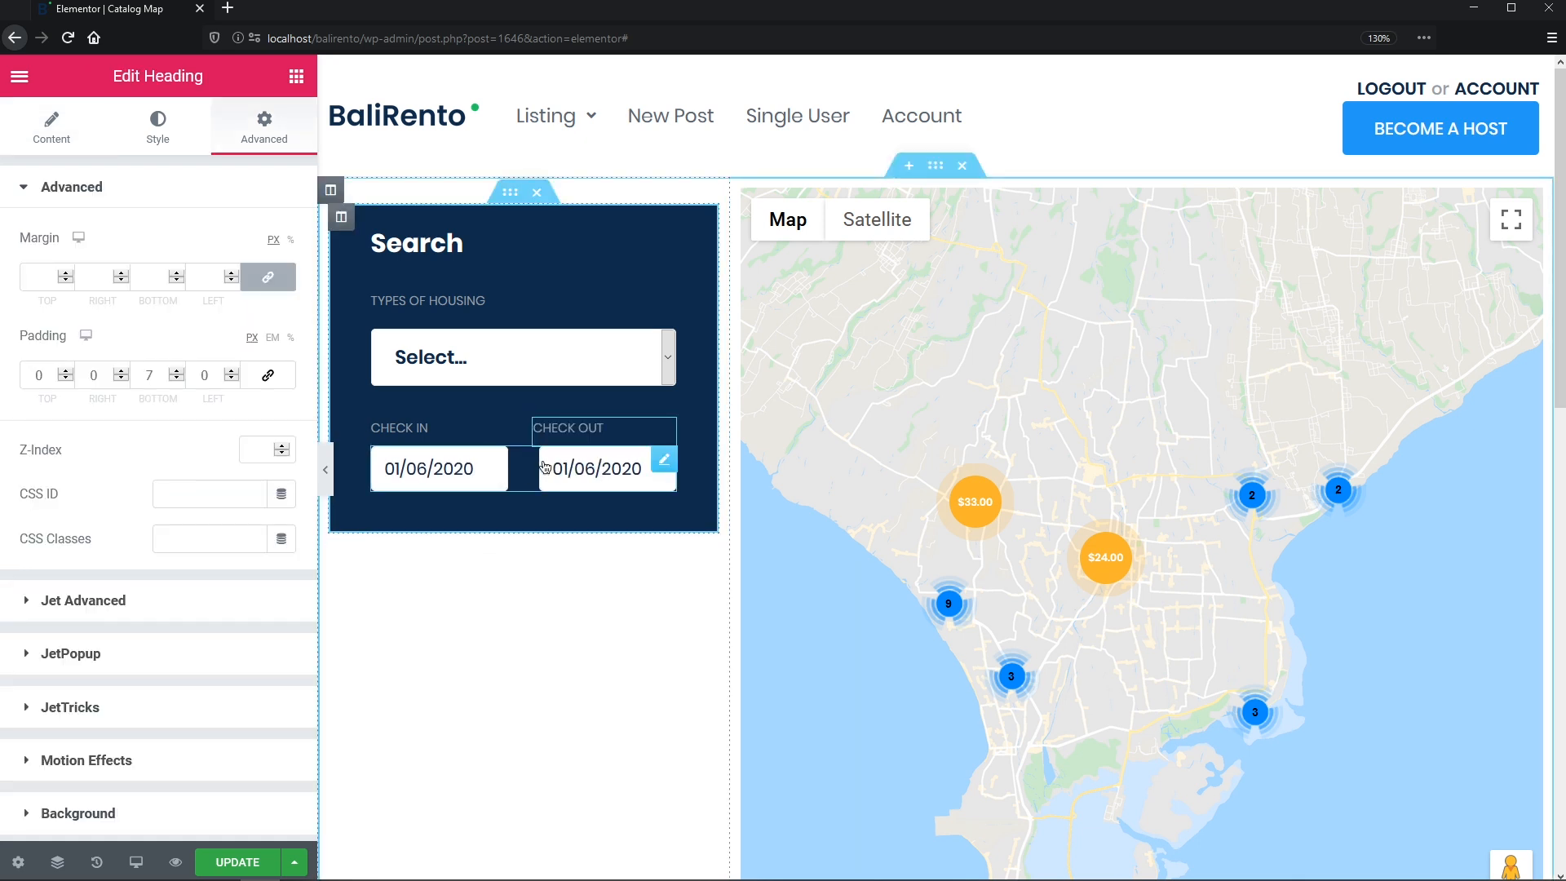
left_click(665, 461)
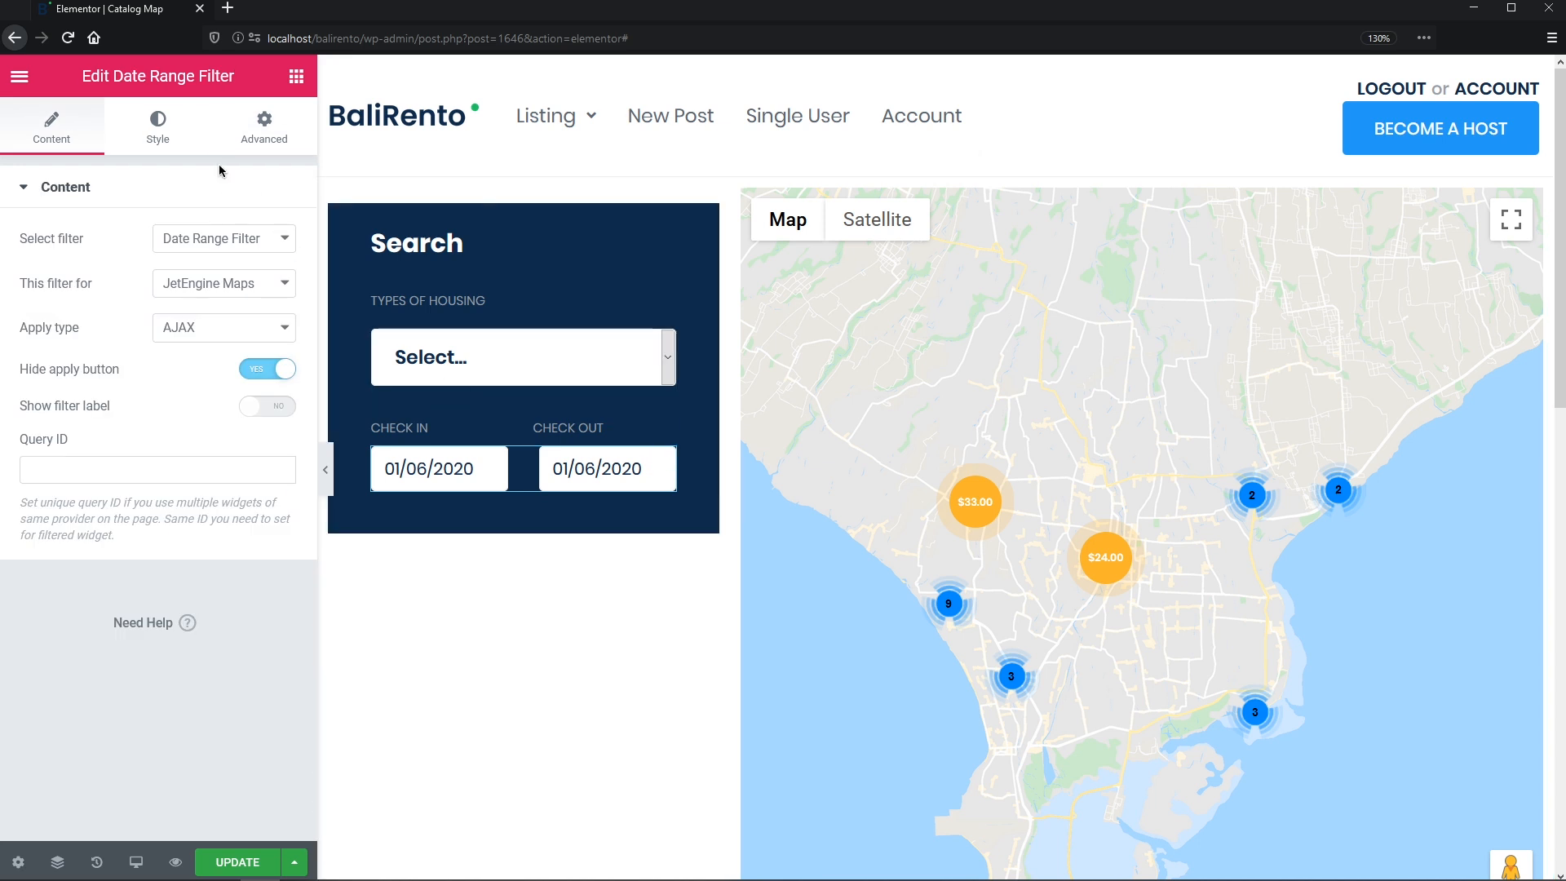
left_click(167, 140)
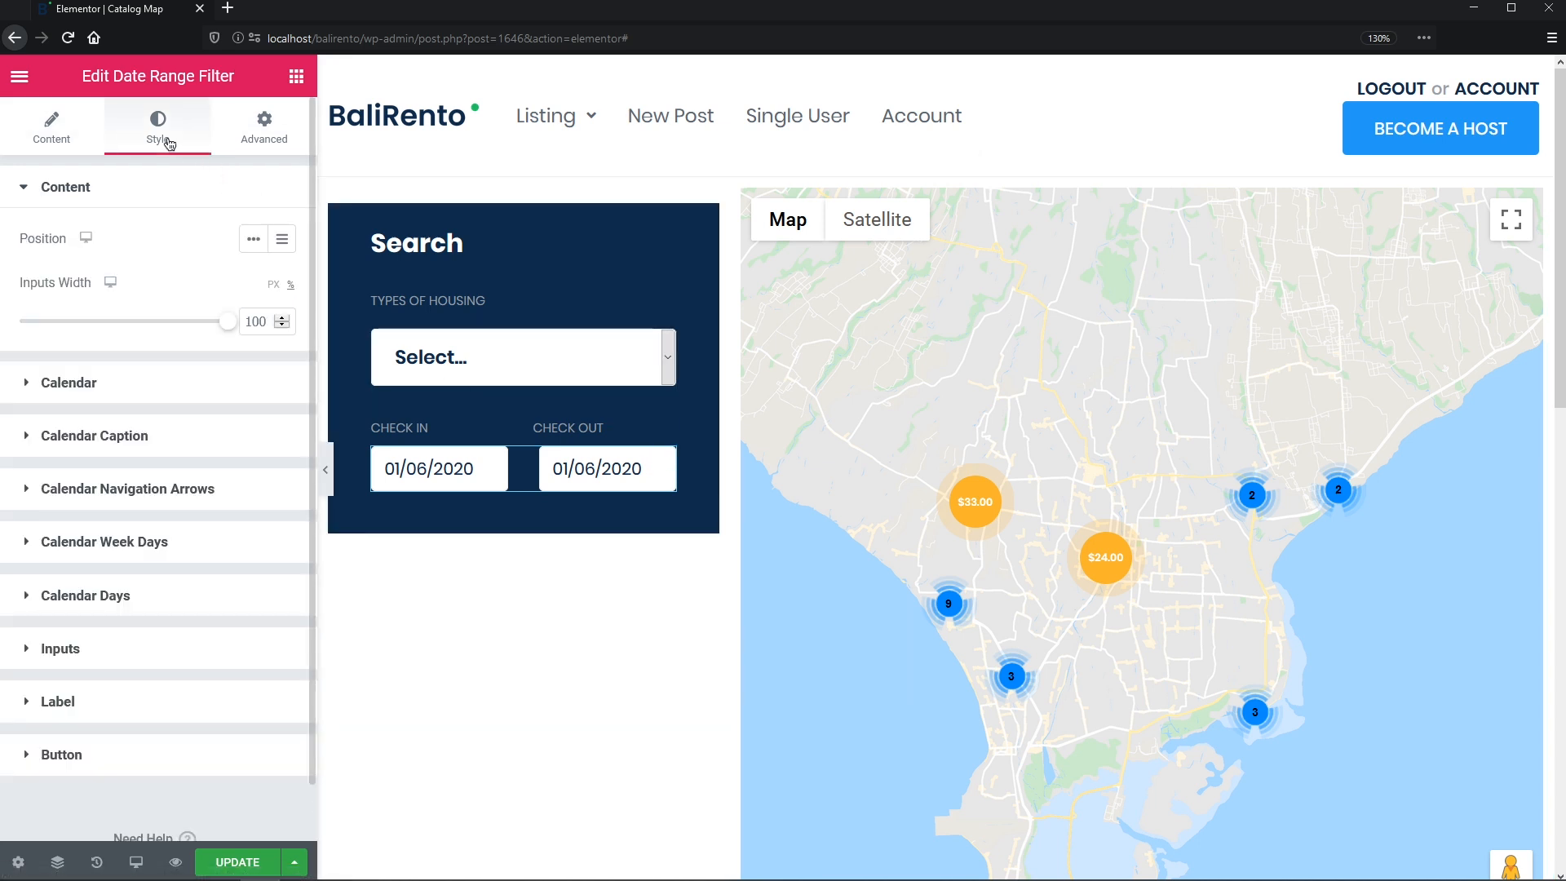
- Lay the date inputs out in columns and make the calendar caption dark navy
left_click(283, 240)
left_click(262, 418)
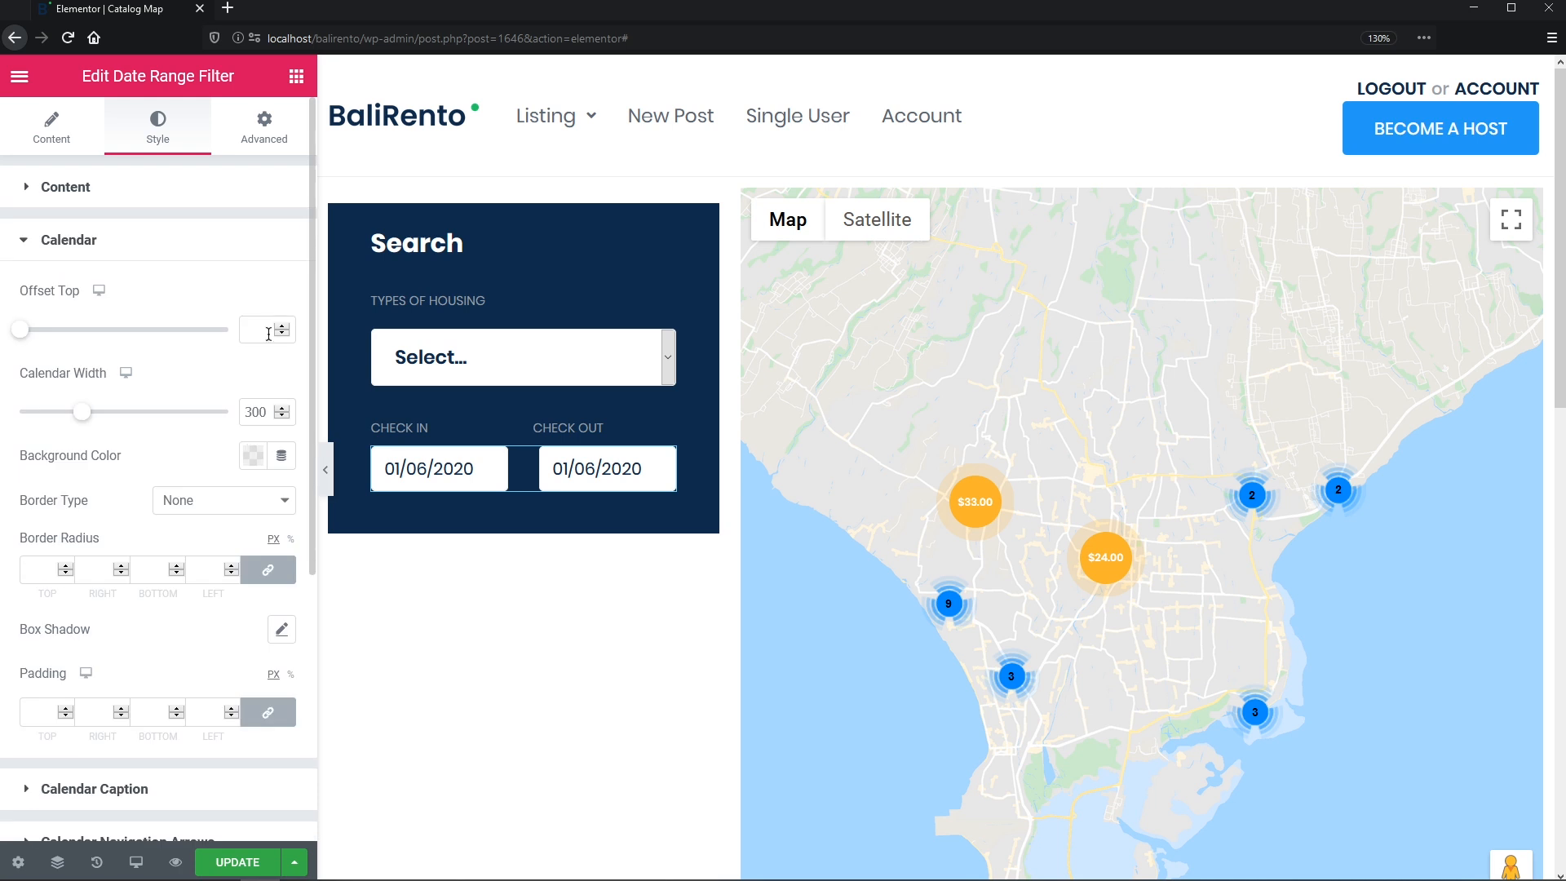
scroll(302, 661, "down", 3)
left_click(244, 600)
left_click(252, 345)
left_click(259, 393)
- Set the calendar caption font to Poppins, weight 600, size 20
left_click(282, 390)
left_click(208, 447)
type("popp")
left_click(178, 535)
left_click(208, 573)
left_click(225, 696)
type("20")
- Make the calendar navigation arrows blue with a light-blue hover colour
left_click(281, 390)
left_click(199, 448)
left_click(253, 481)
left_click(290, 531)
left_click(204, 491)
left_click(254, 525)
left_click(314, 193)
- Give the week day row a solid light-grey bottom border of width 1
left_click(104, 586)
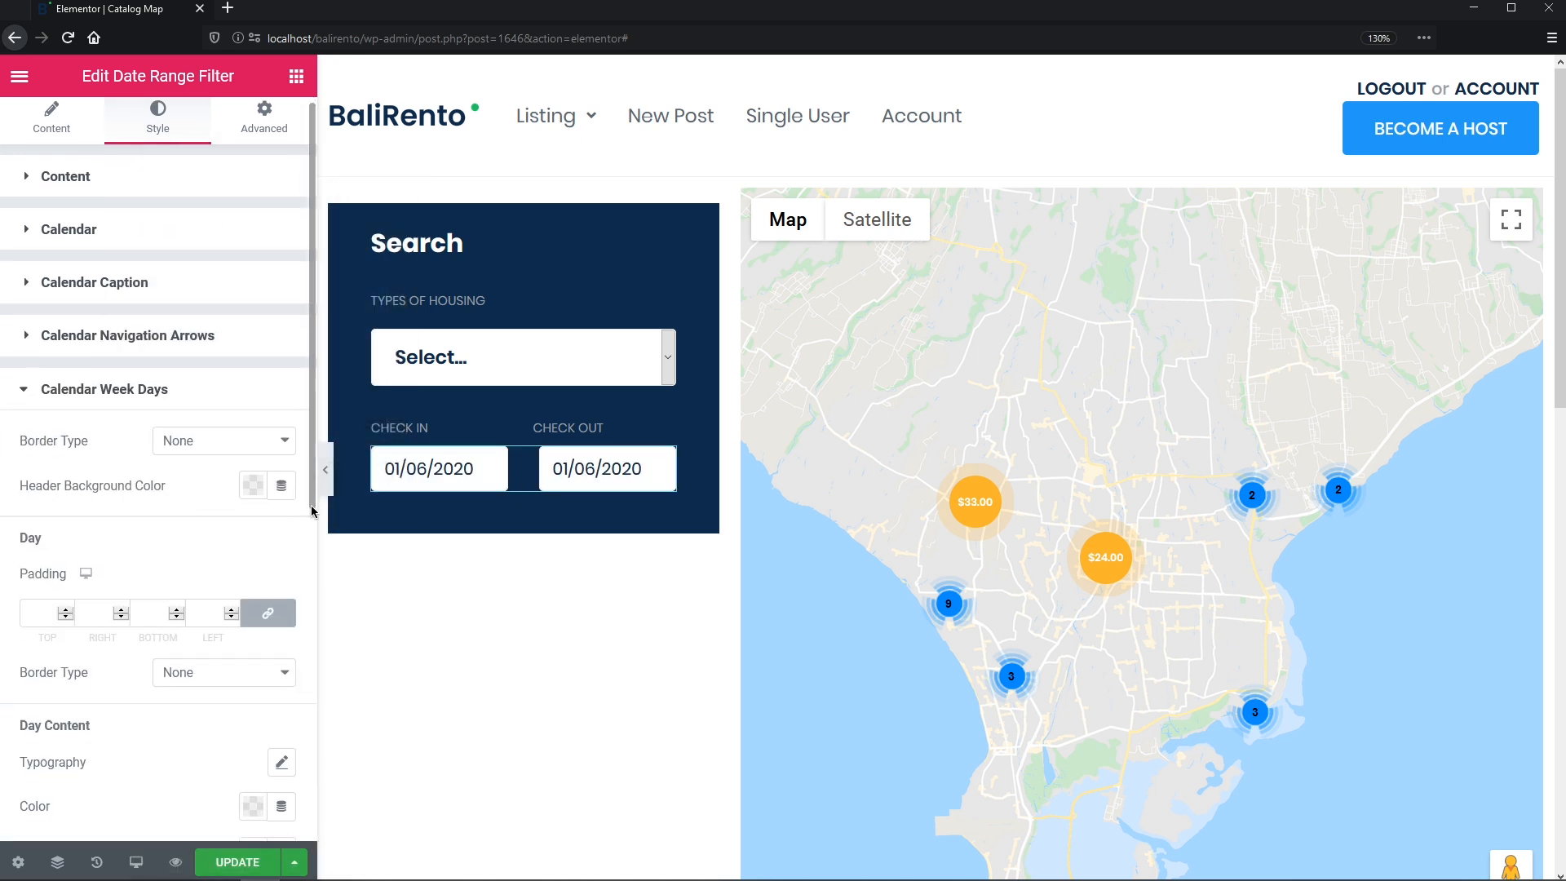
scroll(302, 649, "down", 3)
left_click(287, 178)
left_click(280, 218)
left_click(267, 255)
double_click(155, 256)
type("1")
left_click(251, 316)
left_click(206, 367)
left_click(218, 315)
- Style week day labels with adjusted weight and transform, line height 15, grey #99A0A7 text
scroll(306, 638, "down", 6)
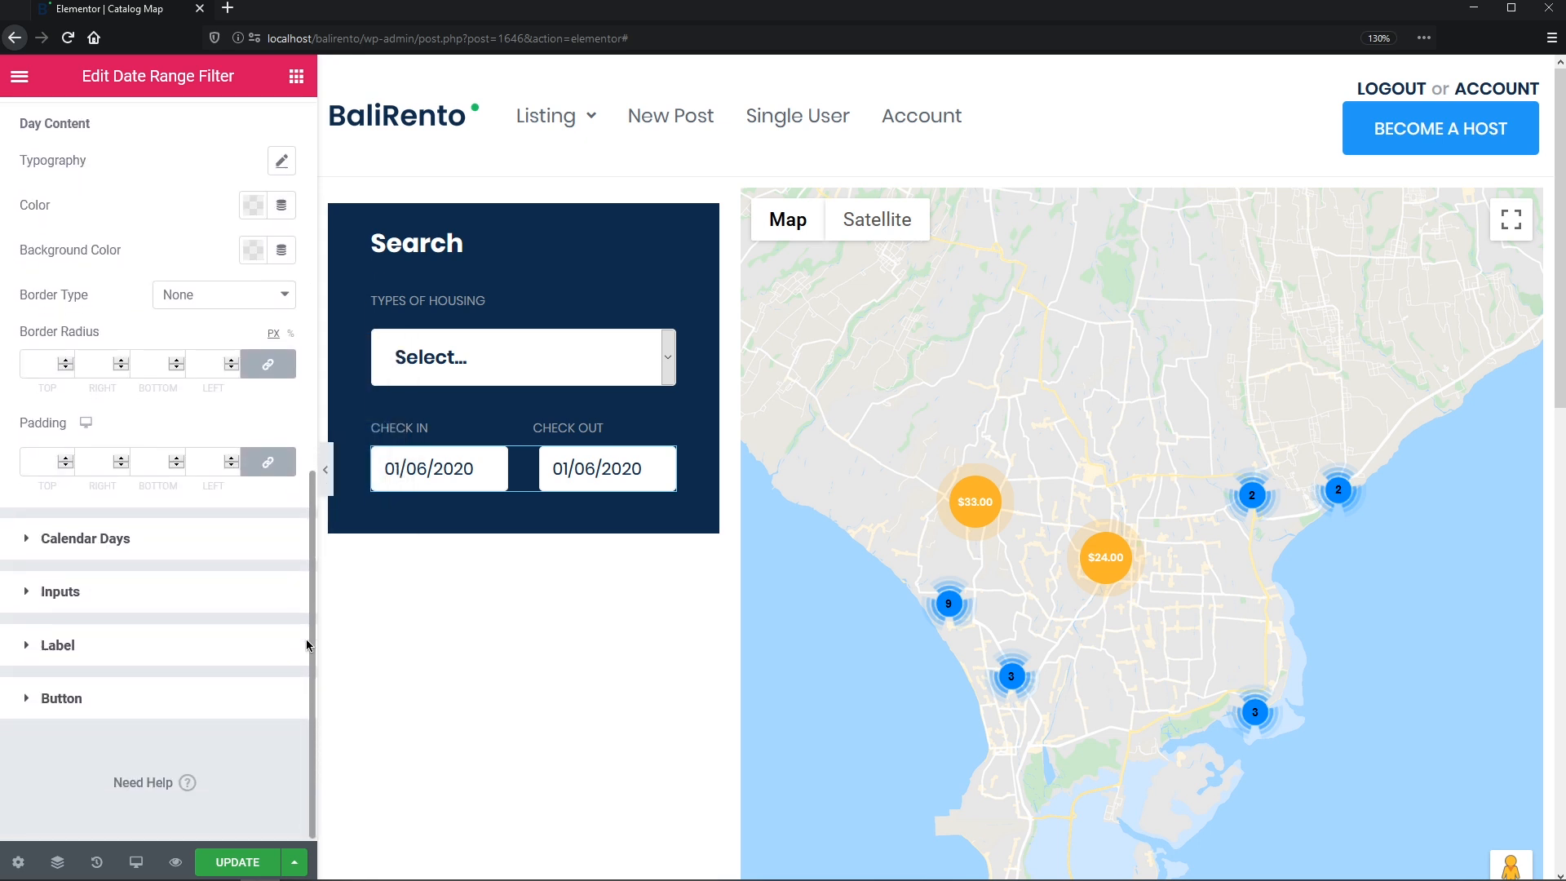
left_click(281, 157)
left_click(266, 344)
left_click(190, 467)
left_click(272, 389)
left_click(196, 440)
left_click(238, 561)
type("15")
left_click(203, 159)
left_click(252, 205)
left_click(181, 254)
left_click(181, 212)
- Set the calendar day numbers to Poppins weight 500 with px line height
left_click(50, 538)
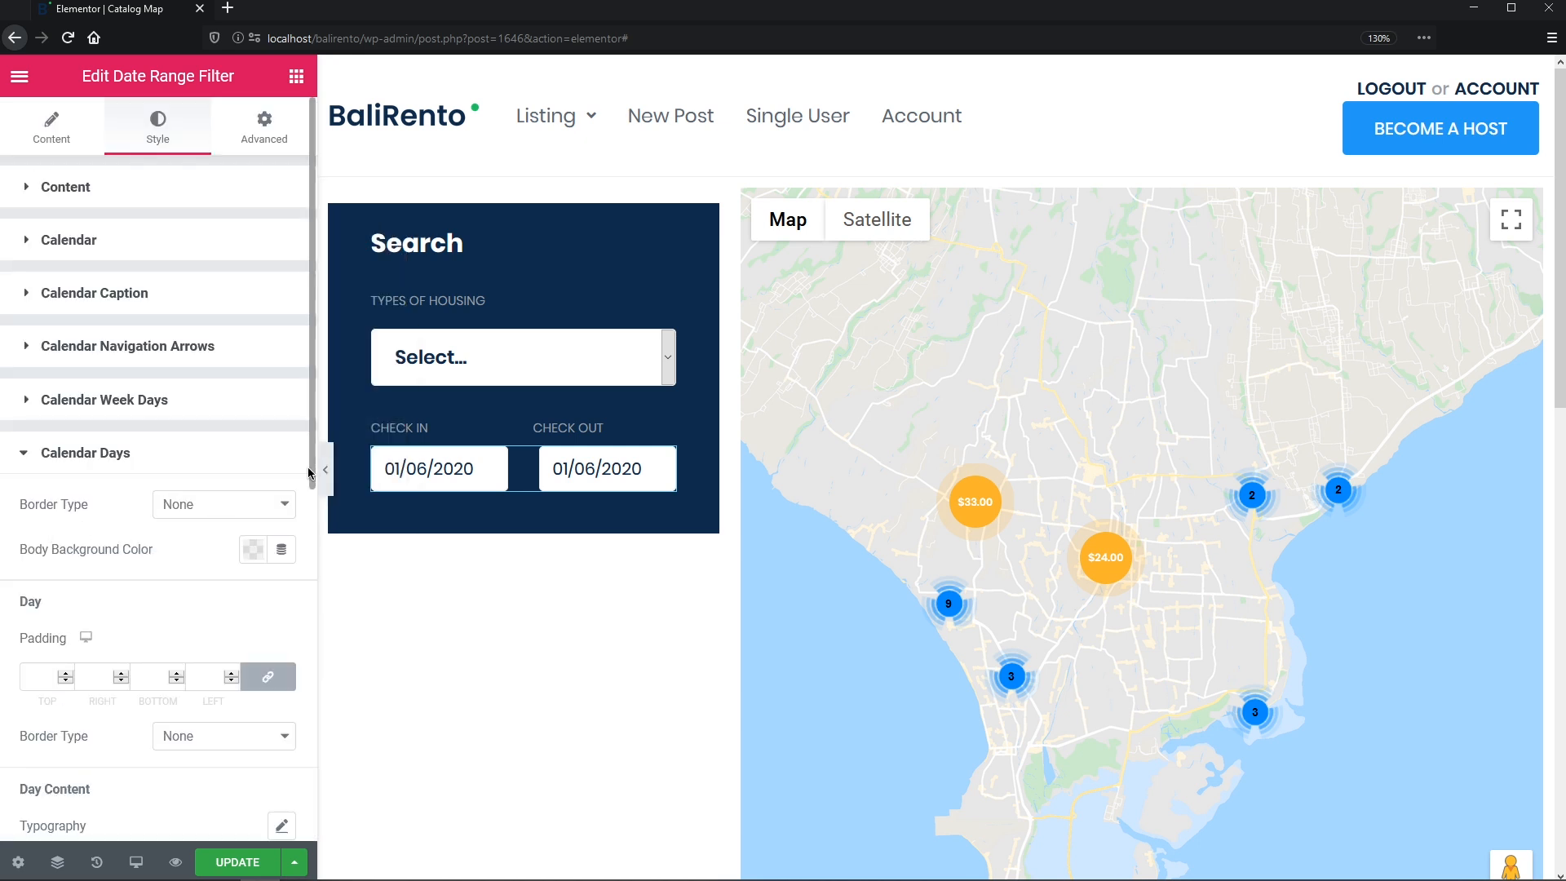
left_click_drag(310, 466, 290, 646)
left_click(282, 489)
left_click(261, 545)
left_click(204, 587)
left_click(262, 672)
left_click(237, 478)
left_click_drag(310, 493, 310, 692)
left_click(252, 531)
left_click(169, 151)
- Make day numbers dark navy with border radius 50 and padding 11/0
left_click(253, 254)
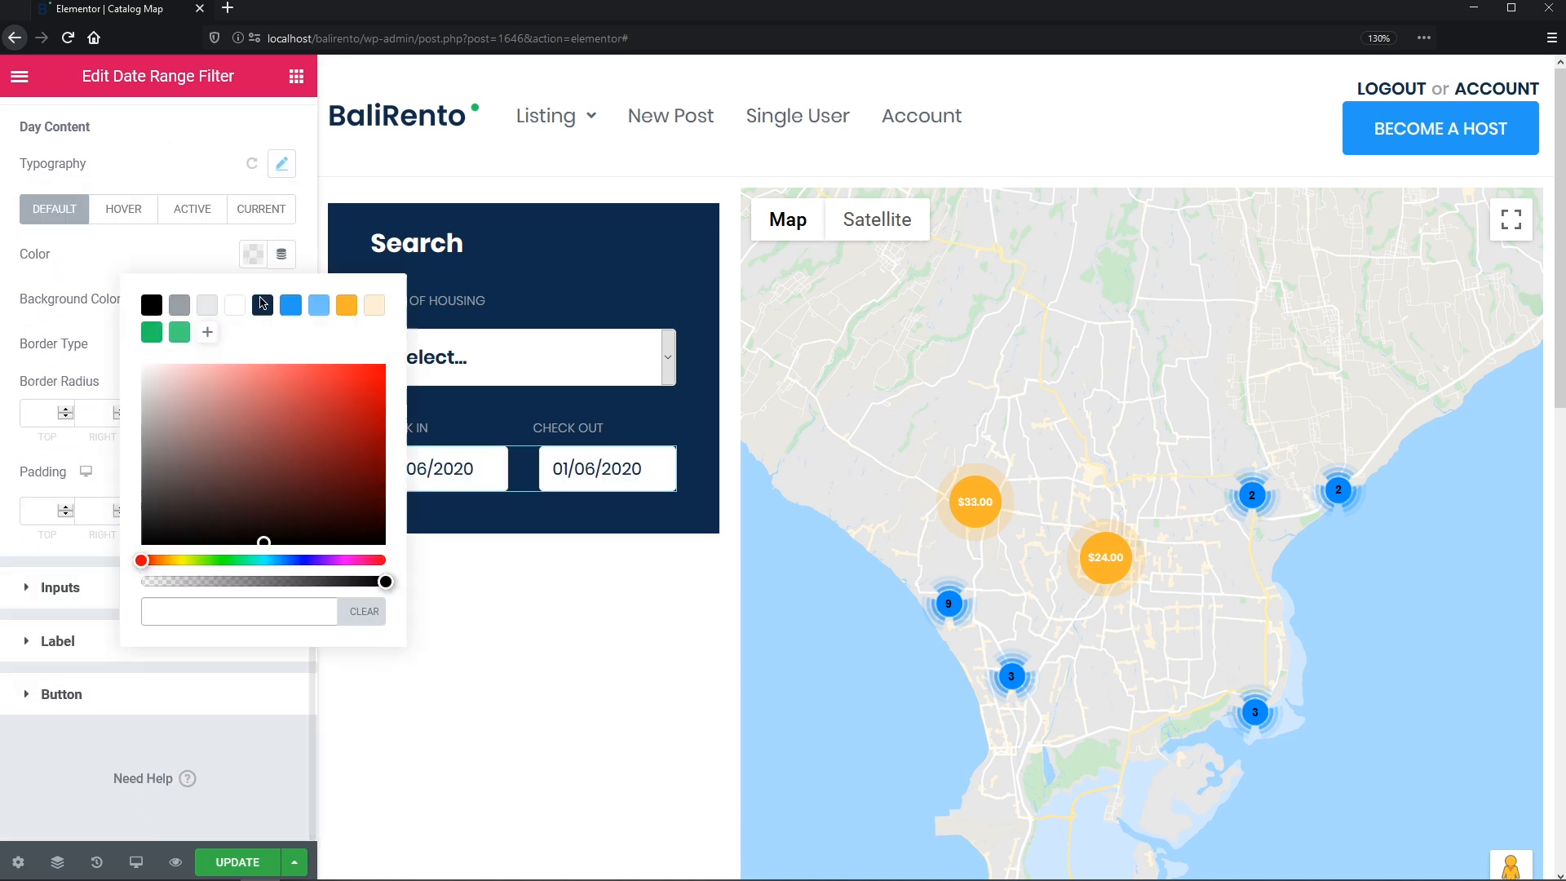
left_click(204, 266)
left_click(217, 411)
type("50")
left_click(219, 511)
type("11")
left_click(265, 513)
double_click(207, 511)
type("0")
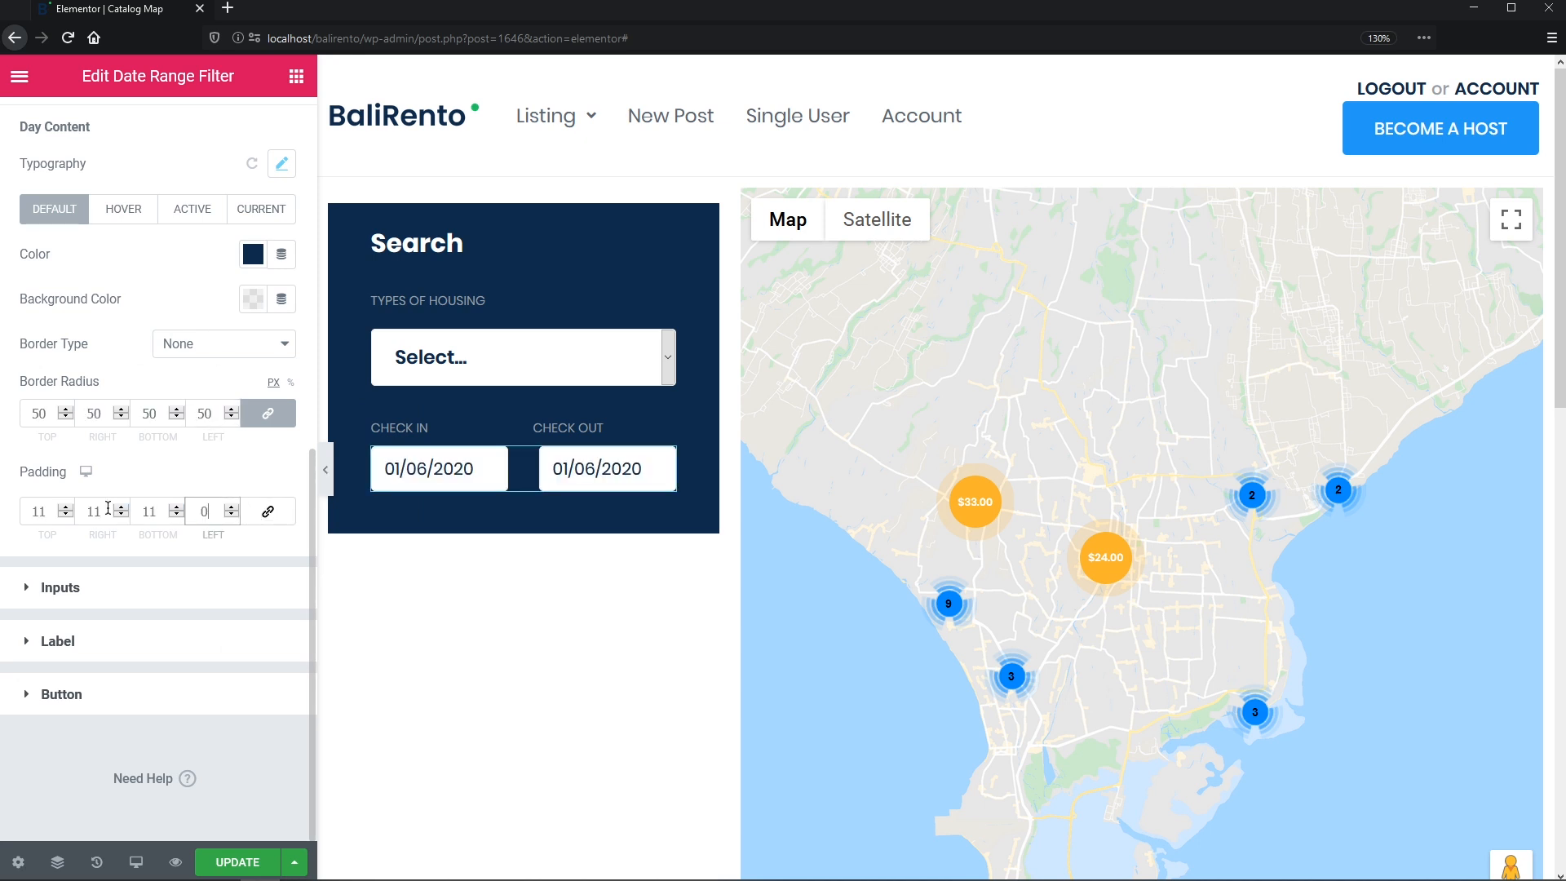
- Give hovered calendar days a blue background
left_click(123, 209)
left_click(253, 253)
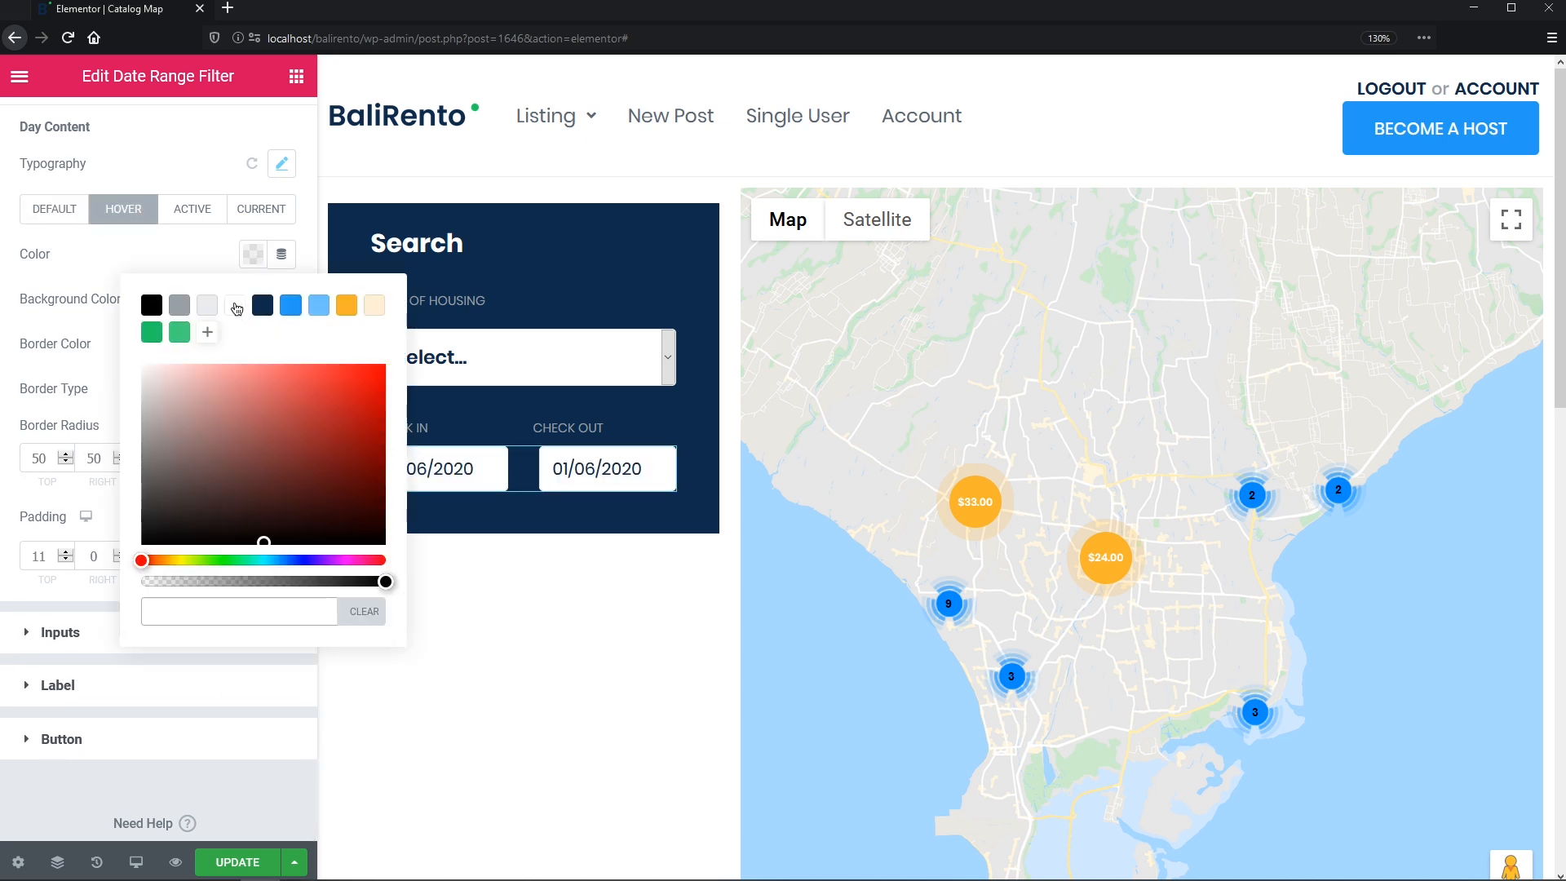
left_click(201, 262)
left_click(253, 299)
left_click(292, 349)
left_click(214, 230)
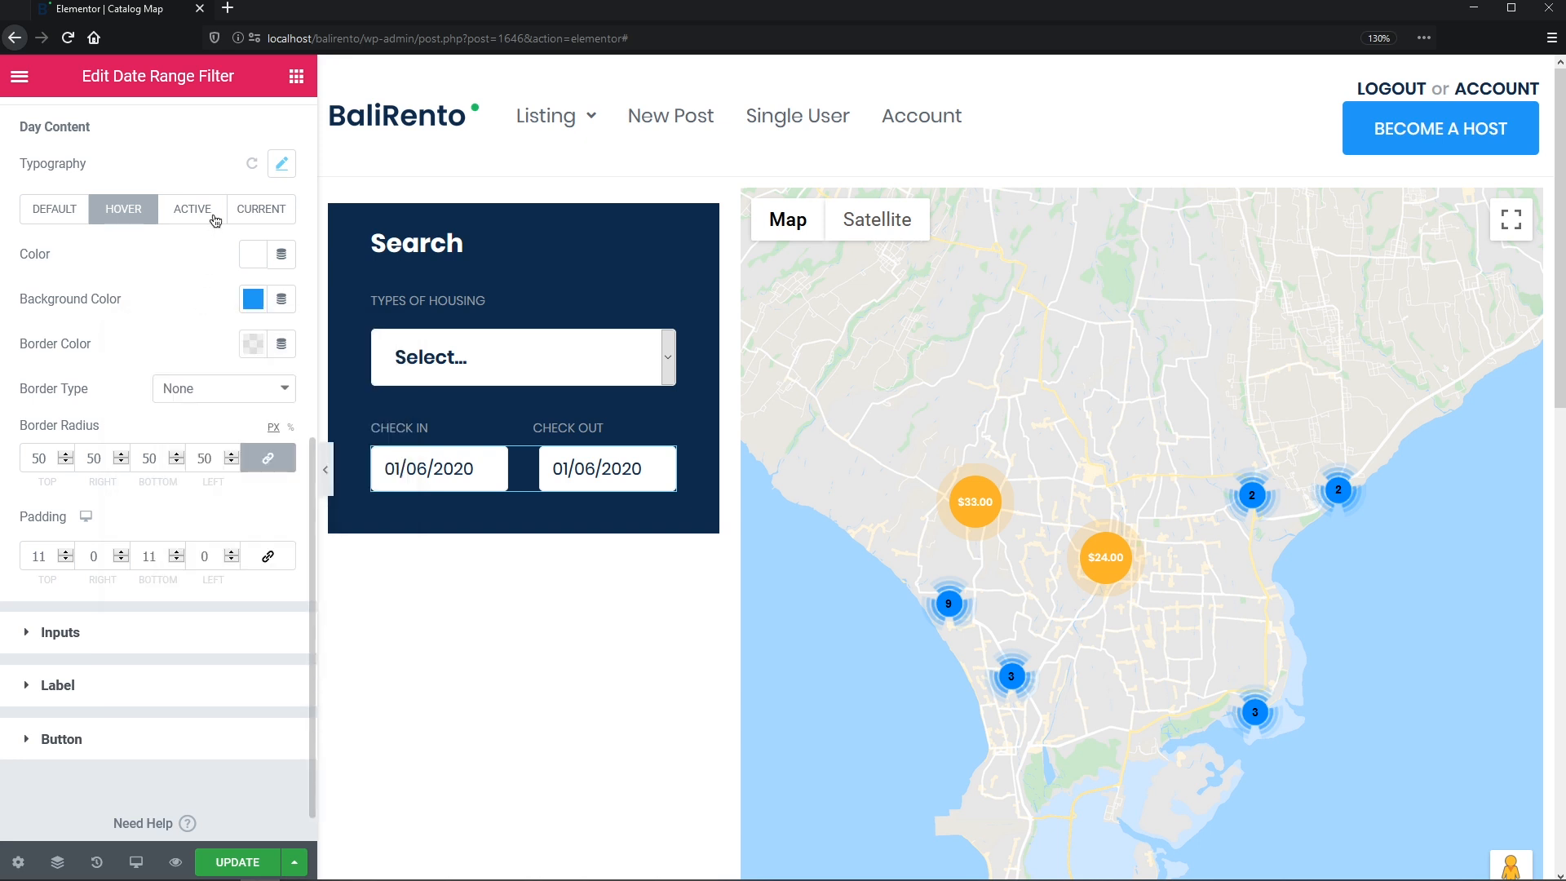
- Make the selected day white text on a blue background
left_click(212, 217)
left_click(253, 254)
left_click(236, 306)
left_click(220, 262)
left_click(254, 298)
left_click(290, 349)
left_click(261, 209)
- Give the current day a blue background
left_click(253, 254)
left_click(227, 263)
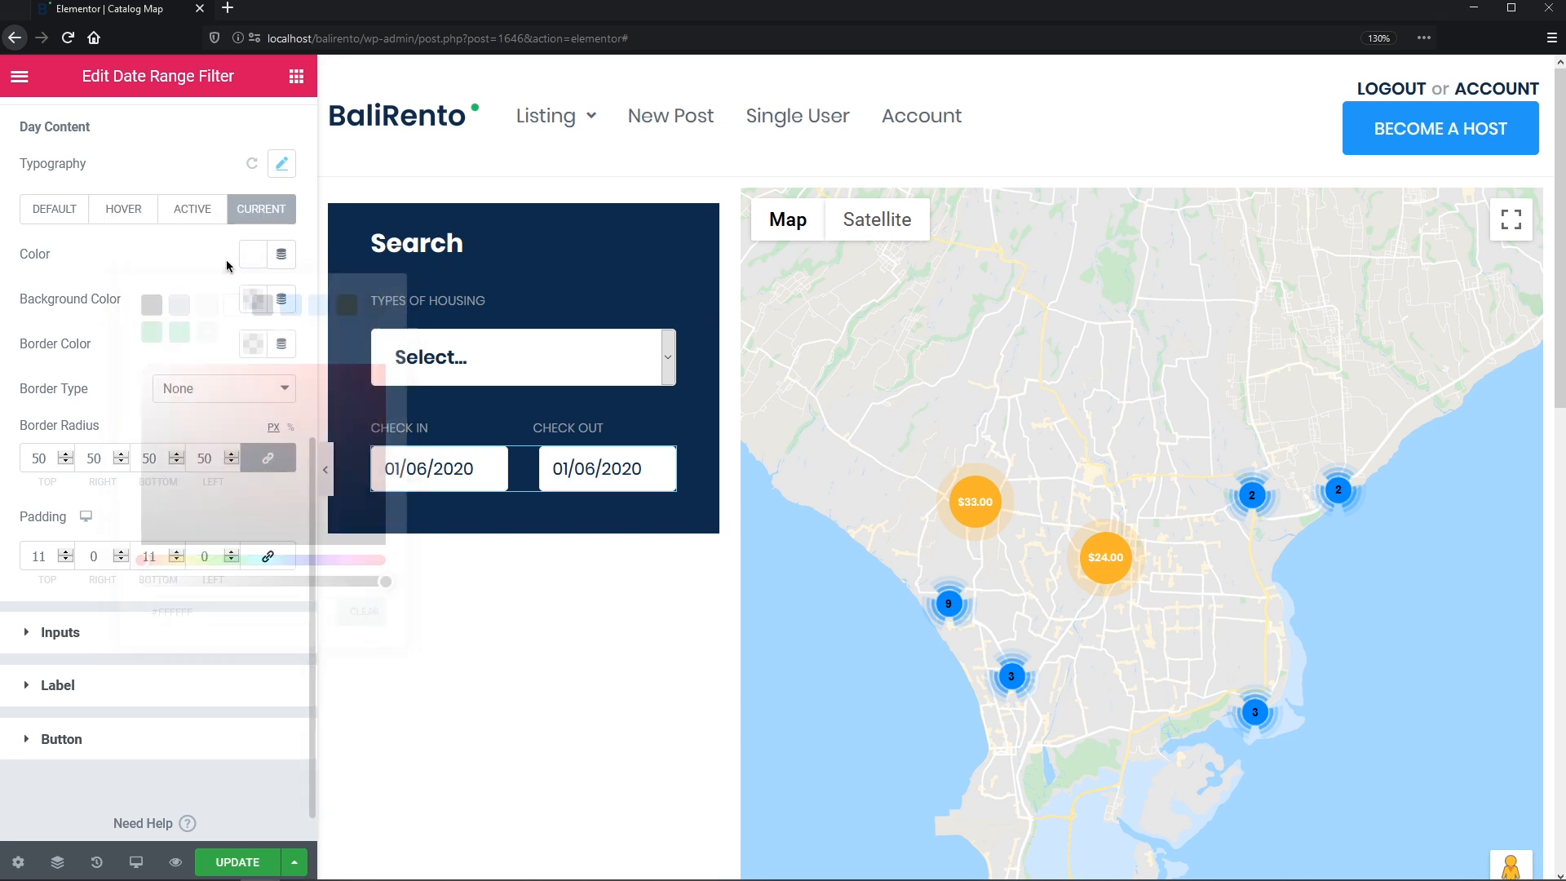
left_click(253, 299)
left_click(291, 349)
left_click(210, 323)
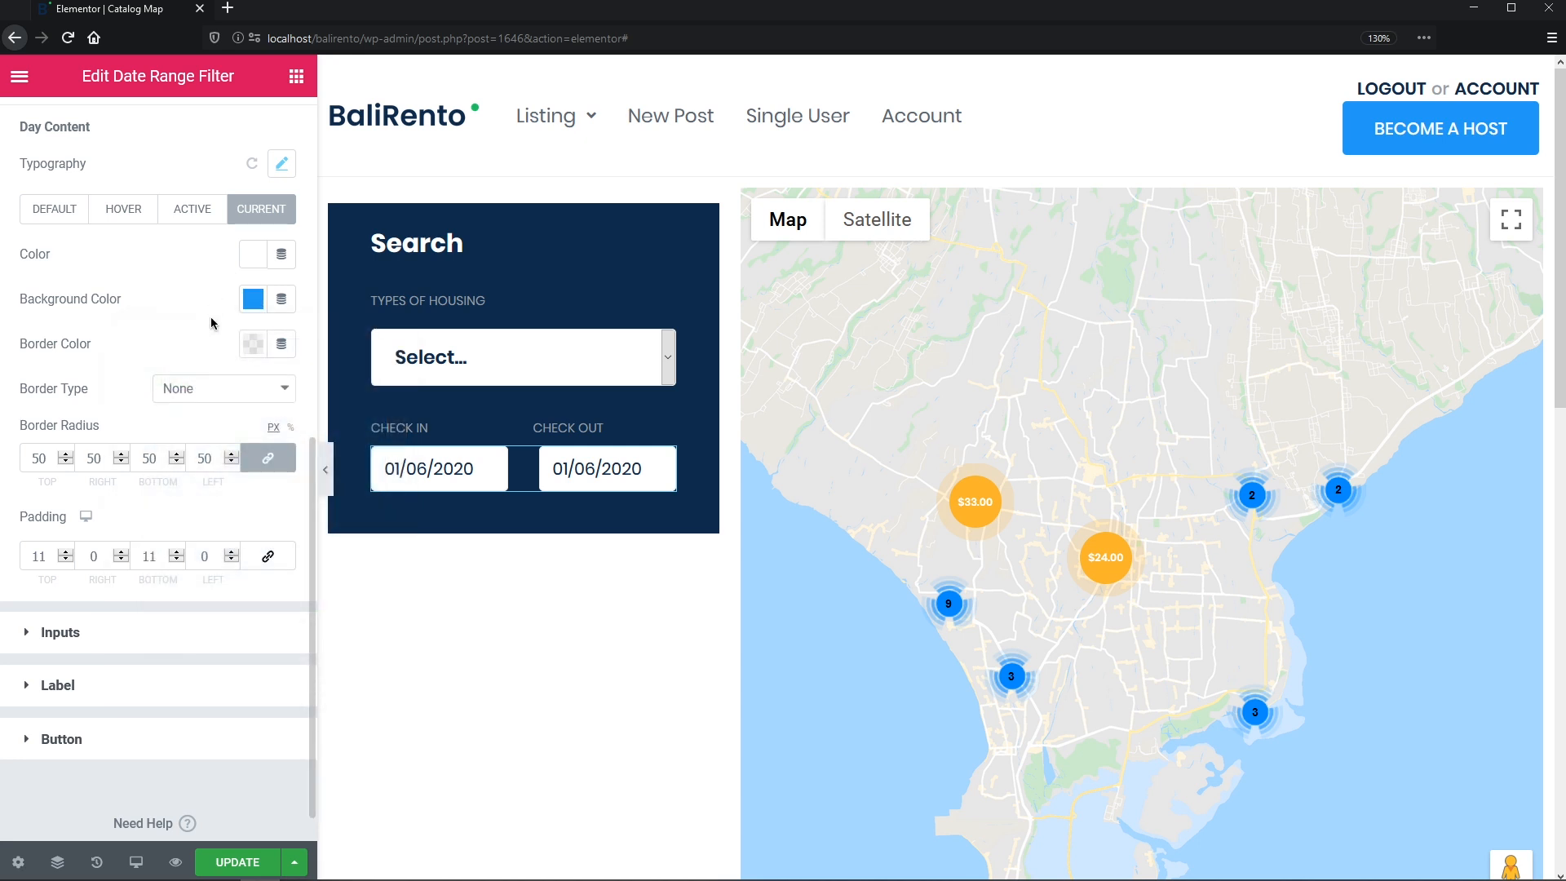
left_click(193, 644)
- Widen the date inputs to 47 and set their text to Poppins 18, weight 600, line height 18
left_click_drag(310, 542, 319, 776)
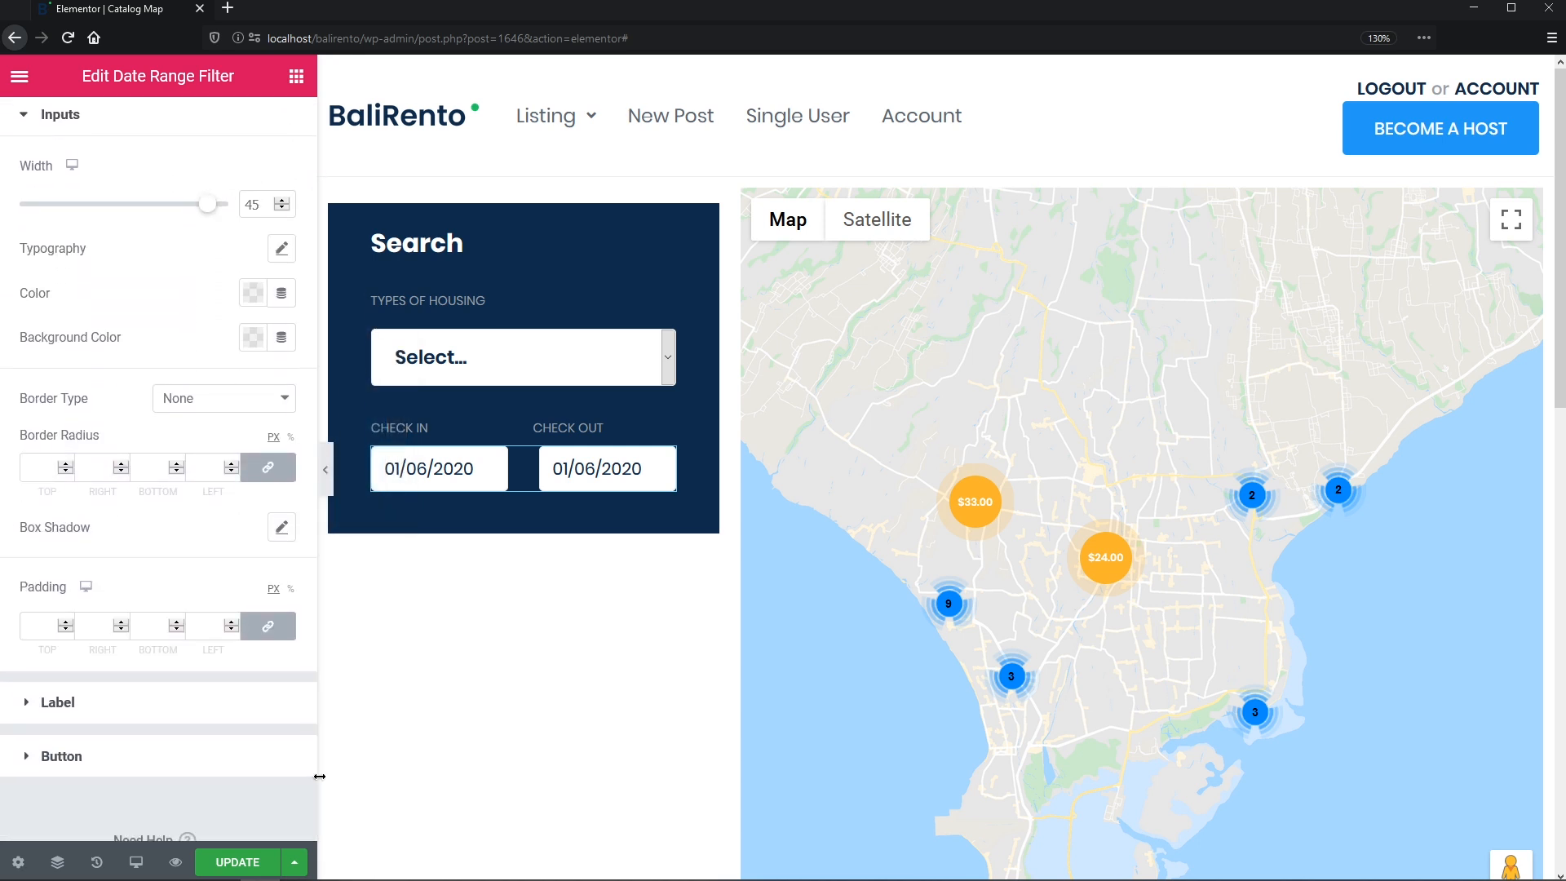
left_click(257, 204)
key("Up")
key("Up")
left_click(286, 248)
left_click(269, 308)
type("popp")
left_click(262, 395)
left_click(249, 390)
type("18")
left_click(268, 434)
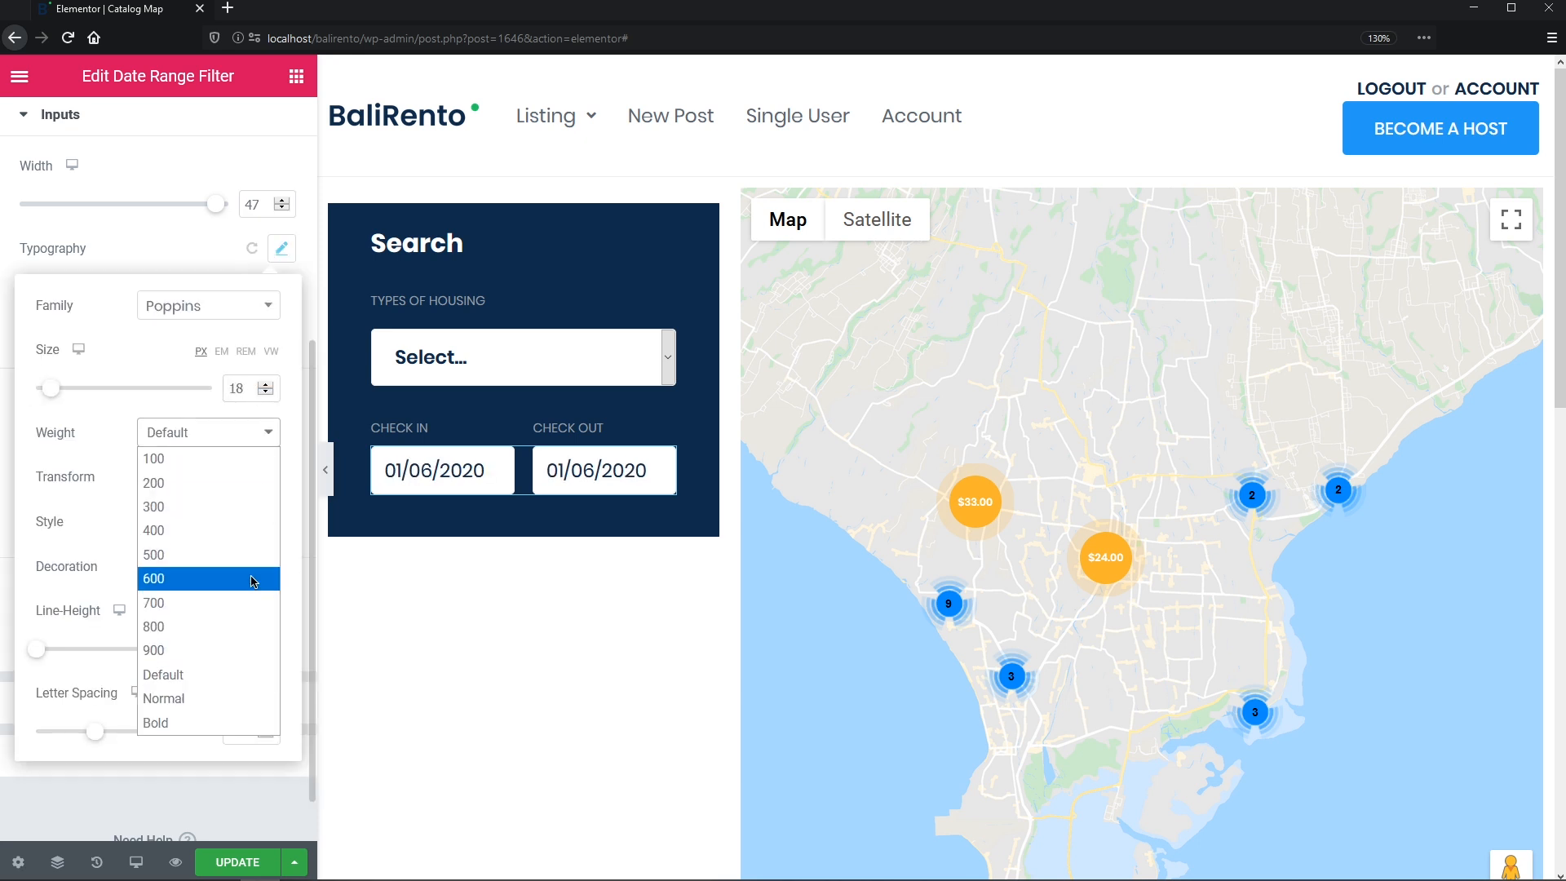
left_click(212, 579)
left_click(245, 650)
type("18")
- Make the date text navy and give the boxes a solid border of width 0
left_click(178, 269)
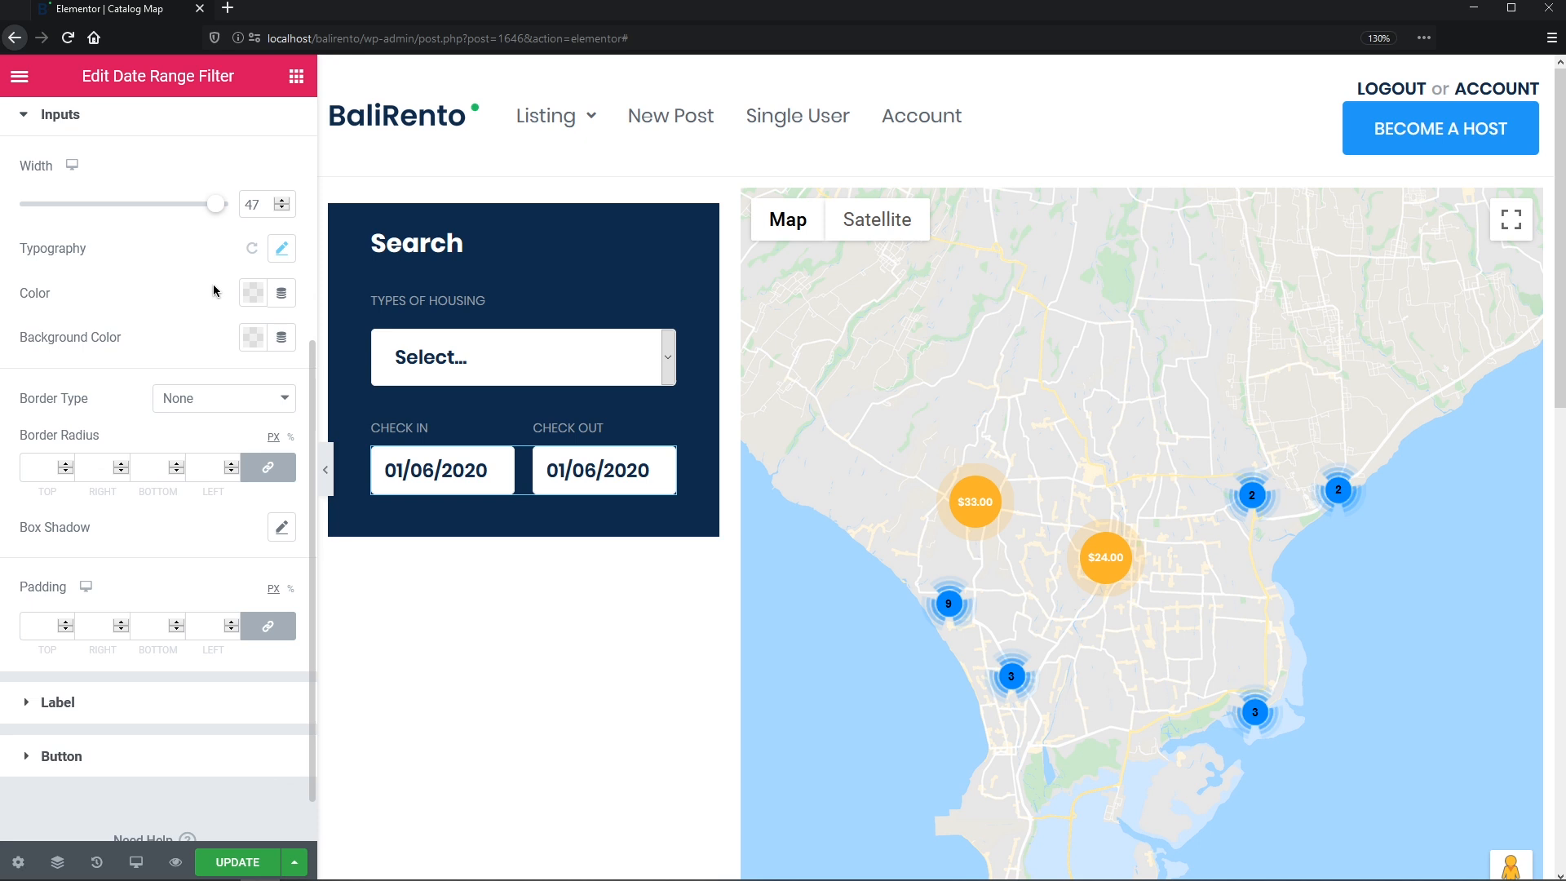
left_click(254, 294)
left_click(263, 344)
left_click(224, 302)
left_click(265, 402)
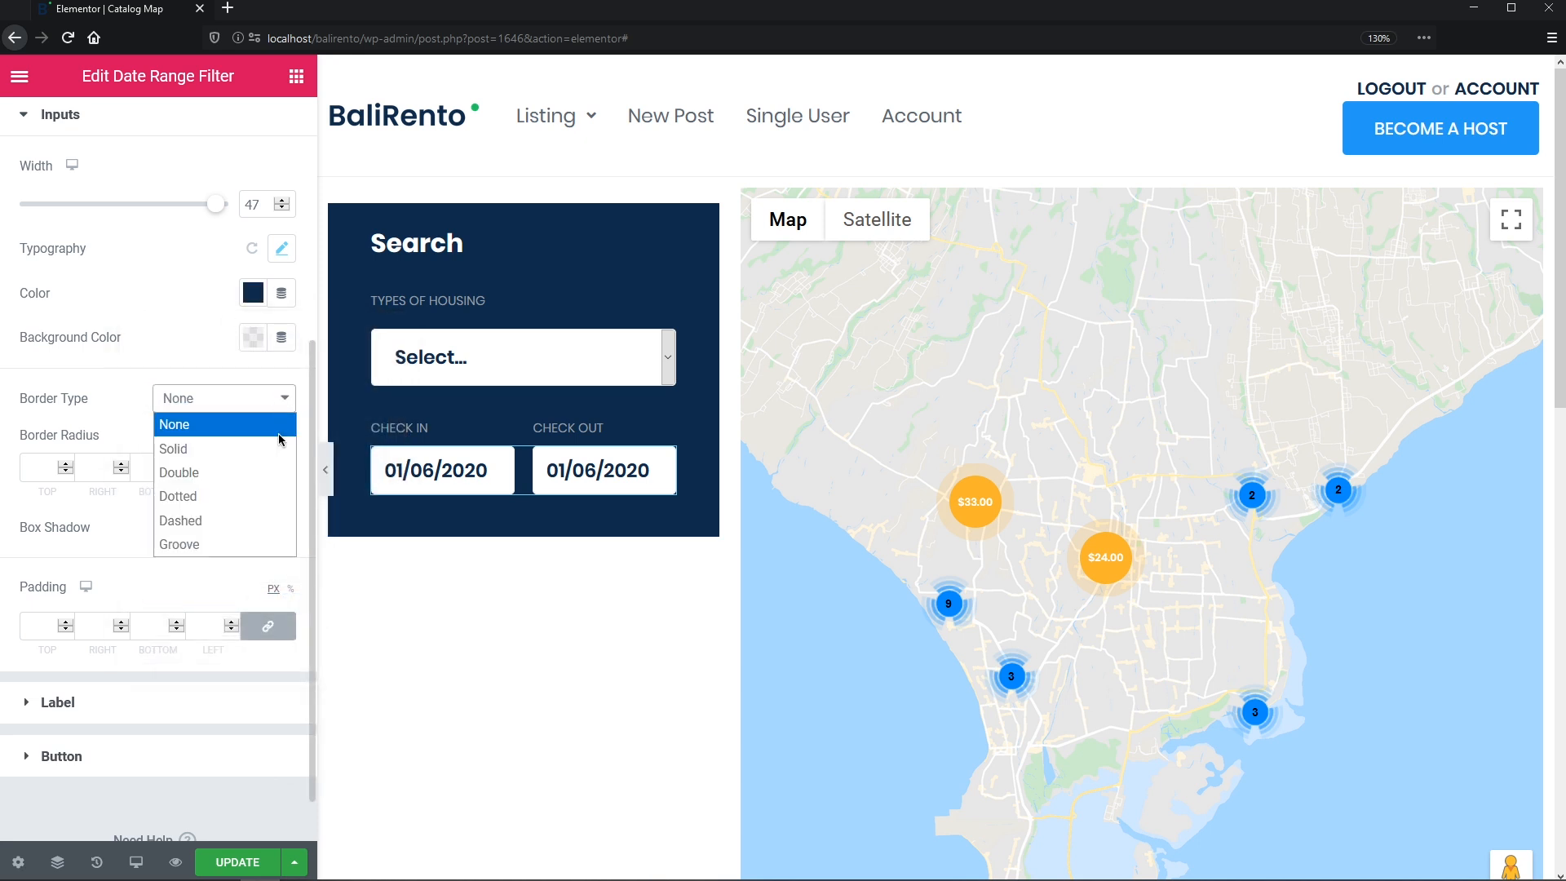
left_click(246, 449)
left_click(217, 476)
type("0")
- Round the date boxes with radius 4, pad them 11/18, and select the Advanced bottom margin
left_click(206, 612)
type("4")
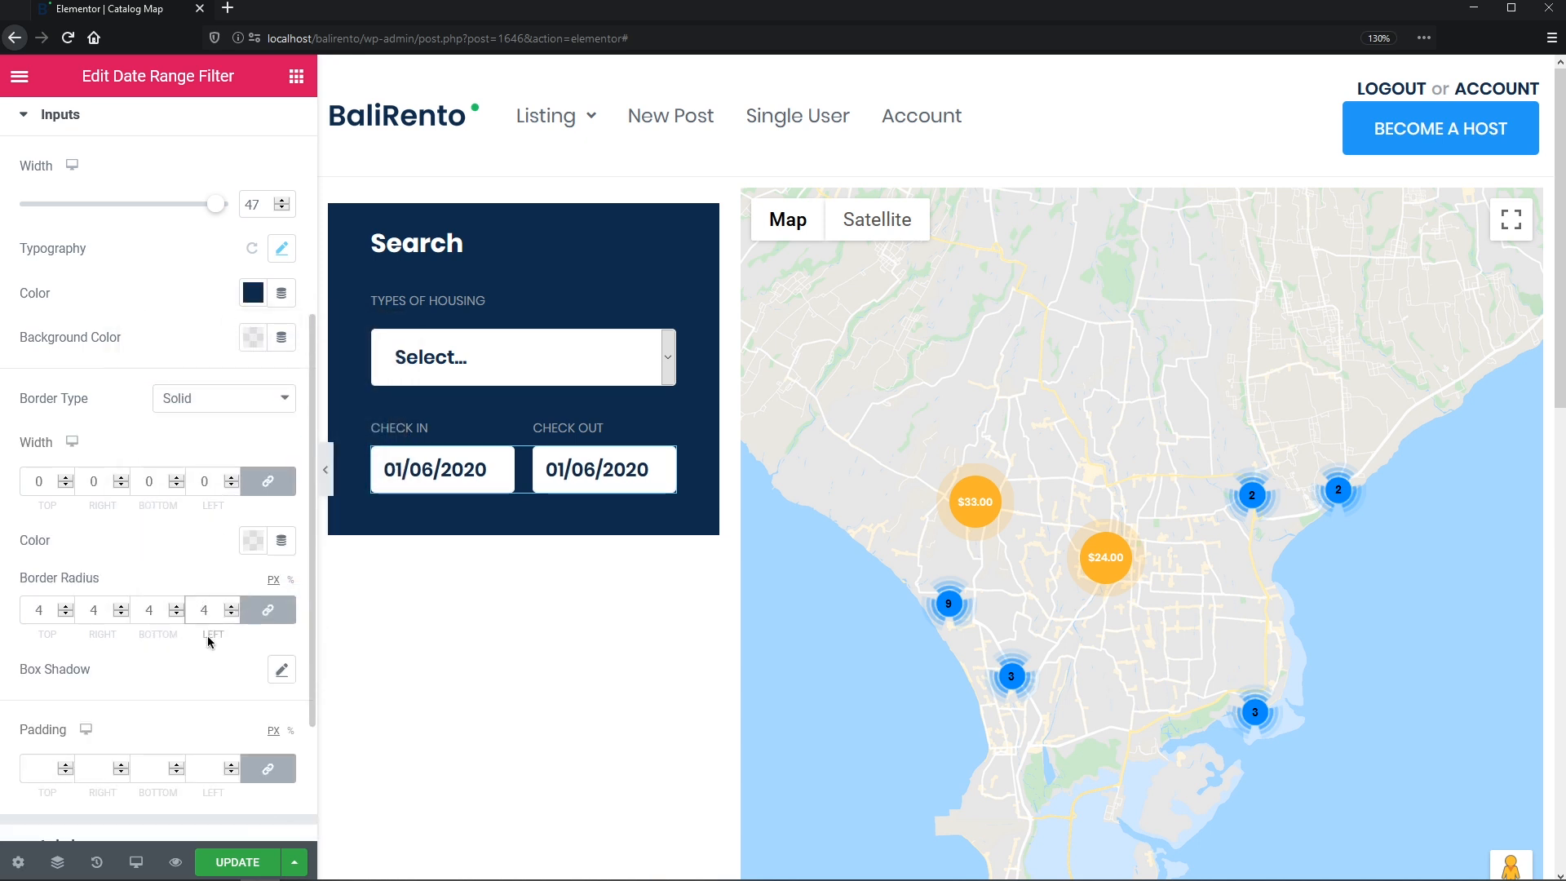
left_click(209, 760)
type("18")
left_click(267, 769)
double_click(161, 766)
type("11")
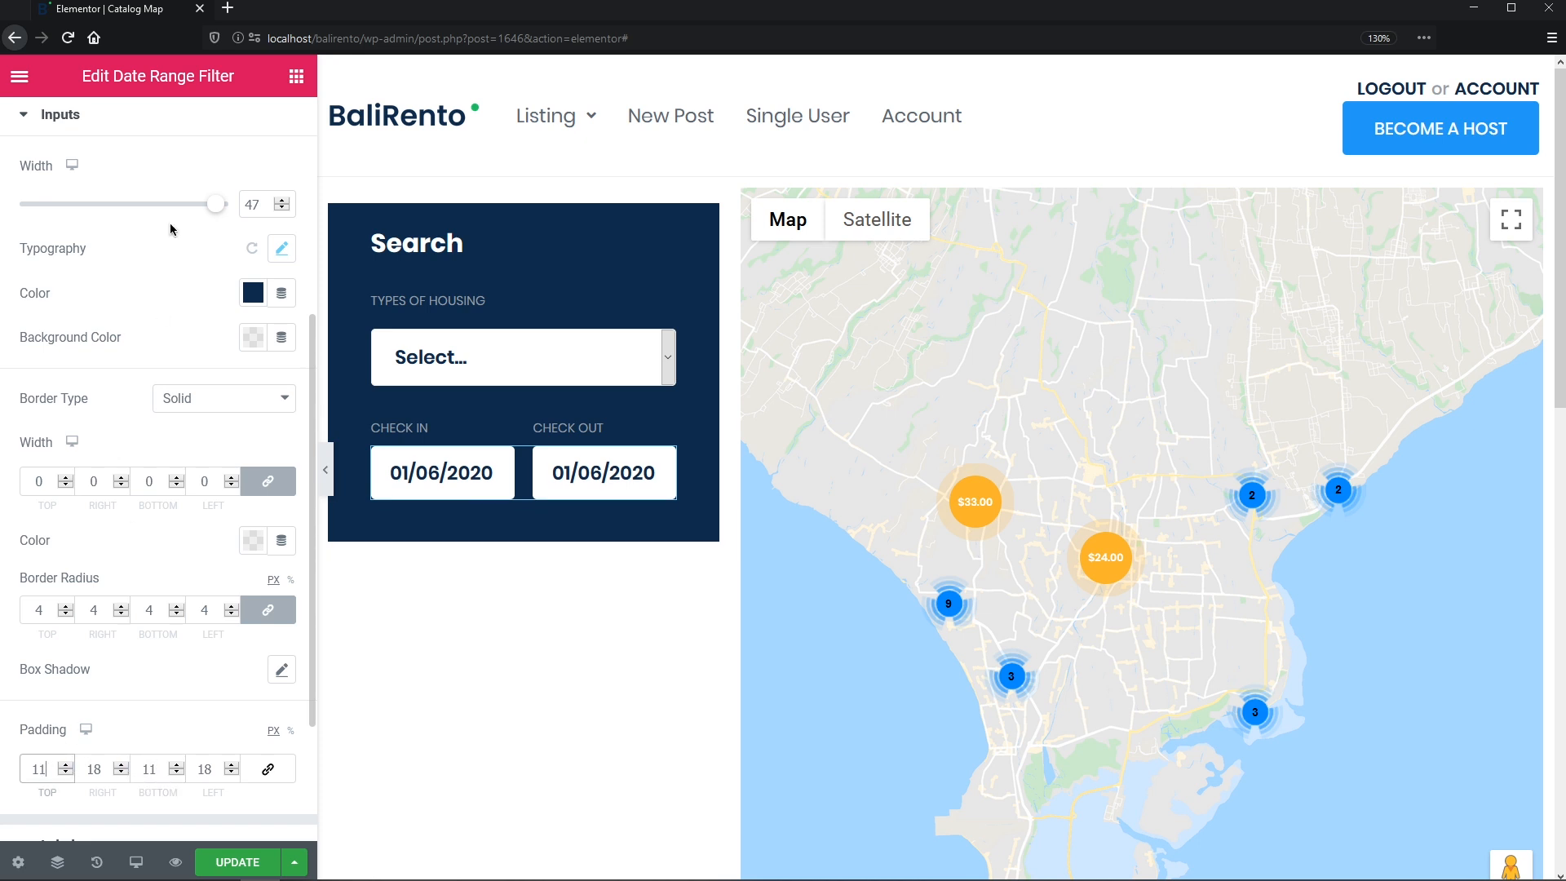
left_click(185, 118)
left_click(242, 122)
left_click(268, 277)
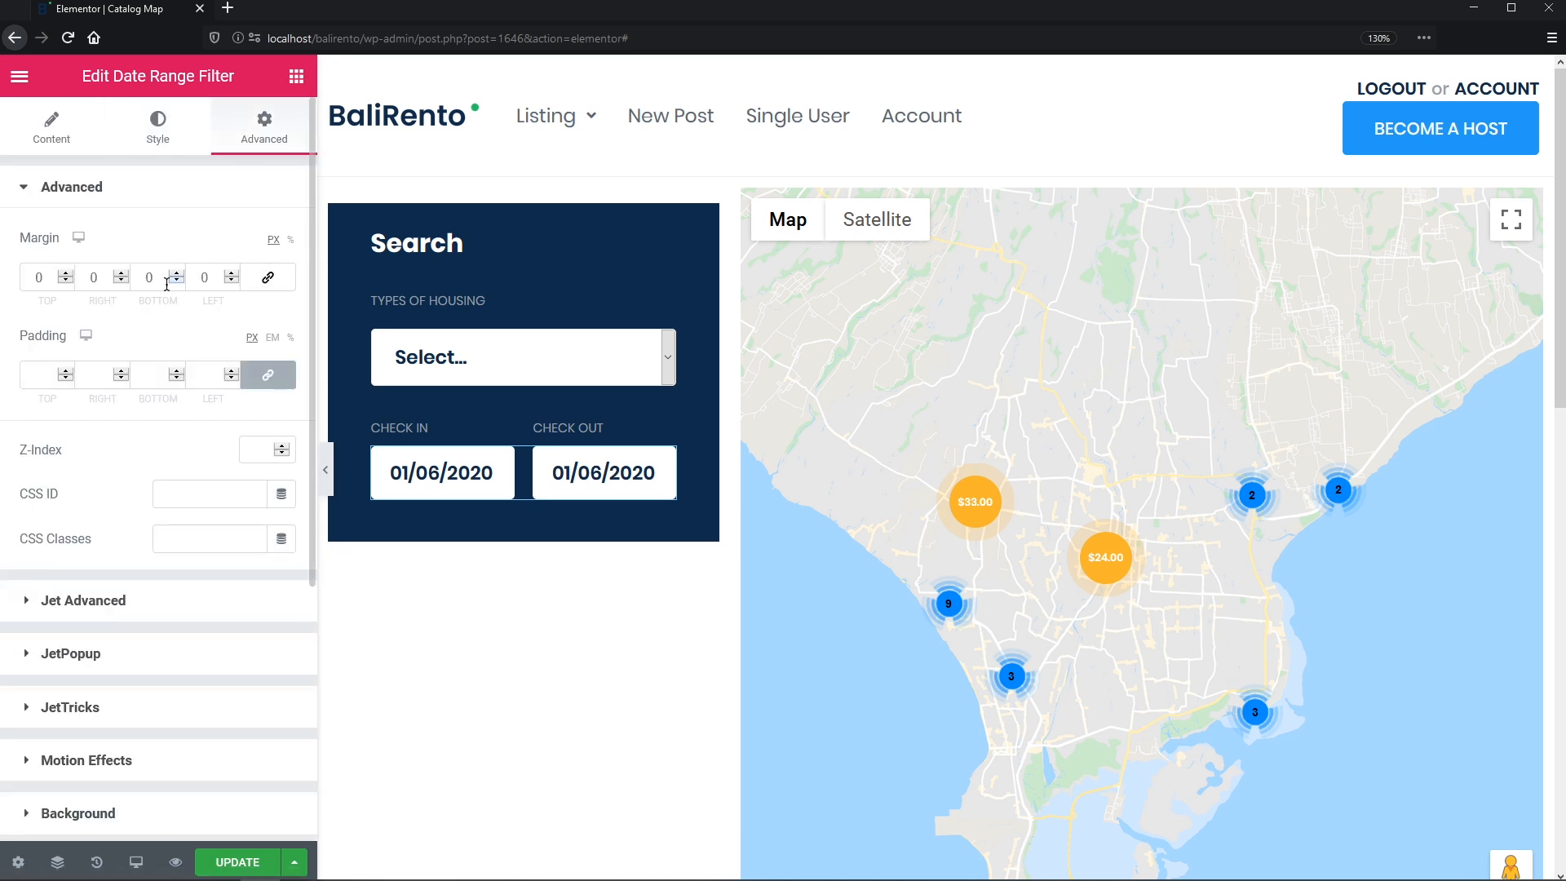
left_click(149, 277)
- Set the bottom margin to 20, then duplicate the housing heading below the dates as 'guests'
type("20")
right_click(522, 304)
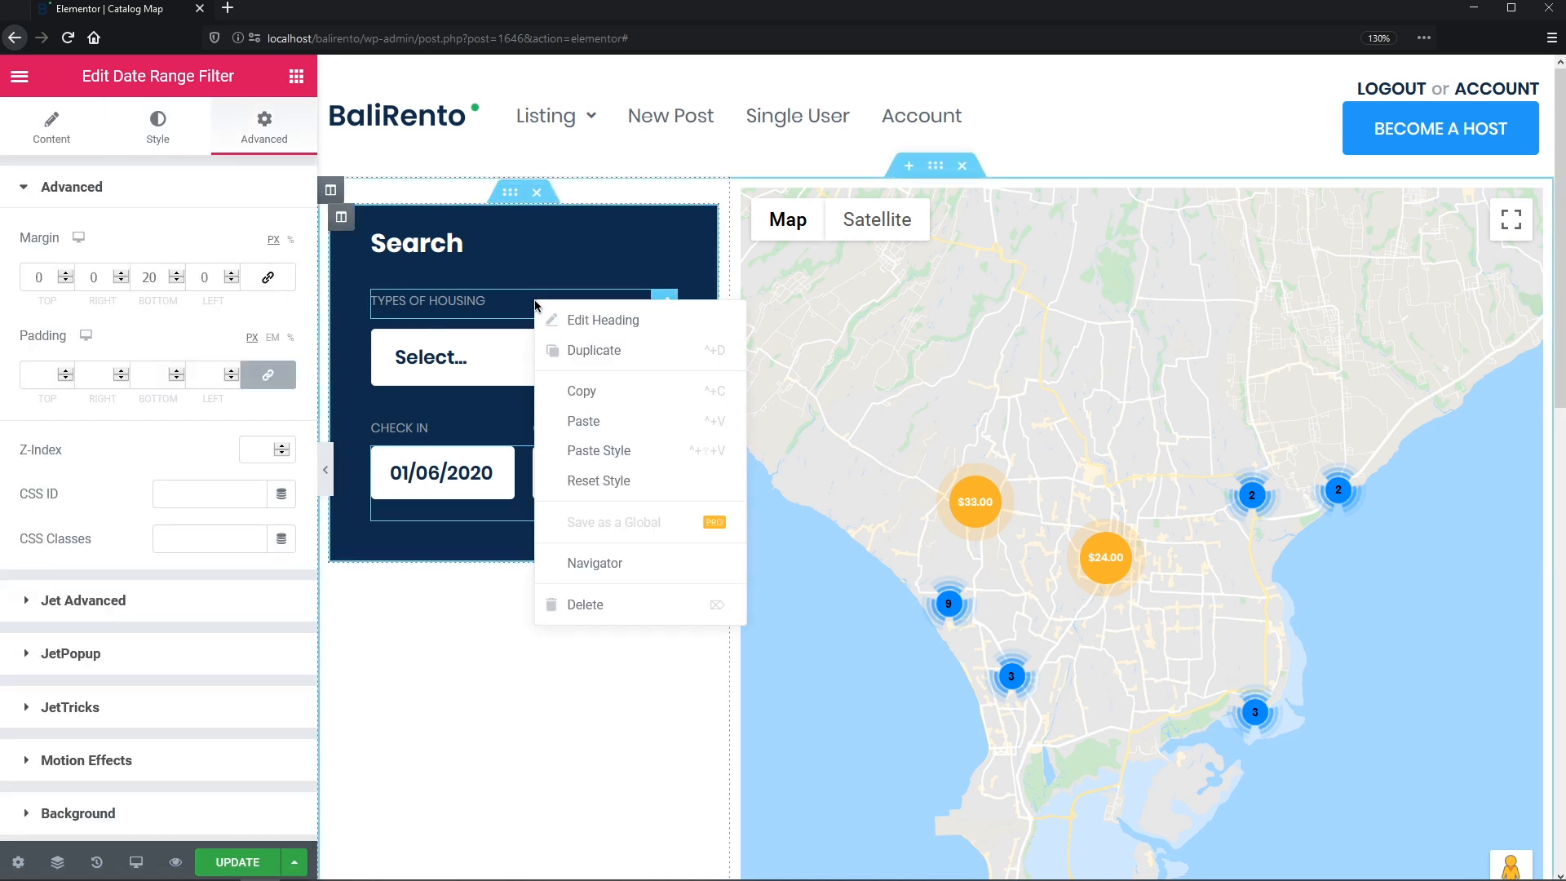
left_click(571, 346)
left_click_drag(665, 342, 665, 505)
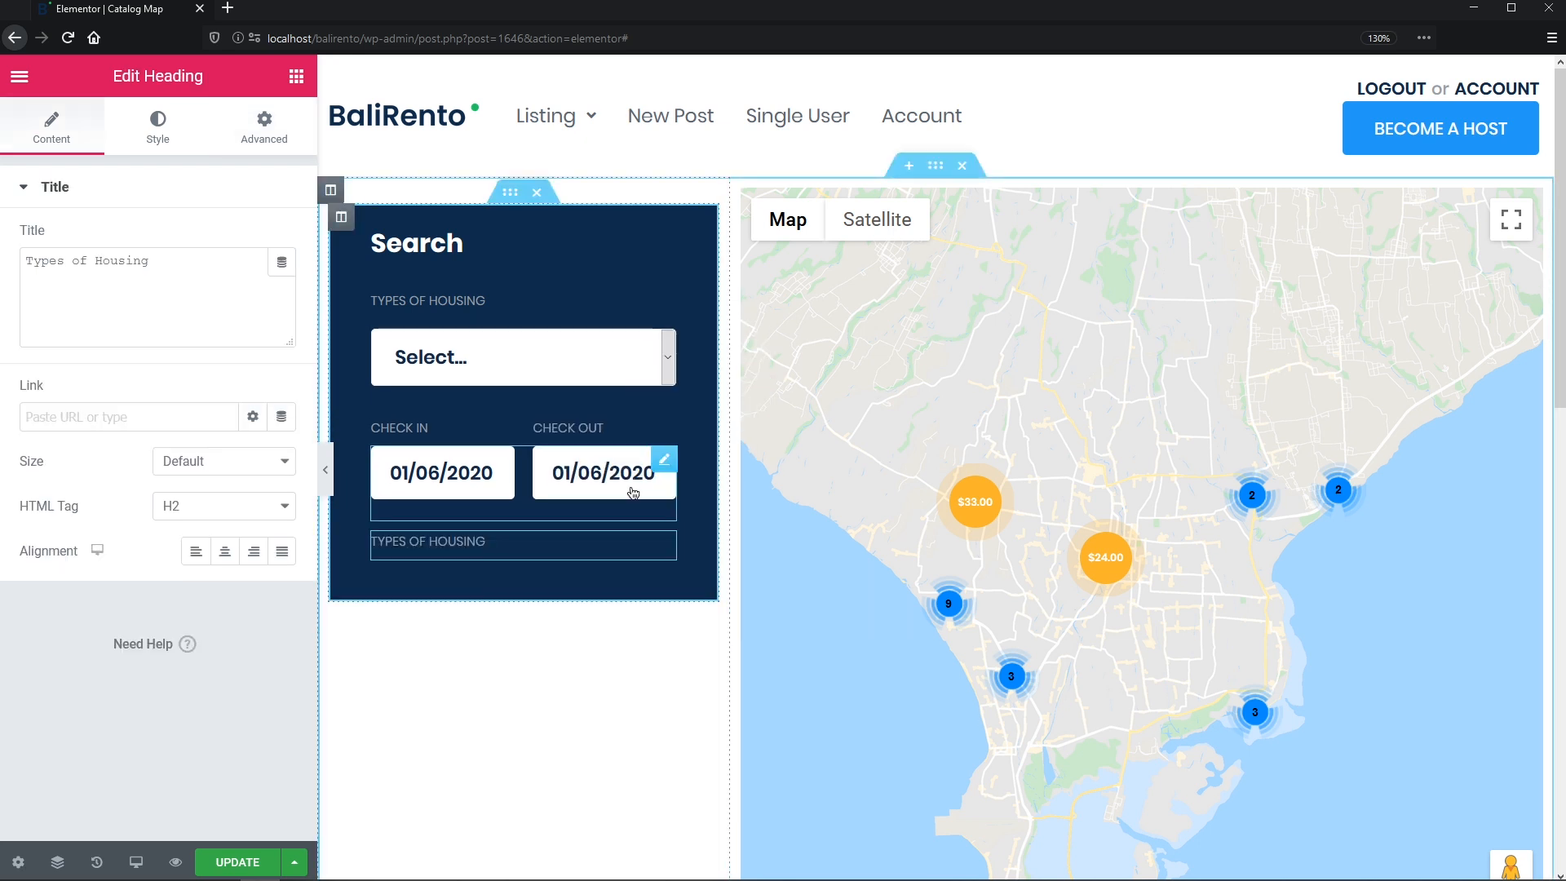
left_click(228, 277)
key("ctrl+a")
type("guests")
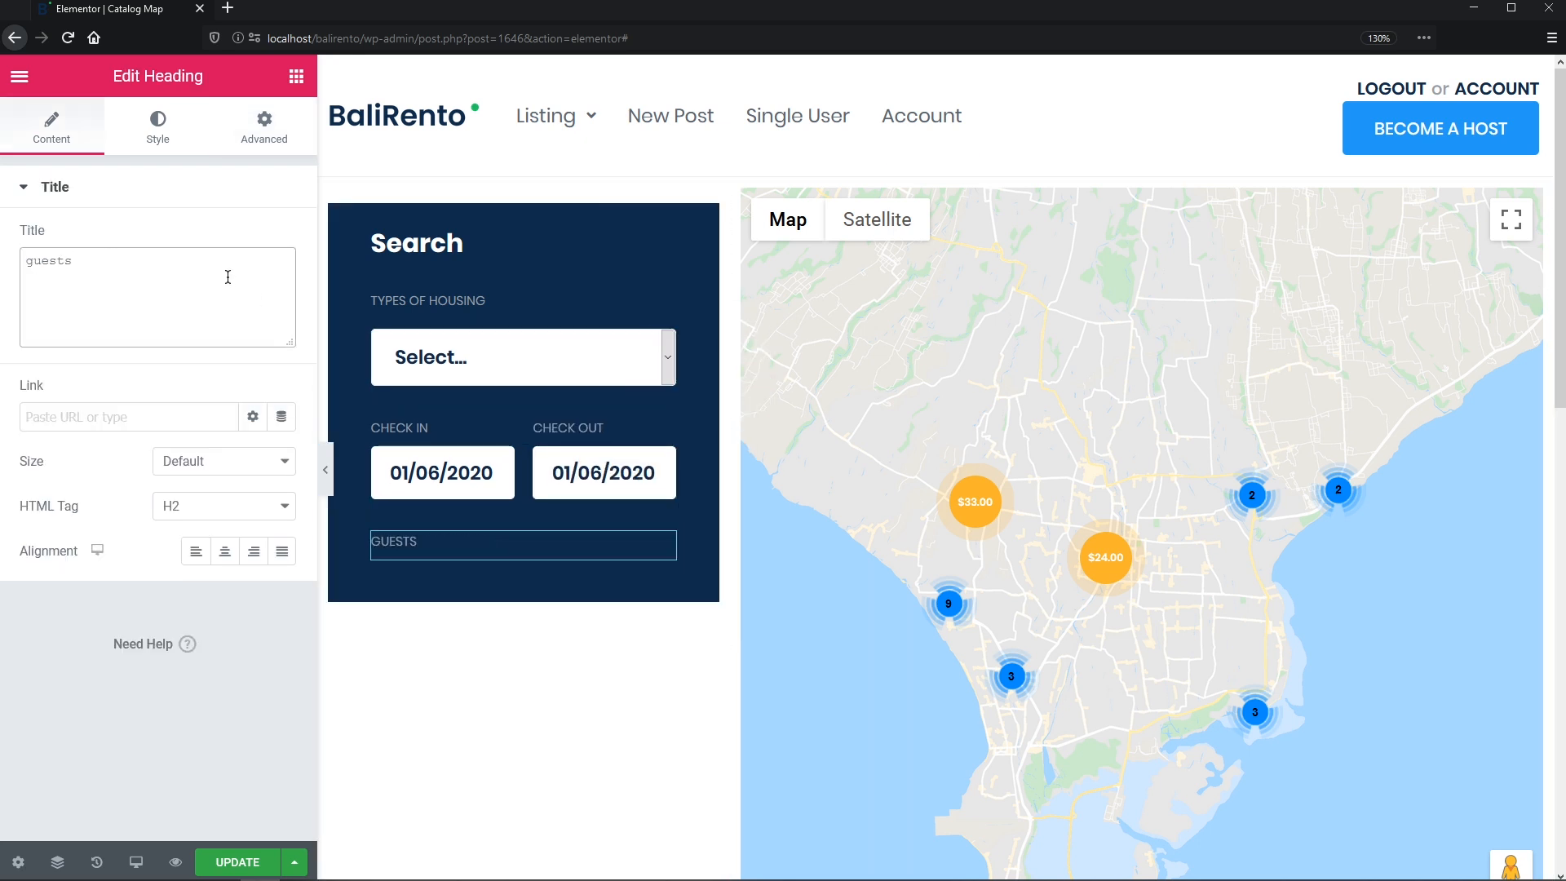
- Duplicate the Types of Housing dropdown below the heading and switch it to the Guests filter
right_click(508, 351)
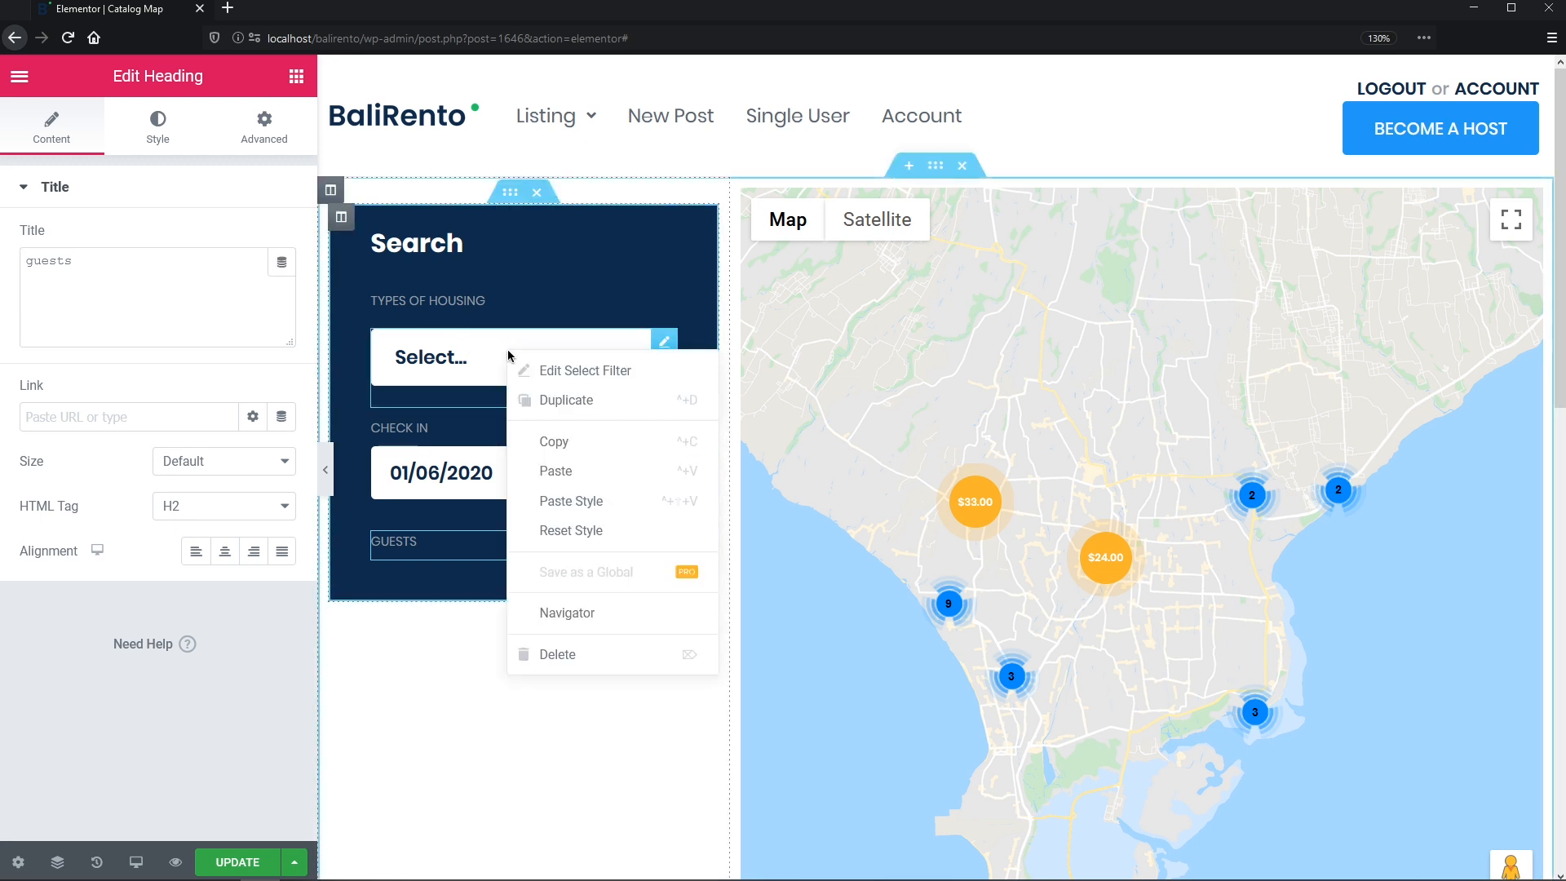
left_click(535, 401)
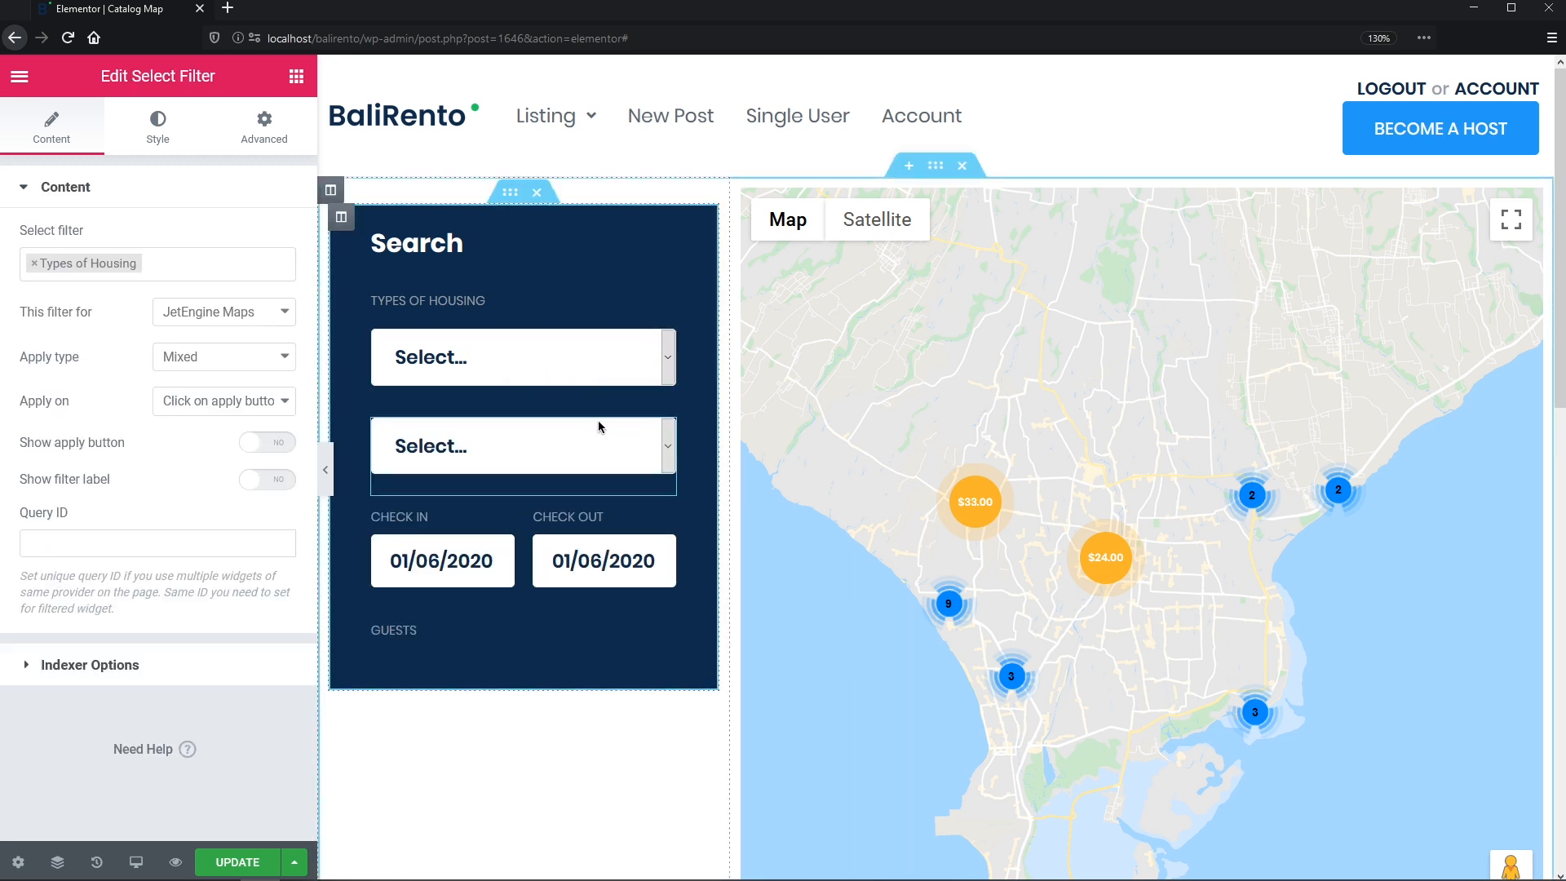
left_click_drag(662, 420, 587, 540)
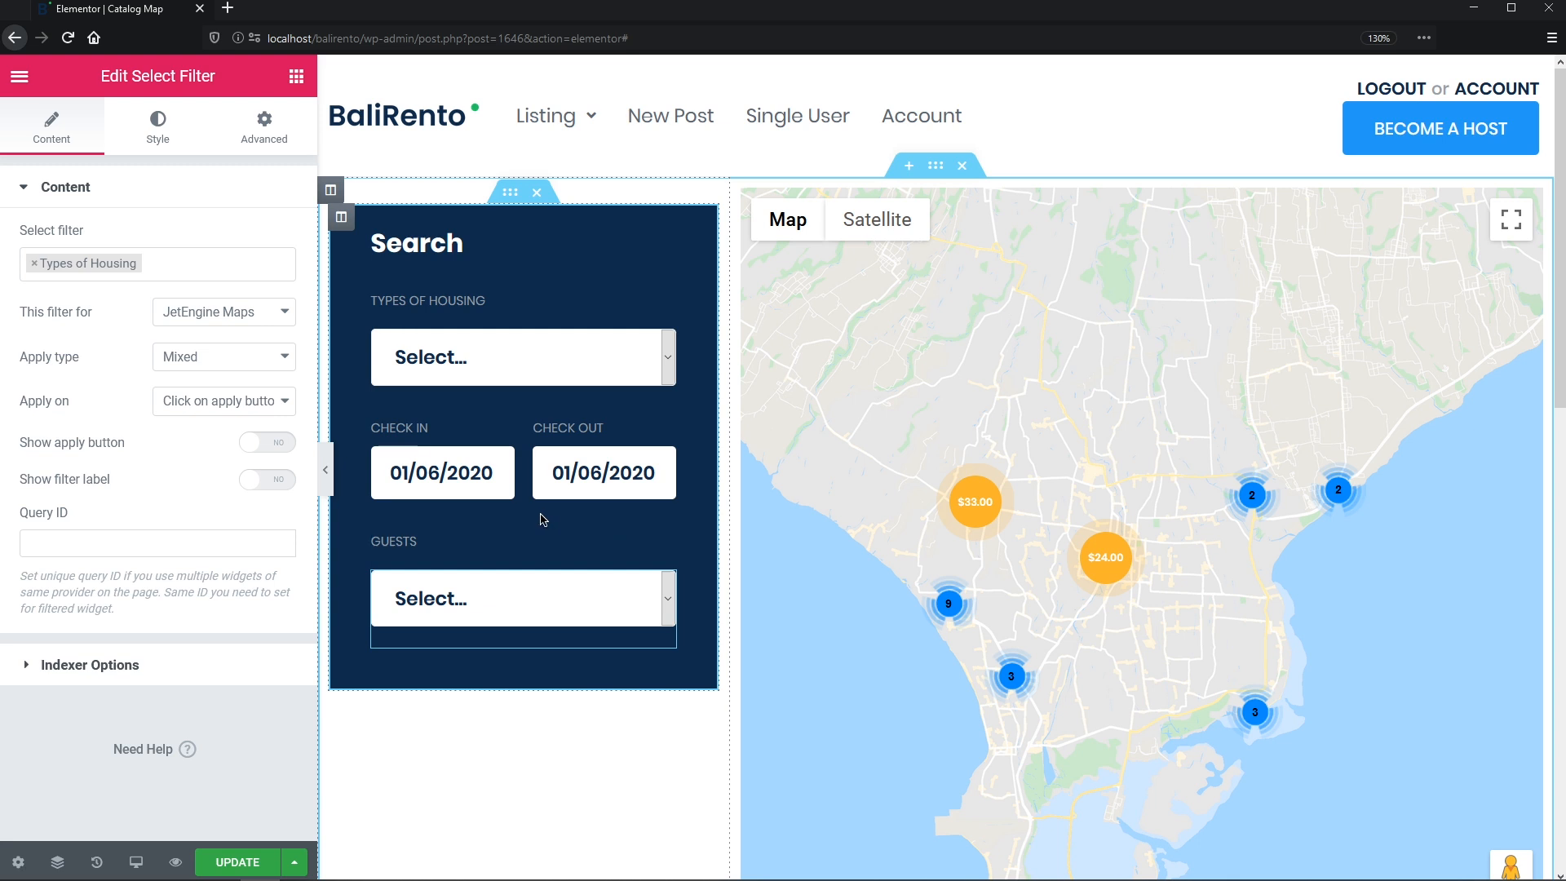
left_click(33, 262)
left_click(48, 320)
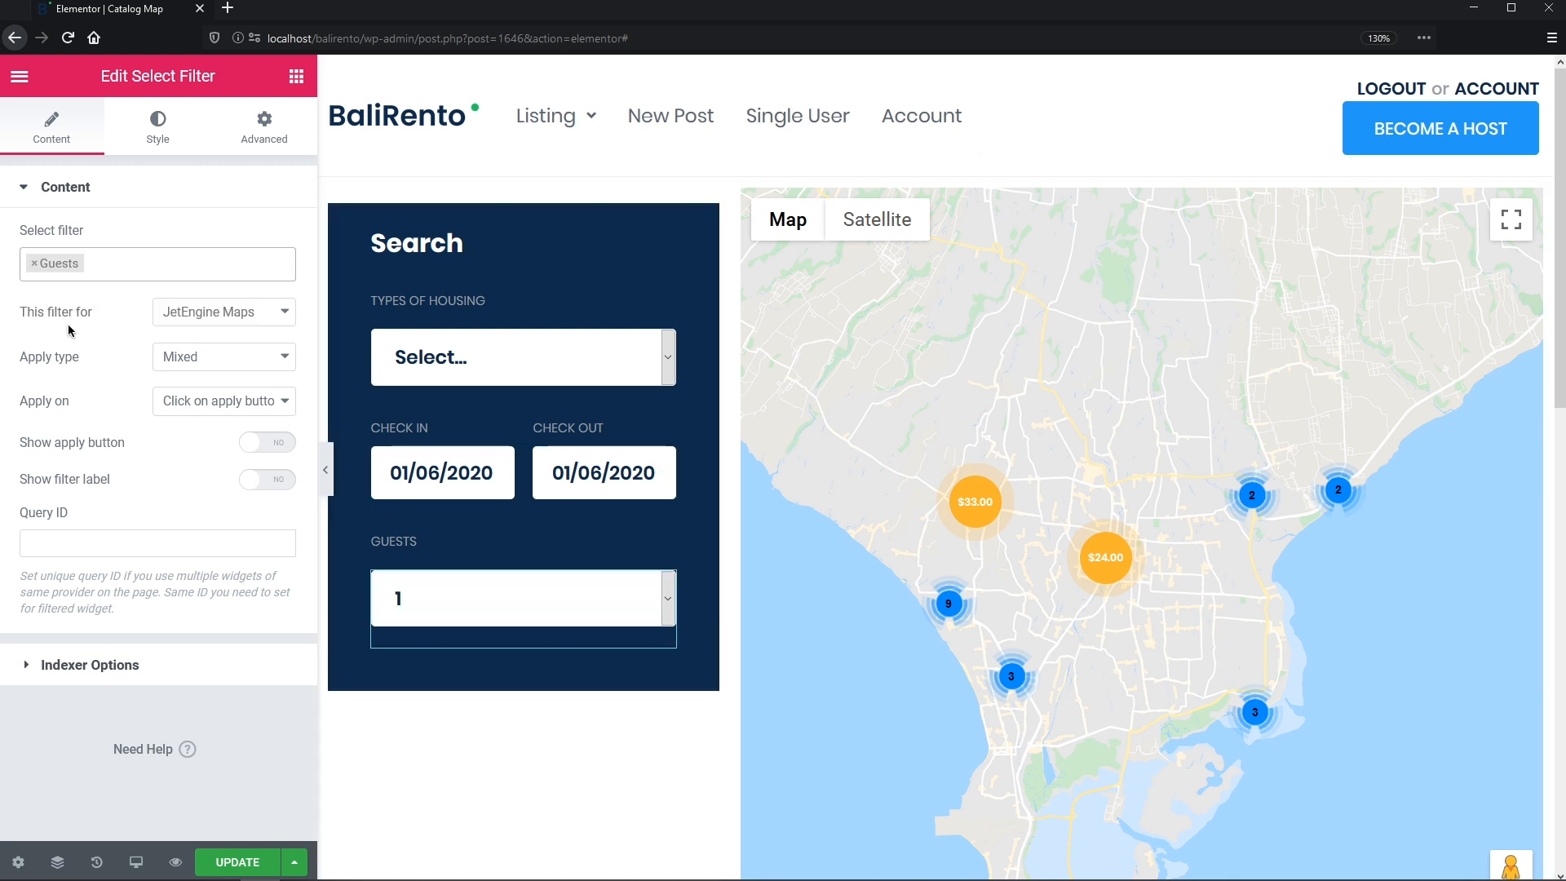
- Search the widget list for 'app' to find the Apply Button widget
left_click(294, 79)
left_click(255, 160)
type("apply")
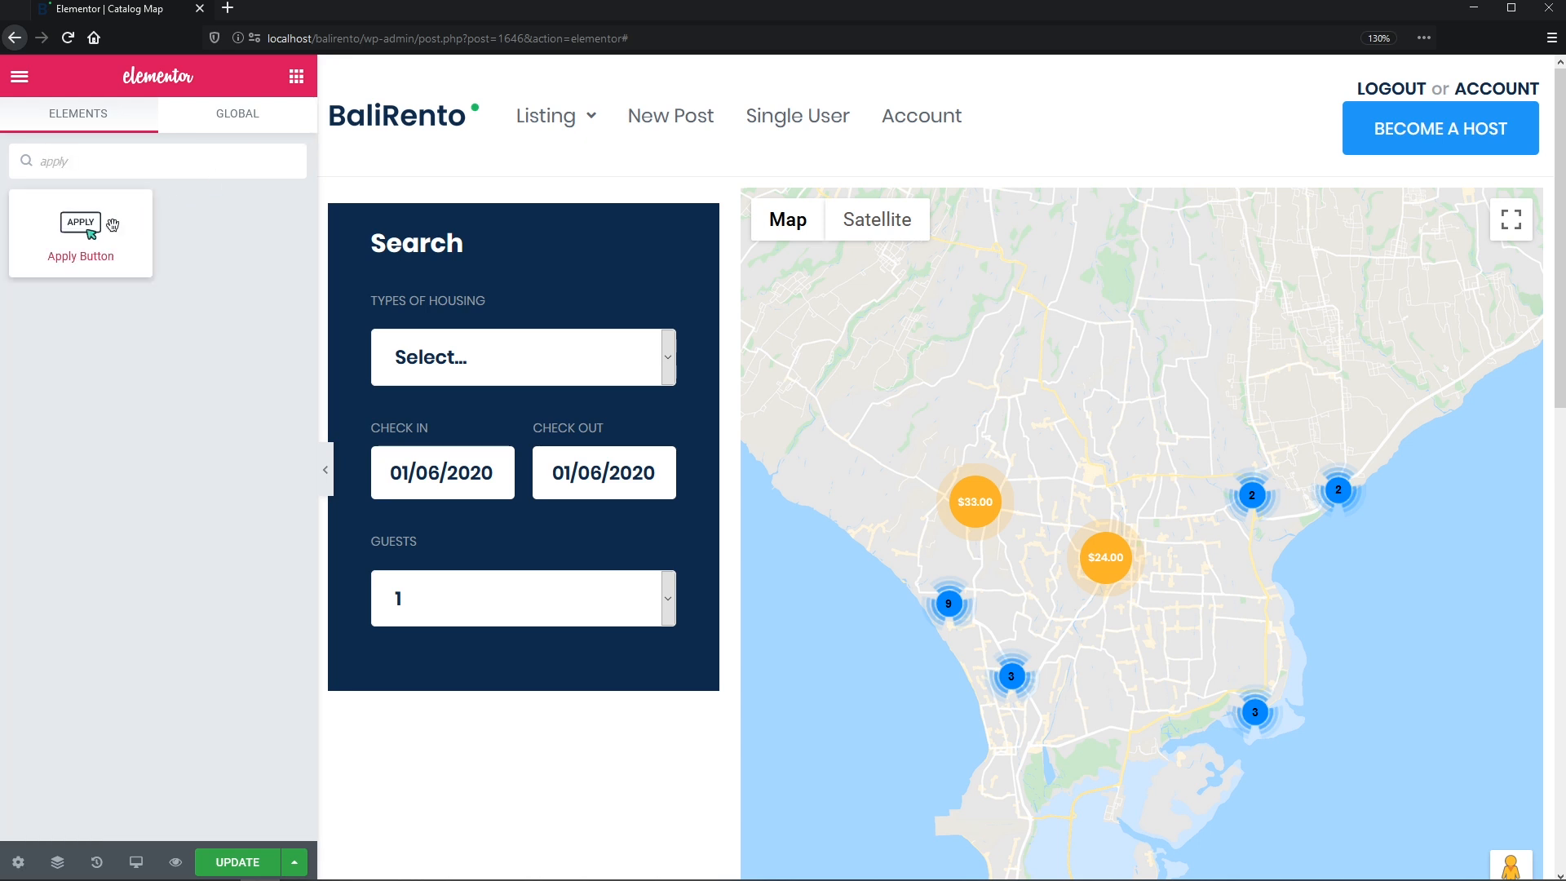
- Place an Apply Button below Guests, targeting JetEngine Maps, with the label 'Search'
left_click_drag(114, 230, 490, 637)
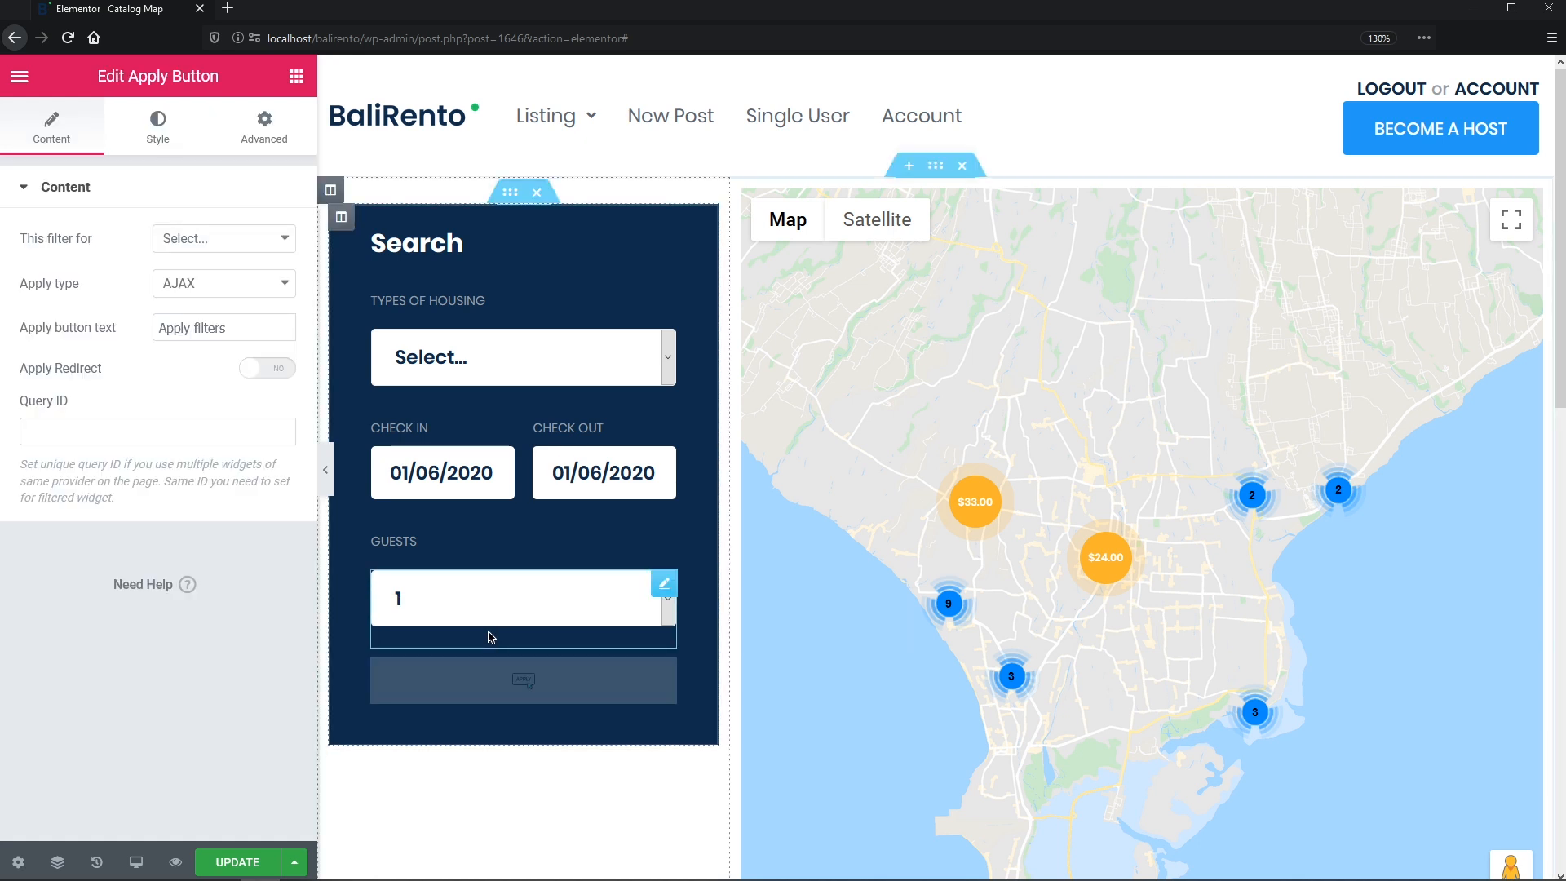
left_click(285, 241)
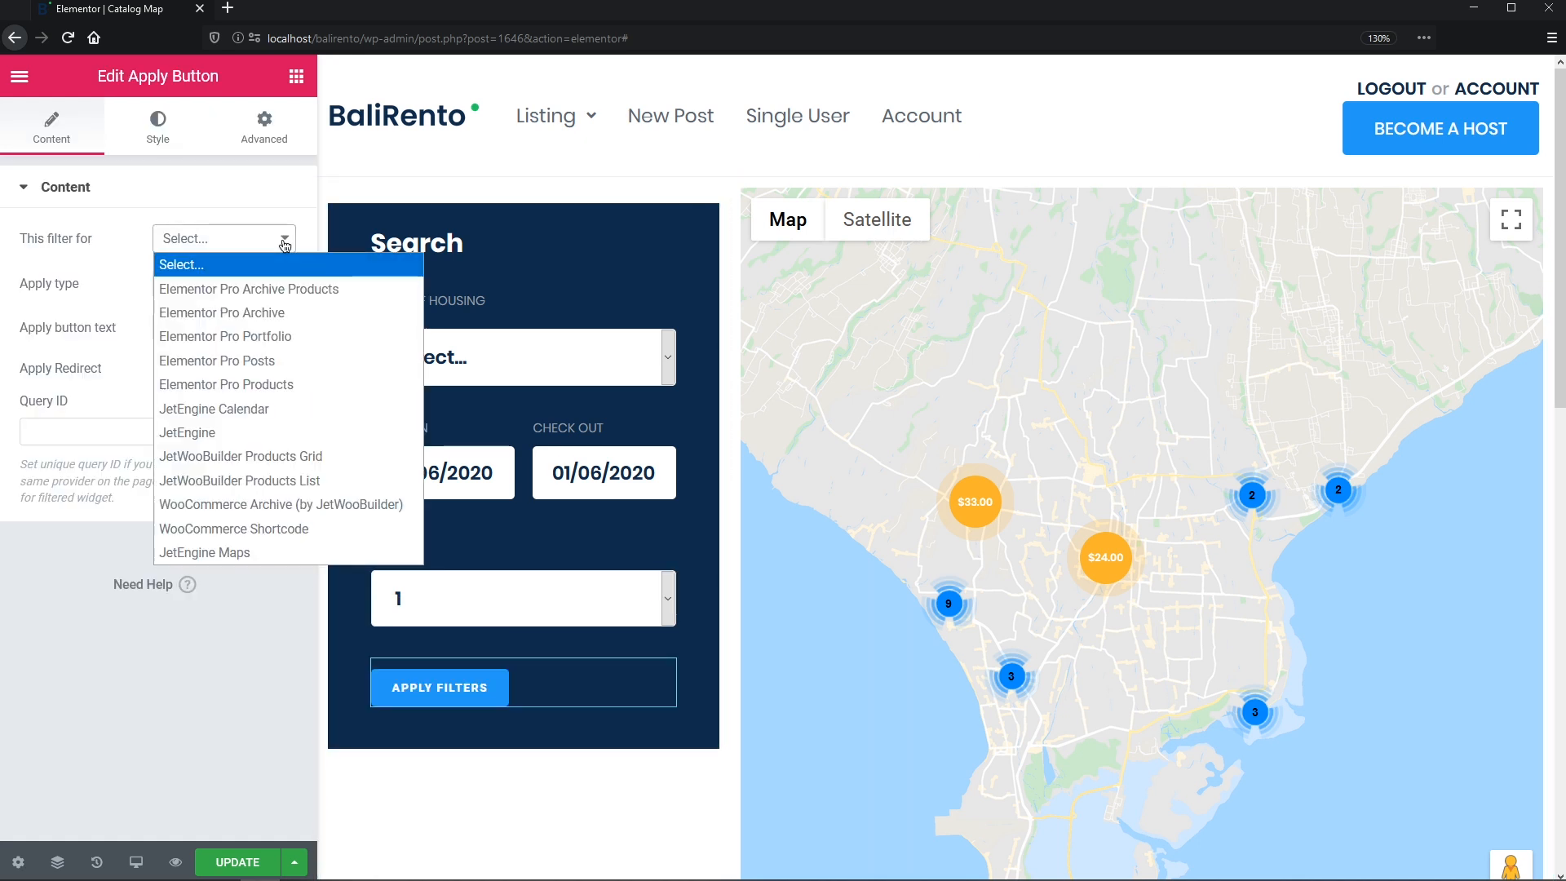
left_click(318, 553)
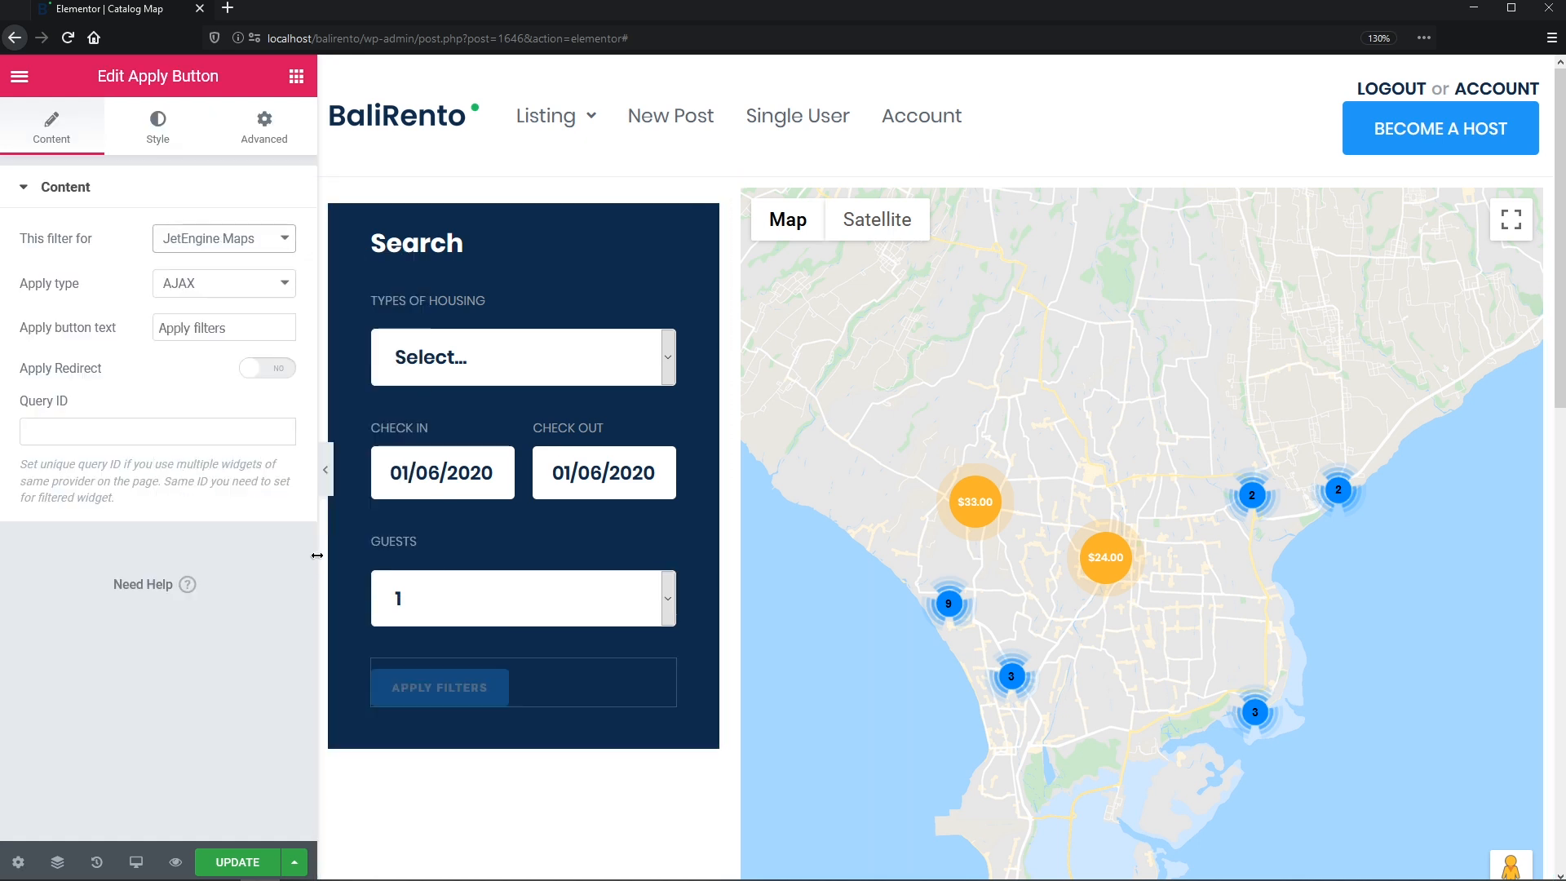
left_click(254, 329)
key("ctrl+a")
type("Search")
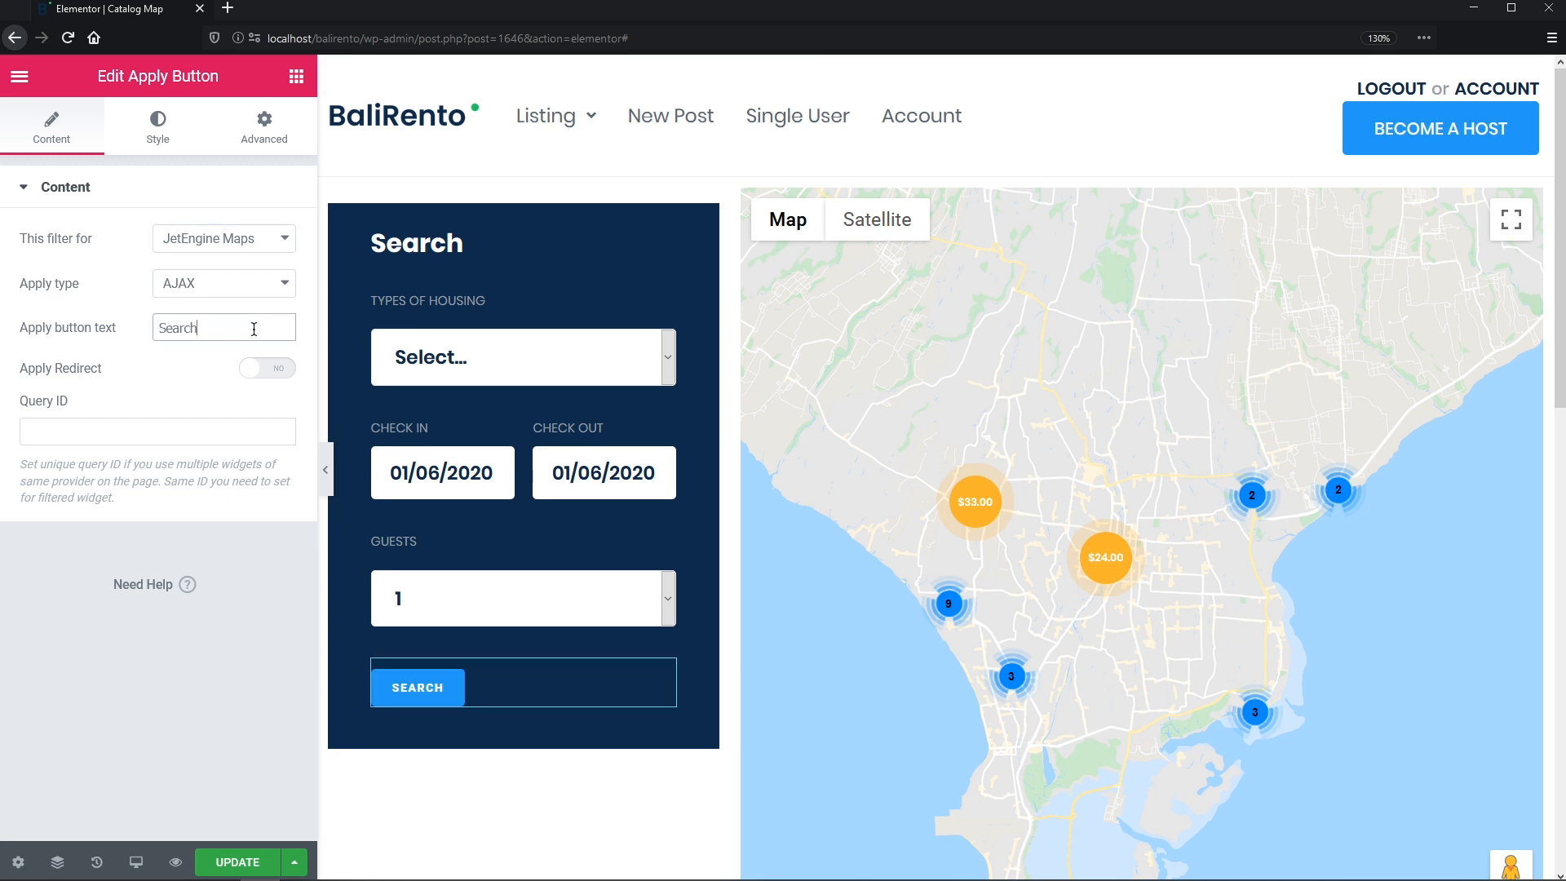
- Set the button typography to Poppins 16, weight 600, uppercase, with 16 px line height
left_click(162, 141)
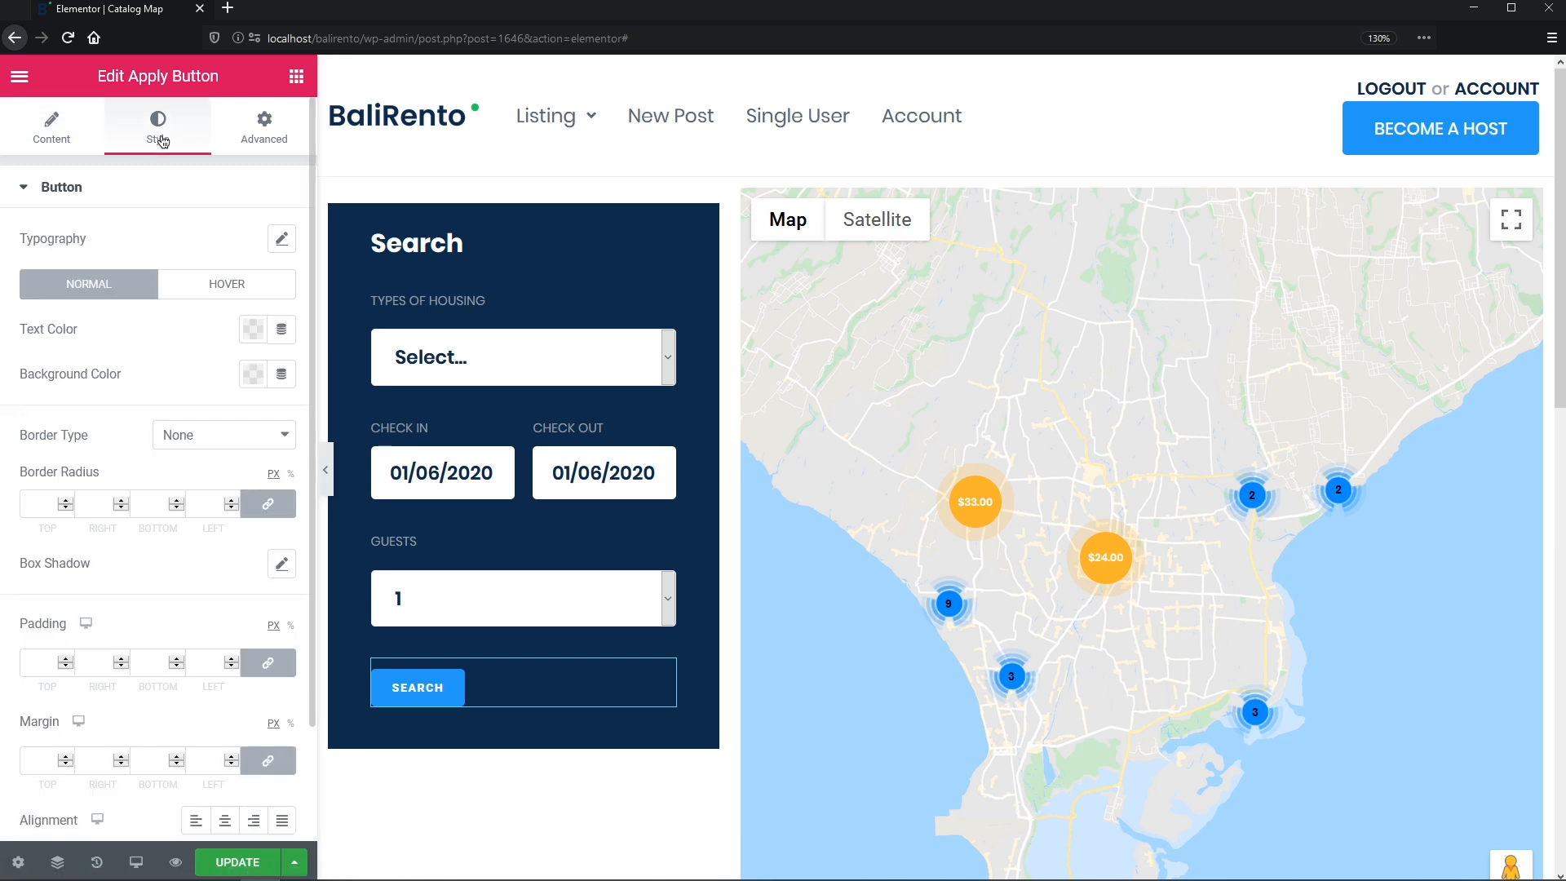
left_click(282, 240)
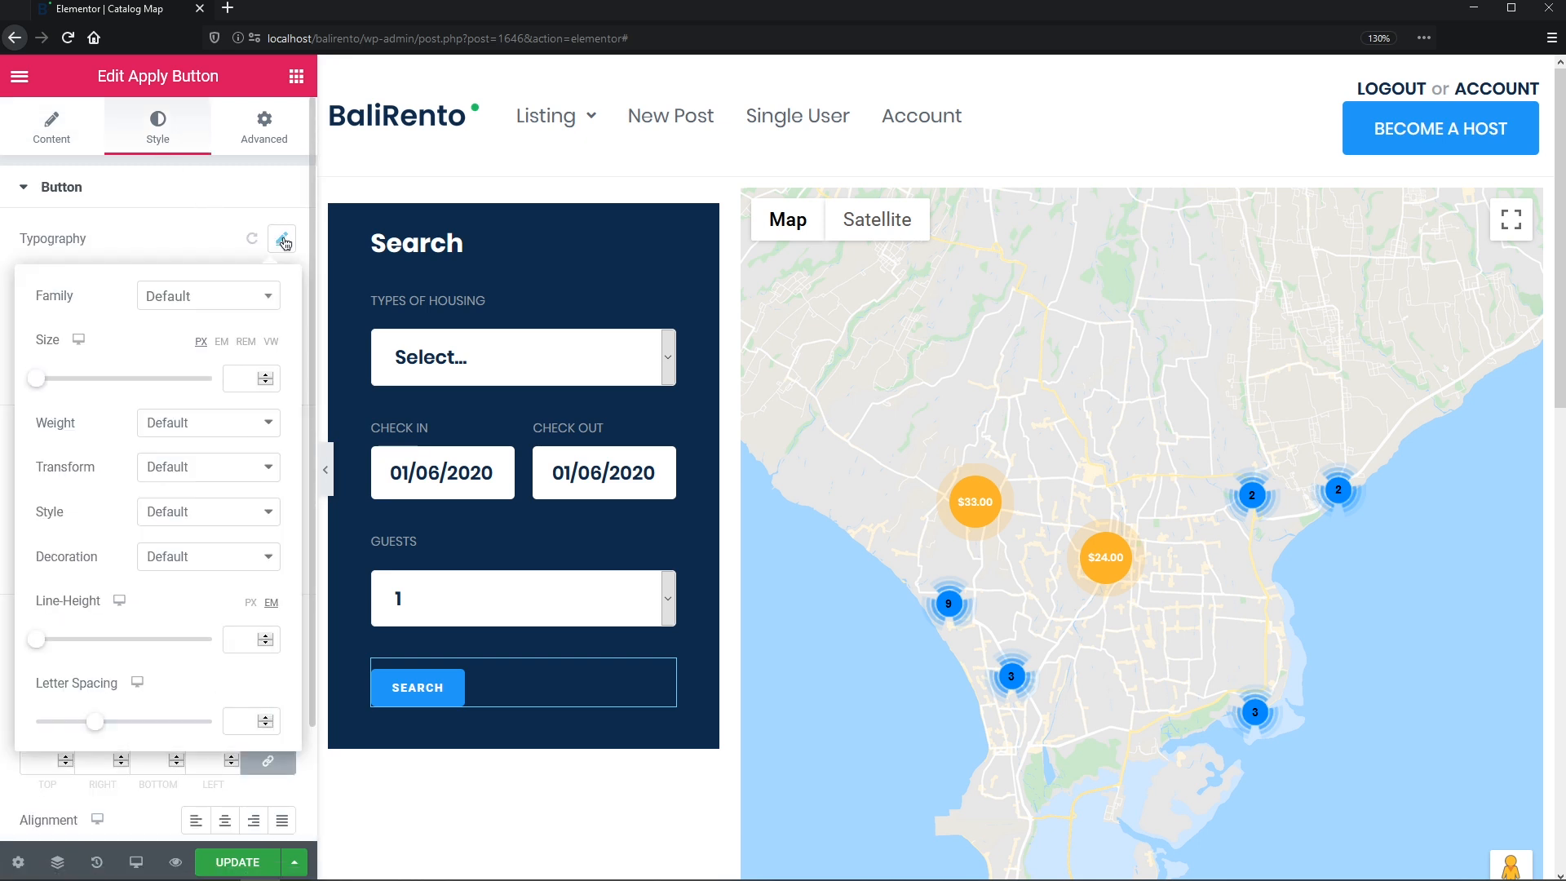
left_click(267, 300)
left_click(252, 380)
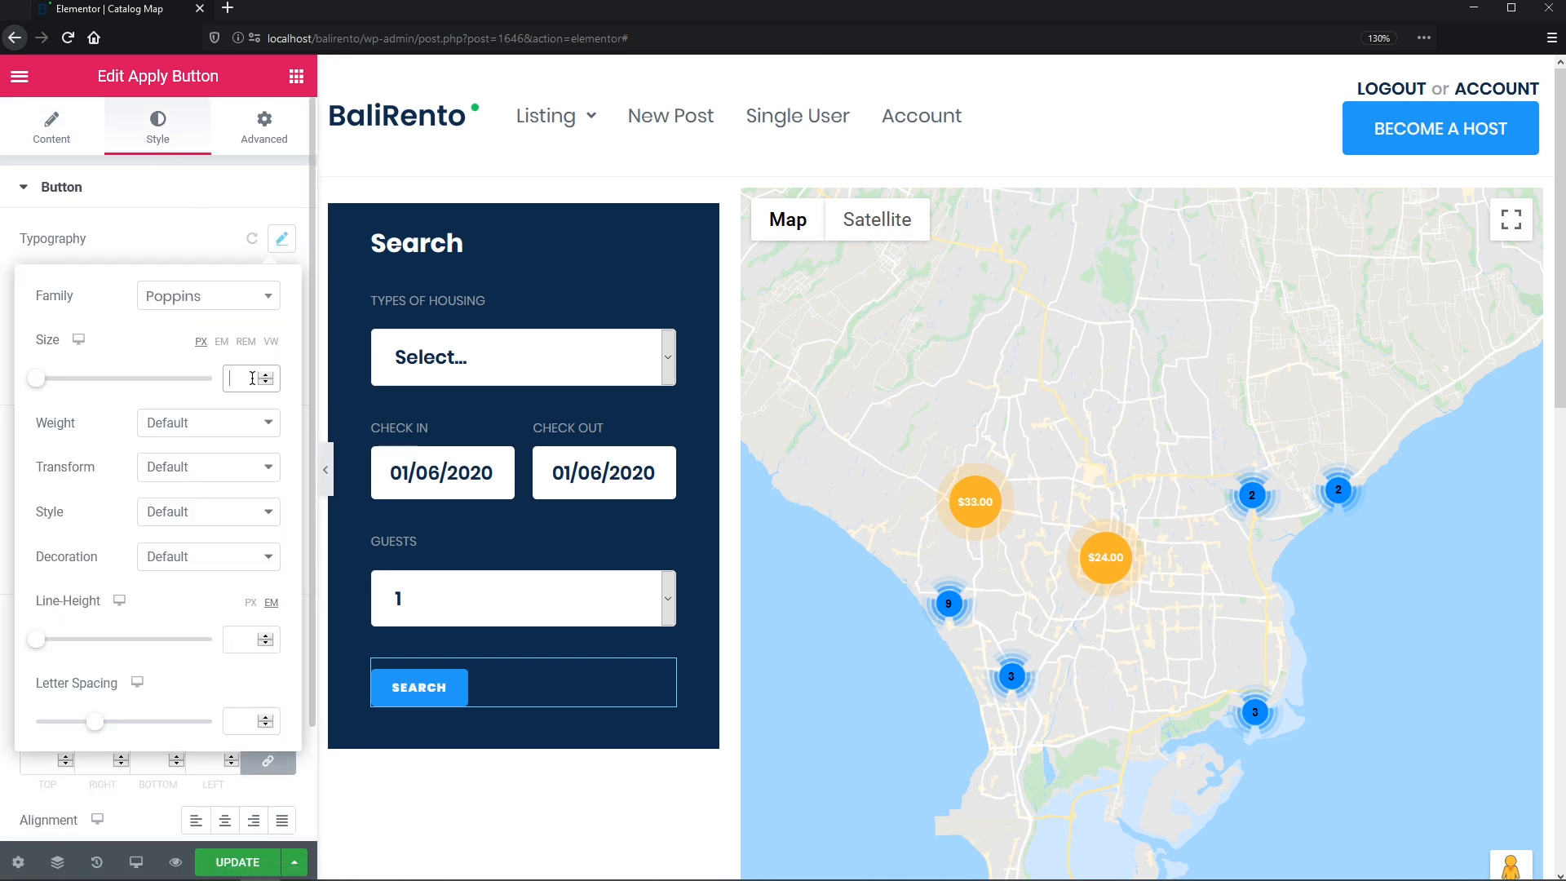
type("16")
left_click(263, 423)
left_click(247, 569)
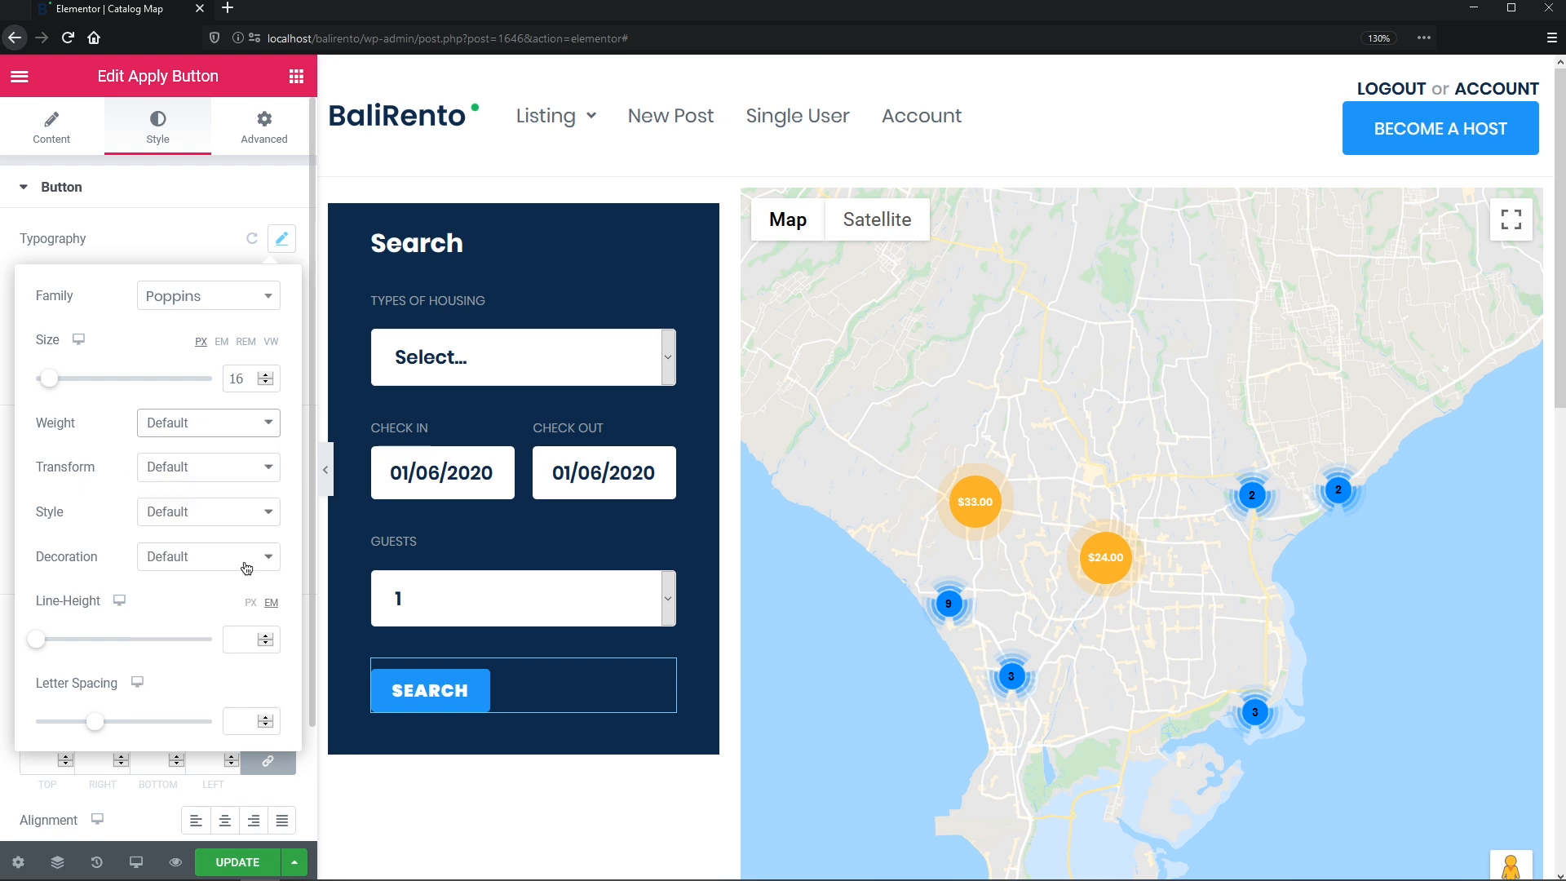
left_click(273, 474)
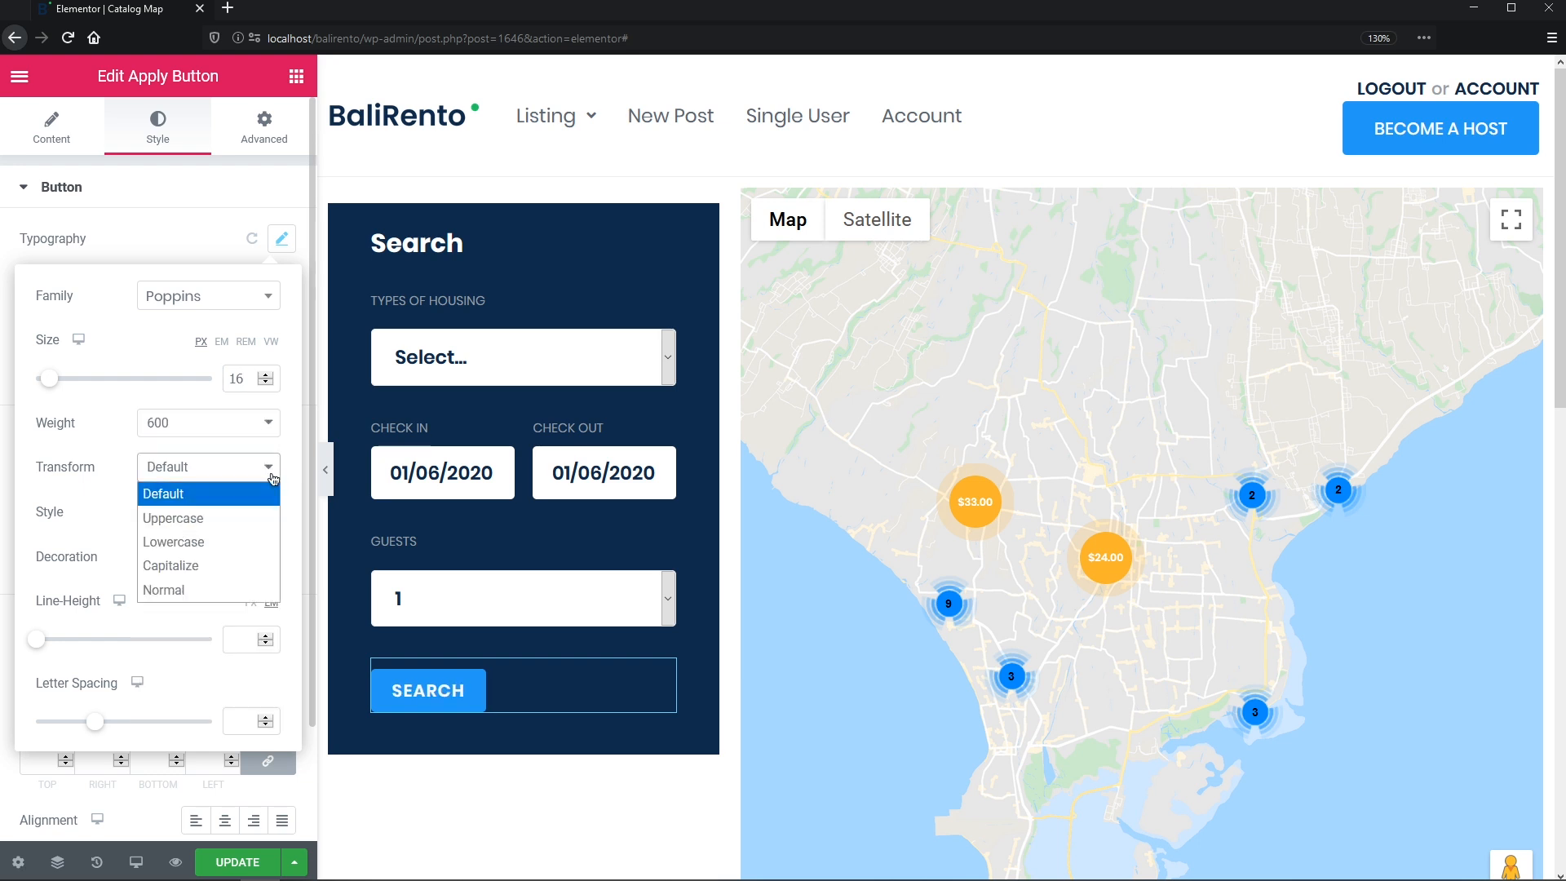
left_click(266, 520)
left_click(252, 604)
left_click(244, 635)
type("16")
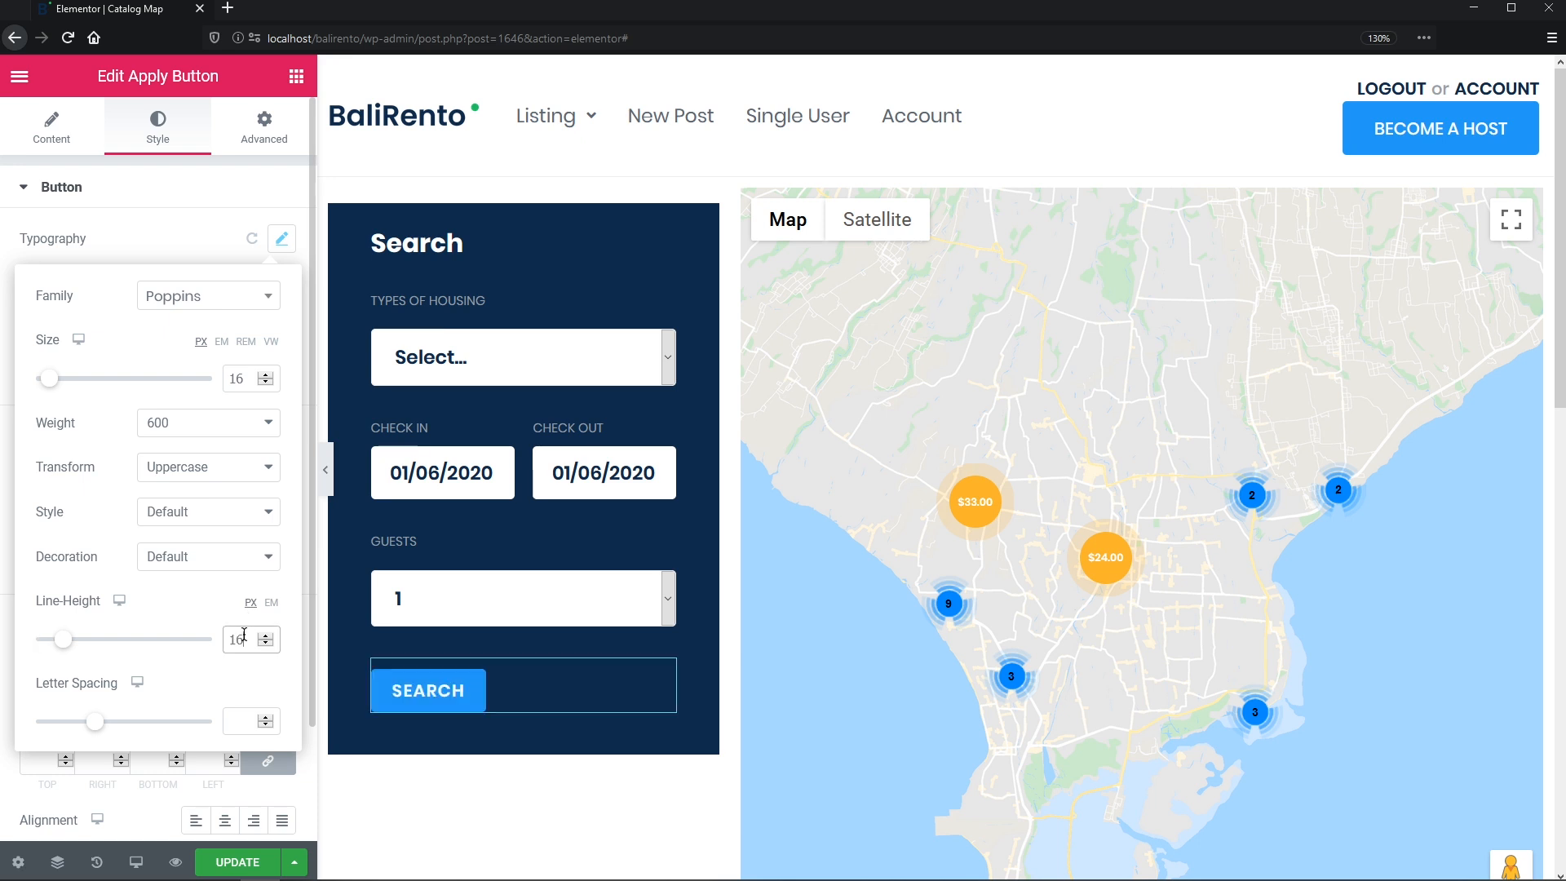
left_click(218, 251)
- Give the button white text on a green background with 16 px top and bottom padding
left_click(252, 329)
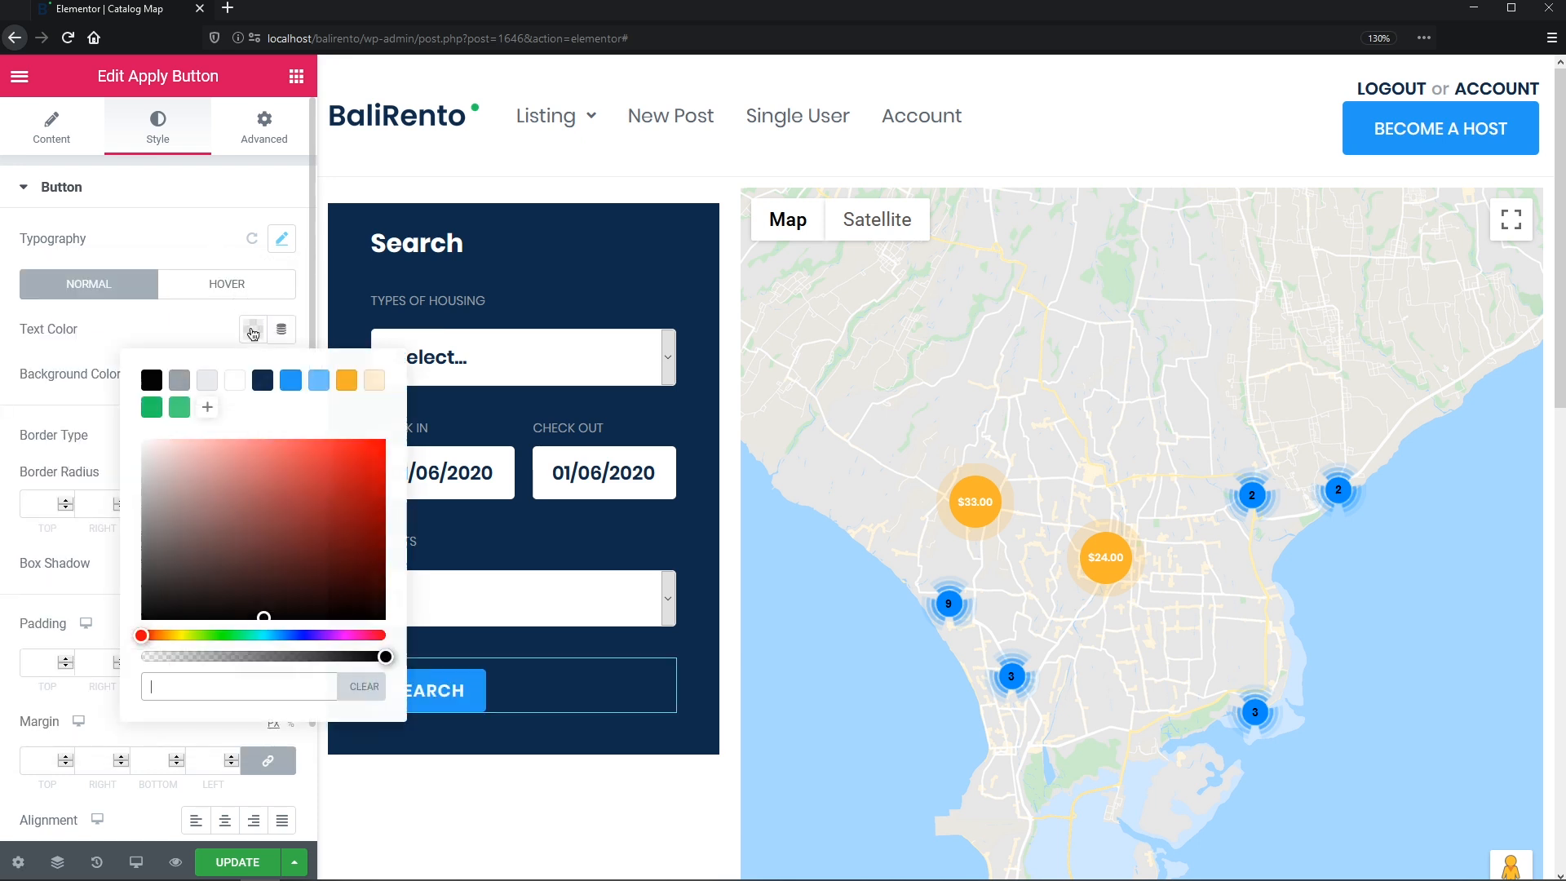
left_click(217, 336)
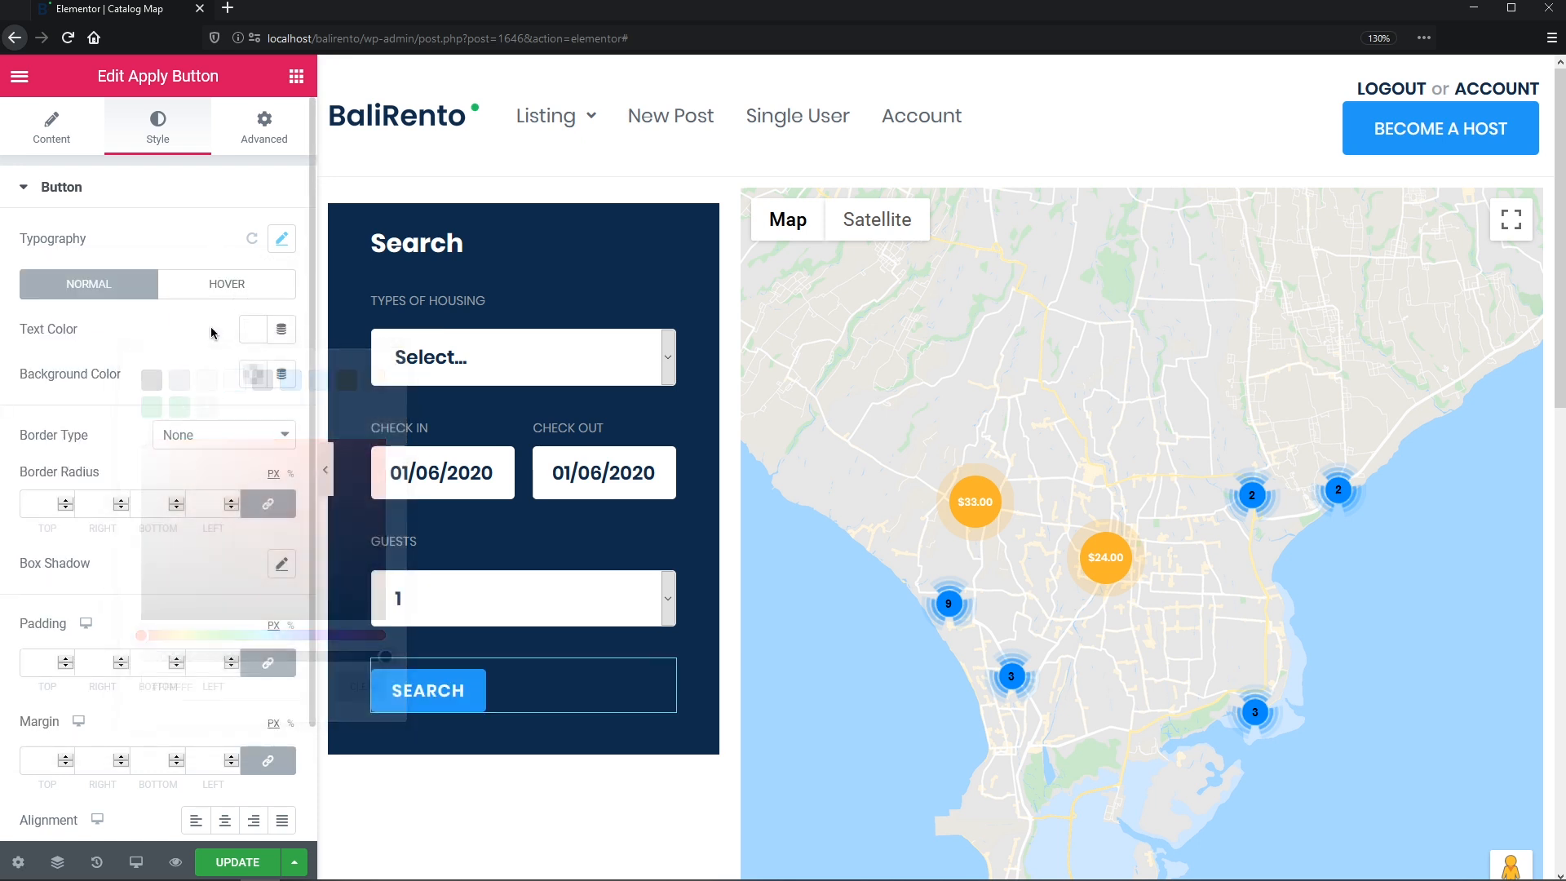
left_click(253, 373)
left_click(151, 452)
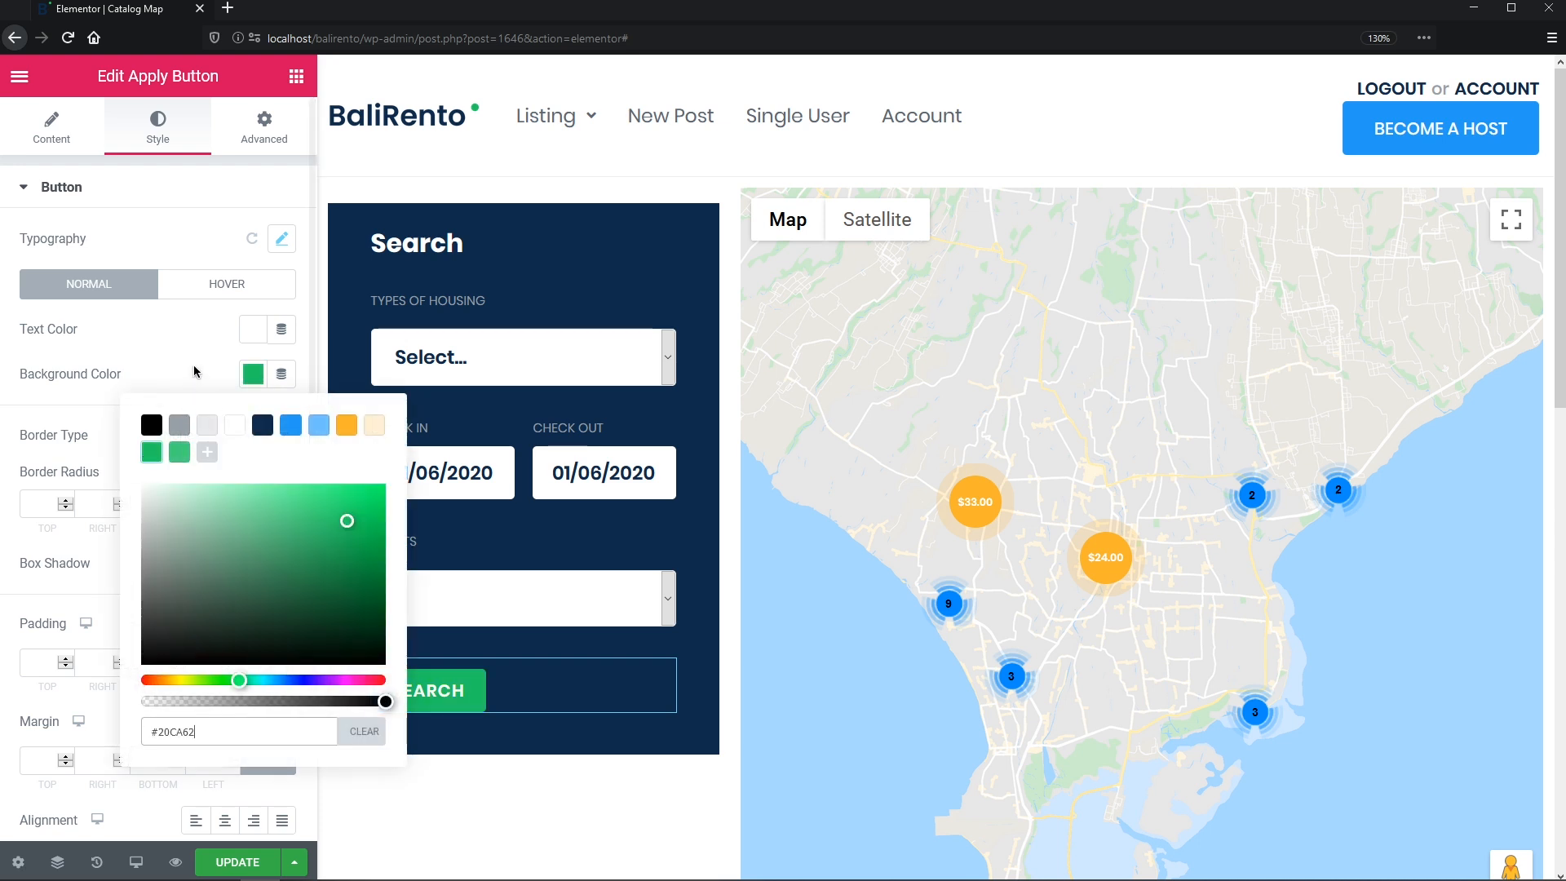
left_click(194, 372)
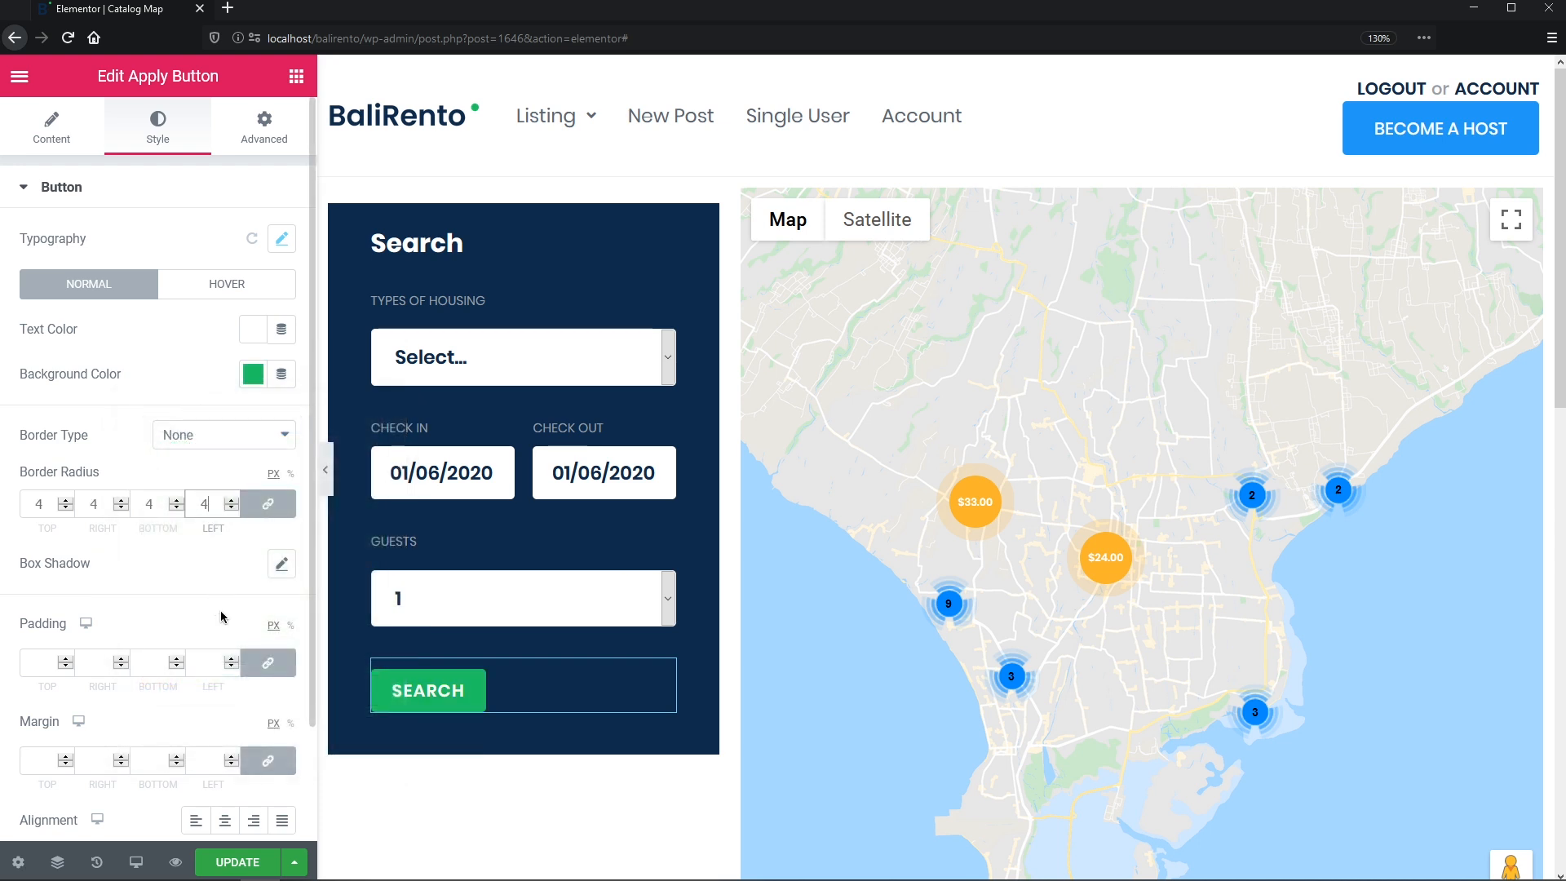
left_click(267, 662)
left_click(149, 662)
type("16")
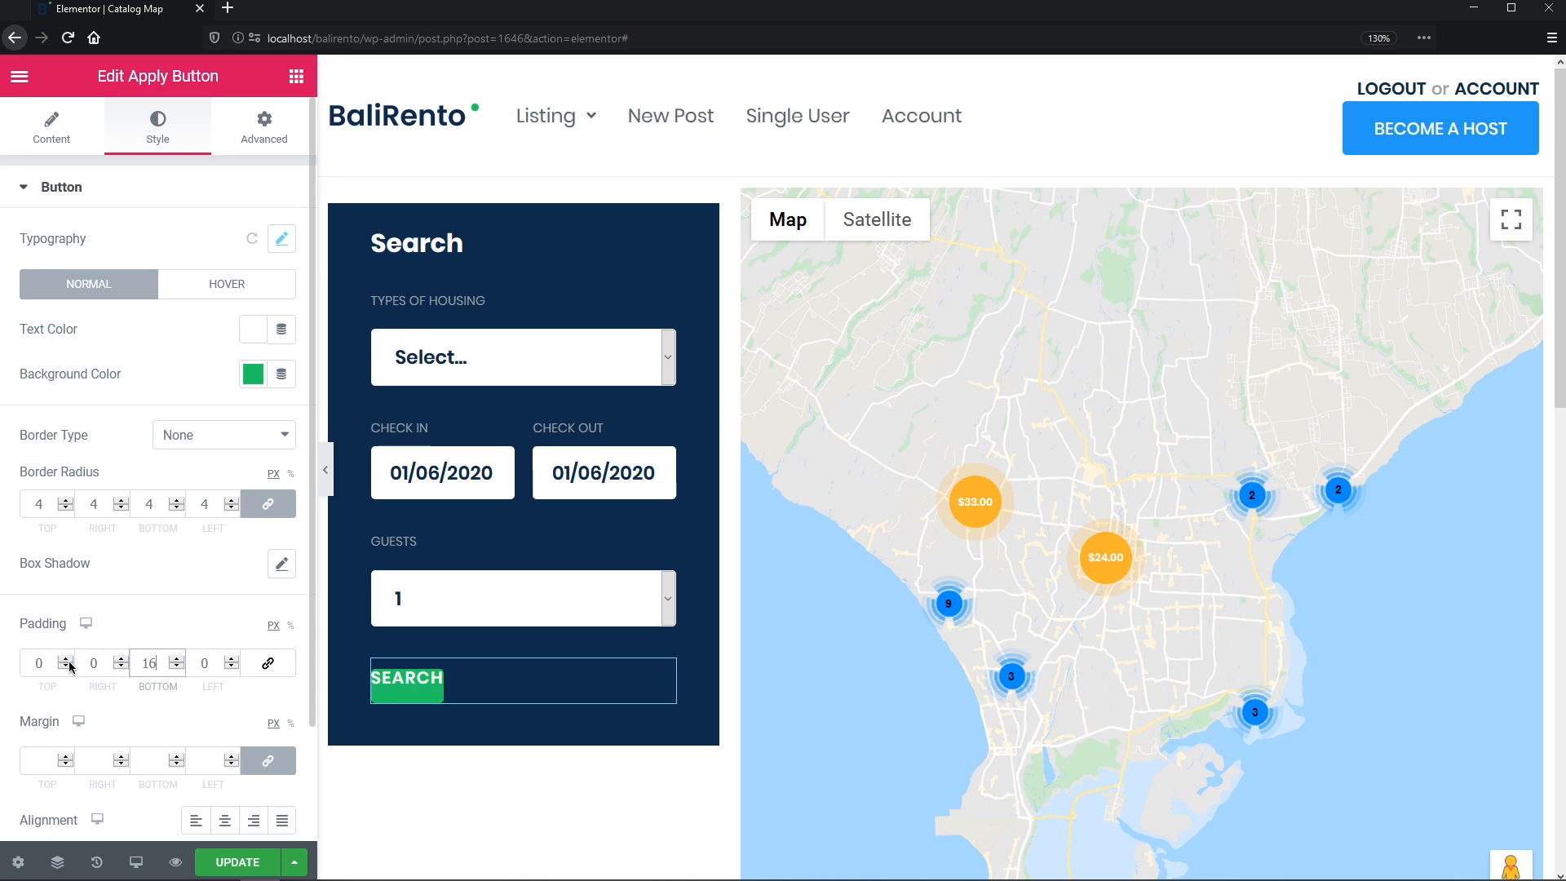
type("16")
- Set hover colours to white text on green and stretch the button to full width
left_click(229, 286)
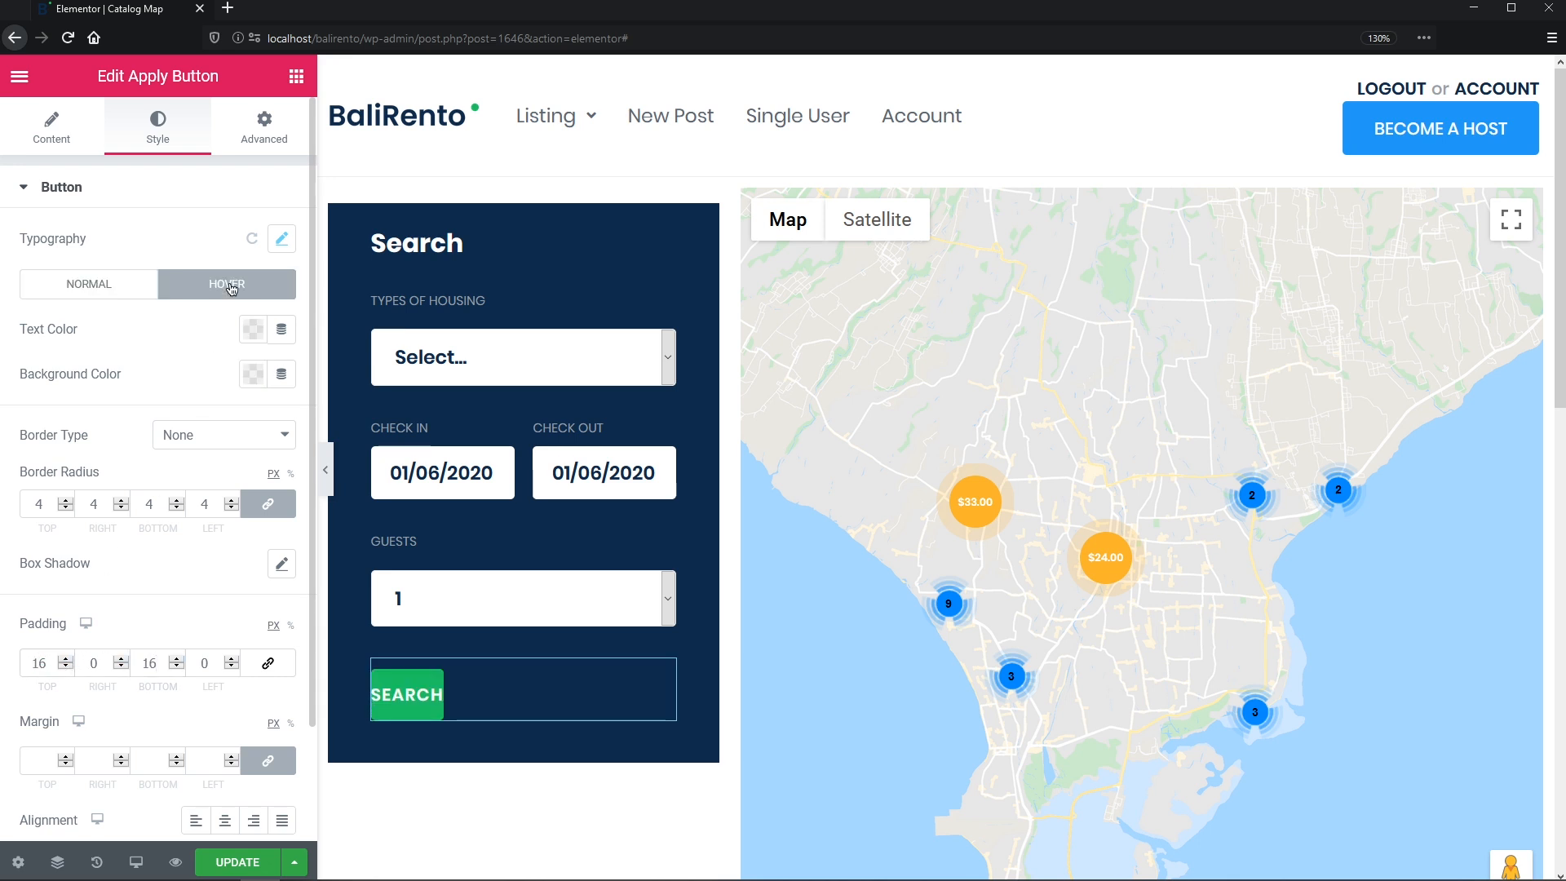
left_click(255, 327)
left_click(236, 381)
left_click(226, 333)
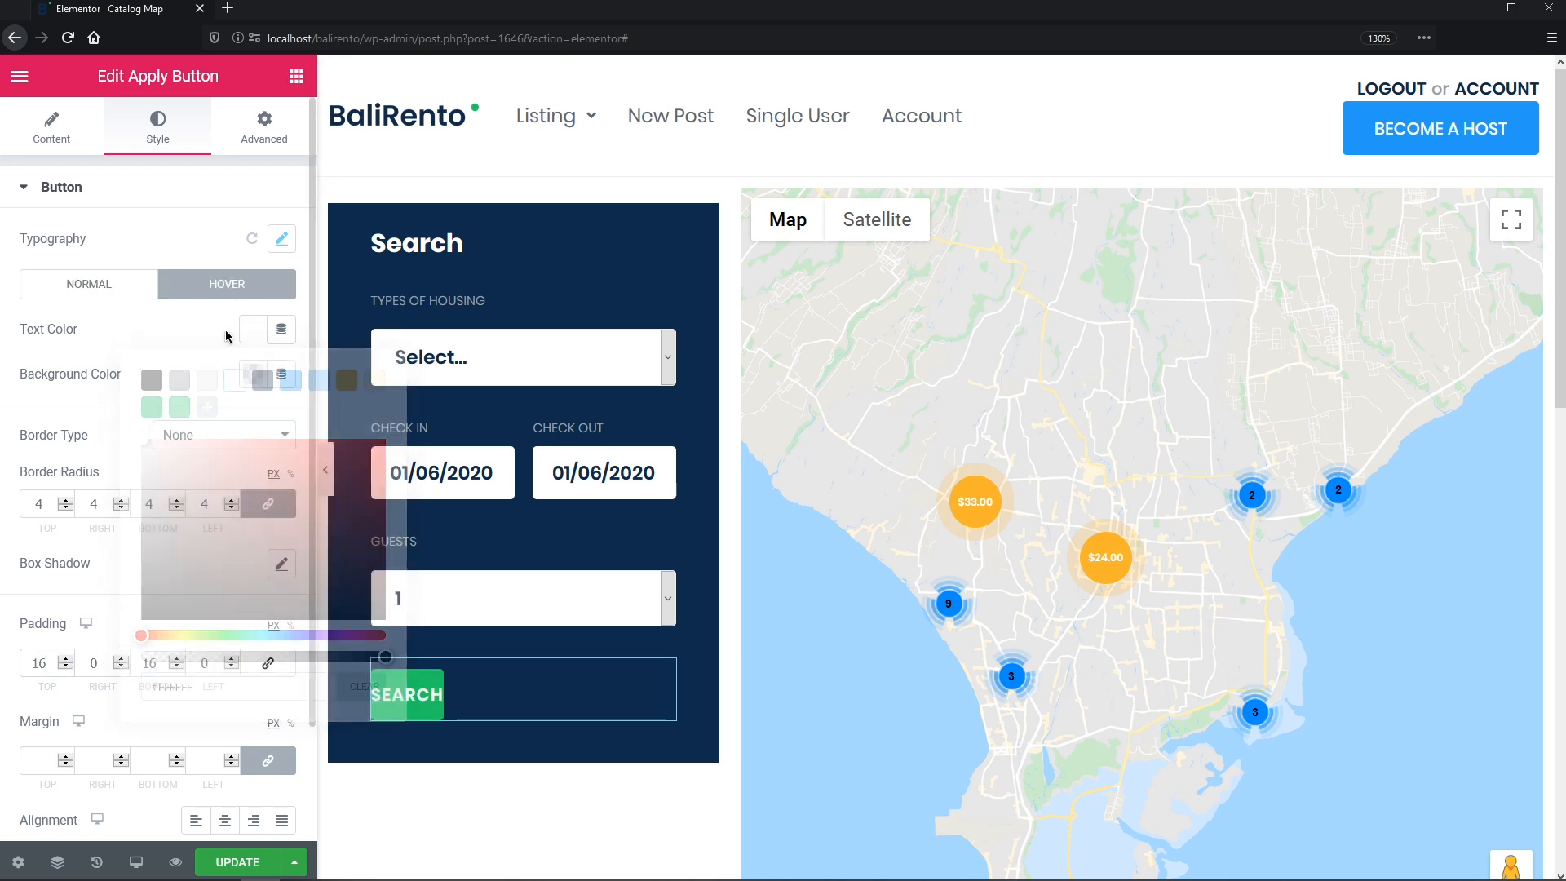
left_click(252, 373)
left_click(179, 452)
left_click(186, 374)
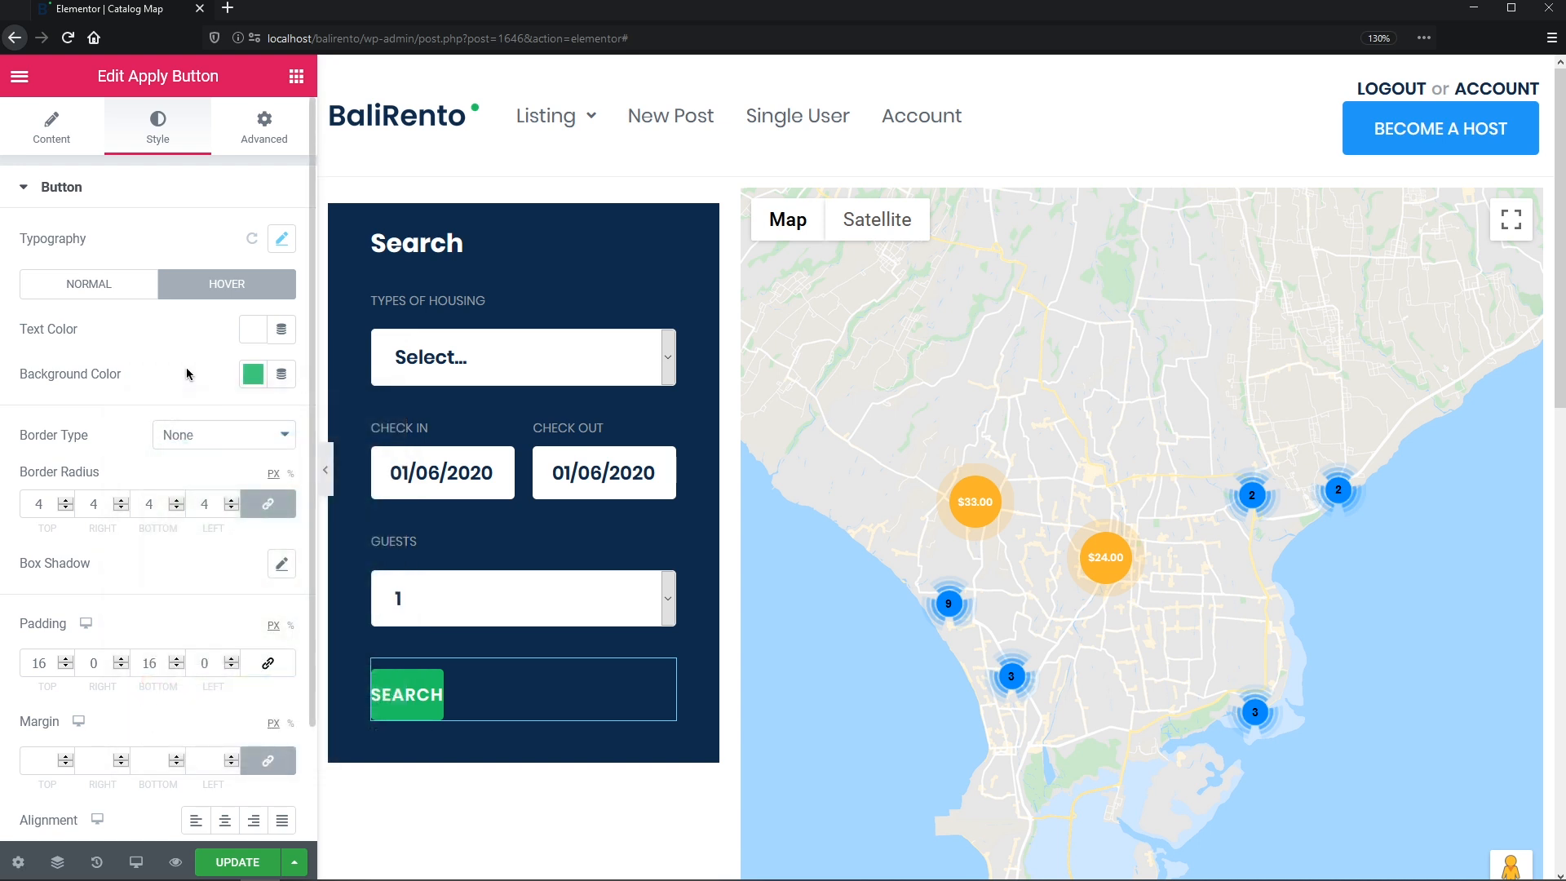
left_click(282, 820)
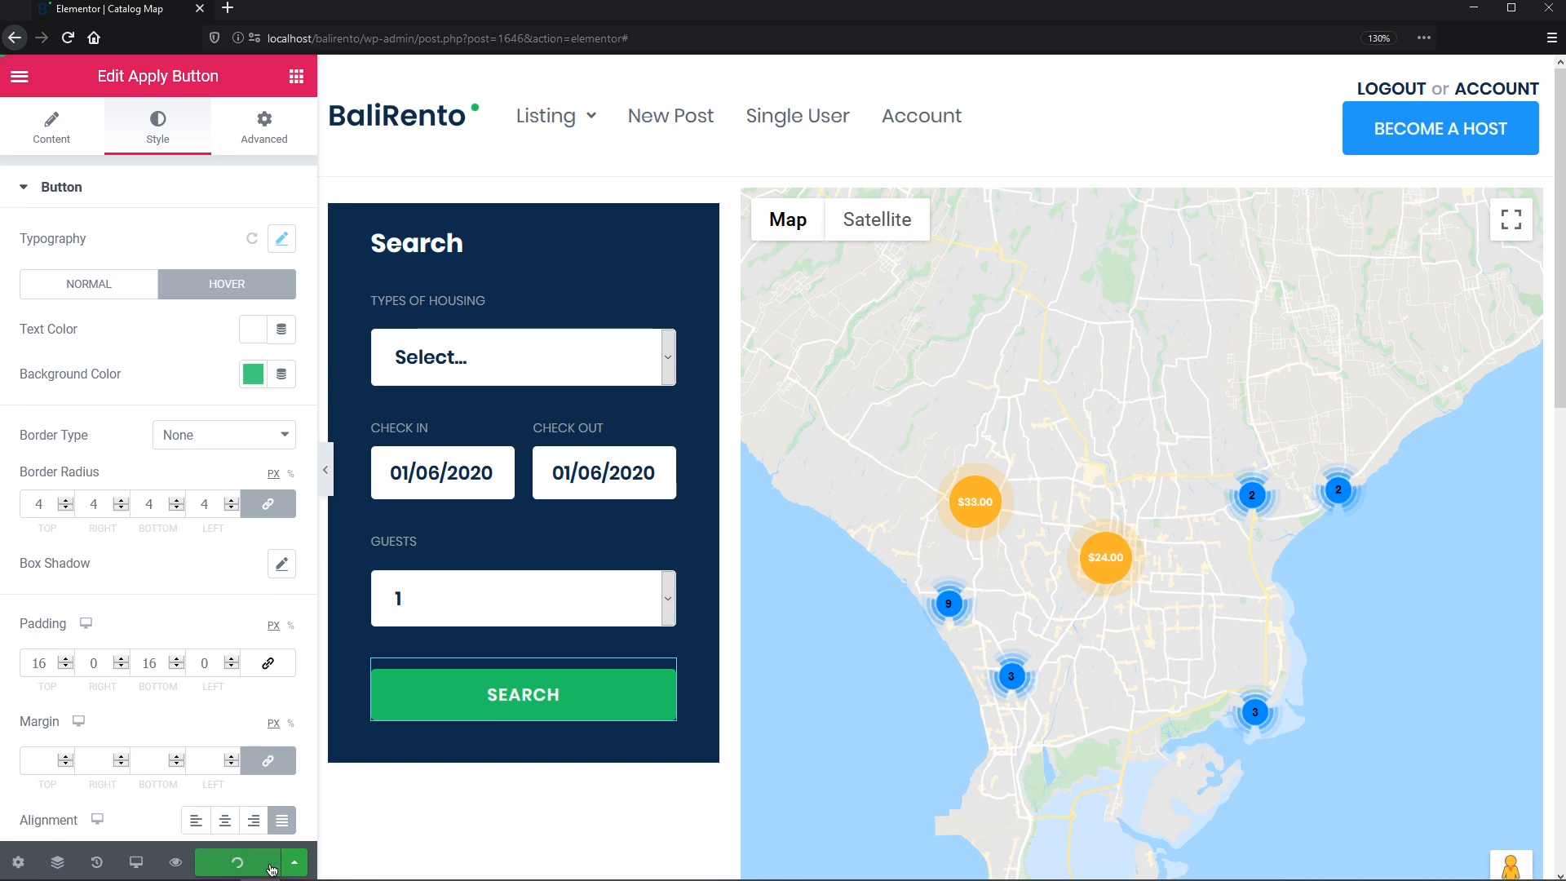
- Preview the page, choose Villas, and set check-in 06/10 and check-out 07/14
left_click(177, 863)
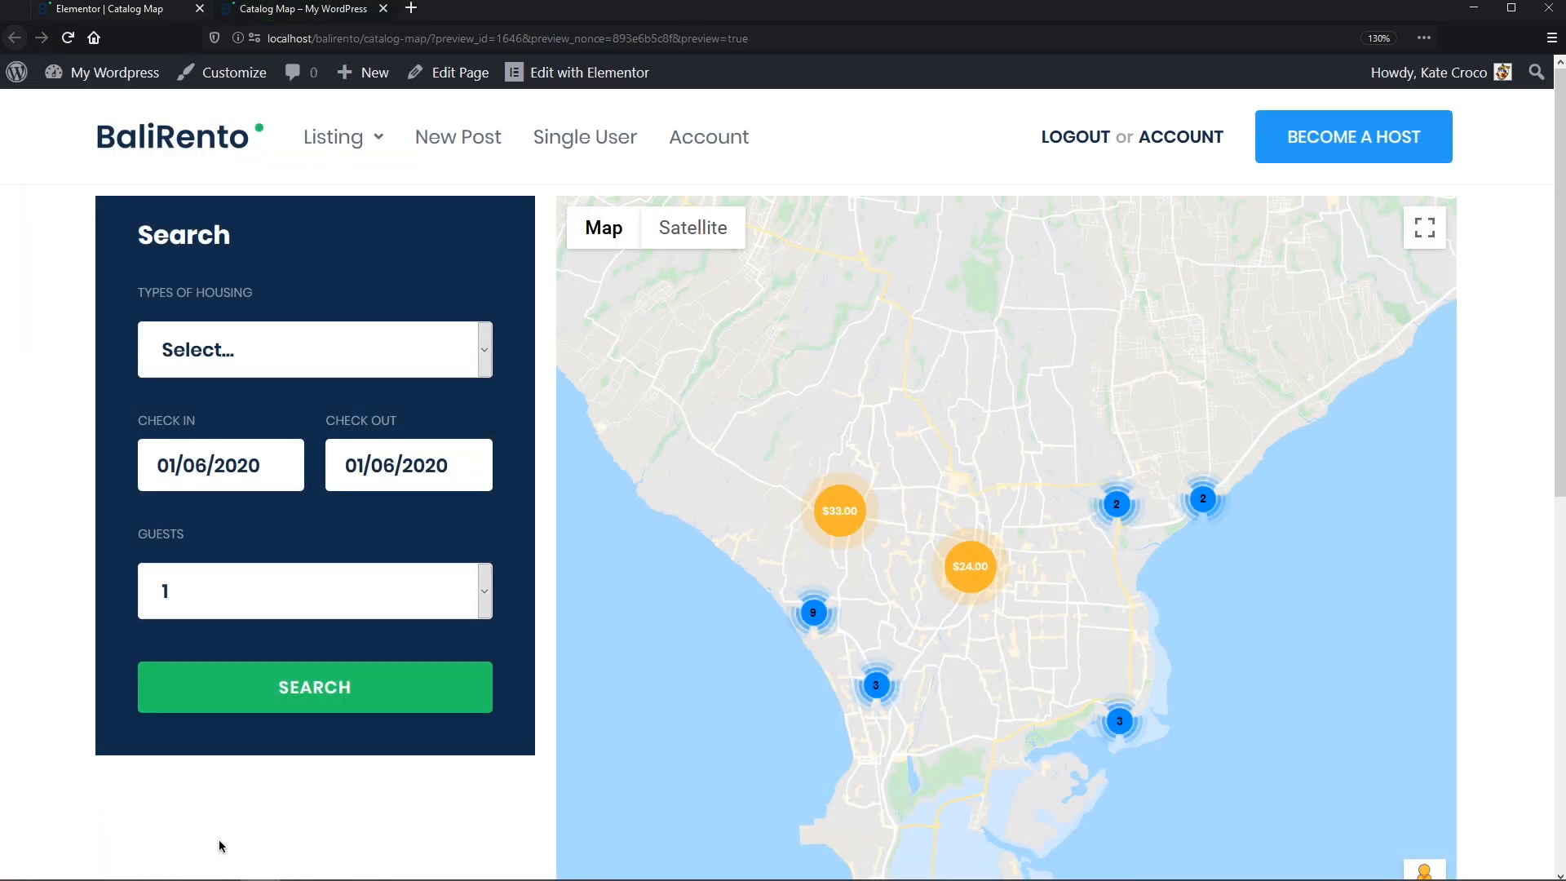
left_click(487, 368)
left_click(326, 595)
left_click(196, 465)
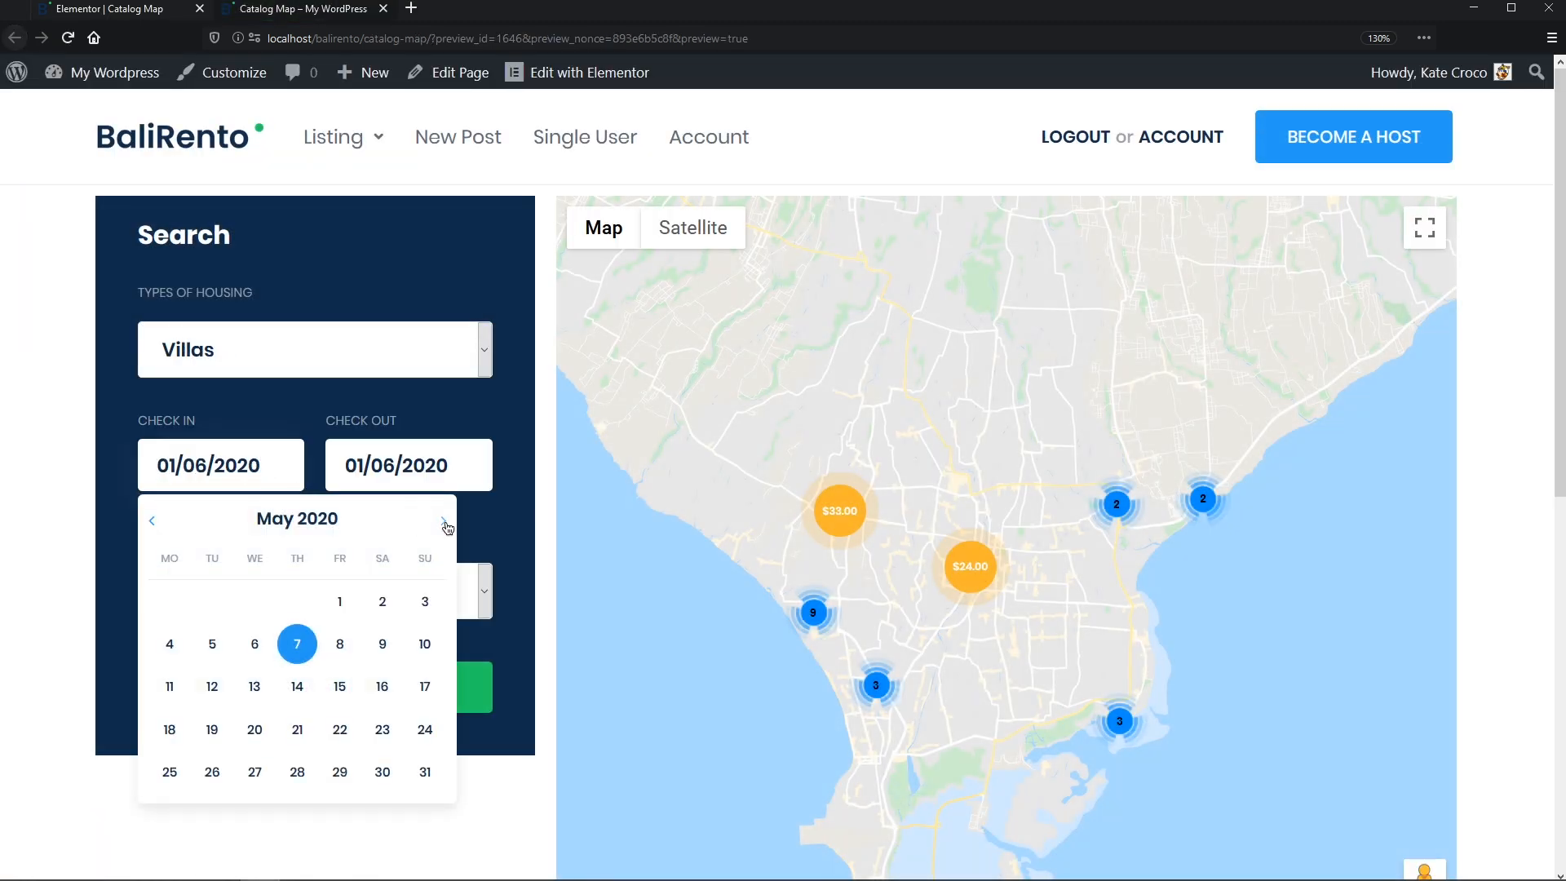
left_click(444, 526)
left_click(255, 644)
left_click(453, 473)
left_click(631, 522)
left_click(400, 686)
- Search for 2 guests and inspect two $24.00 listings on the map
left_click(485, 591)
left_click(311, 223)
left_click(347, 708)
left_click(980, 576)
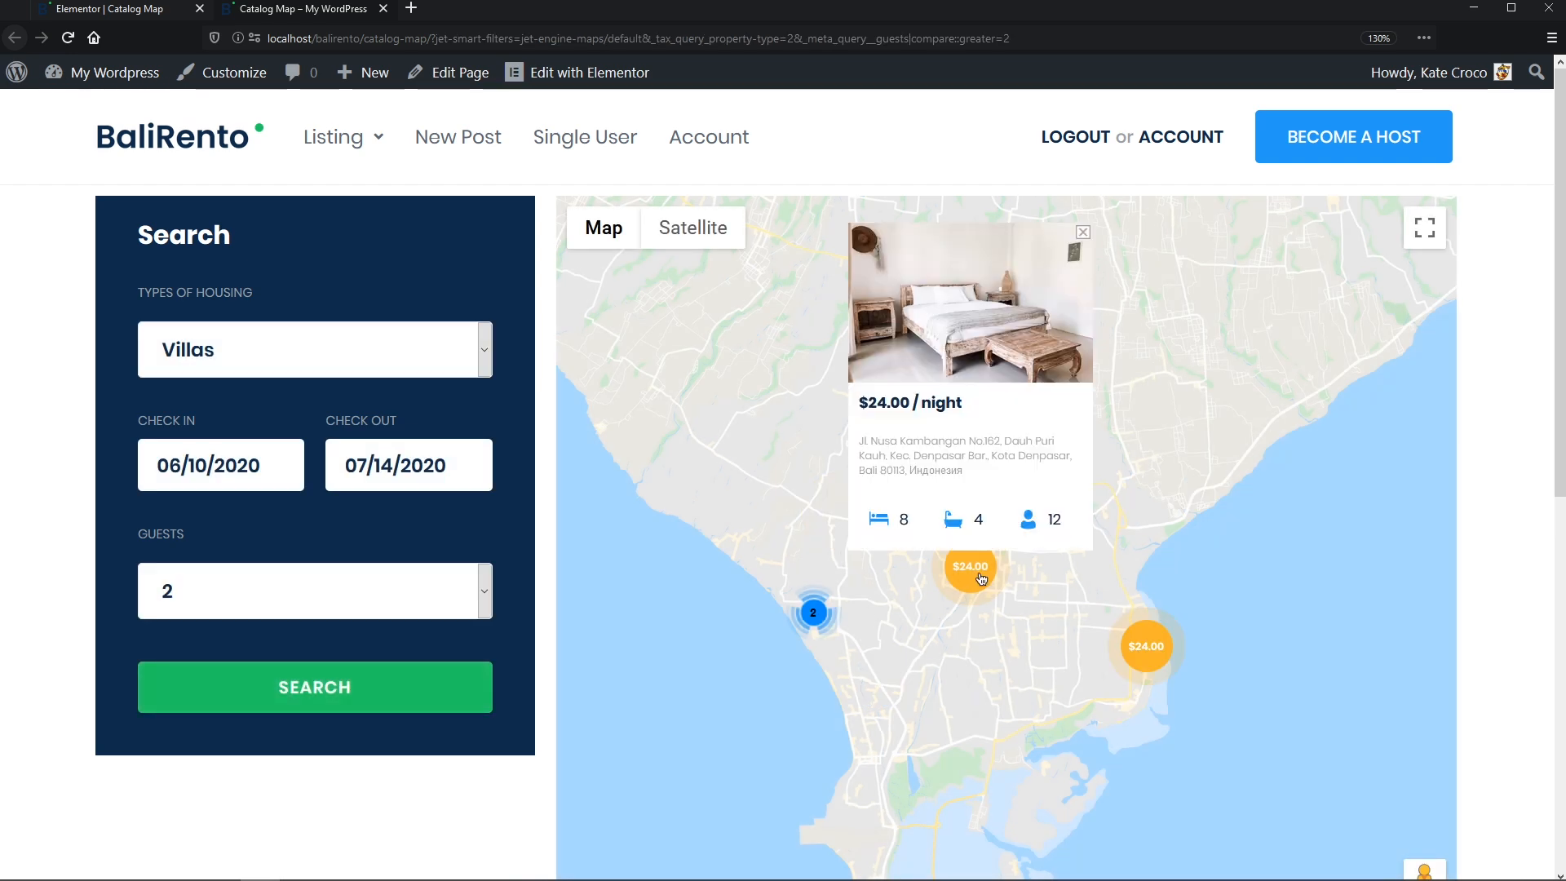
left_click(1163, 660)
- Search Cottages for 4 guests and view the $33.00 and $25.00 listings
left_click(489, 367)
left_click(444, 476)
left_click(399, 601)
left_click(367, 301)
left_click(409, 693)
left_click(855, 692)
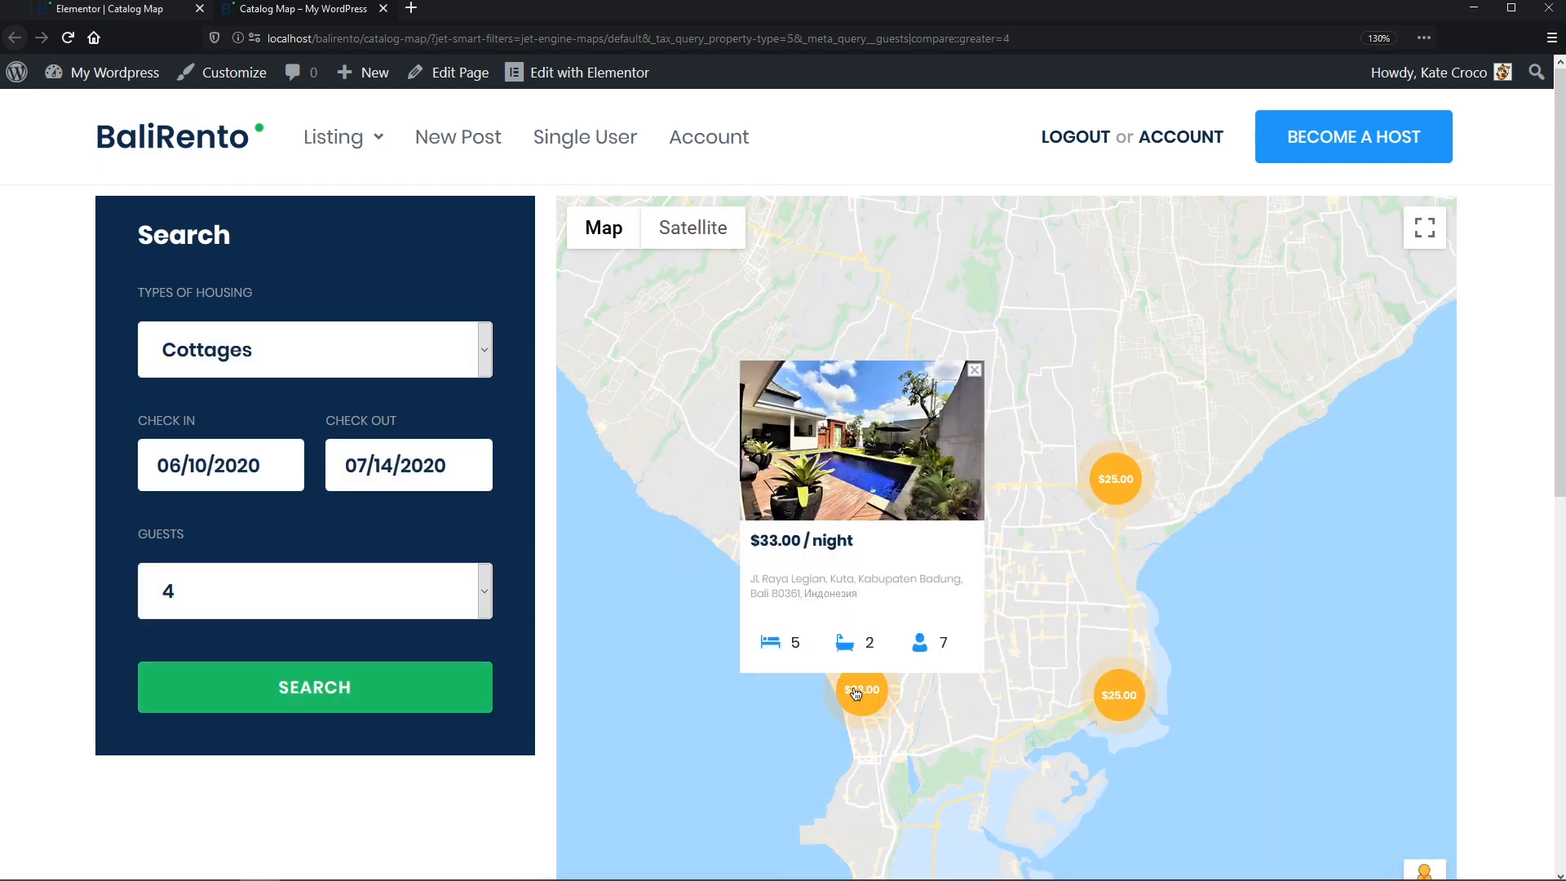
left_click(1117, 483)
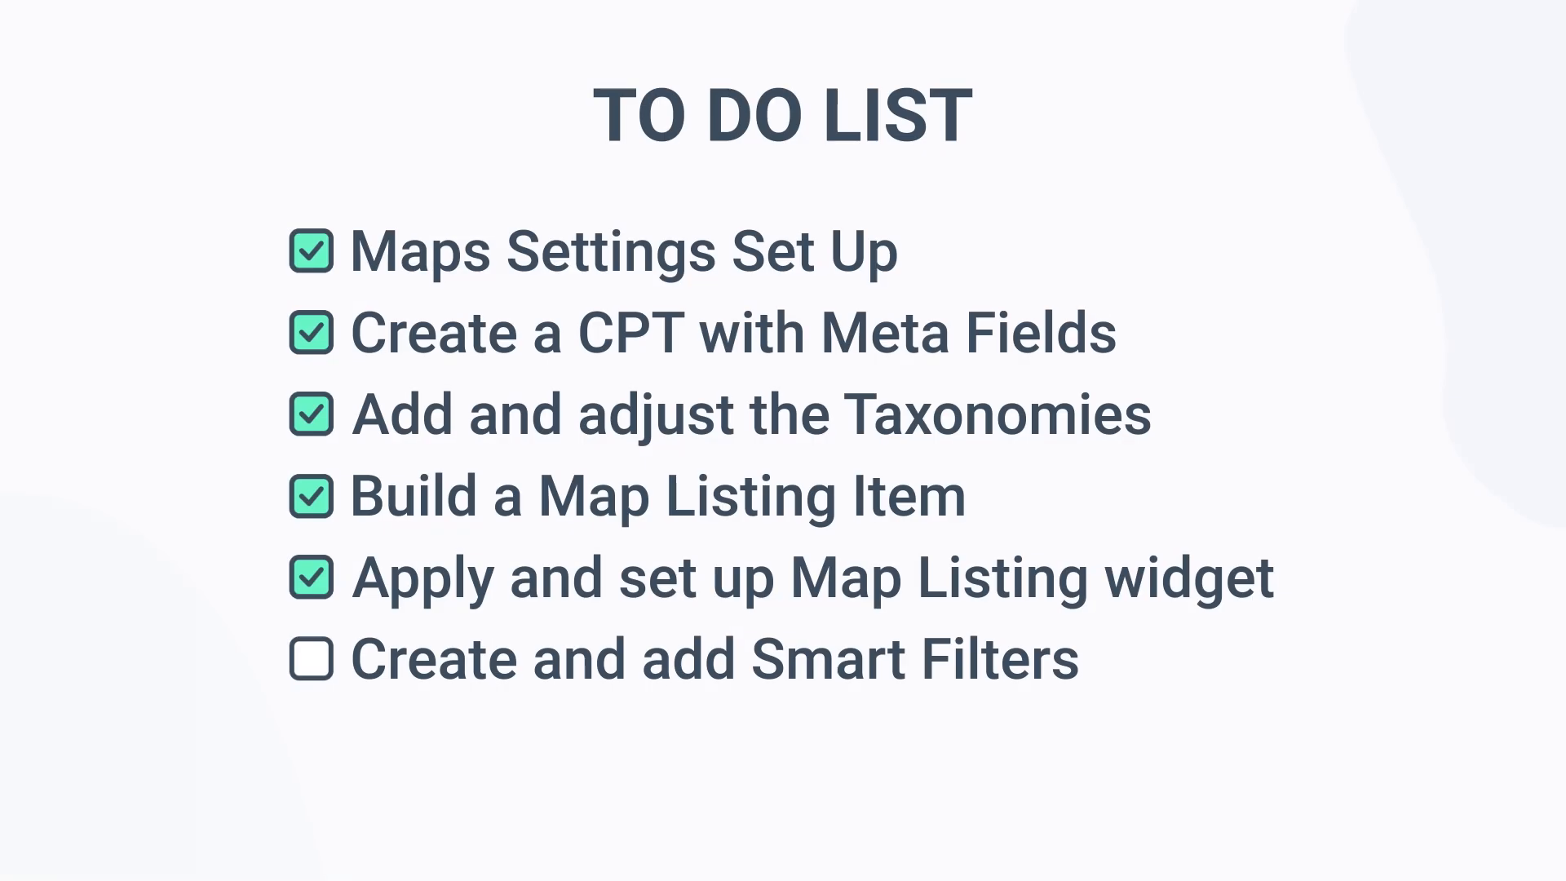